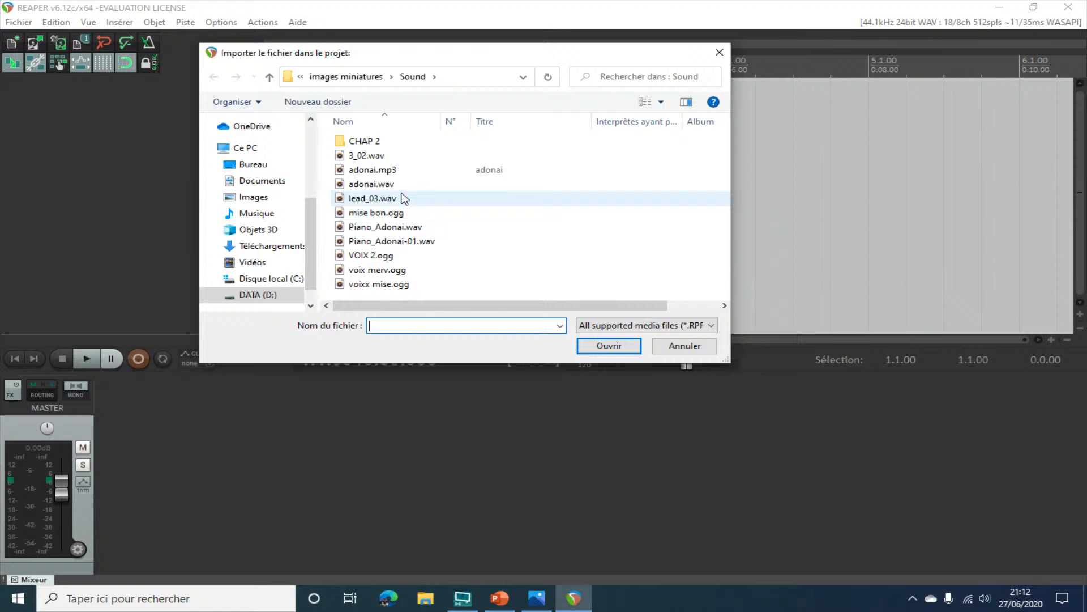
- Import lead_03.wav into the project and listen to it from position 4.2.00, where the waveform begins
double_click(403, 198)
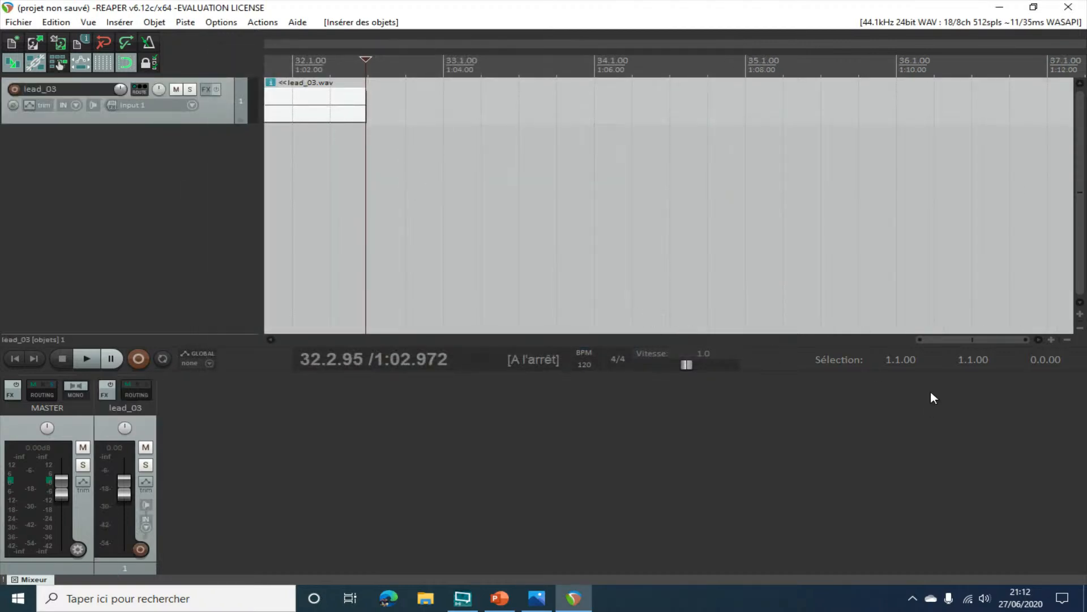
mouse_move(921, 342)
mouse_down()
mouse_move(425, 277)
mouse_move(163, 276)
mouse_up()
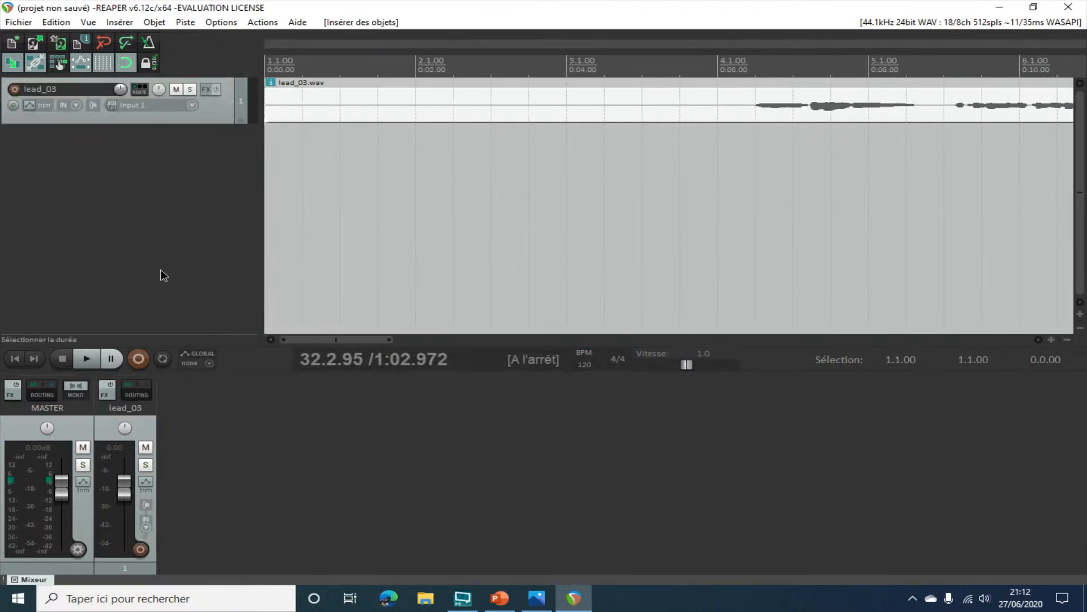
click(756, 63)
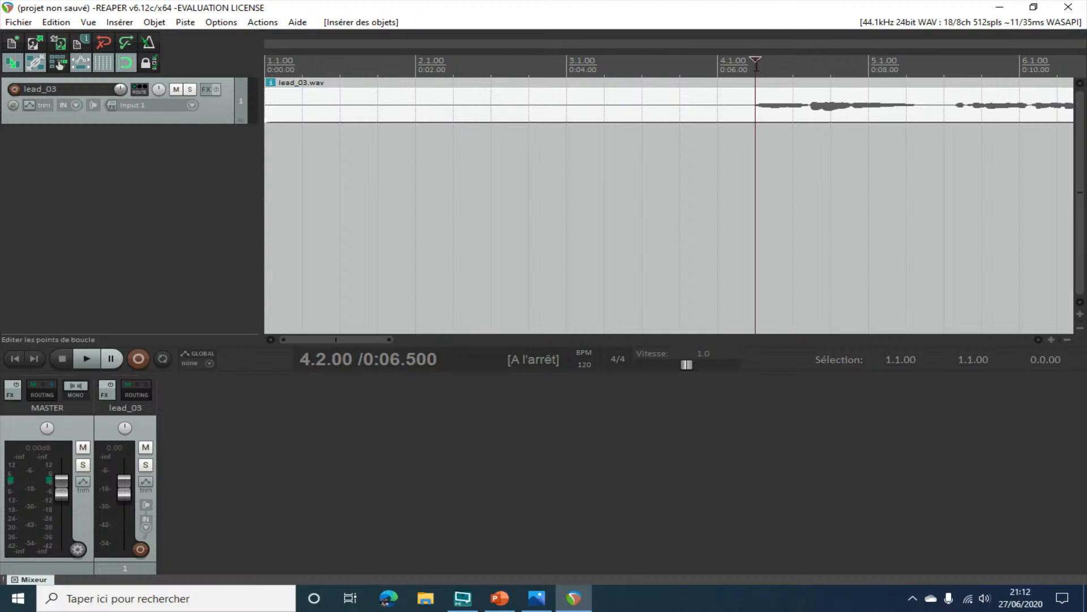
scroll(750, 165, down, 8)
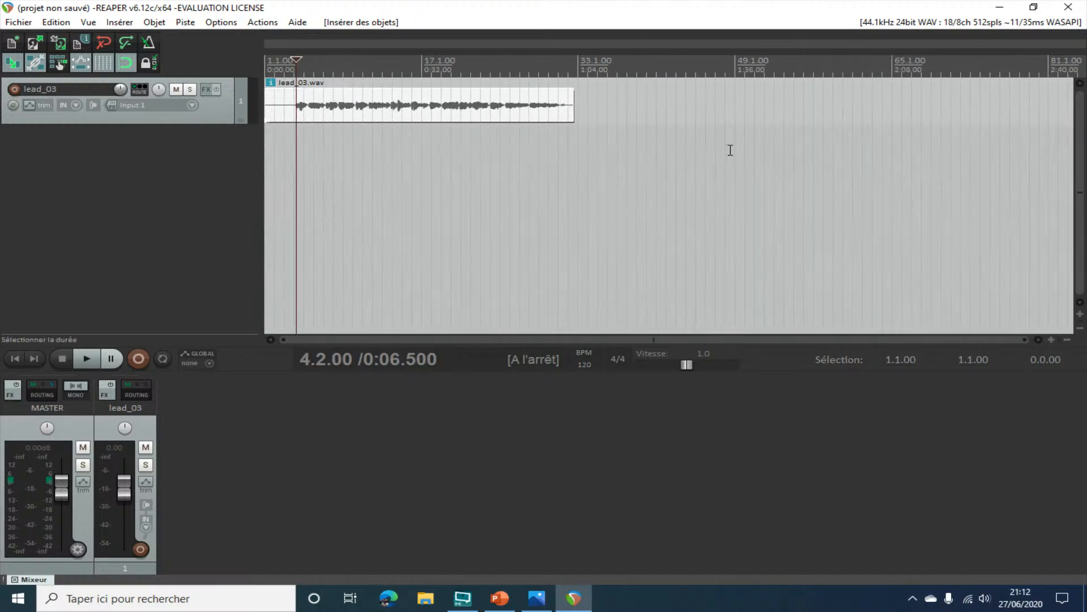
key(space)
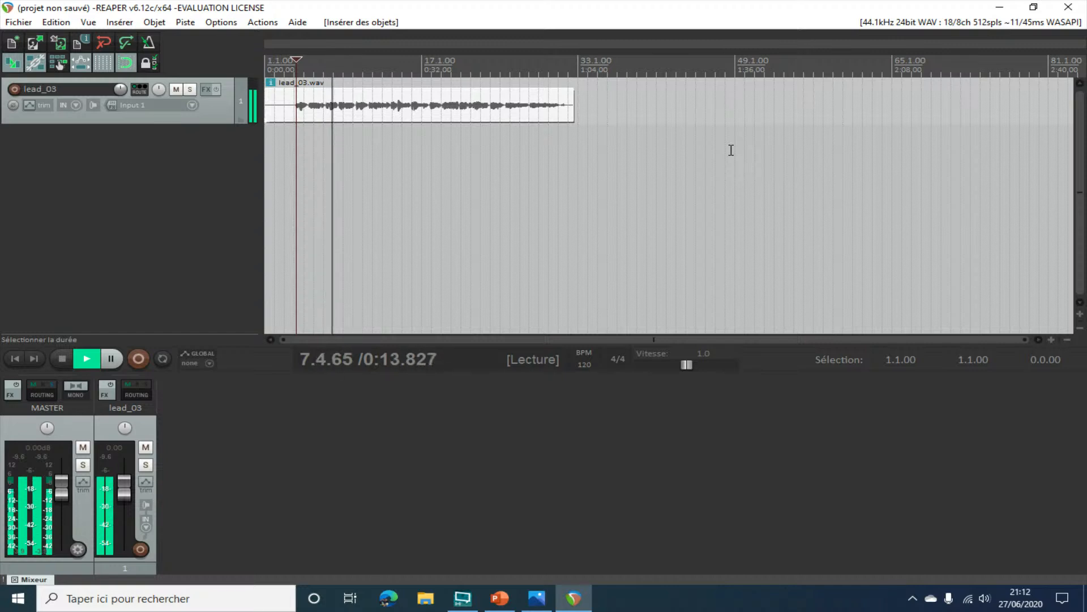
key(space)
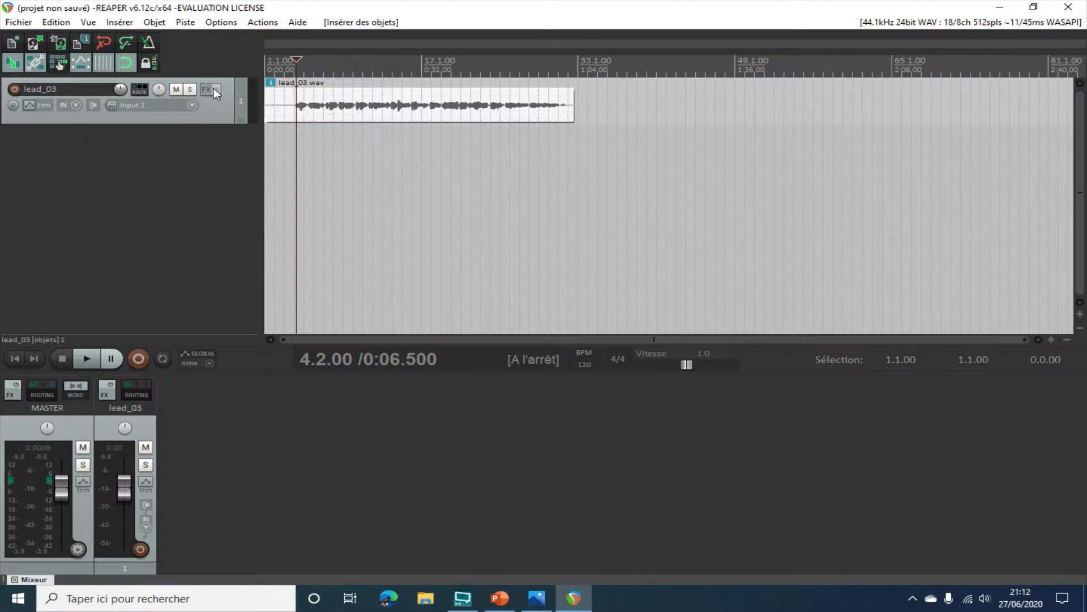
- Add the VST: ReaEQ (Cockos) equalizer to the lead_03 track's effects chain
click(110, 394)
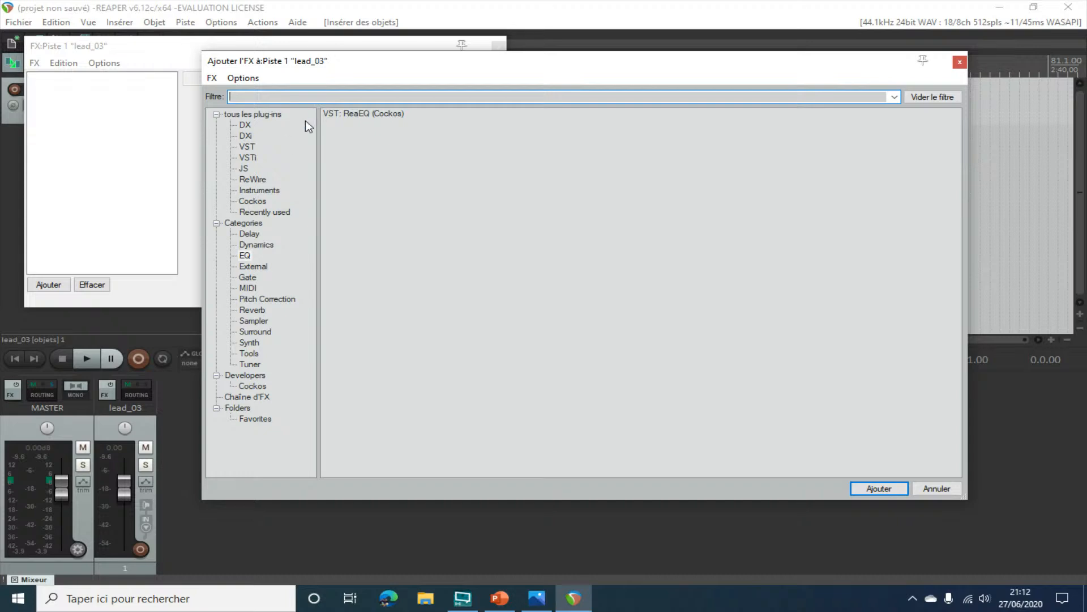
click(245, 255)
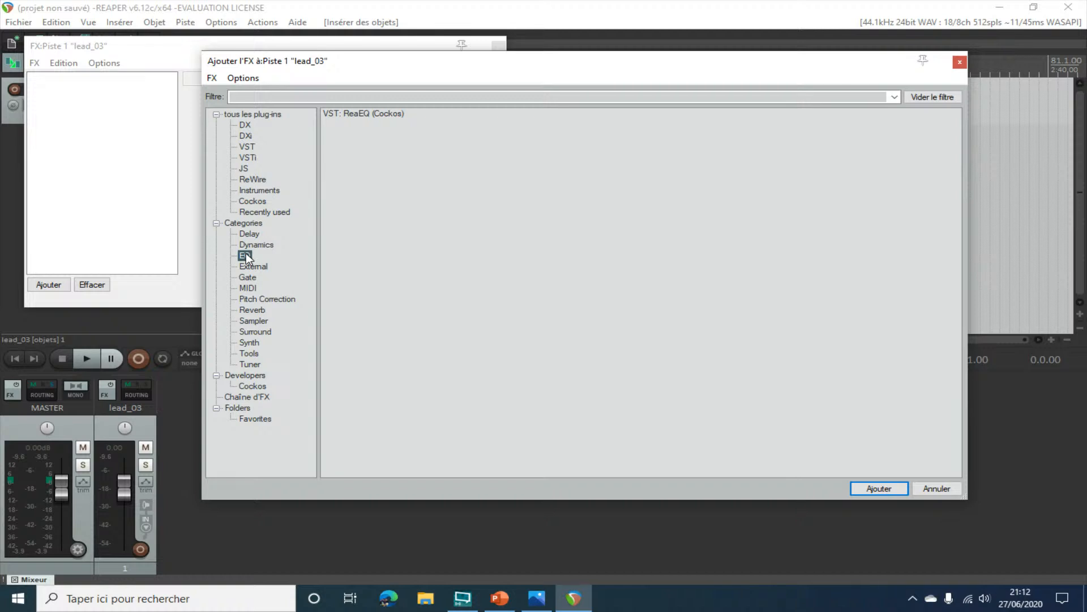
click(369, 113)
click(365, 116)
double_click(368, 114)
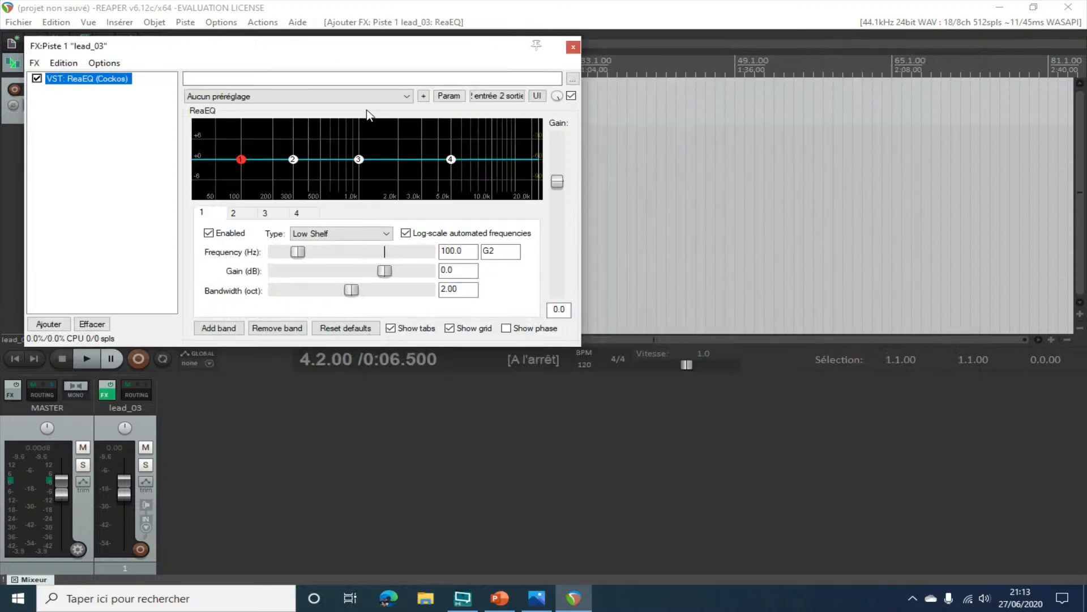
- Enlarge the ReaEQ effects window and reposition it so the whole frequency graph is visible
drag(576, 347, 906, 584)
drag(515, 11, 401, 82)
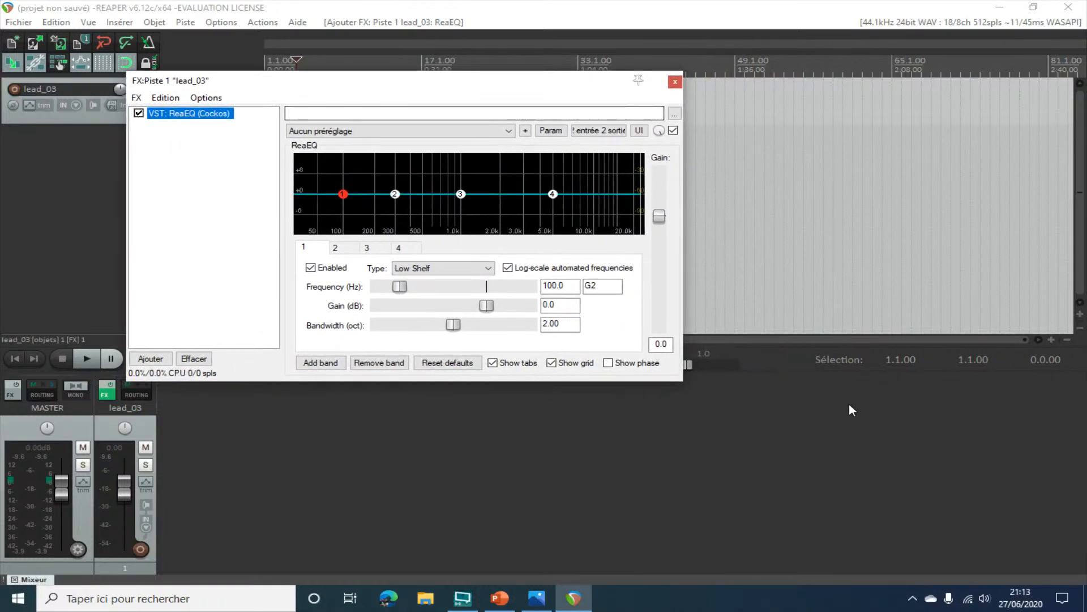
drag(683, 387, 966, 569)
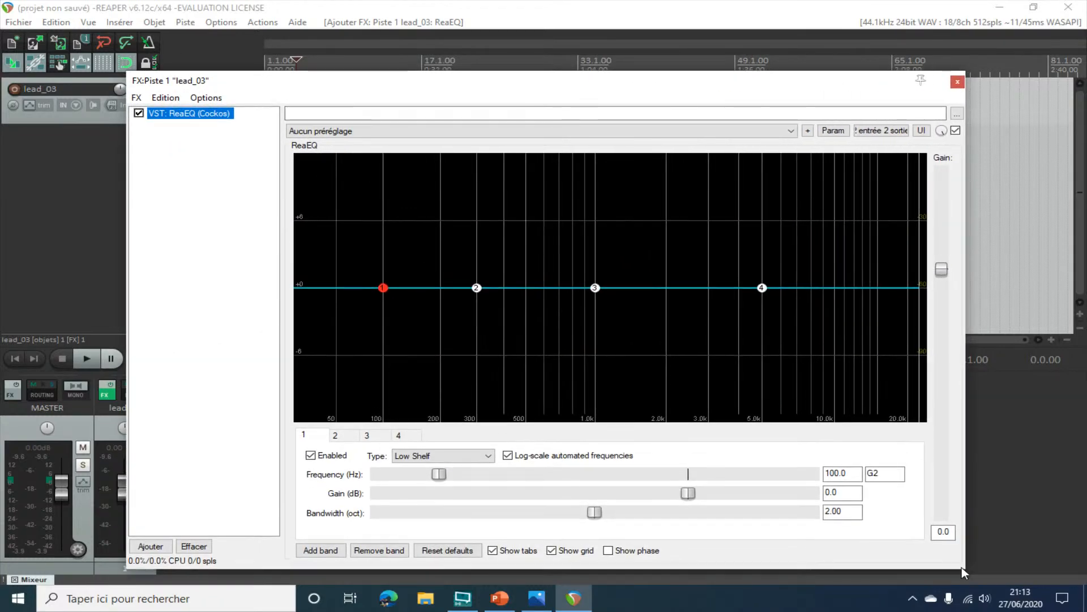
drag(572, 89, 574, 62)
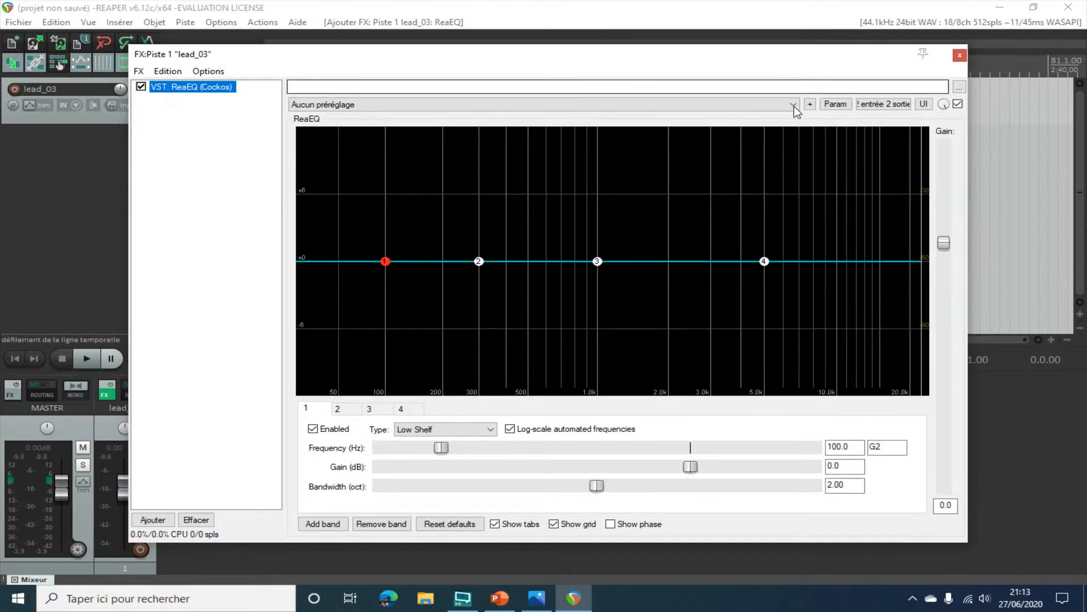
- Play lead_03 to examine its spectrum in ReaEQ, compare it with the FREQUENCES.PNG chart in Photos, and close the effects window
key(space)
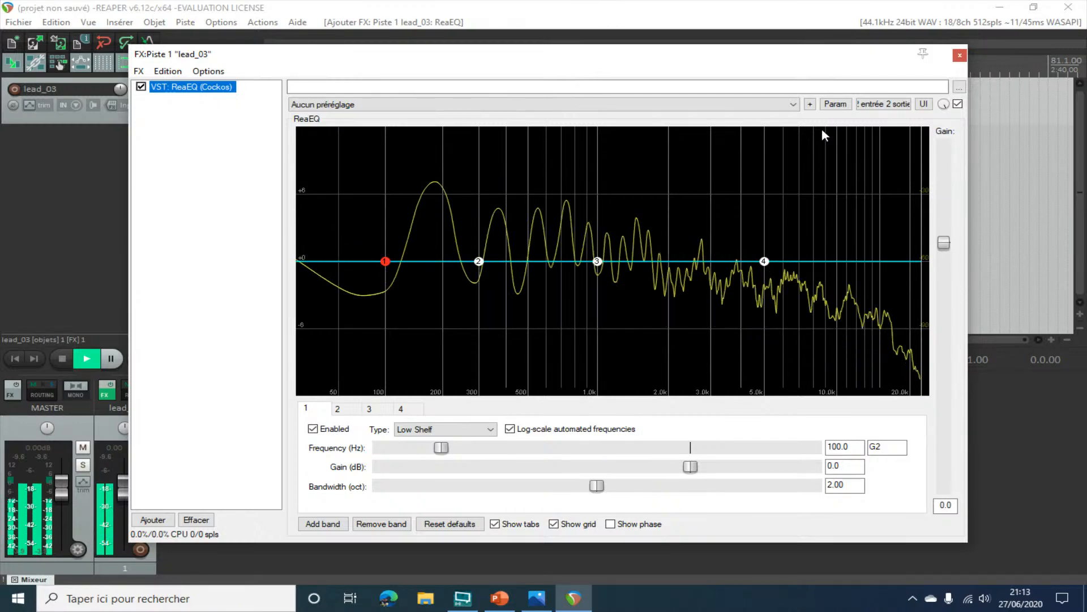
key(space)
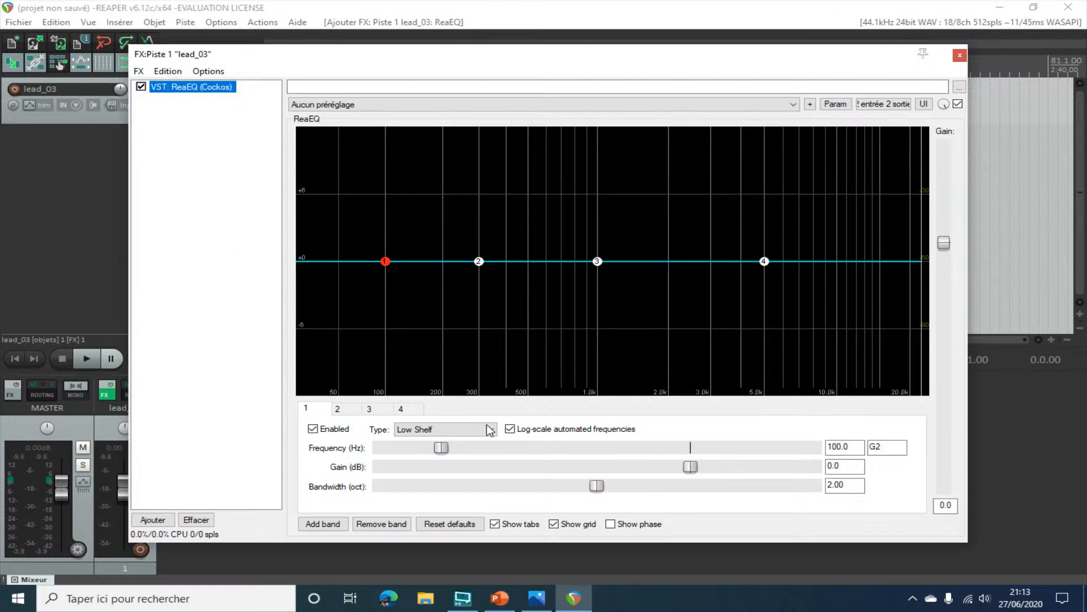
click(539, 599)
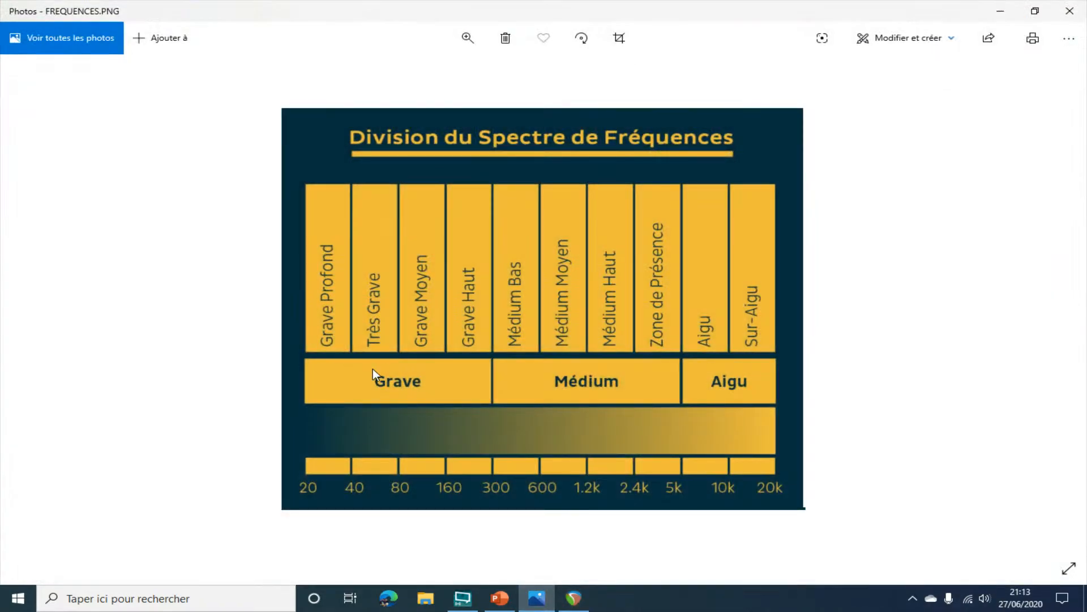
click(1000, 11)
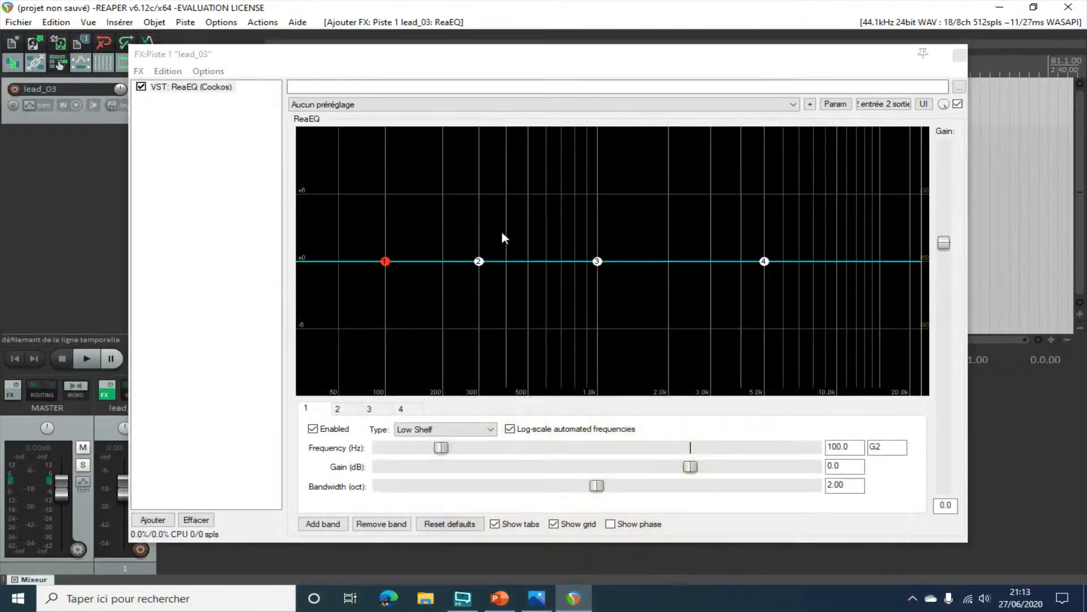
key(space)
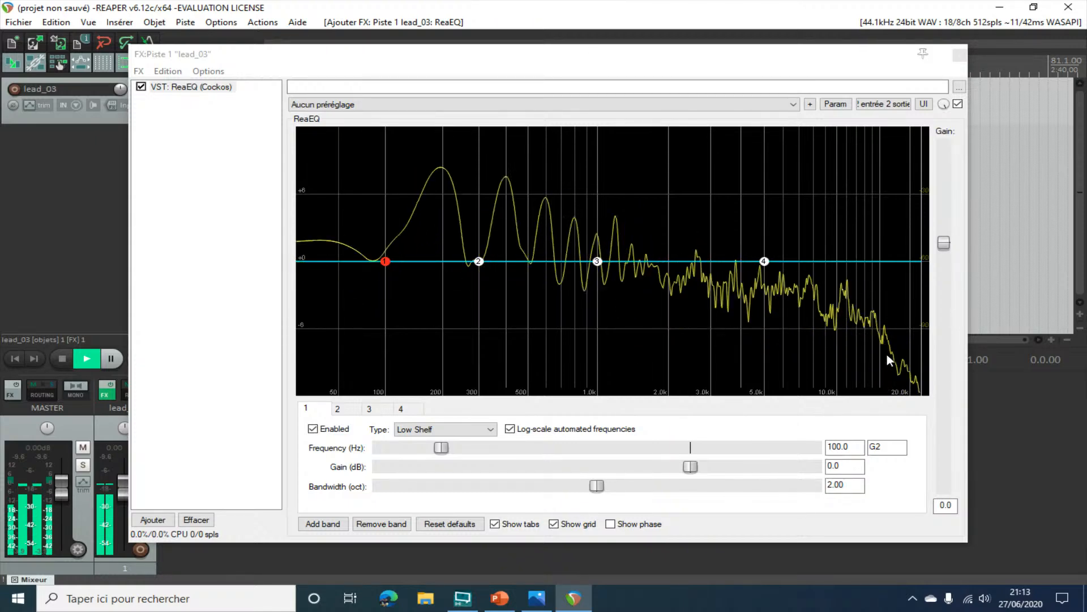
key(space)
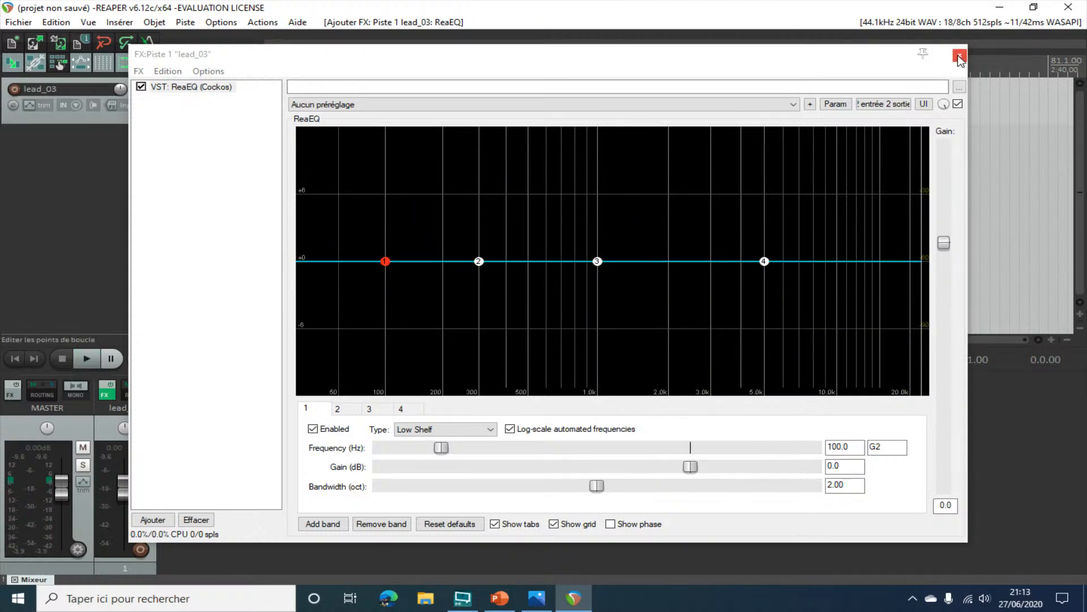
click(958, 57)
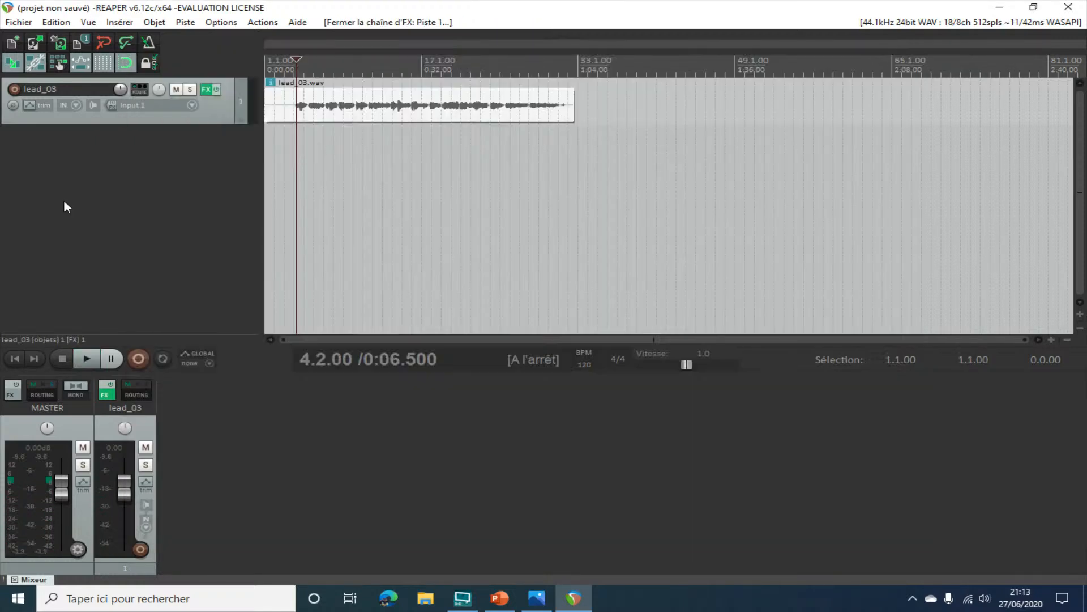
- Insert the media file mise bon.ogg on the lead_03 track at position 4.2.00
click(119, 22)
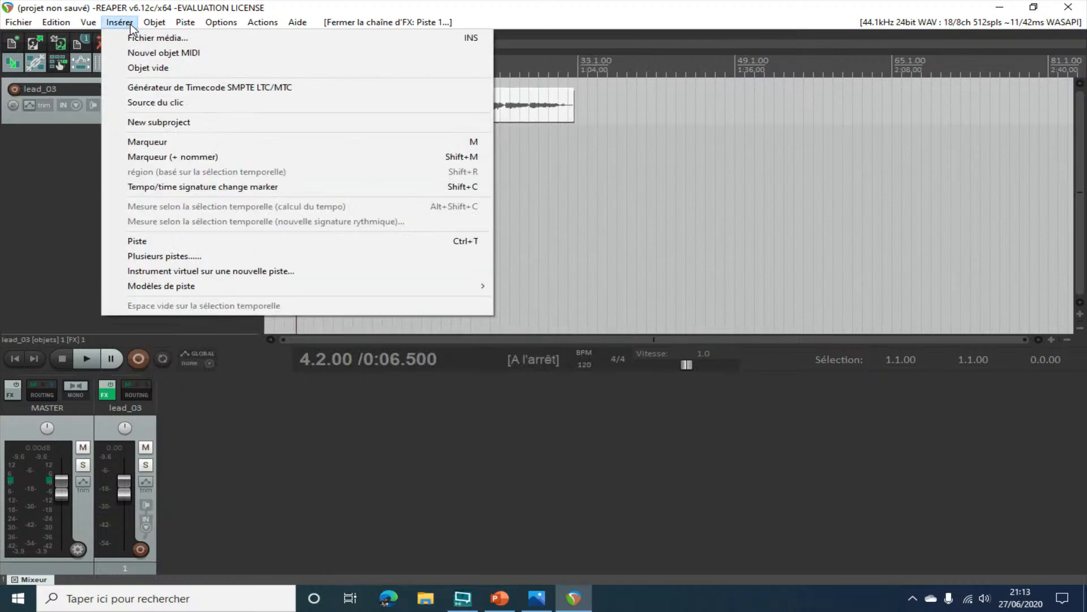
click(157, 37)
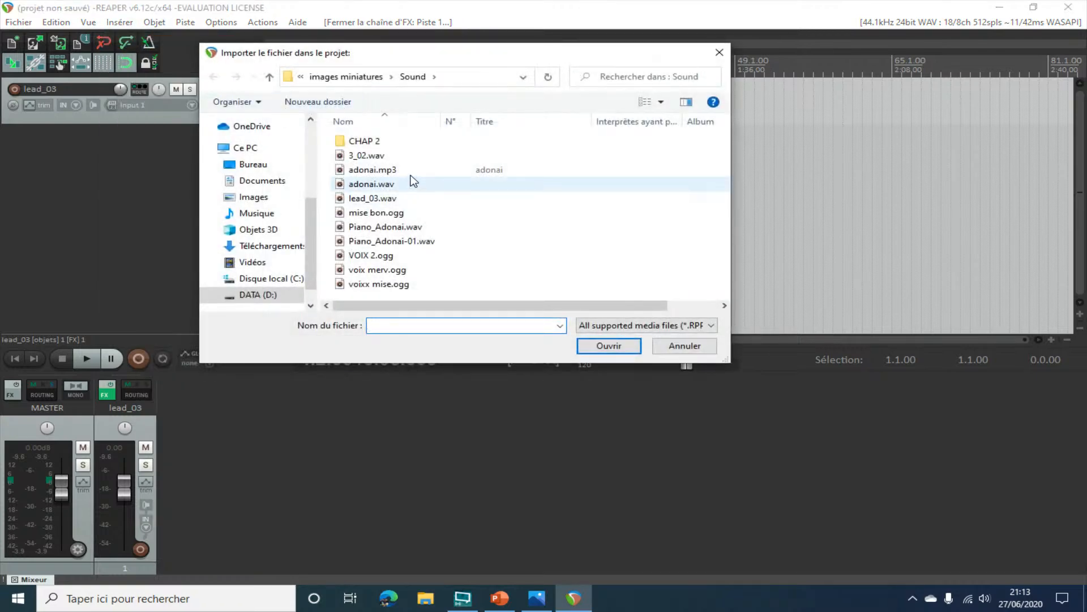
double_click(384, 214)
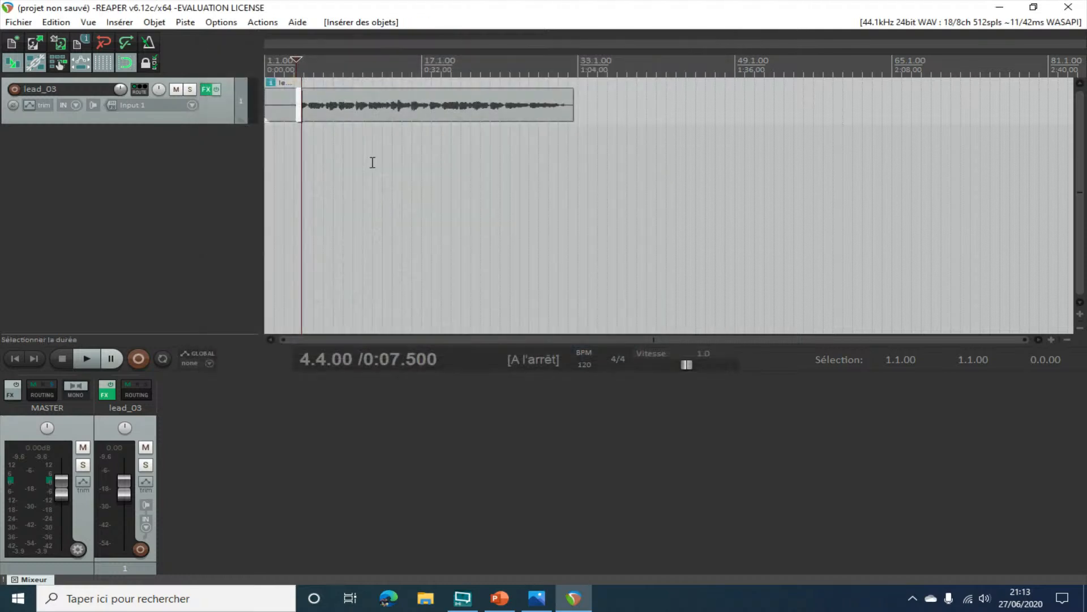
drag(374, 109, 365, 154)
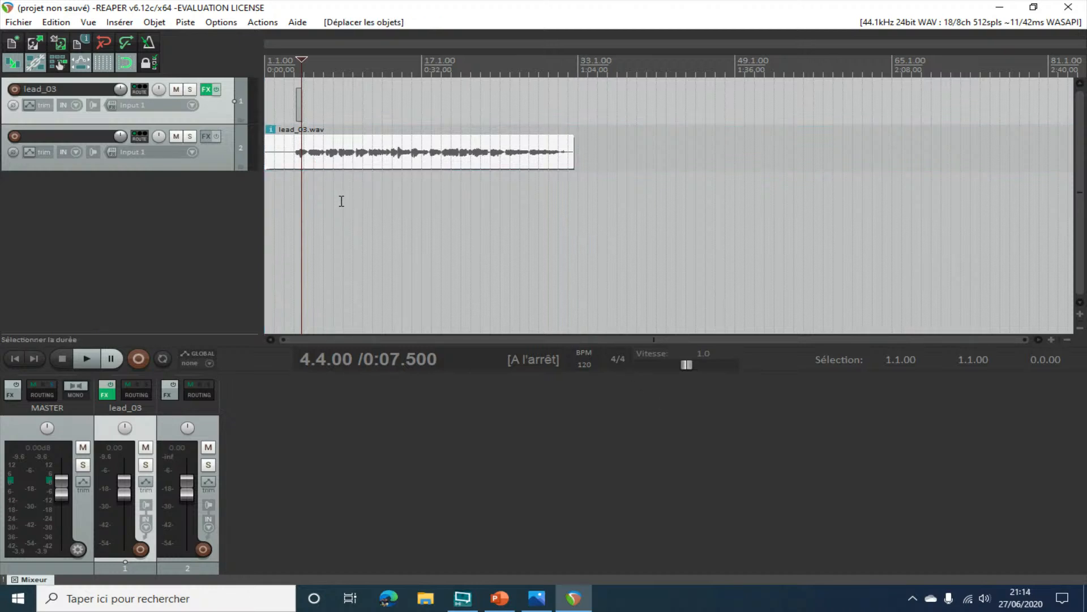
key(ctrl+z)
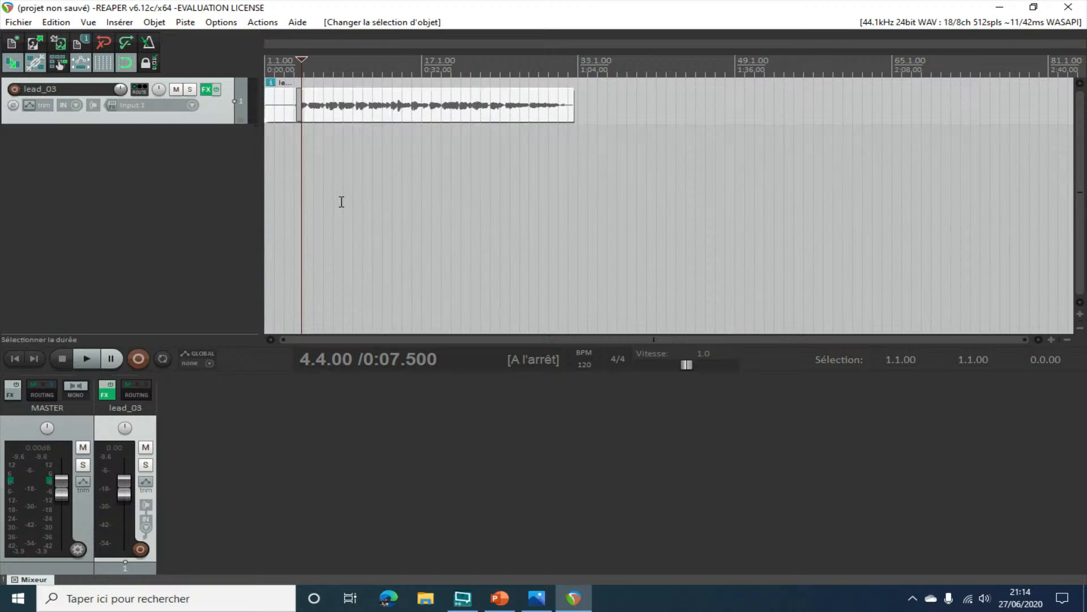
key(ctrl+z)
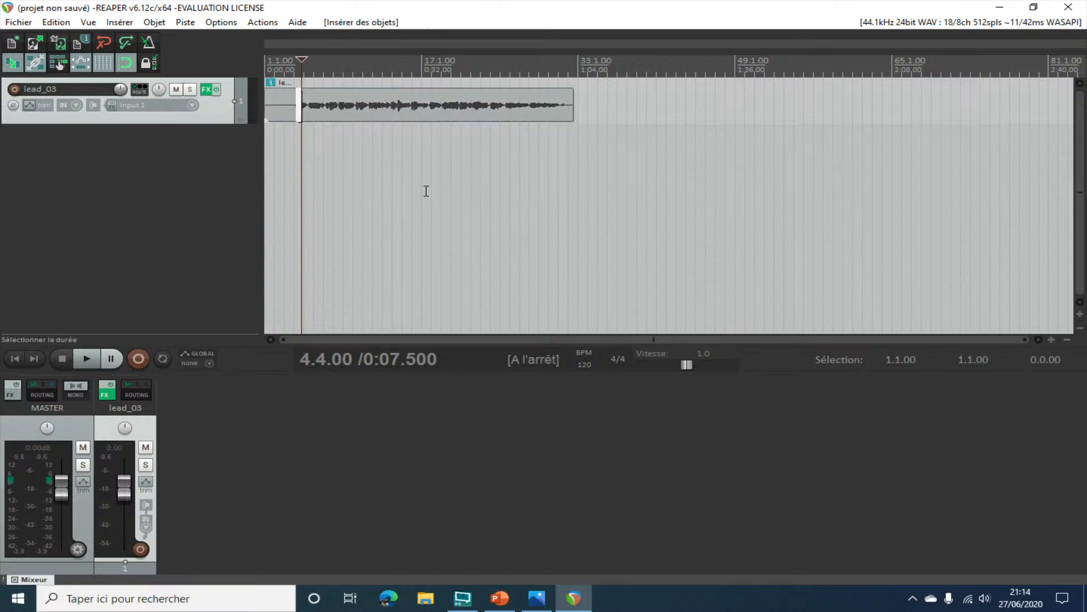
key(ctrl+shift+z)
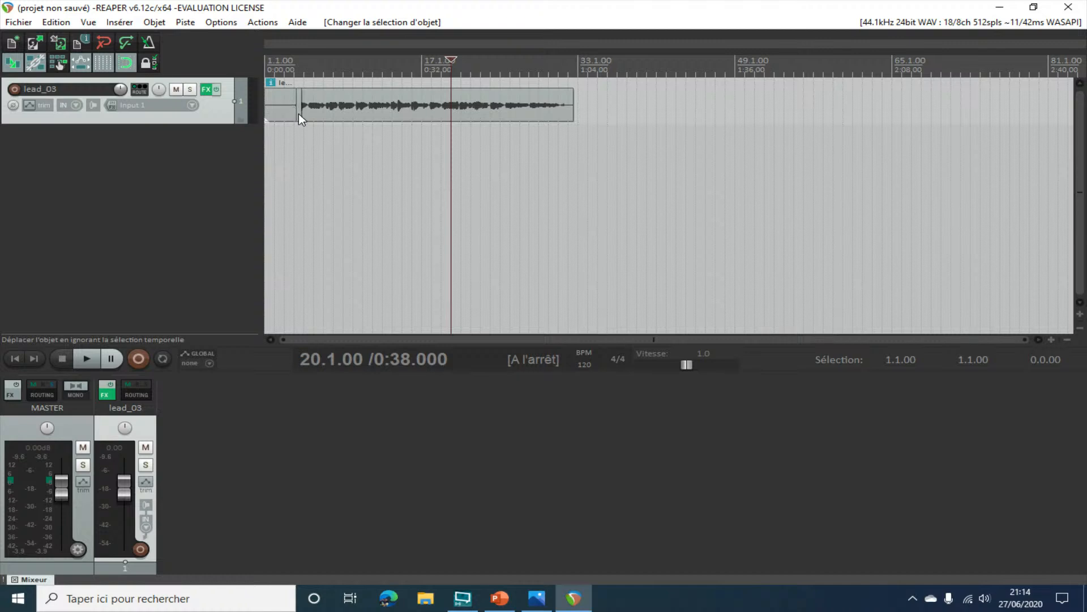
- Insert mise bon.ogg at the end of the lead_03 clip and move it to the start of a new track below
click(573, 107)
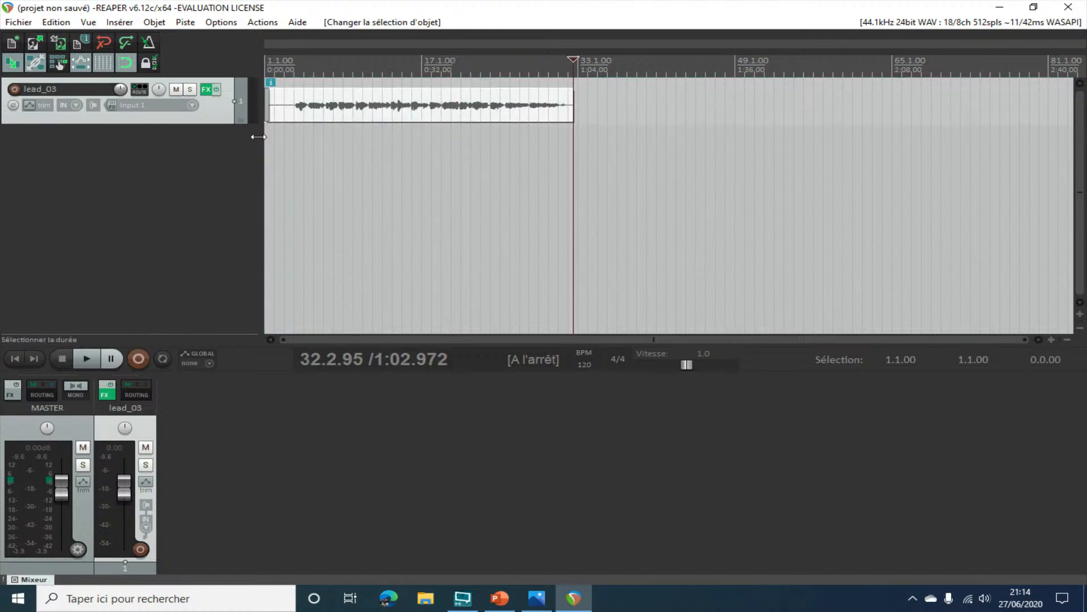
click(184, 151)
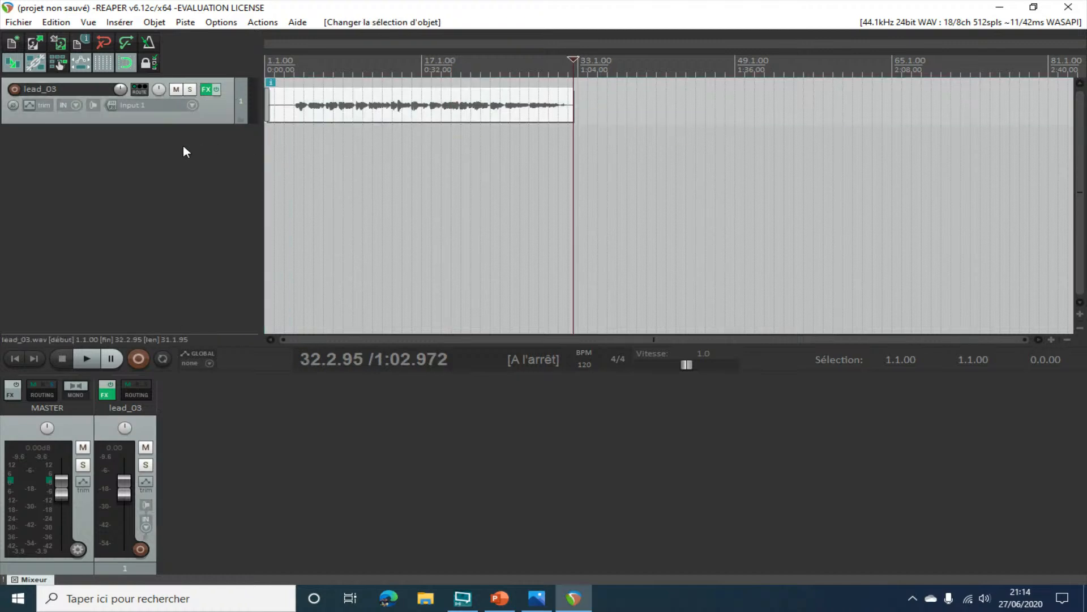
click(113, 23)
click(135, 37)
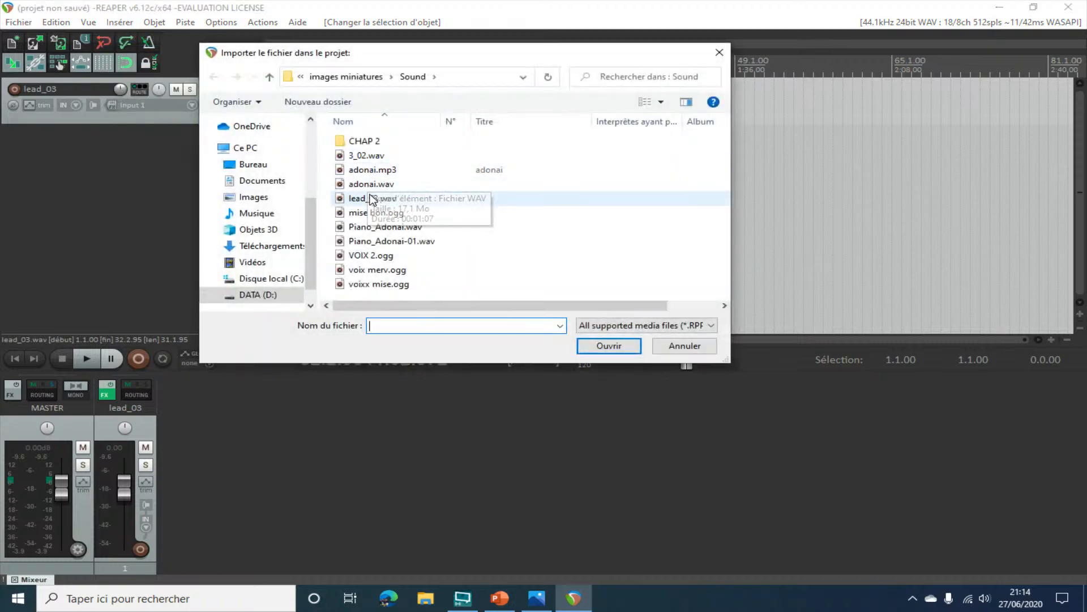
double_click(376, 213)
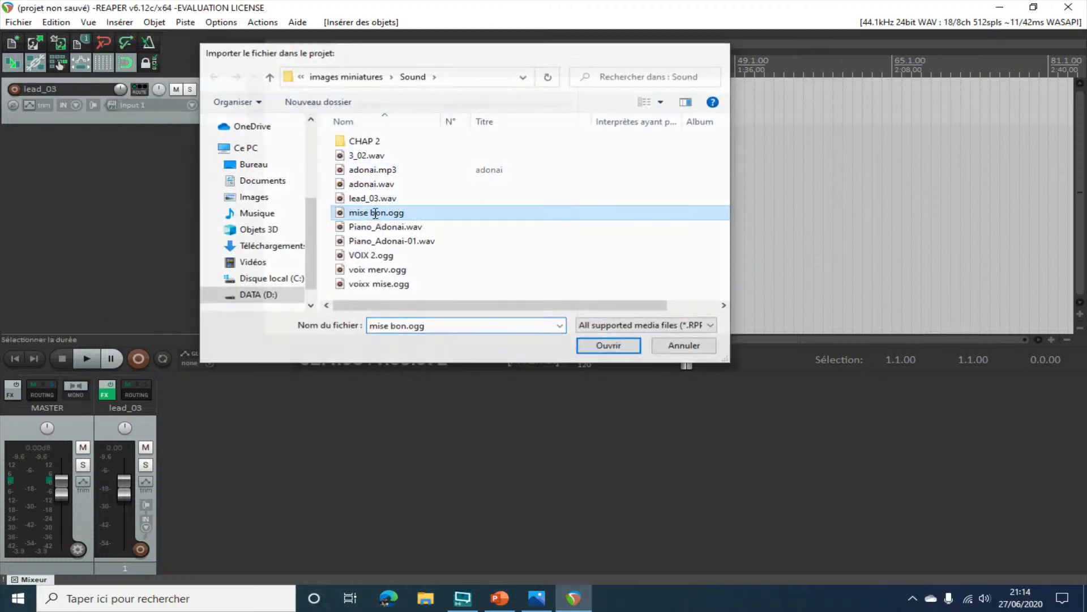
drag(576, 110, 98, 162)
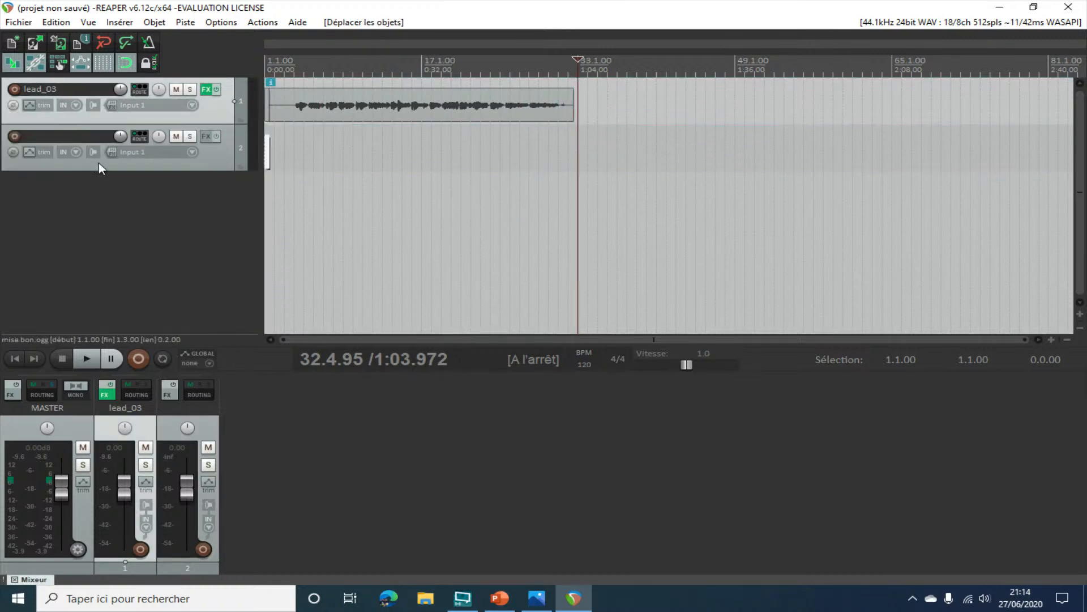
- Set a time selection from 1.1.00 to 3.1.00 and place the edit cursor at 15.1.00
click(309, 140)
drag(285, 153, 269, 138)
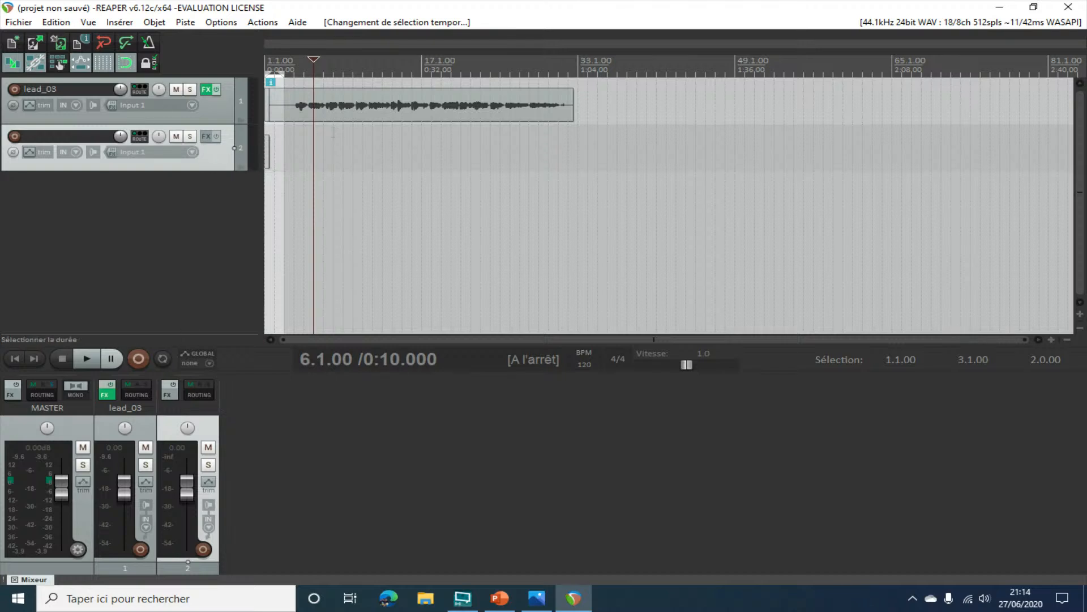
click(334, 151)
click(287, 103)
click(401, 210)
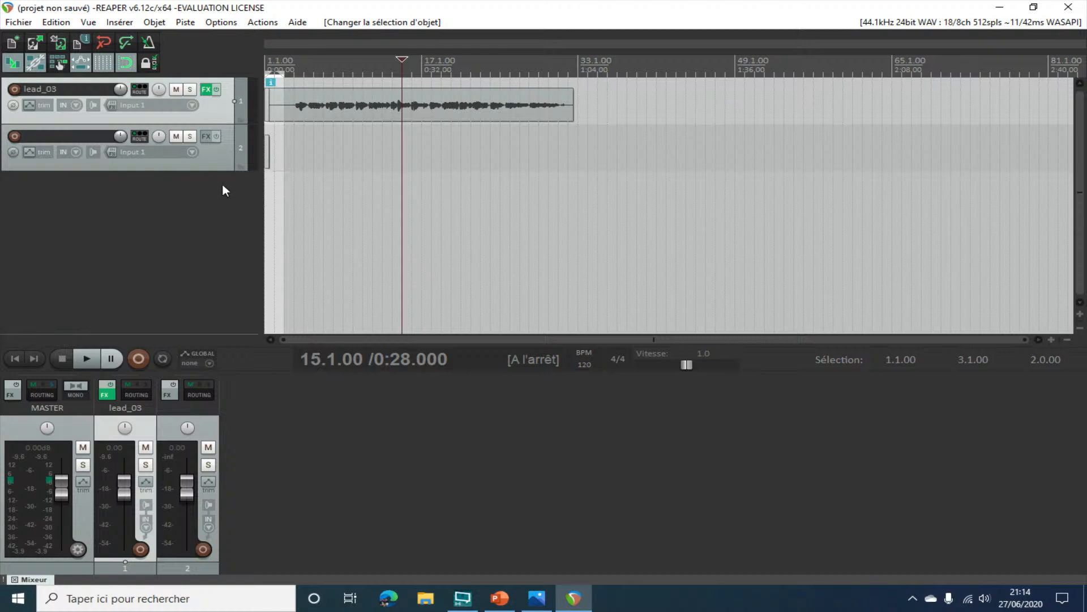
click(137, 172)
click(193, 153)
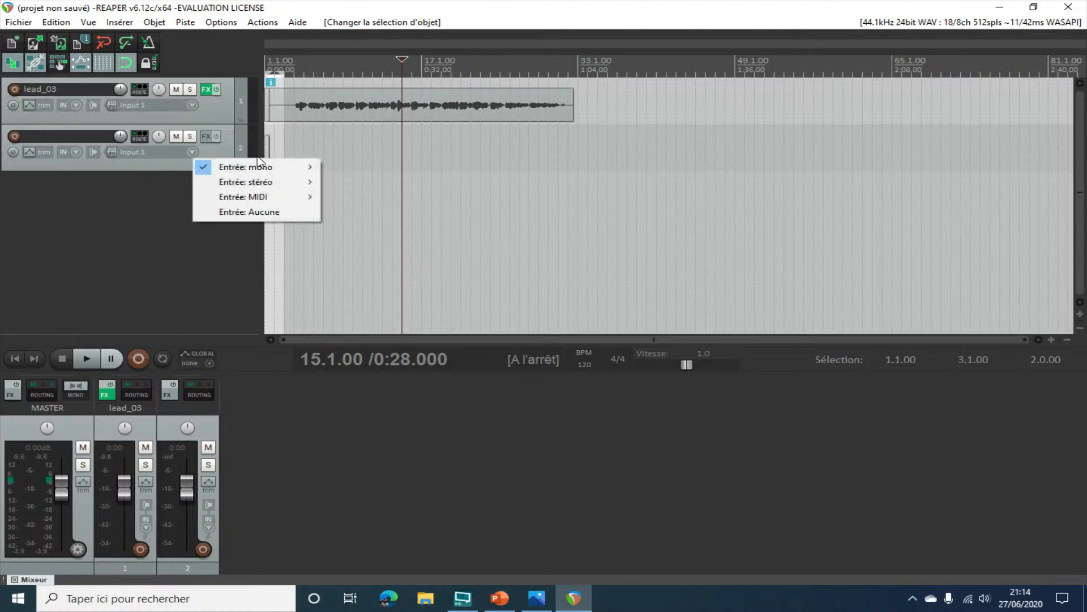
click(227, 134)
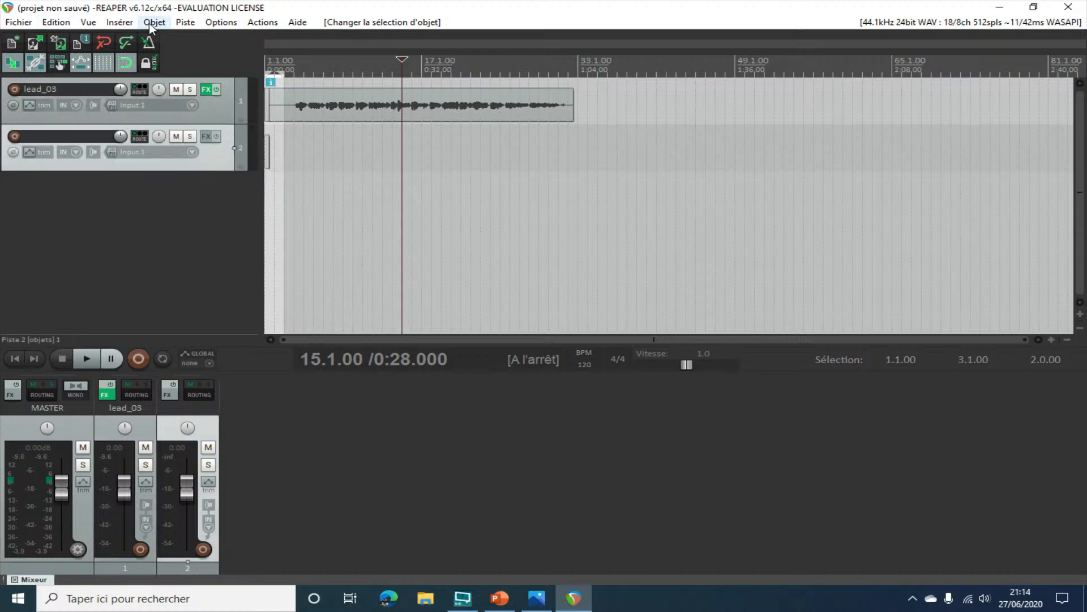
- Insert lead_03.wav on the second track at 15.1.00 and move the clip back to start at 1.3.00
click(120, 22)
click(135, 37)
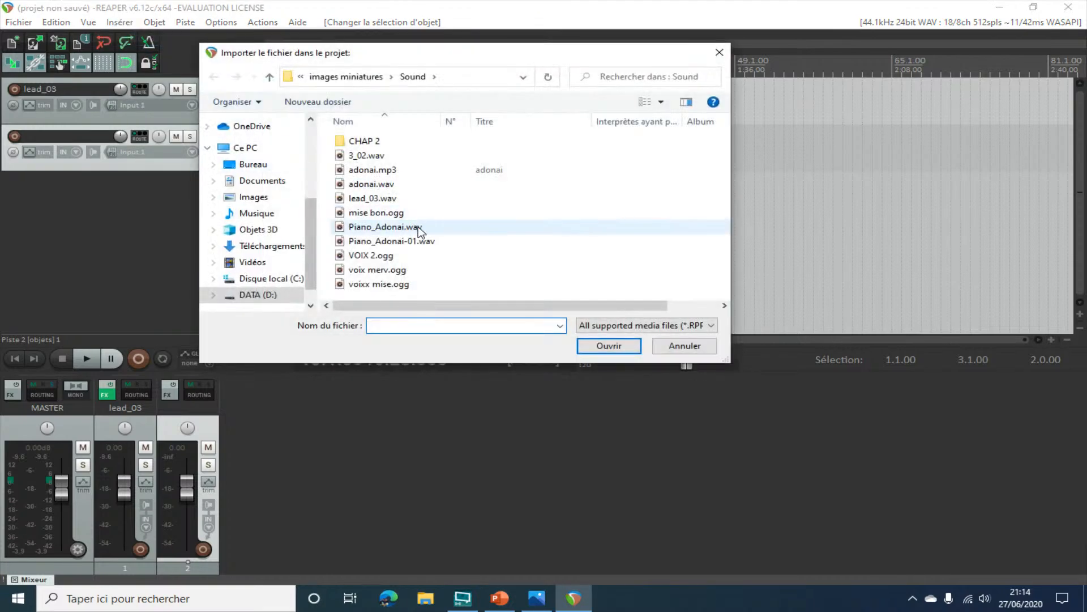
double_click(388, 198)
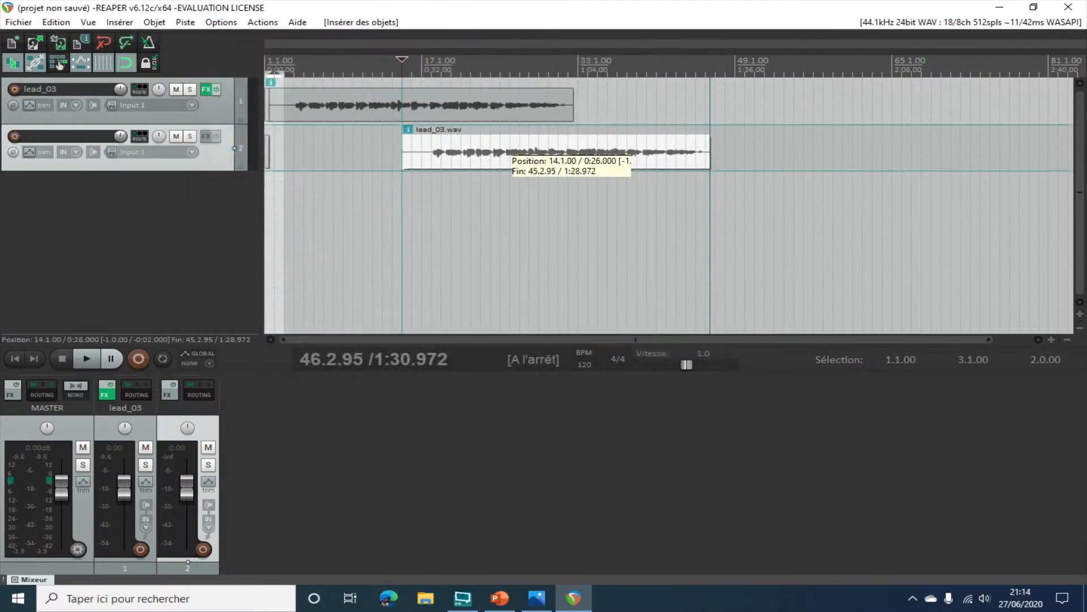
drag(506, 153, 219, 148)
- Solo the second track and copy the ReaEQ effect from the lead_03 track onto it
click(190, 137)
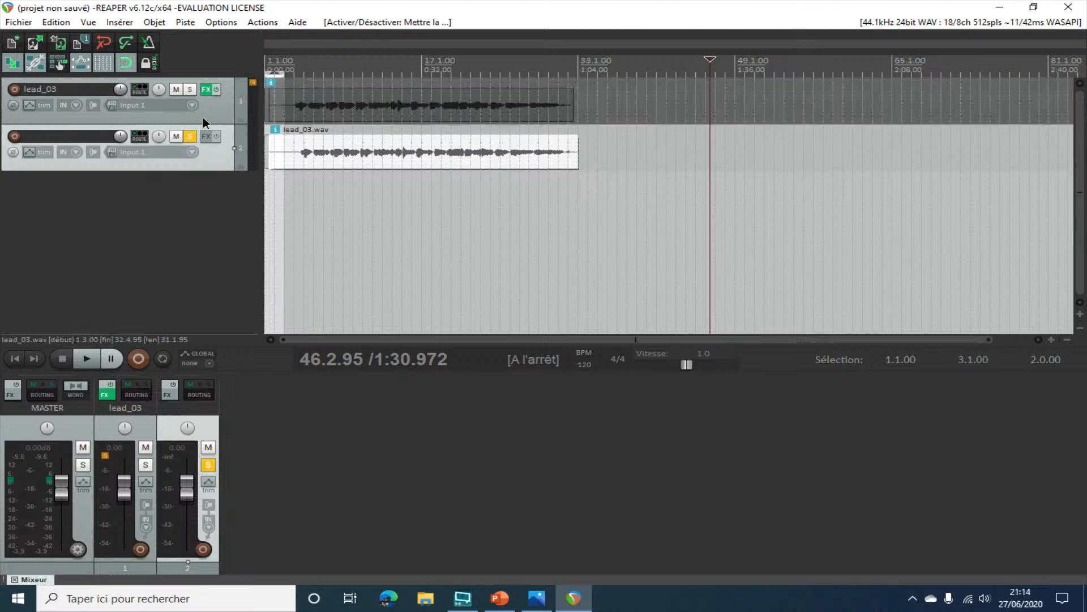
drag(206, 89, 206, 136)
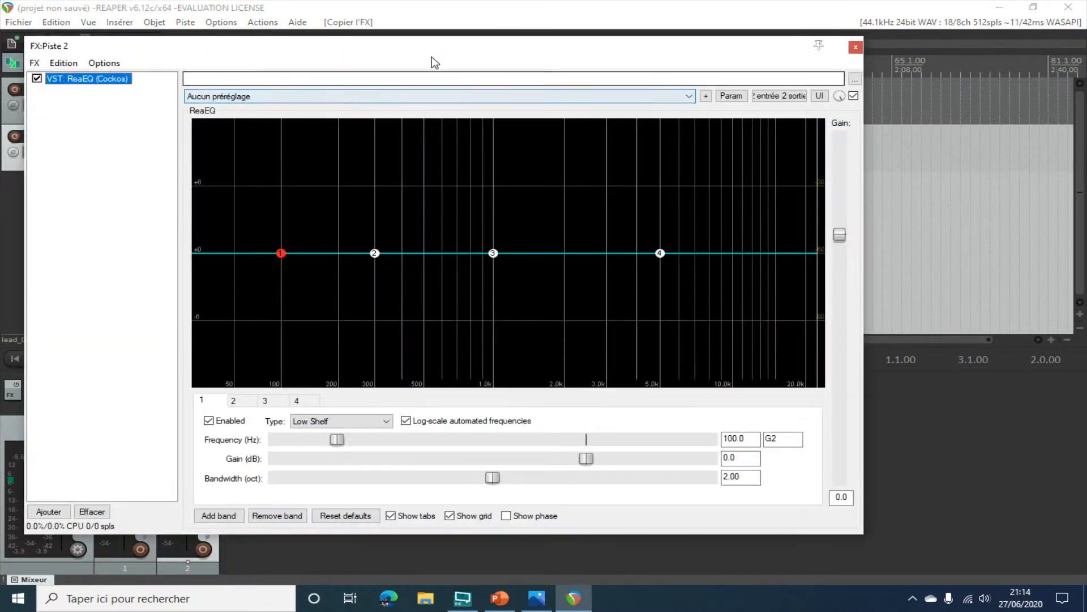
drag(437, 51, 597, 295)
- Play a short passage of the second track's lead_03.wav clip to examine its spectrum in ReaEQ
click(313, 65)
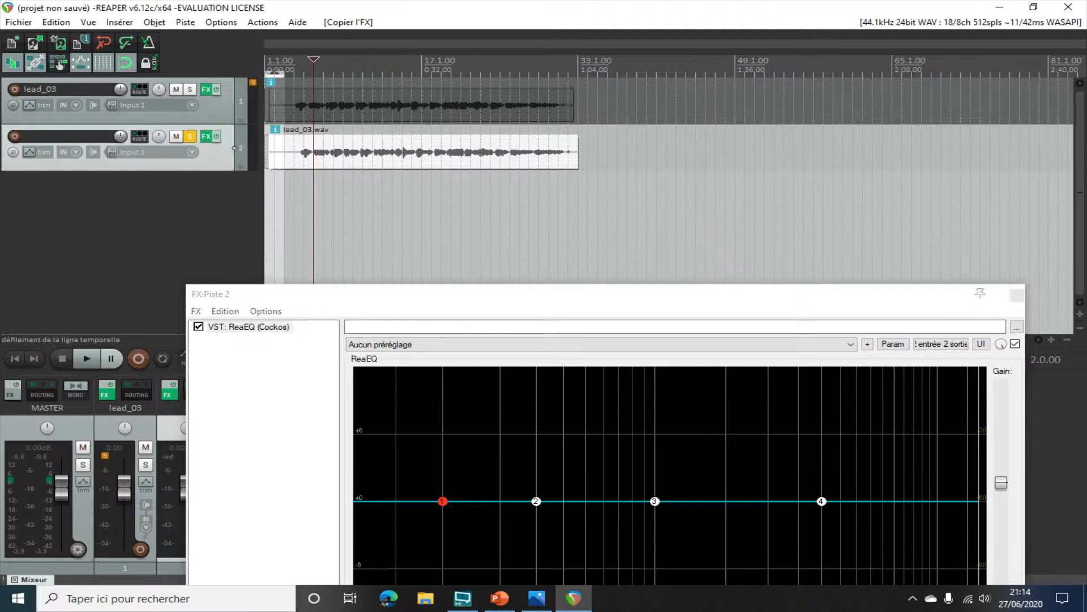
key(space)
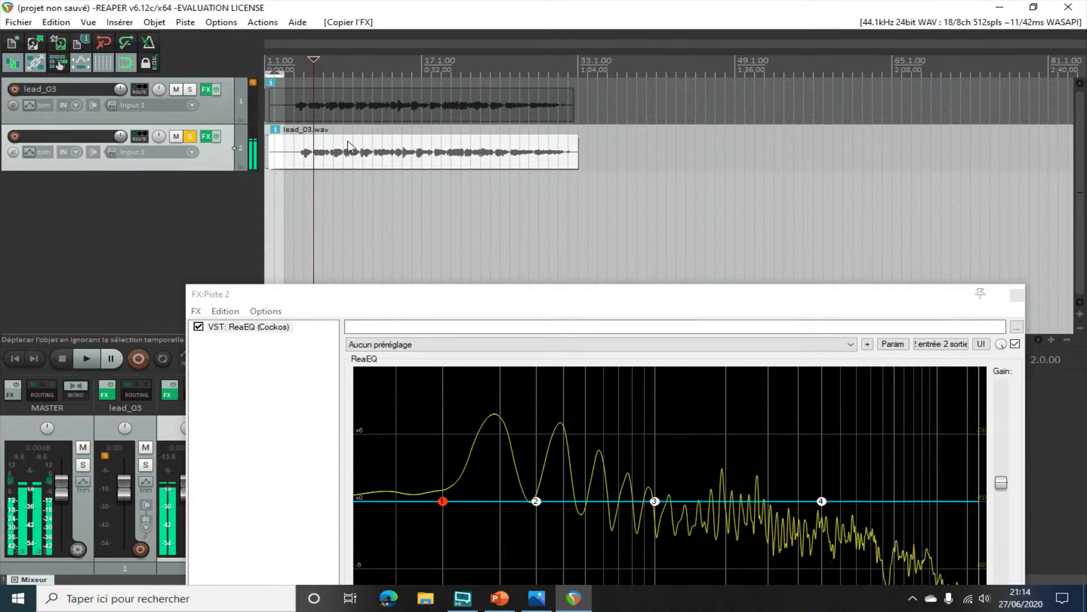
key(space)
- Delete the long lead_03.wav clips from the second track and the lead_03 track
click(361, 188)
click(362, 154)
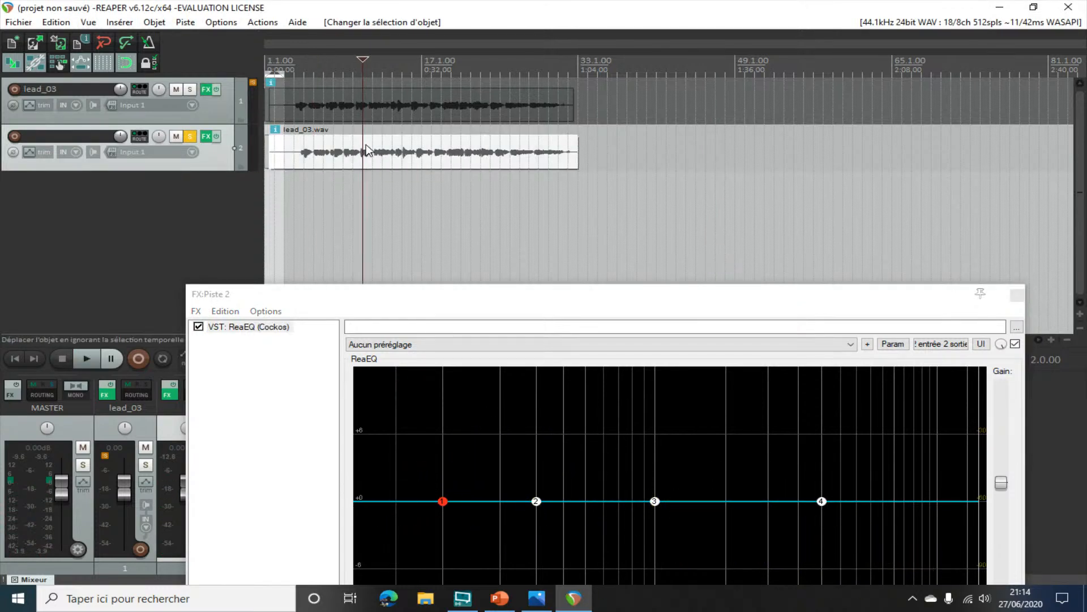
key(Delete)
click(435, 176)
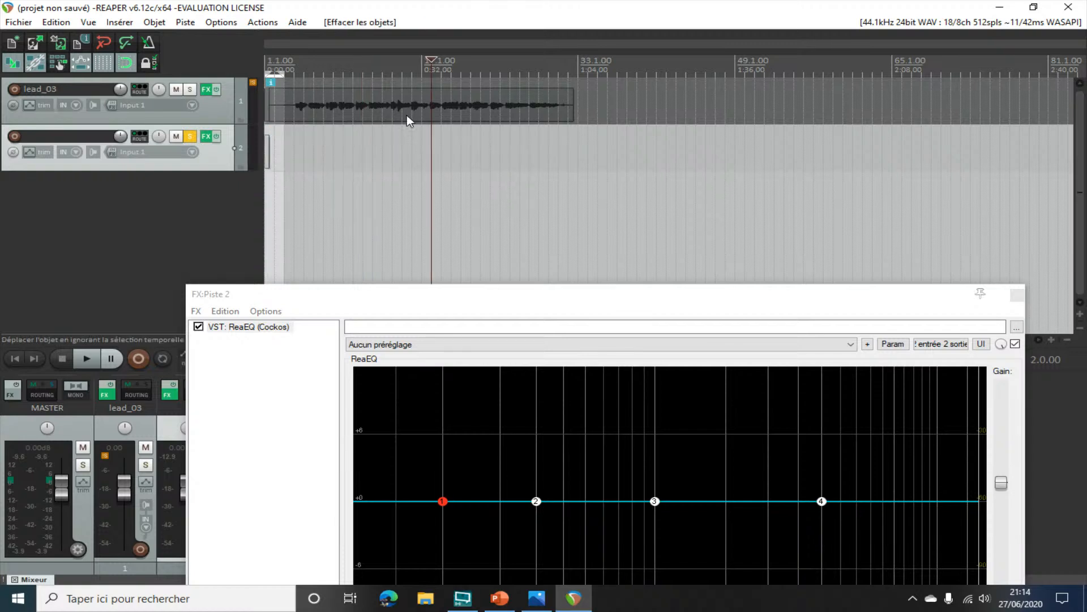
click(410, 119)
key(Delete)
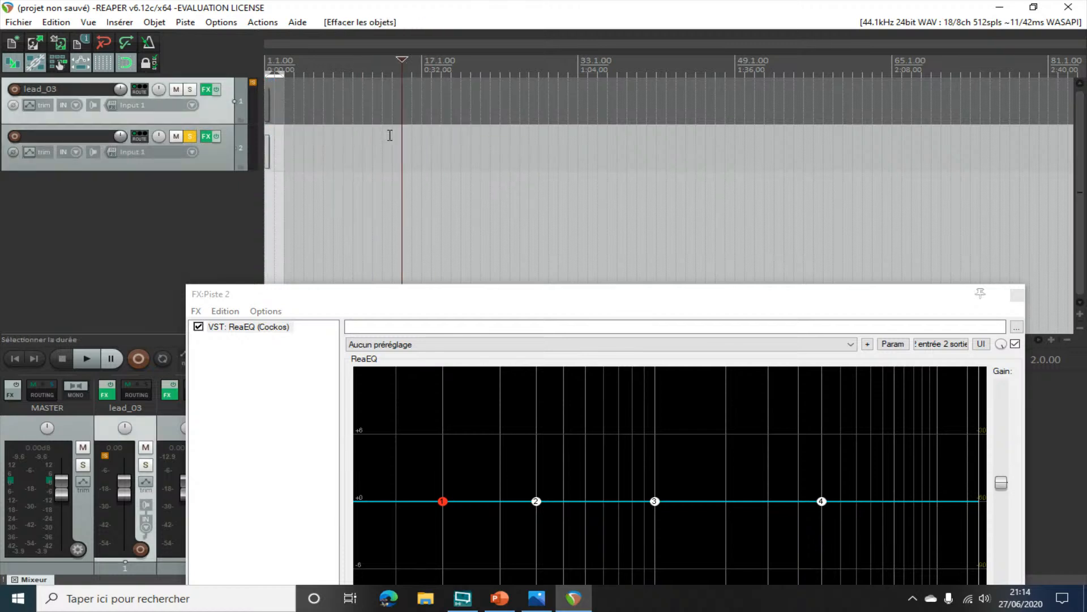
- Place the edit cursor near the project start and extend the time selection's end to 71.1.00
click(342, 62)
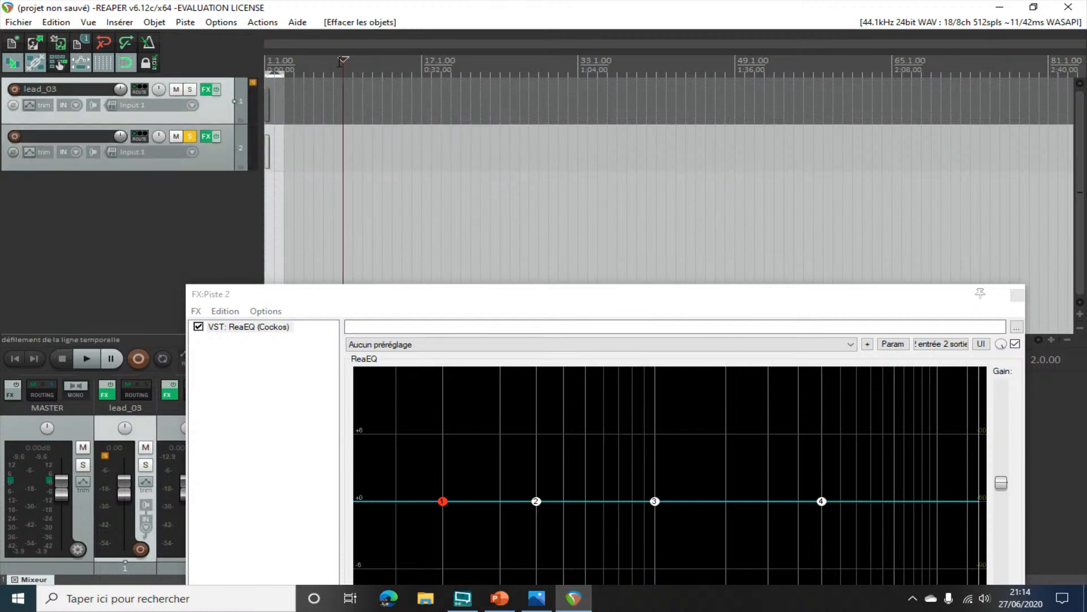
click(283, 77)
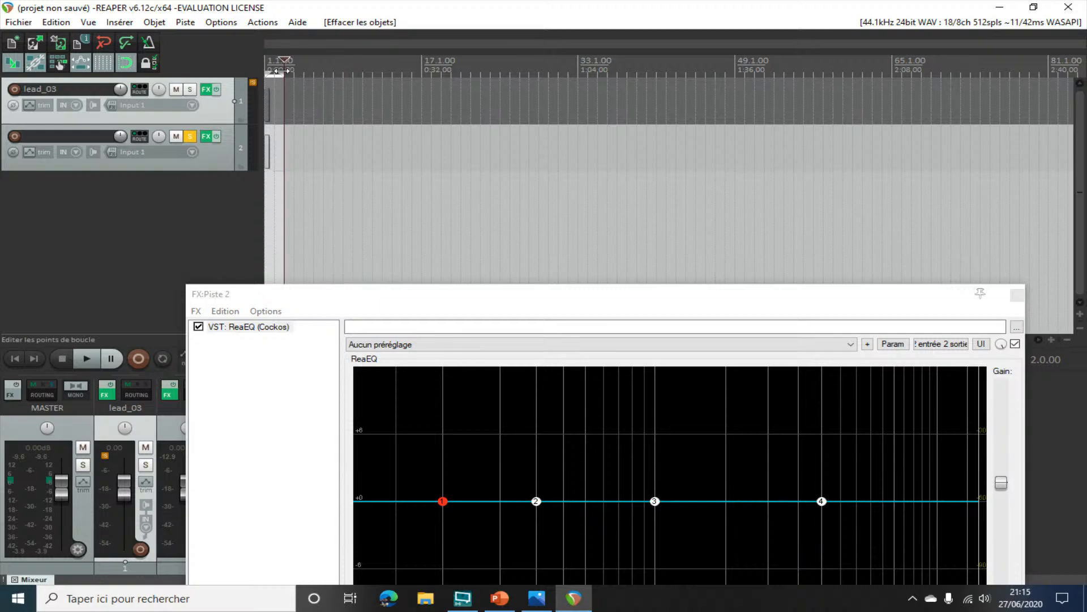
drag(279, 70, 947, 74)
- Insert mise bon.ogg on the lead_03 track at the edit cursor and delete the inserted clip
click(118, 23)
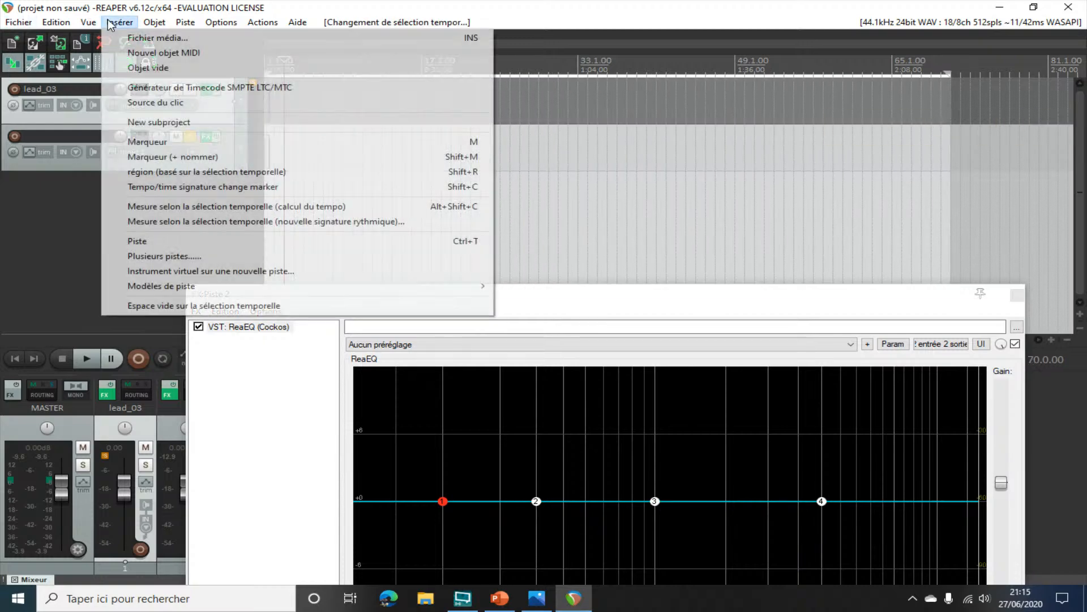
click(150, 37)
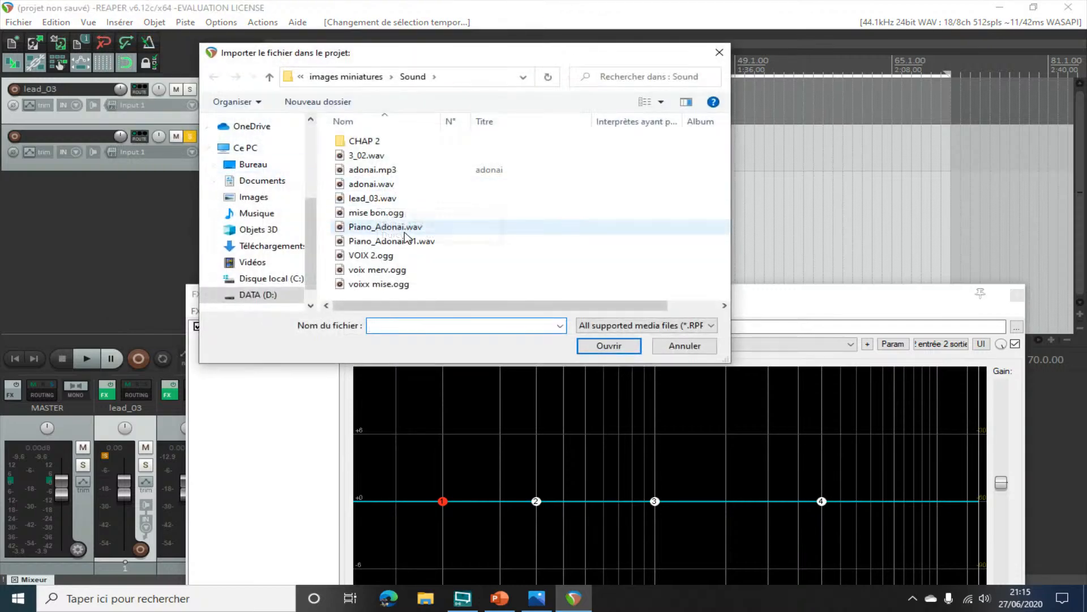
double_click(391, 213)
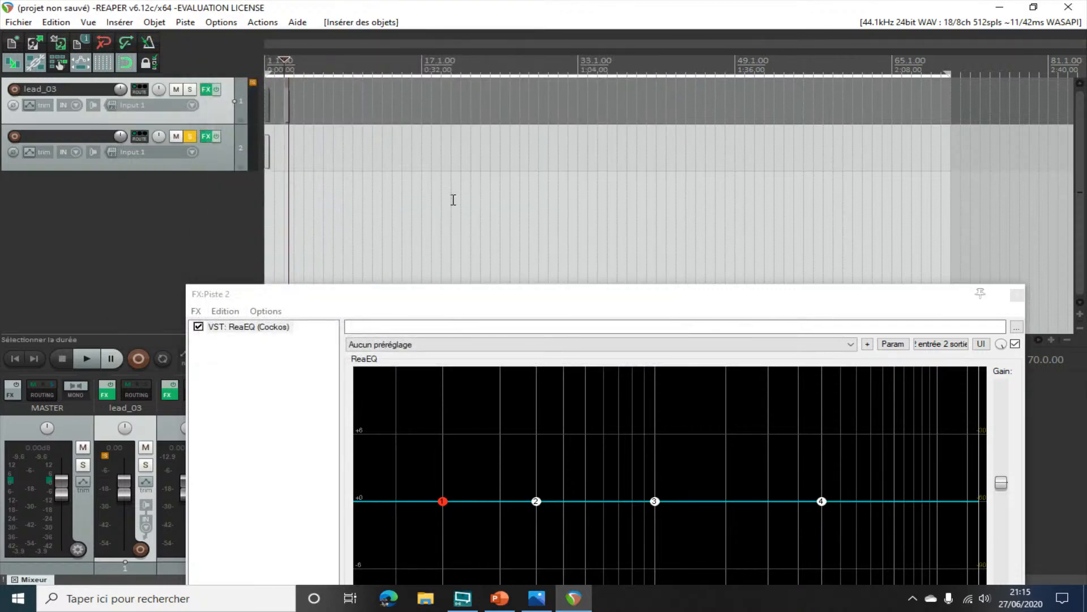
scroll(453, 200, up, 10)
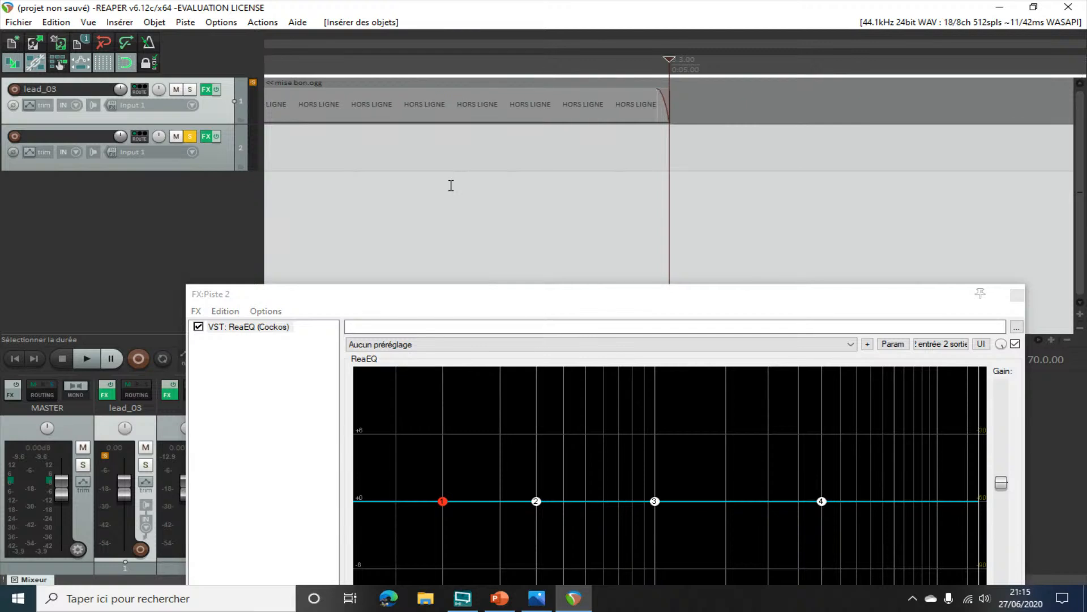
drag(436, 106, 447, 146)
key(Delete)
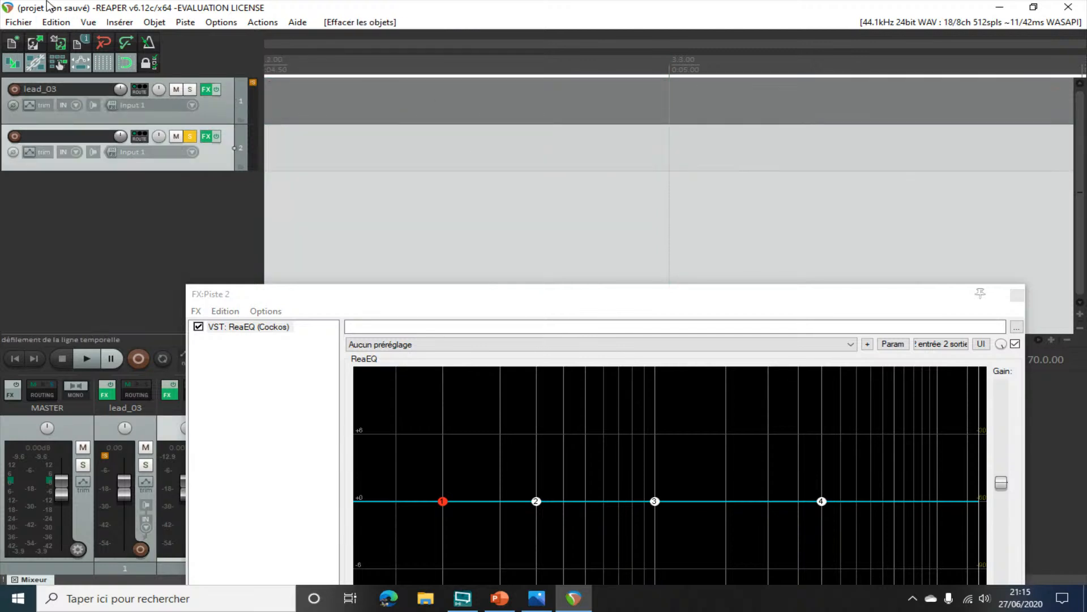
- Insert voixx mise.ogg on the second track starting at 3.2.00 and close the track's effects window
click(130, 23)
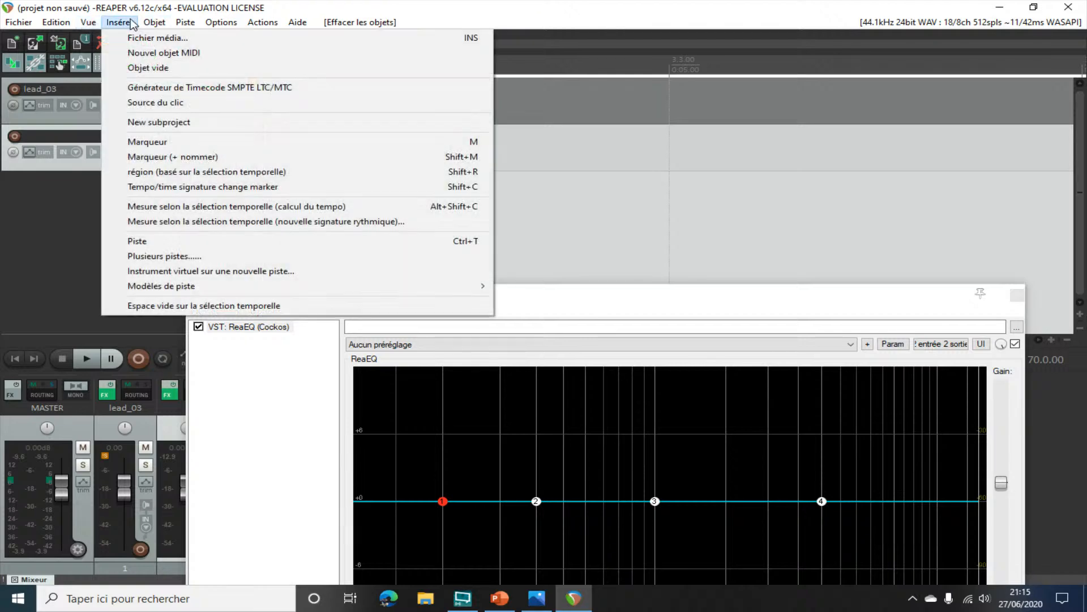
click(157, 37)
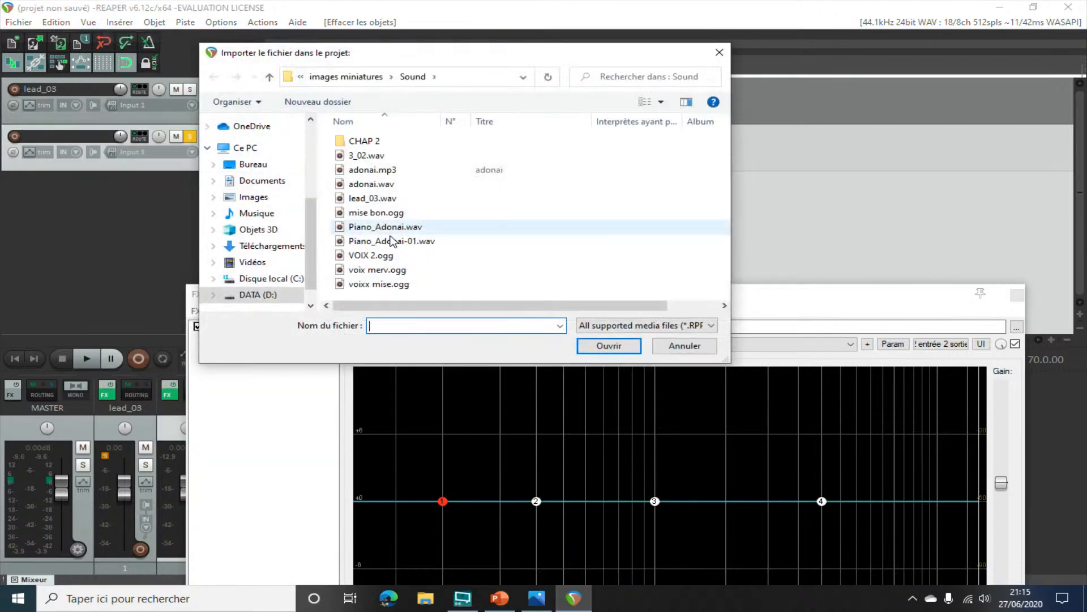
double_click(394, 283)
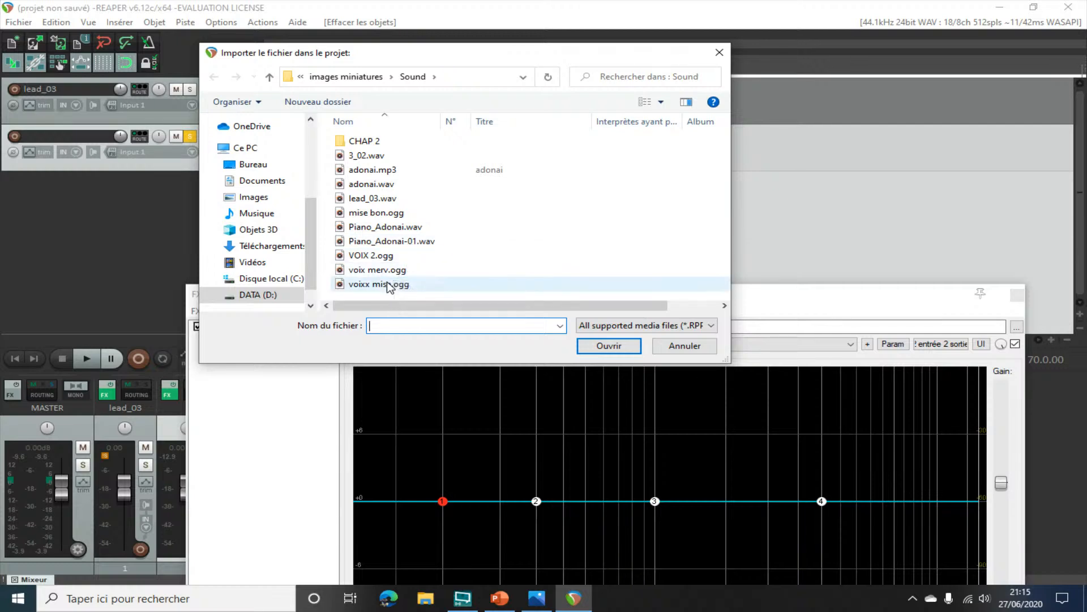
drag(307, 150, 514, 161)
drag(378, 292, 183, 188)
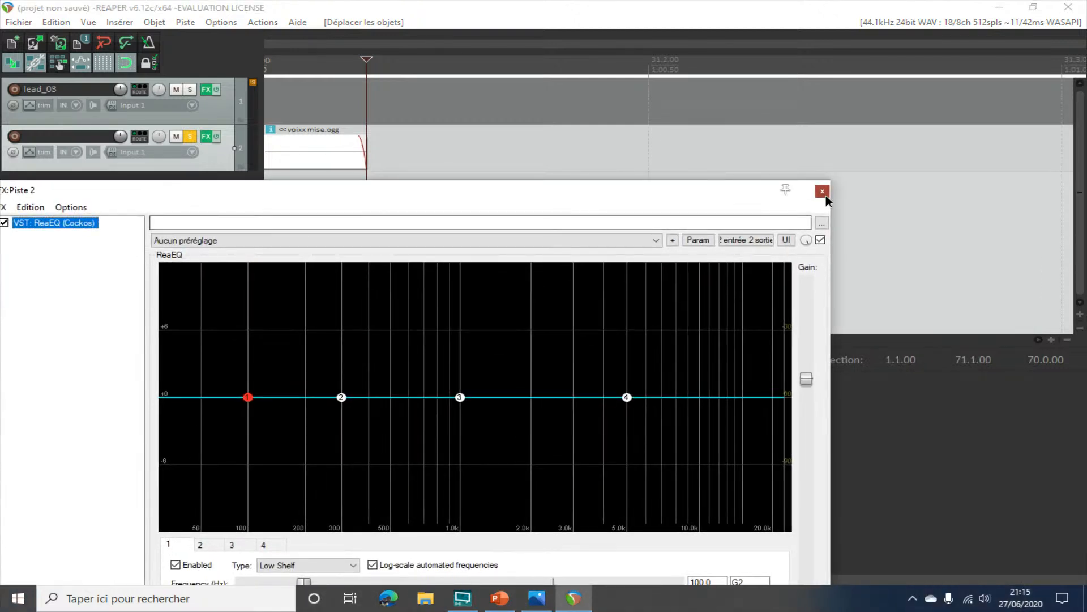
click(822, 192)
- Play voixx mise.ogg from 9.1.00, examine its spectrum in the second track's ReaEQ, and close the effects window
drag(602, 340, 366, 322)
scroll(430, 218, down, 2)
scroll(431, 218, down, 6)
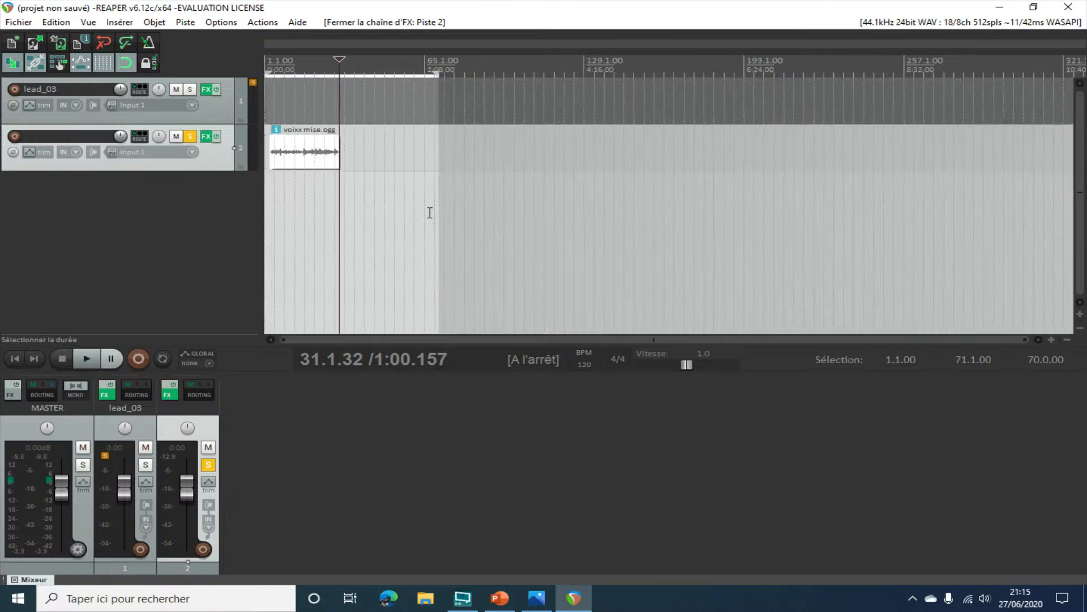
click(287, 66)
key(space)
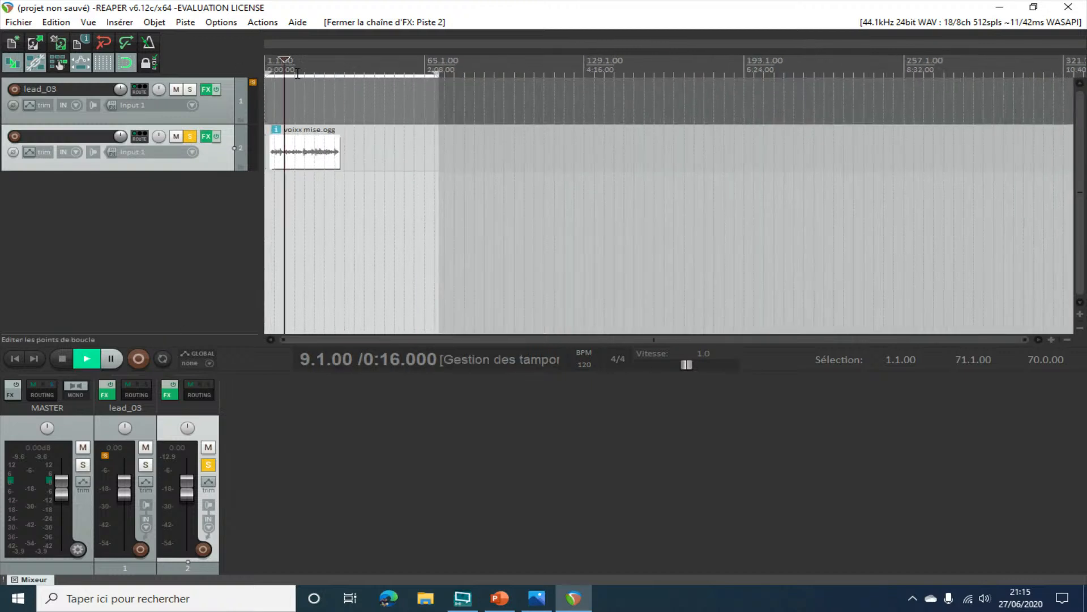
click(206, 137)
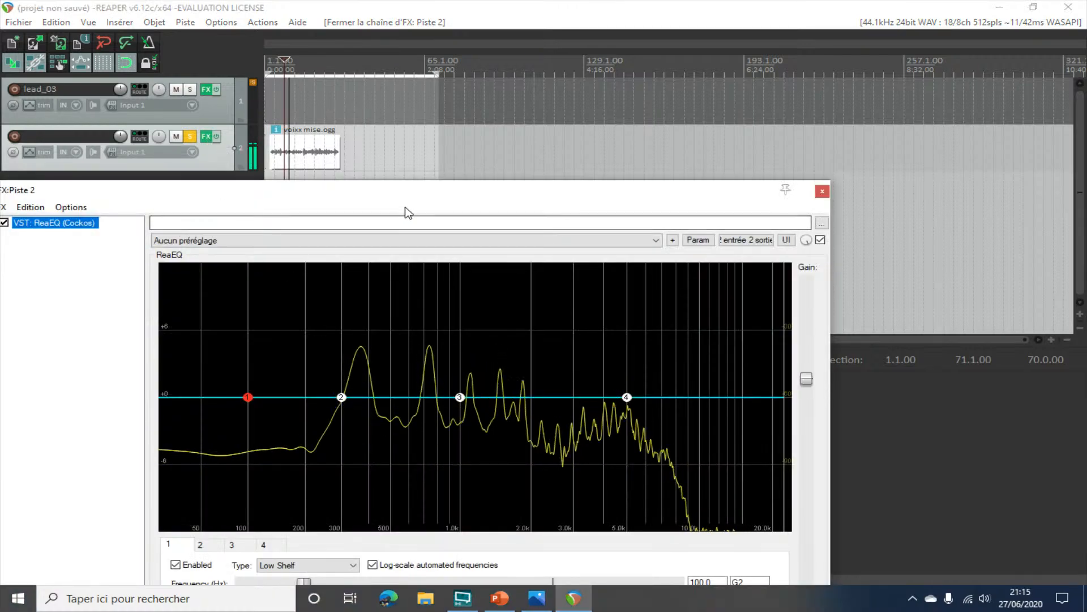
drag(406, 201, 460, 128)
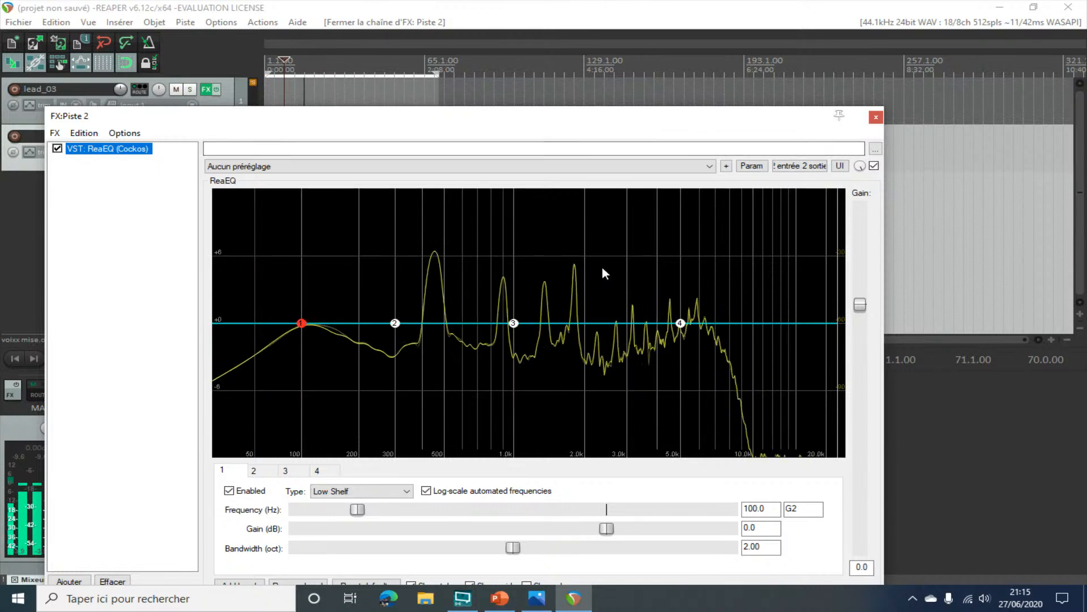
key(space)
click(875, 118)
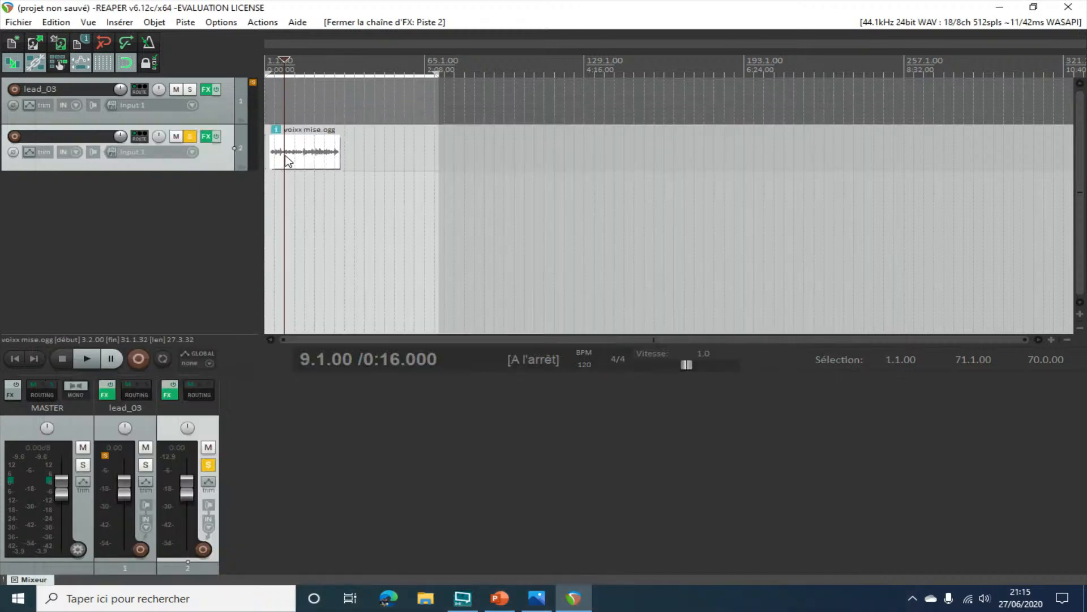
- Insert Piano_Adonai.wav at 9.1.00 and move it onto a new third track below voixx mise.ogg
click(226, 111)
click(210, 160)
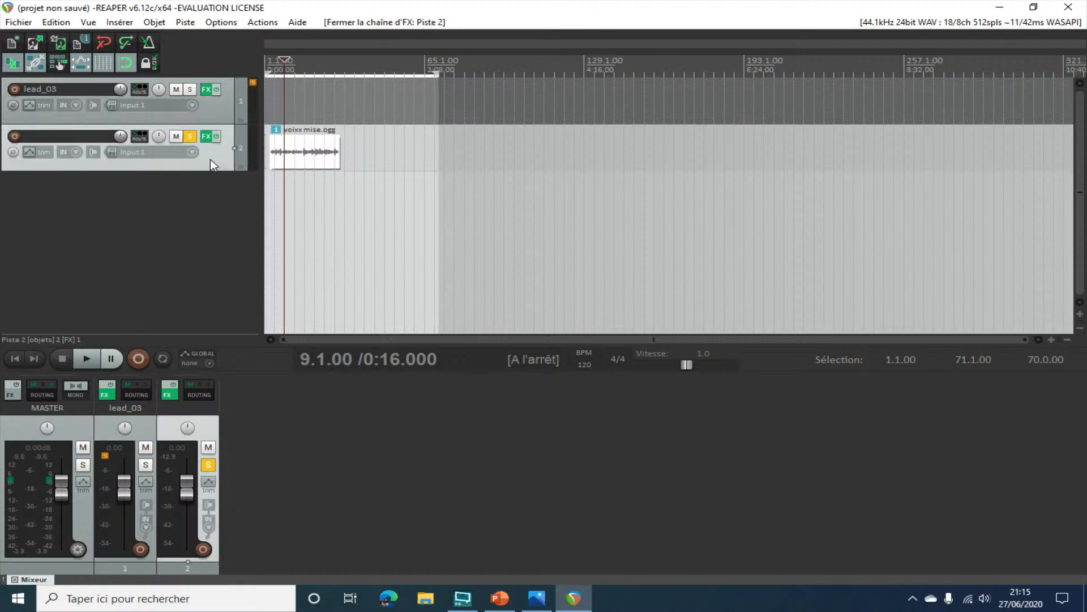
click(175, 202)
click(120, 22)
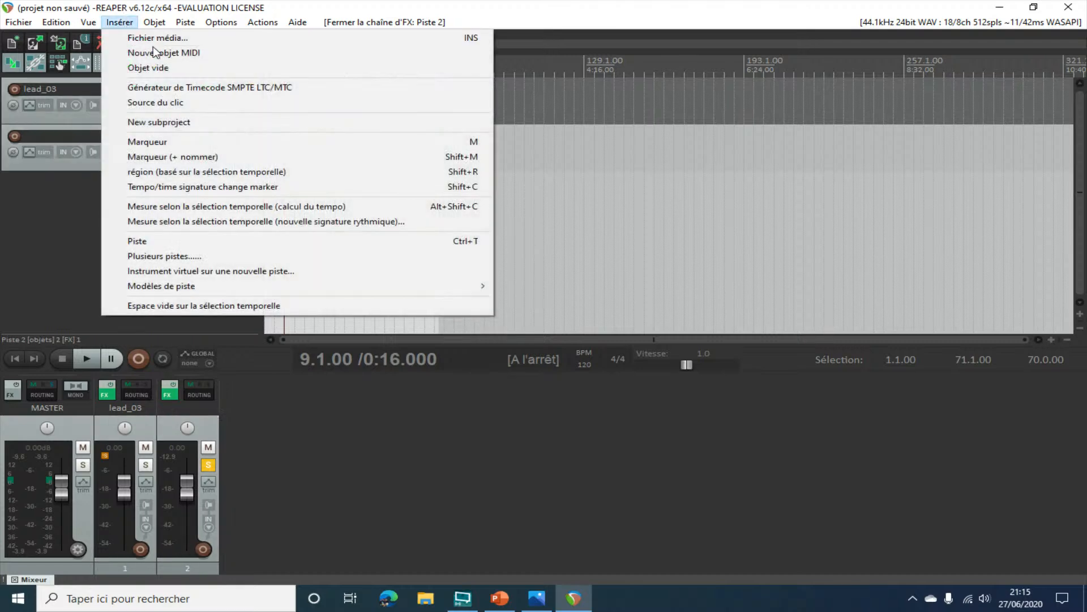
click(155, 38)
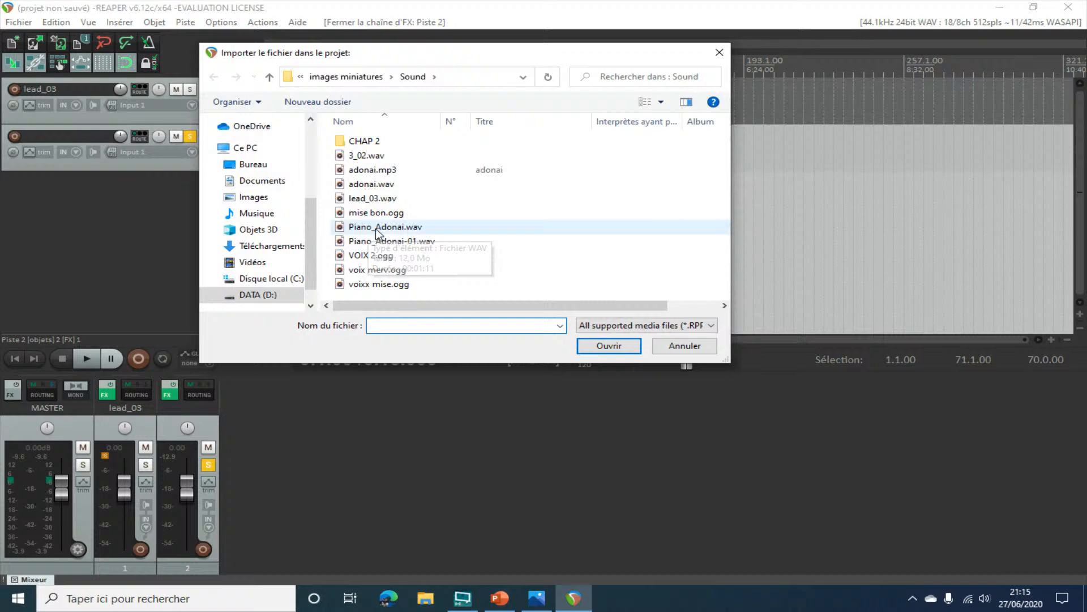
click(404, 228)
click(603, 345)
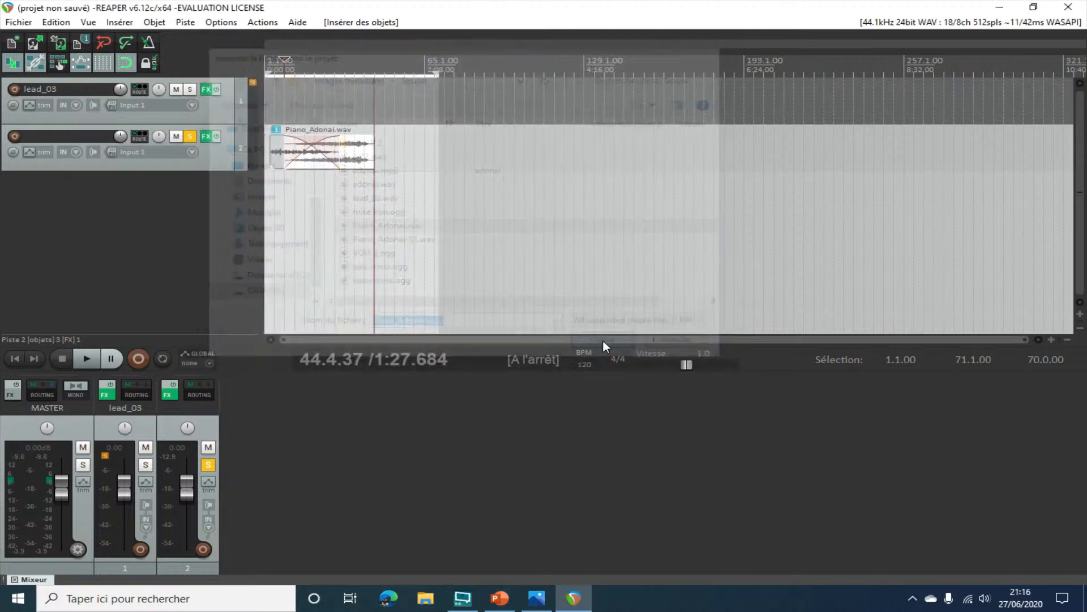
drag(324, 169, 338, 215)
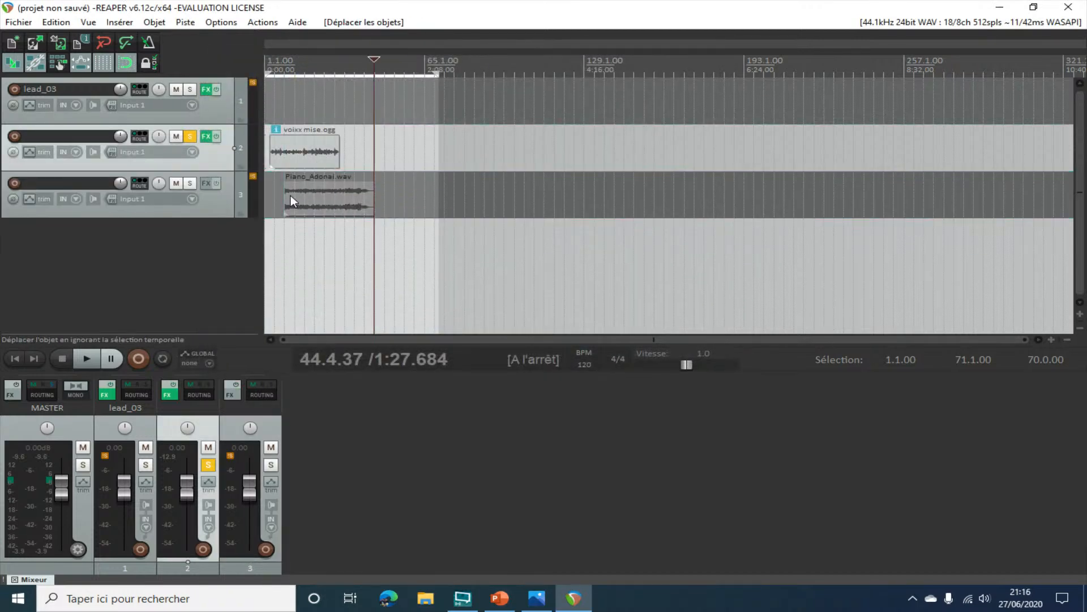
- Solo the third track instead of the second and copy the second track's ReaEQ effect onto it
click(190, 136)
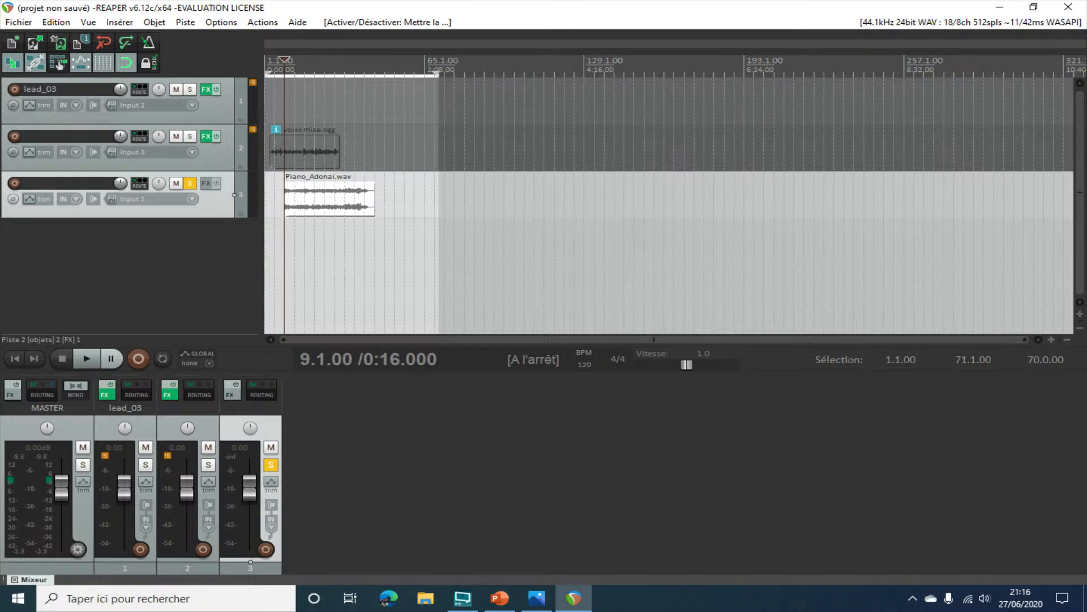
drag(206, 136, 207, 182)
- Play Piano_Adonai.wav from 9.1.00 to examine its spectrum in ReaEQ and compare it with the FREQUENCES.PNG chart in Photos
key(space)
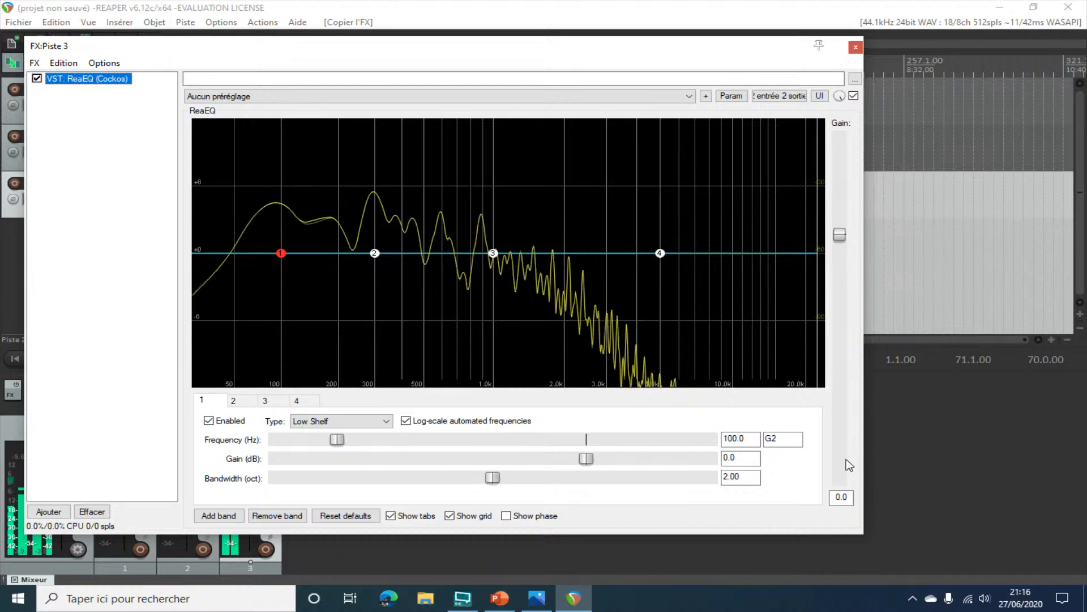
key(space)
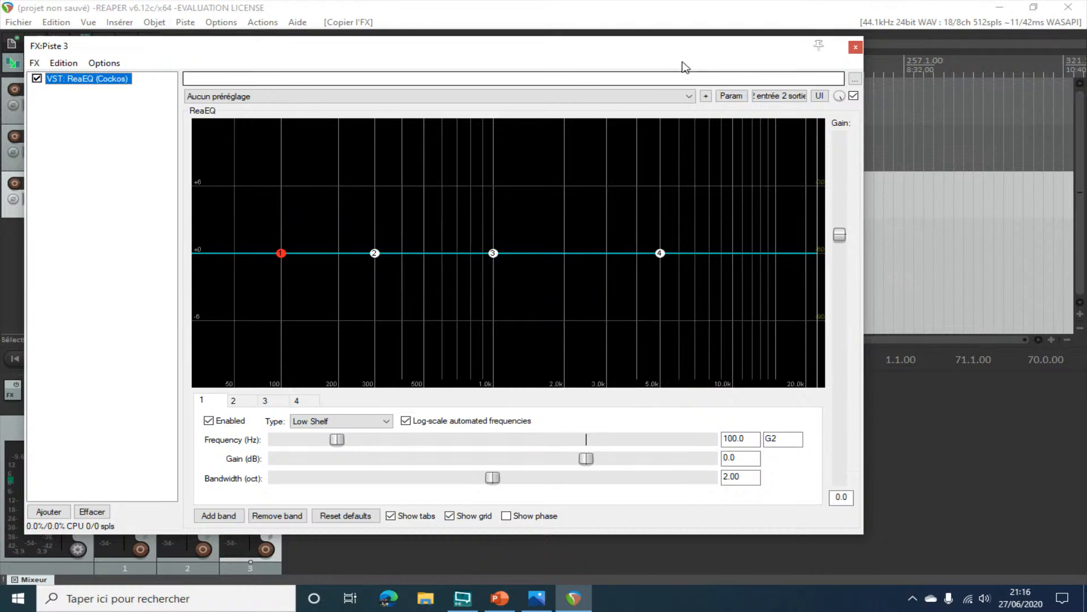
drag(679, 55, 759, 91)
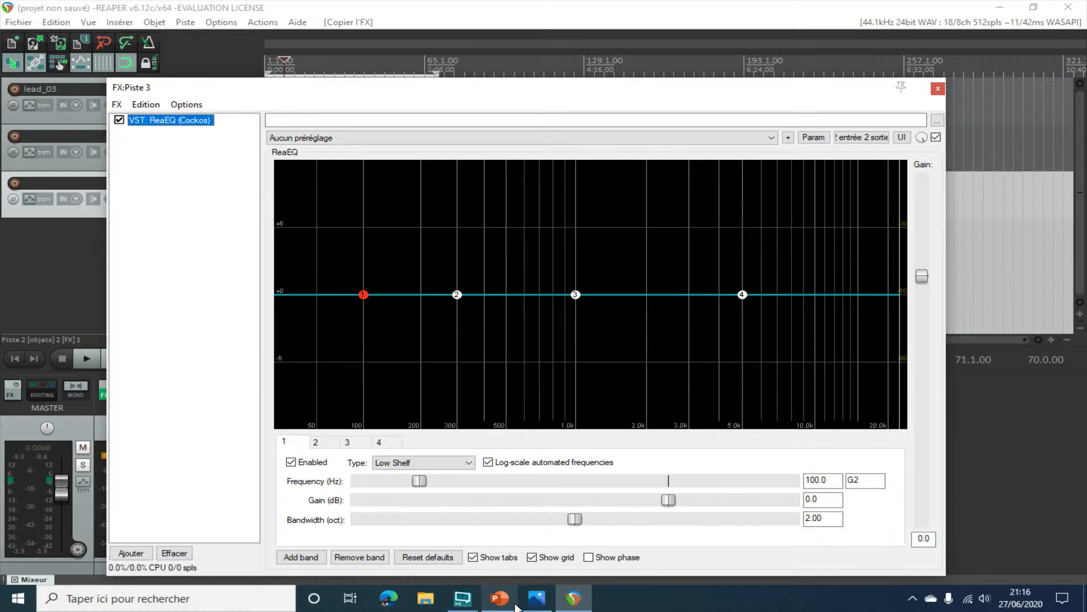
click(533, 601)
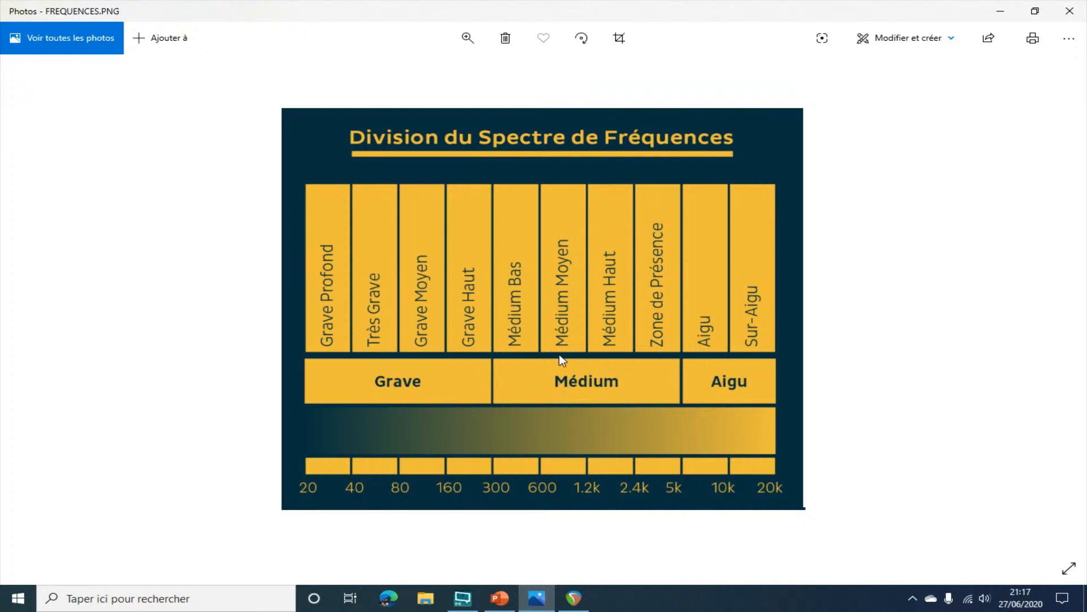
- Put away the FREQUENCES.PNG chart and close the third track's effects window in REAPER
click(1003, 10)
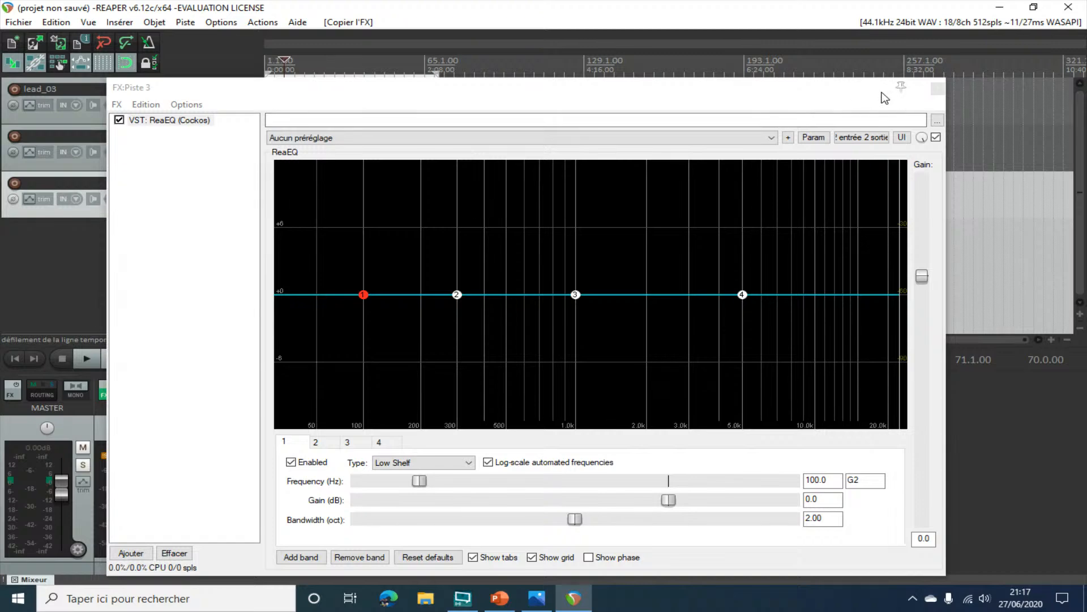
click(858, 92)
drag(854, 88, 868, 71)
click(953, 72)
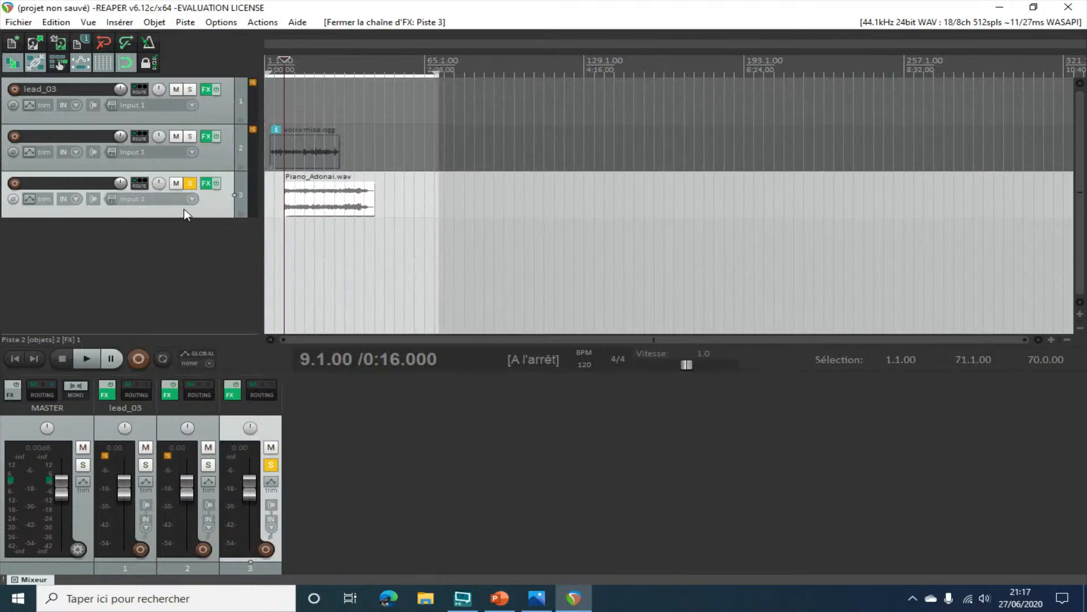
- Solo the second track instead of the third and select voixx mise.ogg
click(190, 183)
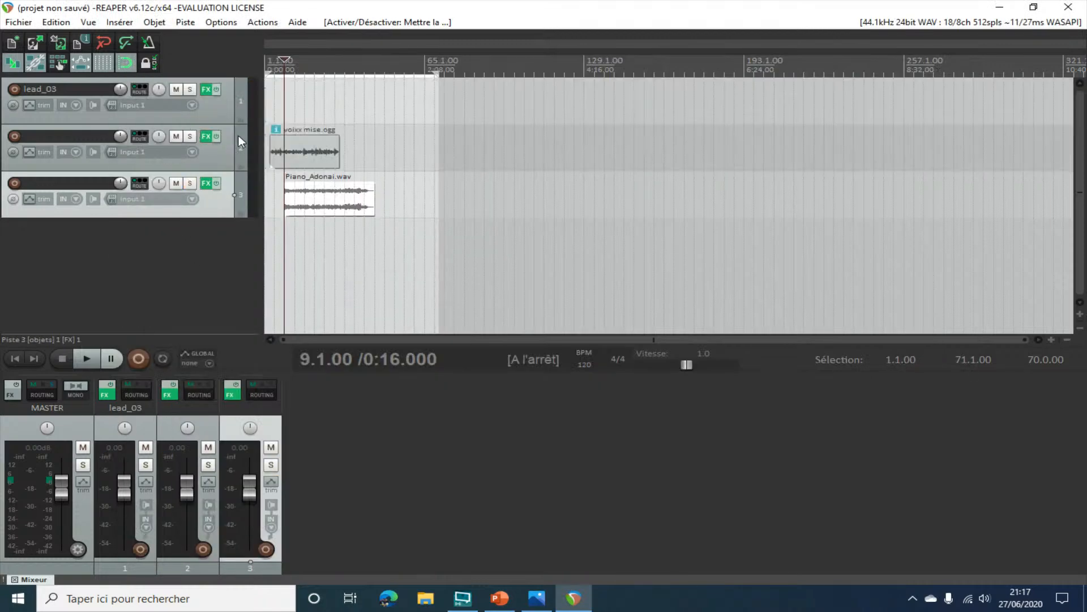
click(189, 136)
click(291, 152)
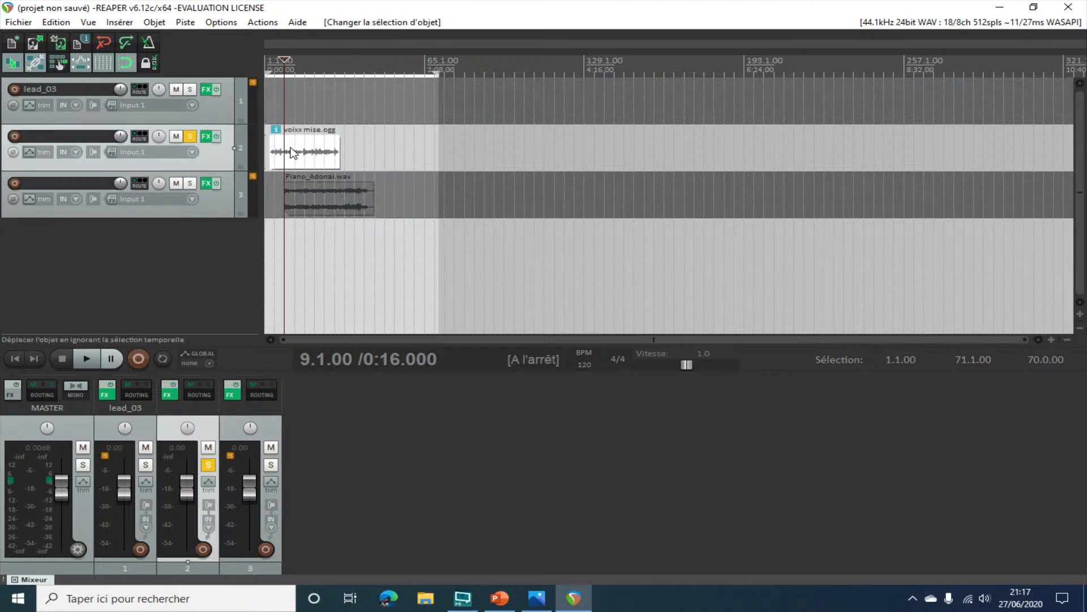
- Start playback and adjust the time selection to run from 5.1.00 to 33.1.00
drag(435, 71, 335, 74)
key(space)
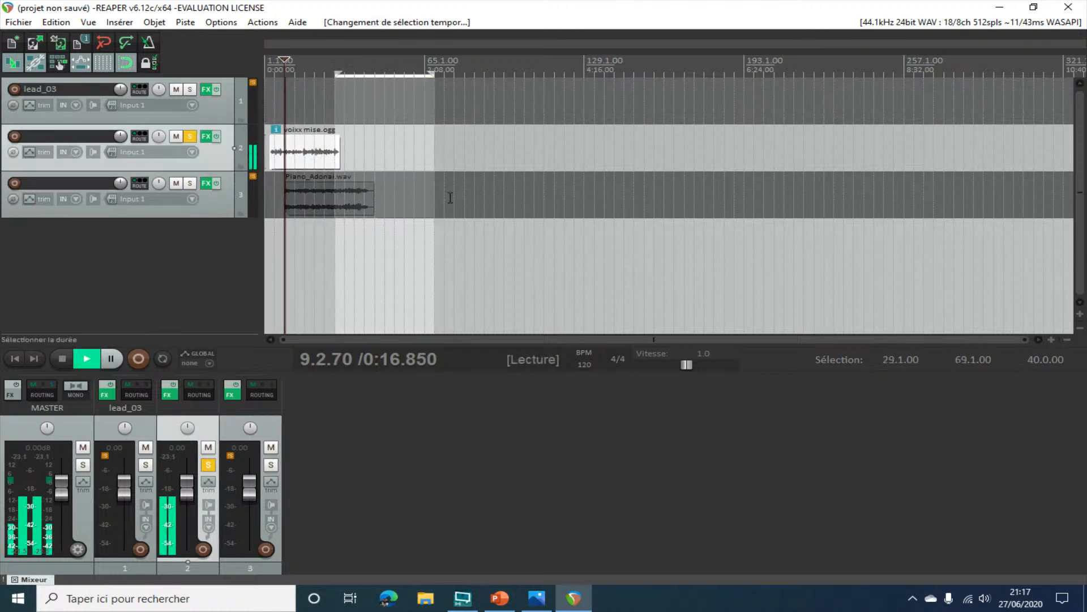
drag(336, 74, 271, 60)
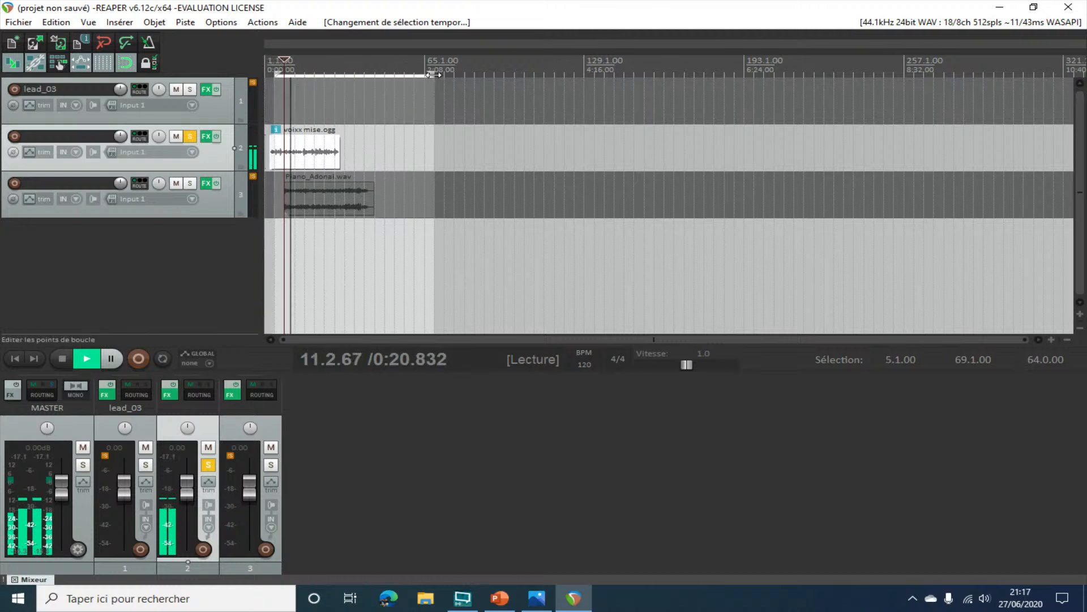
drag(434, 74, 345, 74)
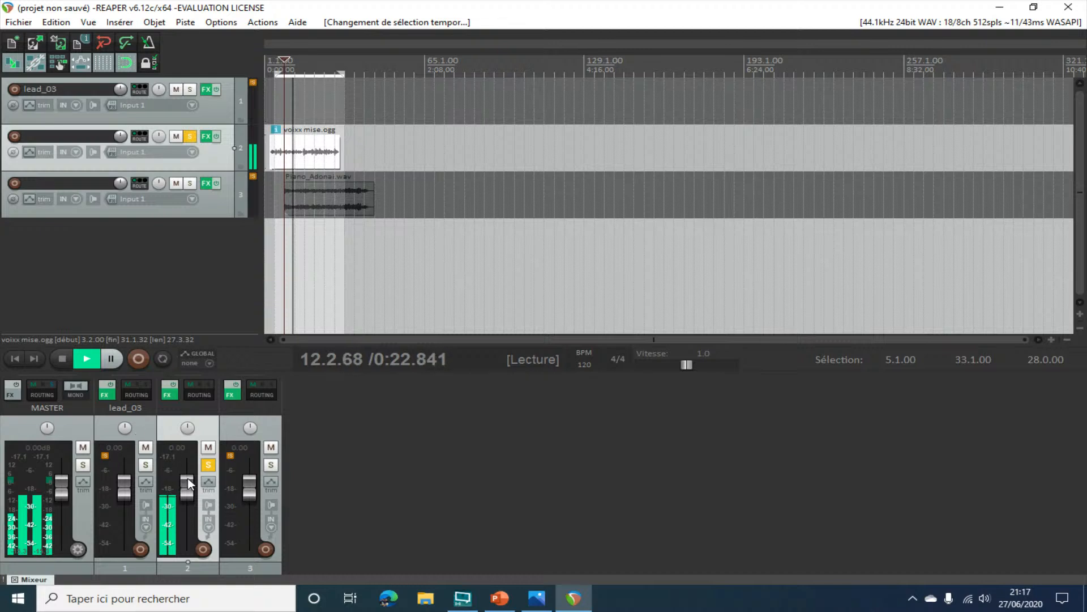
- Raise the second track's volume to about 3.14 dB and examine the playing voice's spectrum in its ReaEQ
drag(188, 482, 189, 478)
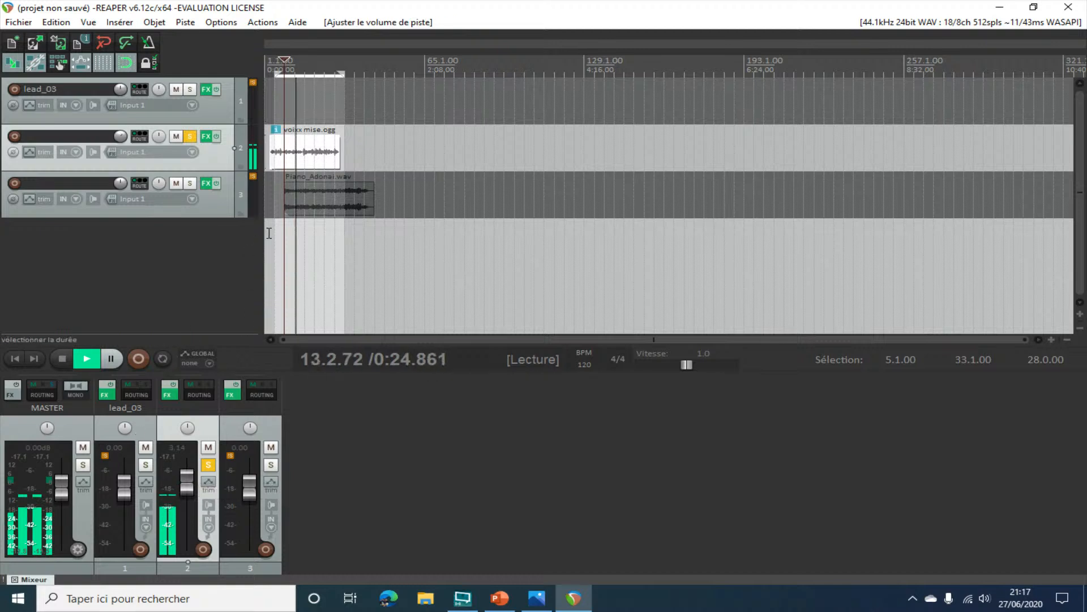
click(206, 136)
drag(342, 125, 694, 94)
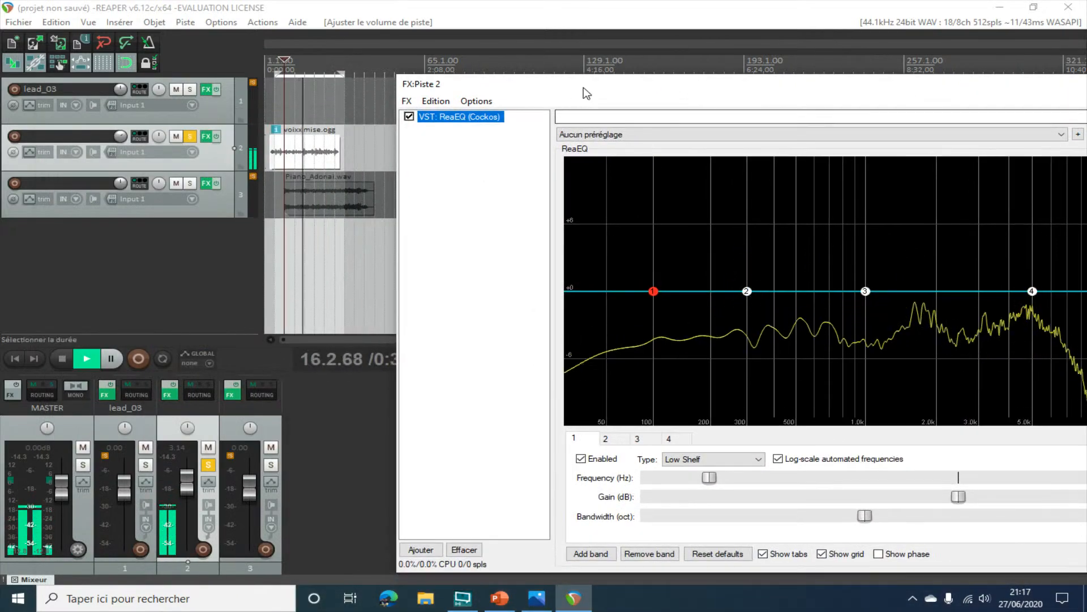
drag(582, 92, 332, 53)
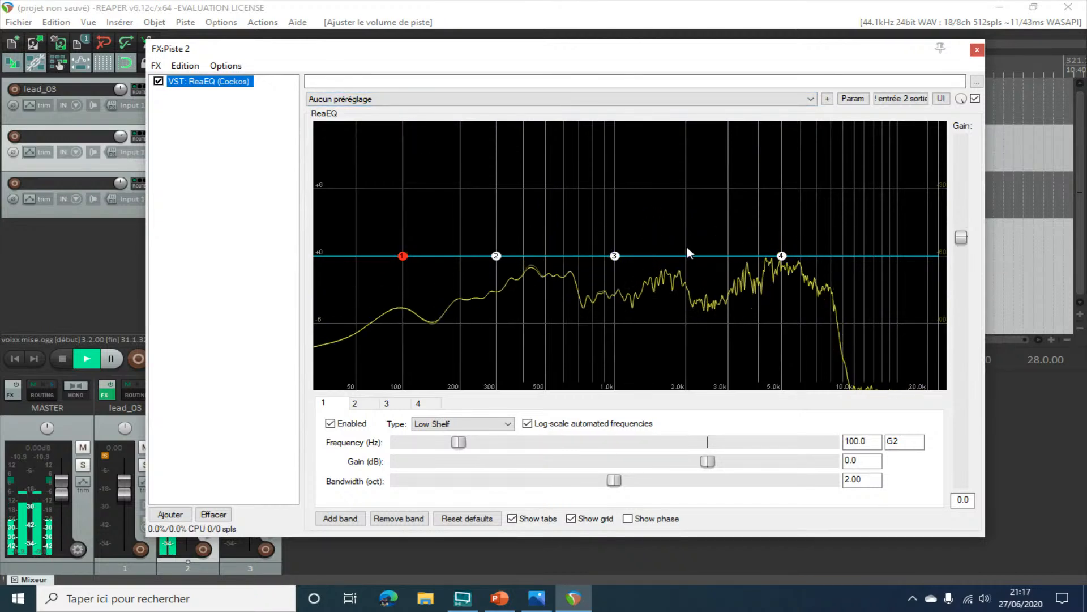
key(space)
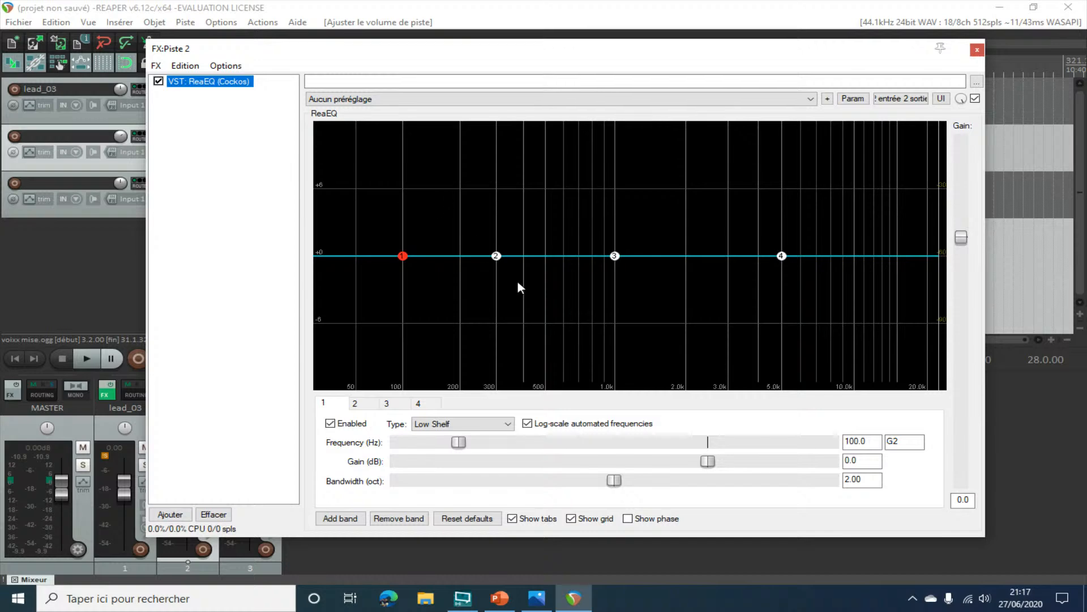
key(space)
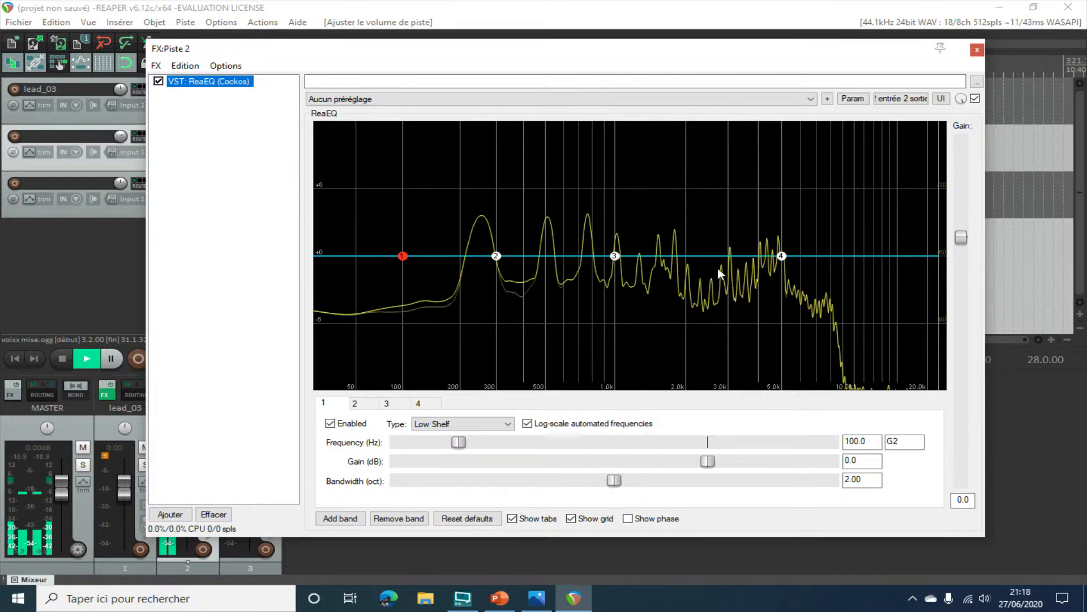
- Shift band 4 to about 7215 Hz, and try a 12 dB boost on band 3 near 1168 Hz before flattening it
drag(782, 254, 821, 262)
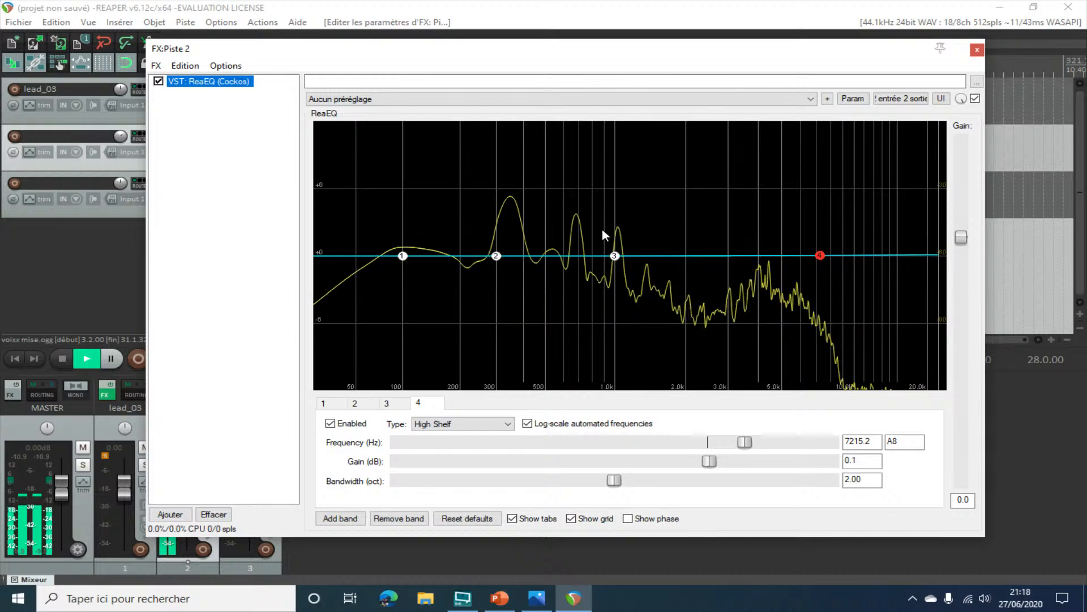
drag(616, 257, 632, 124)
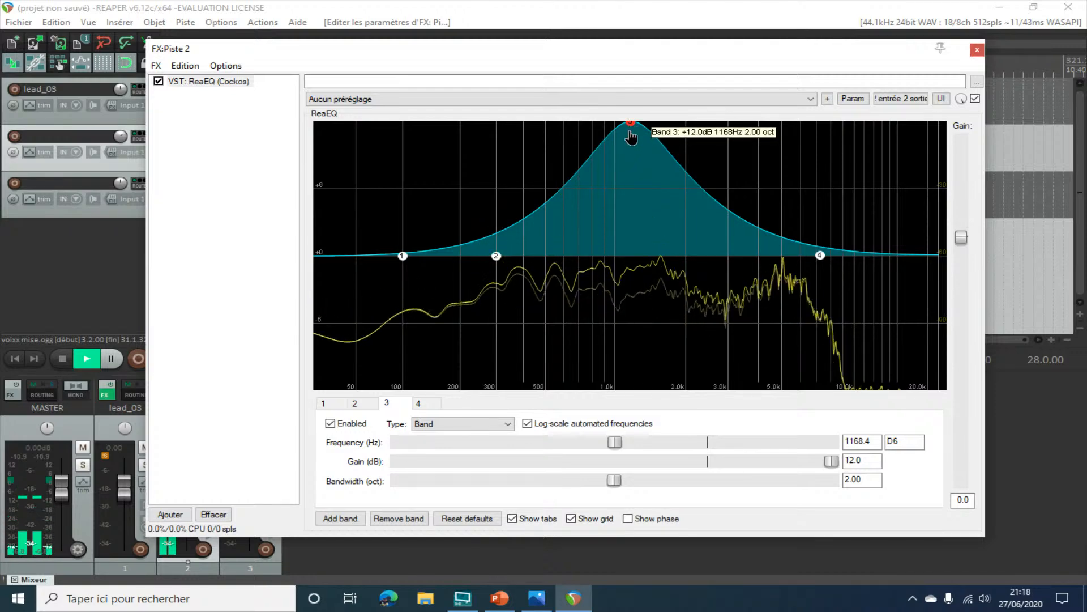
drag(632, 128, 654, 271)
- Raise ReaEQ's overall gain to 3.7 dB, and try band 3 at about 8.9 dB before resetting it to 0 dB near 1109 Hz
drag(961, 237, 962, 213)
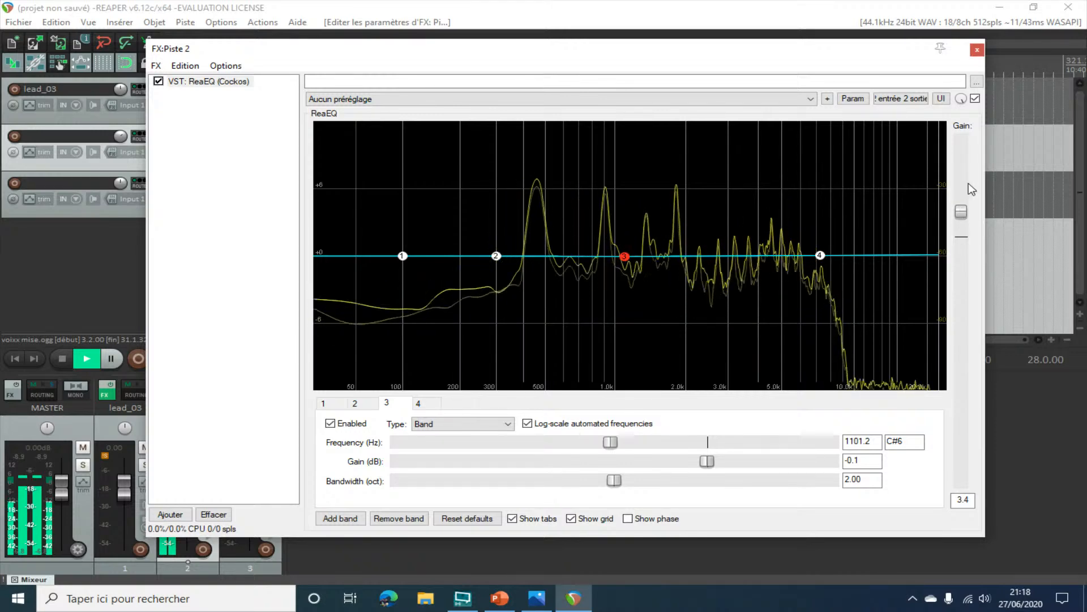
scroll(967, 196, up, 1)
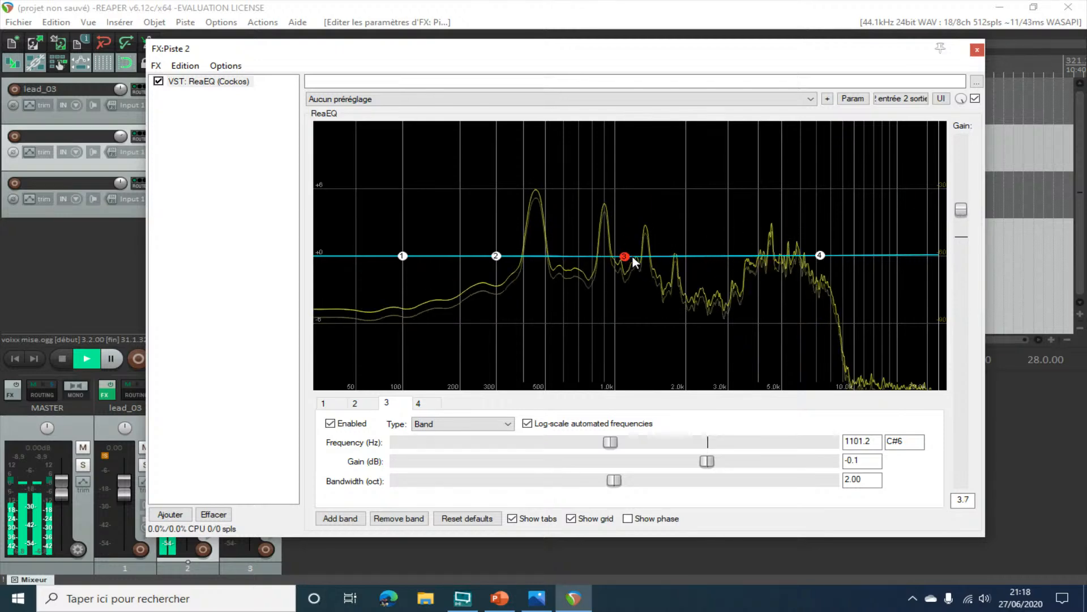
drag(624, 256, 629, 161)
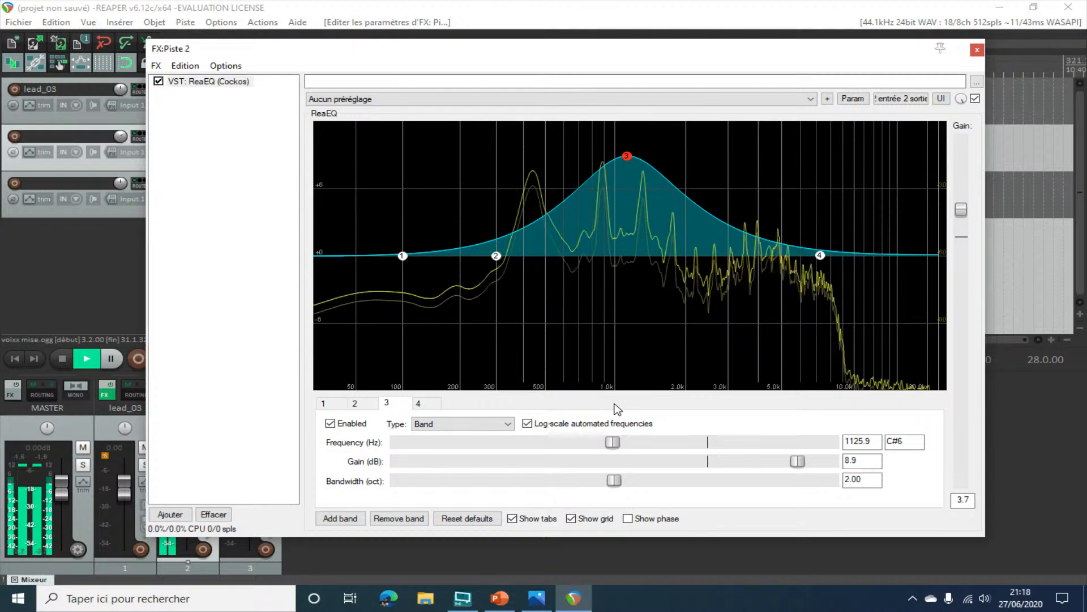
drag(627, 157, 625, 255)
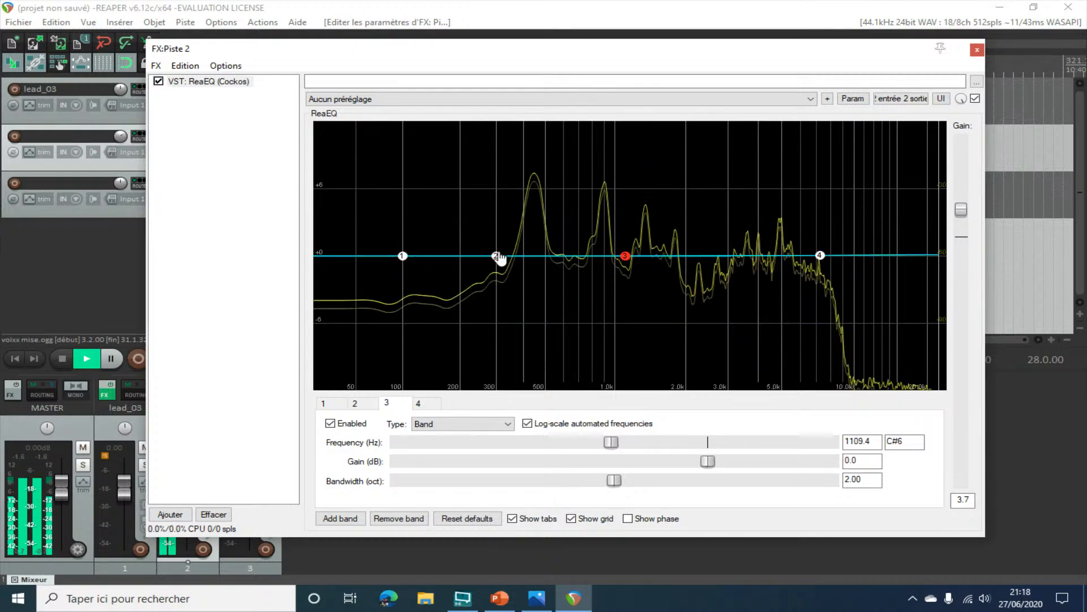
- Move band 1 slightly higher in frequency and boost high-shelf band 4 to about 11.2 dB at 2426 Hz, restarting playback to hear it
drag(402, 256, 430, 257)
drag(820, 256, 703, 137)
click(104, 260)
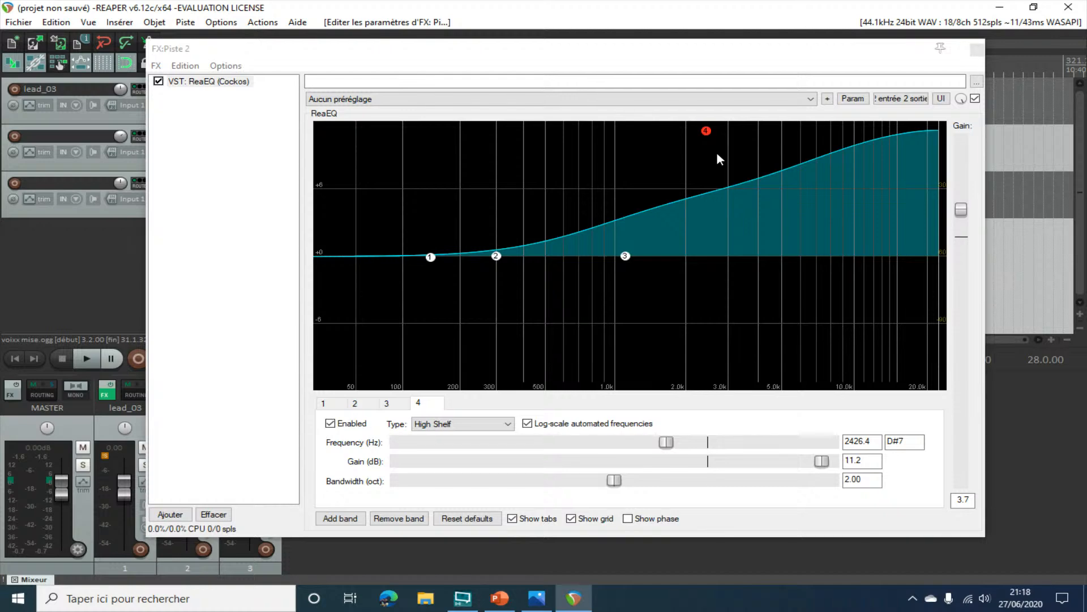
click(86, 359)
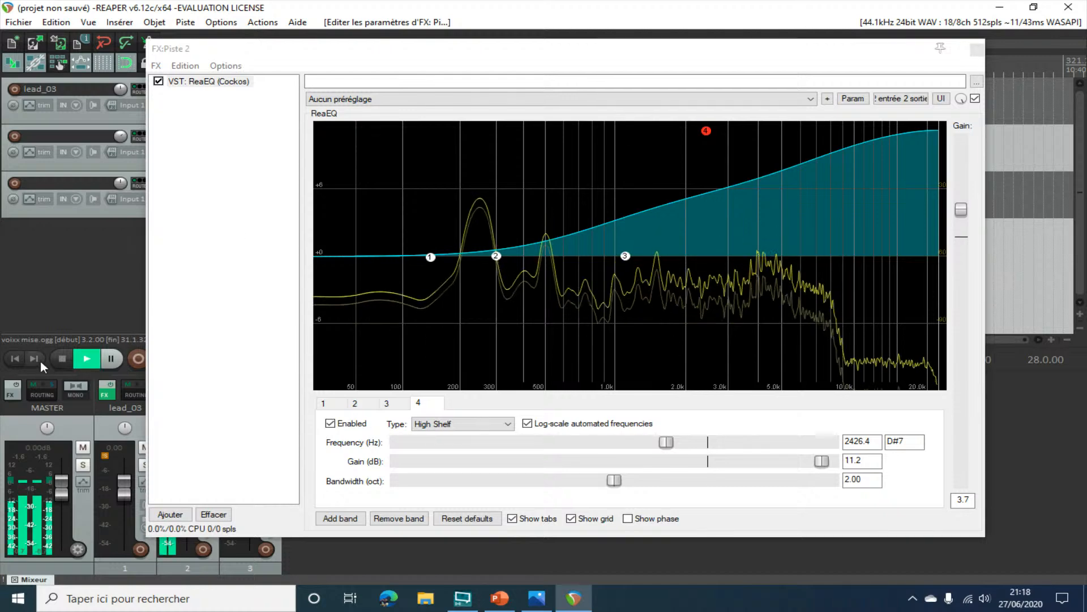
- Try a deep cut on band 4, bring it back to about -0.2 dB at 6811 Hz, and close the second track's ReaEQ
drag(707, 132, 772, 385)
drag(763, 416, 842, 226)
key(space)
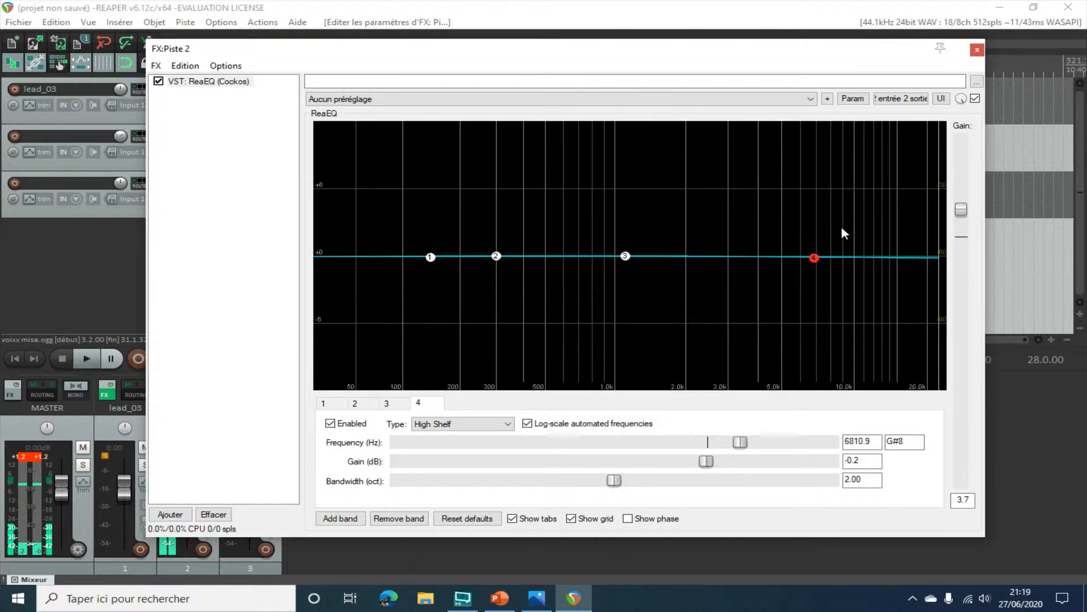
click(978, 50)
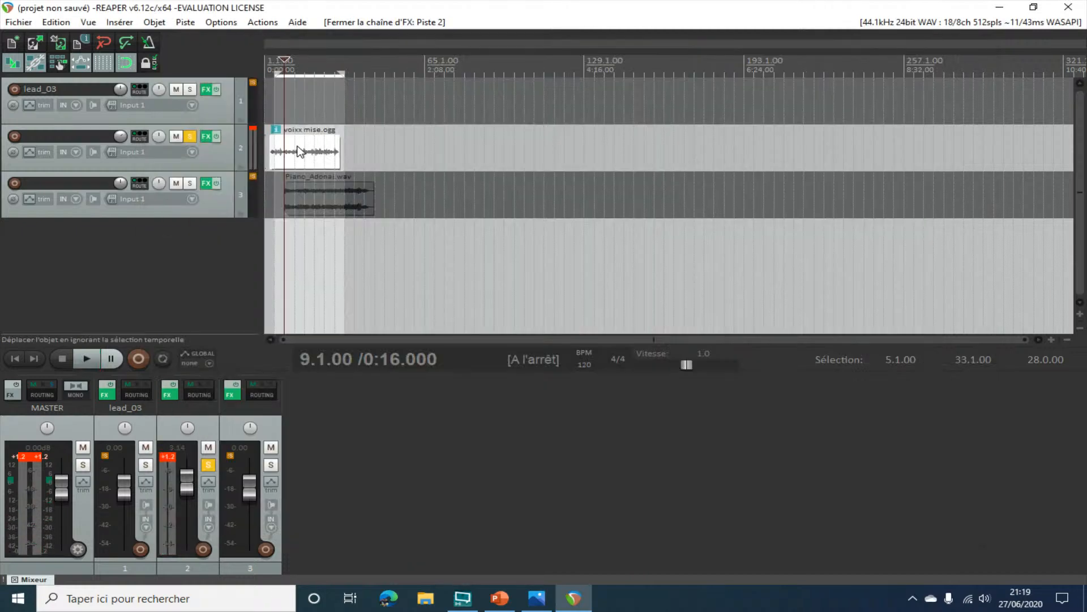
- Solo the third track instead of the second and set its volume to about 1.54 dB while Piano_Adonai.wav plays
click(189, 137)
click(189, 183)
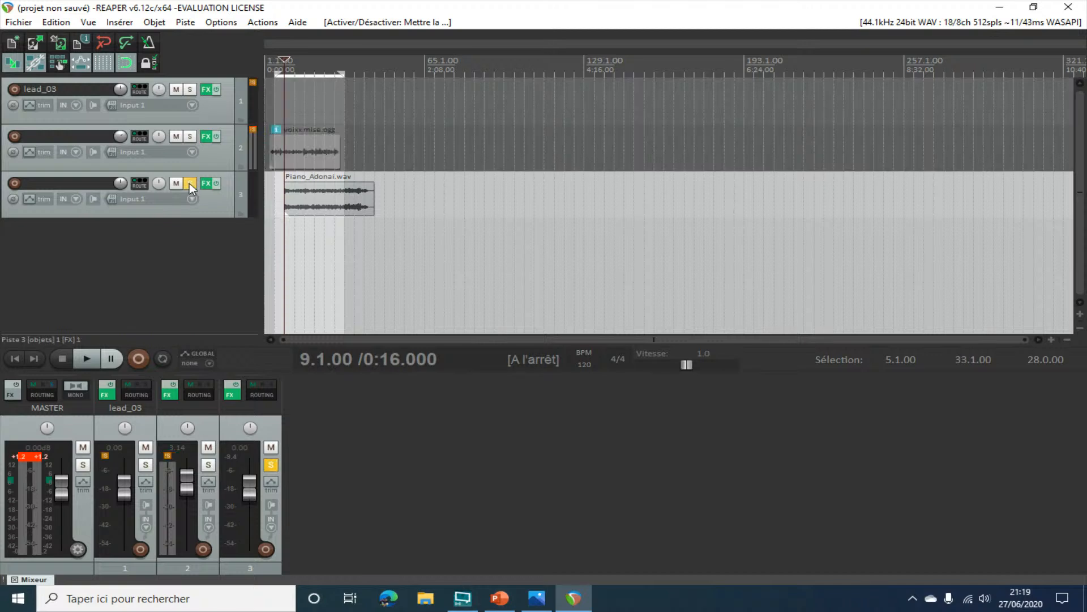
key(space)
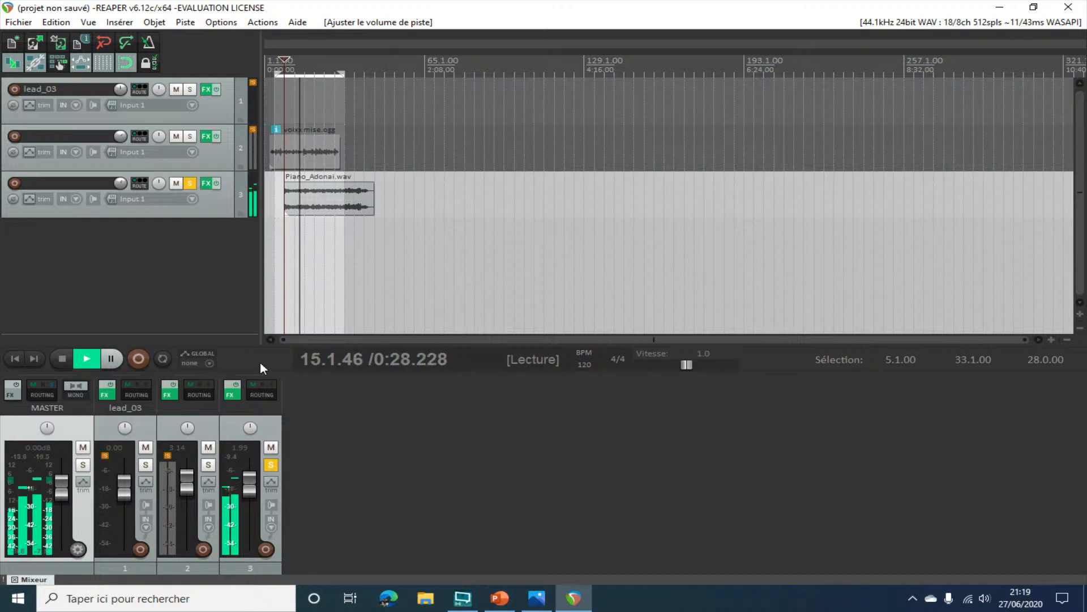
drag(250, 490, 250, 487)
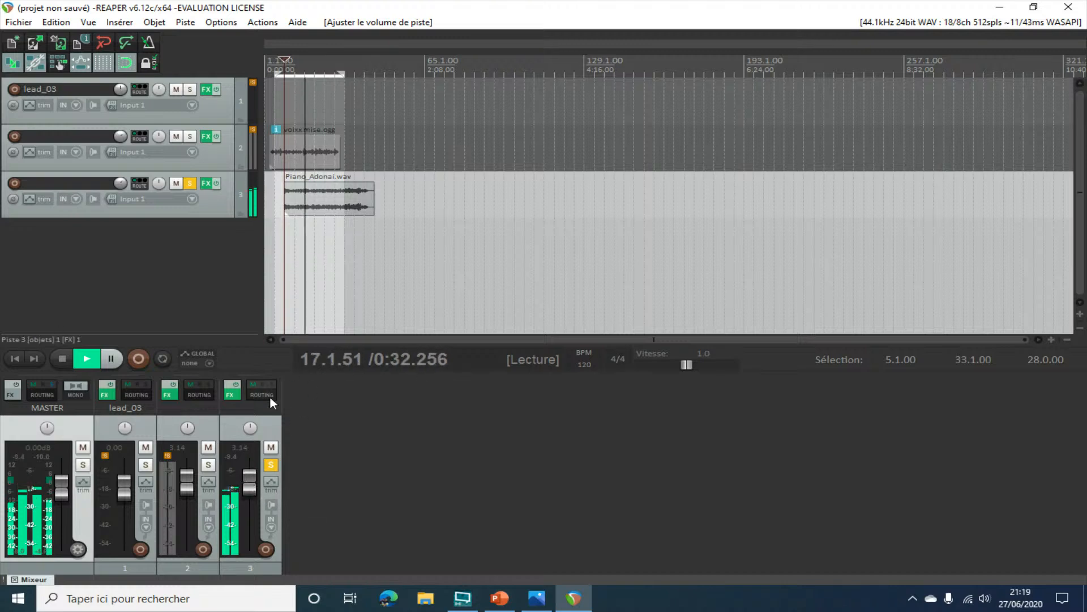
- In the third track's ReaEQ, try a low-shelf boost of about 9.9 dB at 145 Hz, and return band 1 to about 0.2 dB at 102 Hz
click(206, 183)
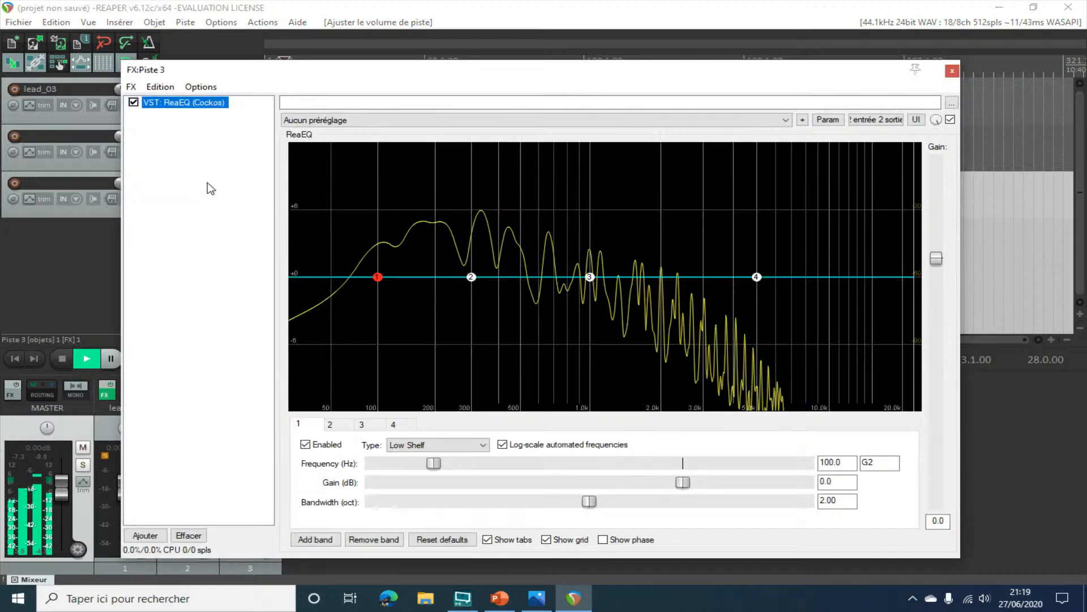
mouse_move(376, 277)
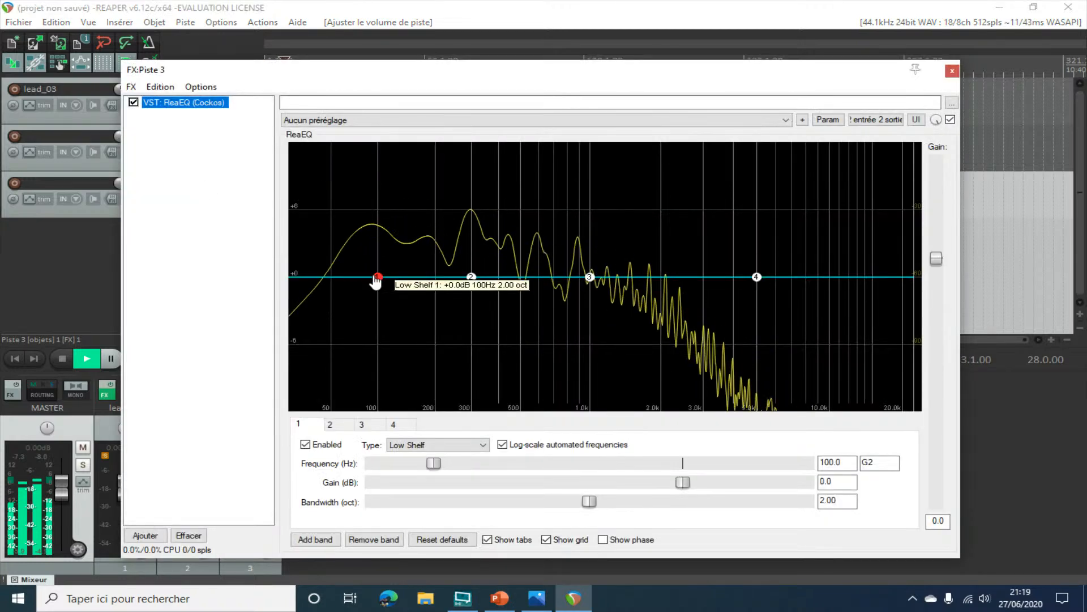
drag(375, 277, 402, 178)
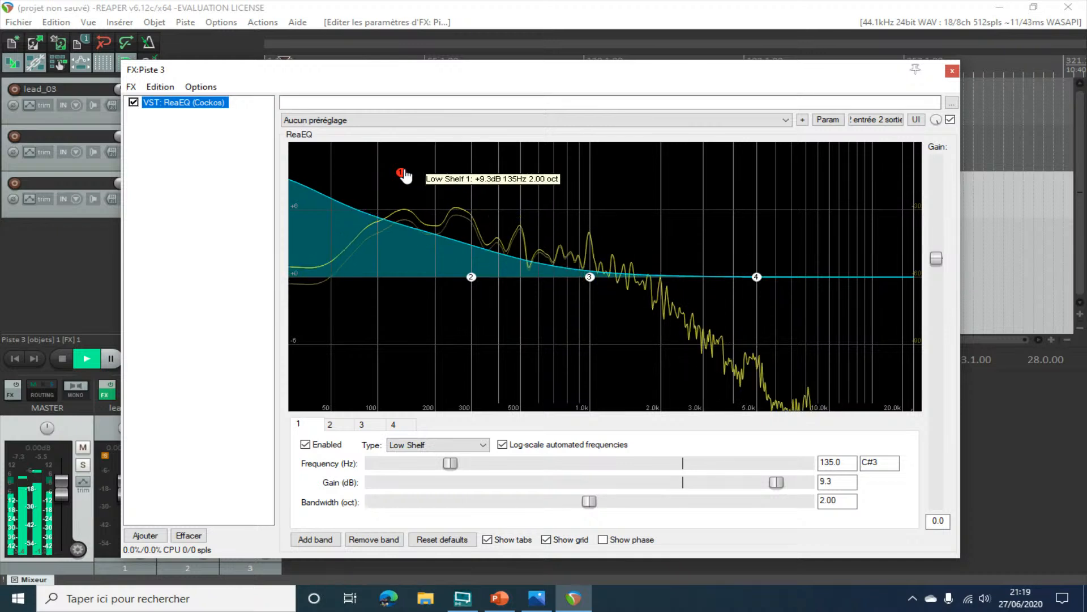
drag(402, 177, 407, 171)
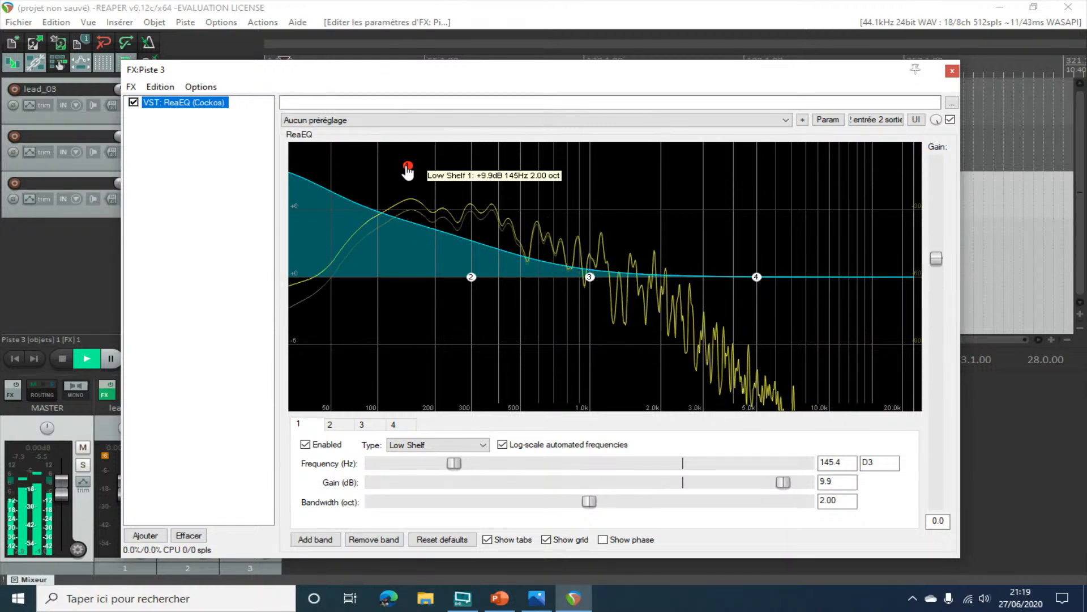
drag(408, 167, 380, 280)
key(space)
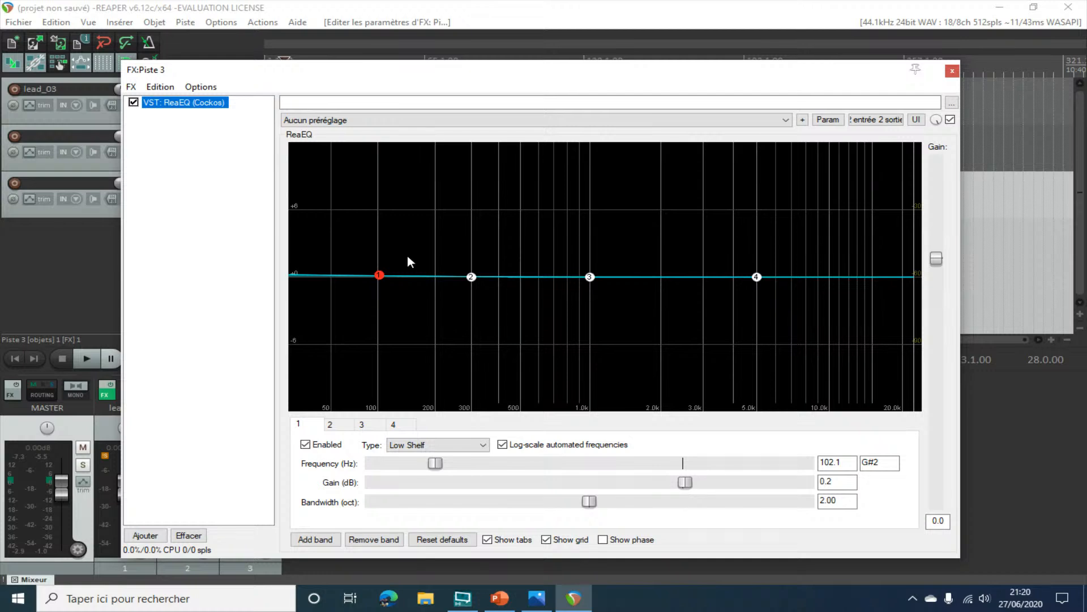
- Look through the settings of ReaEQ bands 2, 3 and 4, ending back on band 1
click(329, 425)
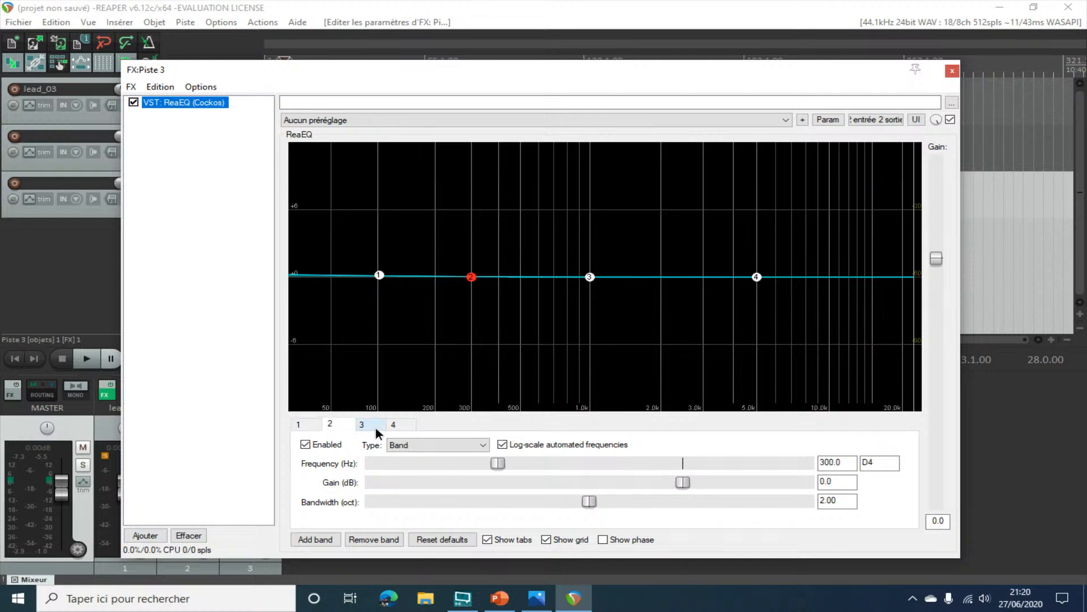
click(369, 425)
click(397, 425)
click(300, 424)
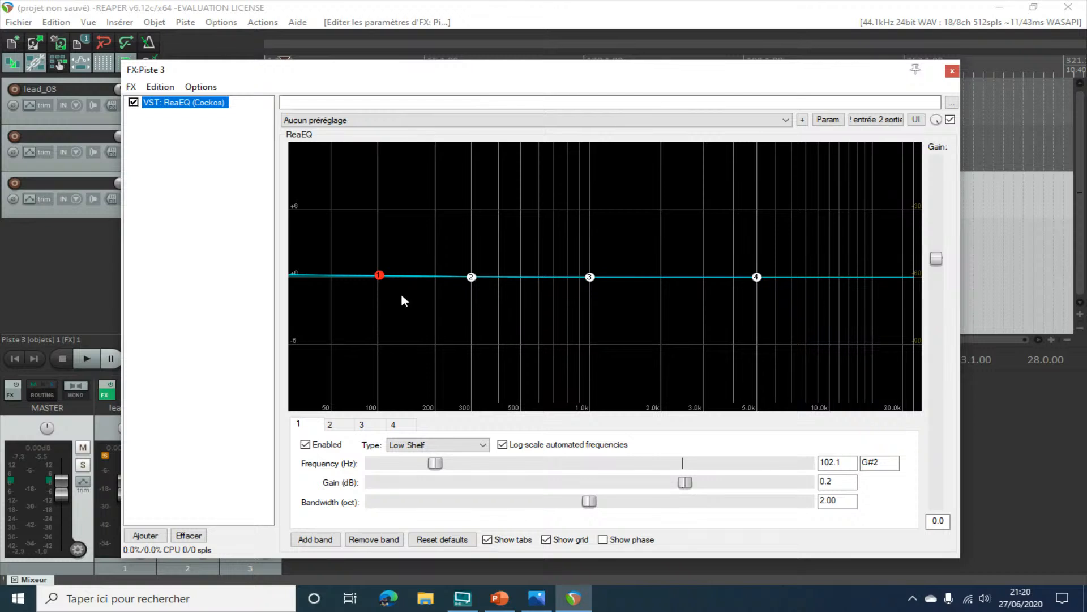
- While the piano plays, cut low-shelf band 1 to -inf dB and raise its frequency to about 245 Hz
key(space)
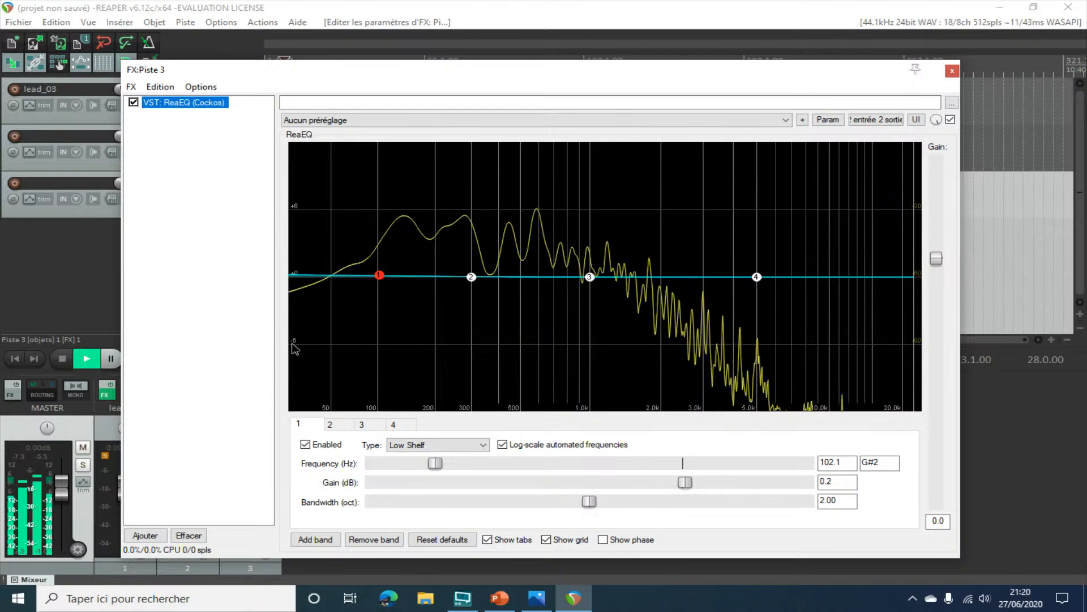
drag(379, 278, 365, 430)
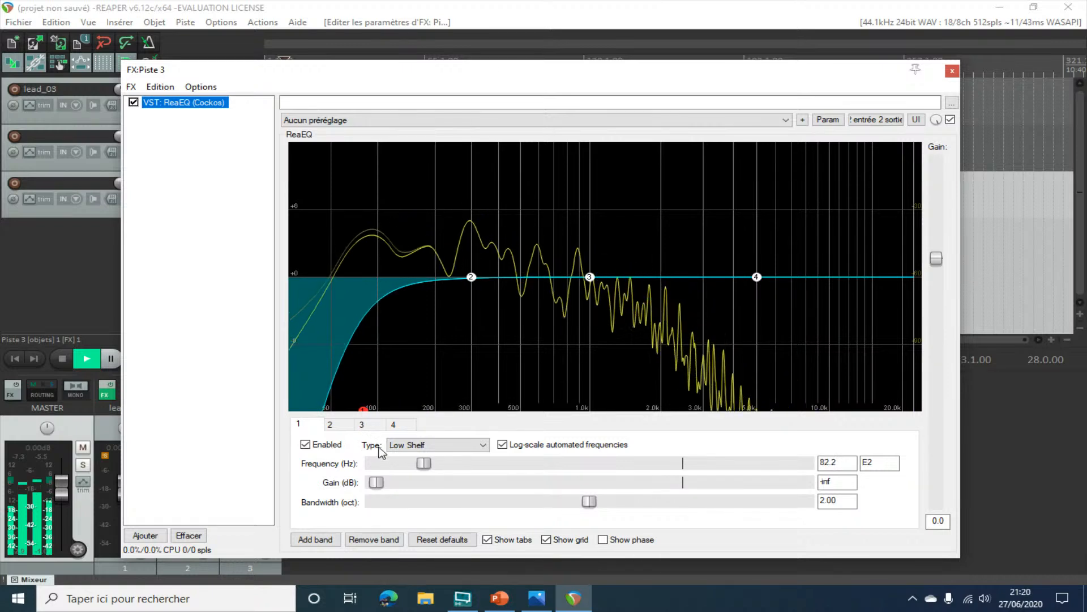
drag(427, 465, 487, 463)
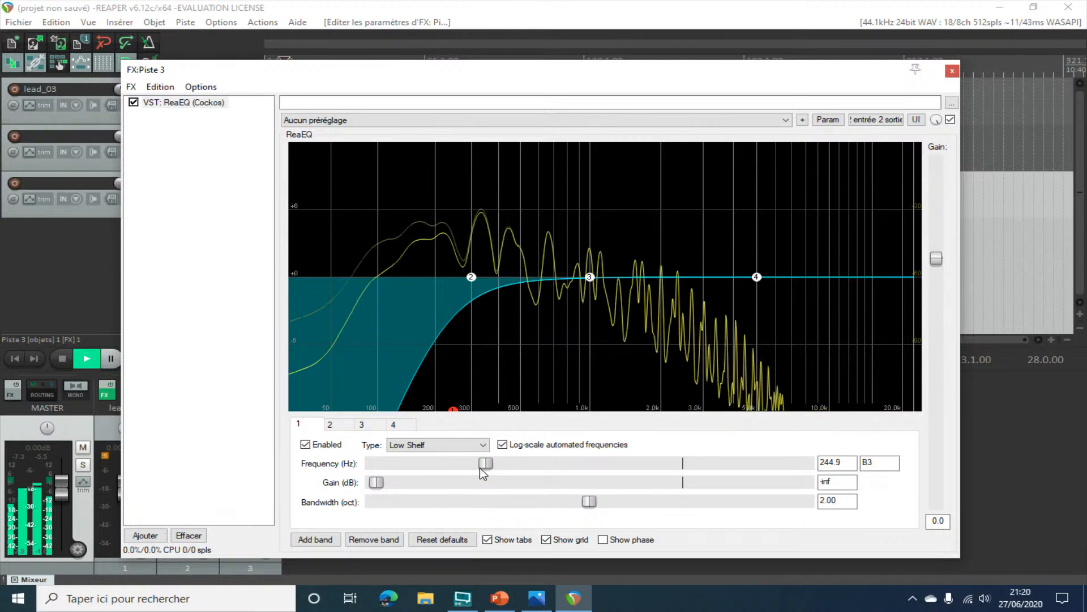
- Lower the frequency of low-shelf band 1 to 20 Hz with playback stopped, and play the piano again
key(space)
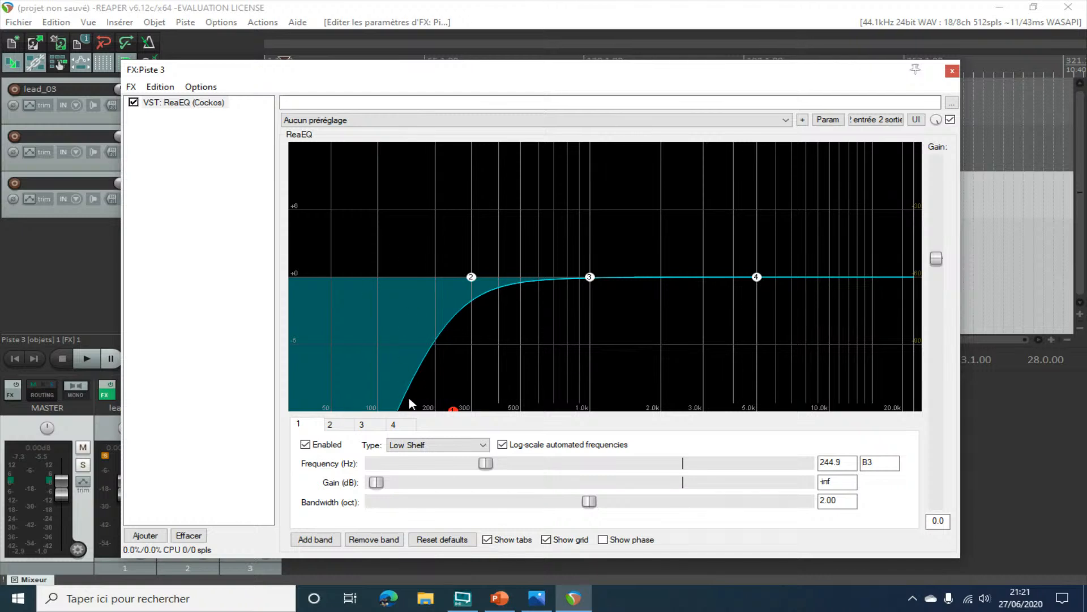
drag(488, 464, 359, 456)
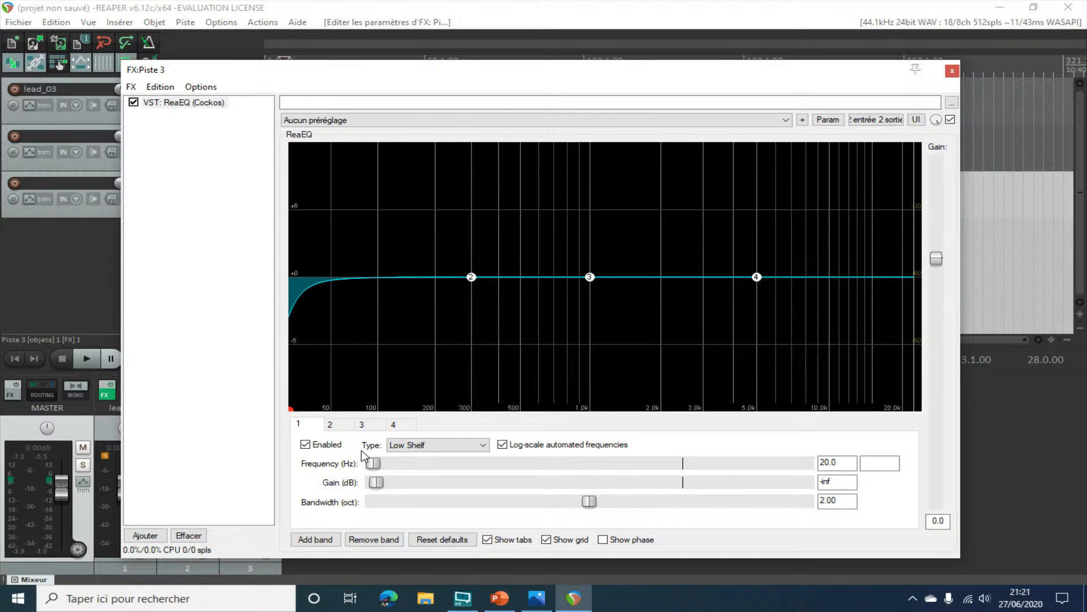
key(space)
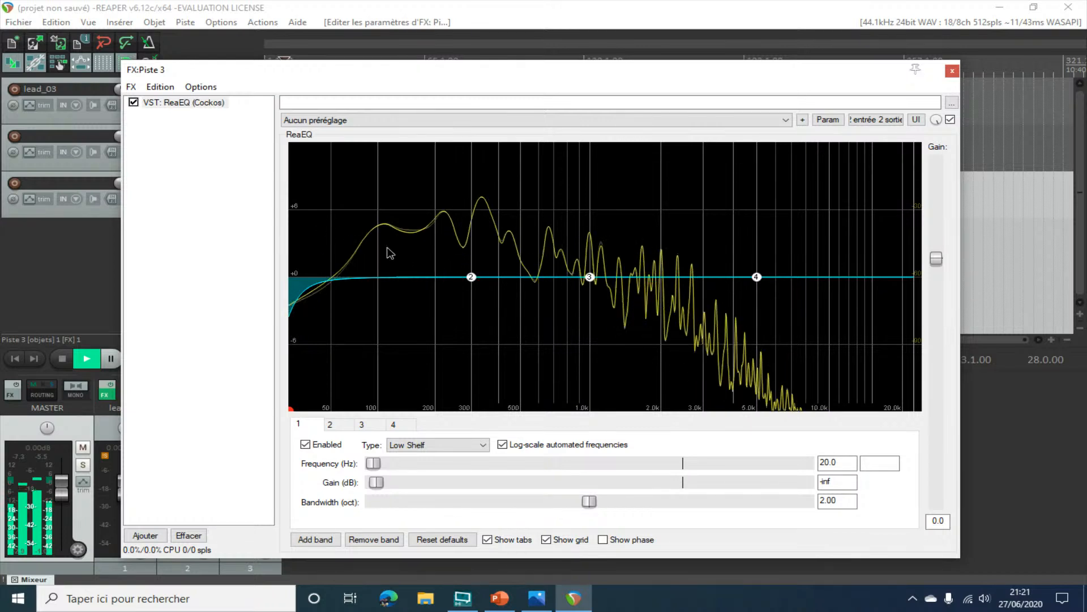
- Try a band 2 boost of about 8.8 dB at 68 Hz, and return it to about 0.2 dB at 194 Hz
drag(457, 276, 355, 182)
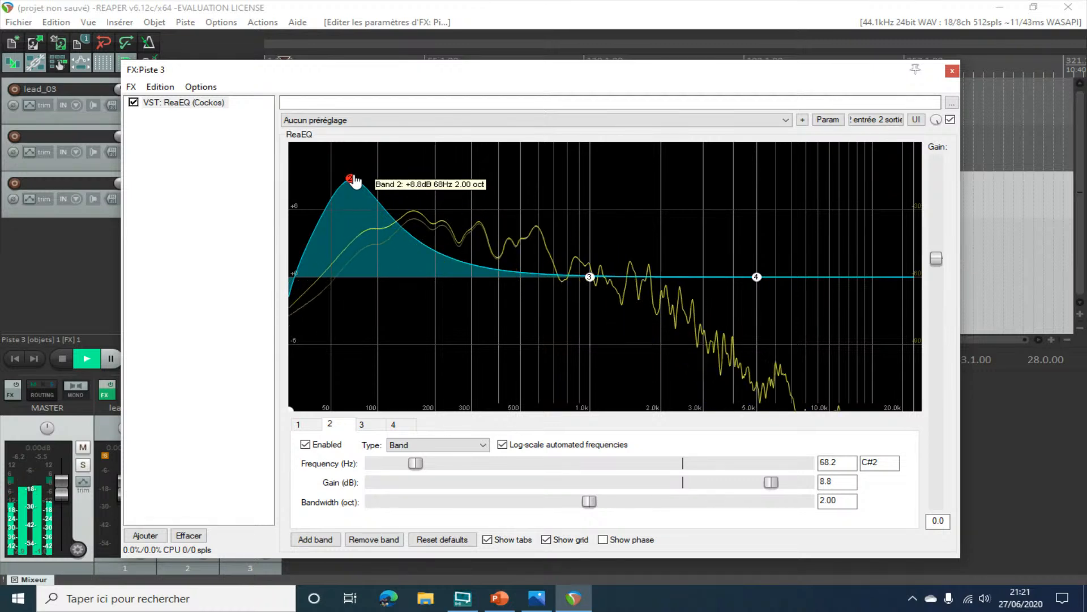
key(space)
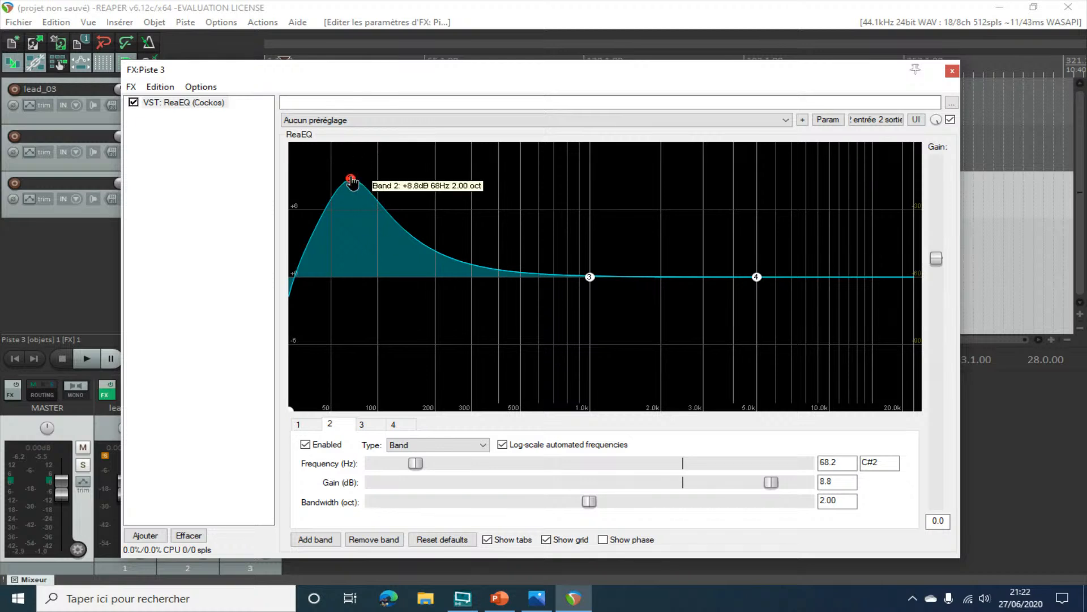
drag(351, 180, 369, 276)
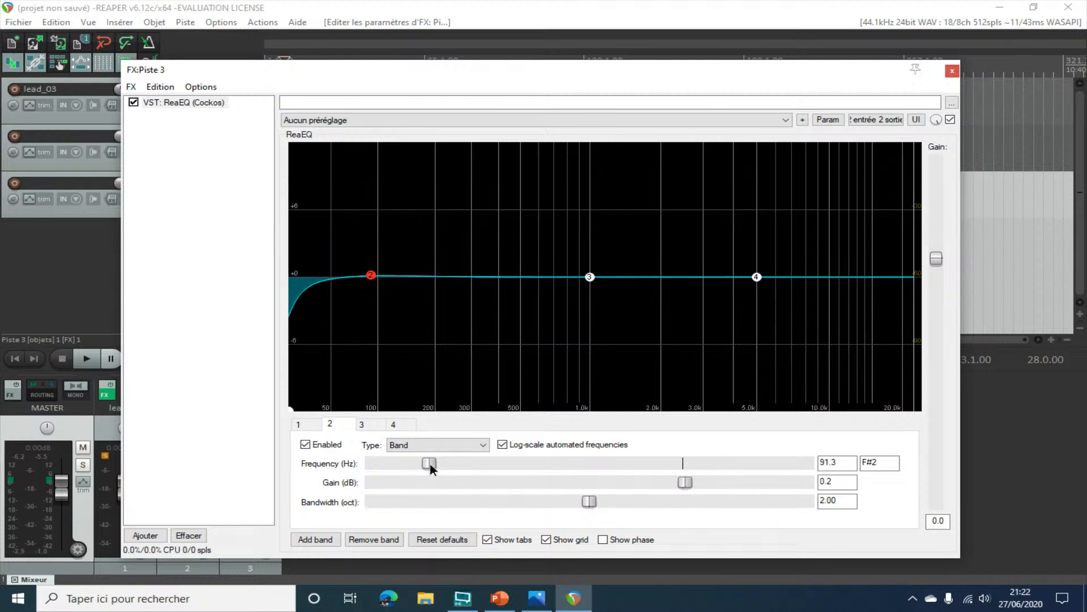
drag(430, 462, 471, 458)
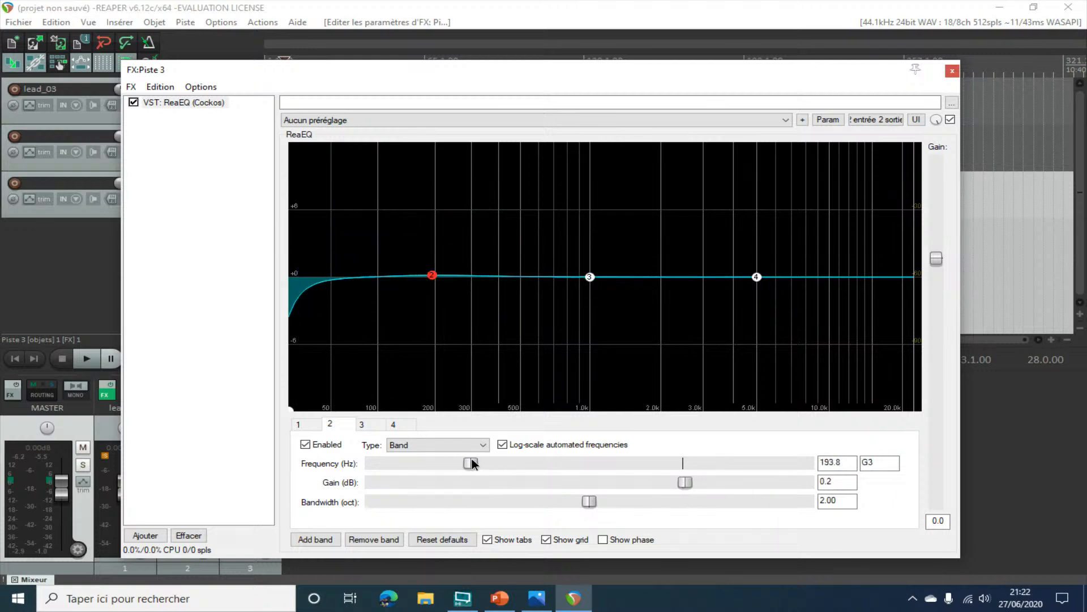
- Restart the piano and raise the frequency of low-shelf band 1 to about 225 Hz while it plays
click(309, 429)
mouse_move(375, 462)
mouse_down()
mouse_move(457, 462)
mouse_move(463, 445)
mouse_move(369, 458)
mouse_up()
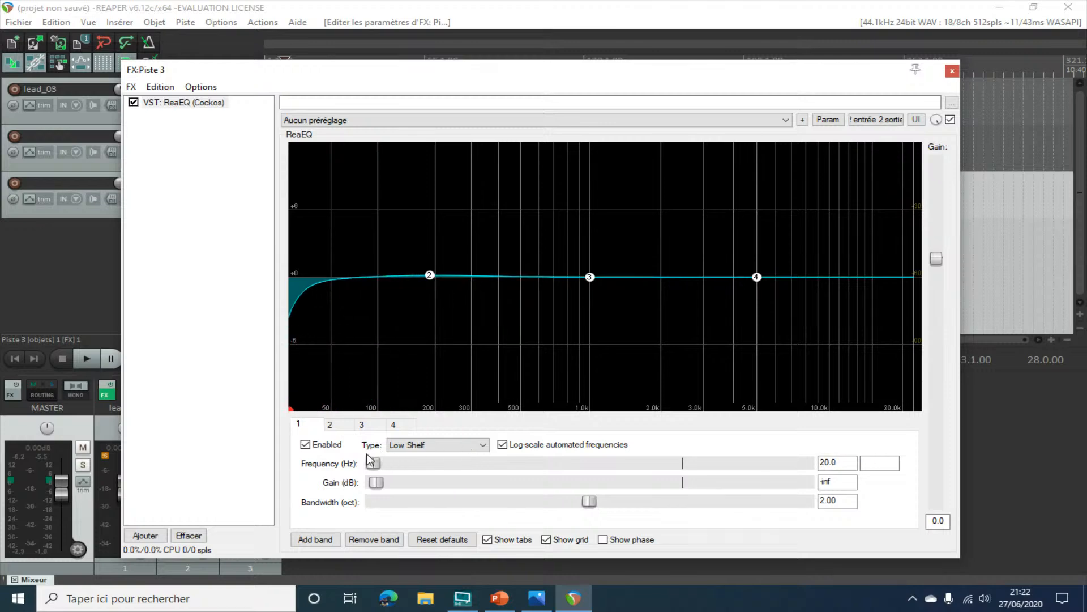
key(space)
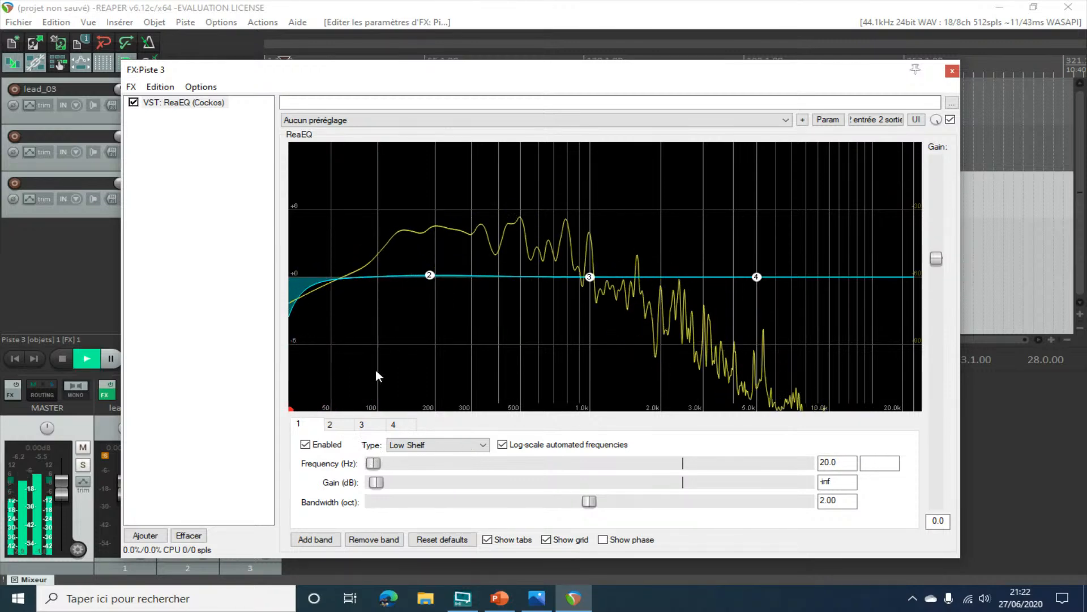
drag(343, 67, 338, 69)
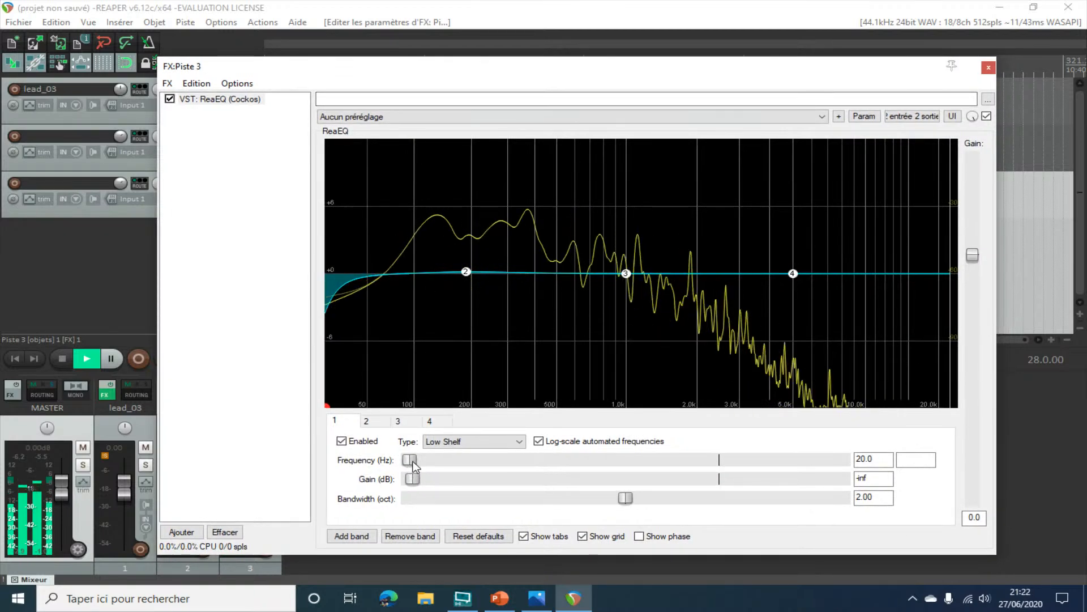
drag(412, 459, 518, 443)
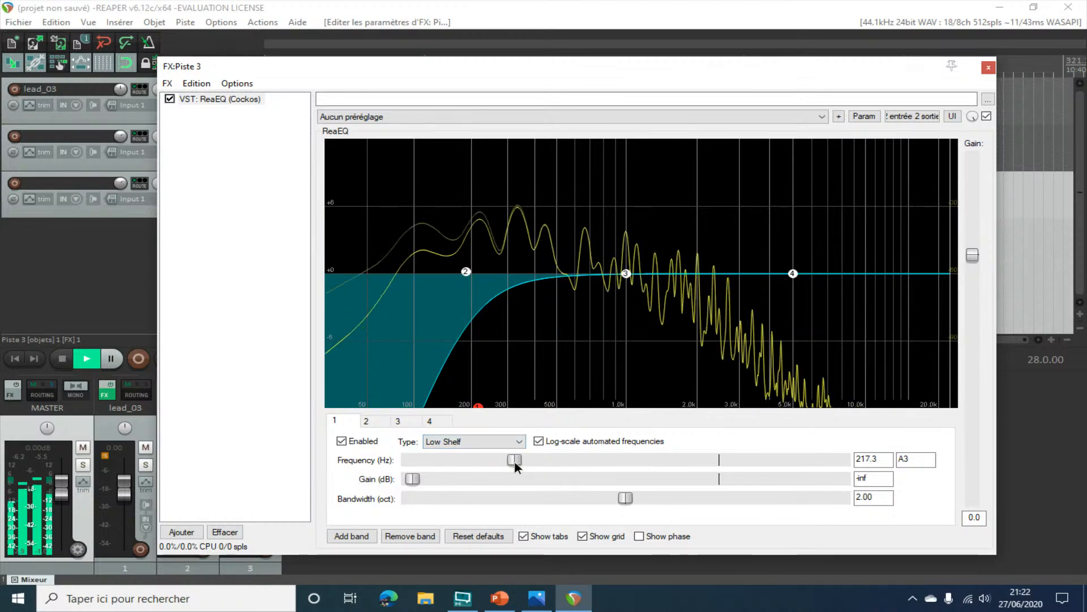
drag(515, 461, 517, 461)
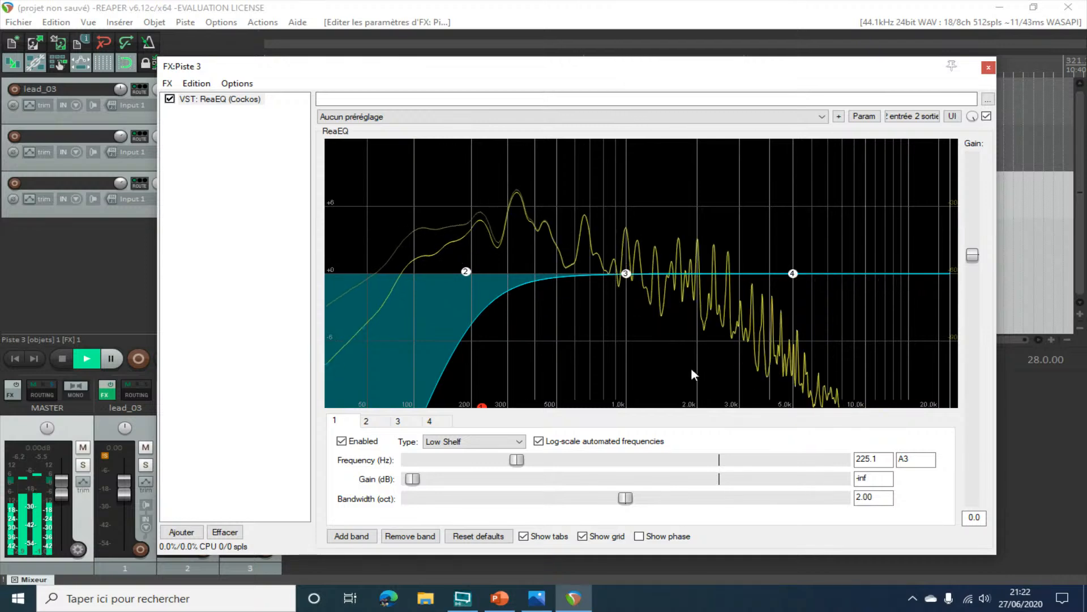
- Boost high-shelf band 4 by about 2.8 dB at about 6525 Hz
click(441, 421)
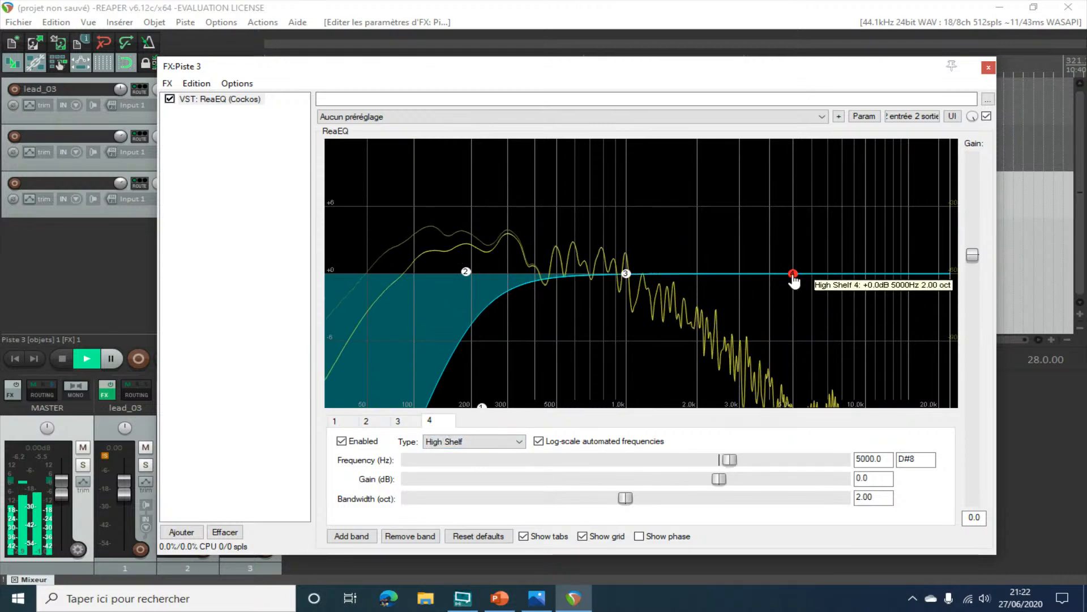
drag(803, 275, 821, 242)
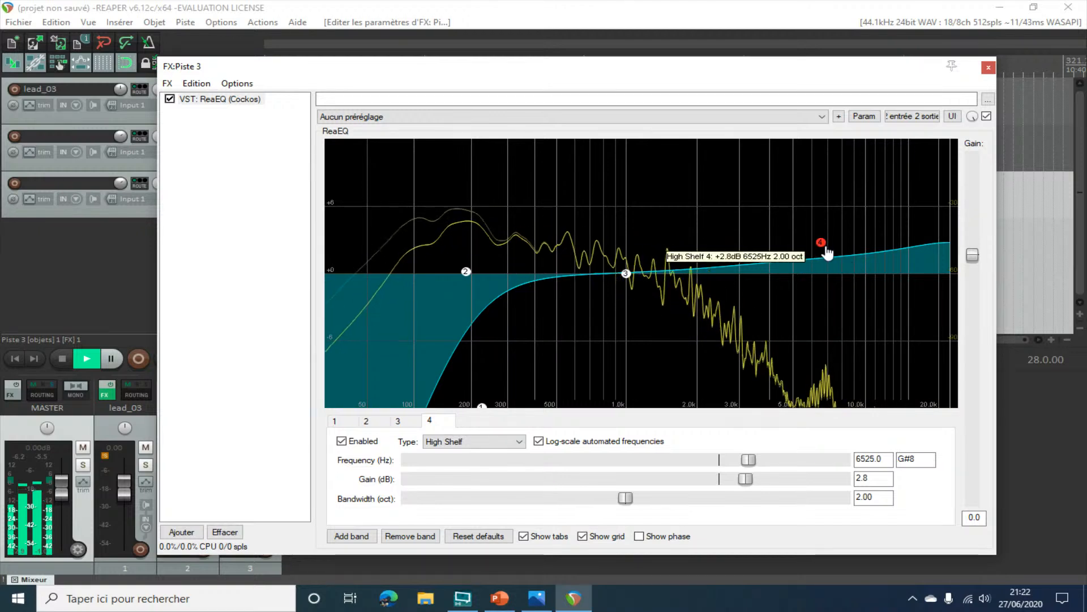
- Add a fifth band with a cut of about -13.9 dB at 22874 Hz, and raise band 4 to about 3.3 dB at 6764 Hz
click(351, 536)
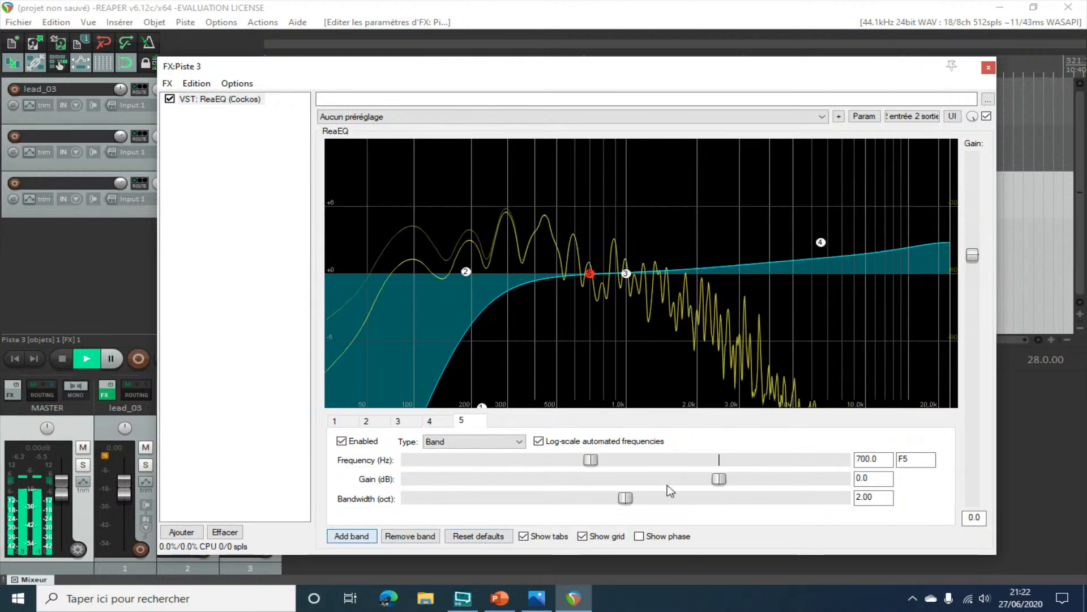
drag(590, 274, 948, 408)
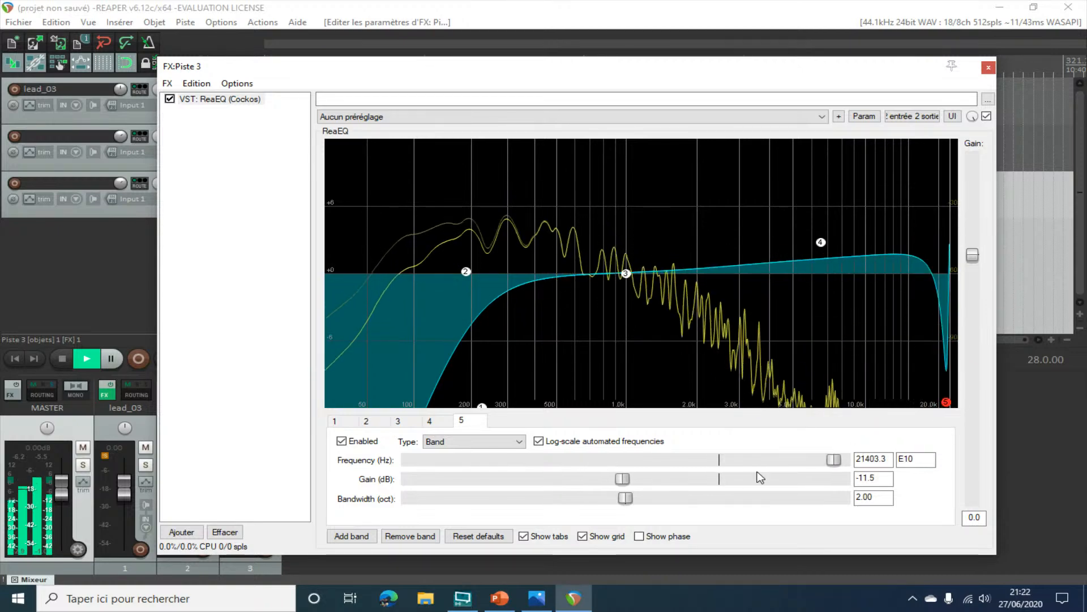
drag(621, 480, 604, 480)
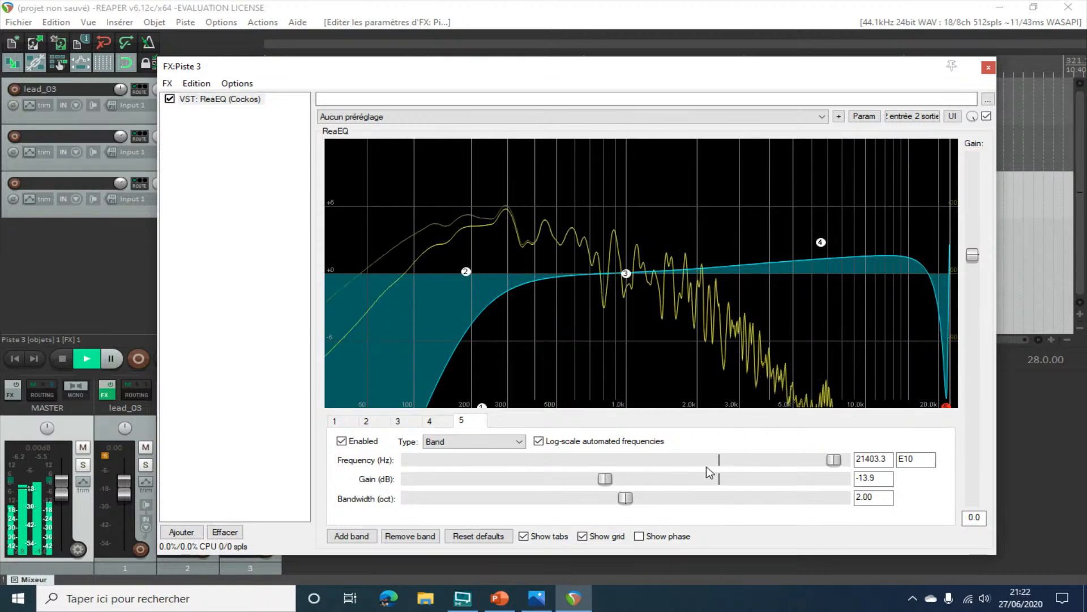
mouse_move(832, 459)
mouse_down()
mouse_move(821, 458)
mouse_move(844, 455)
mouse_up()
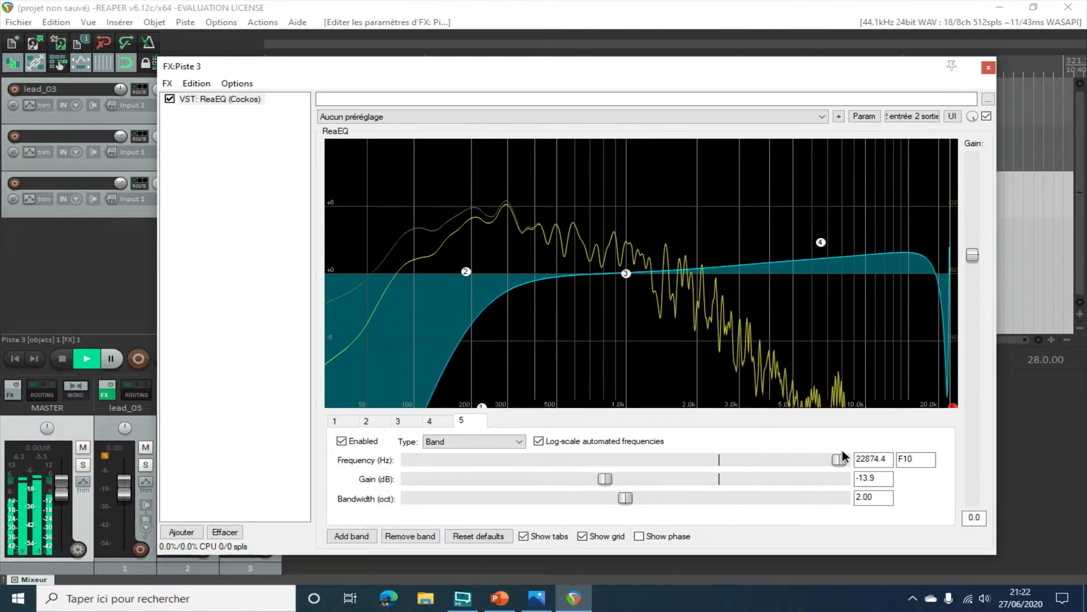
click(820, 242)
drag(822, 238, 826, 236)
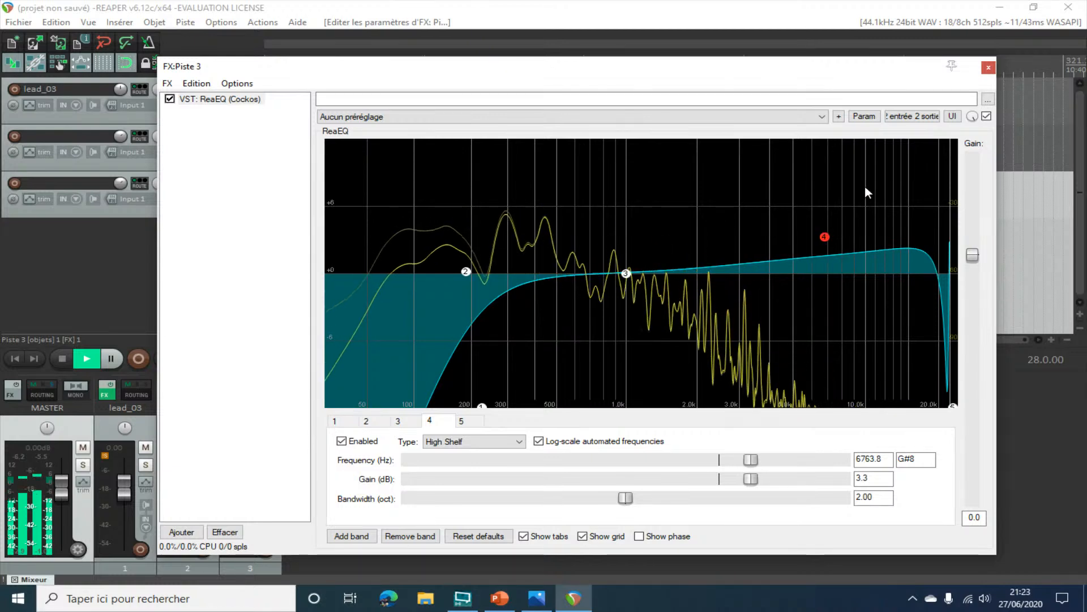
- Compare the piano with ReaEQ bypassed and re-enabled, and stop playback
key(space)
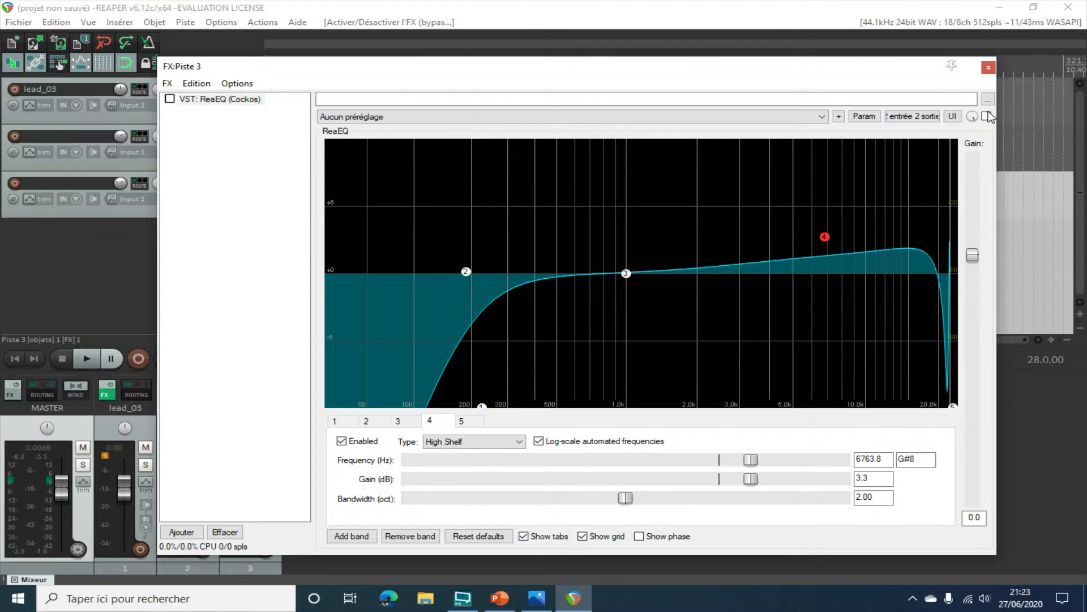
key(space)
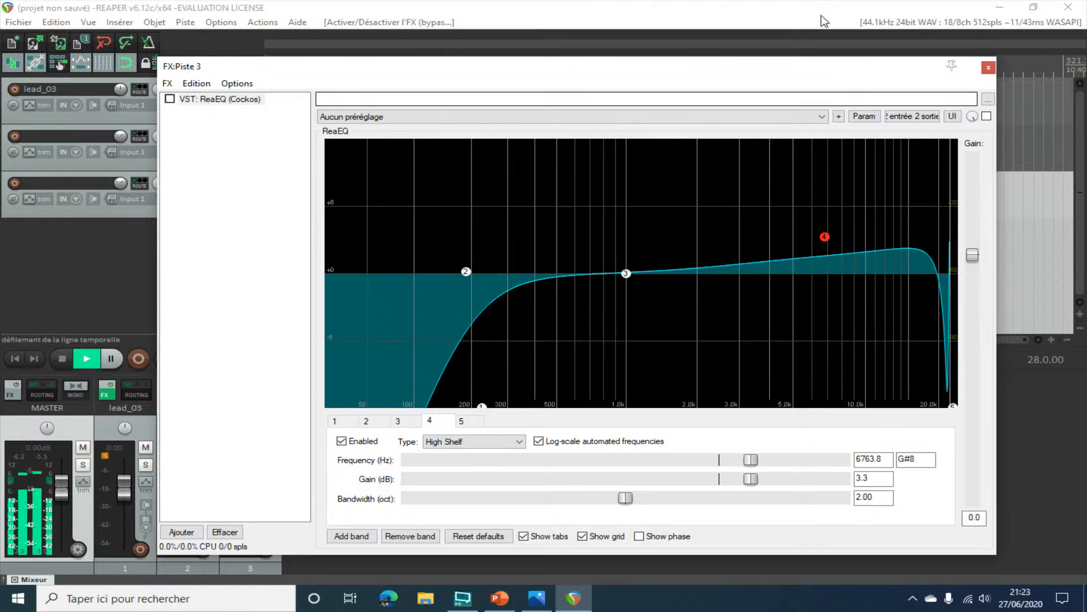
drag(609, 73, 641, 189)
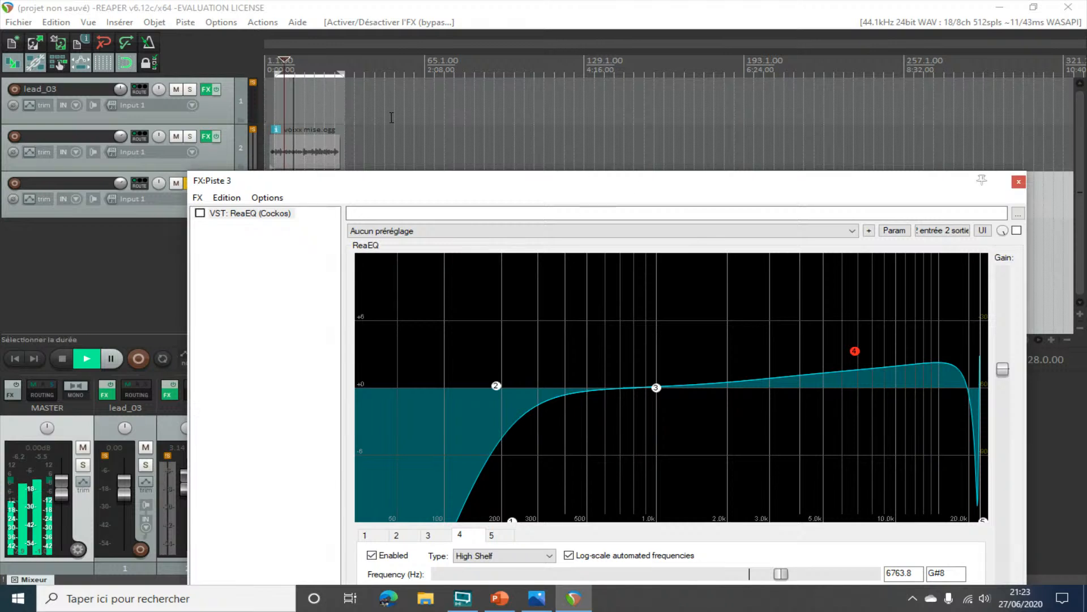
click(1016, 231)
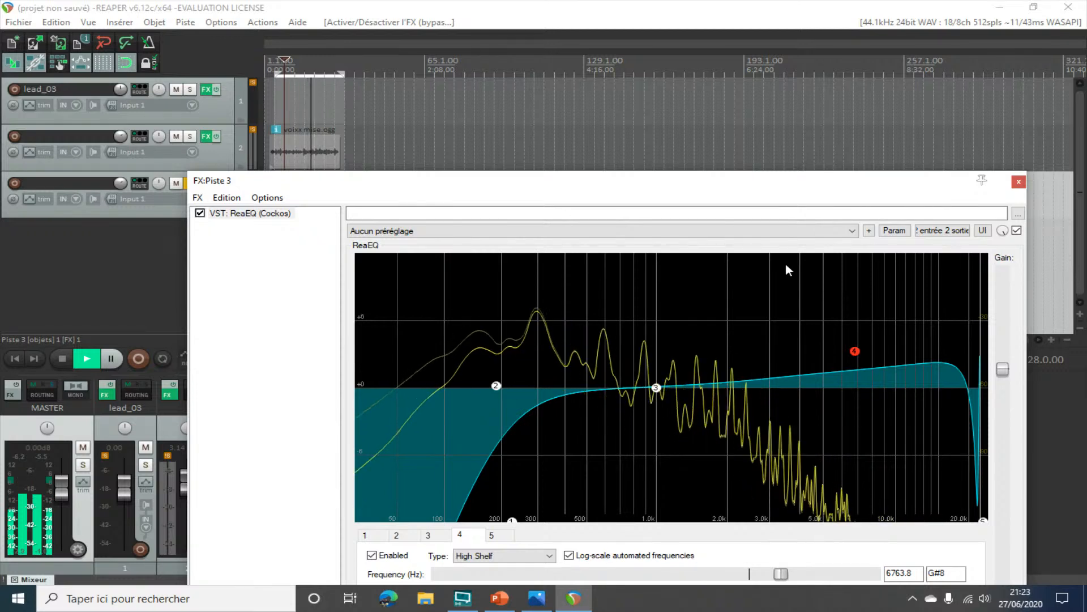
key(space)
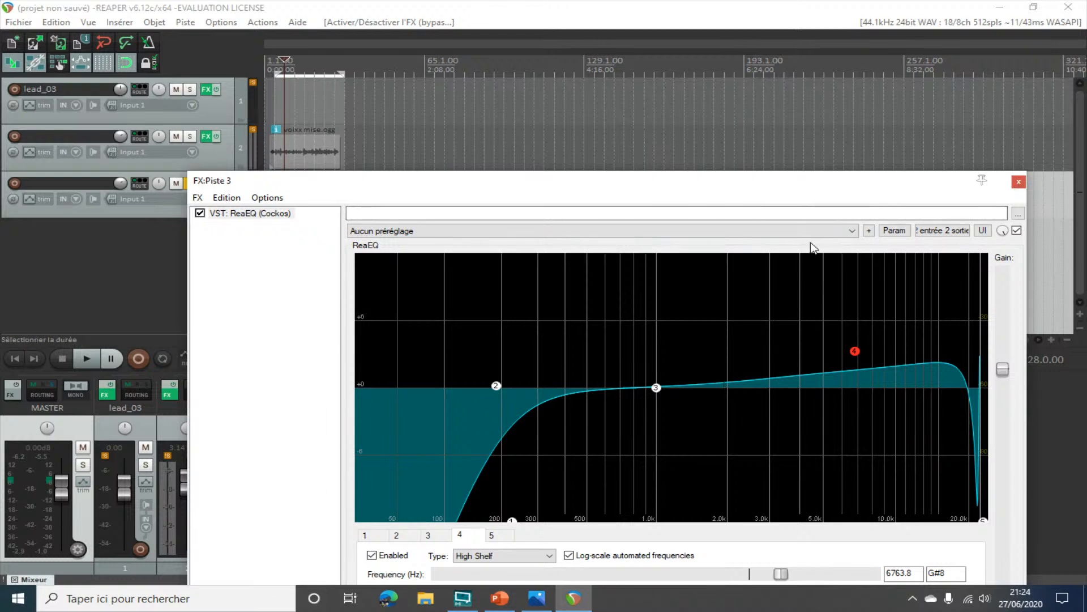
key(space)
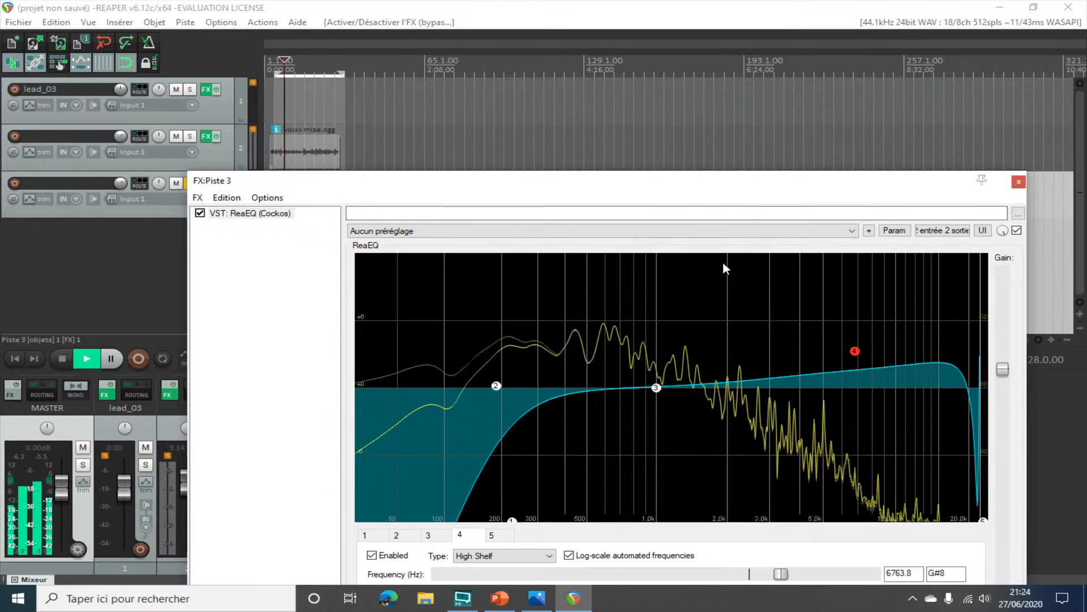
key(space)
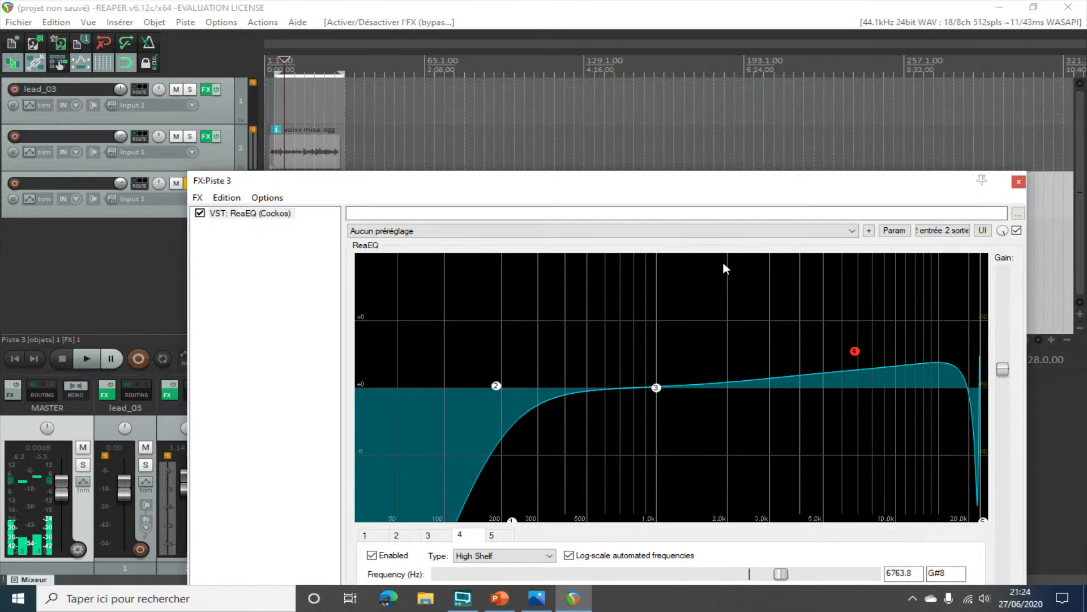
- Close the third track's effects and open the recent project GLOIRE.rpp without saving the current one
click(1019, 181)
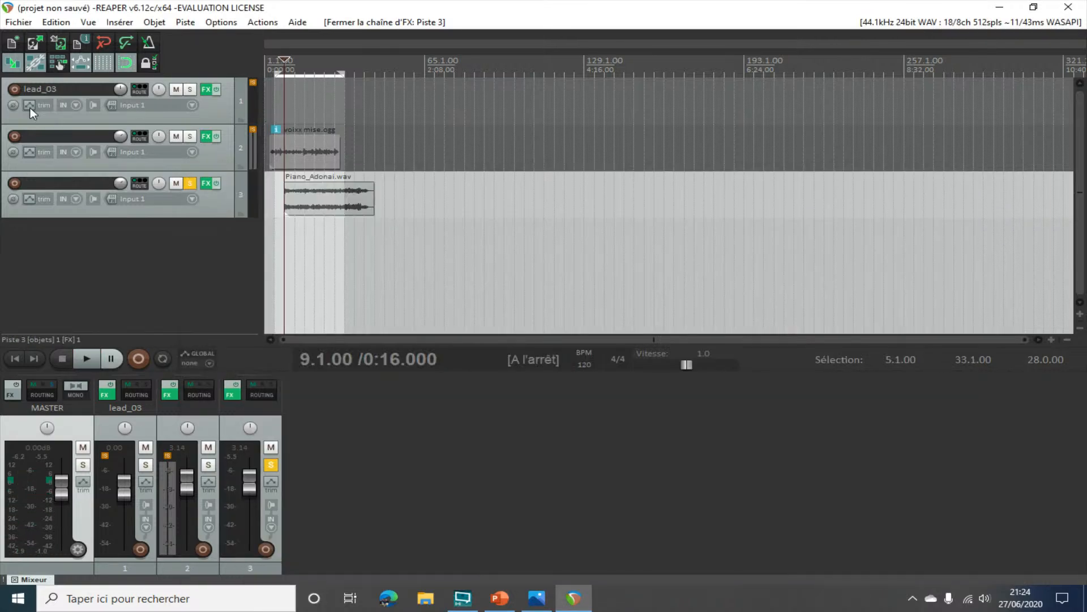
click(14, 24)
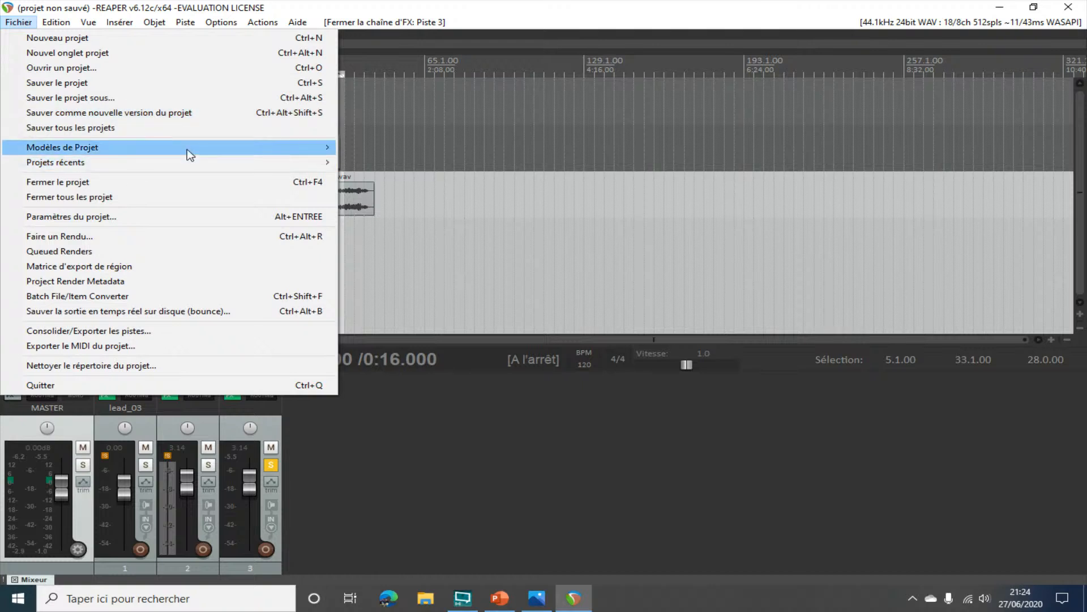
mouse_move(260, 162)
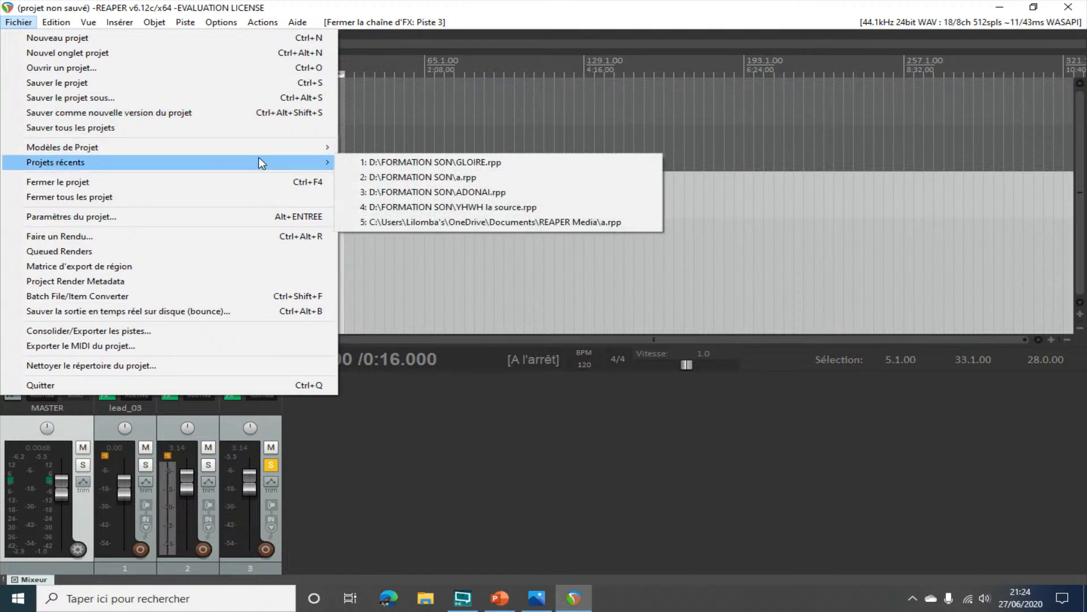
click(371, 162)
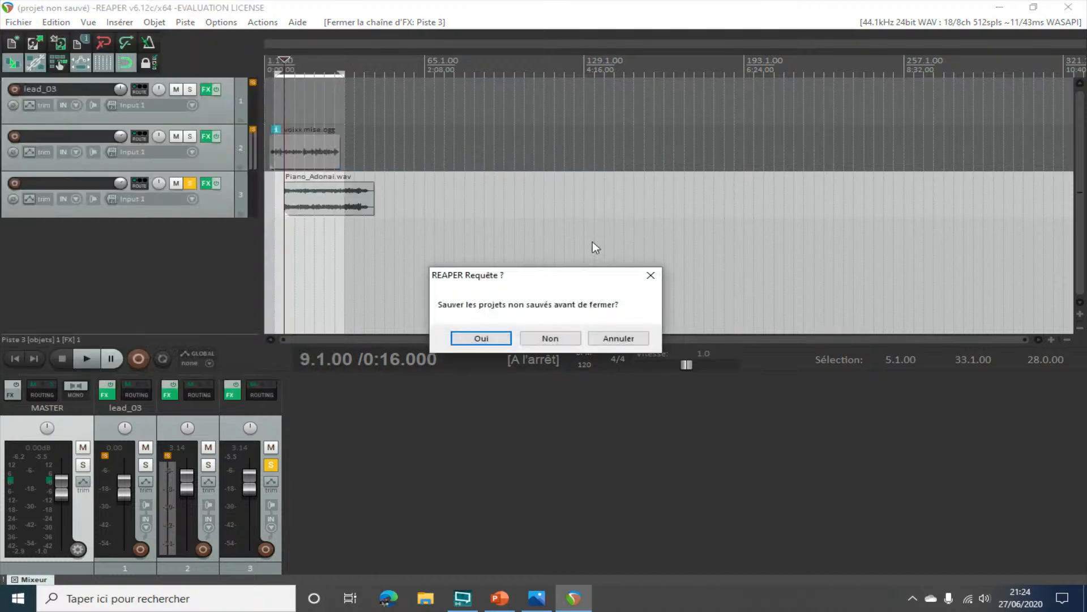
click(546, 338)
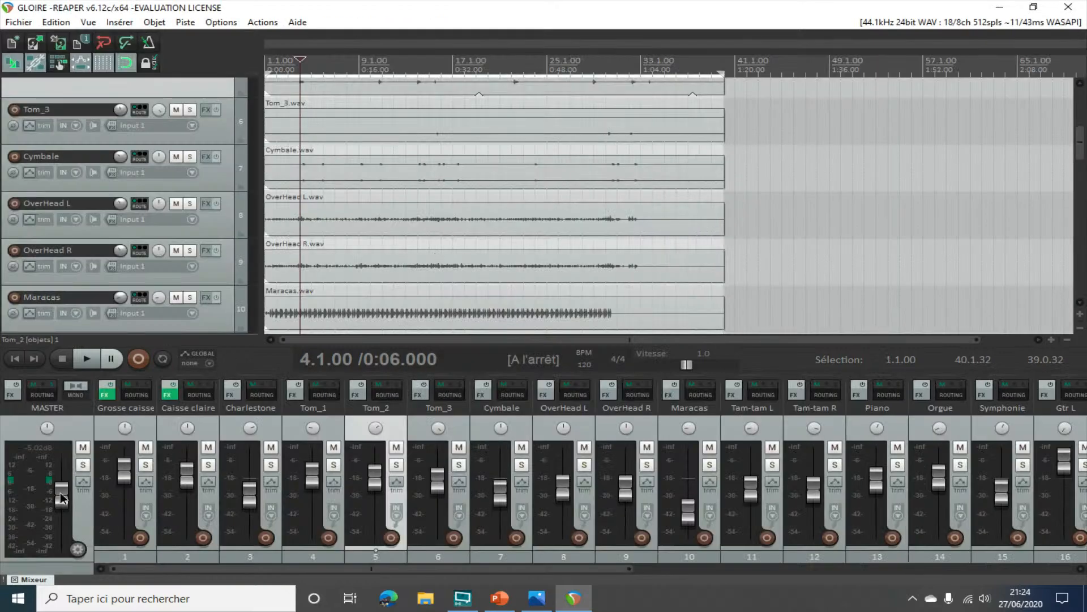
- Lower the master volume to -9.25 dB and play the mix briefly
drag(63, 498, 62, 502)
key(space)
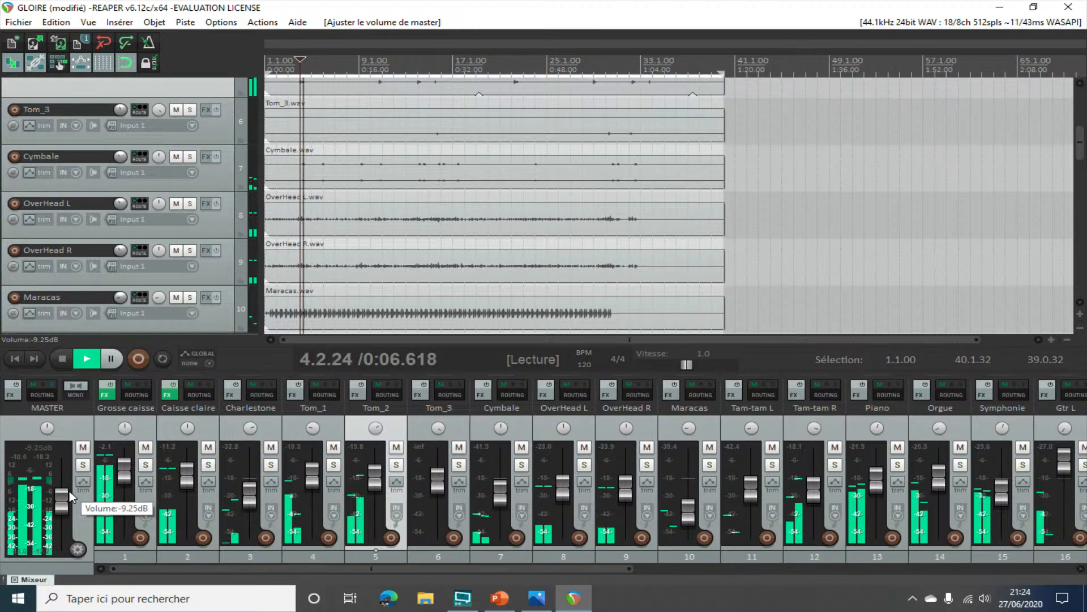
key(space)
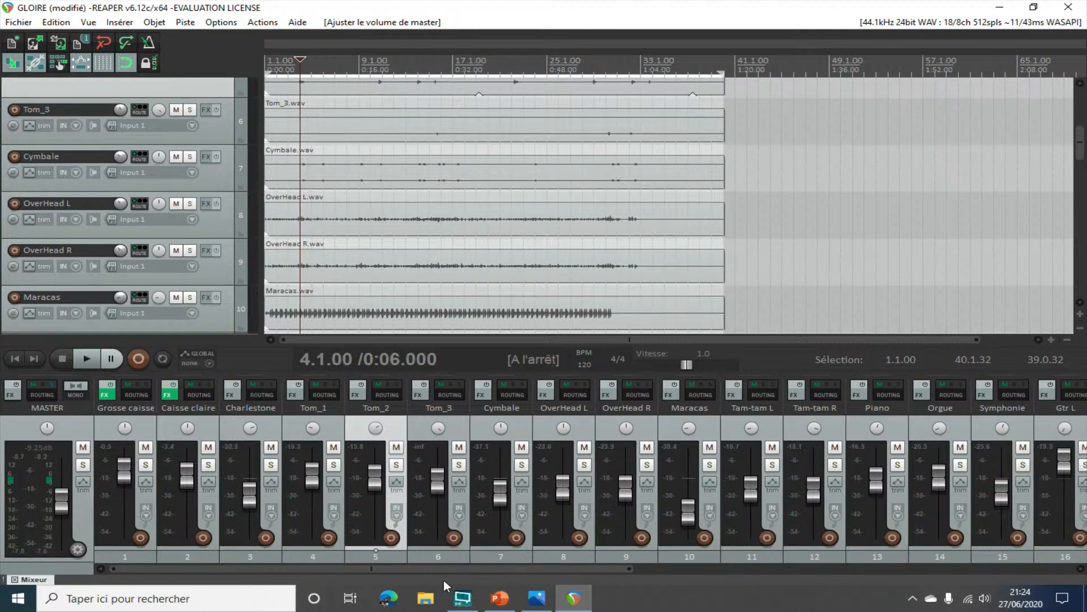
- Solo the Gtr R track in the mixer and play it from the edit cursor
drag(477, 566, 715, 562)
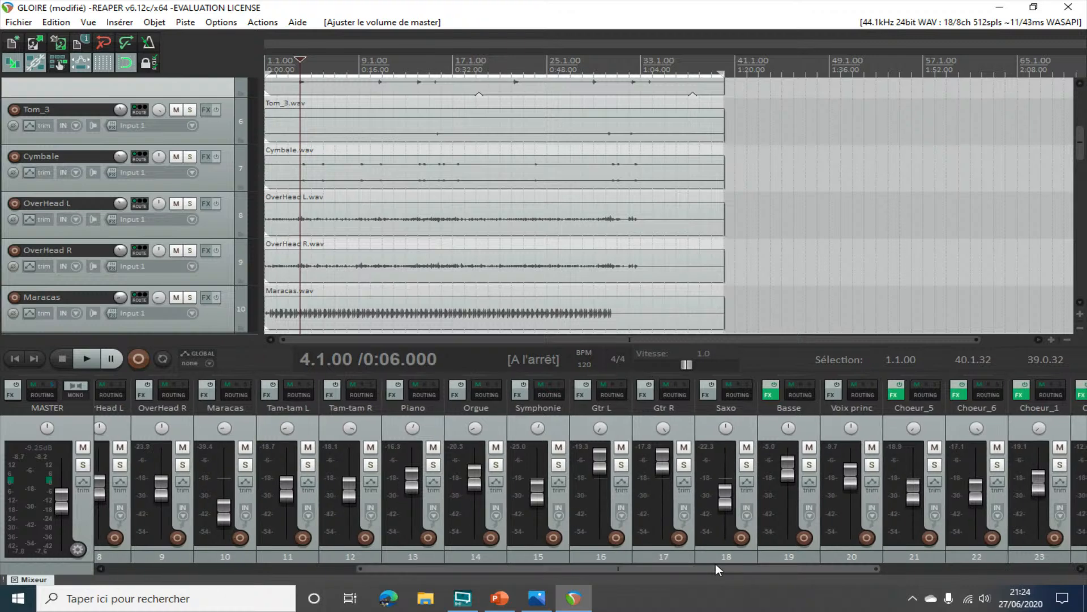
click(686, 465)
key(space)
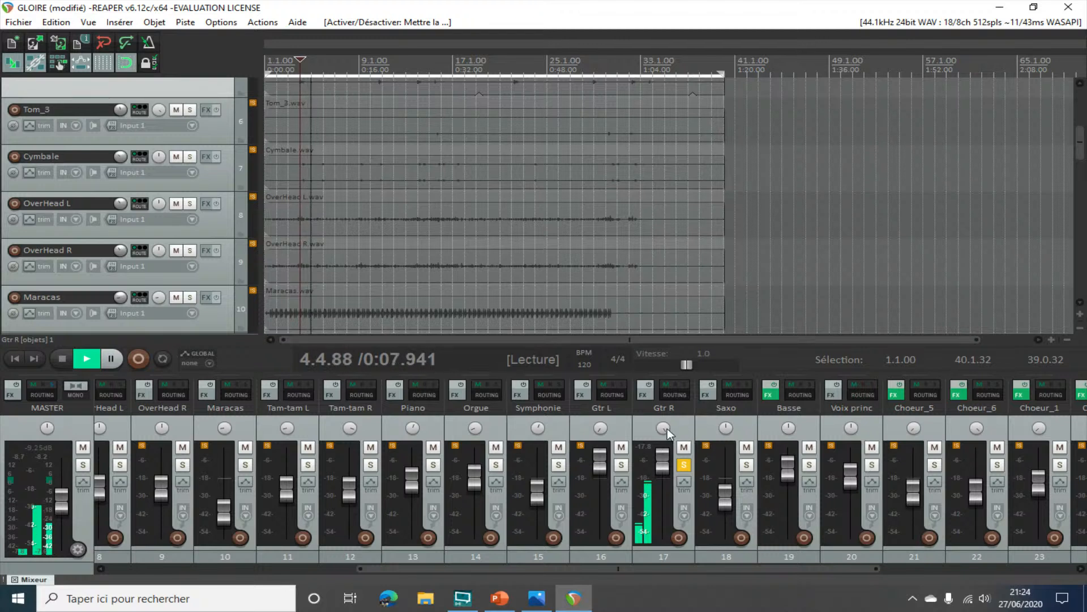
- Raise the master volume to +0.86 dB and switch the solo from Gtr R to Gtr L during playback
mouse_move(663, 431)
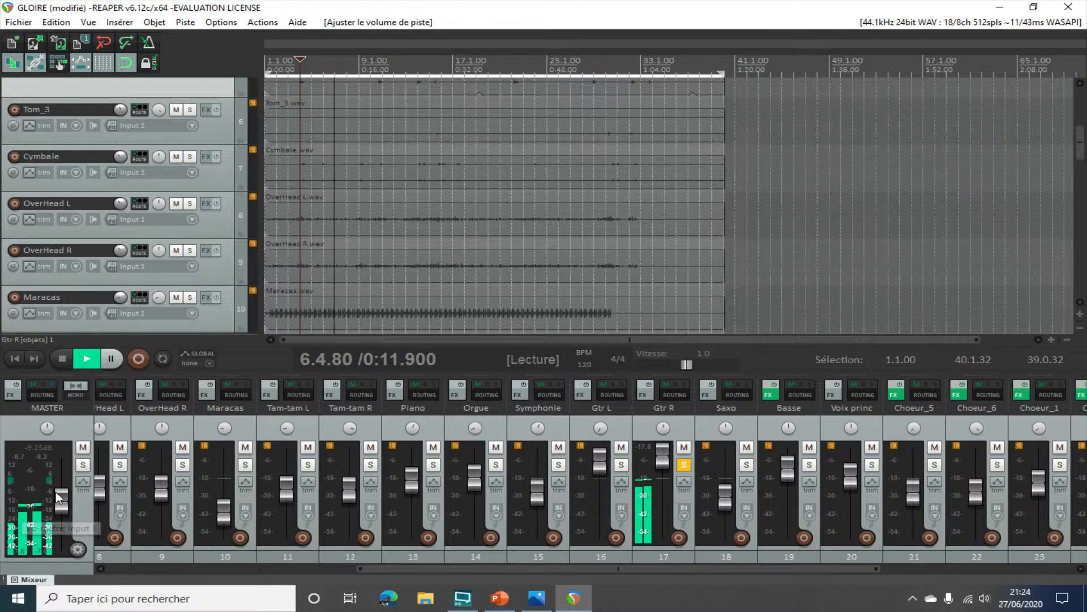
drag(61, 498, 64, 486)
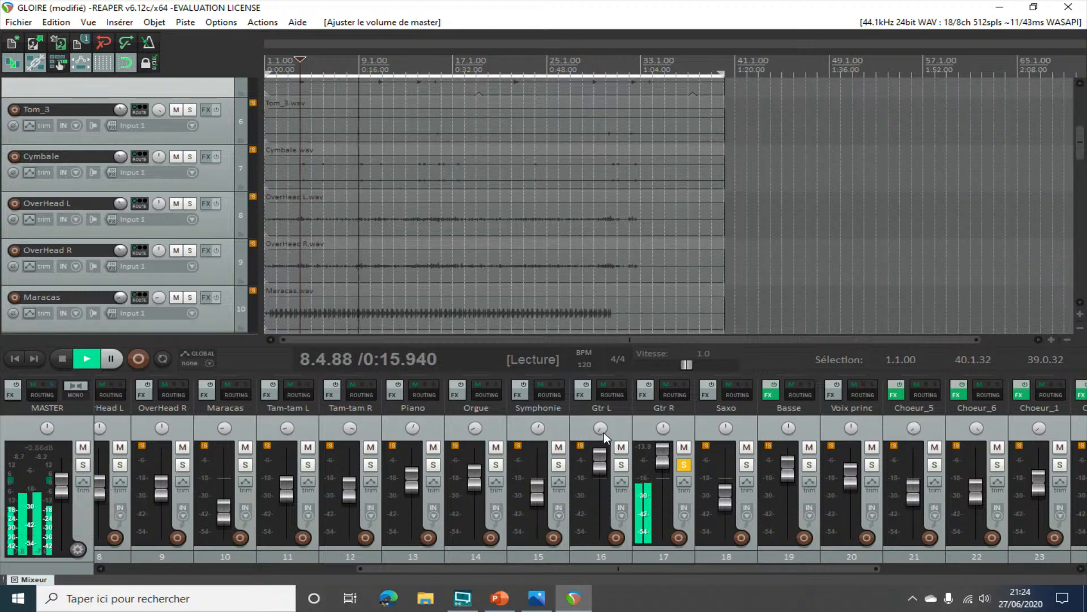
click(621, 465)
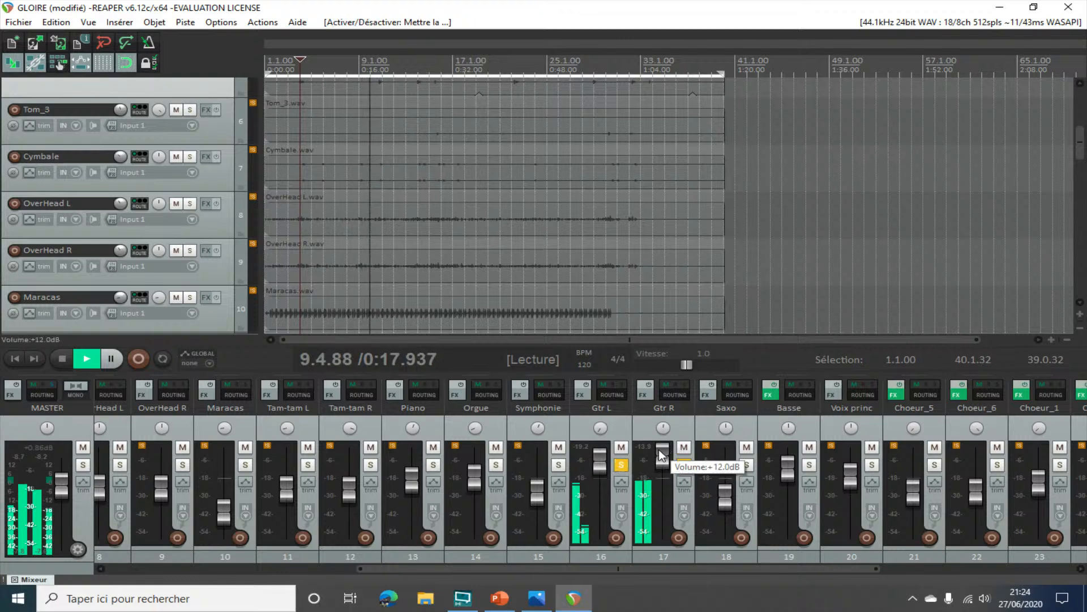
click(683, 466)
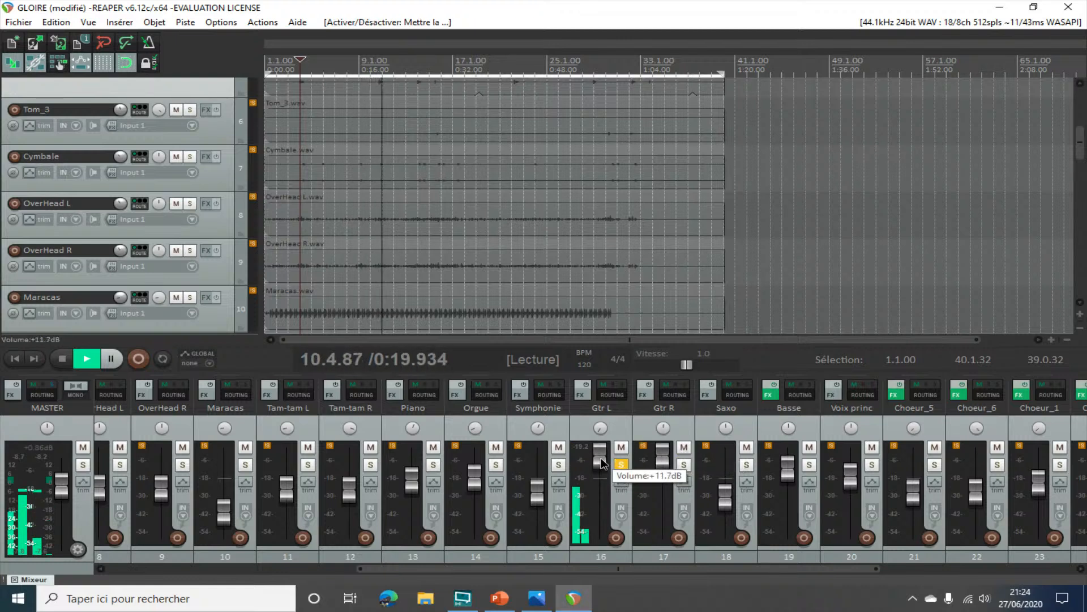
- Centre the pan of Gtr L, then raise the master volume to +2.79 dB and stop playback
double_click(600, 428)
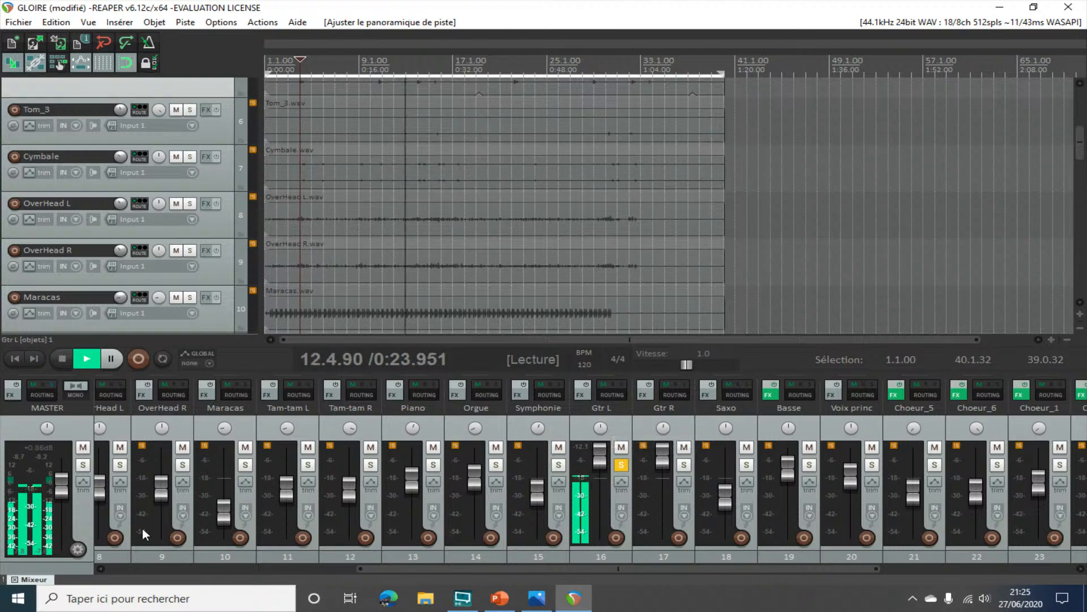
drag(60, 481, 60, 477)
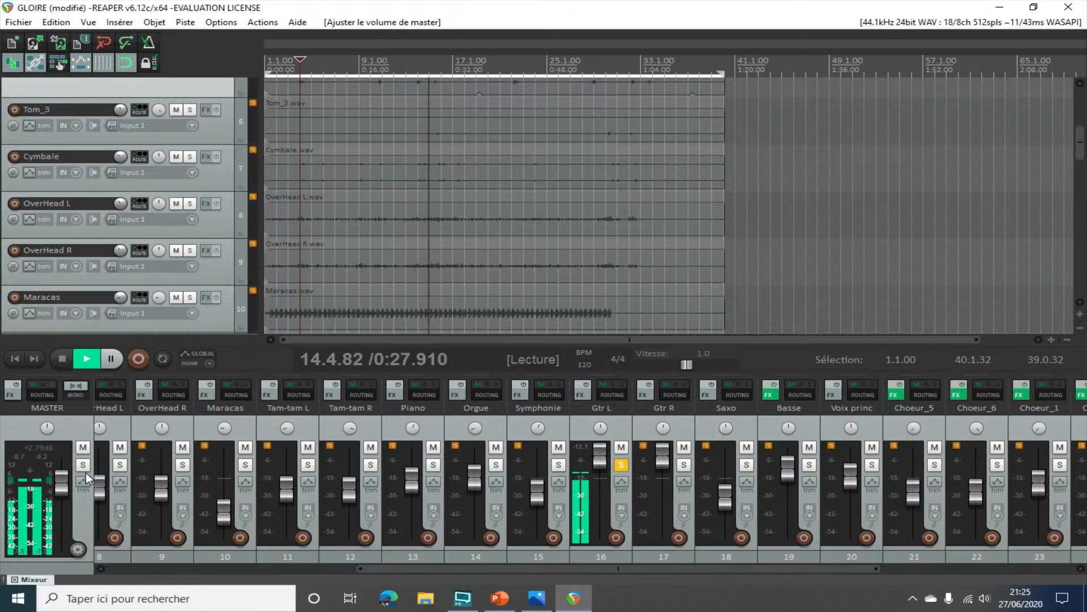
key(space)
- Select the time range from 12.1.00 to 19.1.00 and play it as a loop from its start
drag(394, 64, 475, 71)
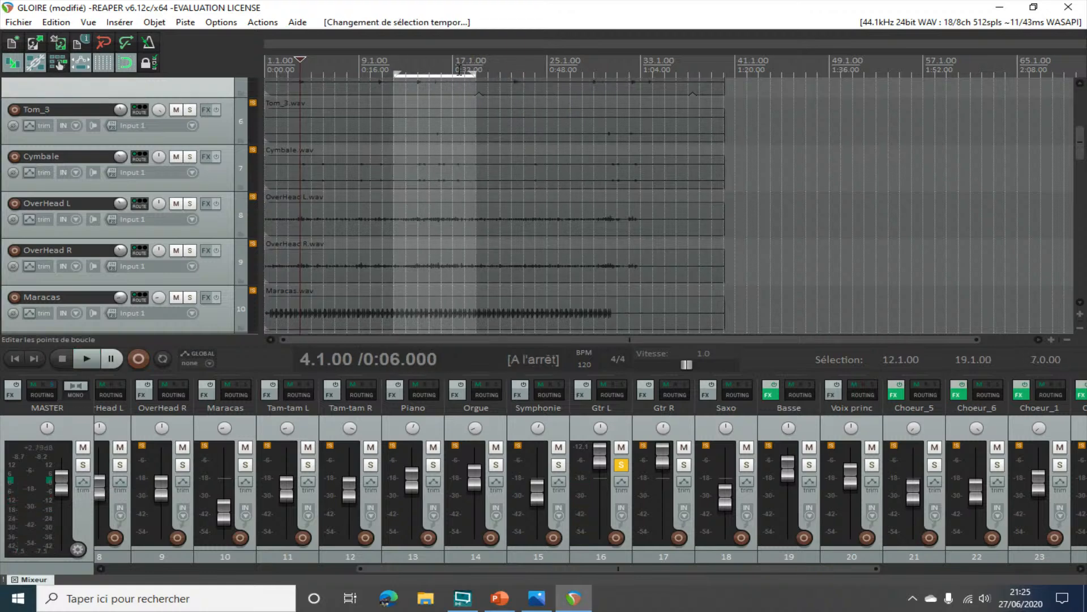
click(392, 59)
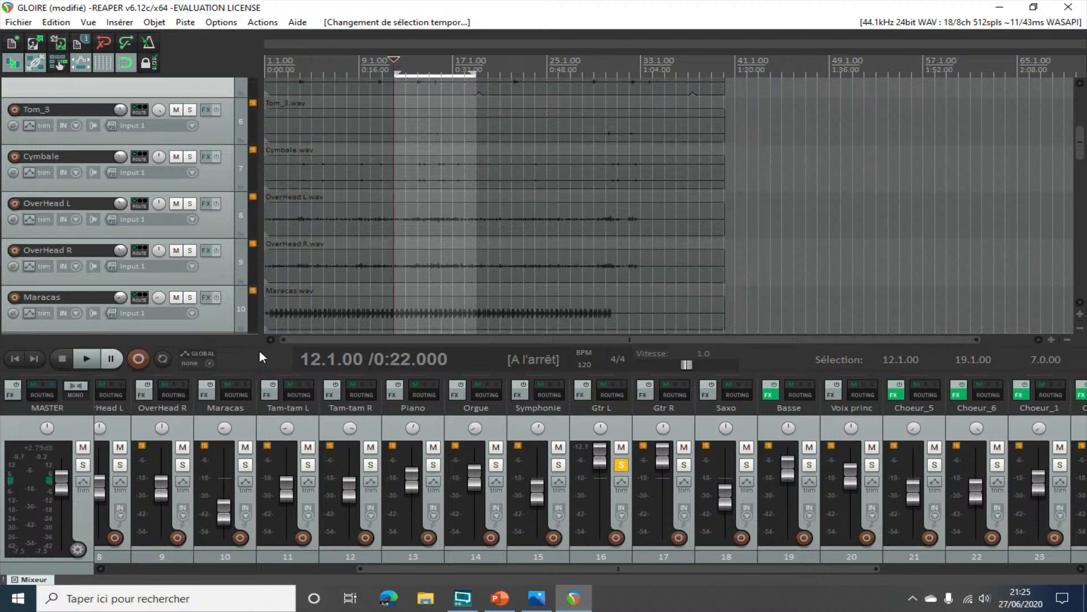
click(163, 359)
key(space)
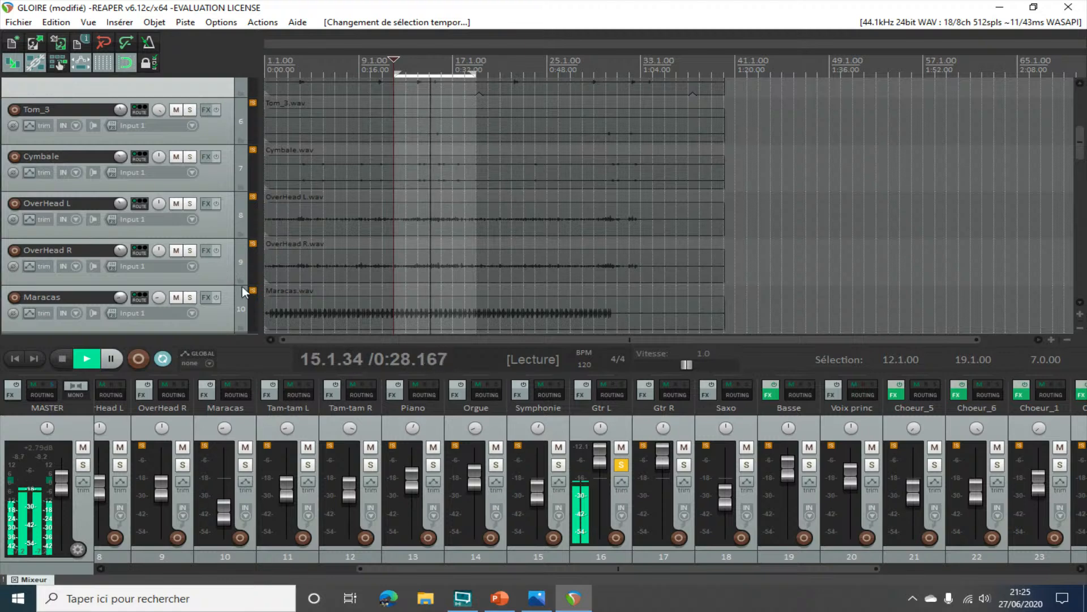
- Add ReaEQ to the Gtr L track and enlarge its effects window
click(617, 426)
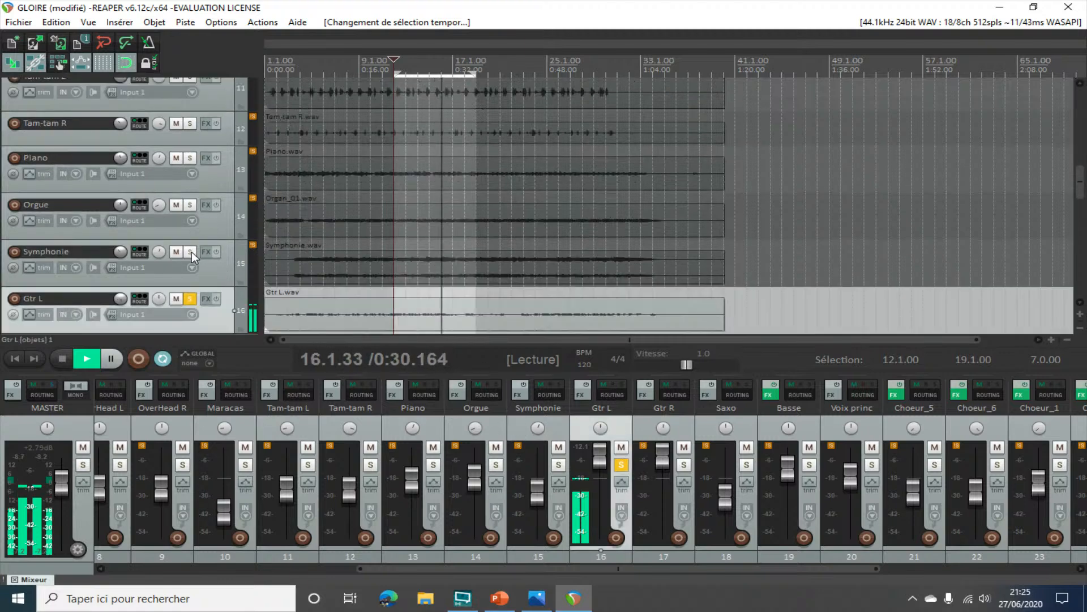
scroll(192, 251, up, 1)
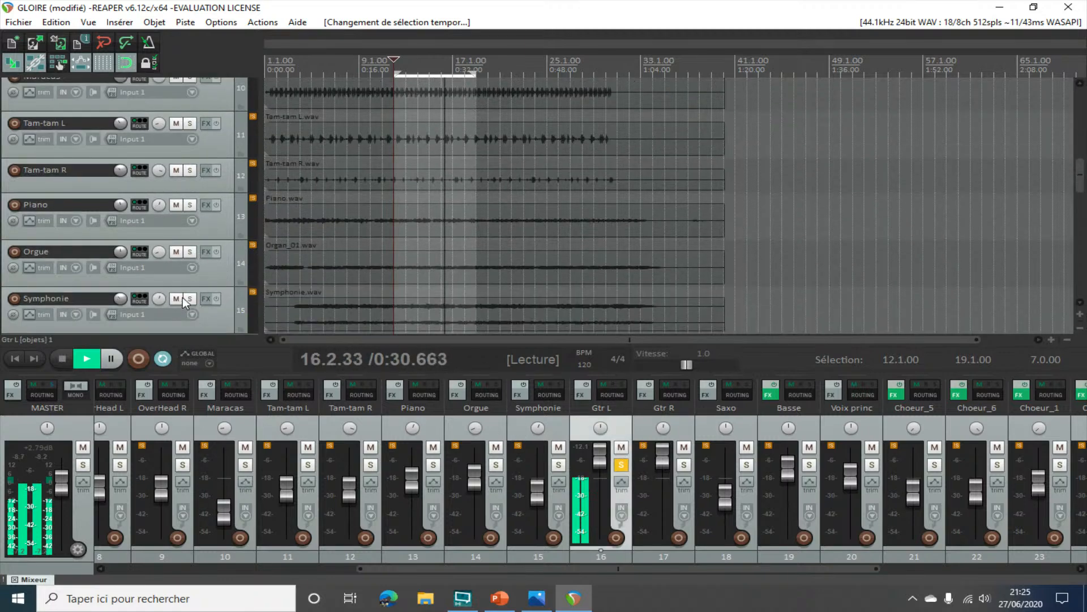
click(581, 395)
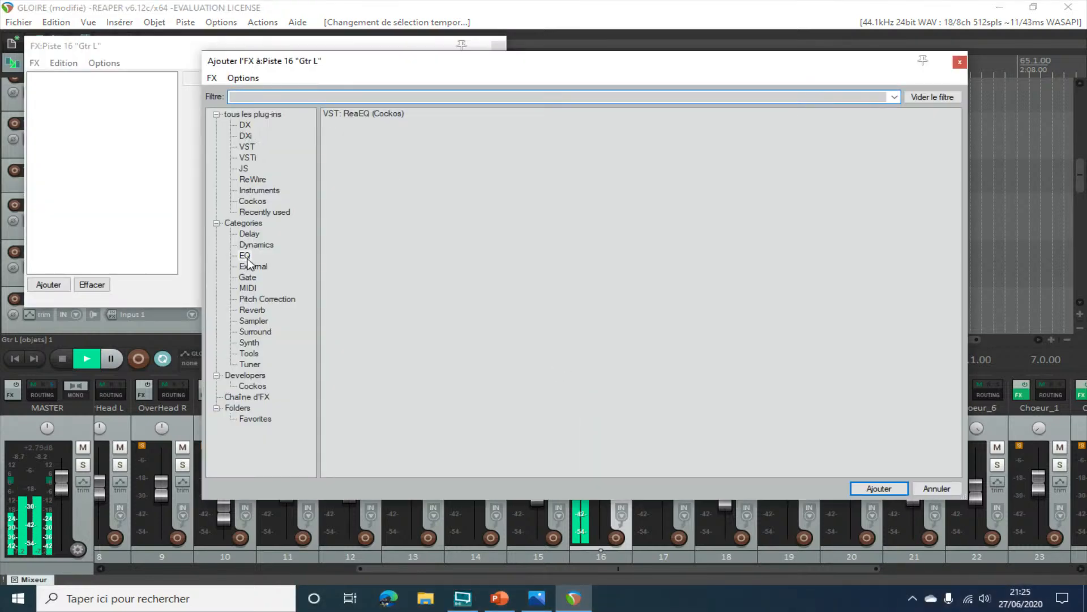
double_click(357, 114)
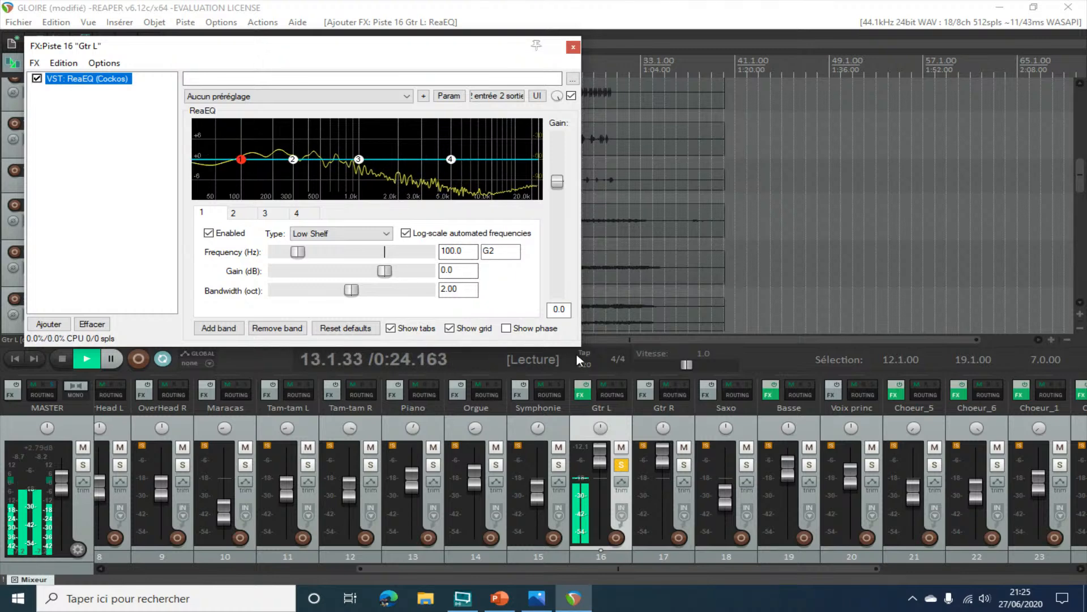
drag(573, 344, 632, 513)
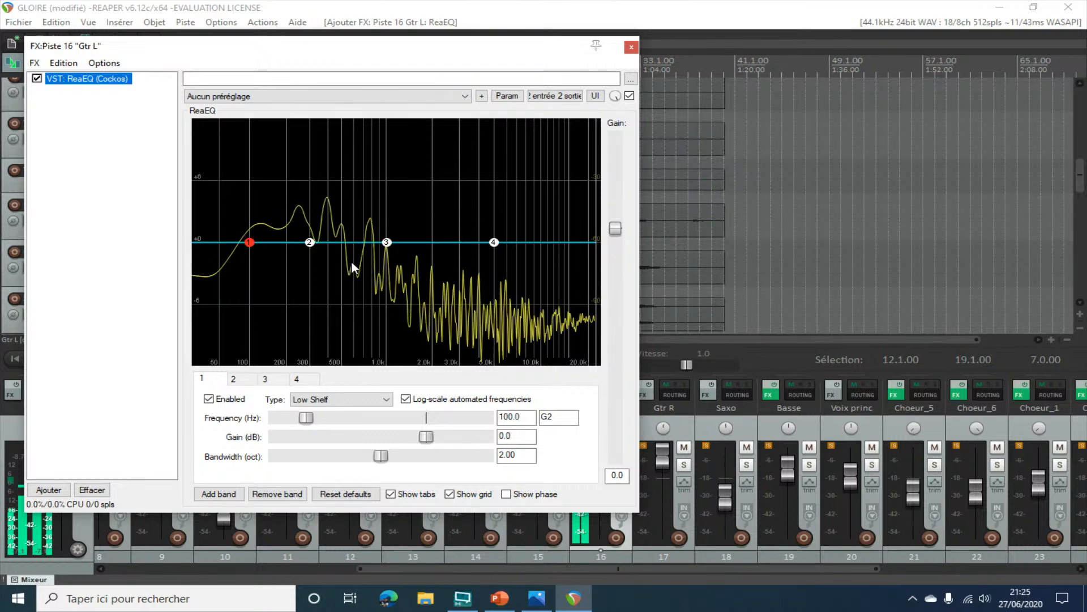
- Pull ReaEQ's low shelf band 1 on Gtr L down to -inf gain at 214.6 Hz while the loop plays
key(space)
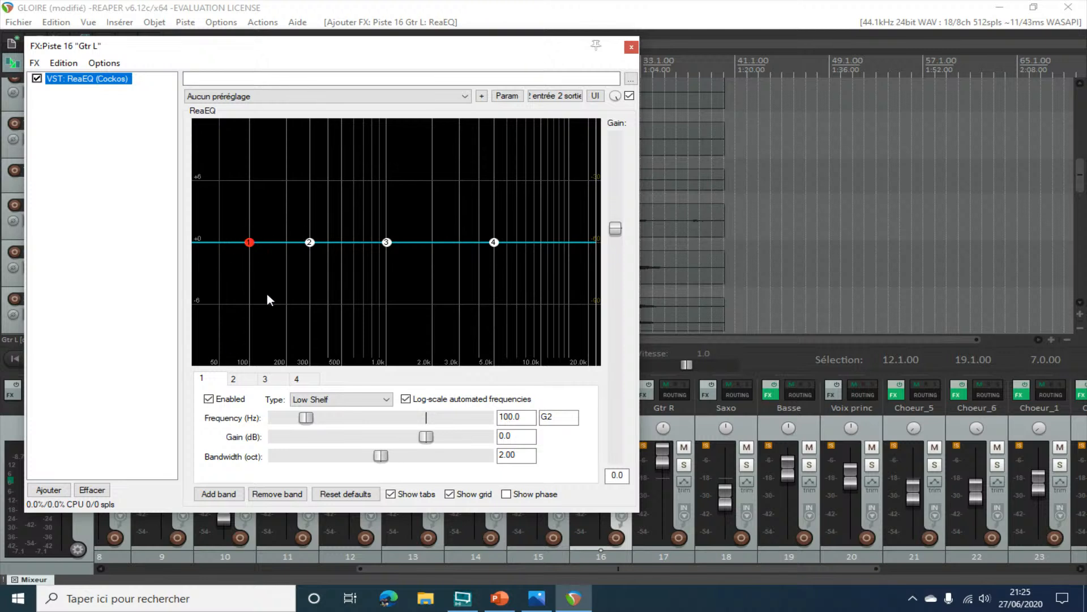
key(space)
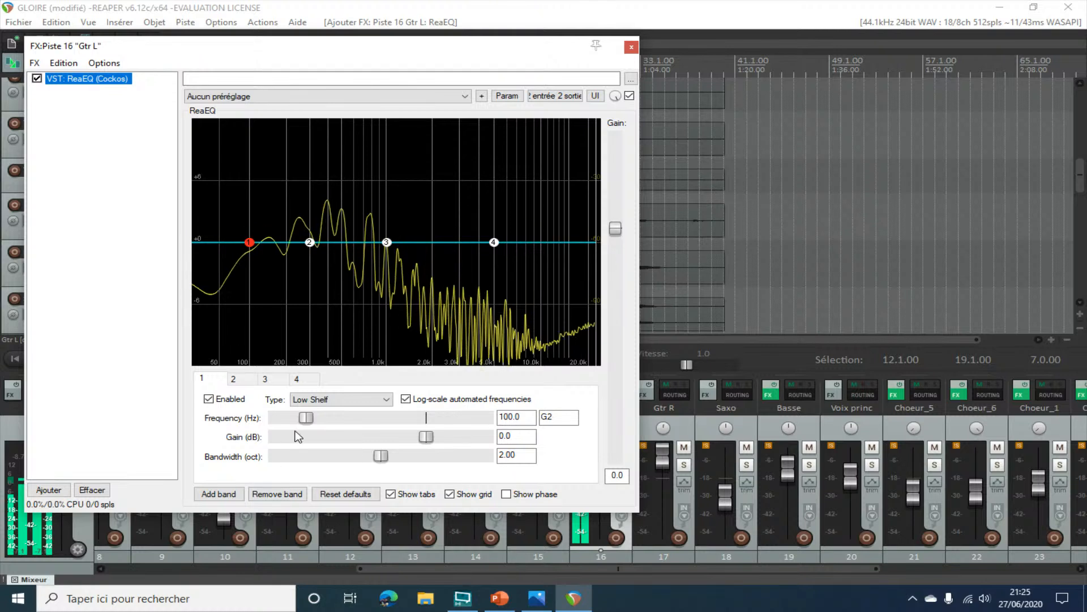
drag(307, 417, 307, 415)
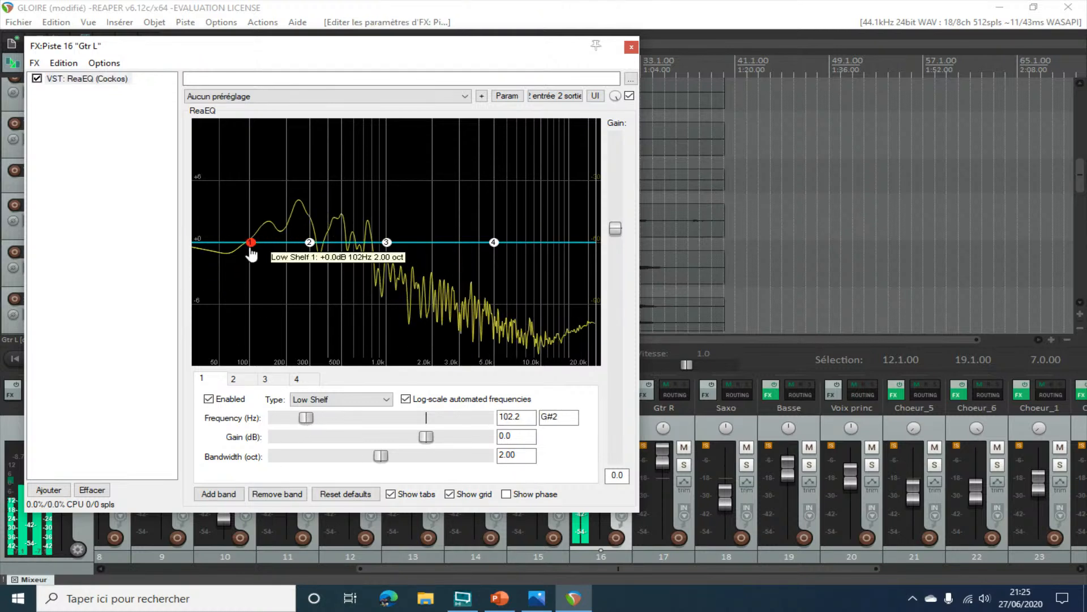
drag(251, 243, 290, 416)
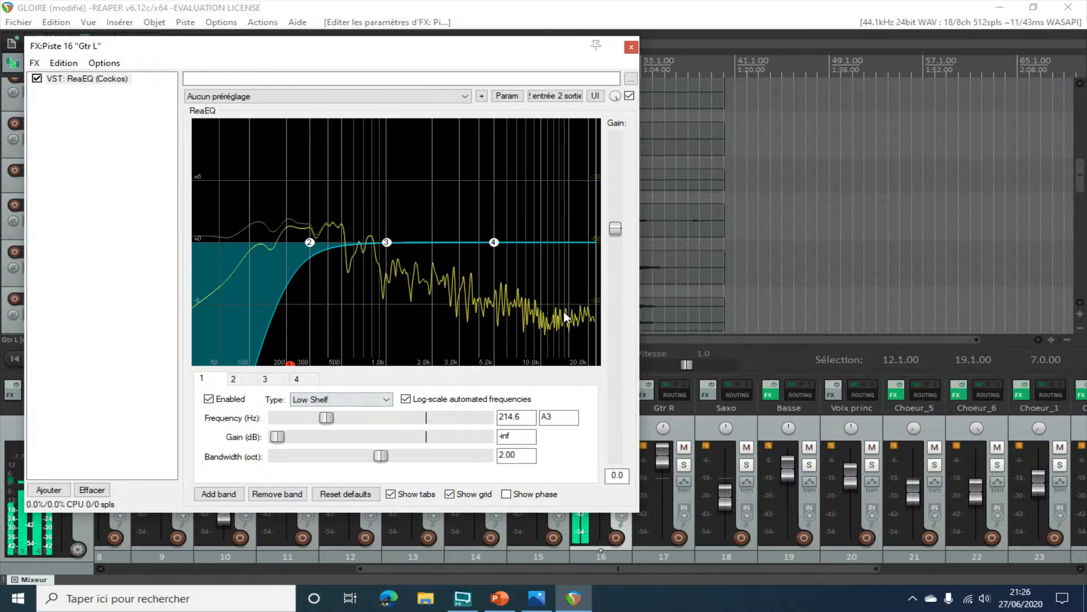
- Set Gtr L's high shelf band 4 to -4.0 dB at 15022.6 Hz and move band 3 to about 10 kHz with a slight boost
key(space)
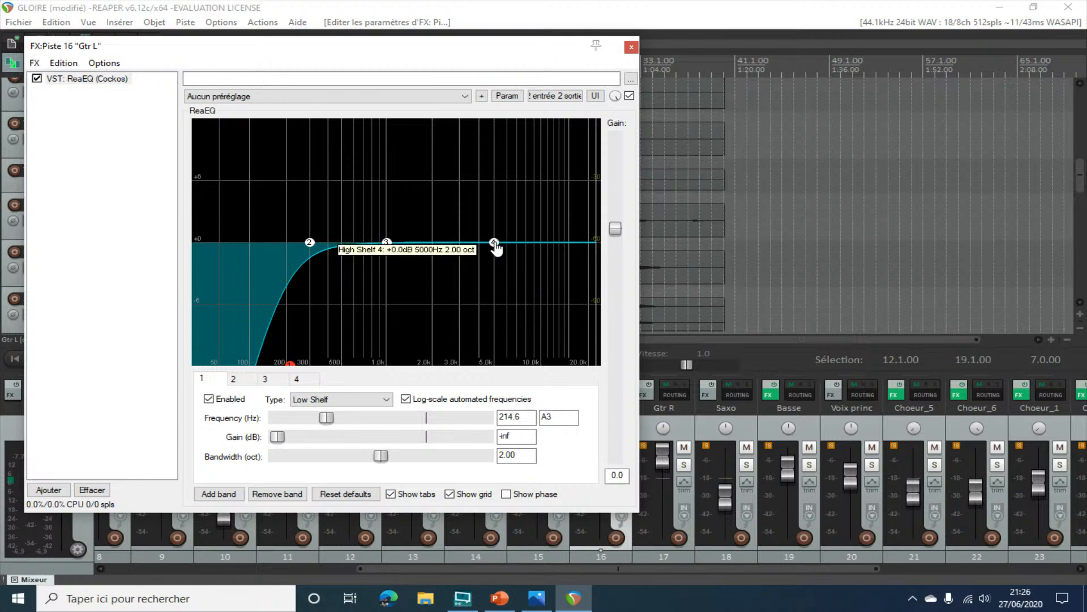
drag(494, 245, 585, 295)
key(space)
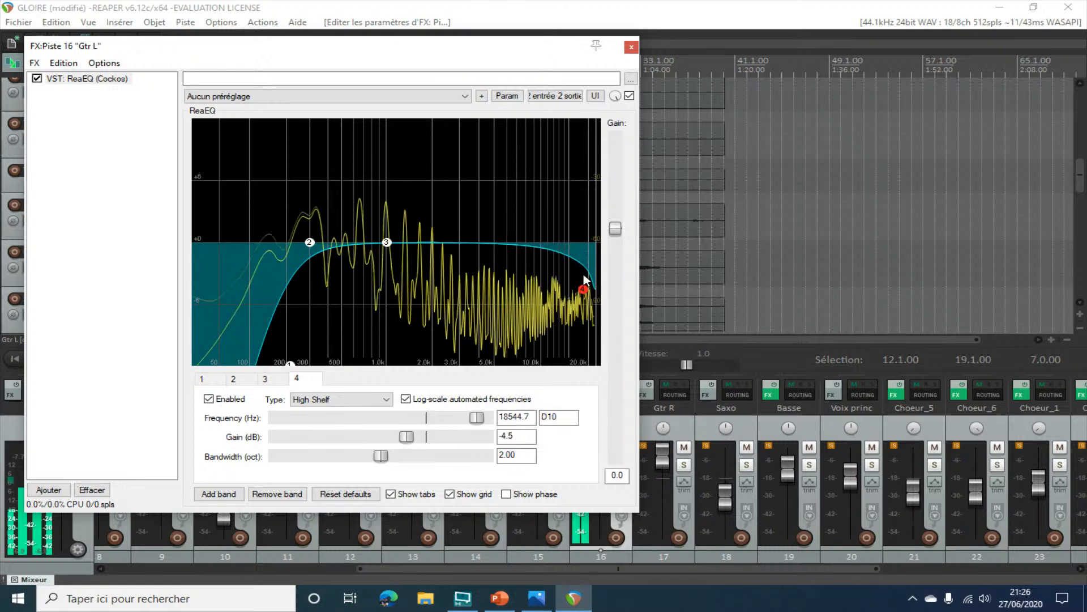
drag(583, 291, 577, 290)
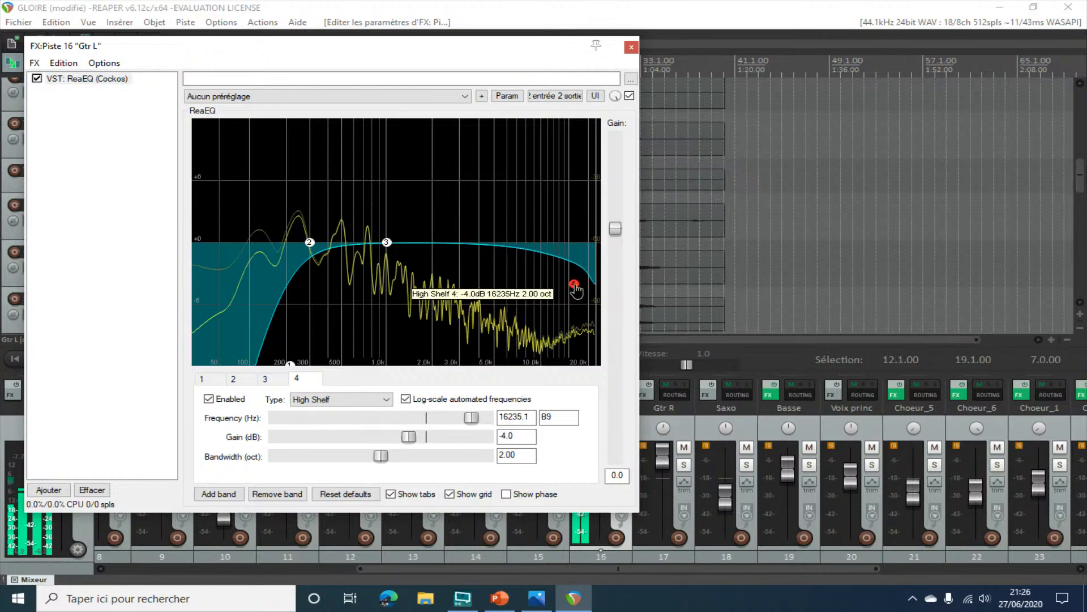
drag(386, 241, 533, 232)
drag(574, 283, 569, 283)
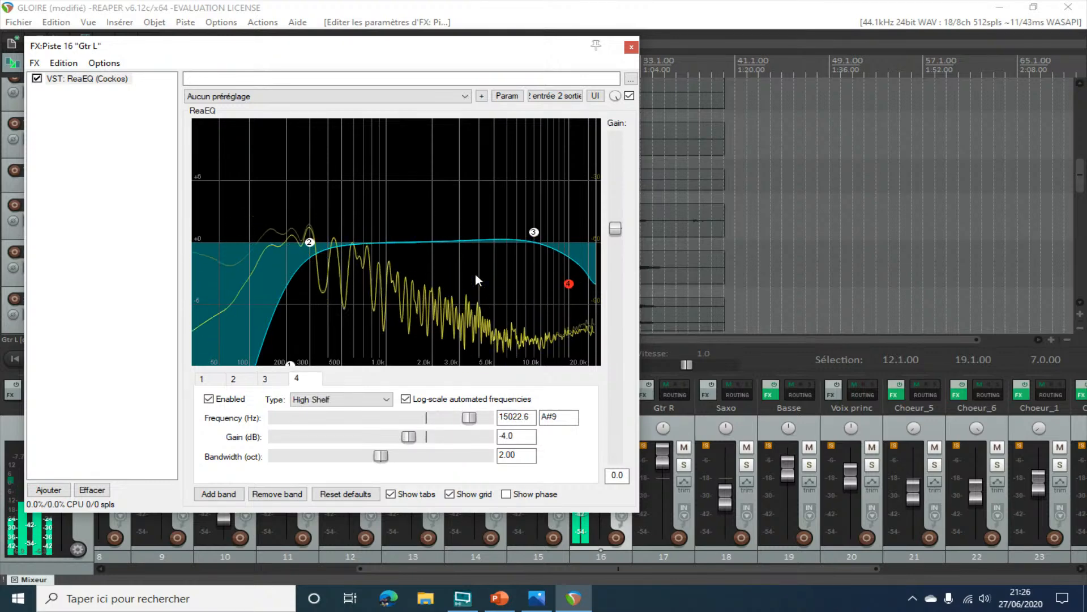
key(space)
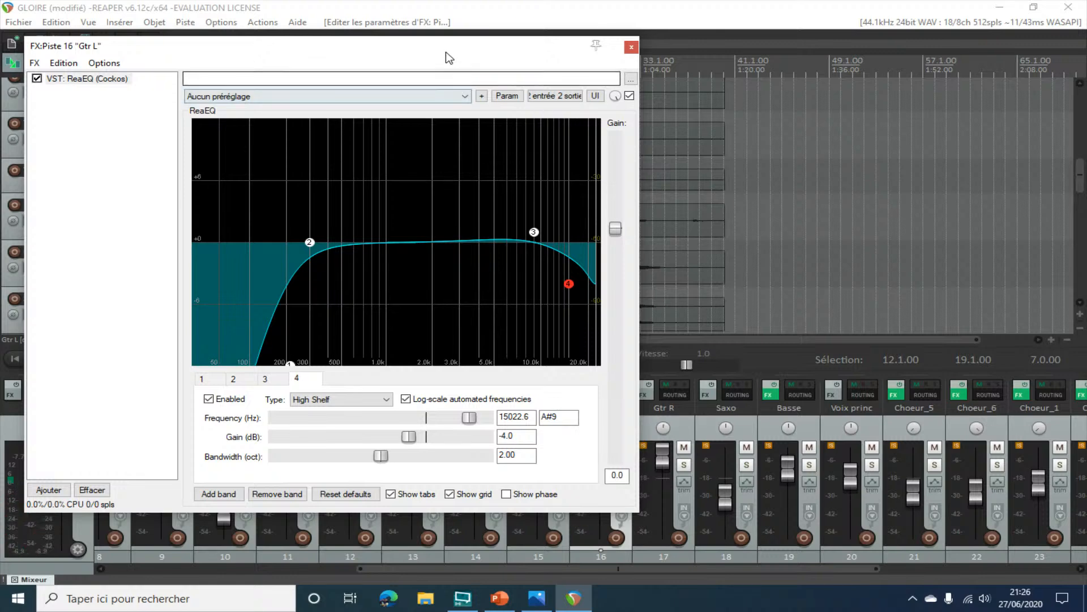
- Solo the Basse track alongside Gtr L, play the loop briefly and set the Basse volume to -0.06 dB
drag(446, 52, 415, 38)
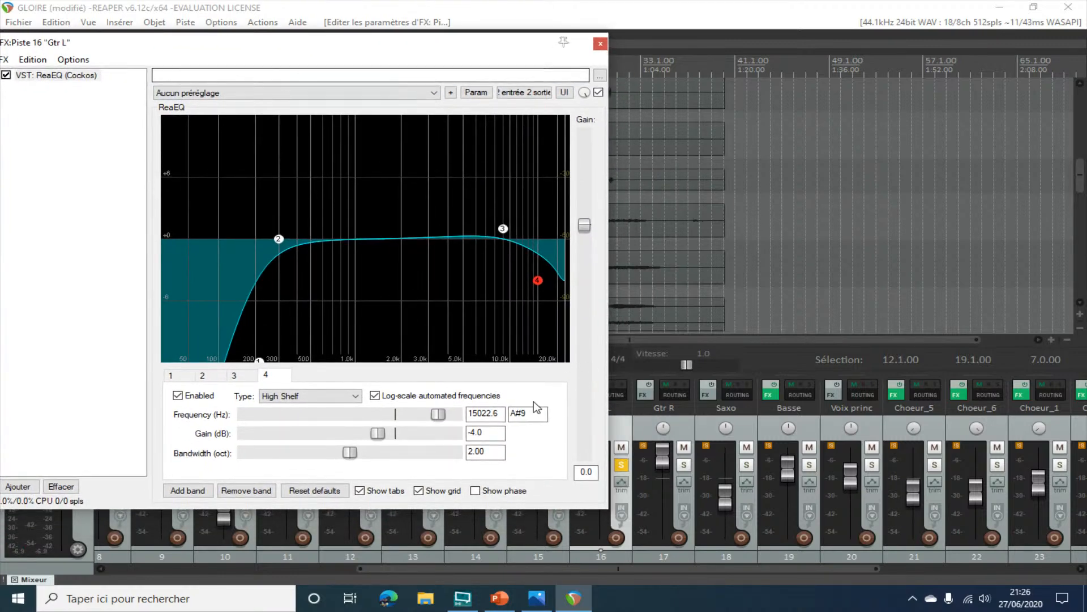
mouse_move(606, 569)
mouse_down()
mouse_move(640, 570)
mouse_move(617, 569)
mouse_up()
click(770, 442)
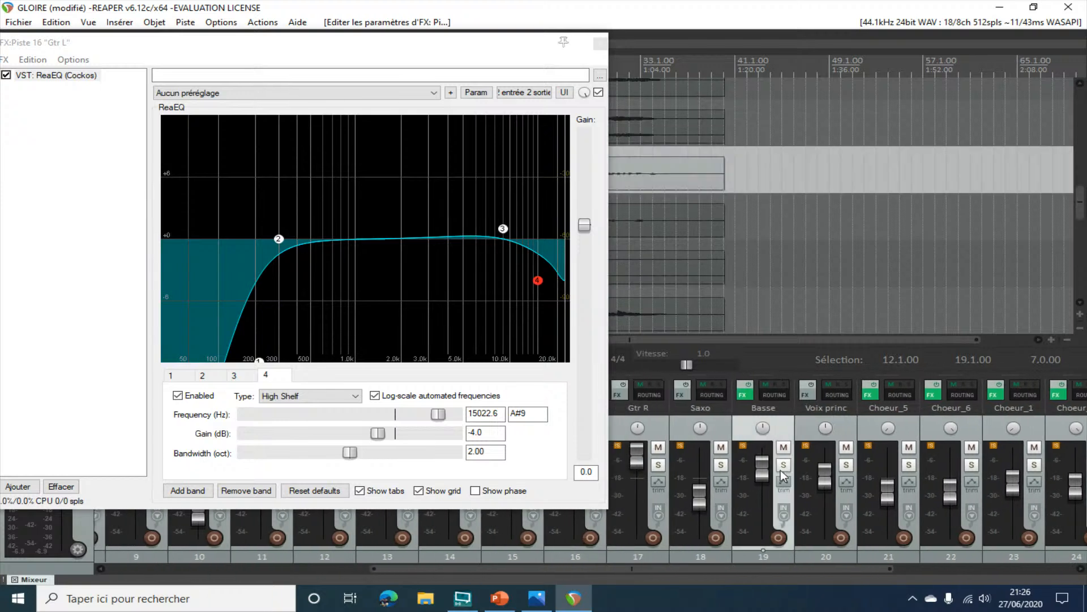
click(783, 466)
key(space)
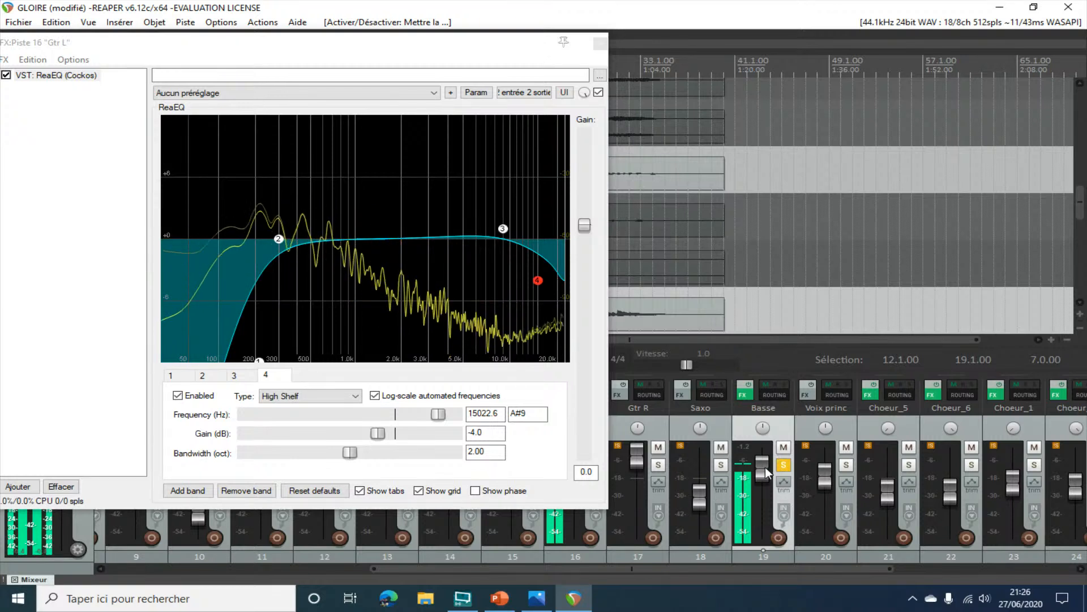
drag(768, 473, 765, 465)
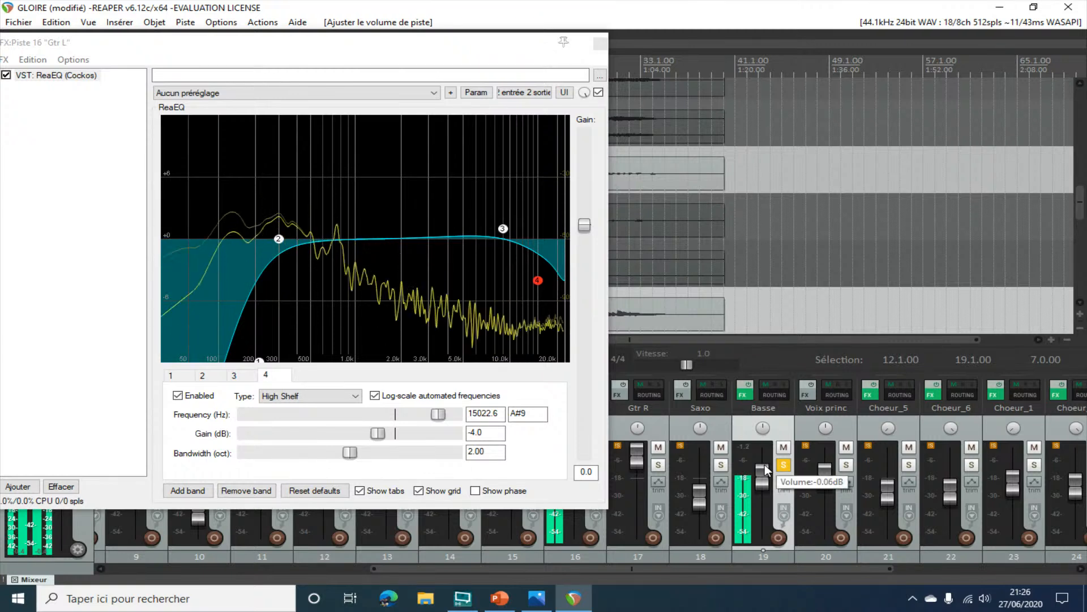
key(space)
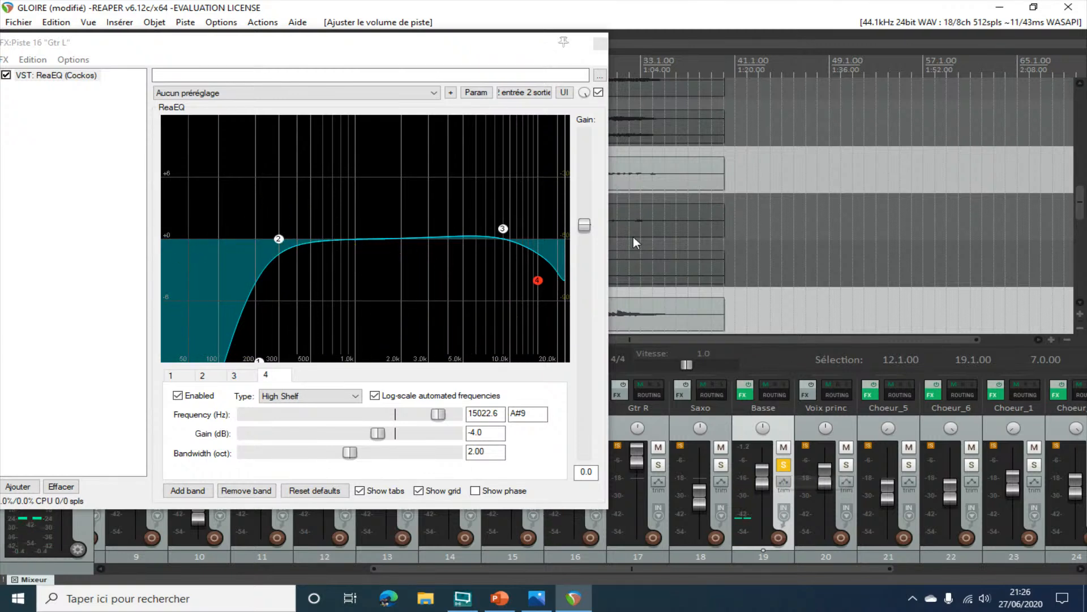
- Remove ReaComp from the Basse track's effects and open its ReaEQ in a separate window
click(743, 395)
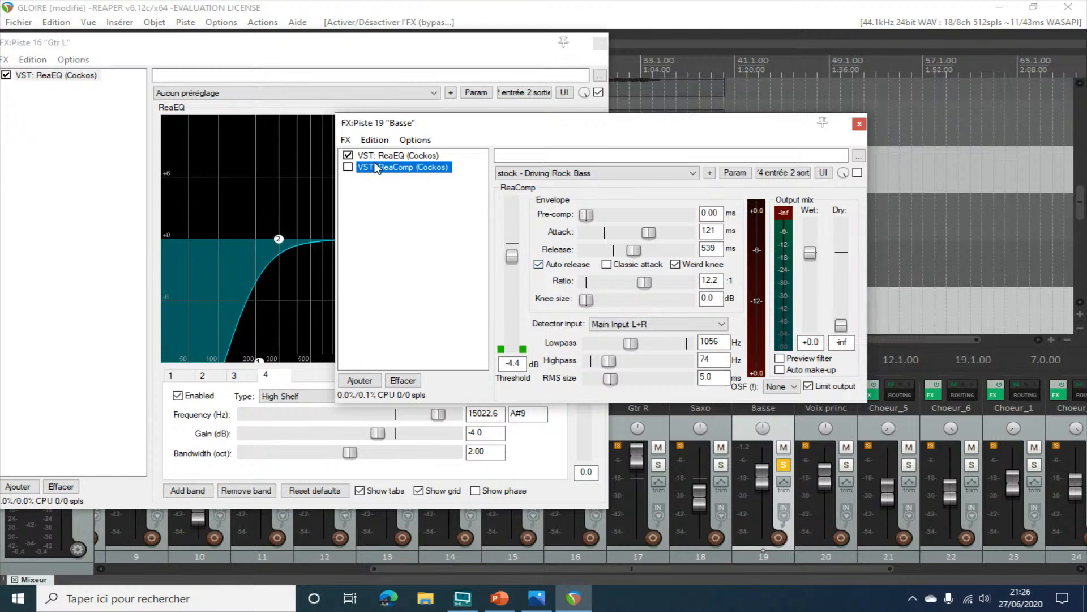
click(403, 381)
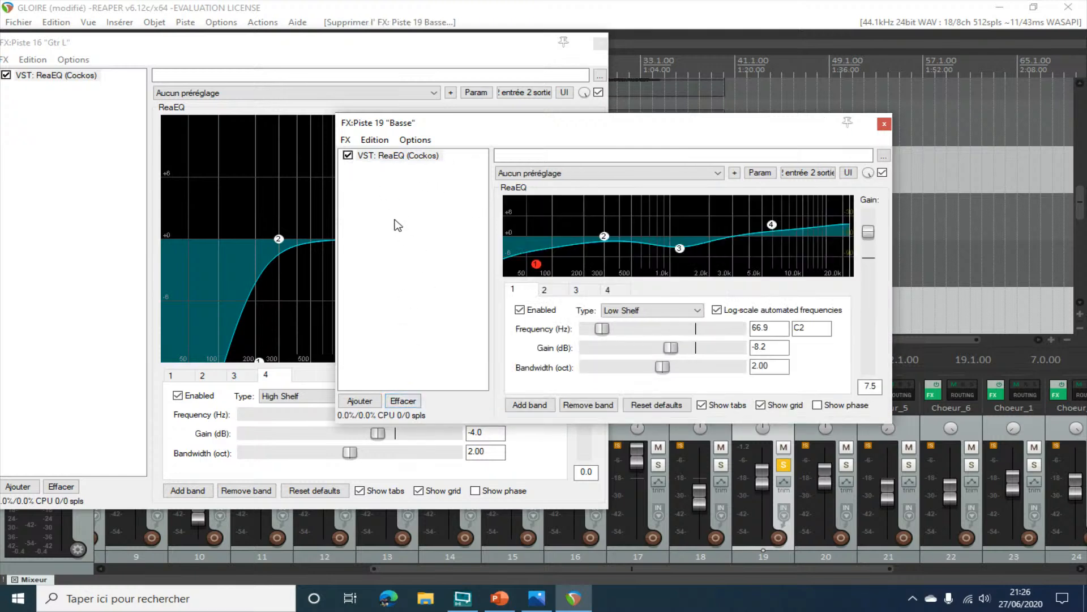
double_click(393, 156)
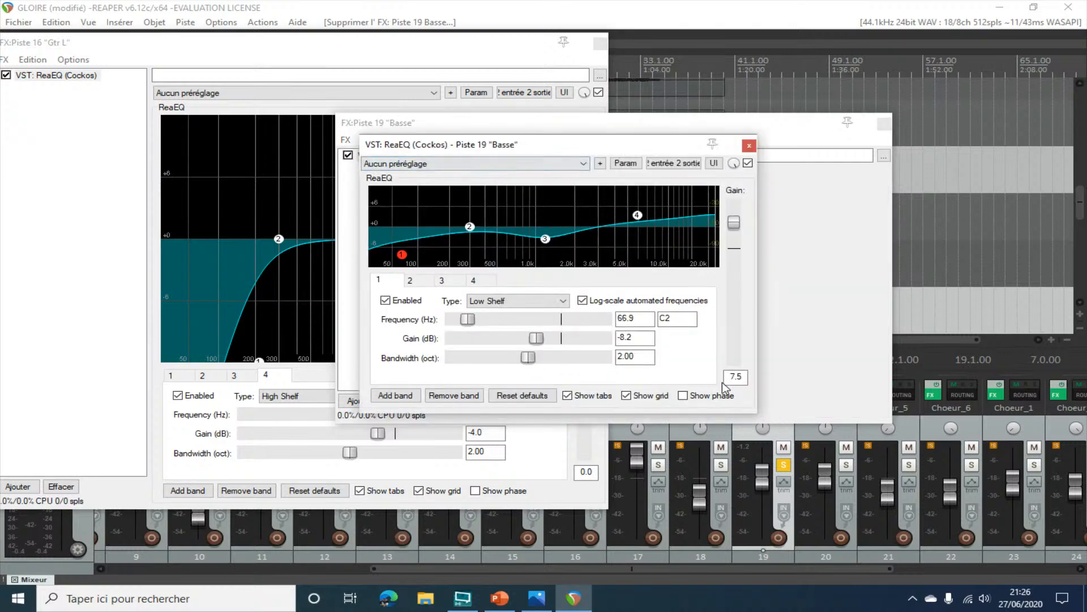
- Close the Gtr L and Basse effect chain windows and enlarge the floating Basse ReaEQ window
click(600, 45)
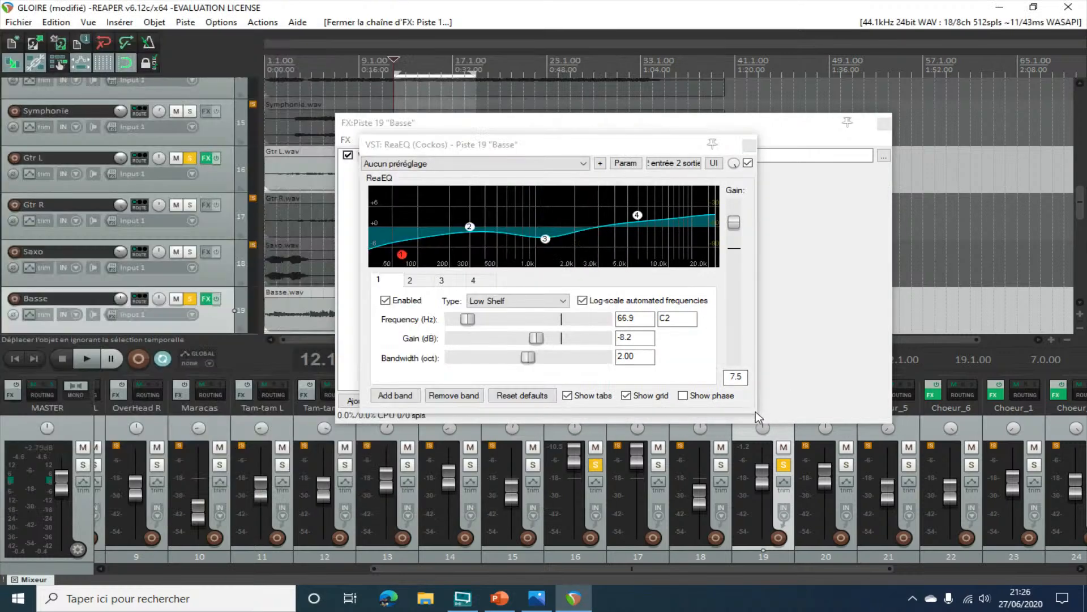
drag(756, 413, 809, 609)
drag(536, 11, 298, 52)
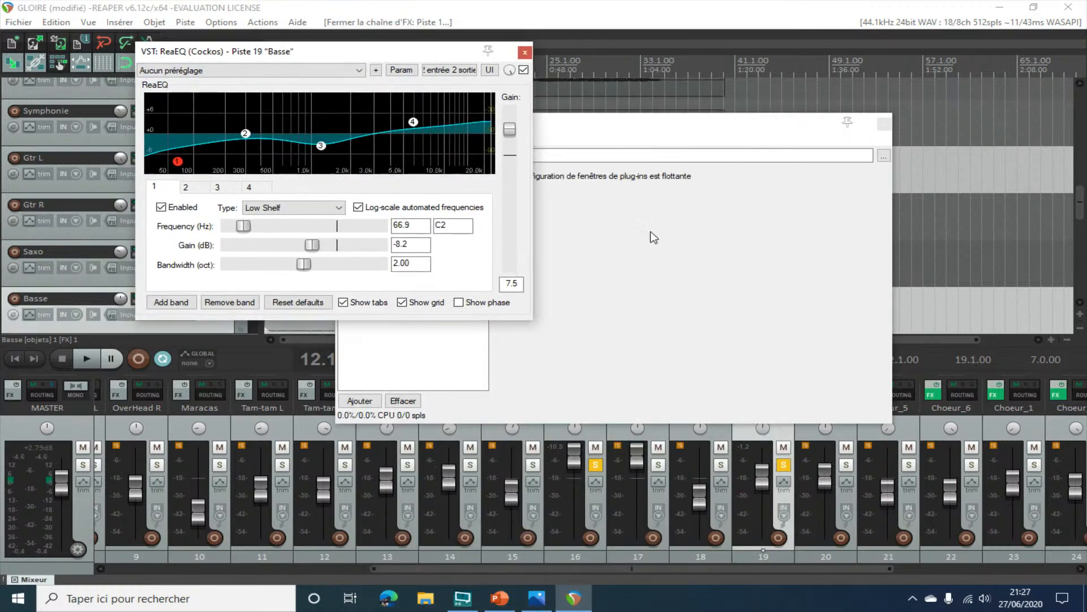
click(886, 128)
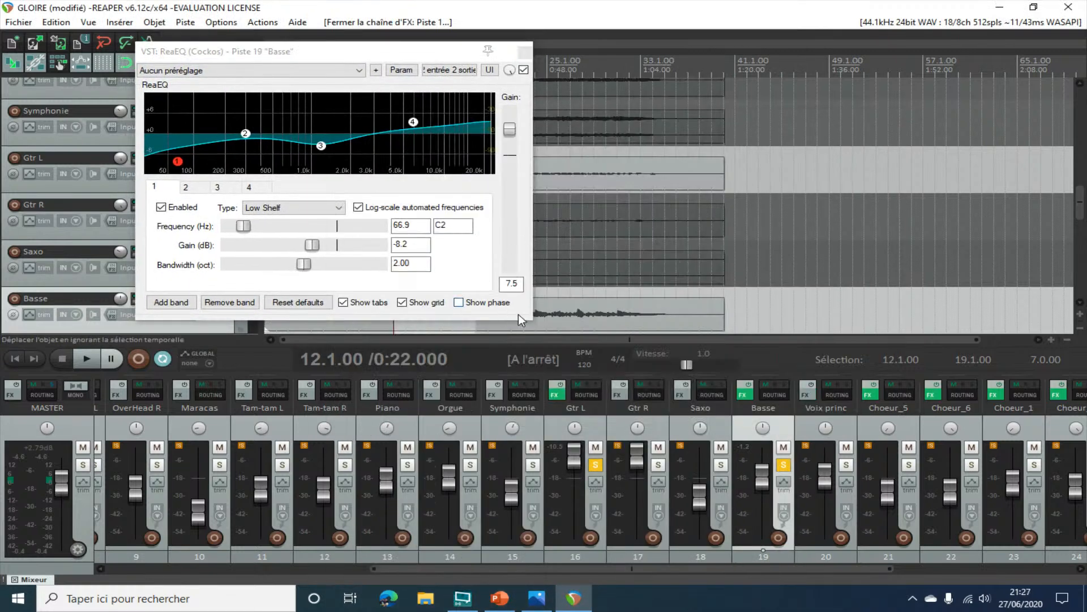
drag(536, 323, 747, 495)
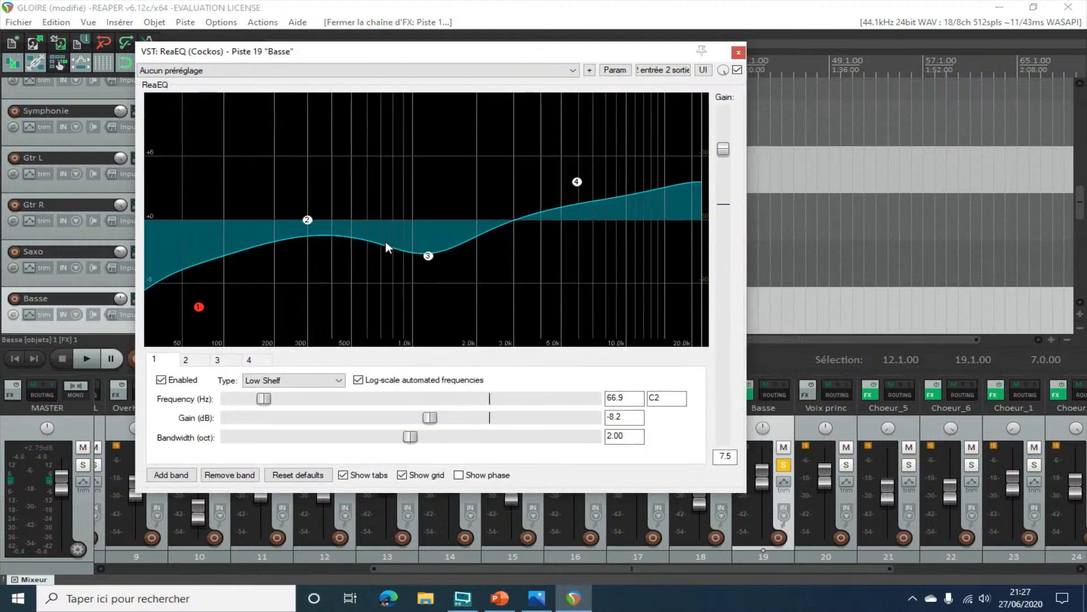
- Bring Basse's band 3 to about 0 dB, set high shelf band 4 to 0.3 dB at 6469.3 Hz, and start playback
drag(428, 260, 417, 226)
drag(577, 184, 585, 218)
key(space)
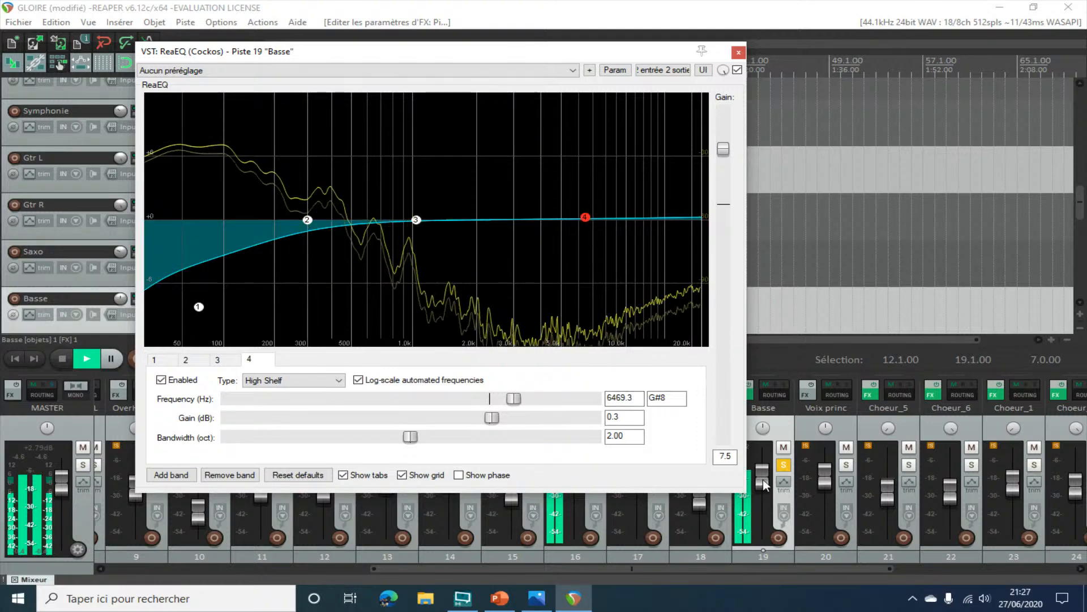
- Lower the Basse track's volume while the loop plays, raise it back slightly and stop playback
drag(762, 480, 762, 486)
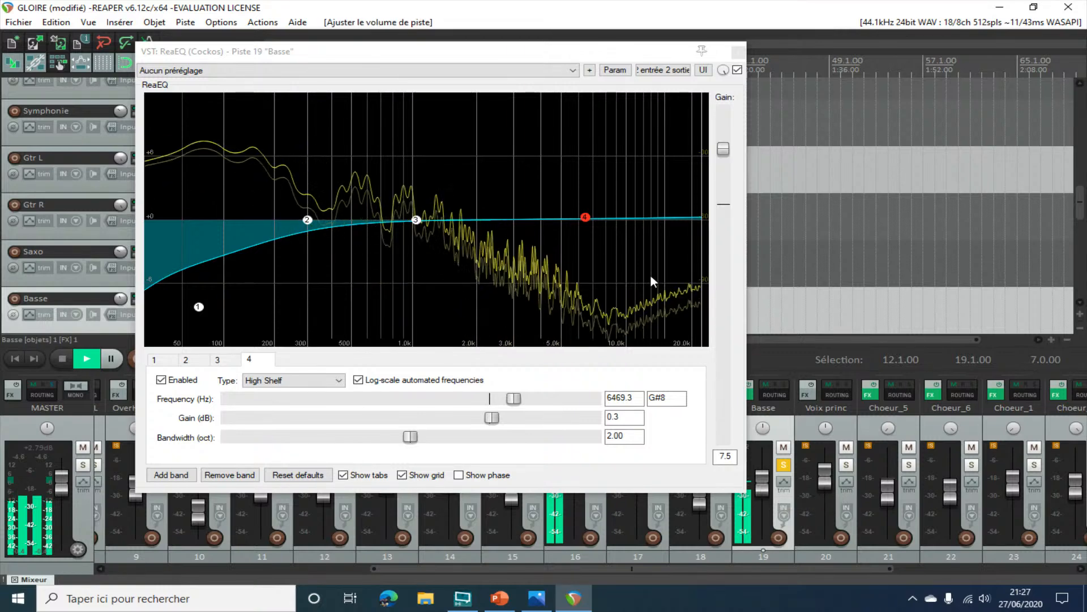
mouse_move(765, 486)
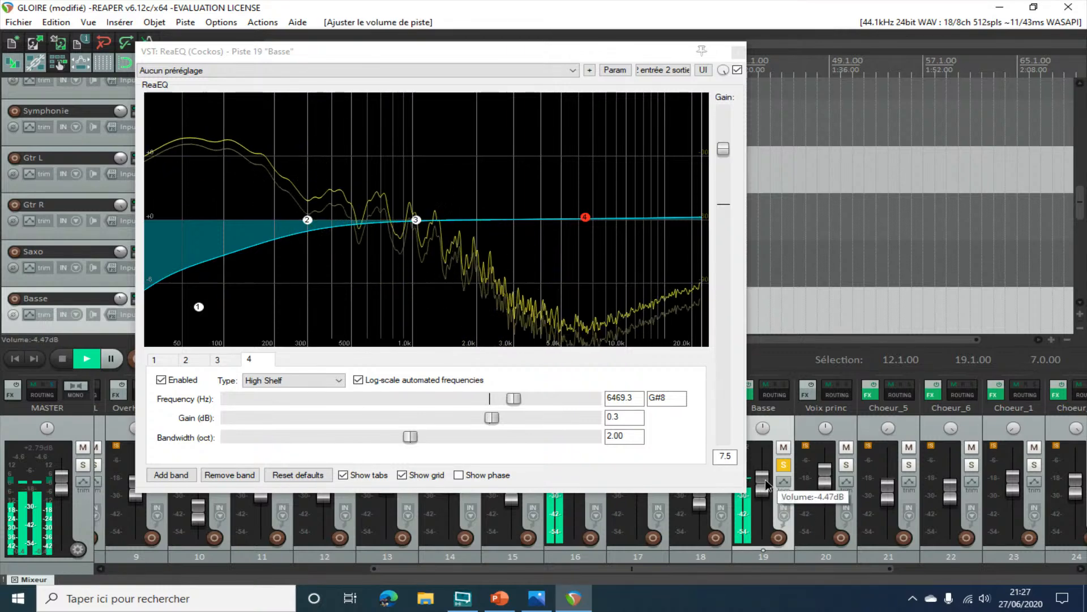
drag(765, 481, 766, 478)
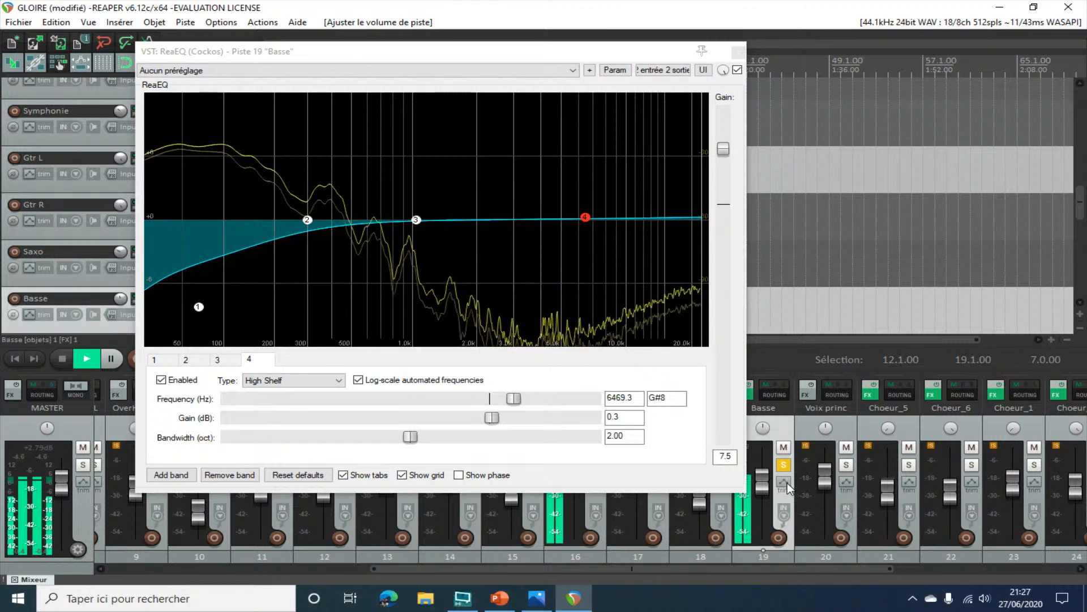
key(space)
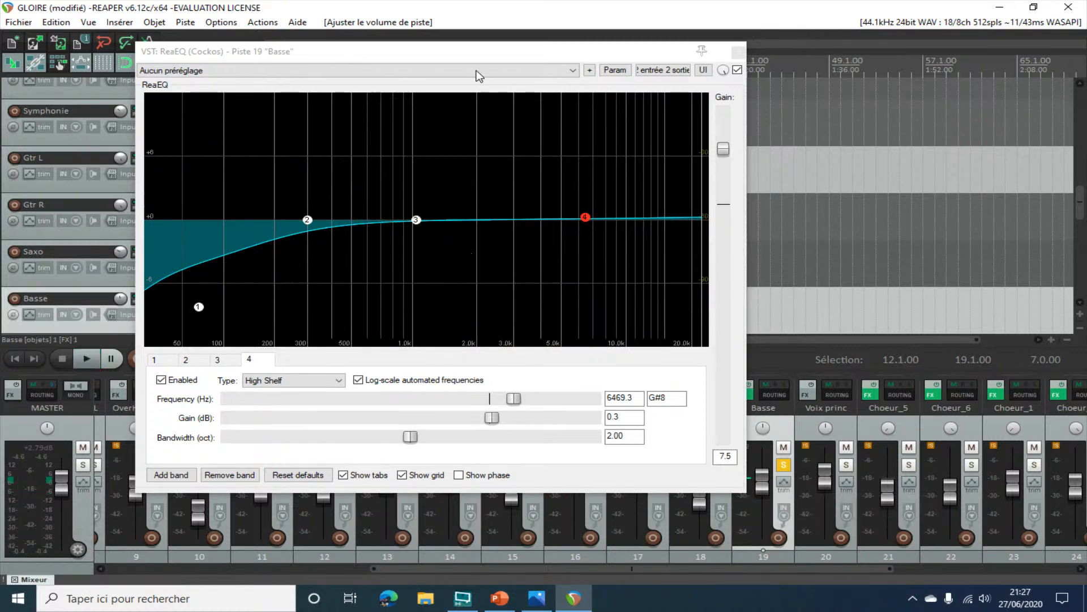
- Close Basse's ReaEQ window and open the Gtr L track's effects chain
drag(441, 53, 261, 126)
click(598, 432)
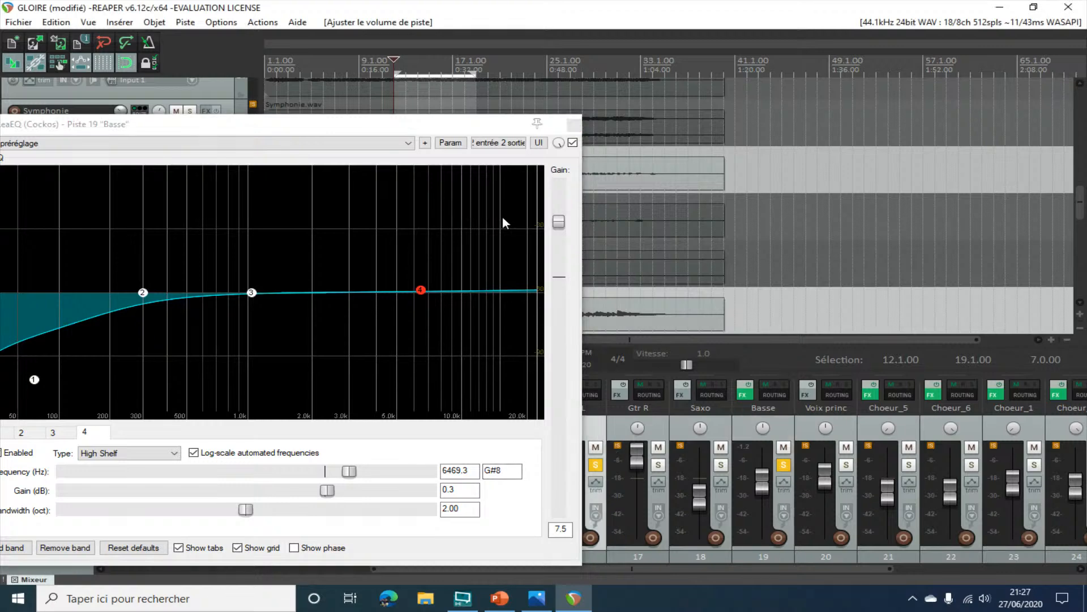
click(574, 125)
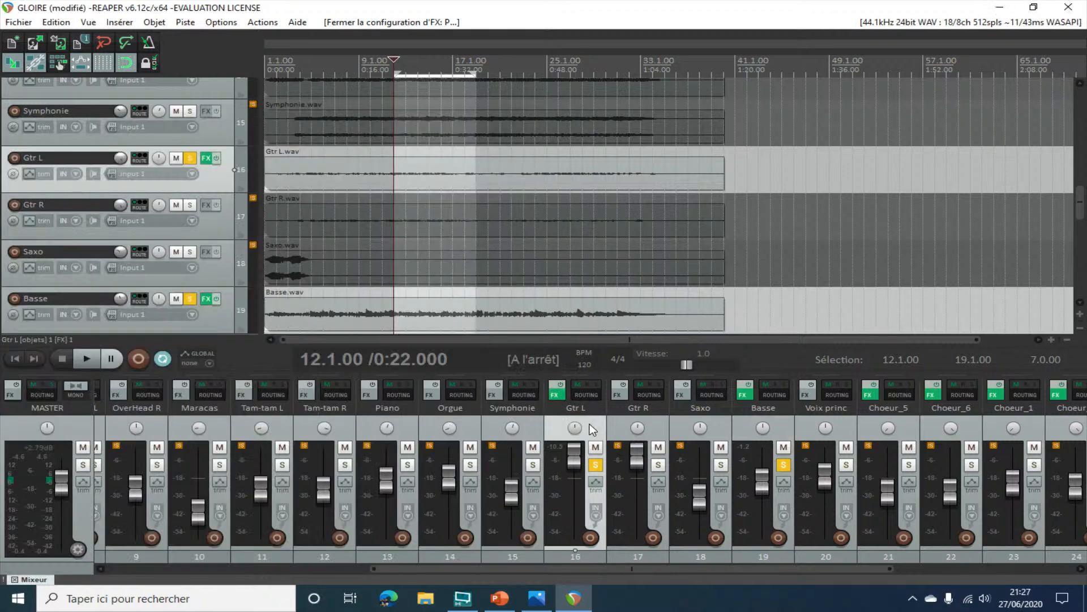
click(562, 395)
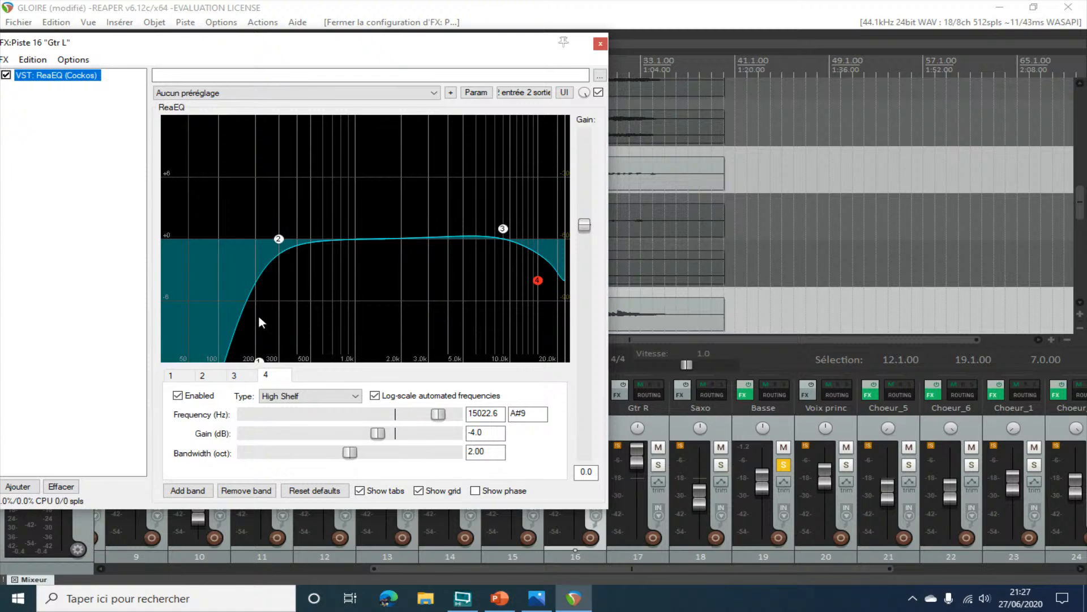
- Unsolo Basse and boost Gtr L's low shelf band 1 to 10.8 dB at 428.6 Hz while listening to the guitar alone
drag(259, 362, 288, 148)
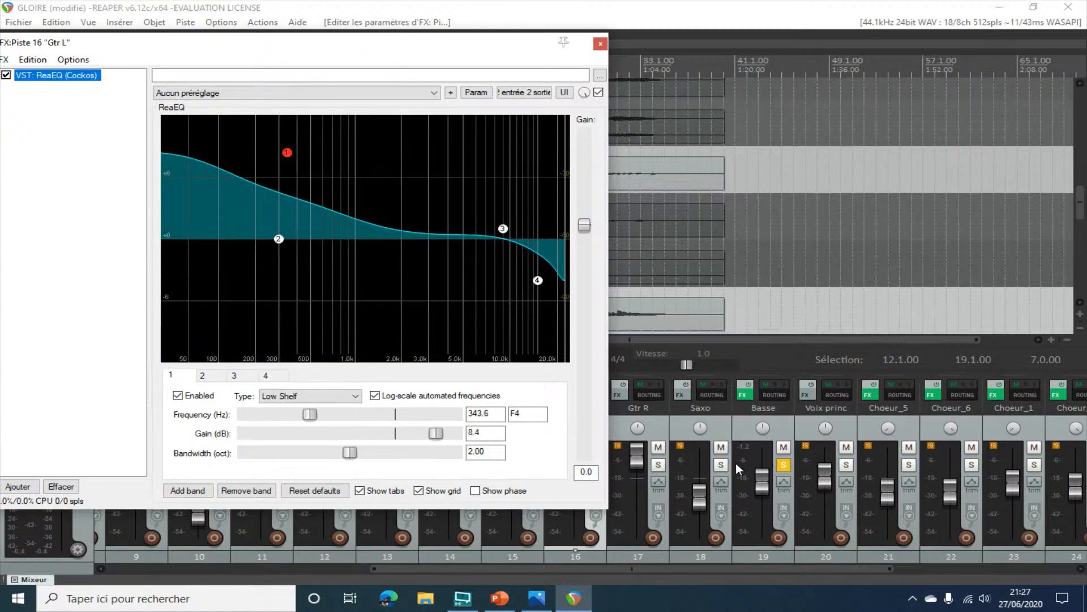
click(783, 464)
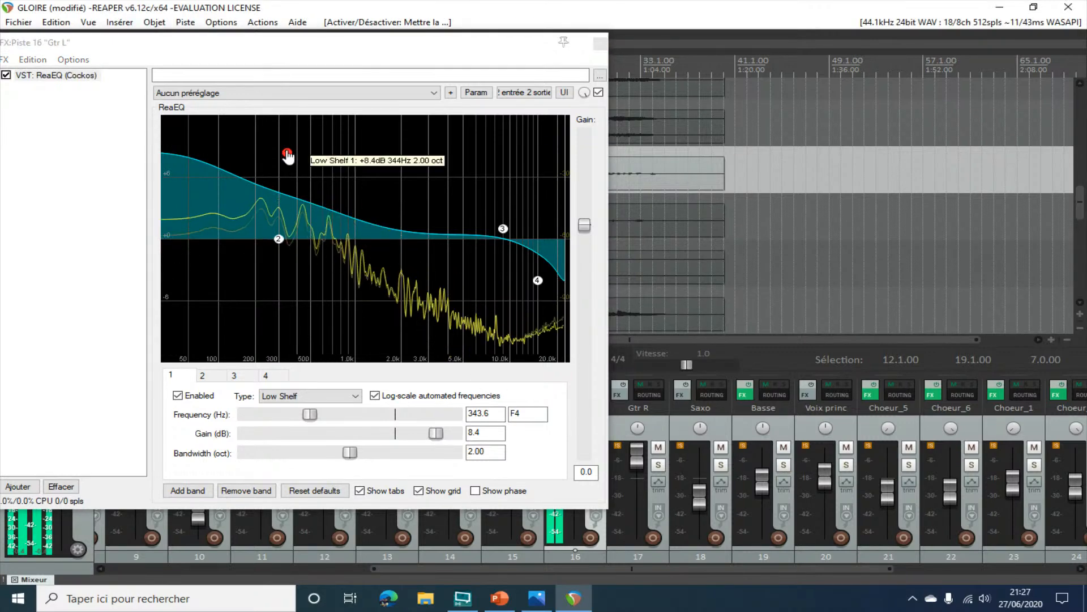
drag(287, 152, 301, 135)
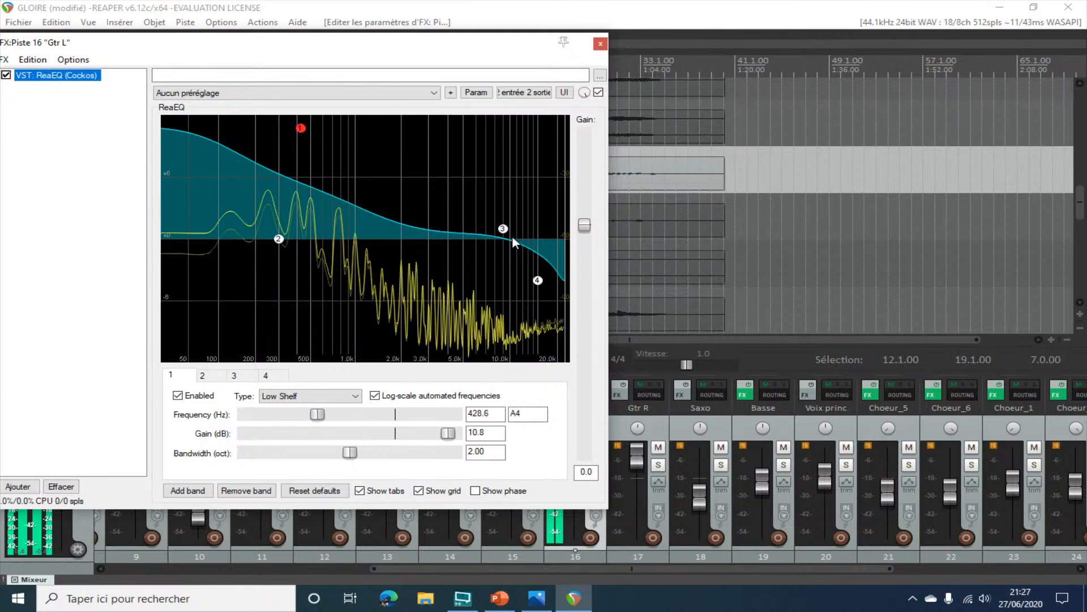
click(508, 235)
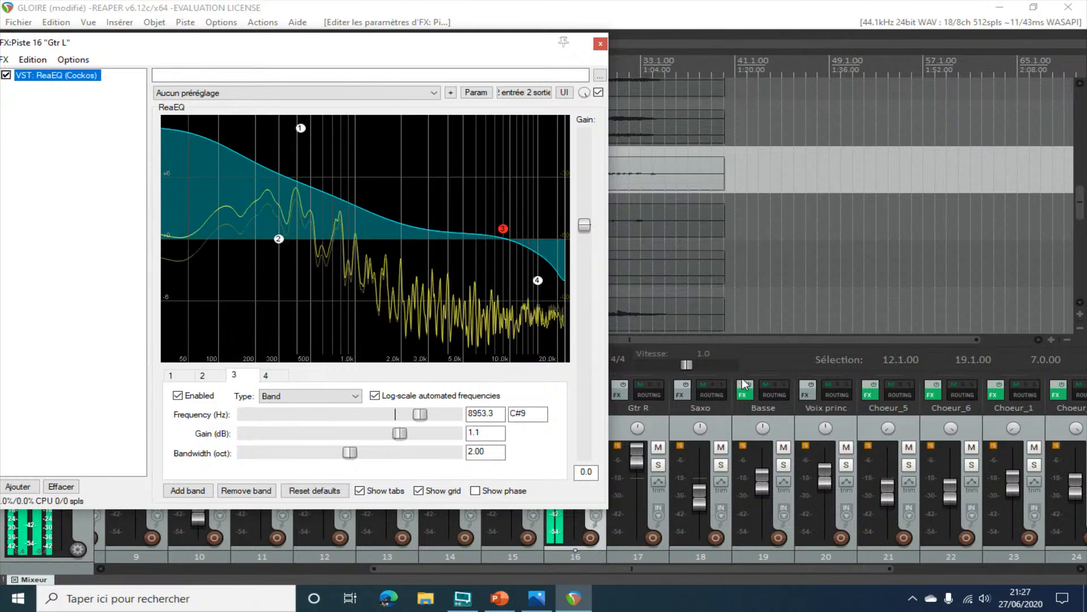
- Solo Basse again and lower Gtr L's ReaEQ output gain to -5.6 dB while comparing both tracks in playback
click(784, 465)
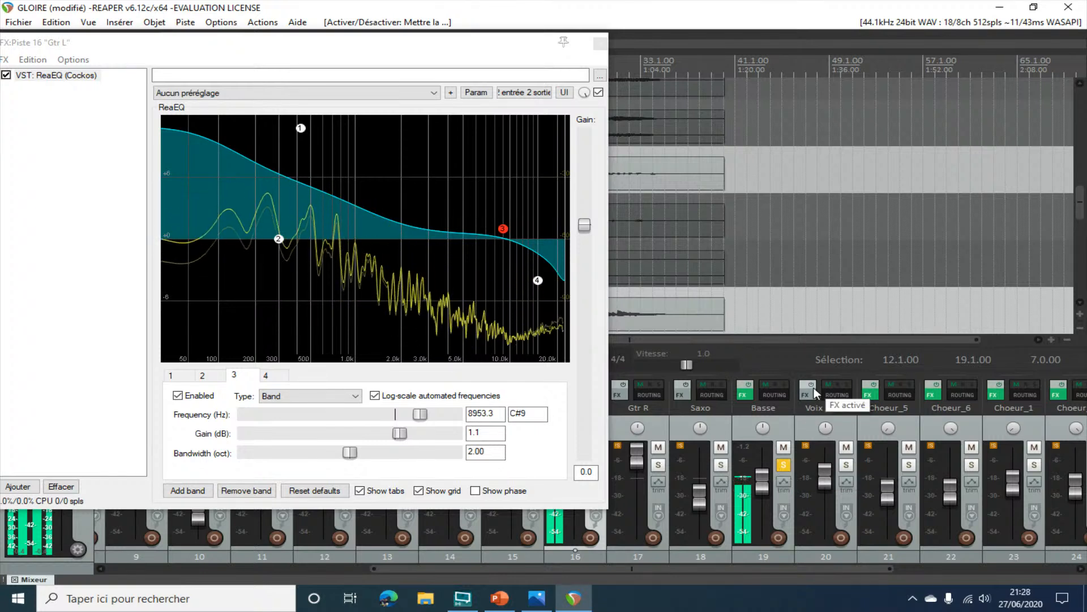
drag(585, 225, 583, 256)
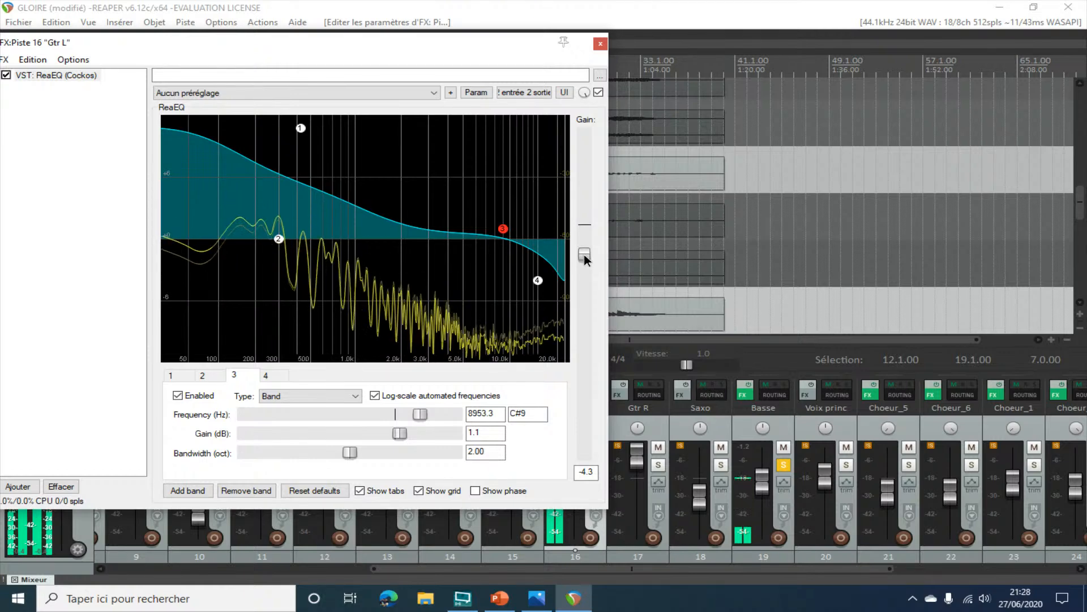
drag(584, 255, 585, 264)
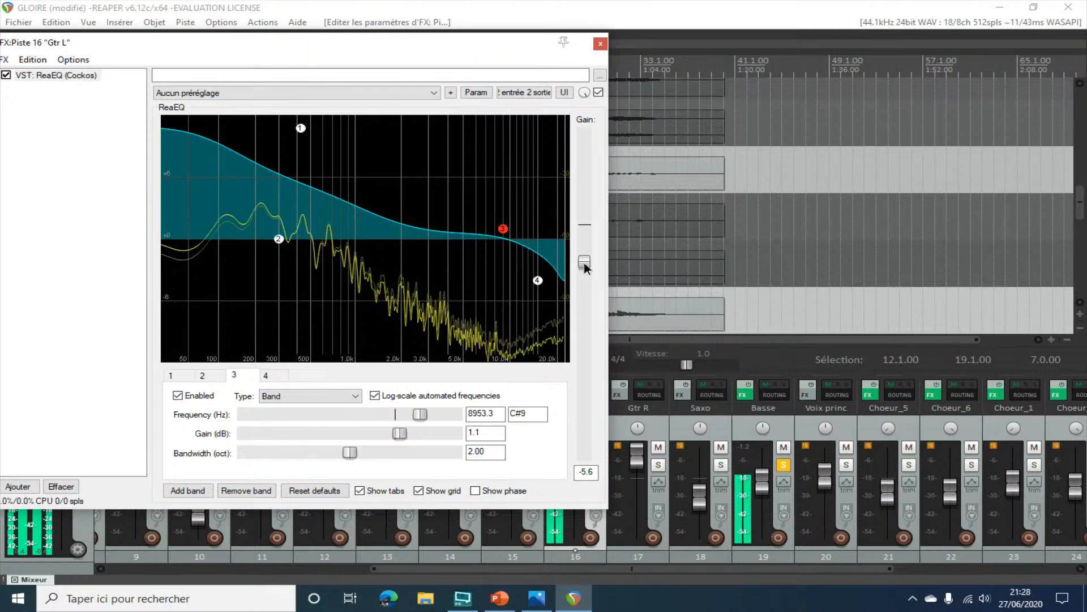
key(space)
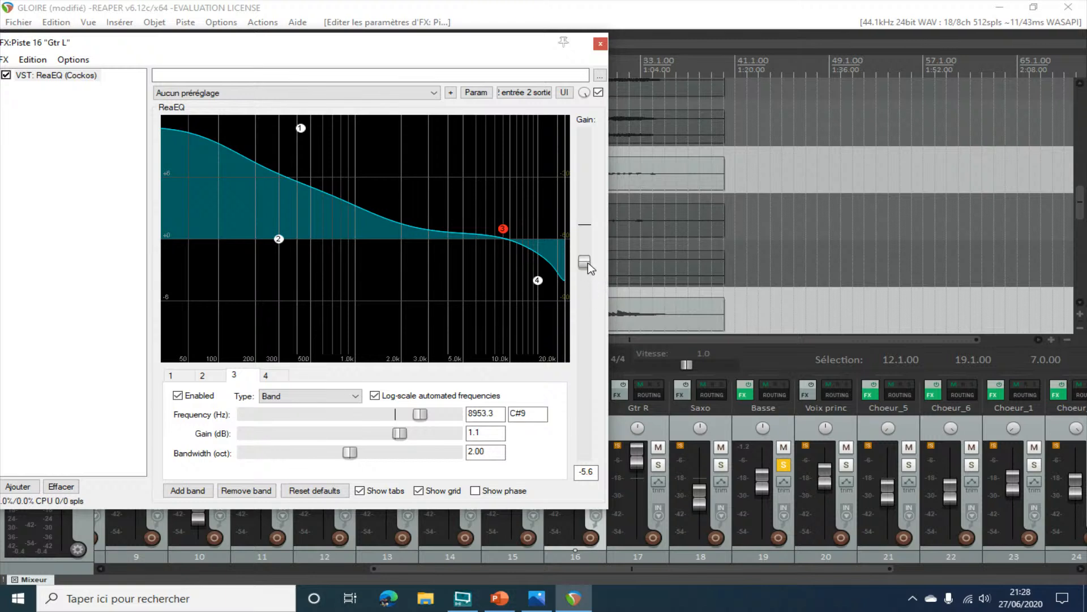
key(space)
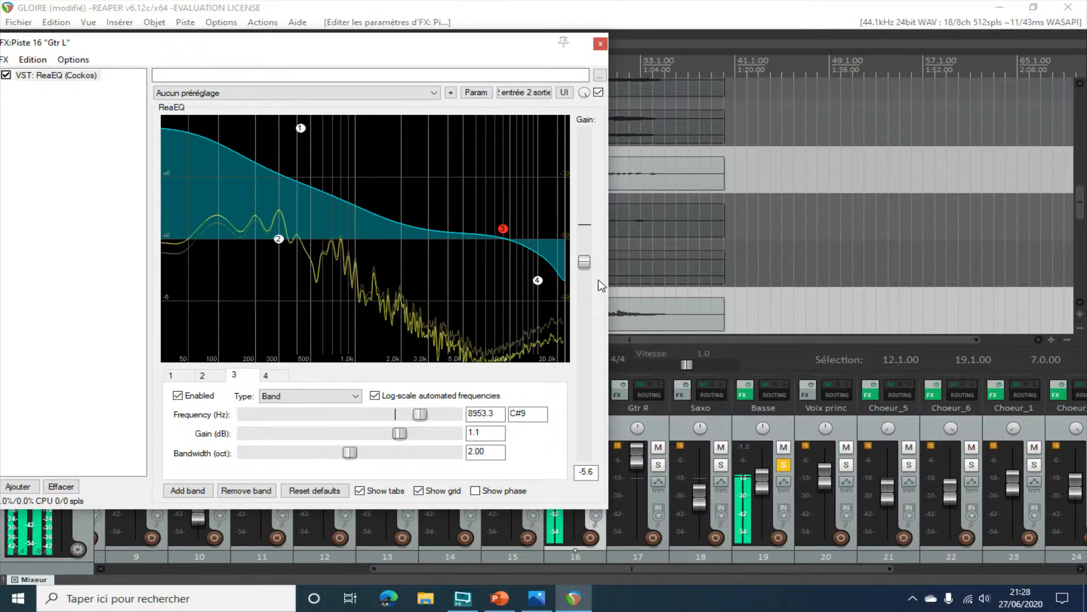
- Reduce Gtr L's ReaEQ output gain further to -7.4 dB, stopping and restarting playback to compare the levels
drag(585, 264, 585, 268)
key(space)
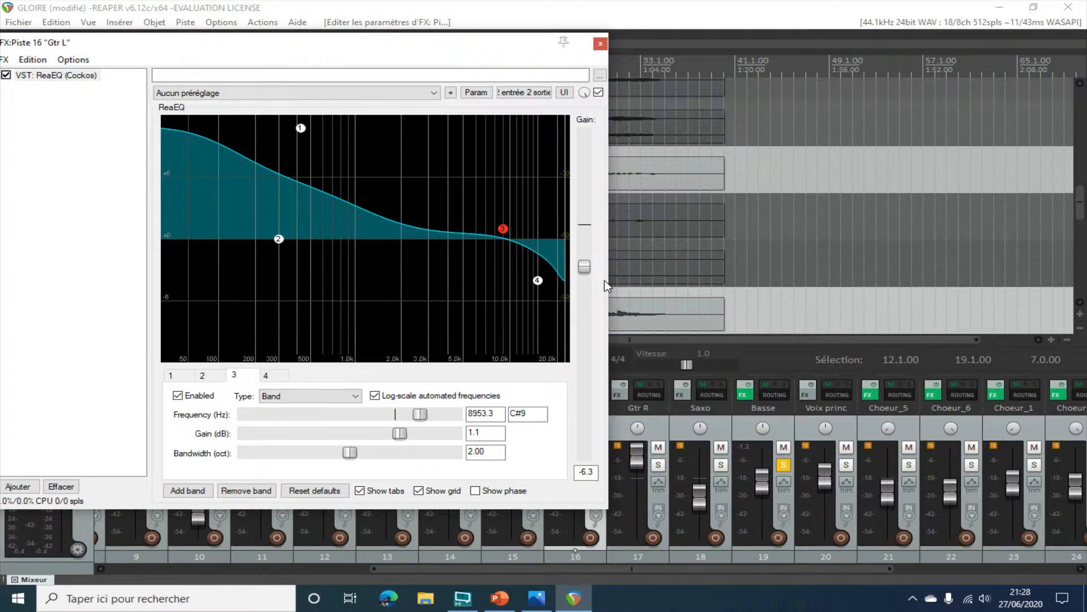
key(space)
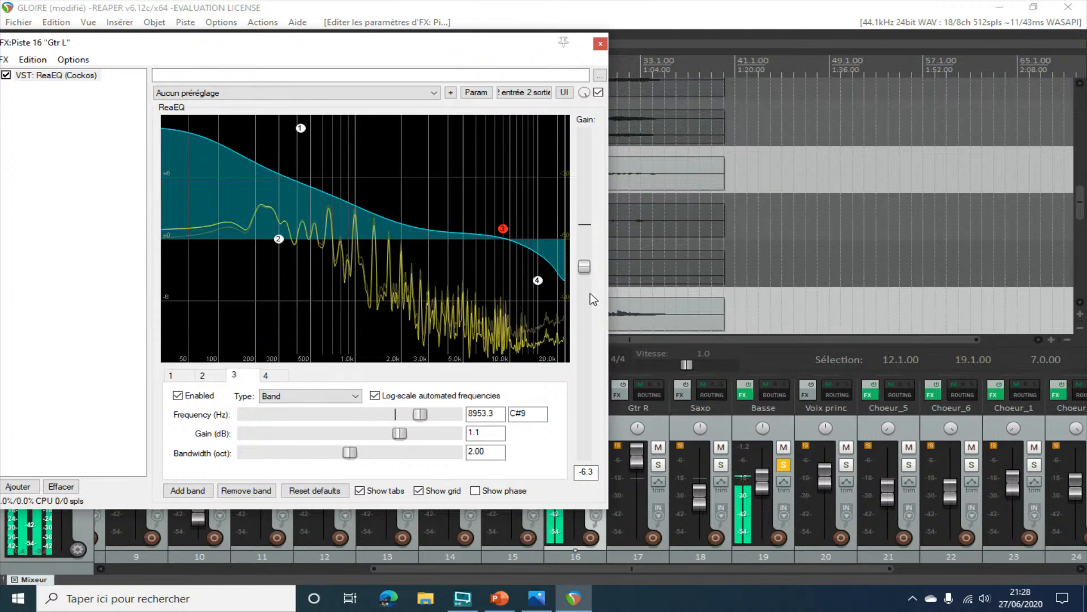
drag(585, 267, 585, 274)
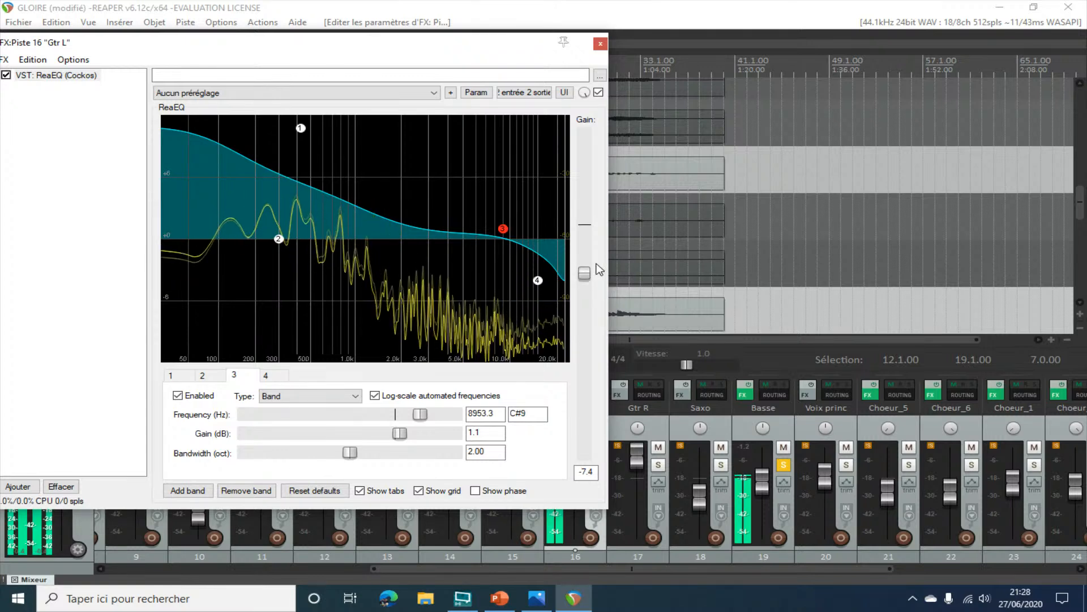
key(space)
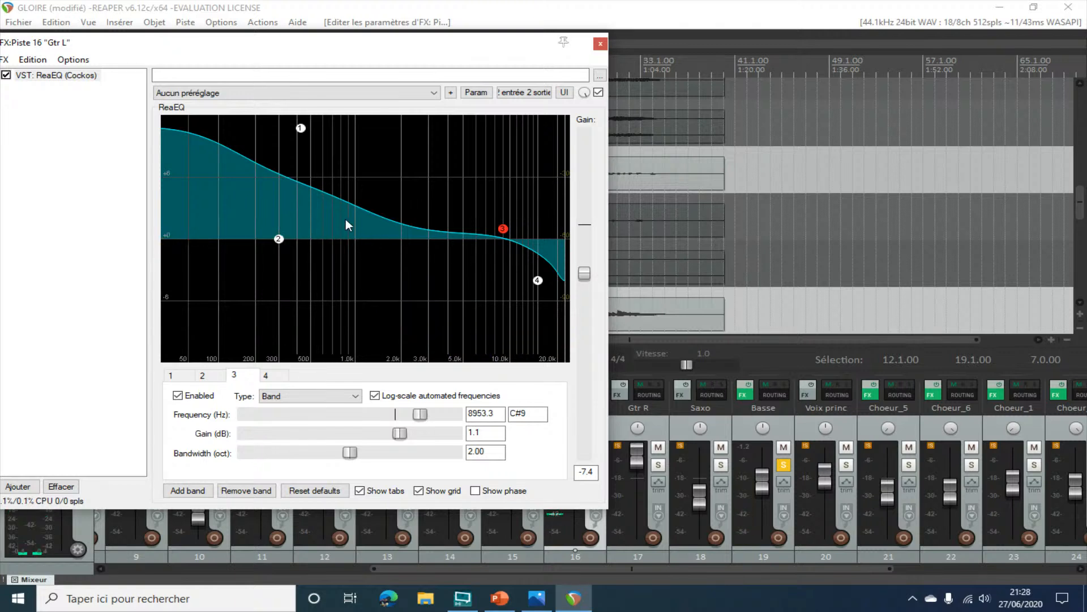
key(space)
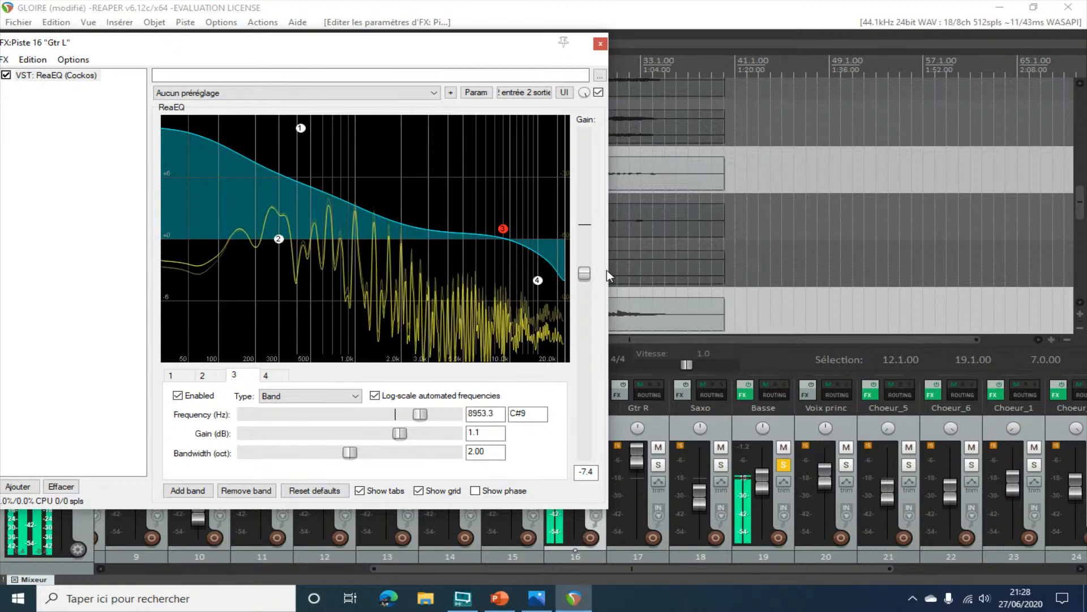
- Lower Gtr L's ReaEQ output gain to -12.8 dB and listen to the boosted guitar against the bass
drag(586, 277, 583, 307)
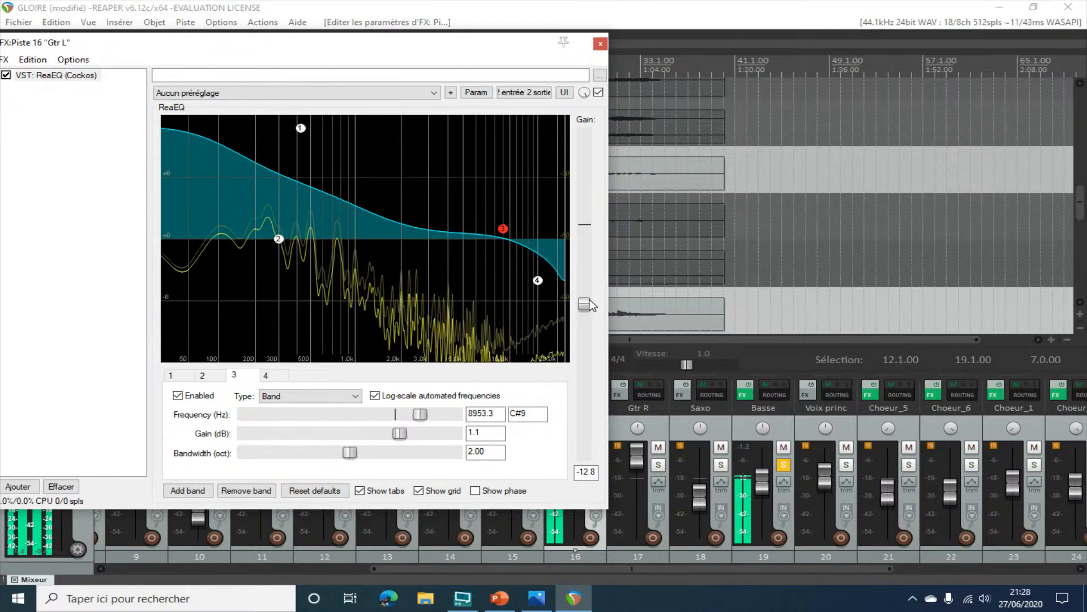
key(space)
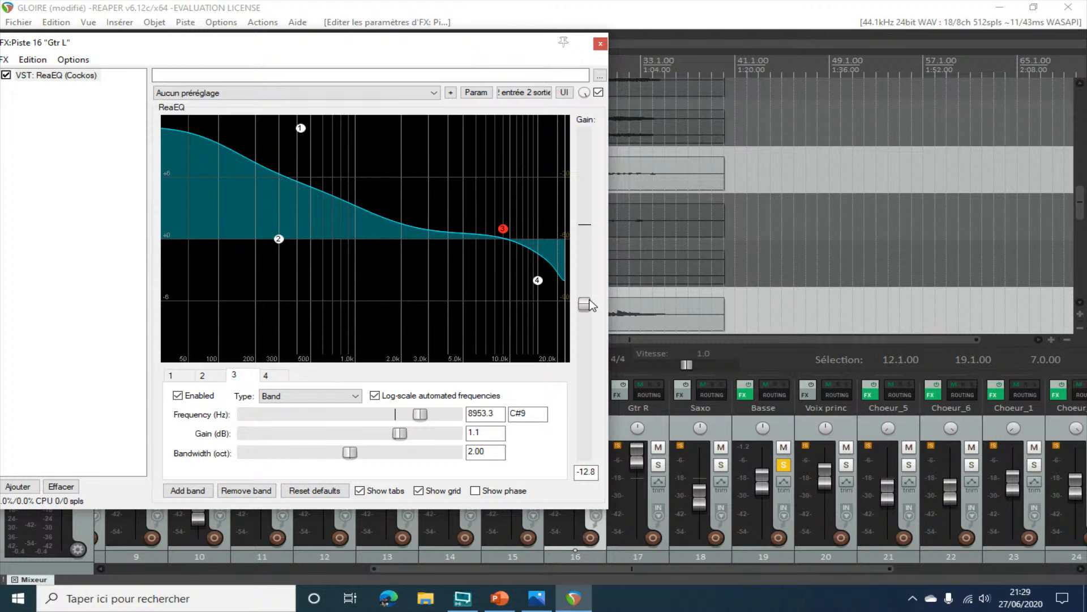
key(space)
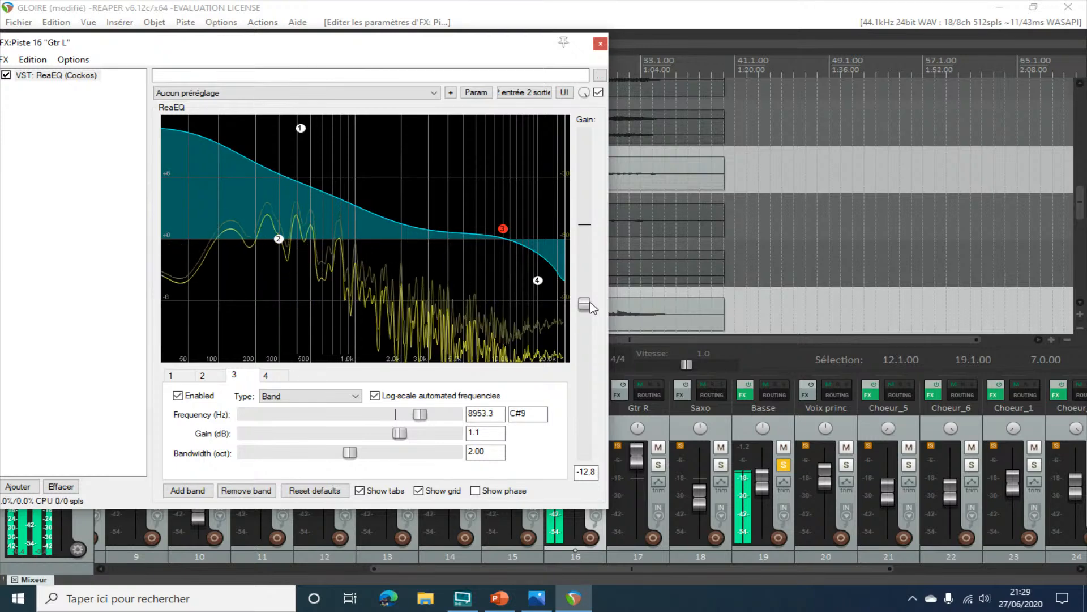
key(space)
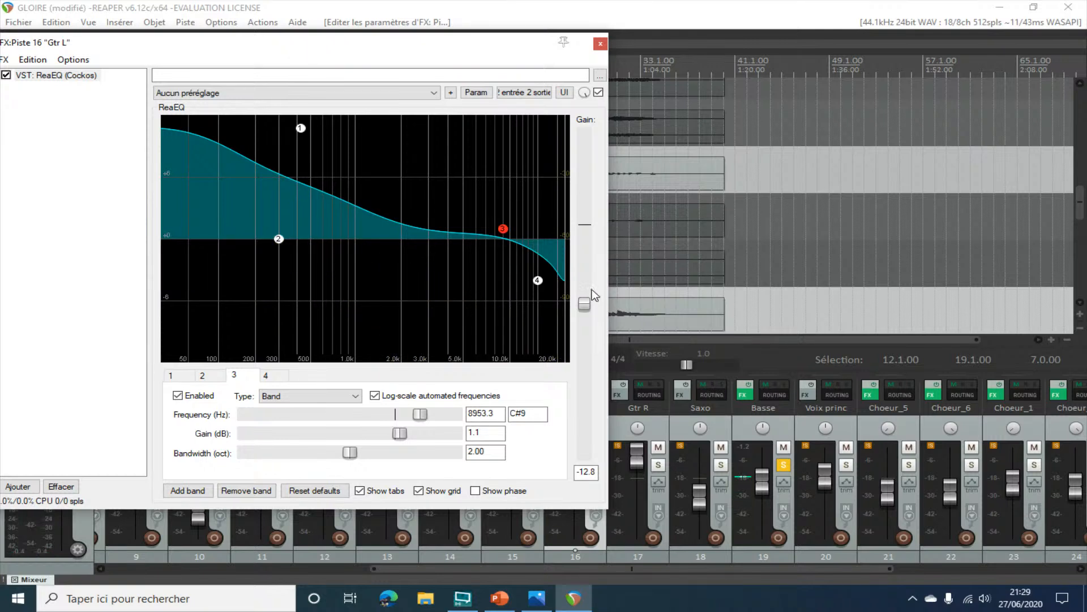
- Set Gtr L's ReaEQ output gain to -0.1 dB and cut low shelf band 1 to -inf at 398.3 Hz during playback
drag(584, 302, 587, 226)
key(space)
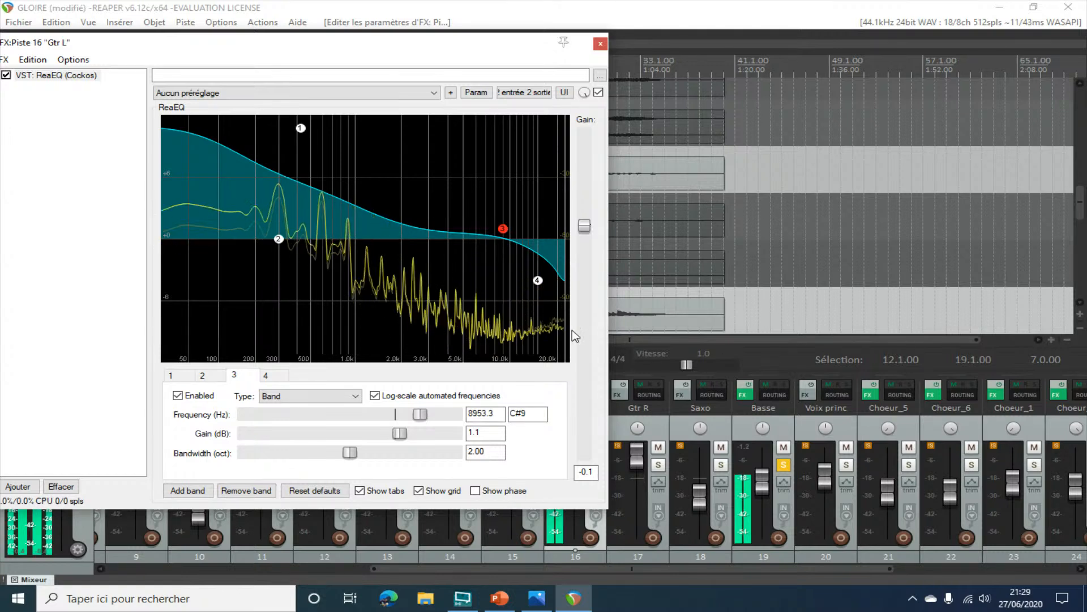
drag(301, 128, 294, 376)
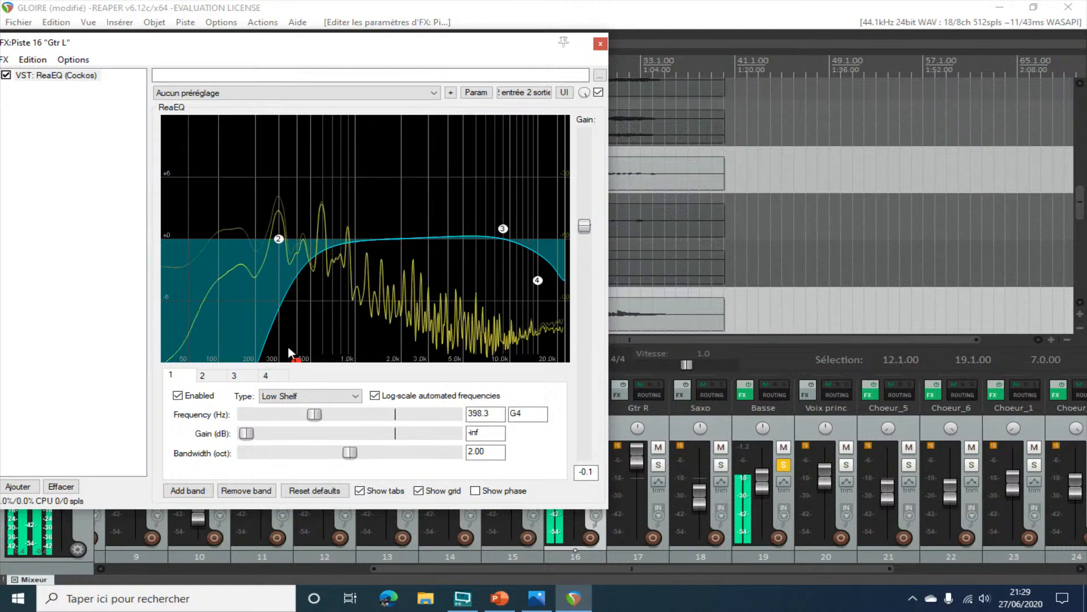
key(space)
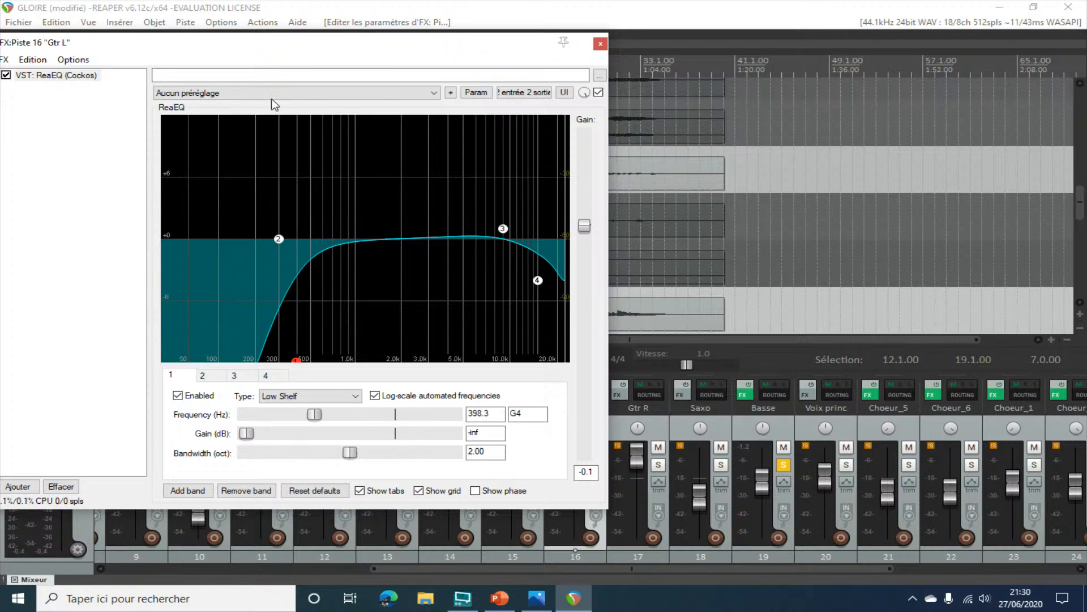
- Move the Gtr L effects window clear of the track controls and close it
drag(263, 46, 427, 83)
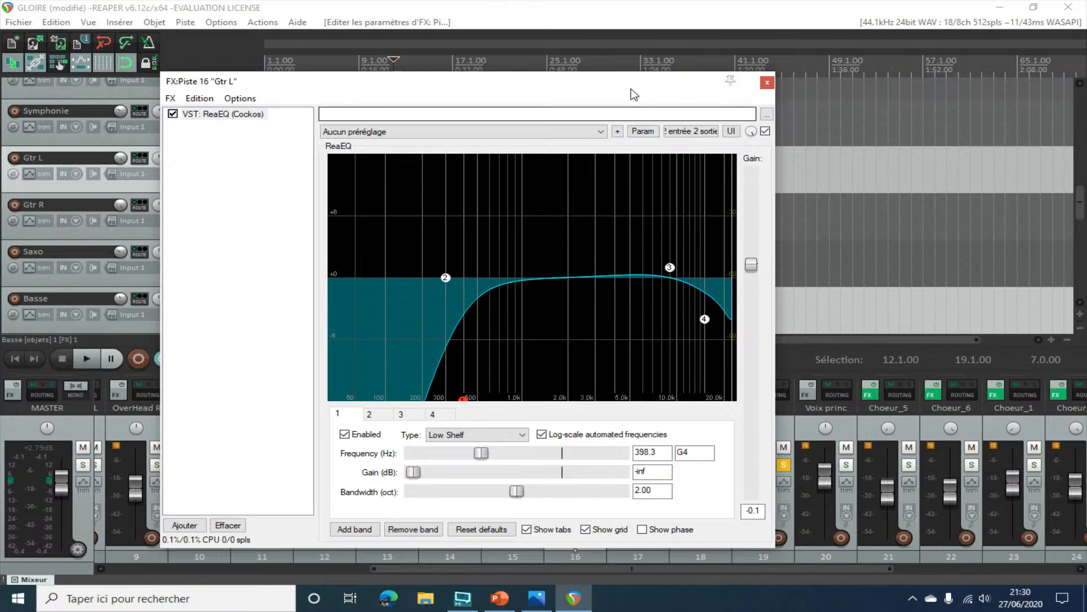
drag(625, 81, 655, 80)
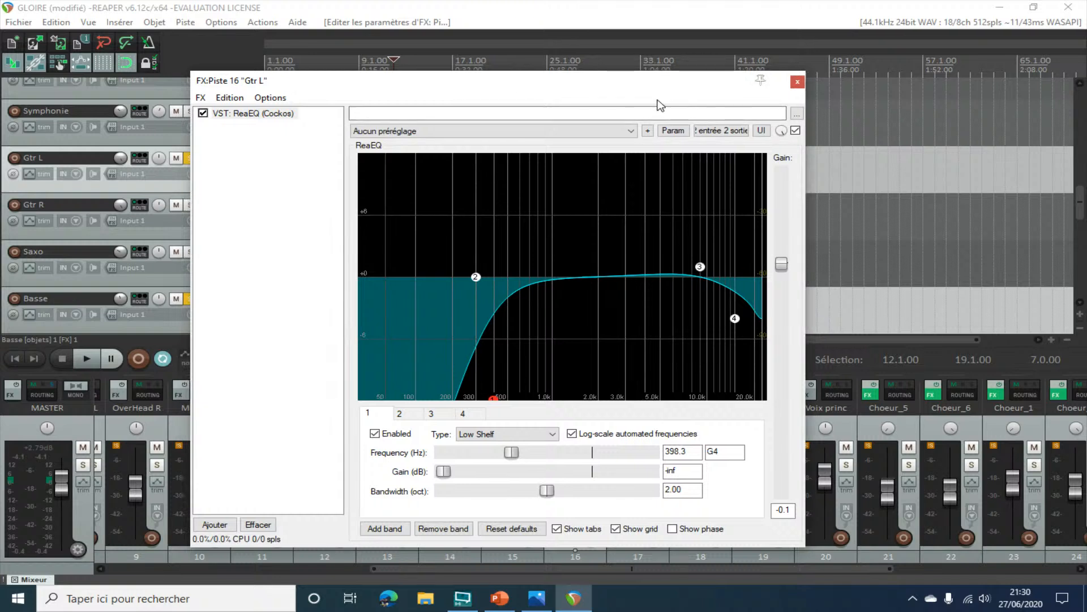
drag(460, 80, 503, 86)
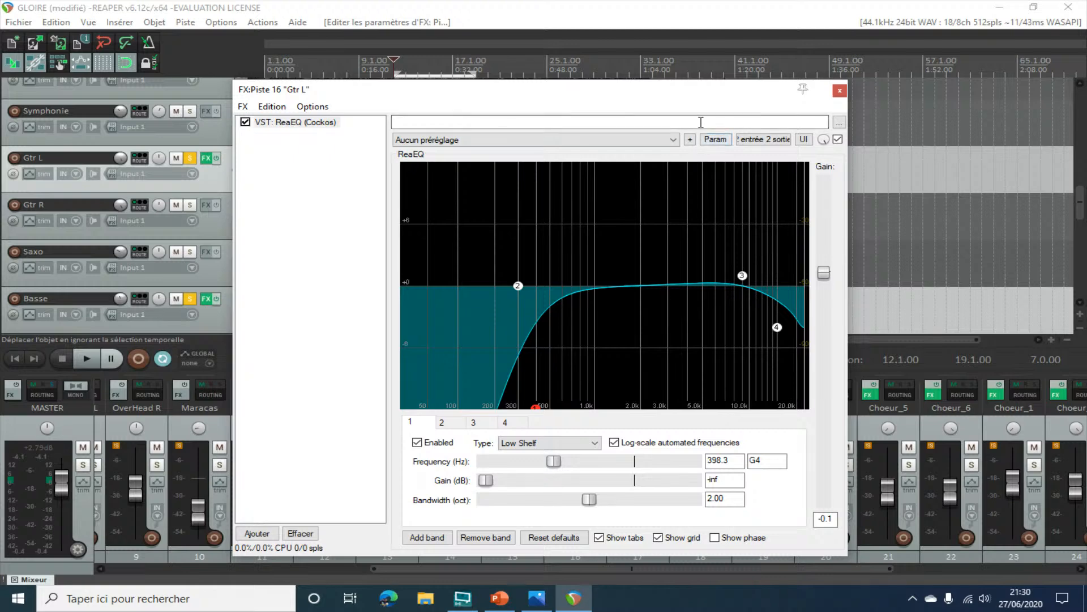
click(840, 92)
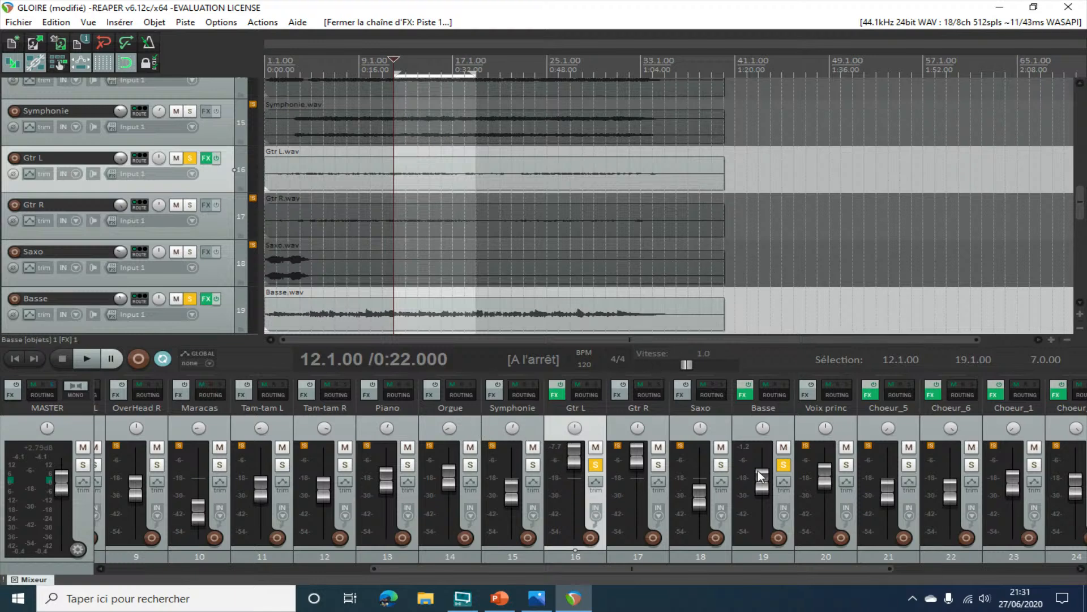
- Unsolo the Basse and Gtr L tracks and solo the Piano track
click(783, 464)
click(595, 465)
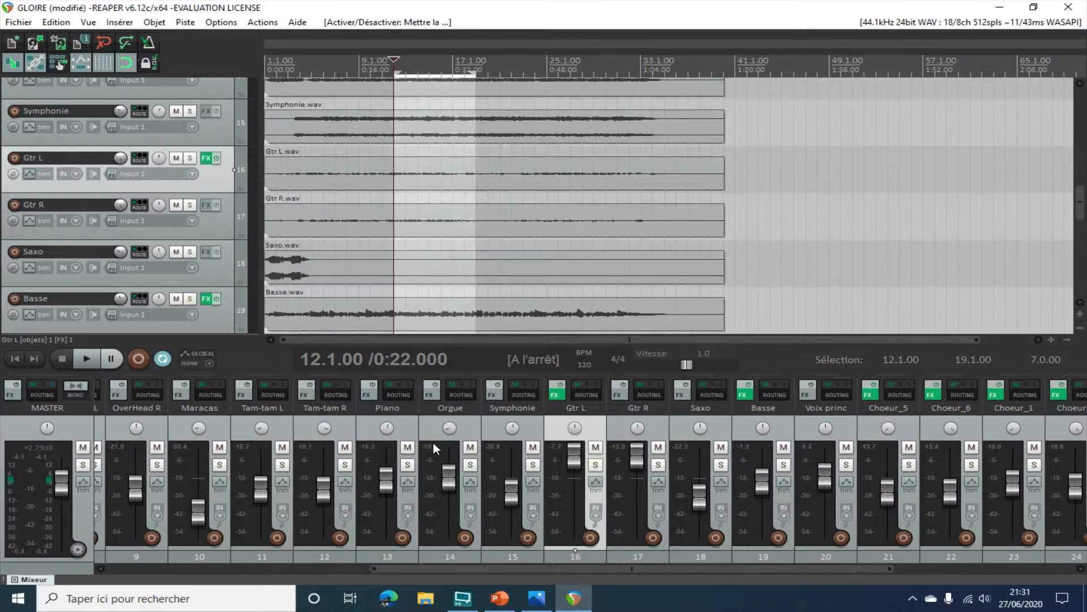
click(407, 464)
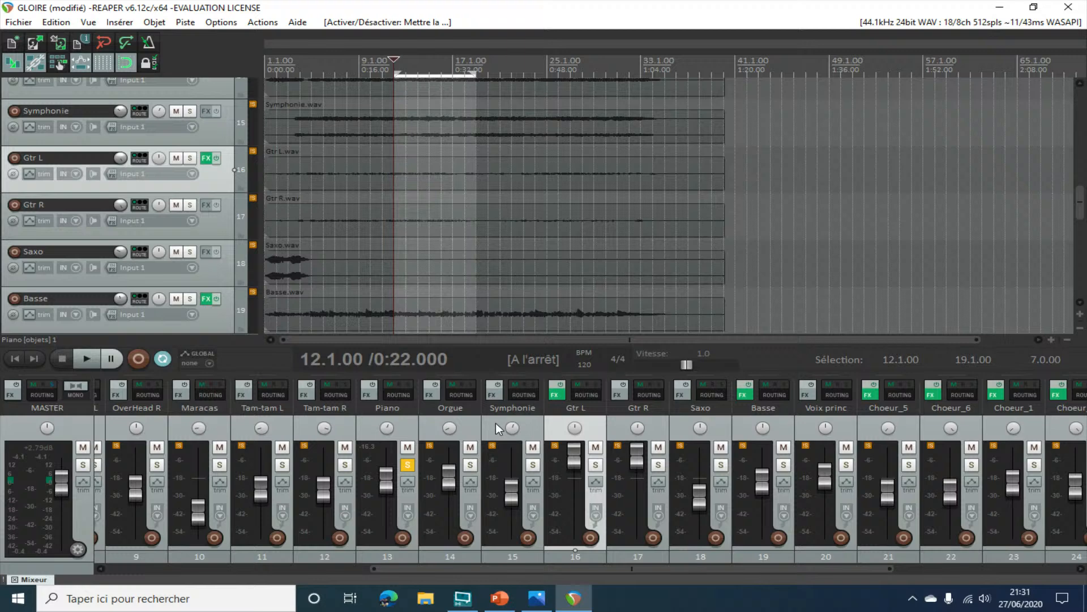
- Solo the Orgue track together with the Piano and play the selected passage to hear both
click(475, 464)
key(space)
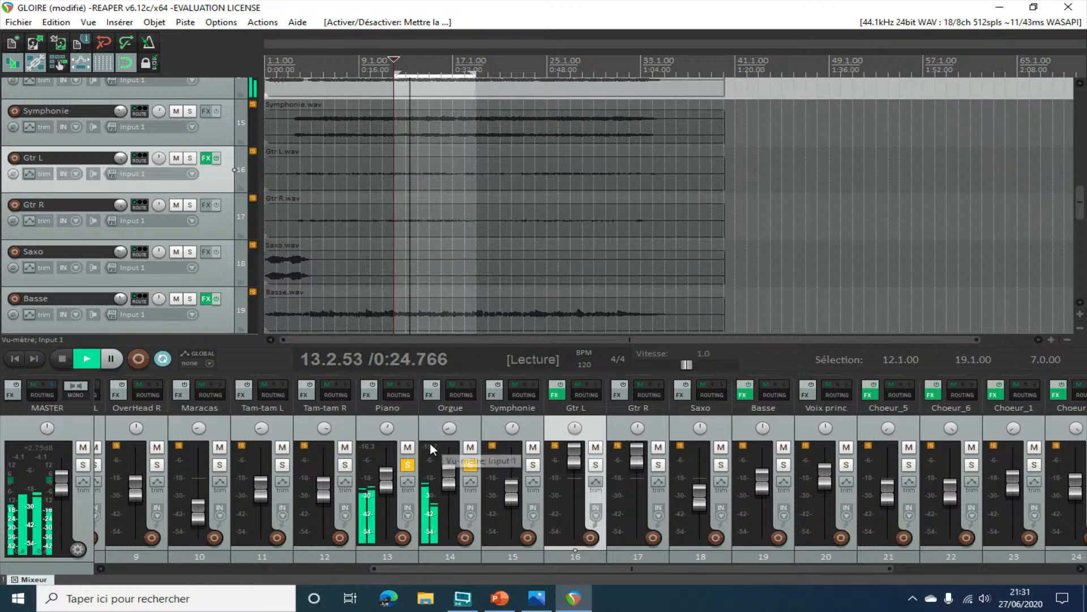
key(space)
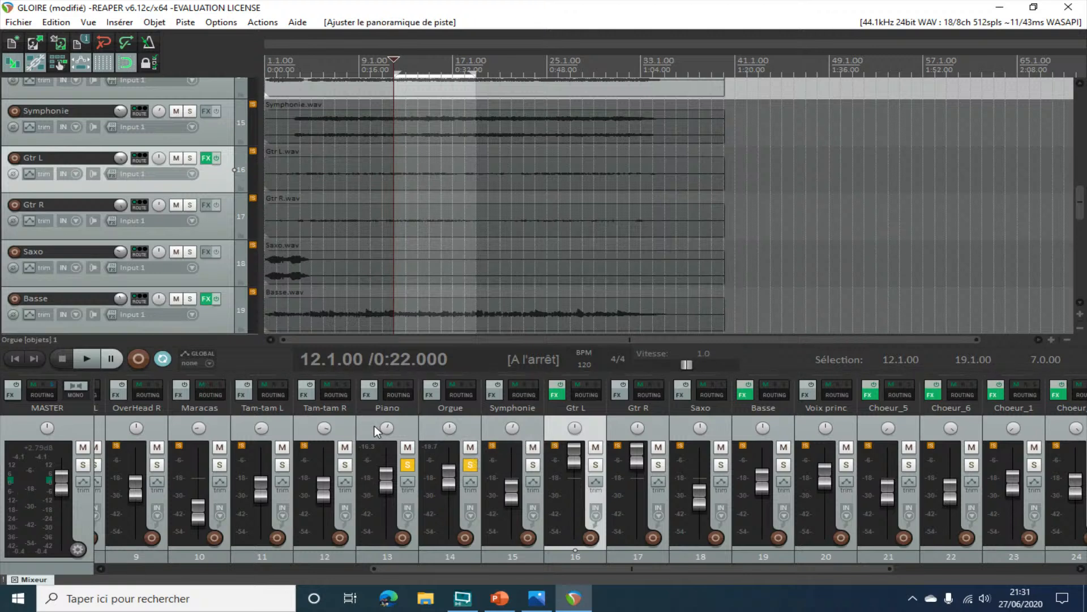
drag(385, 424, 389, 420)
click(432, 396)
key(Escape)
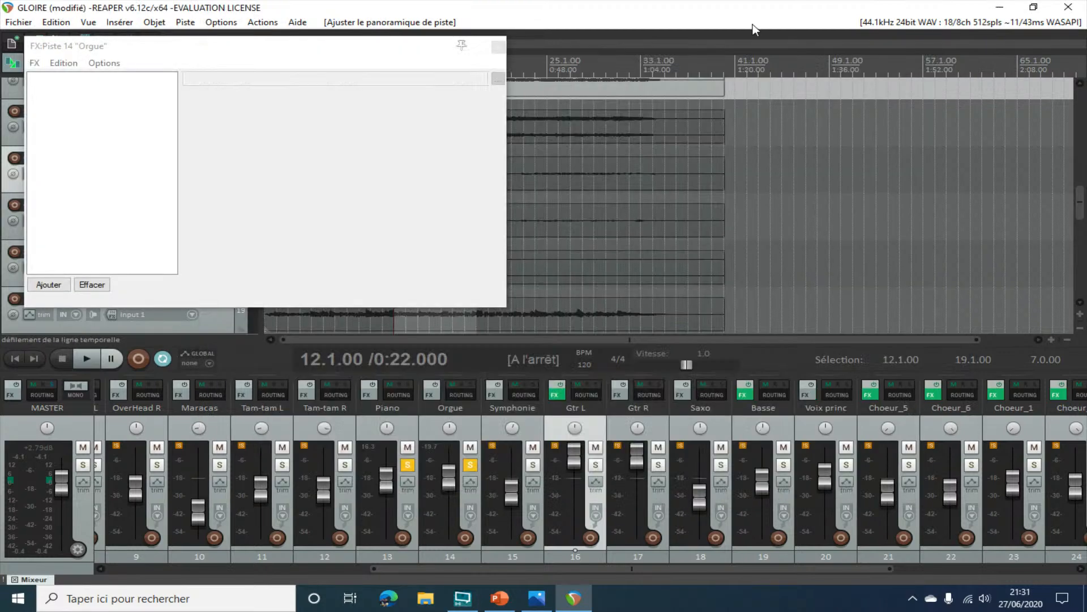
click(498, 48)
- Raise the Piano and Orgue track volumes during playback, setting Orgue to +2.39 dB, and stop
key(space)
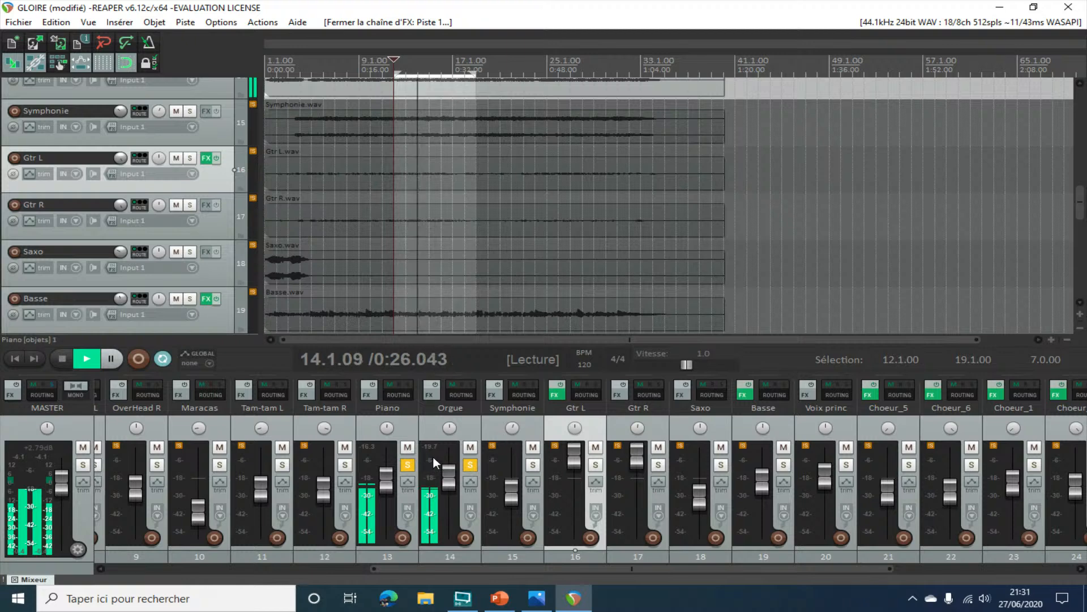
drag(386, 488, 450, 480)
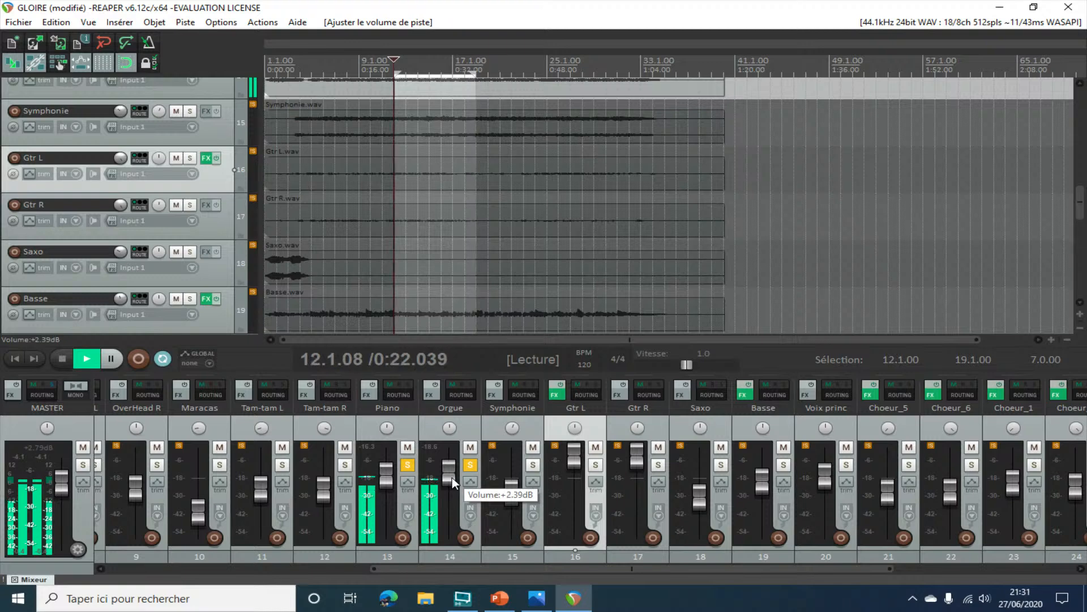
key(space)
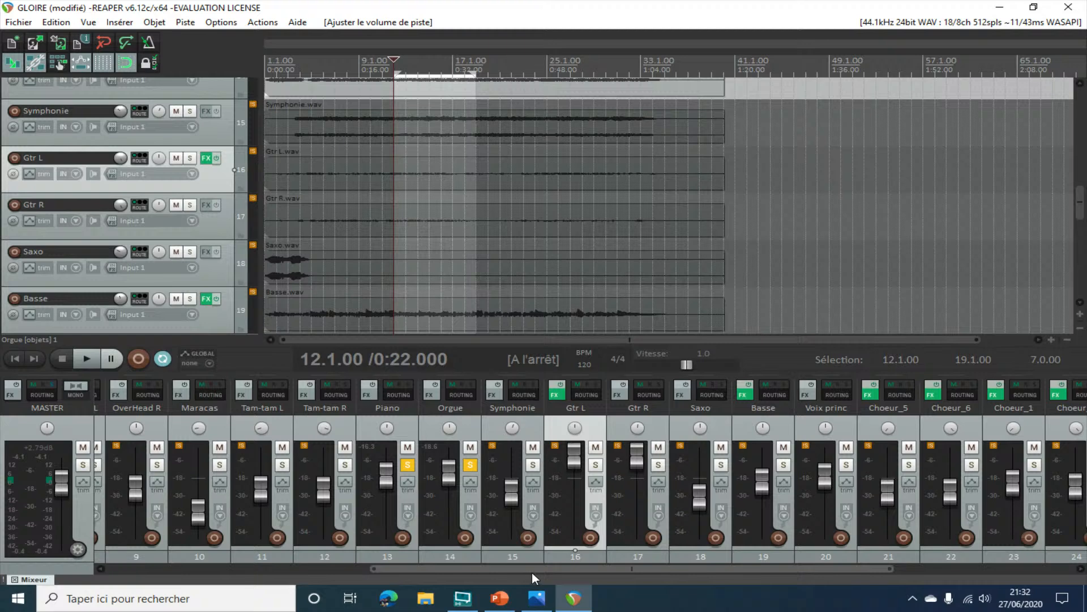
- Solo the Grosse caisse track in the mixer and clear its clipped peak indicator
drag(531, 571, 272, 564)
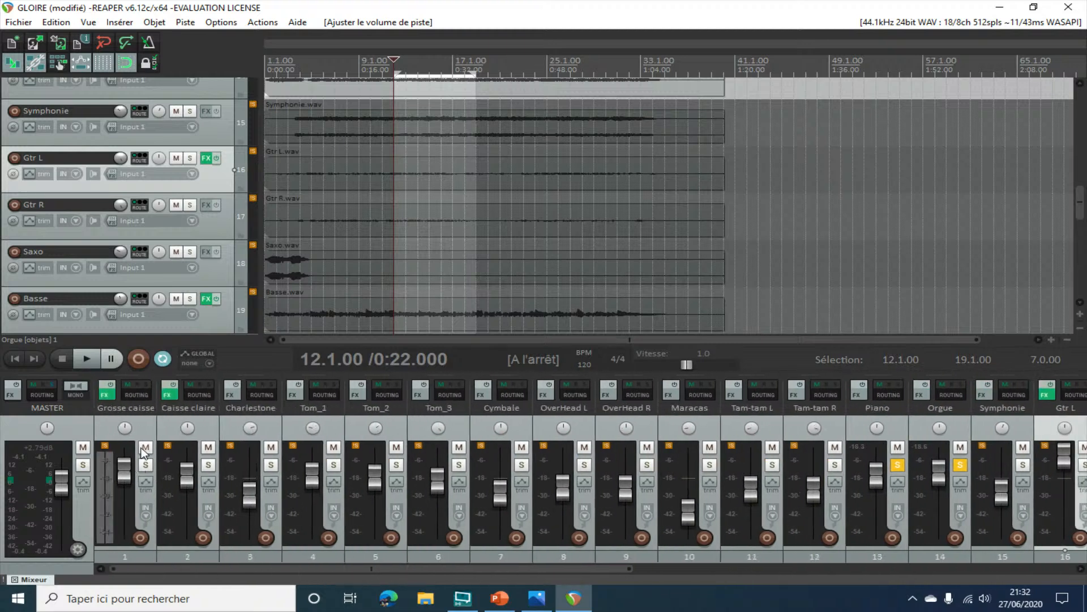
click(145, 465)
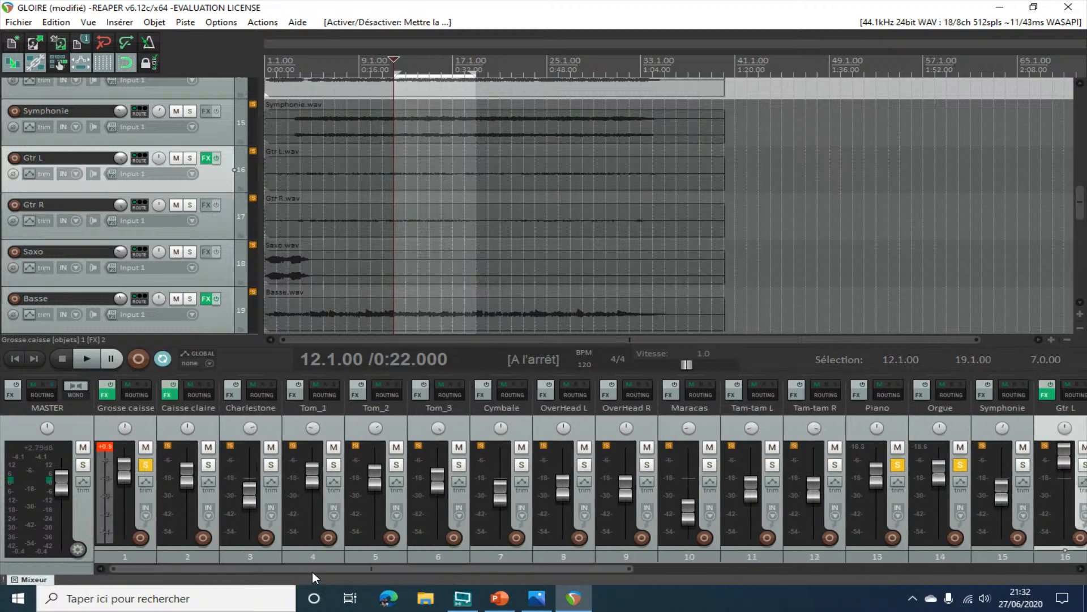
click(107, 448)
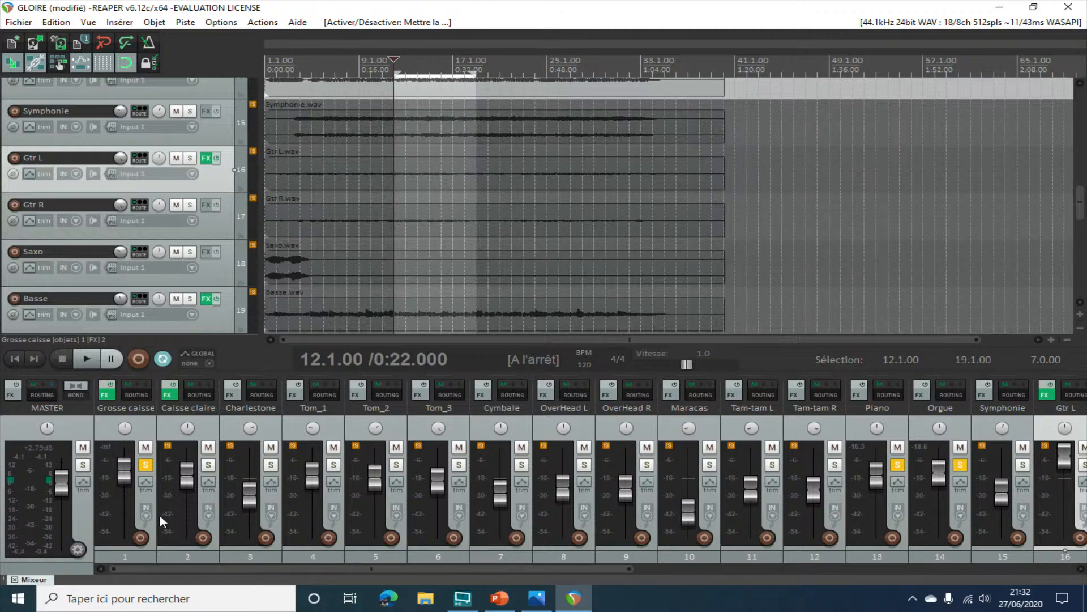
- Unsolo the Piano and Orgue tracks and solo the Saxo track
drag(277, 568, 552, 603)
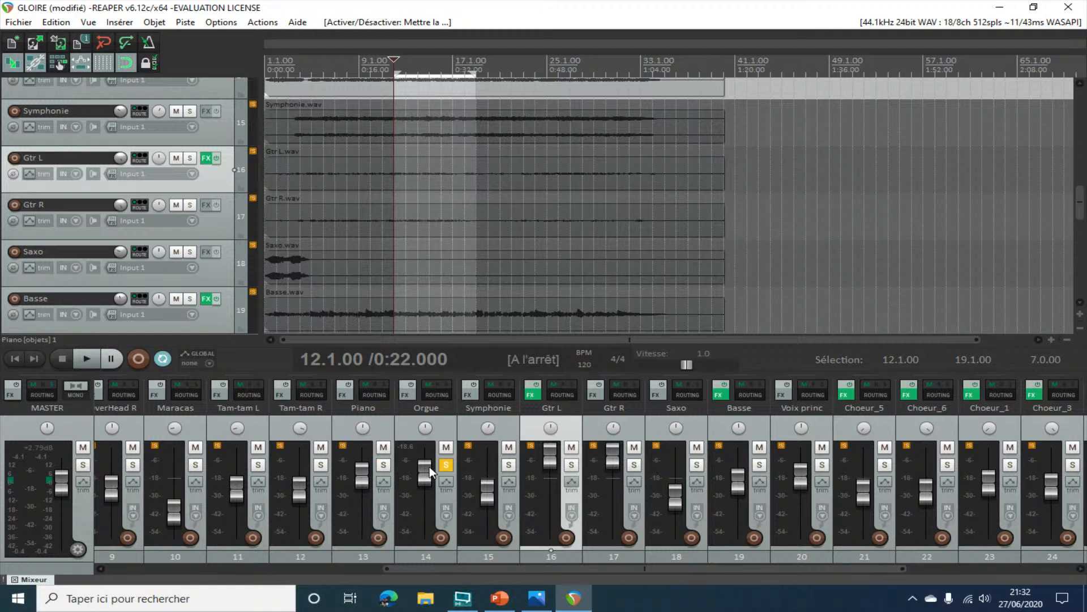
click(445, 465)
drag(482, 566, 561, 584)
click(547, 465)
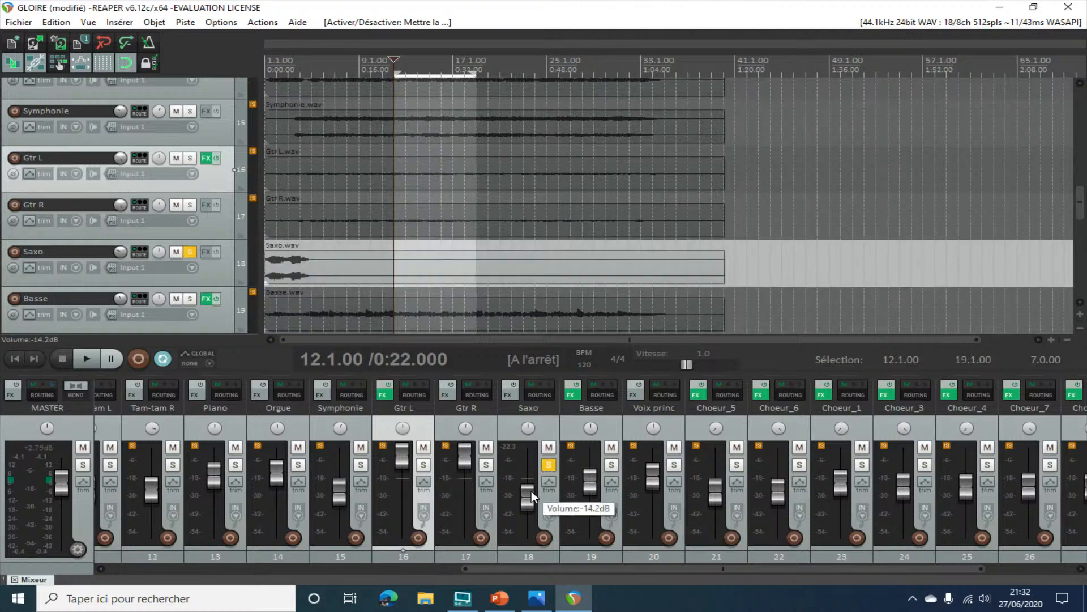
- Lower the Grosse caisse volume to -1.84 dB during playback and reset the master peak indicator
key(space)
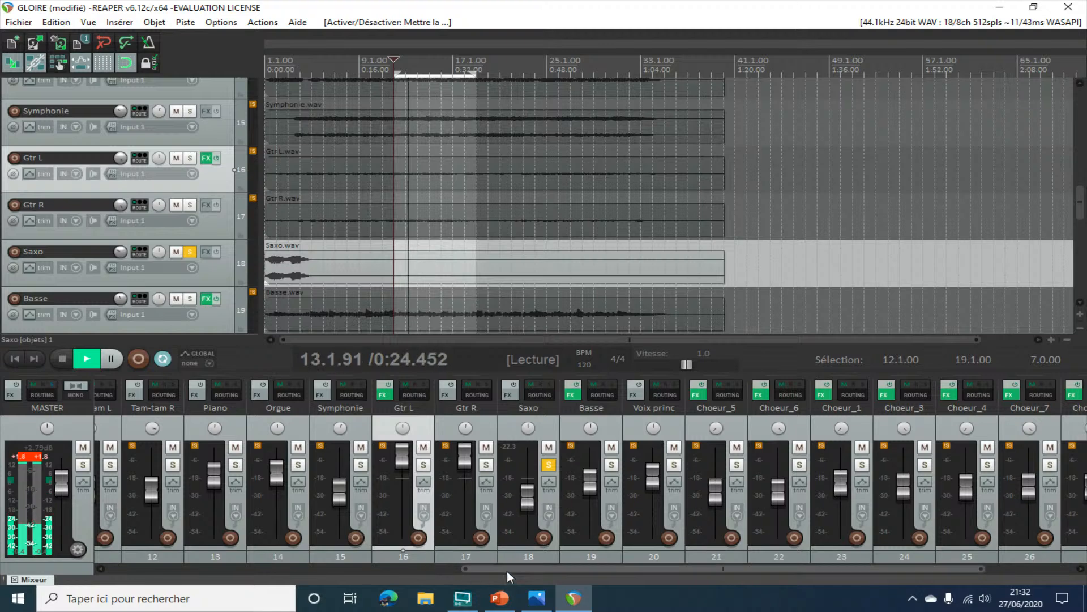
drag(508, 568, 140, 567)
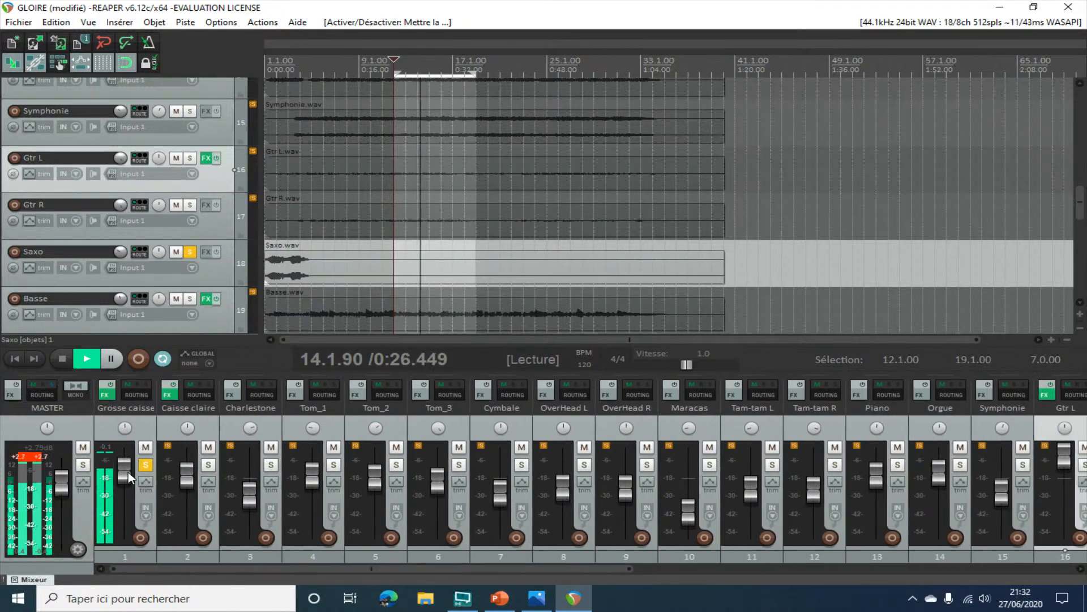
click(30, 462)
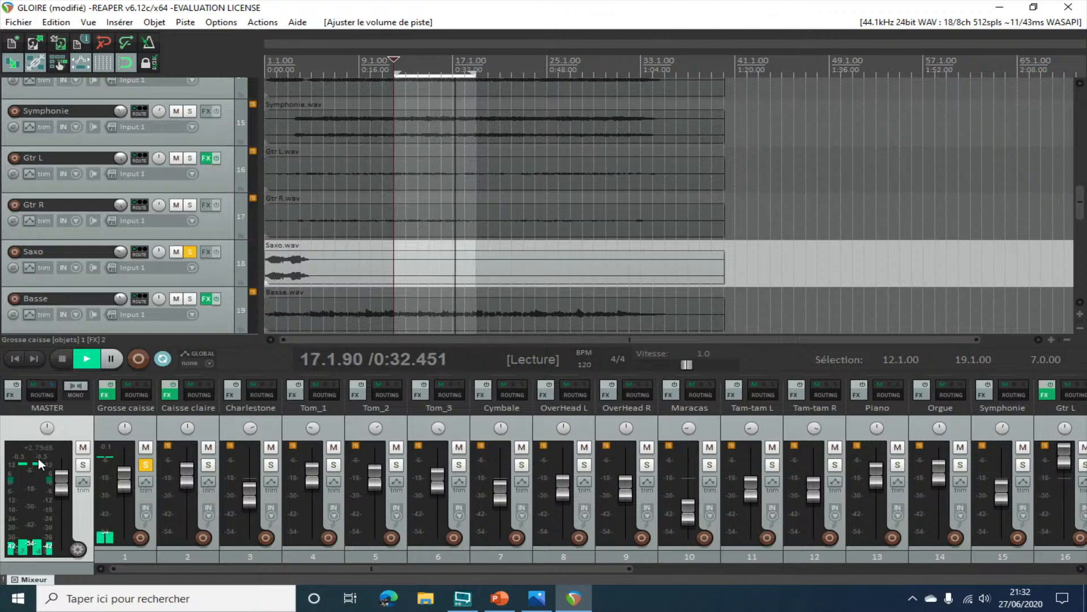
- Solo Basse instead of Saxo, listen to it with the Grosse caisse, and stop playback
drag(341, 567, 516, 567)
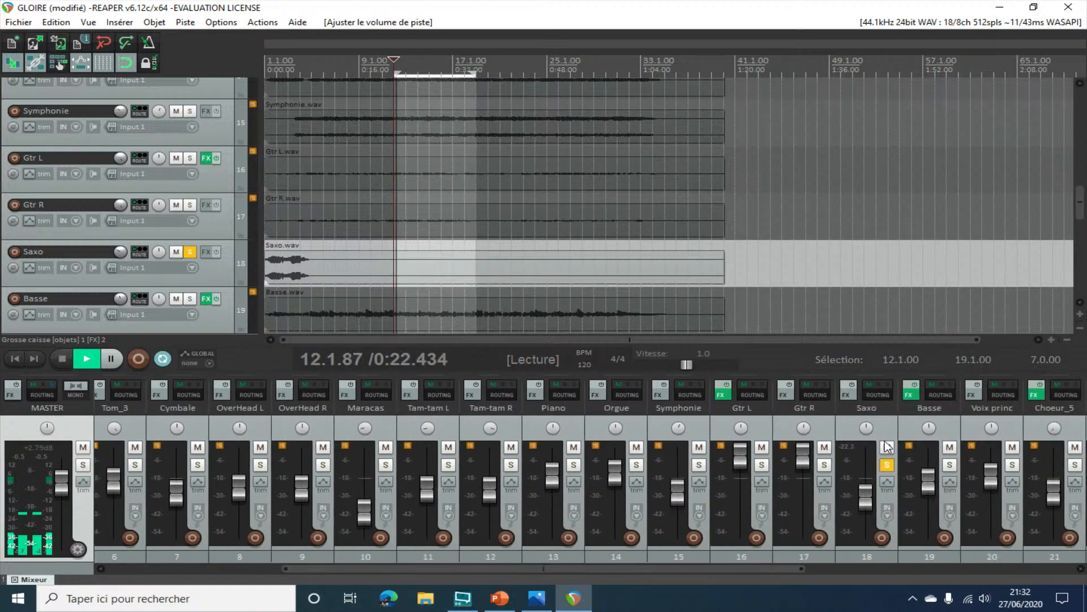
click(947, 466)
click(887, 465)
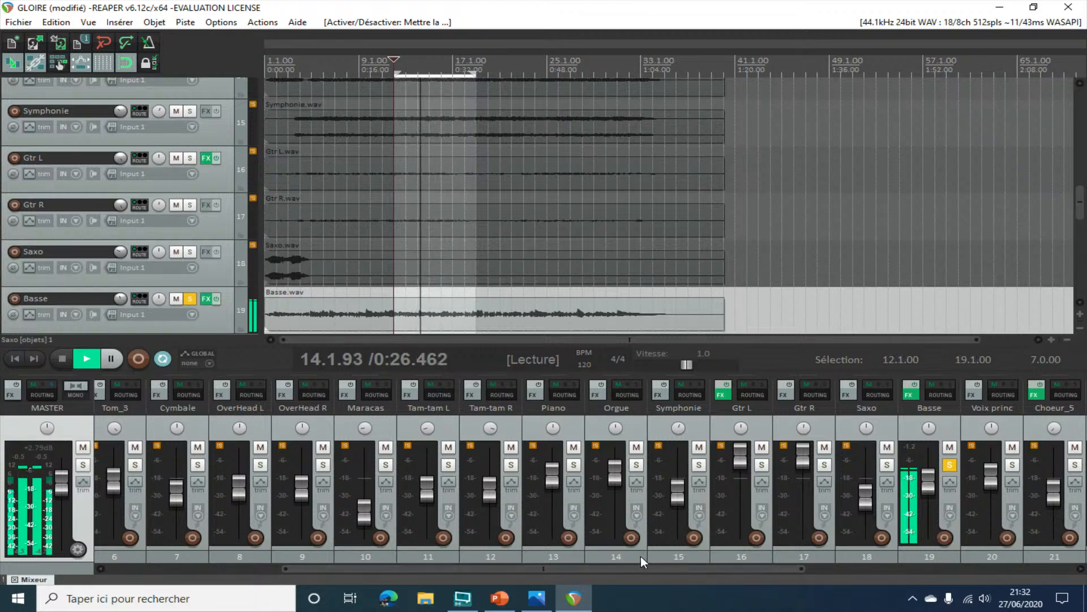
key(space)
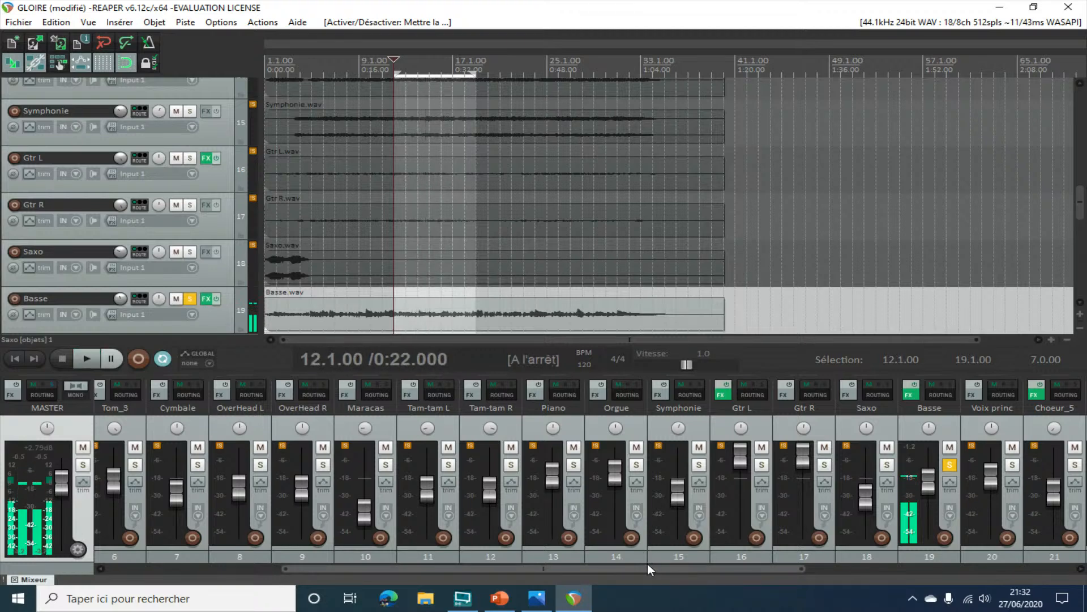
- Set Basse's ReaEQ low shelf band 1 to 0.0 dB at 50.3 Hz, bypass ReaEQ, and start playback with the effects window closed
click(906, 392)
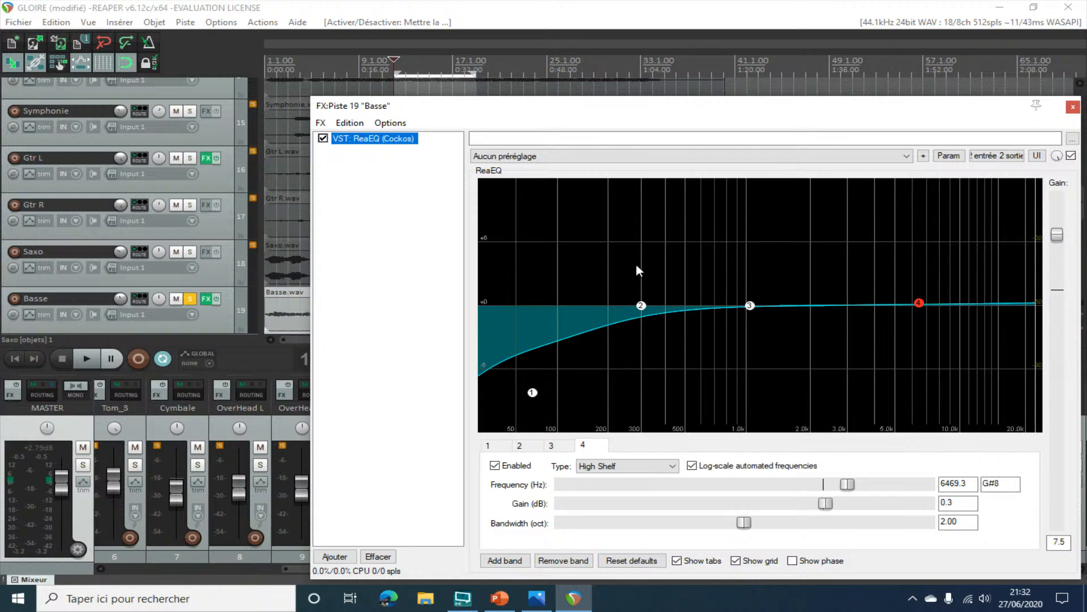
drag(532, 393, 517, 312)
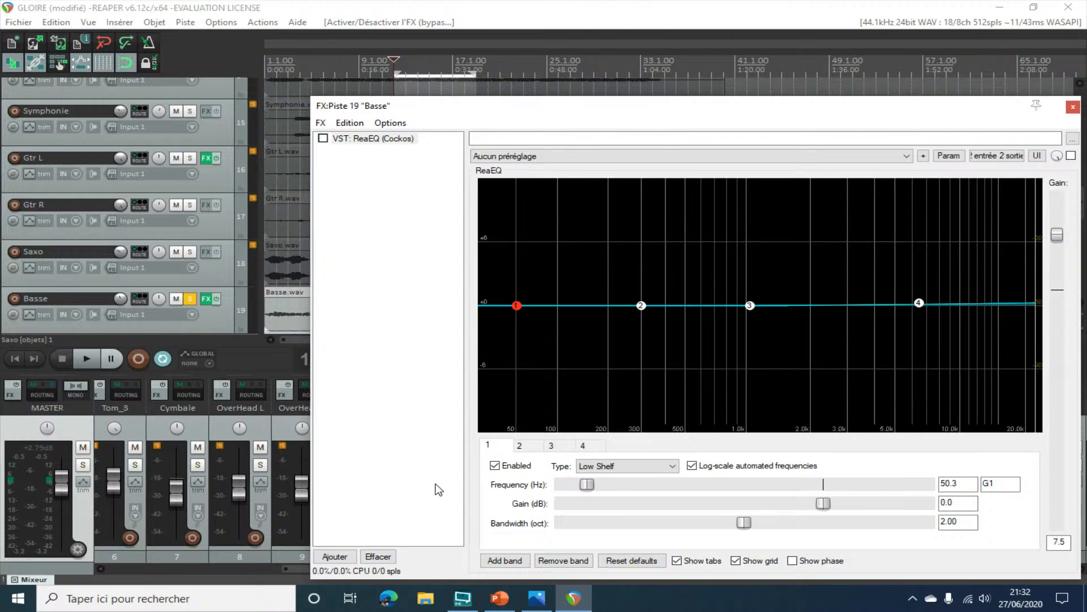
key(space)
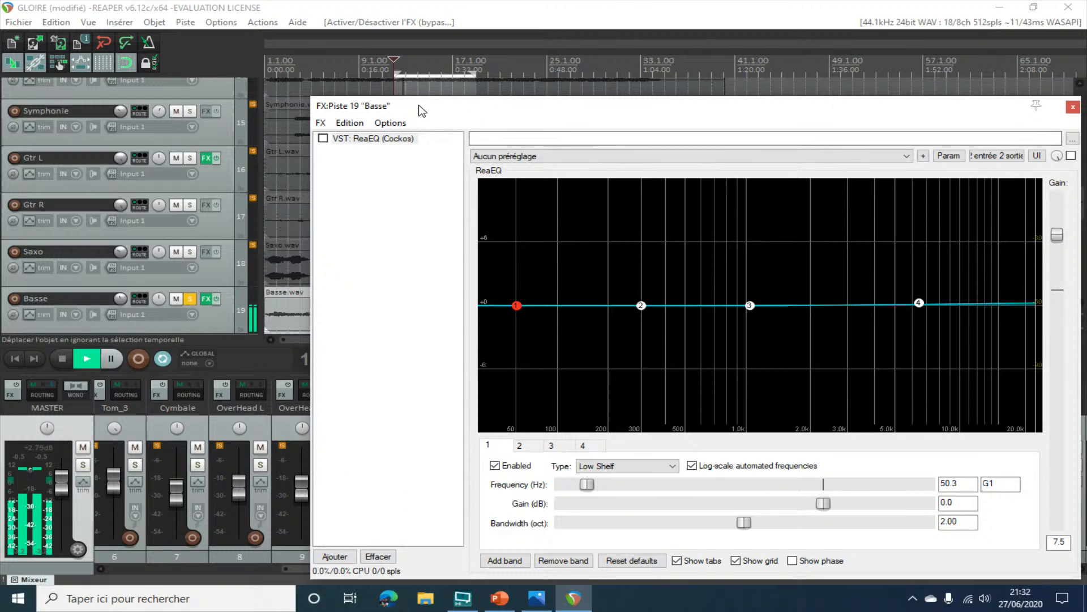
click(1072, 107)
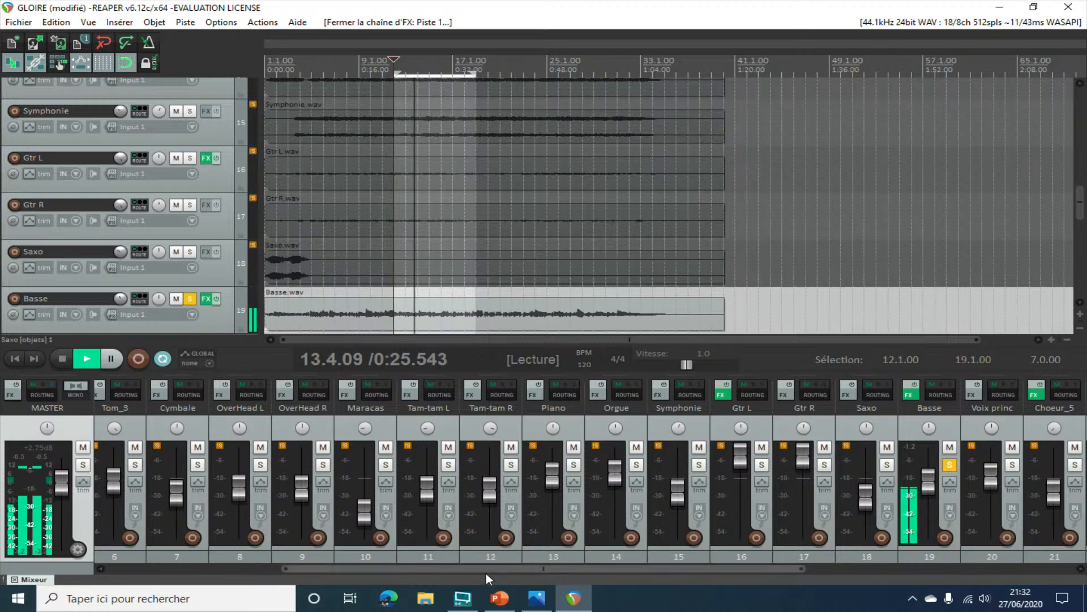
- Stop playback, remove ReaXcomp and ReaEQ from the Grosse caisse track, and close its effects window
drag(484, 568, 283, 569)
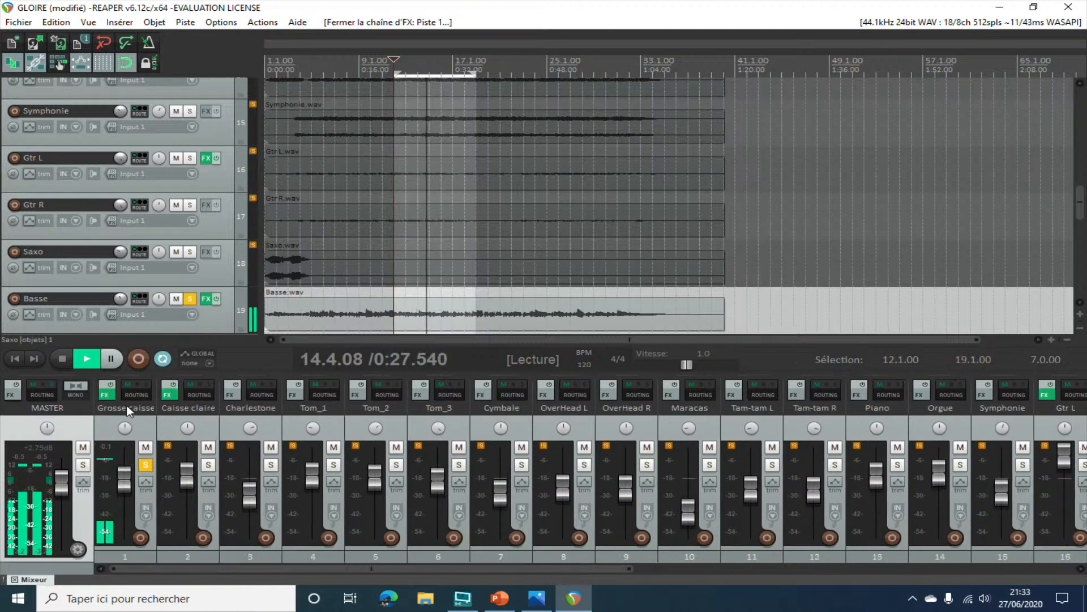
click(105, 395)
click(726, 81)
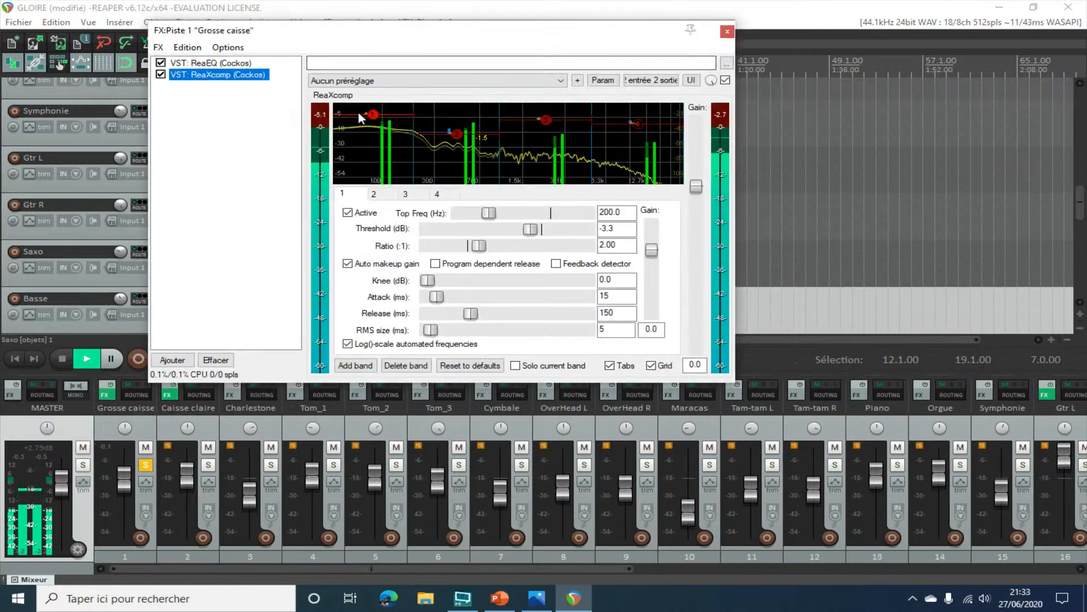
key(space)
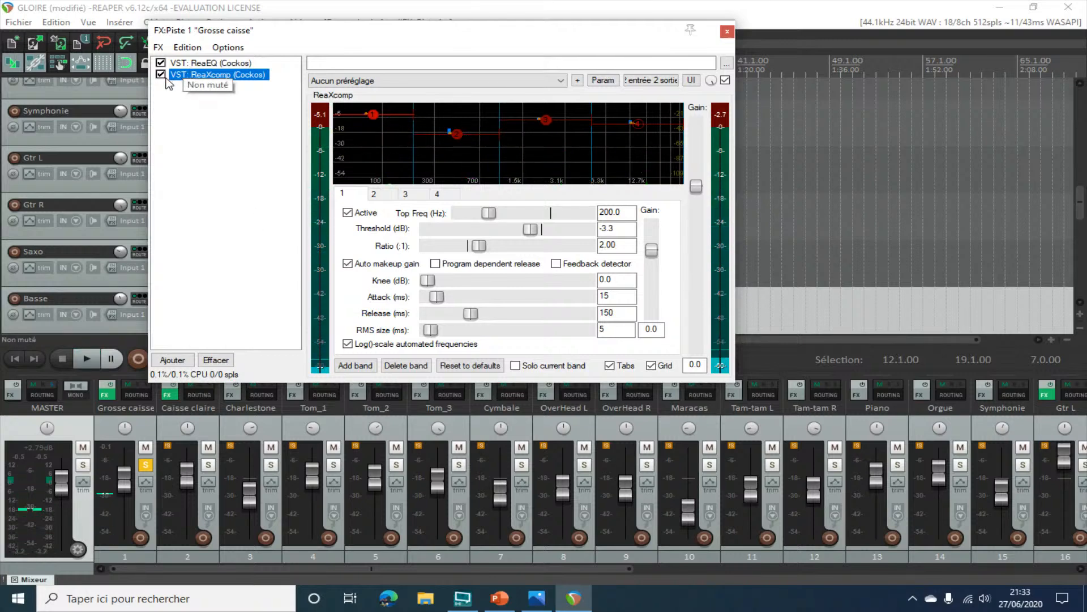
click(217, 359)
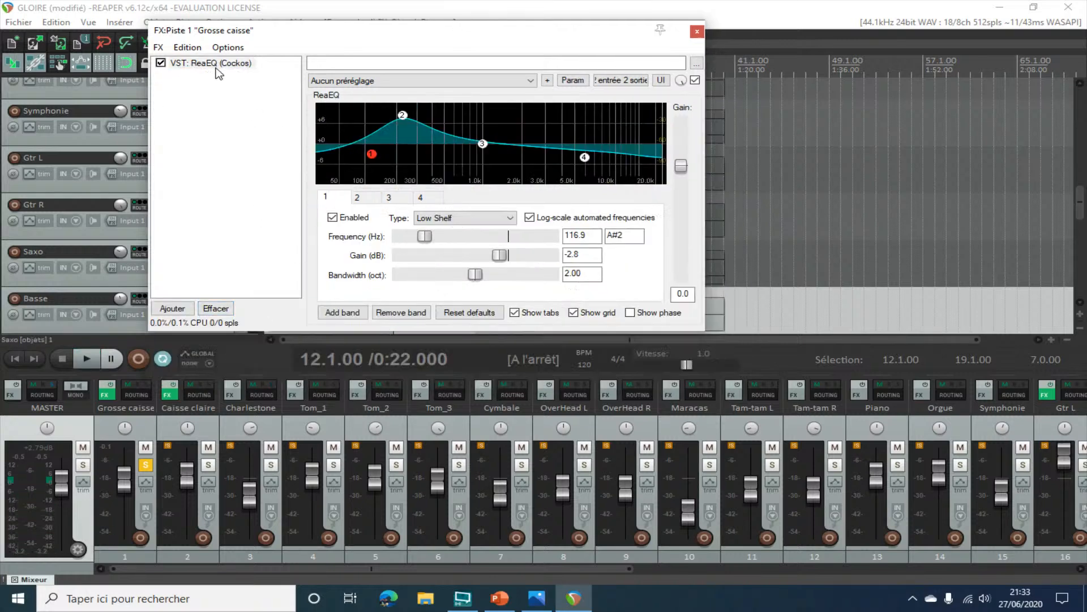
click(217, 308)
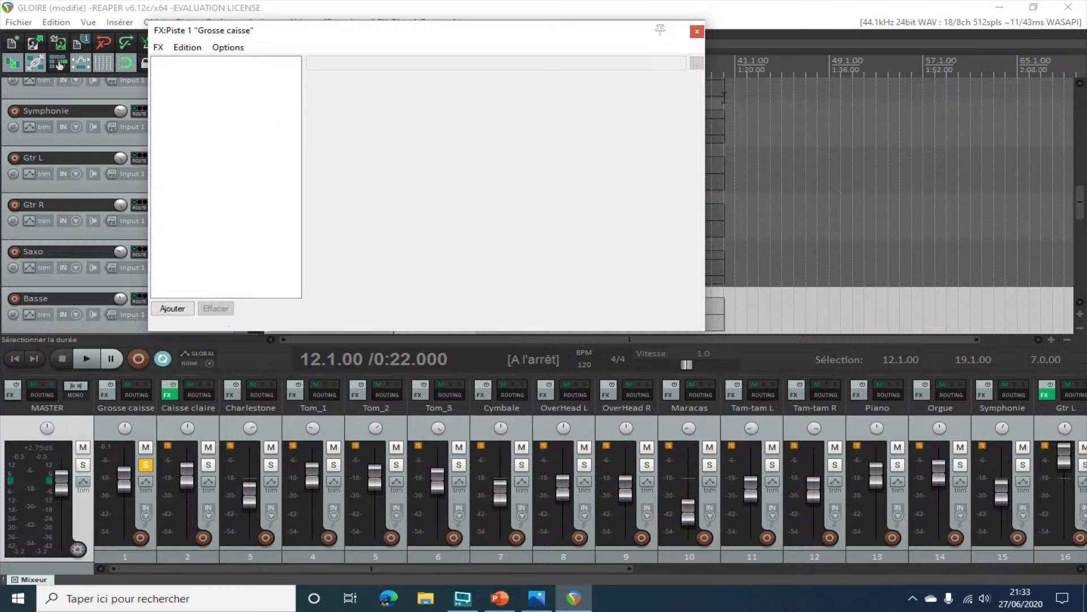
click(697, 34)
- Move the Basse track directly after Grosse caisse in the mixer
click(1043, 393)
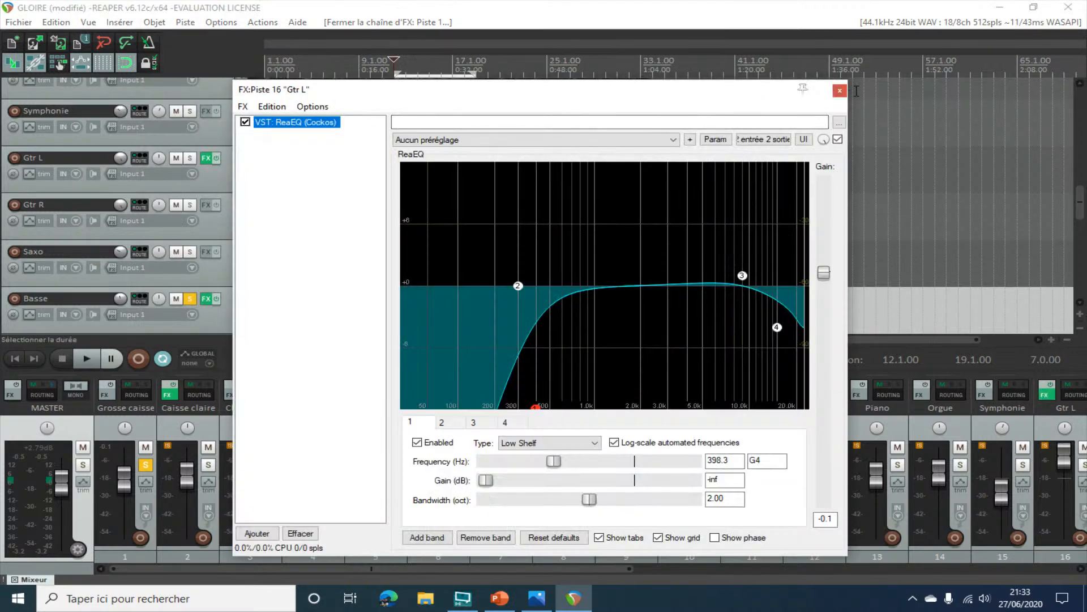
click(844, 92)
drag(558, 567, 765, 606)
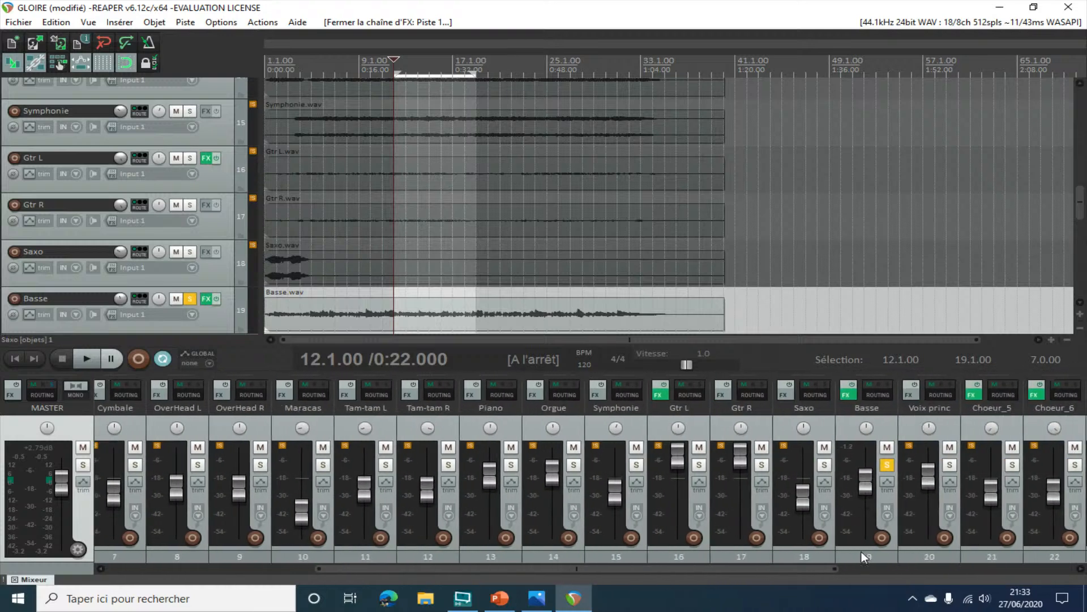
drag(861, 557, 153, 515)
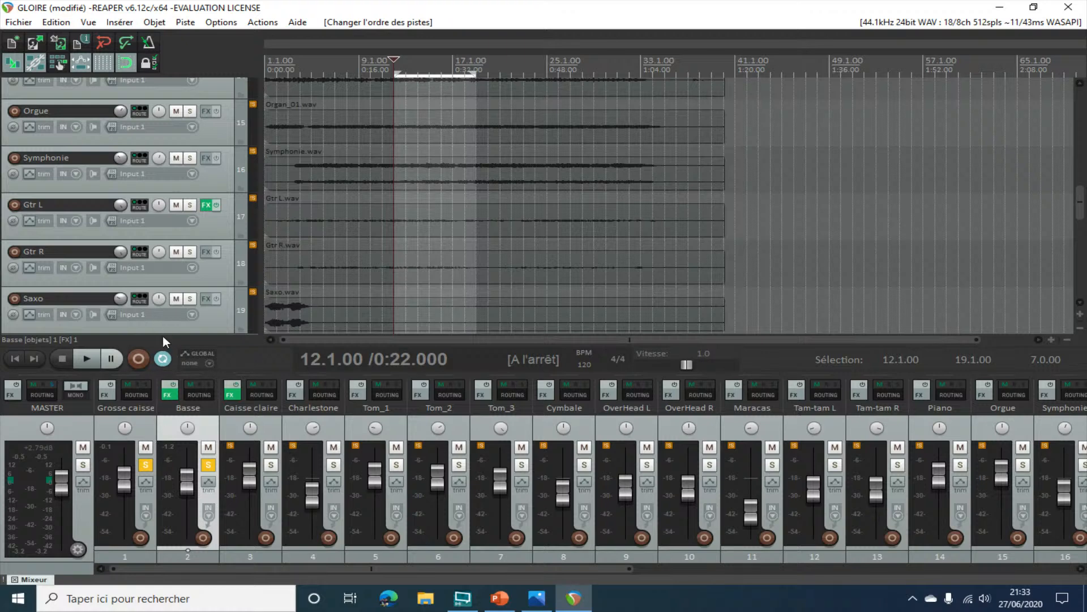
- Enlarge the mixer to reveal the tracks' effect and send slots, and select Grosse caisse followed by Basse
drag(165, 333, 200, 92)
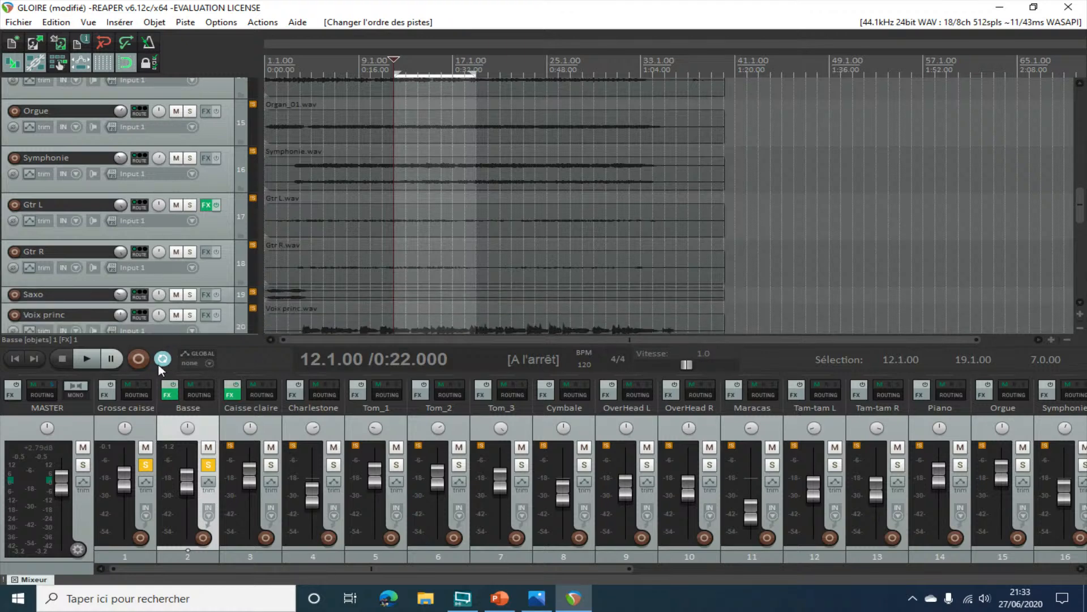
drag(160, 348, 190, 168)
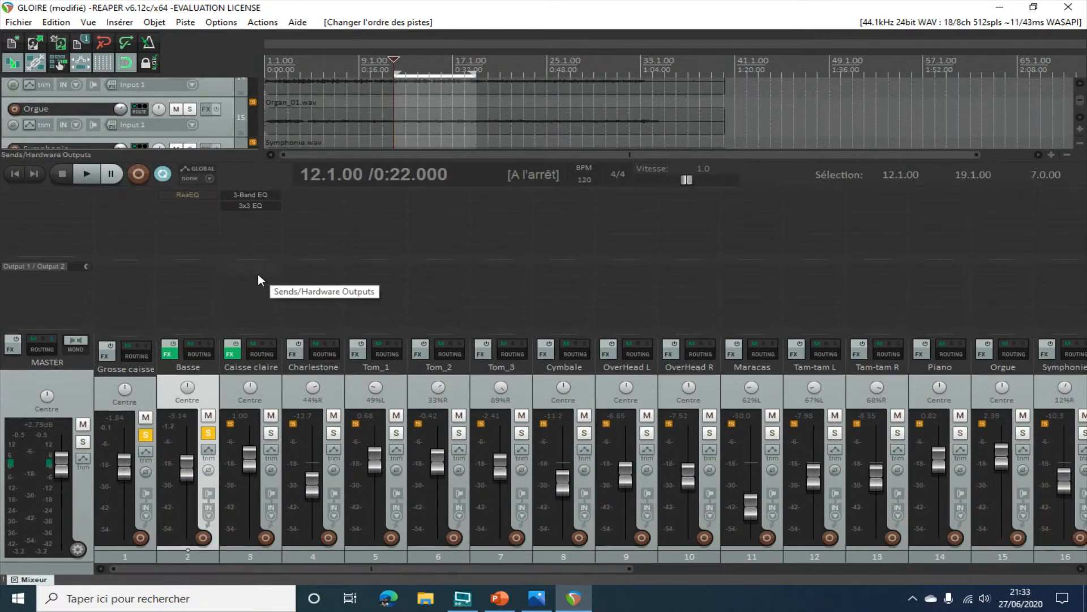
click(149, 397)
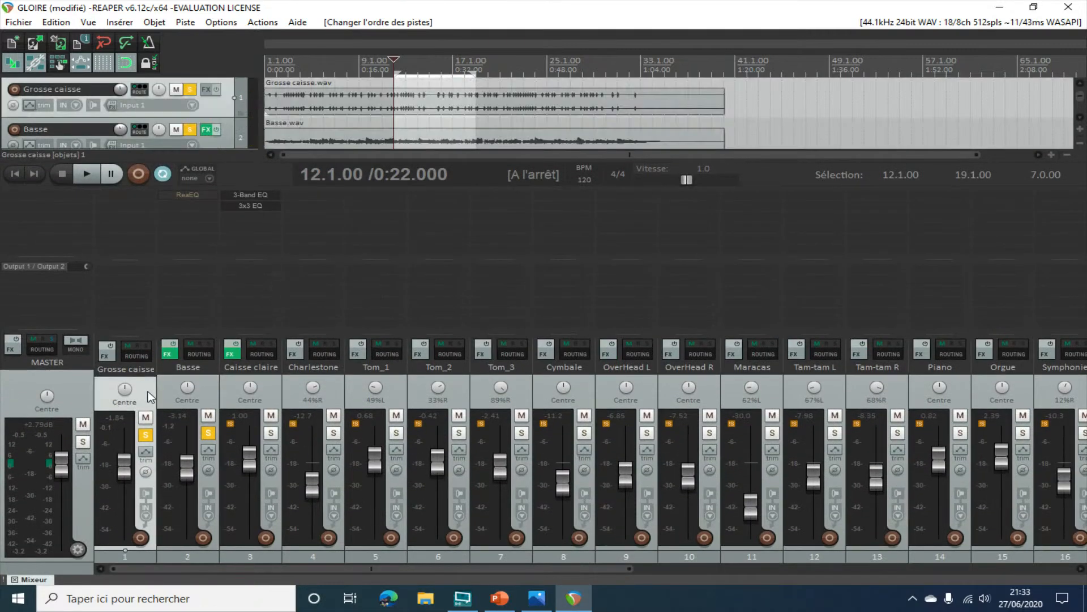
click(215, 388)
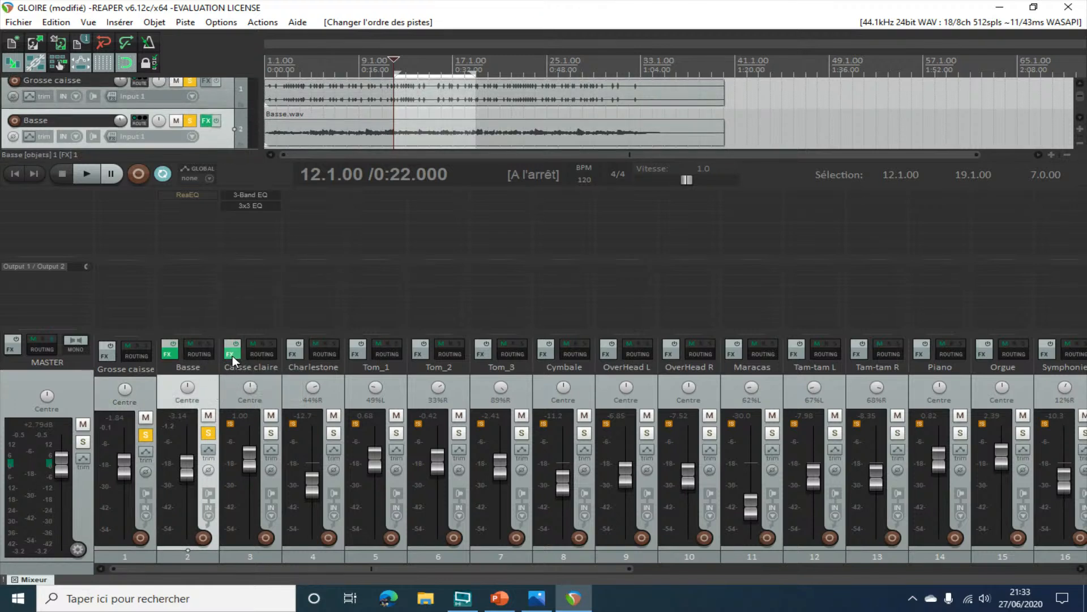
- Remove the 3x3 EQ and 3-Band EQ effects from the Caisse claire track in the mixer
right_click(250, 205)
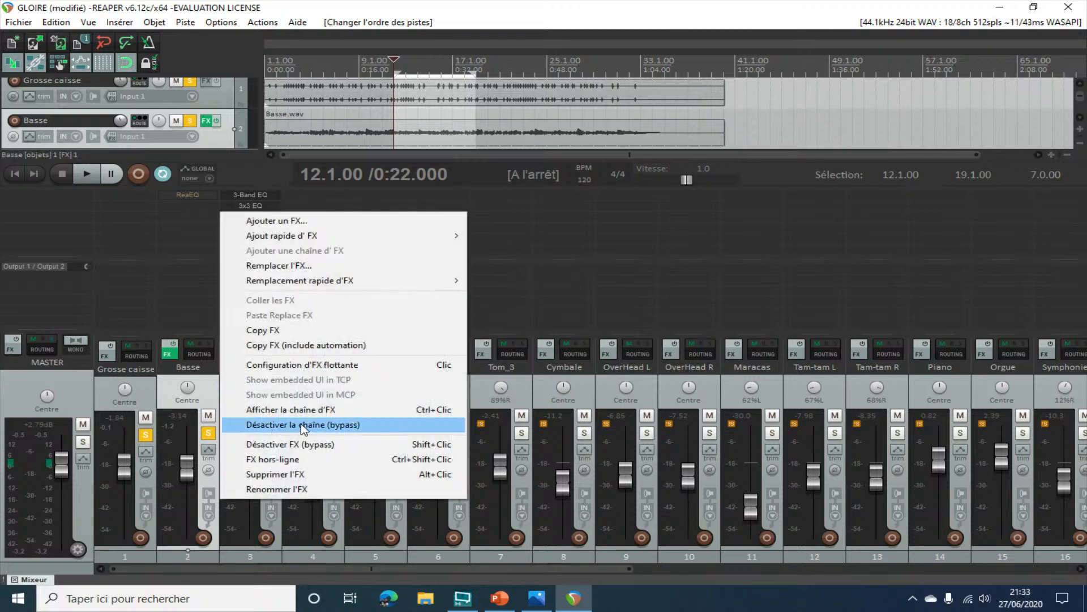
click(273, 474)
right_click(257, 192)
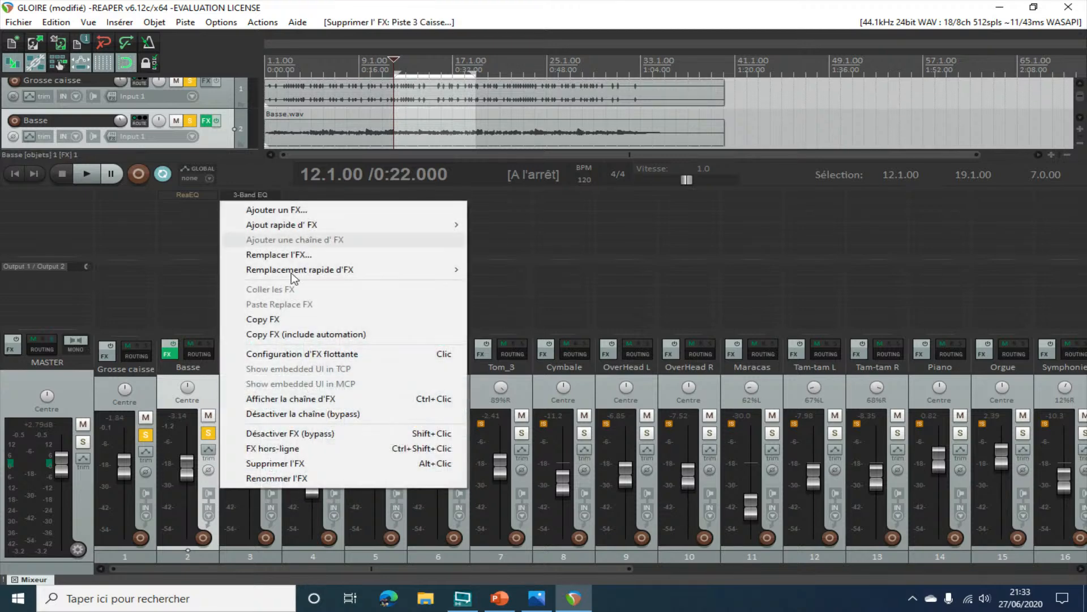
click(292, 463)
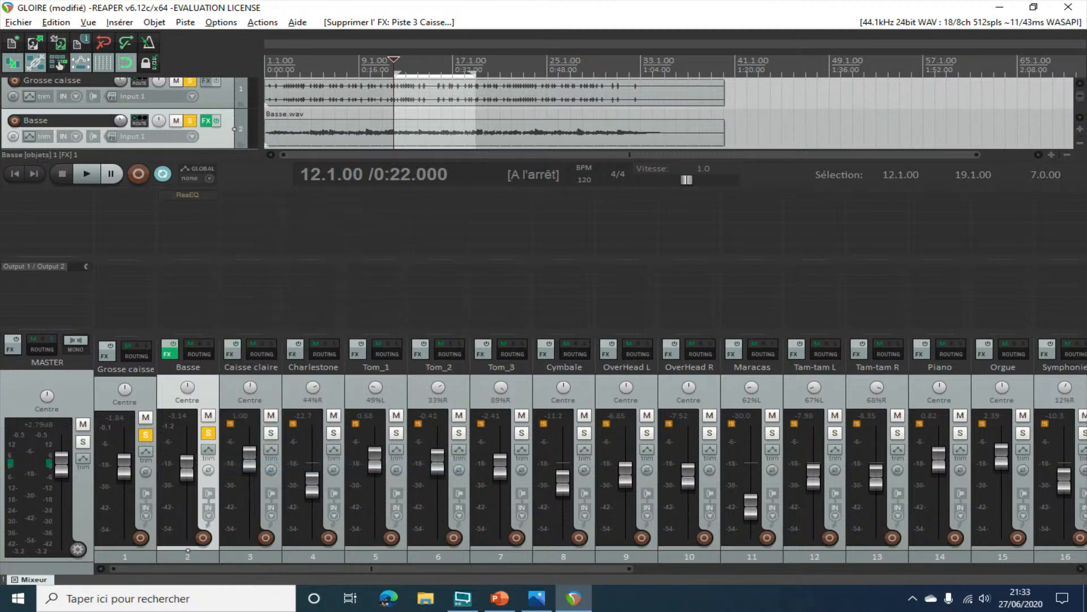
- Copy Basse's ReaEQ onto Grosse caisse, and raise Basse's volume to 1.41 dB while playing the selection
mouse_move(188, 194)
mouse_down()
mouse_move(146, 199)
mouse_move(185, 196)
mouse_up()
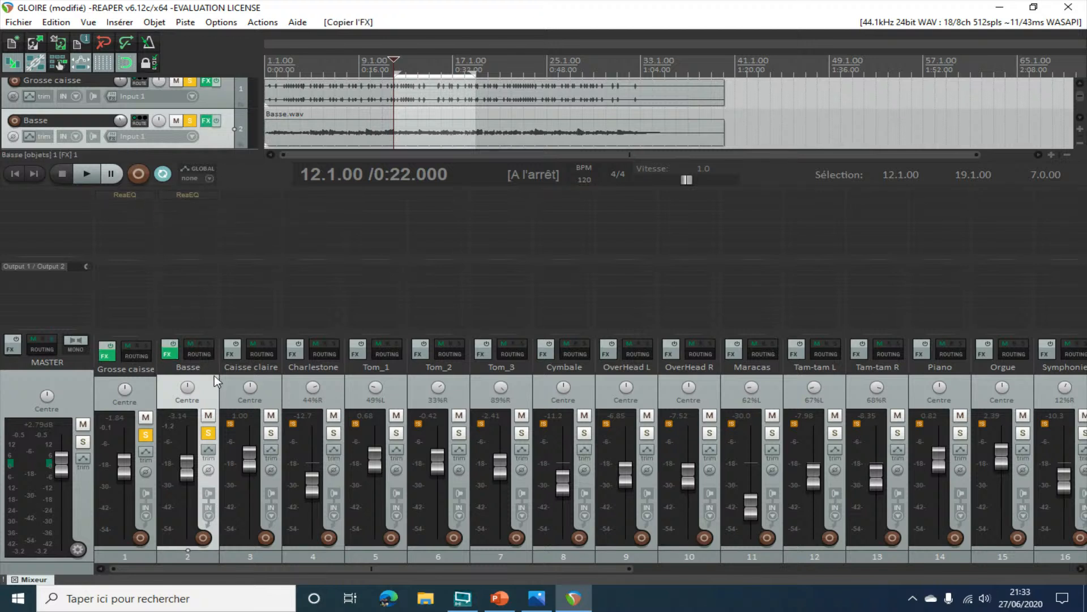
click(111, 349)
key(space)
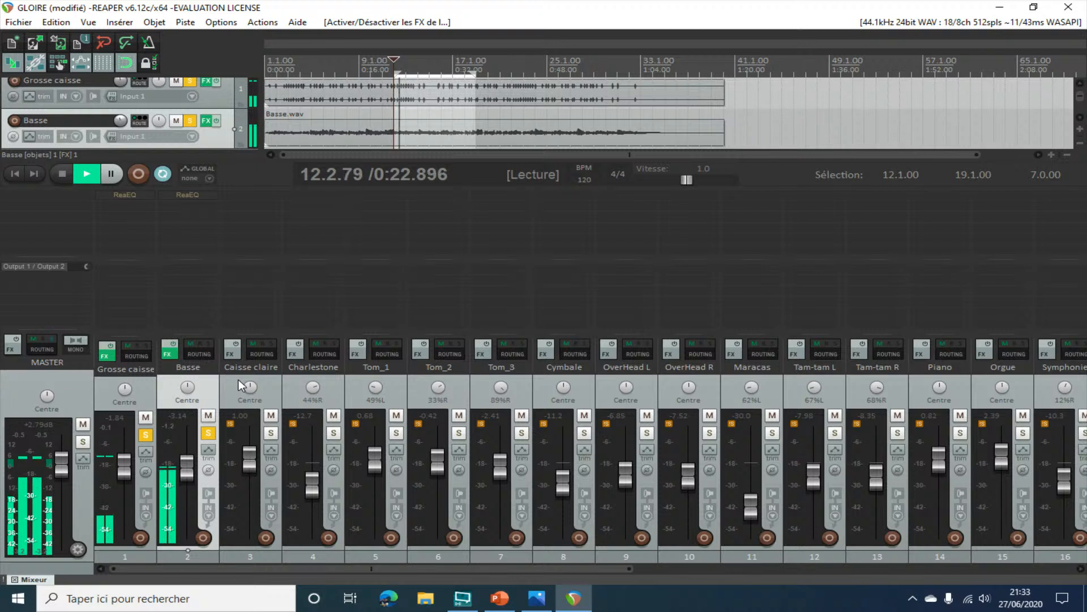
drag(190, 471, 193, 464)
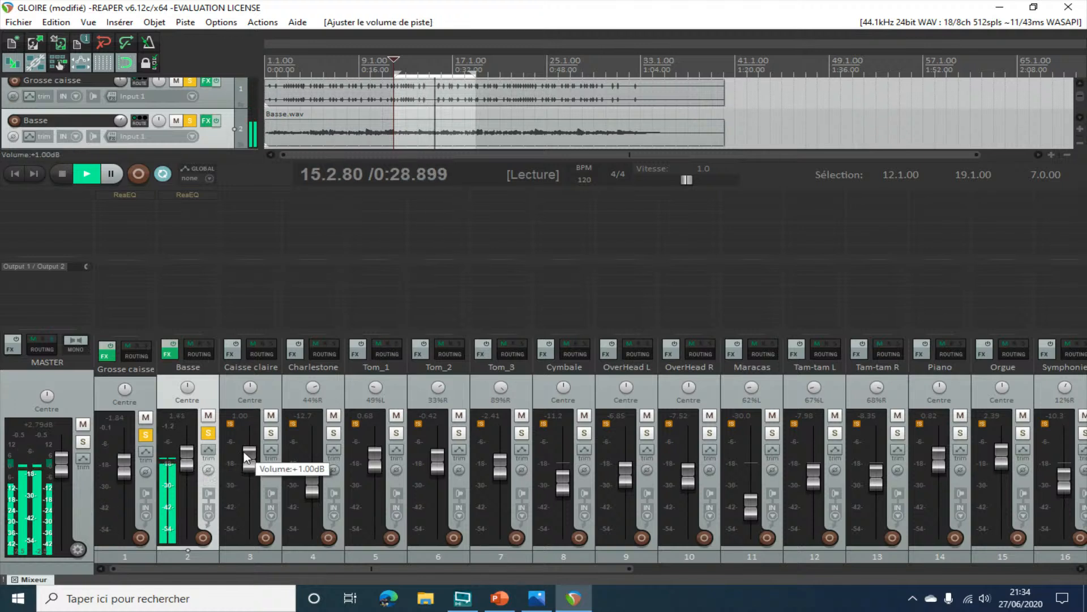
key(space)
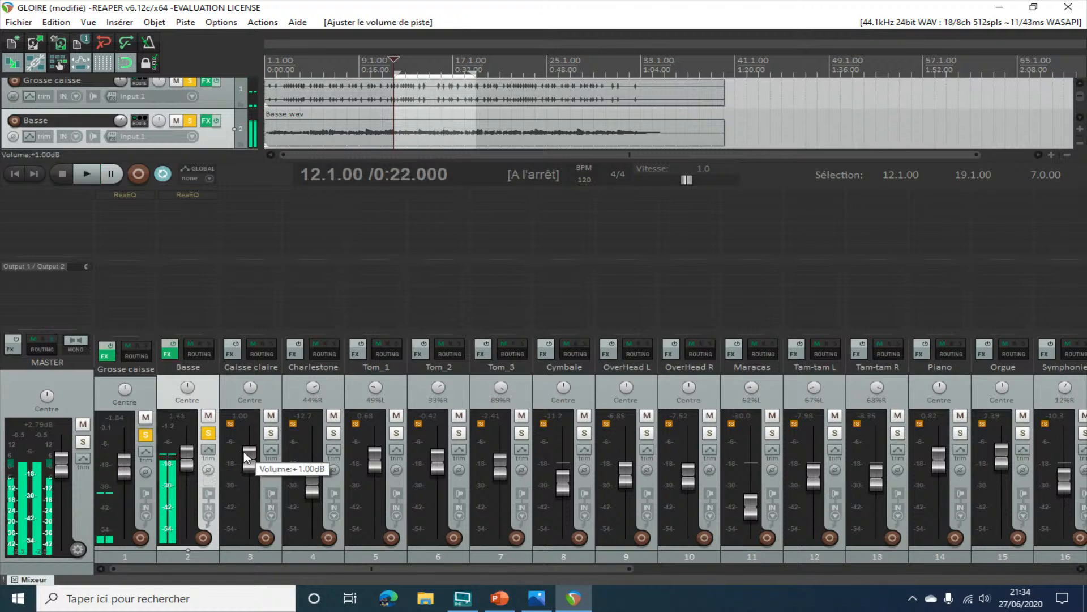
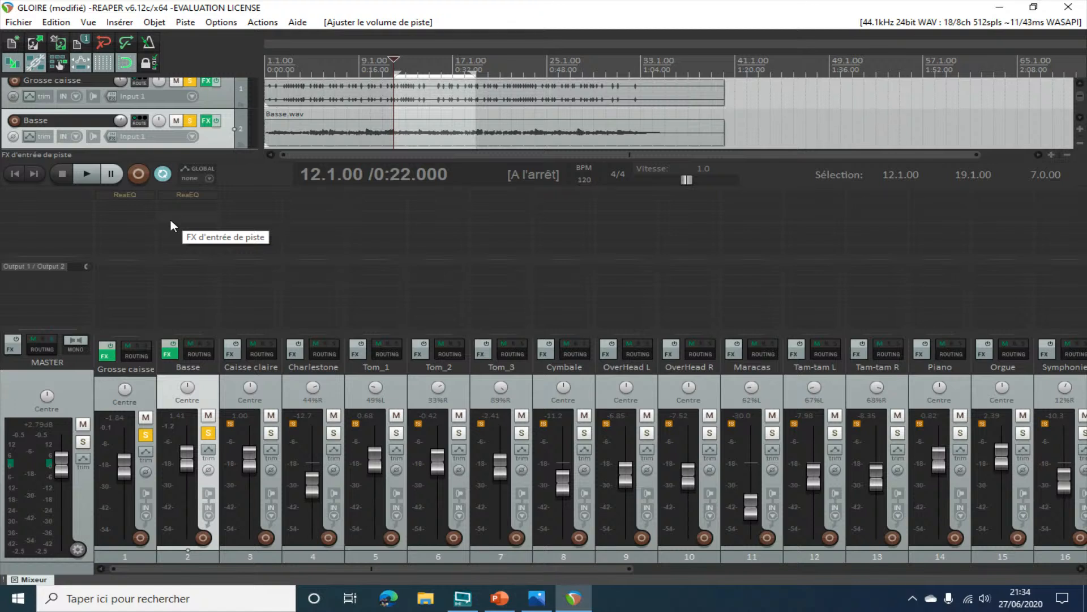
- Switch to File Explorer and open the folder D:\LR\INDIVIDUALS CUBASE\05_Tout lui est soumis\Audio
click(427, 599)
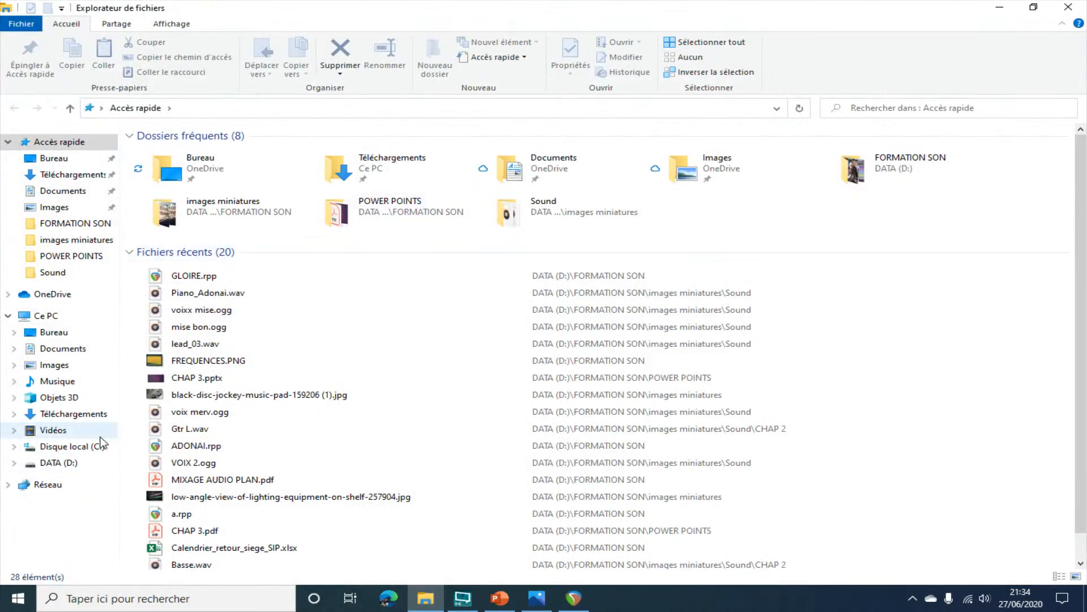
click(67, 462)
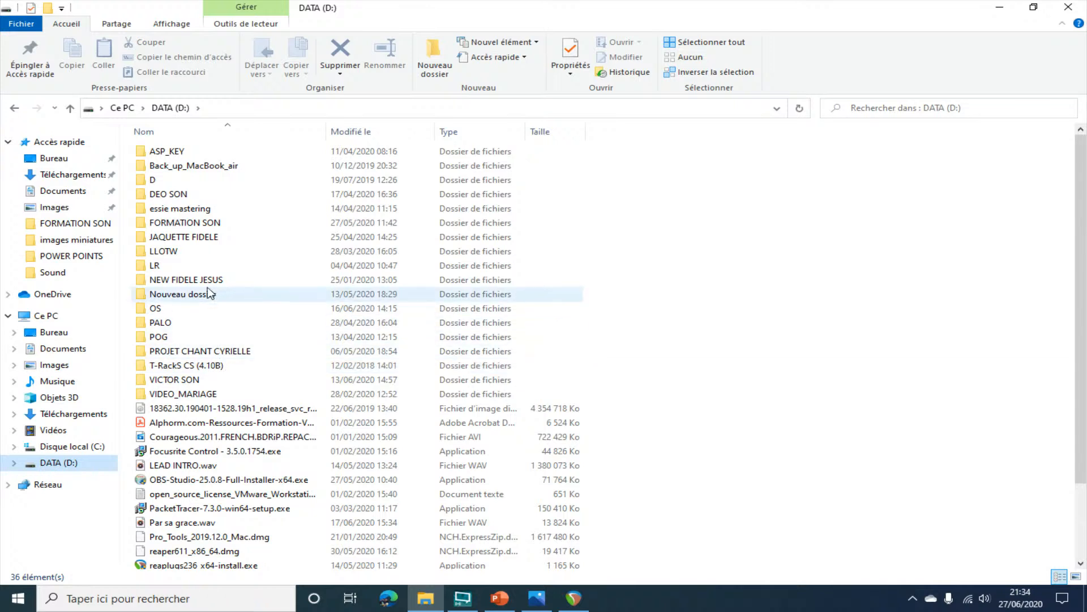
double_click(204, 271)
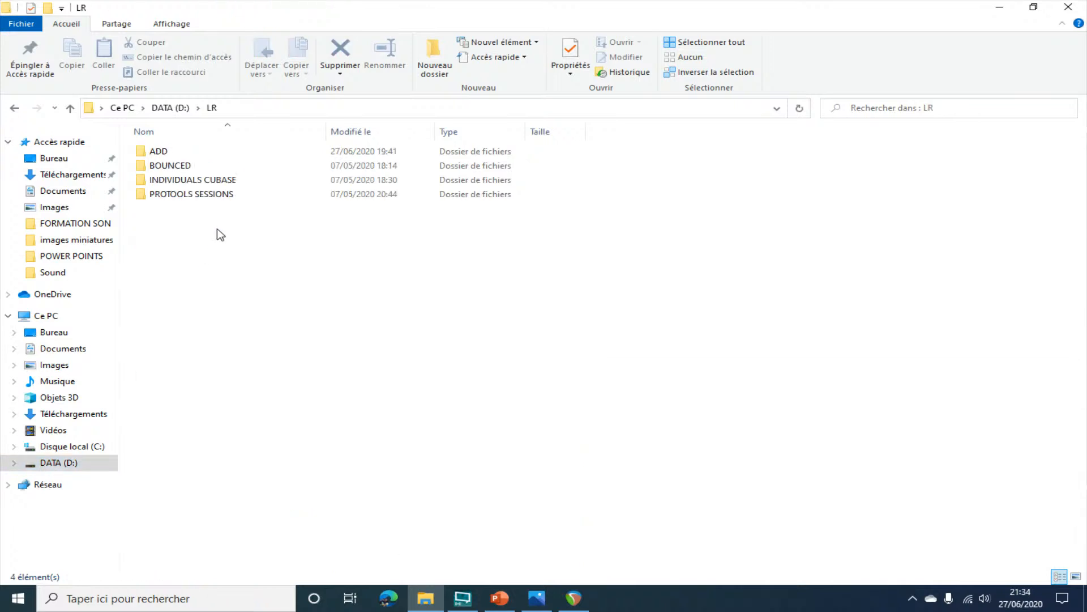
double_click(202, 181)
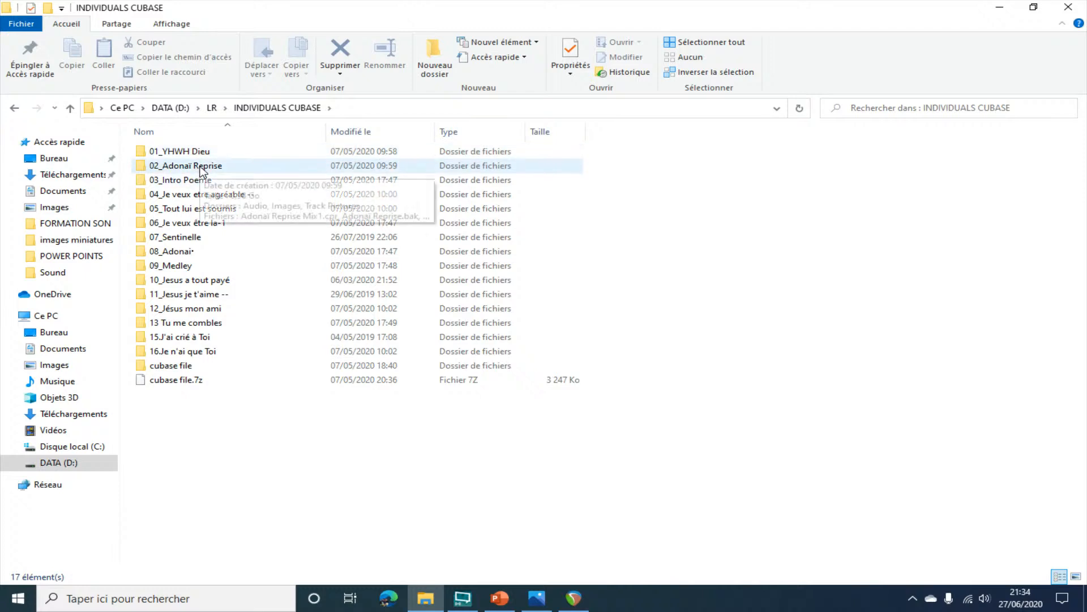
double_click(211, 212)
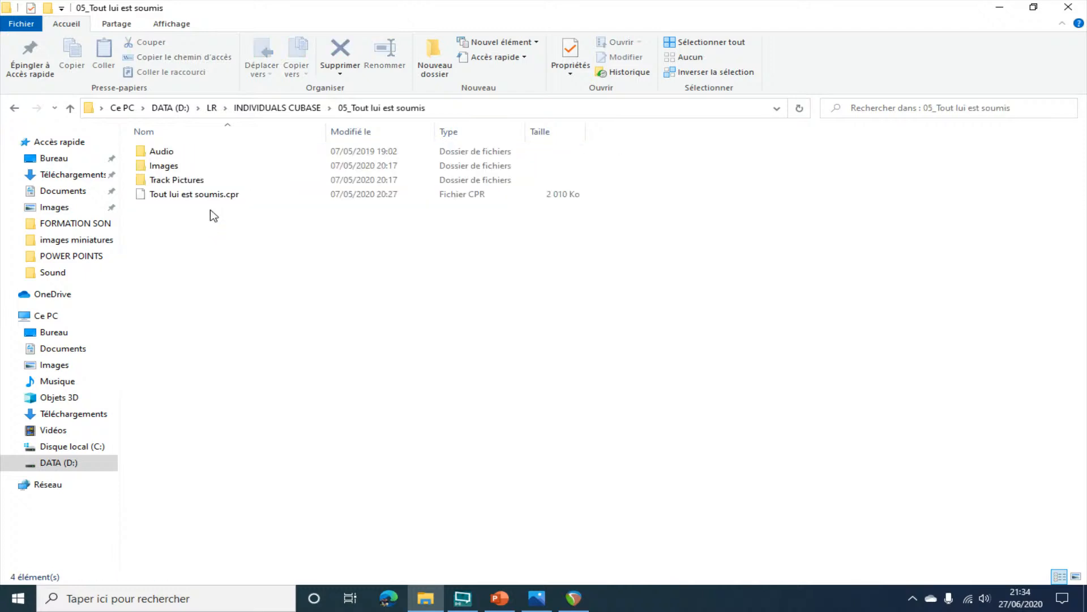
click(196, 151)
double_click(195, 151)
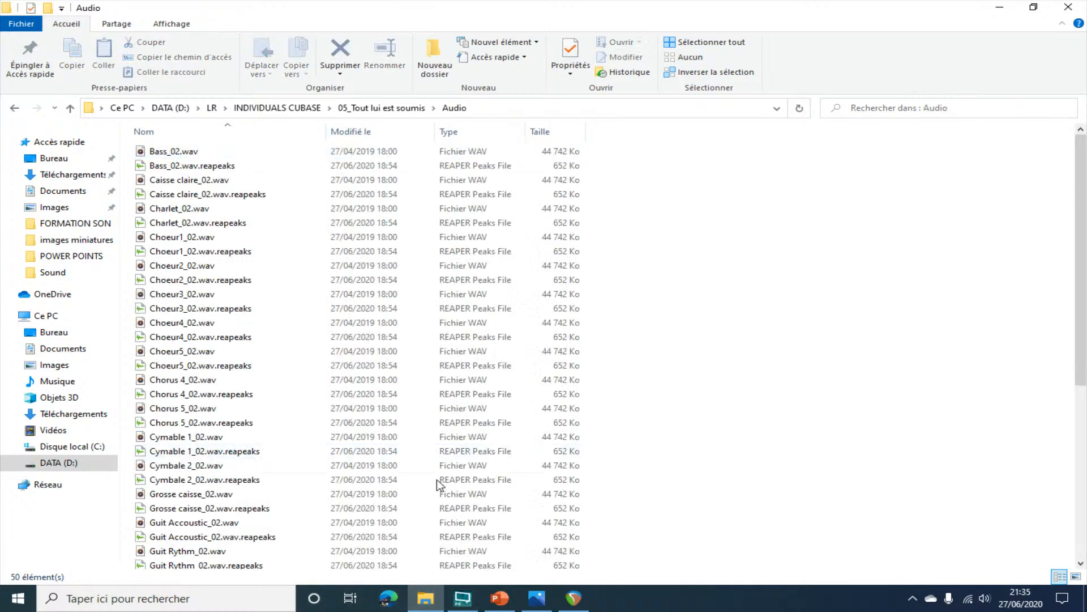
- Switch back to REAPER, place its window beside the audio file list, and enlarge the track area above the mixer
click(573, 598)
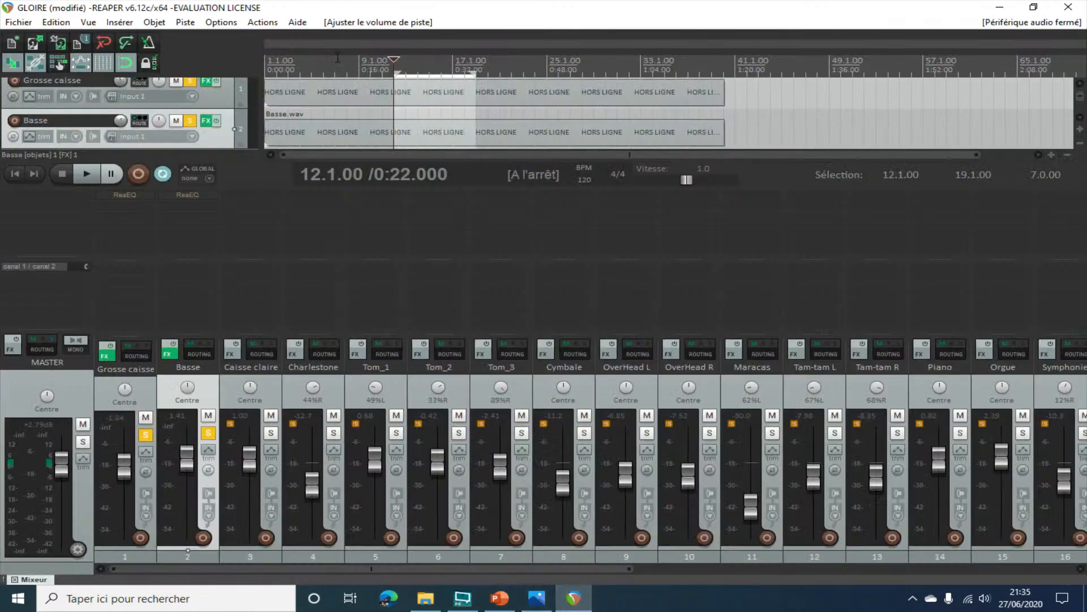
drag(377, 7, 734, 137)
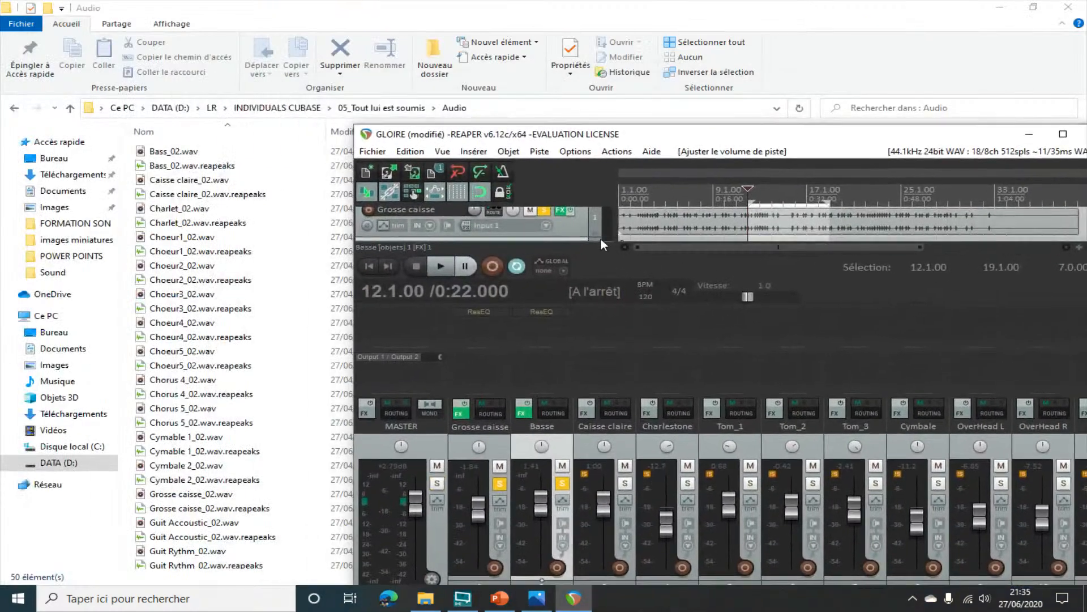
drag(426, 303, 424, 470)
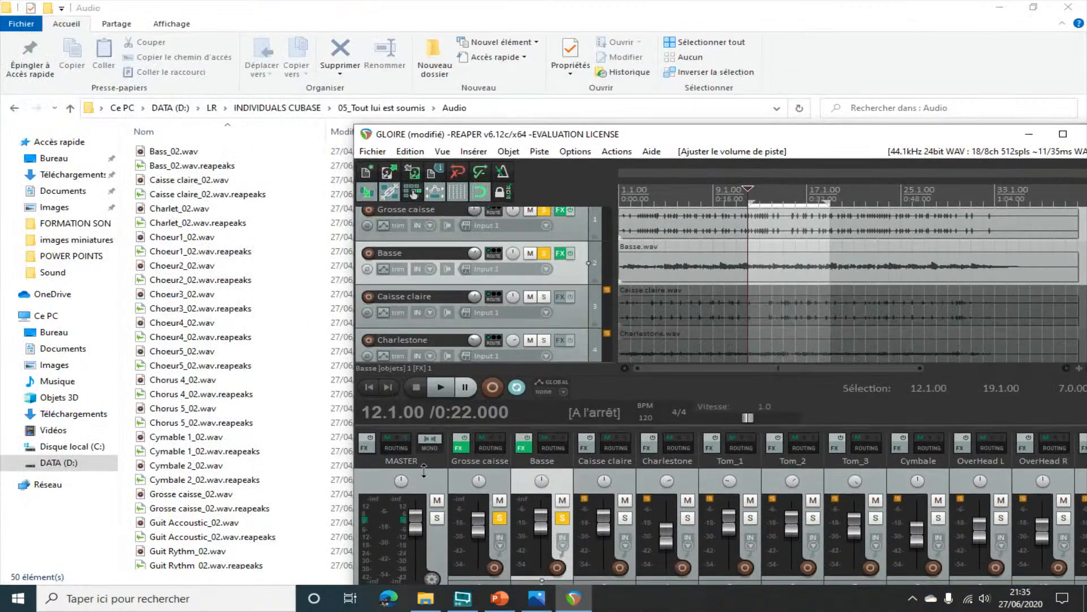
- Start a new project, discarding the unsaved changes to GLOIRE
click(375, 153)
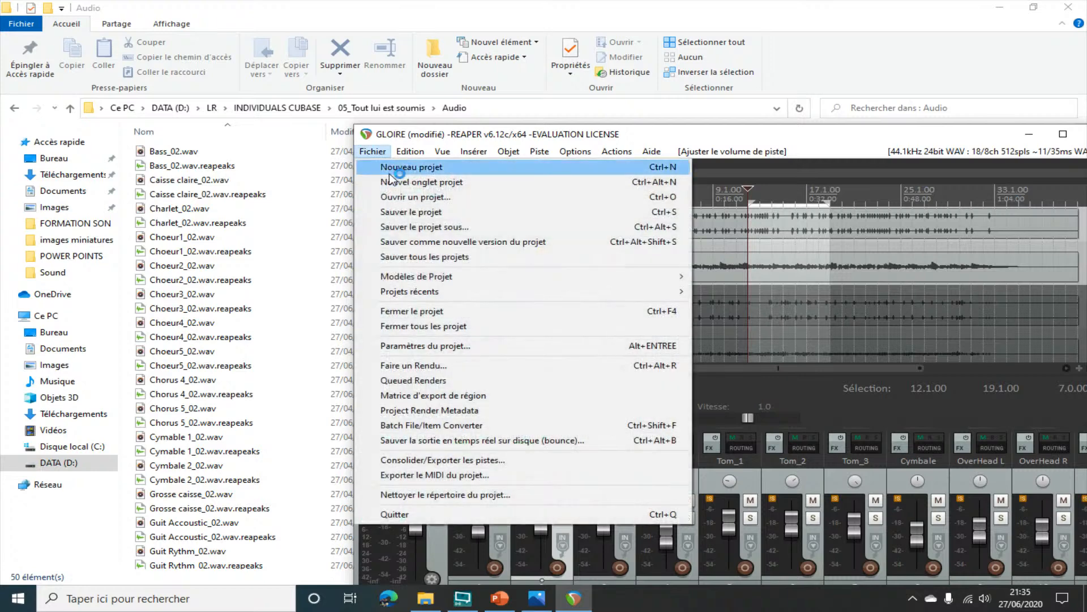
click(391, 163)
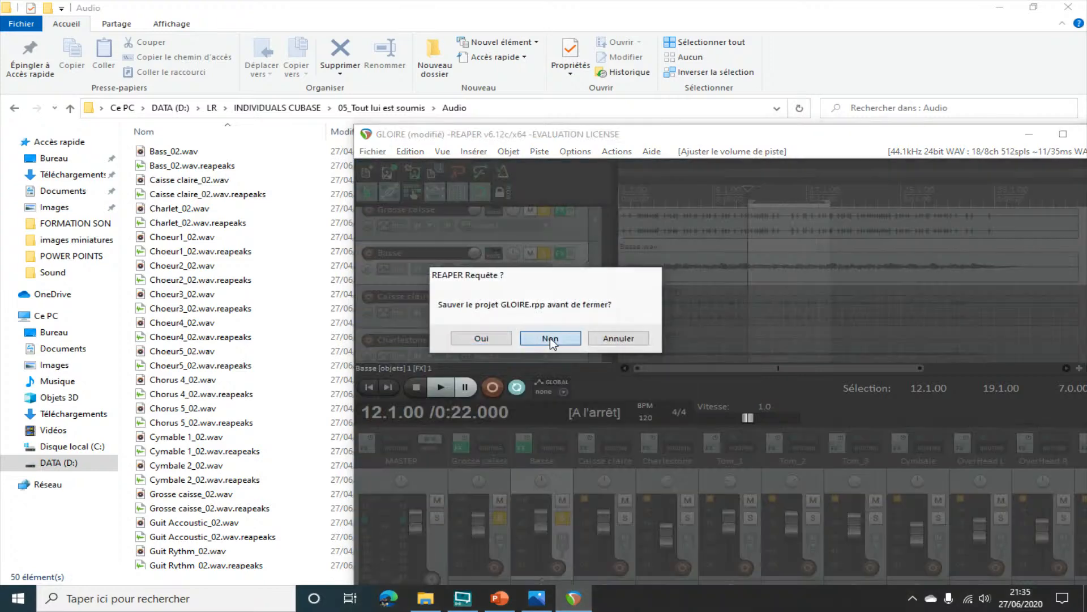
click(551, 339)
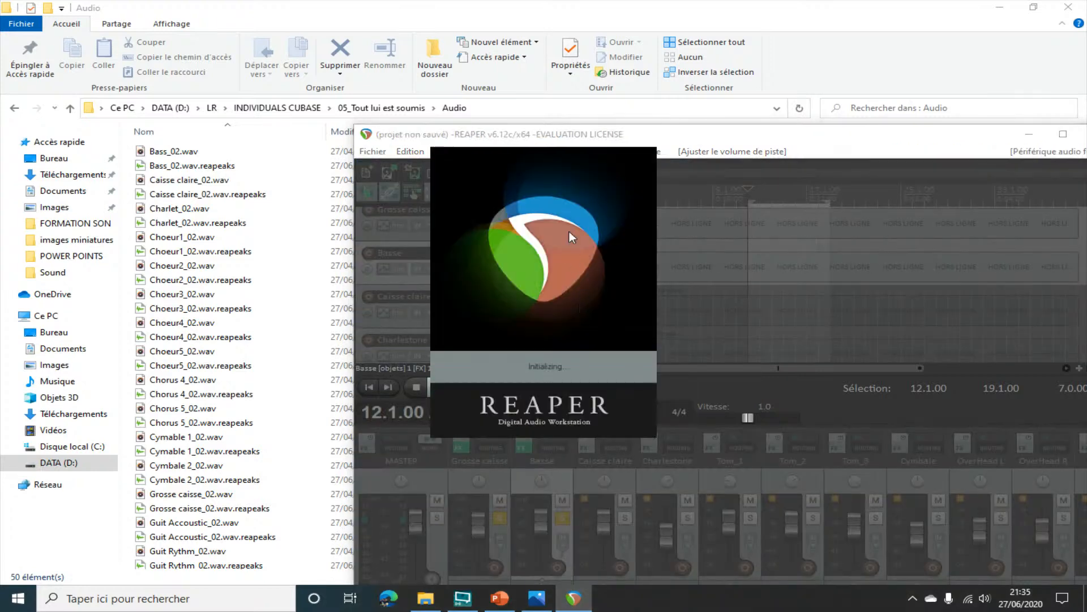
- Import Bass_02.wav and Grosse caisse_02.wav onto separate tracks from File Explorer and maximize the REAPER window
drag(185, 157, 644, 254)
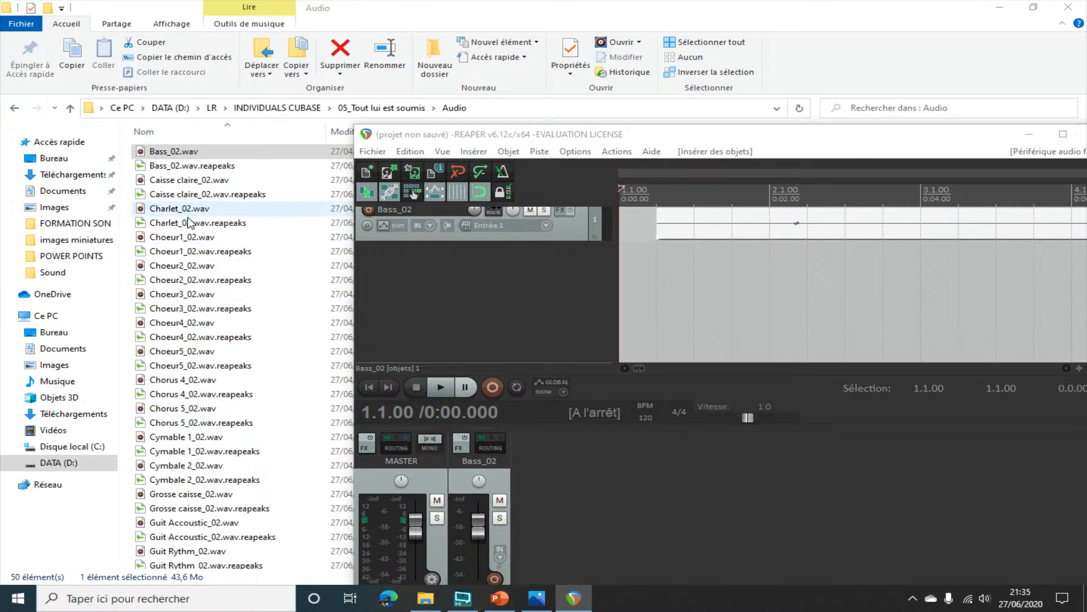
drag(181, 493, 658, 266)
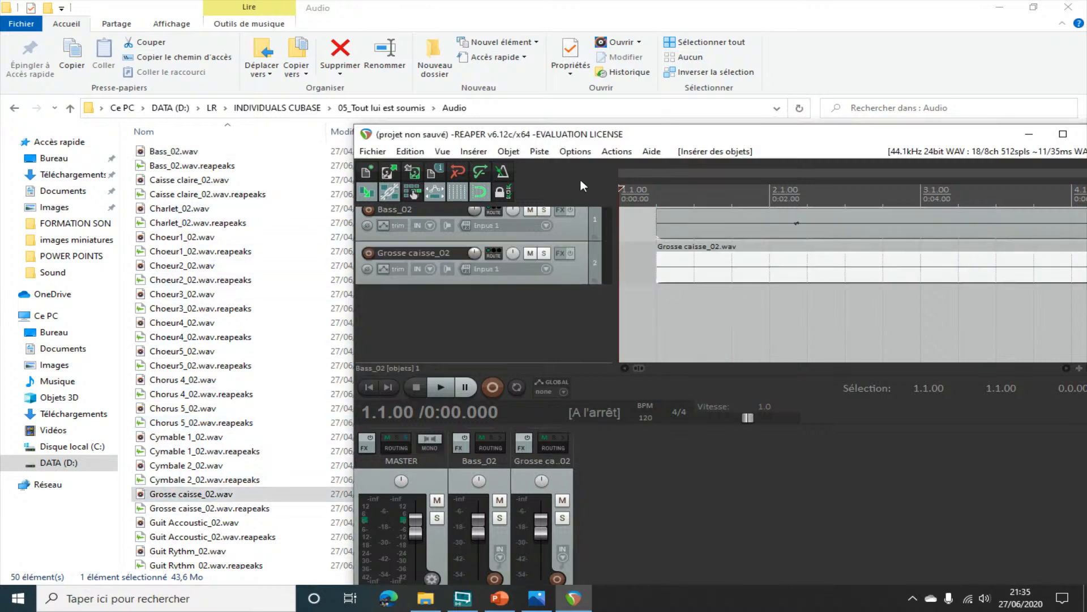
double_click(634, 140)
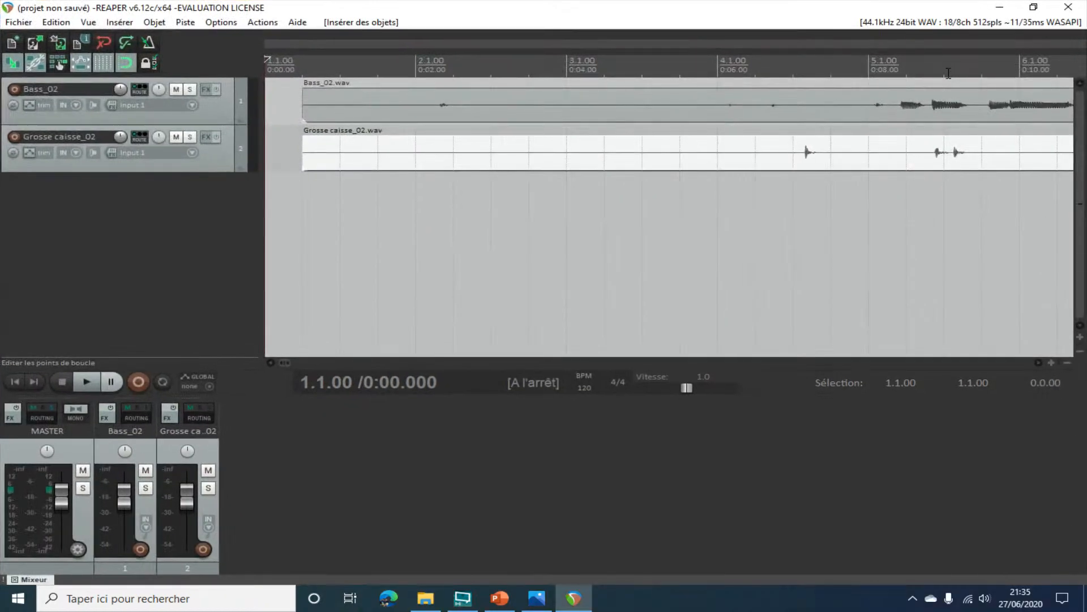
- Place the edit cursor at 15.1.00 and play a short passage of both tracks from there
click(930, 66)
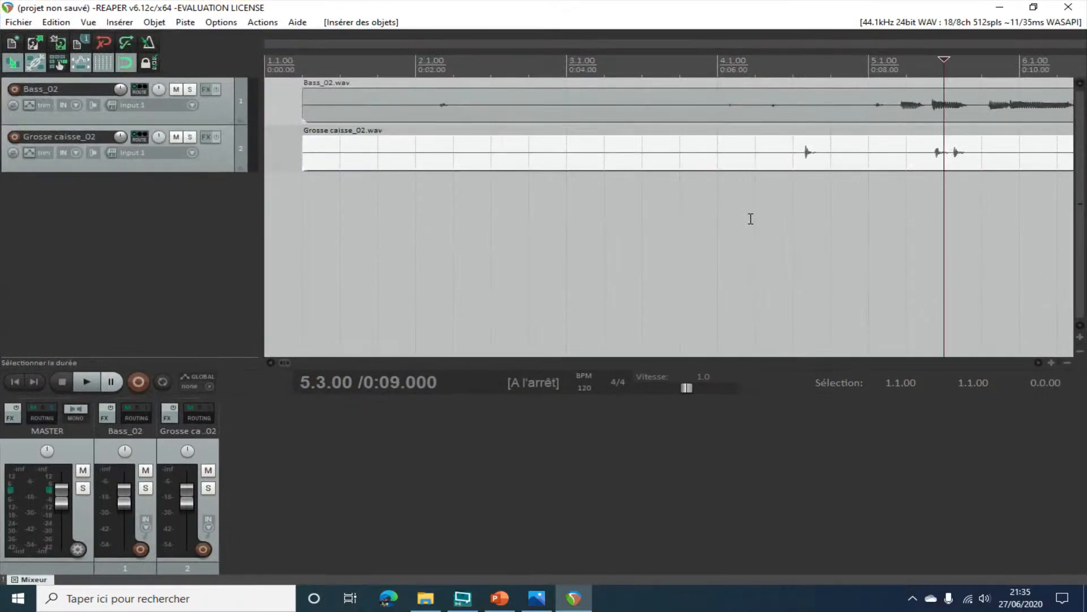
scroll(750, 219, down, 5)
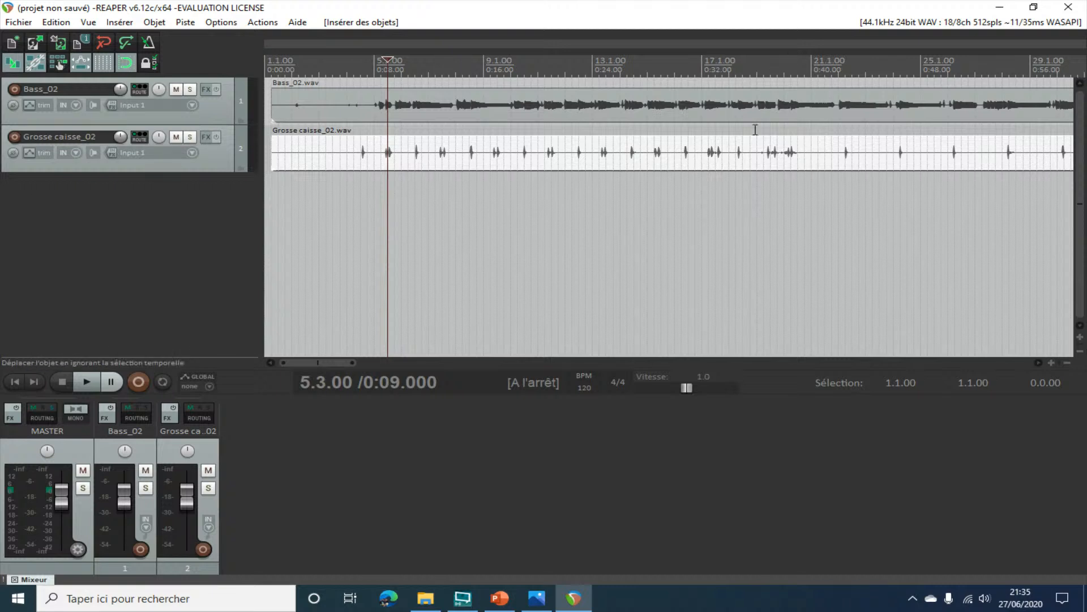
click(649, 68)
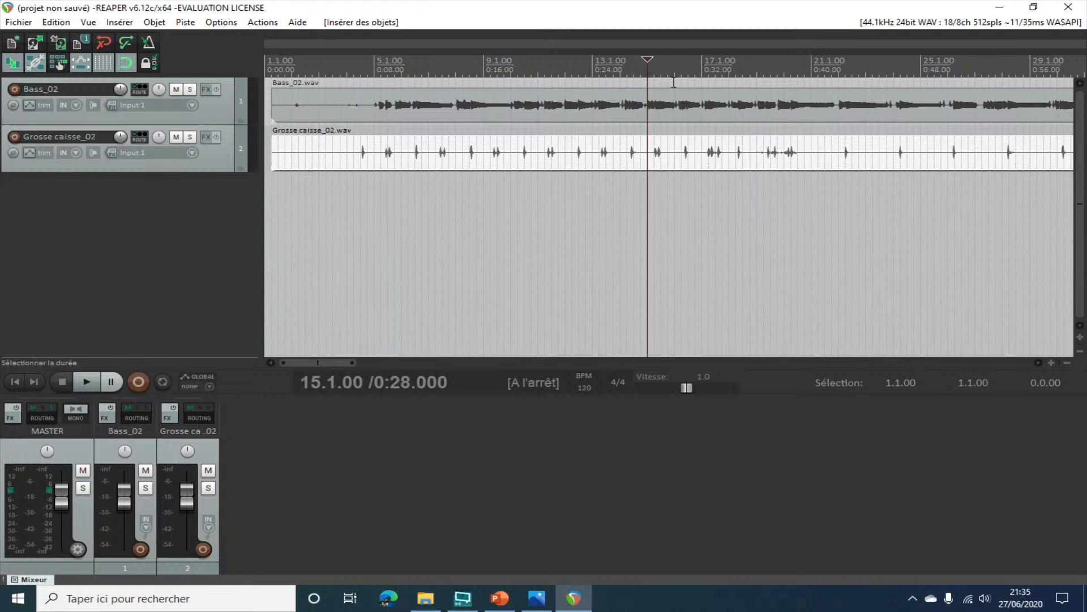
key(space)
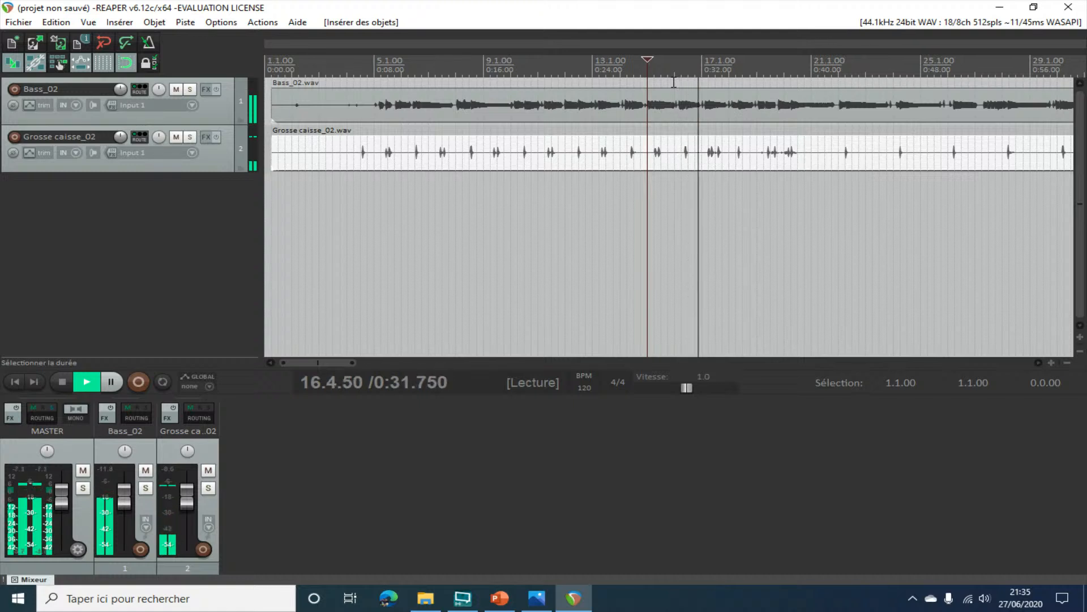
key(space)
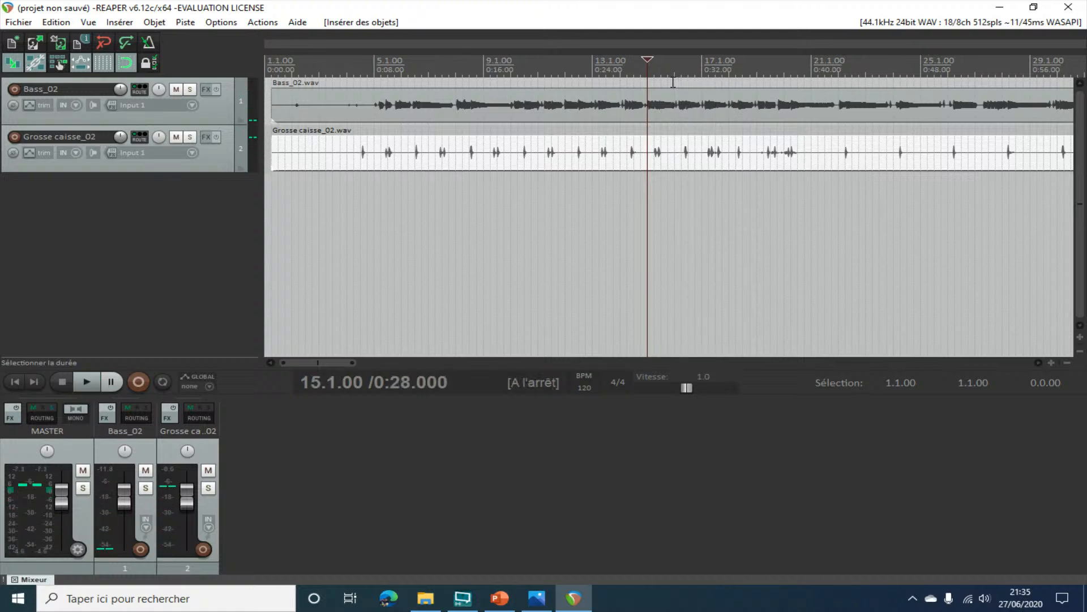
- Solo only the Bass_02 track, leaving Grosse caisse_02 out of solo, and start playback from 15.1.00
click(190, 137)
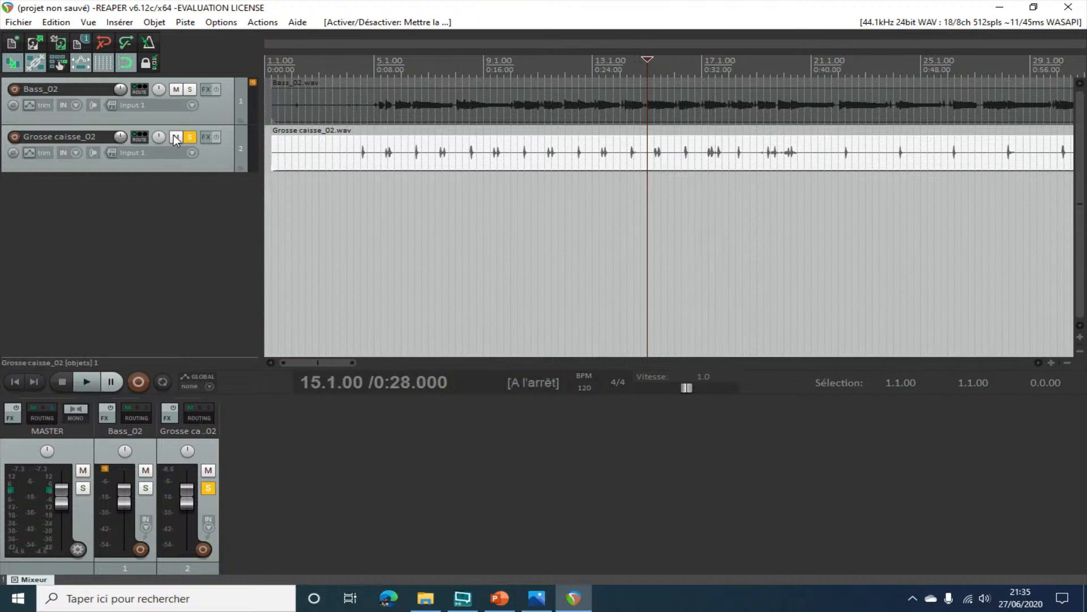
click(190, 89)
click(190, 136)
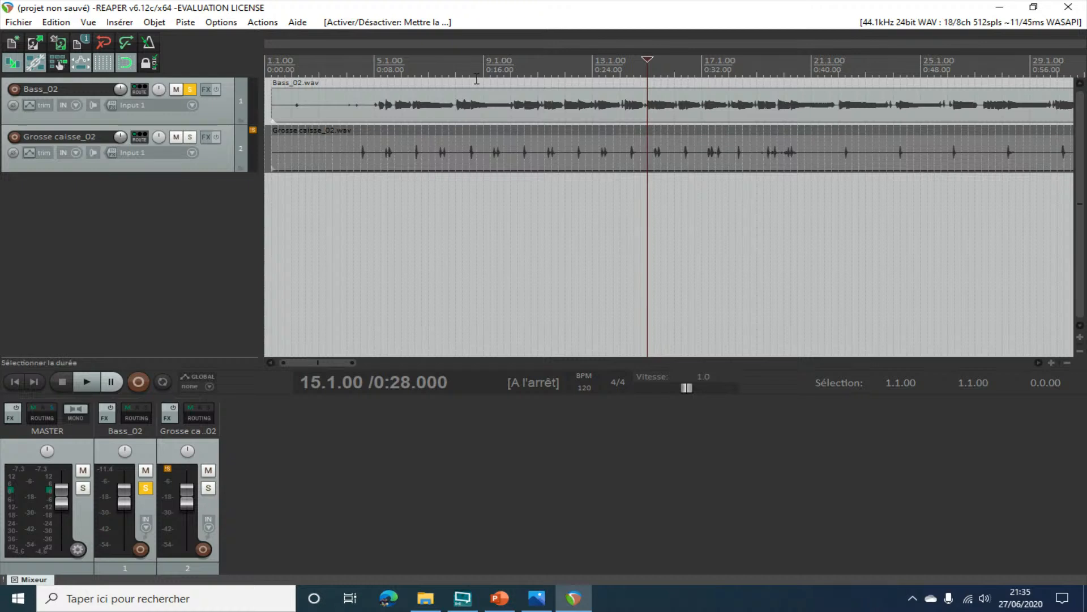
key(space)
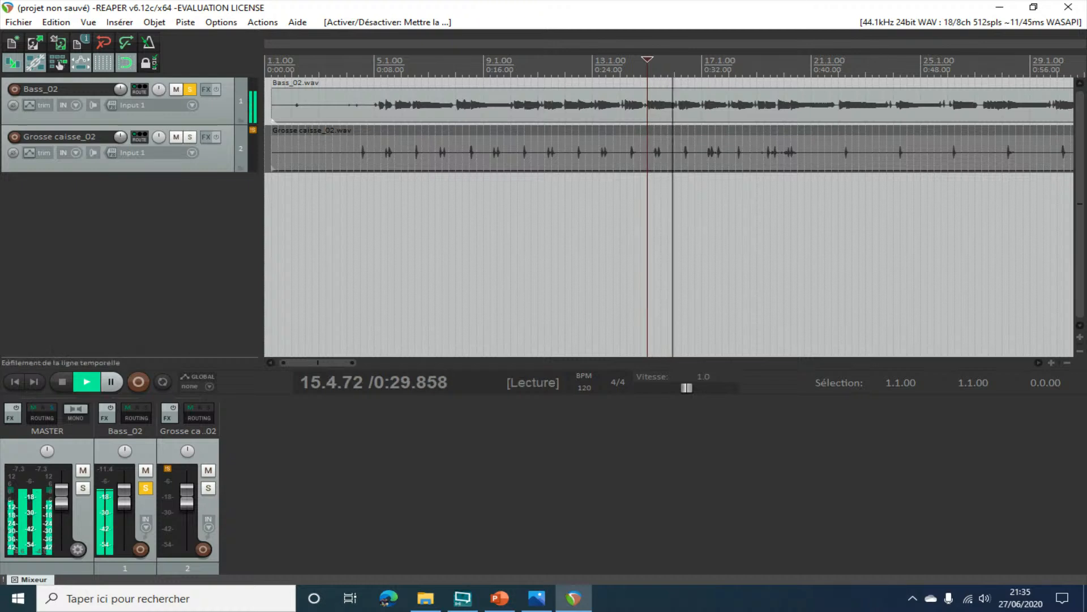
- Add Grosse caisse_02 to the solo during playback, set its volume to +4.23 dB, and stop playback
click(208, 488)
drag(187, 501, 189, 493)
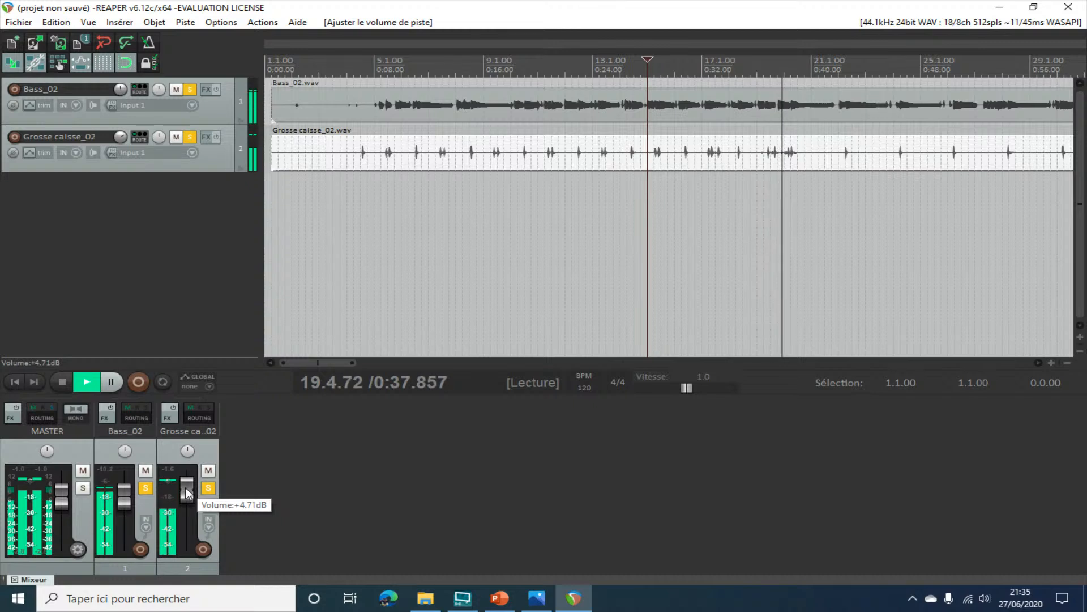
drag(187, 493, 188, 493)
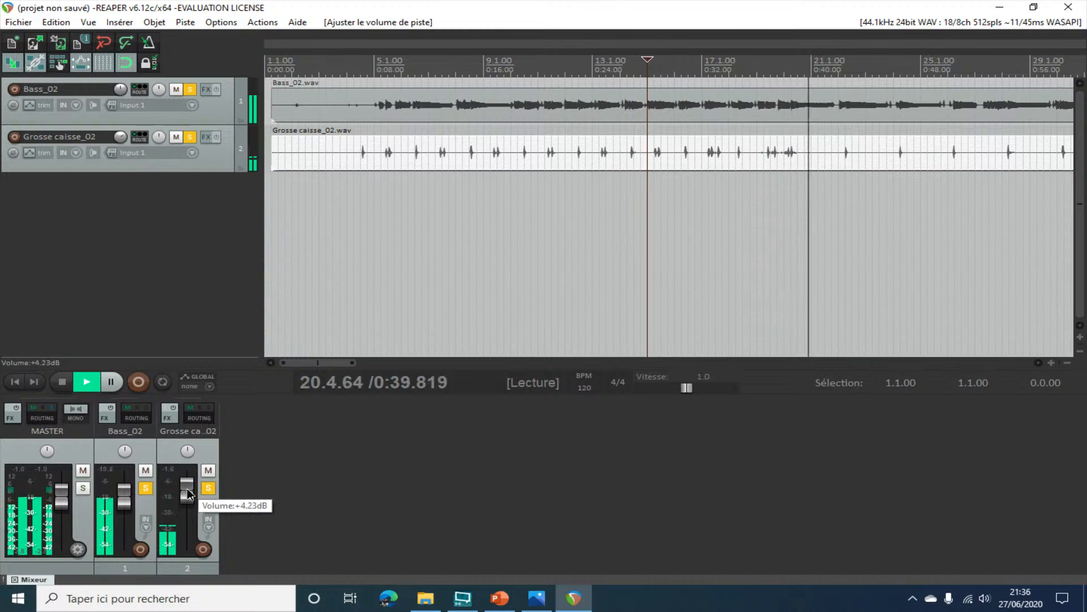
key(space)
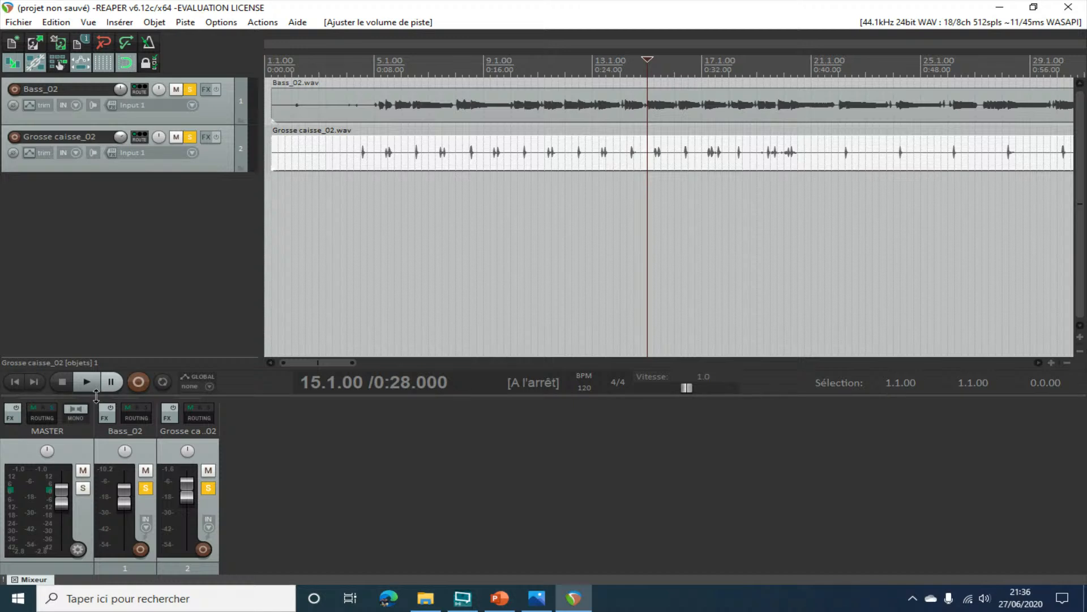
- Enlarge the mixer to reveal the slots above the Bass_02 and Grosse caisse_02 channel strips
drag(97, 395, 96, 274)
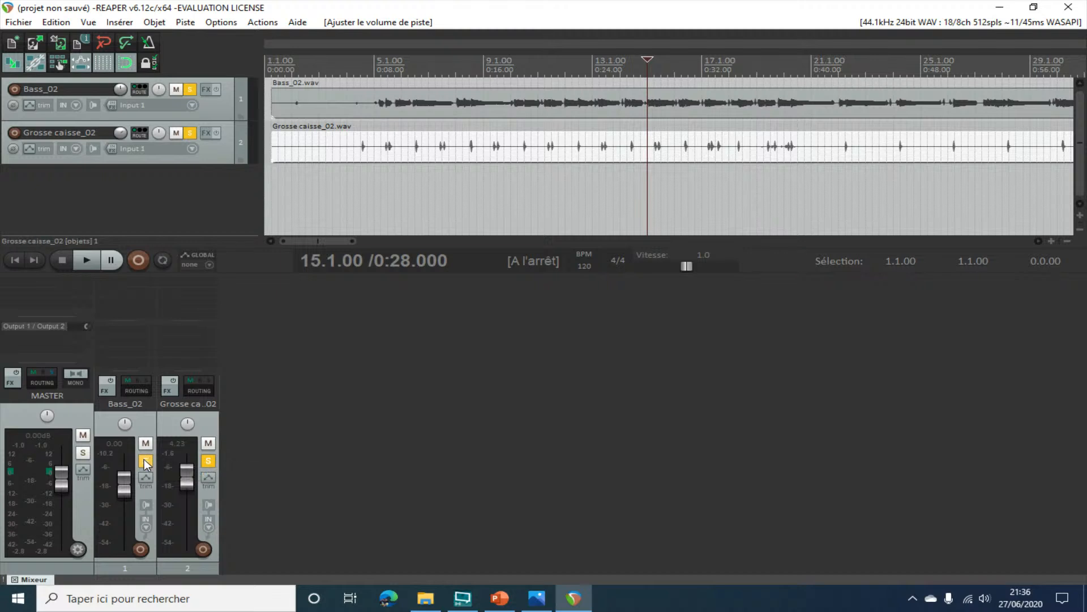
- Add the ReaEQ plug-in to the Bass_02 track, enlarge its FX window and move it clear of the track controls
click(107, 389)
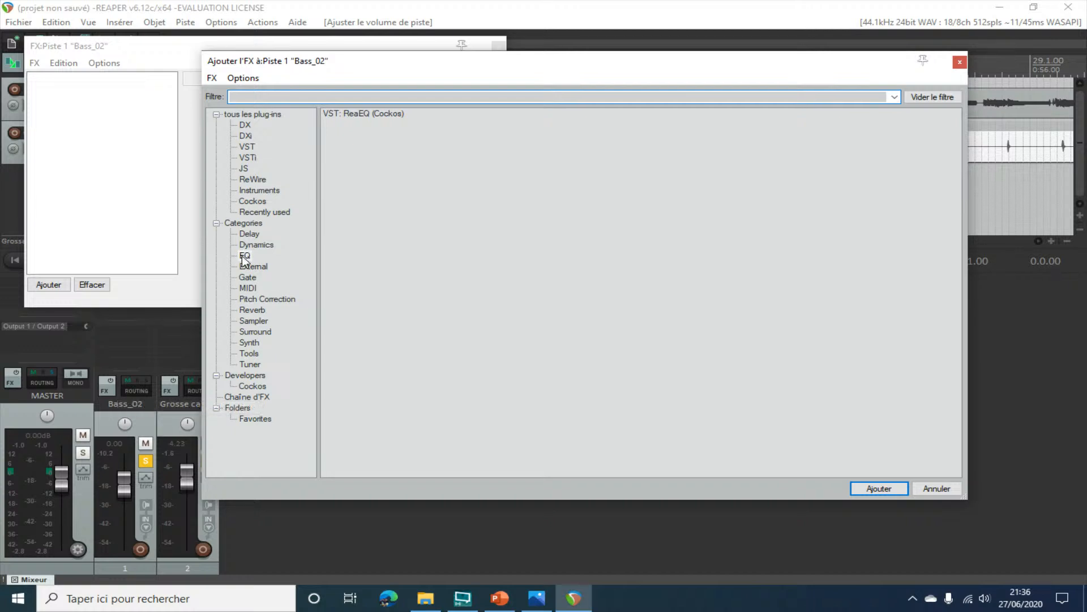
double_click(365, 115)
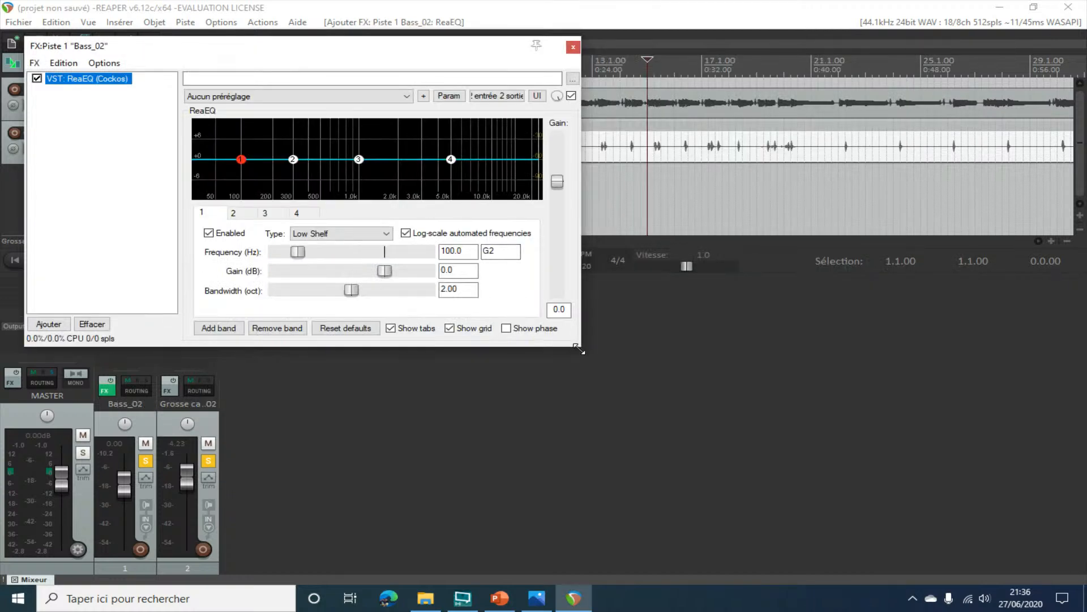
drag(578, 350, 657, 475)
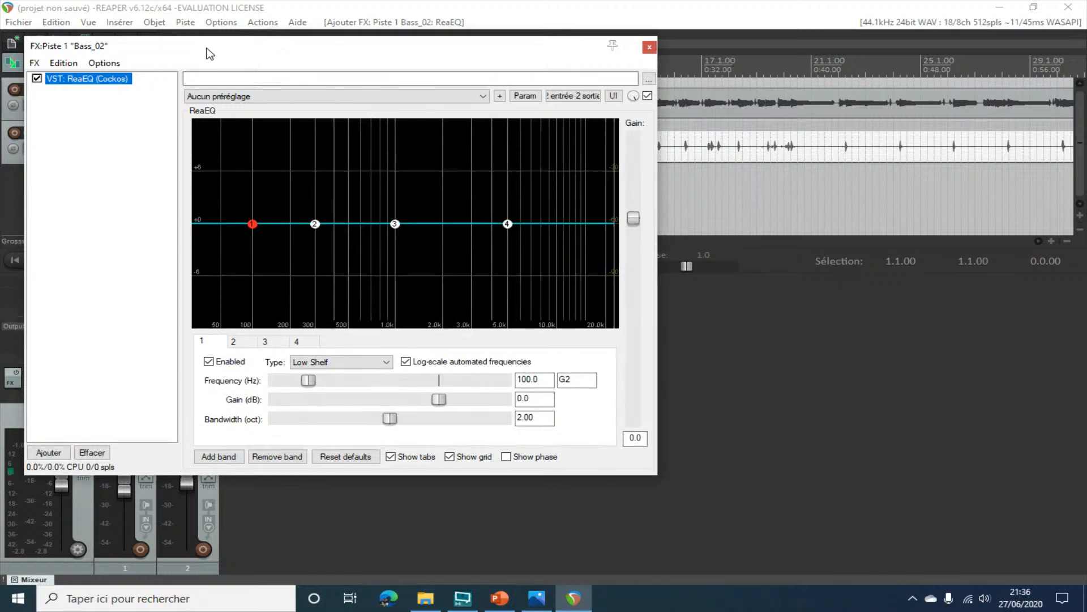
drag(210, 54, 462, 78)
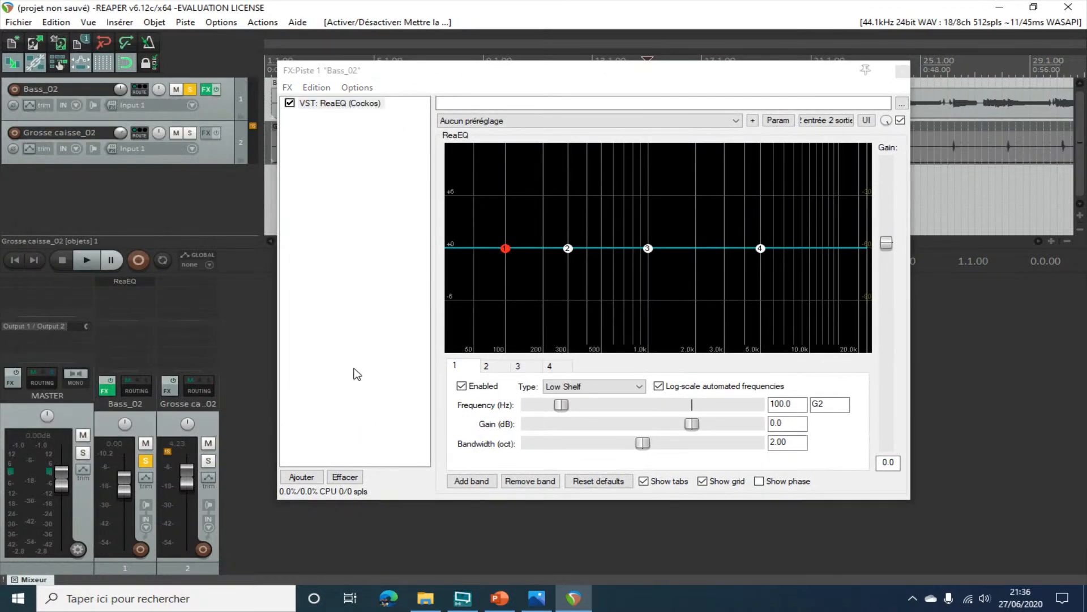
- Play Bass_02 alone and cut its lows with the band 1 low shelf at 112.4 Hz and -inf gain
key(space)
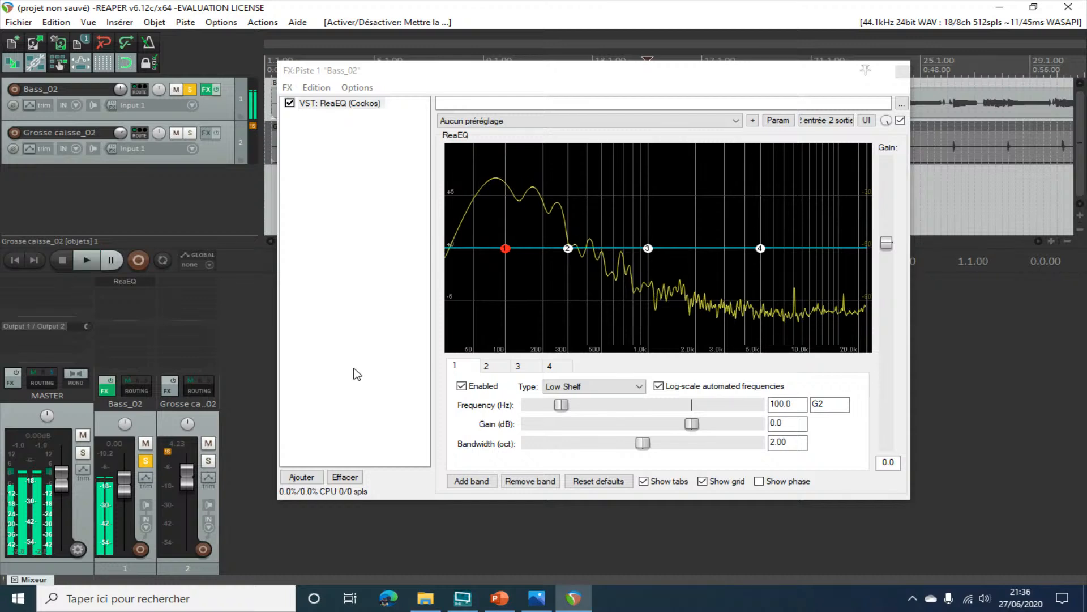
key(space)
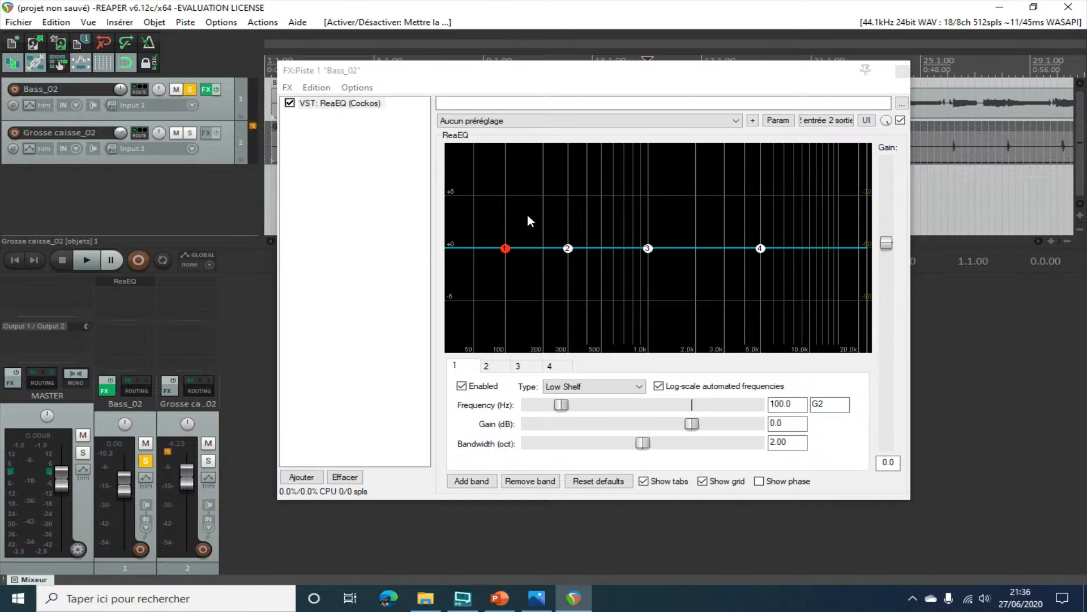
key(space)
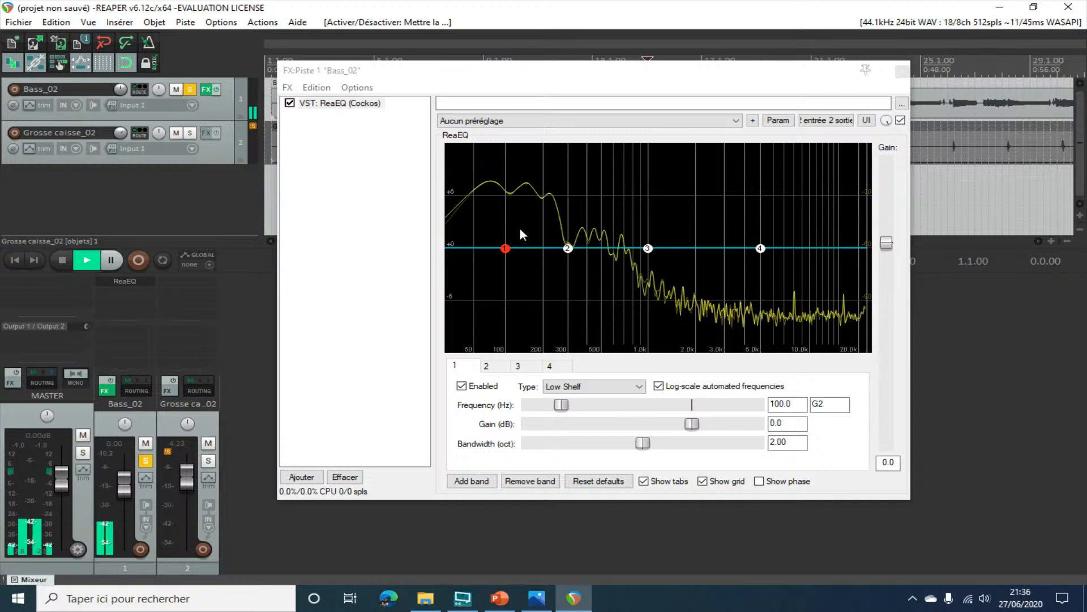
drag(505, 248, 512, 378)
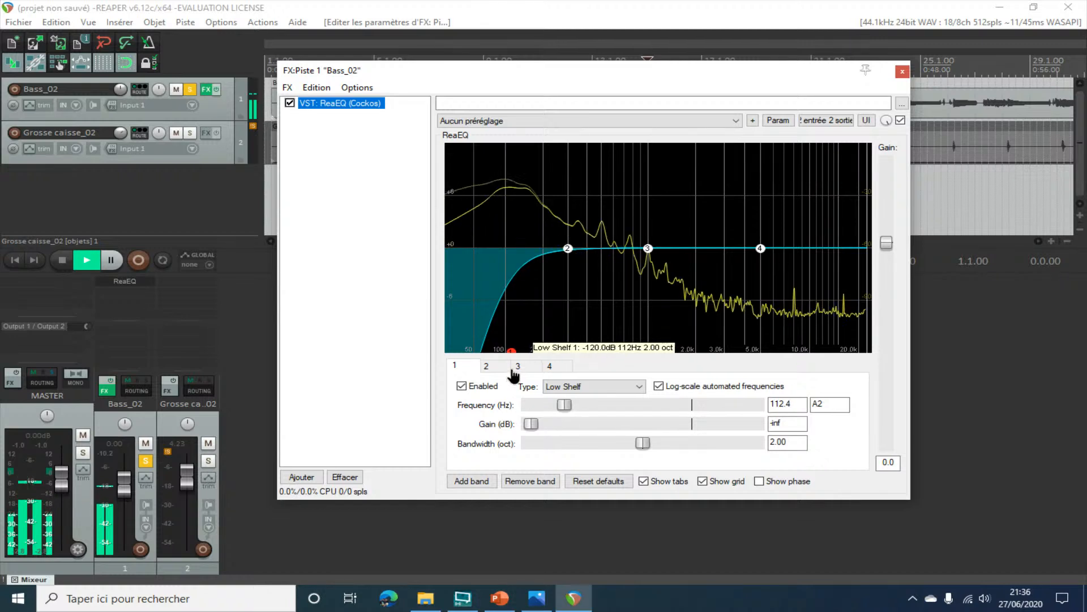
- Lower Bass_02's EQ band 3 to -1.8 dB at 989.1 Hz and raise the band 4 high shelf to 1.4 dB at 4842.4 Hz
drag(648, 248, 652, 270)
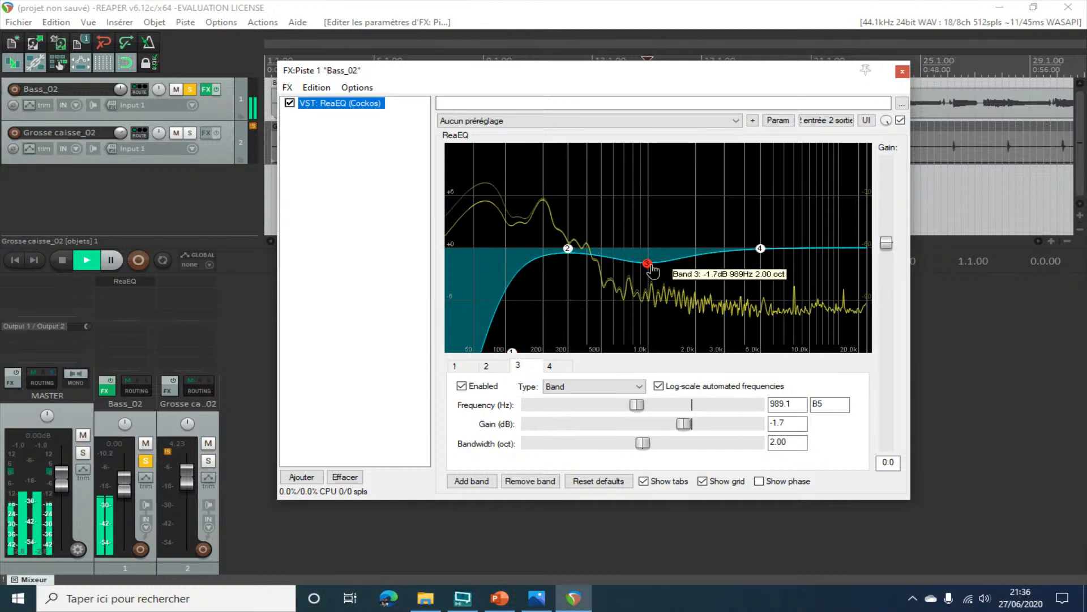
drag(761, 249, 760, 240)
click(518, 365)
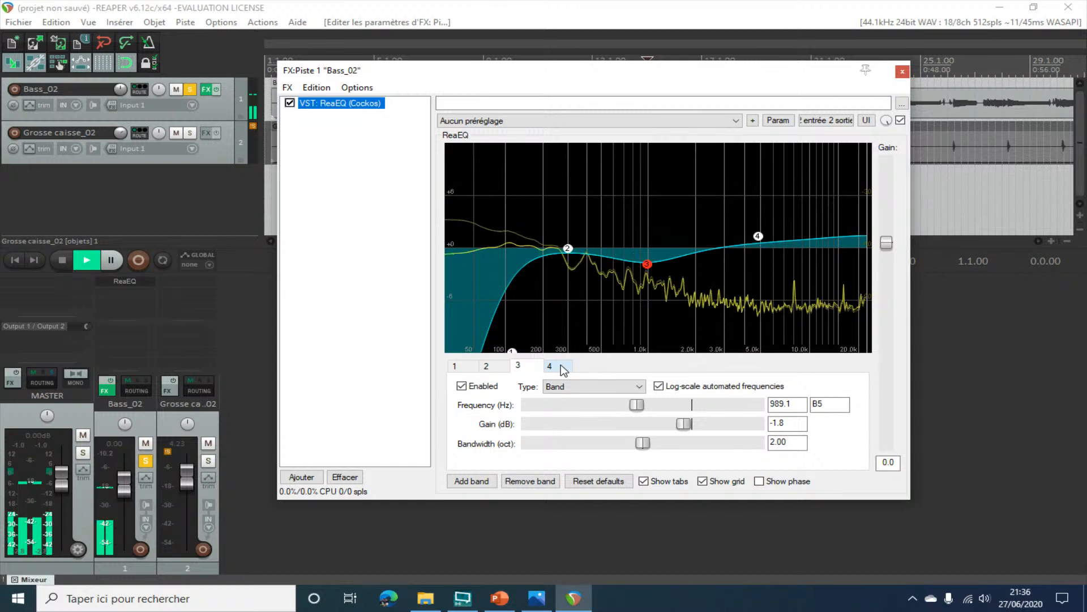
click(561, 367)
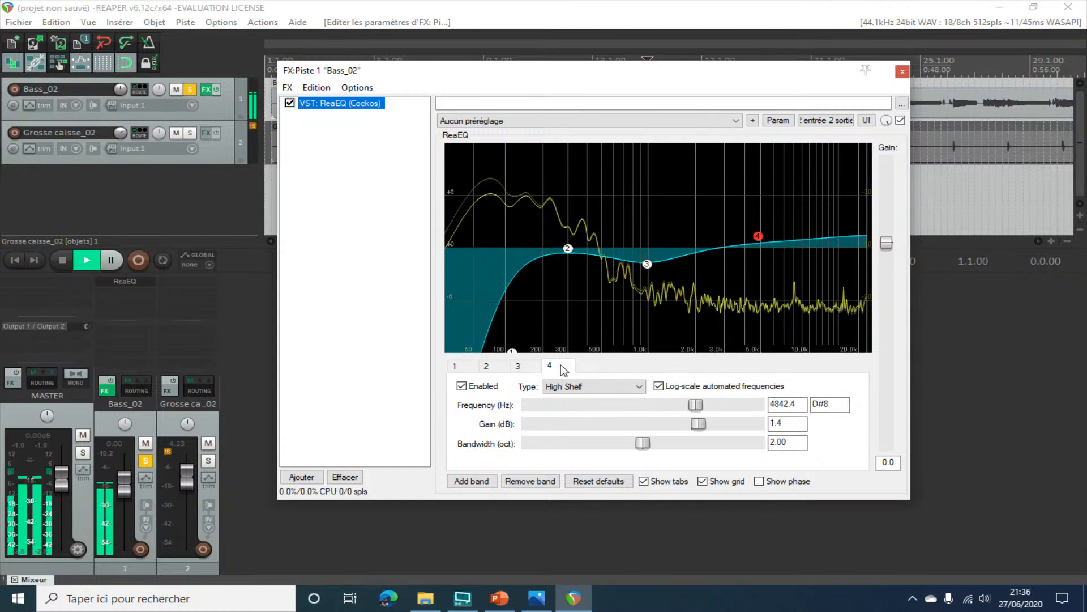
- Add a fifth band to Bass_02's EQ, set it to 20551.3 Hz and -3.3 dB, and stop playback
click(483, 481)
mouse_move(632, 250)
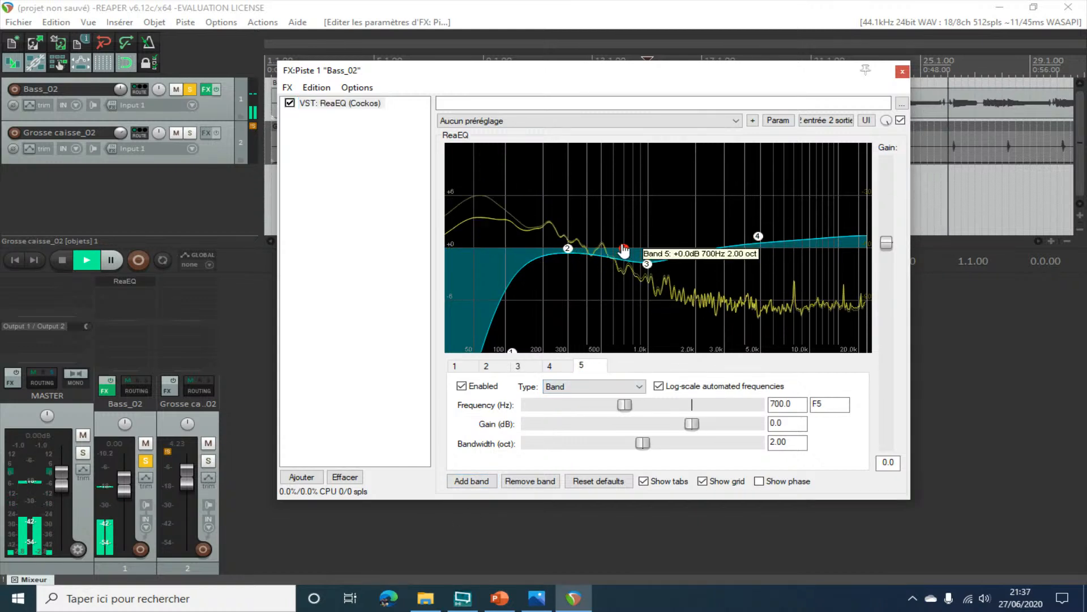
drag(632, 250, 862, 283)
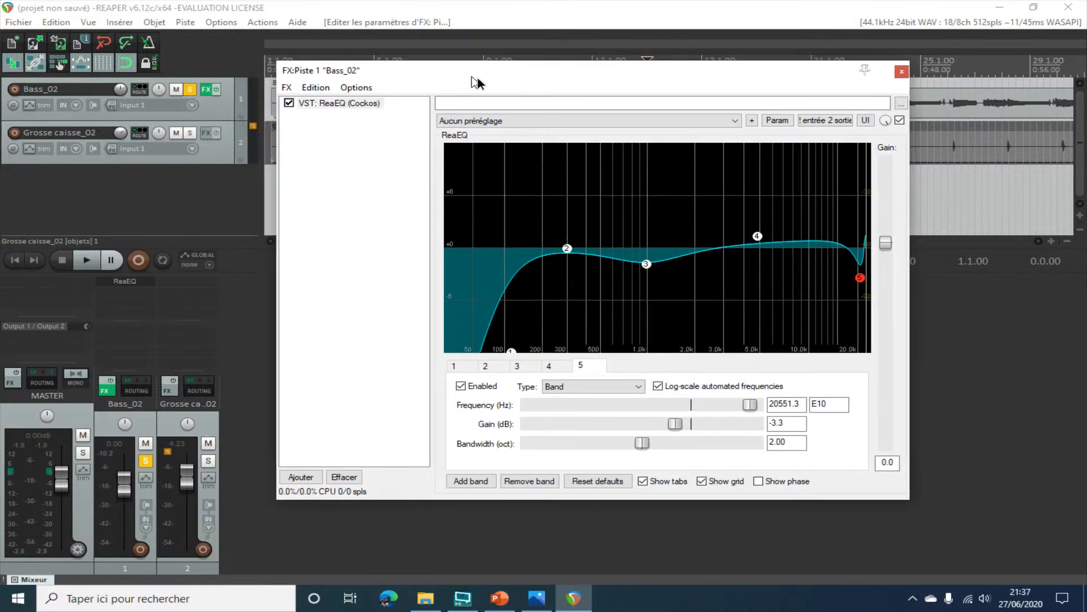
drag(475, 79, 487, 83)
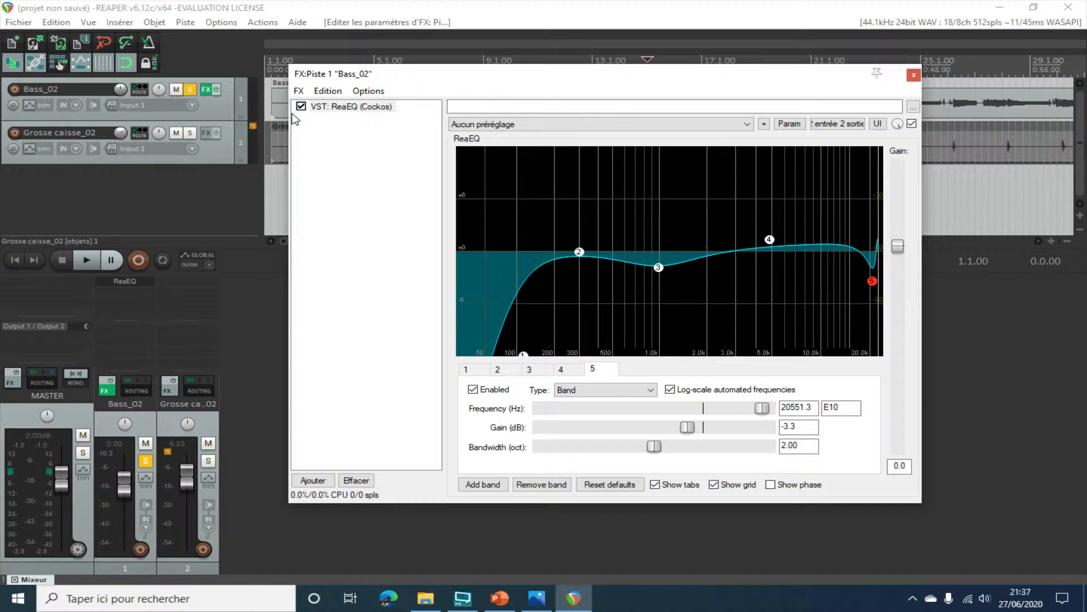
- Solo Grosse caisse_02 instead of Bass_02 and add the ReaEQ plug-in to it
click(189, 132)
click(188, 89)
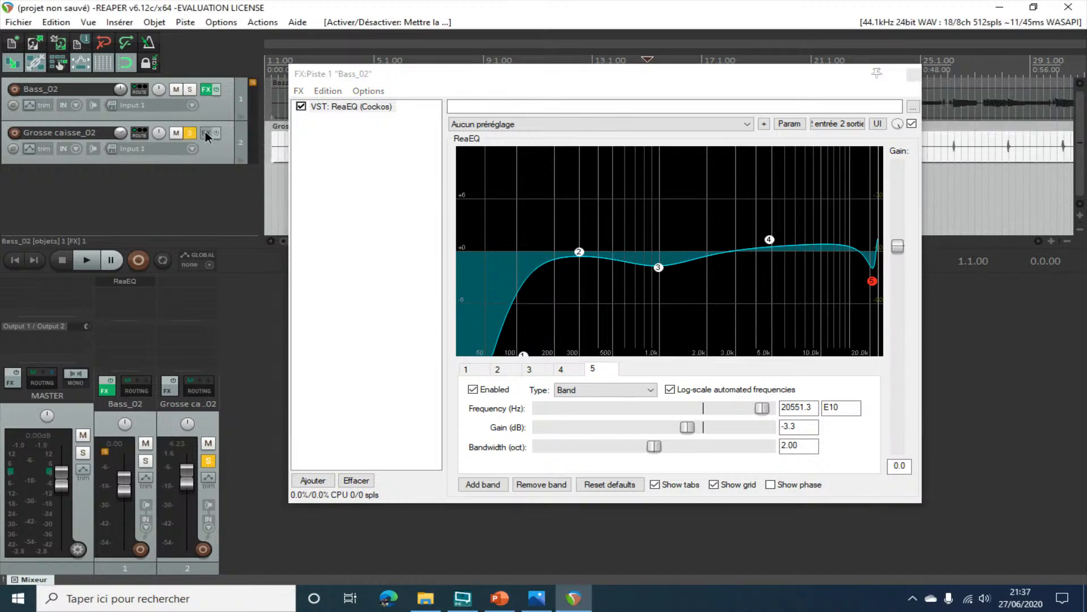
click(205, 132)
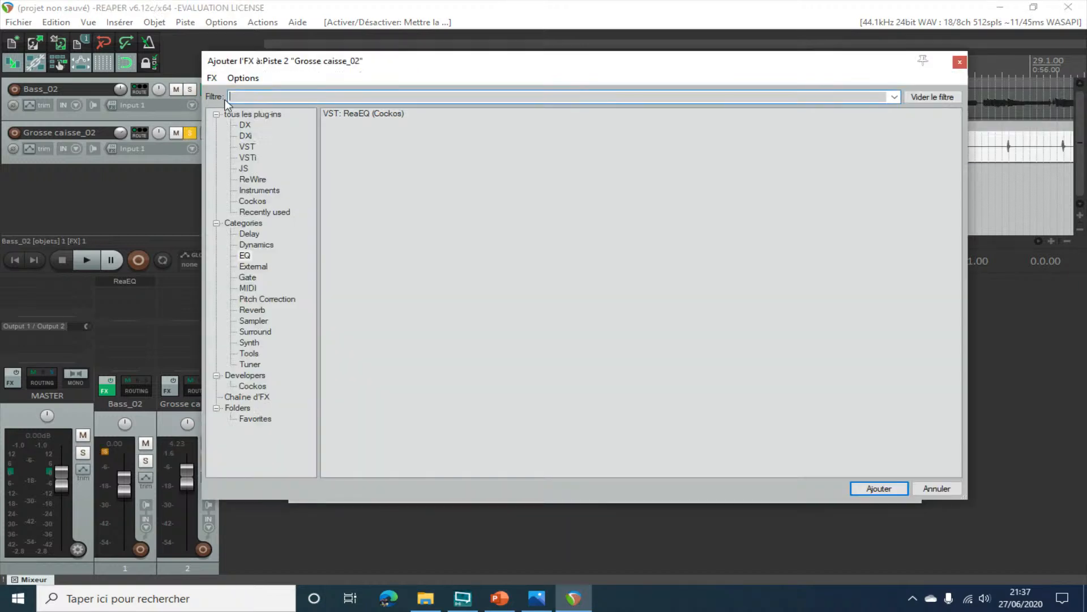
double_click(380, 113)
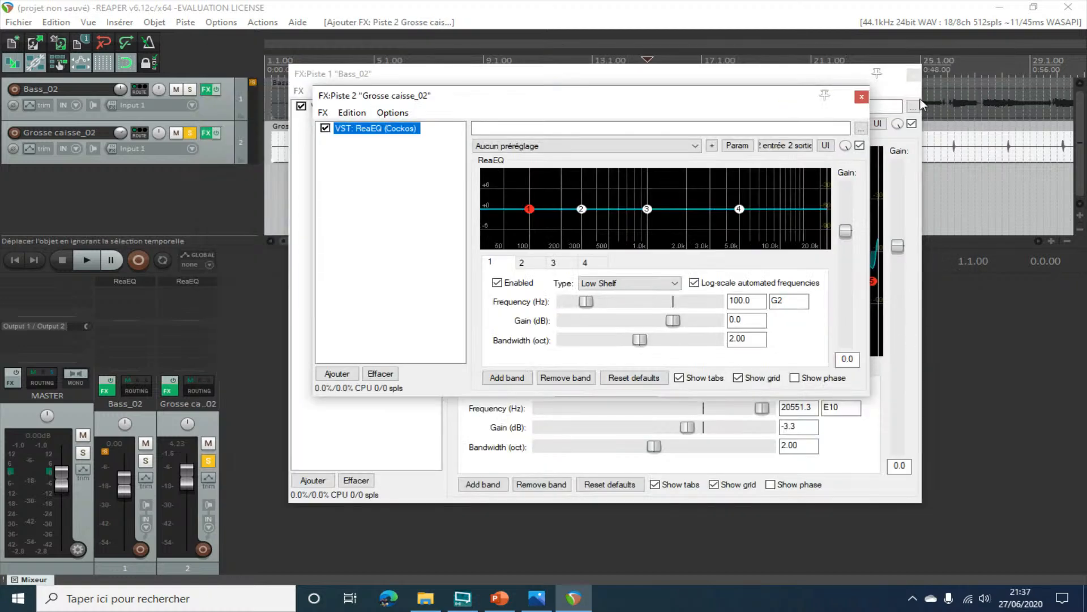
- Close the Bass_02 FX window and enlarge the Grosse caisse_02 FX window
click(914, 74)
click(914, 74)
drag(863, 398, 916, 541)
- During playback, set Grosse caisse_02's EQ low shelf to 64.5 Hz at -inf gain and band 3 to 1463.8 Hz at -2.7 dB
key(space)
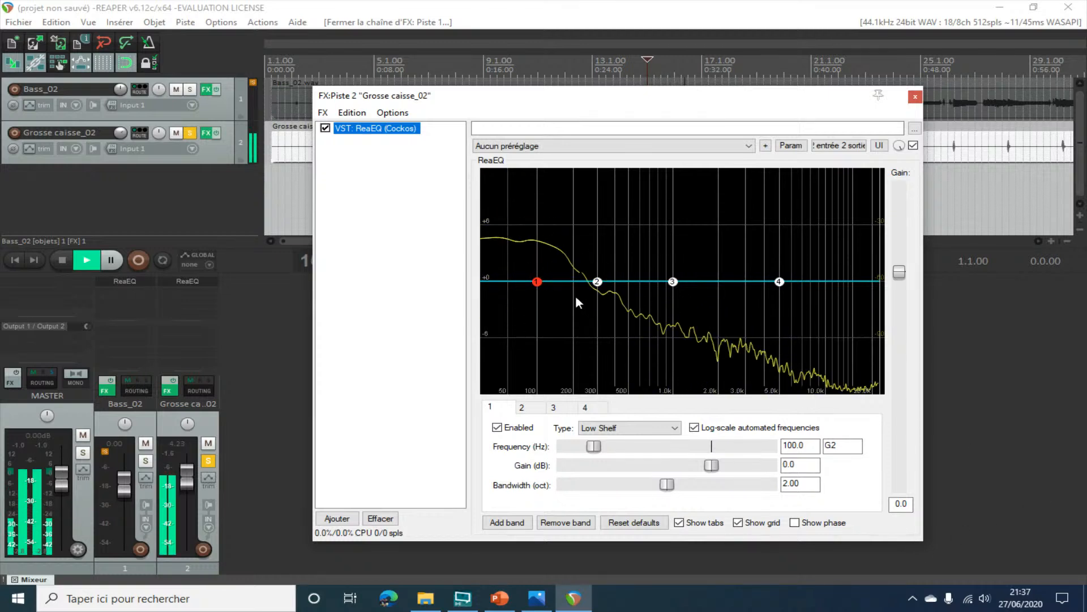
drag(537, 282, 518, 400)
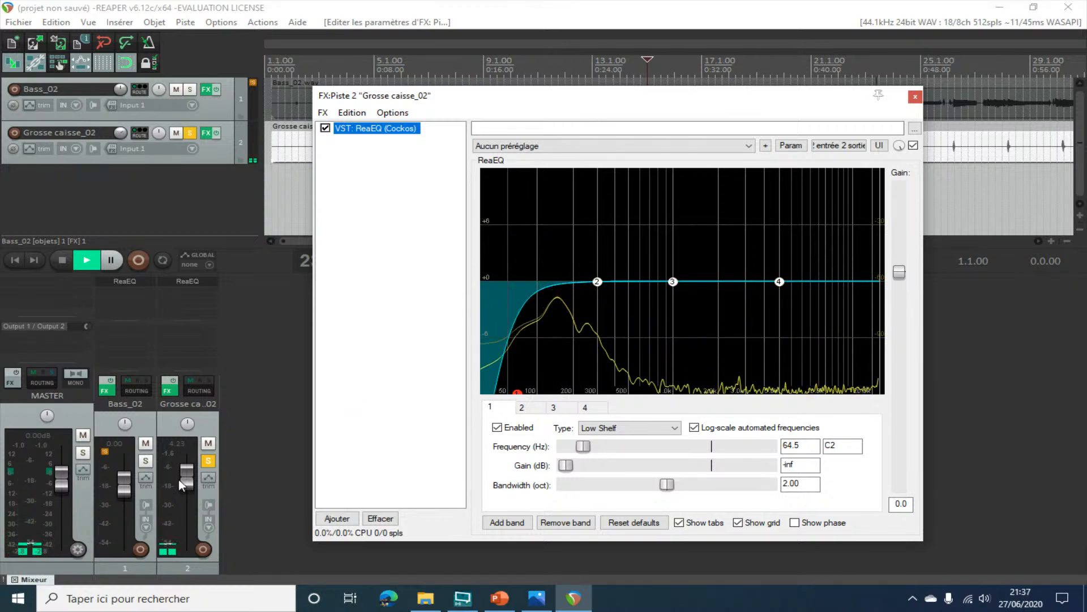
mouse_move(180, 479)
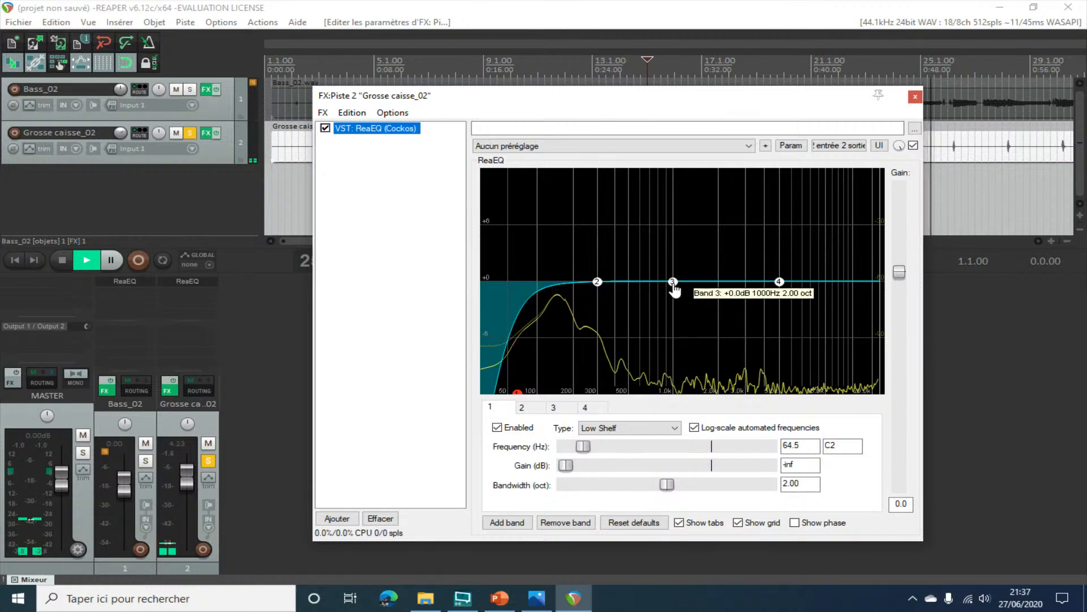
drag(673, 281, 701, 315)
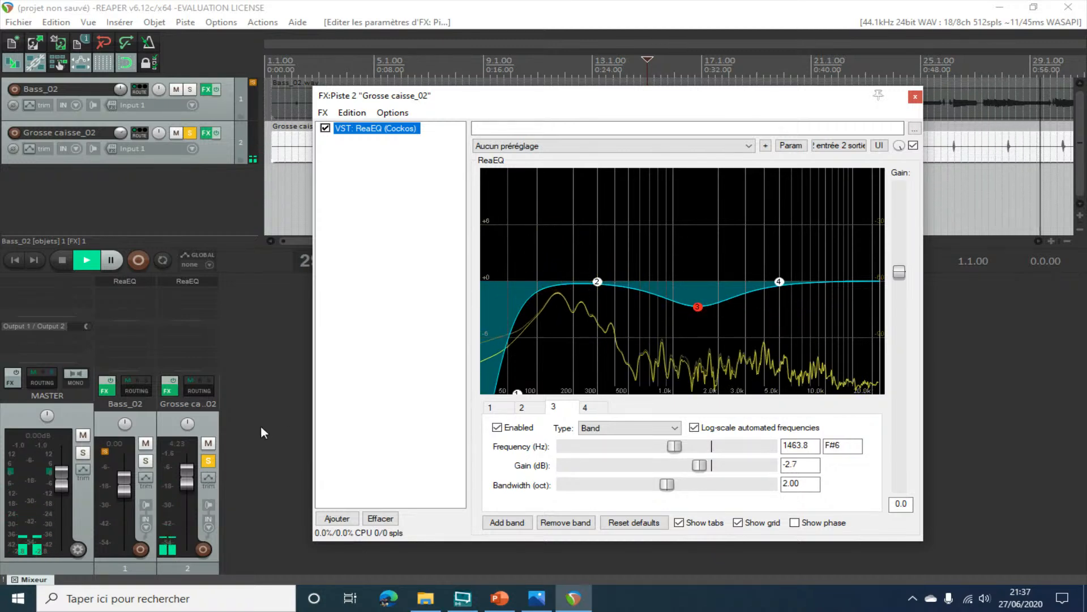
- Add Bass_02 back to the solo during playback and set the volumes to +3.27 dB for Bass_02 and +6.37 dB for Grosse caisse_02
mouse_move(123, 483)
mouse_down()
mouse_move(191, 477)
mouse_move(128, 480)
mouse_up()
click(145, 461)
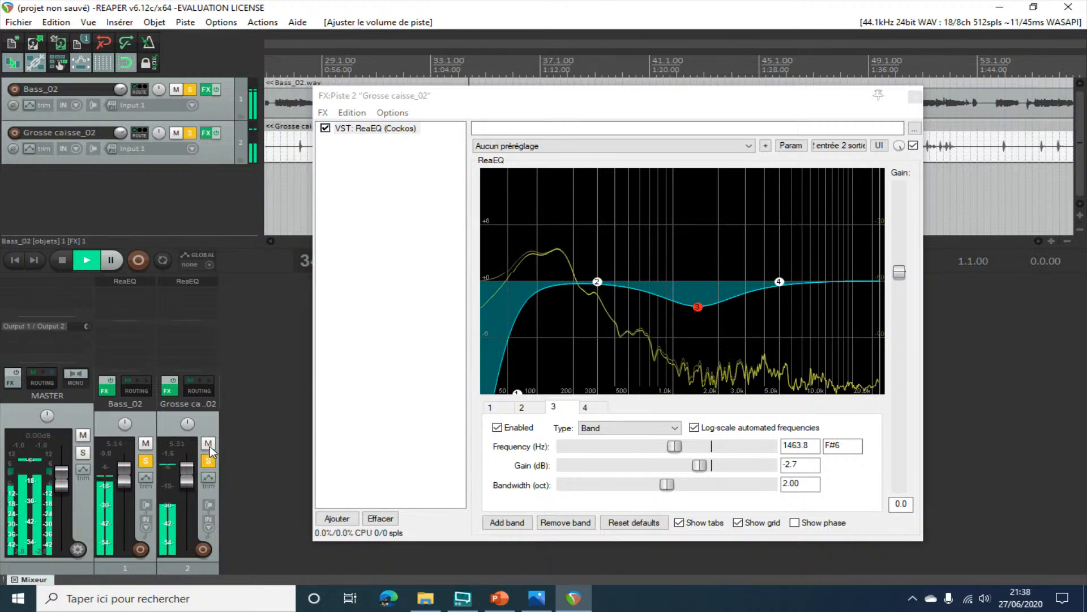
drag(124, 470, 125, 479)
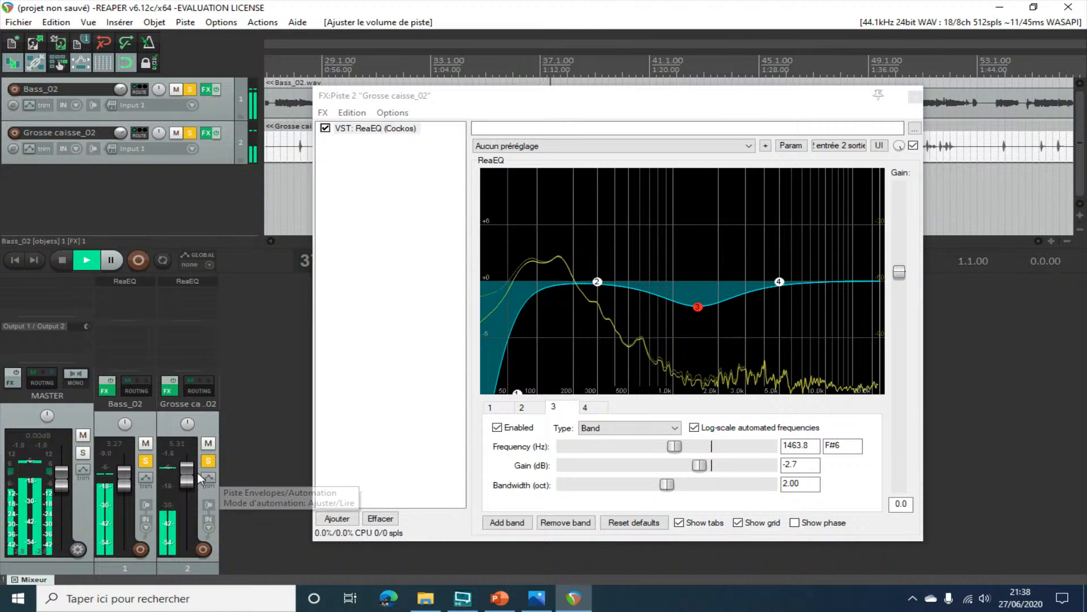
drag(194, 474, 188, 474)
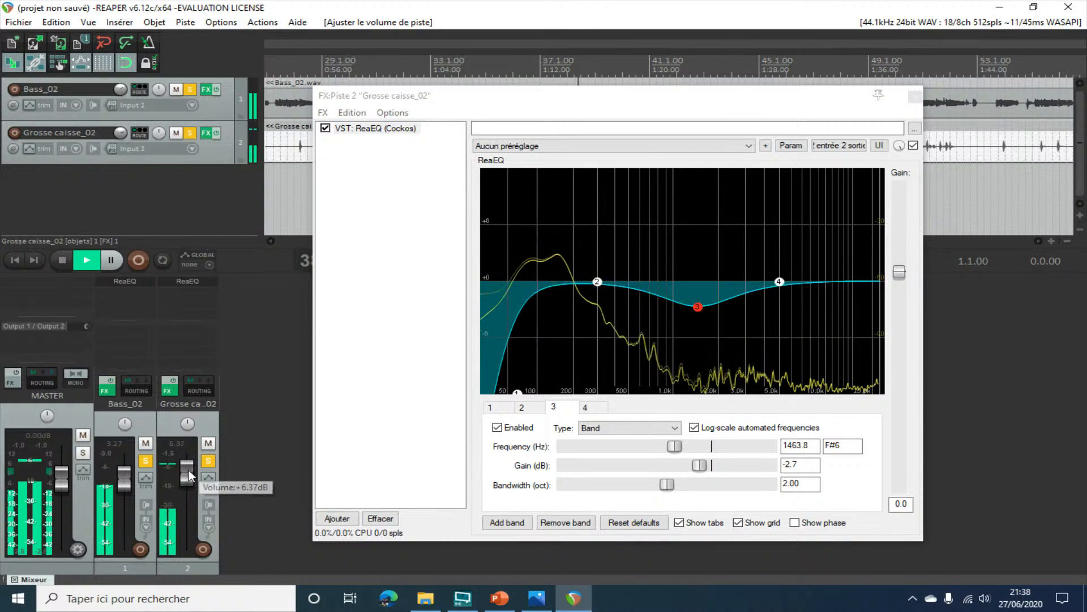
- Reopen the Bass_02 equalizer and boost band 2 by about 4 dB at about 89 Hz
click(220, 101)
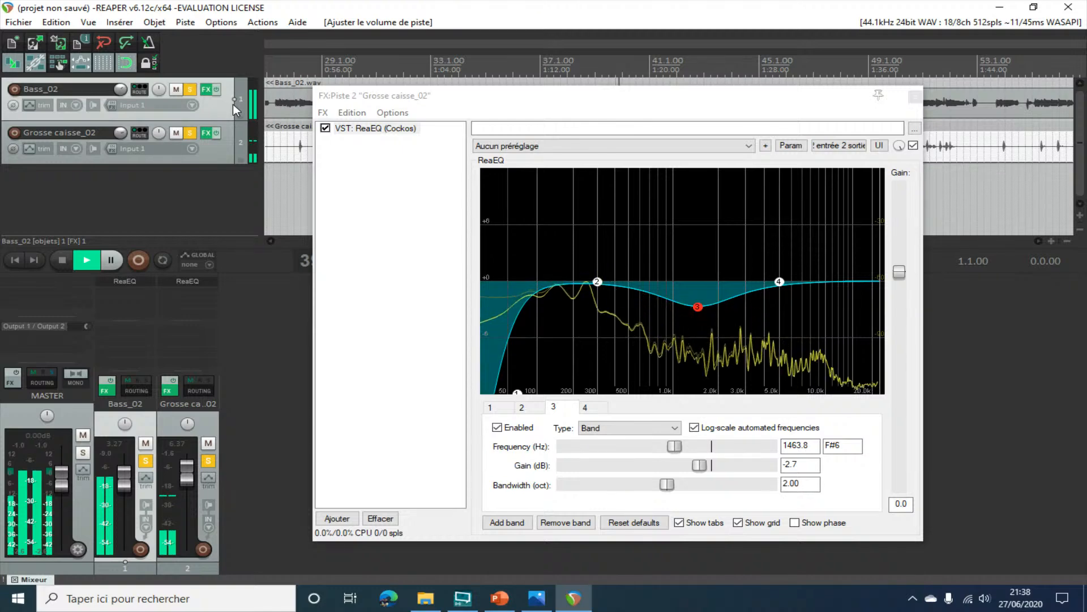
click(207, 90)
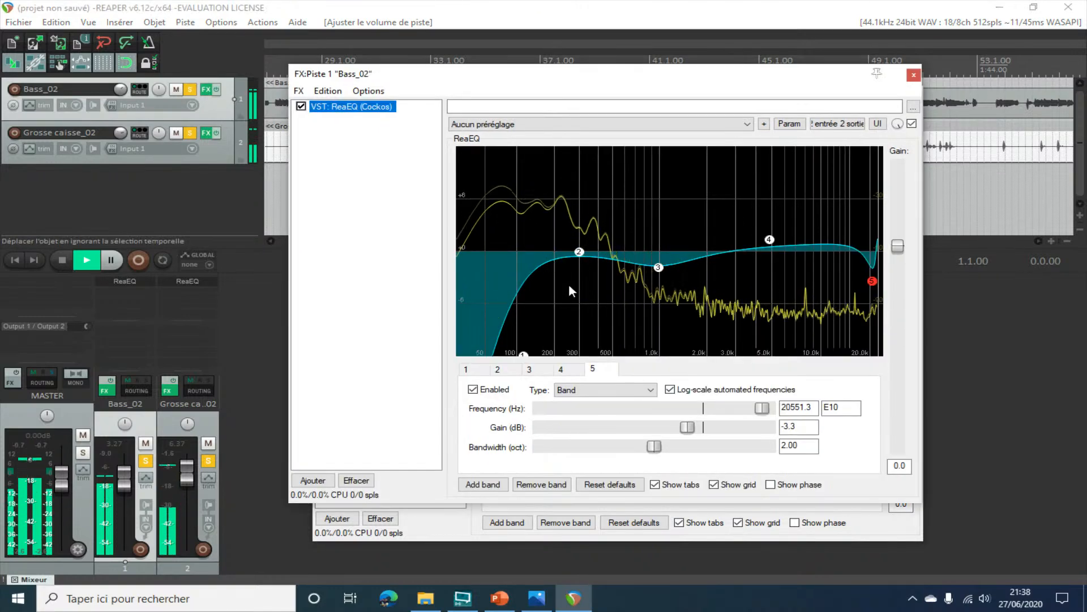
drag(579, 253, 513, 224)
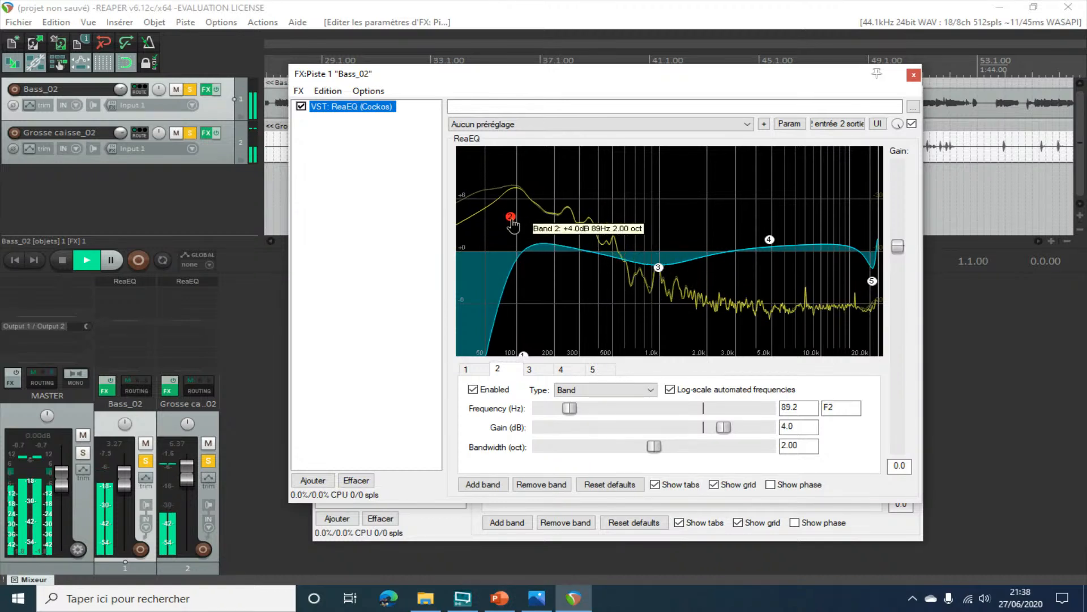
- Raise Bass_02's band 4 high shelf in frequency and gain, set band 3 to 819.7 Hz and -5.1 dB, and stop playback
drag(769, 239, 851, 207)
drag(658, 267, 649, 304)
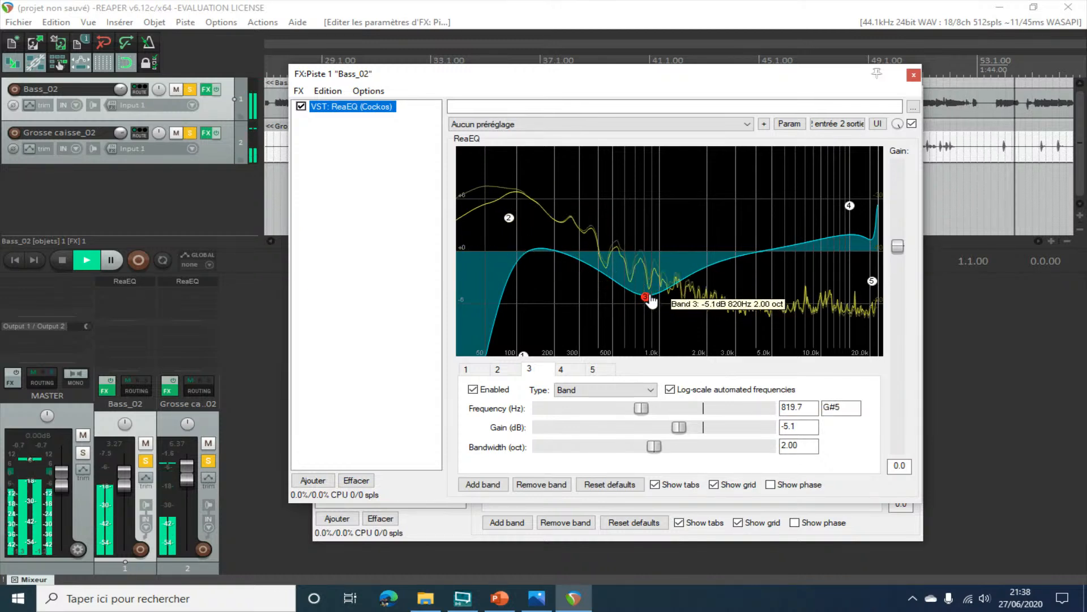
key(space)
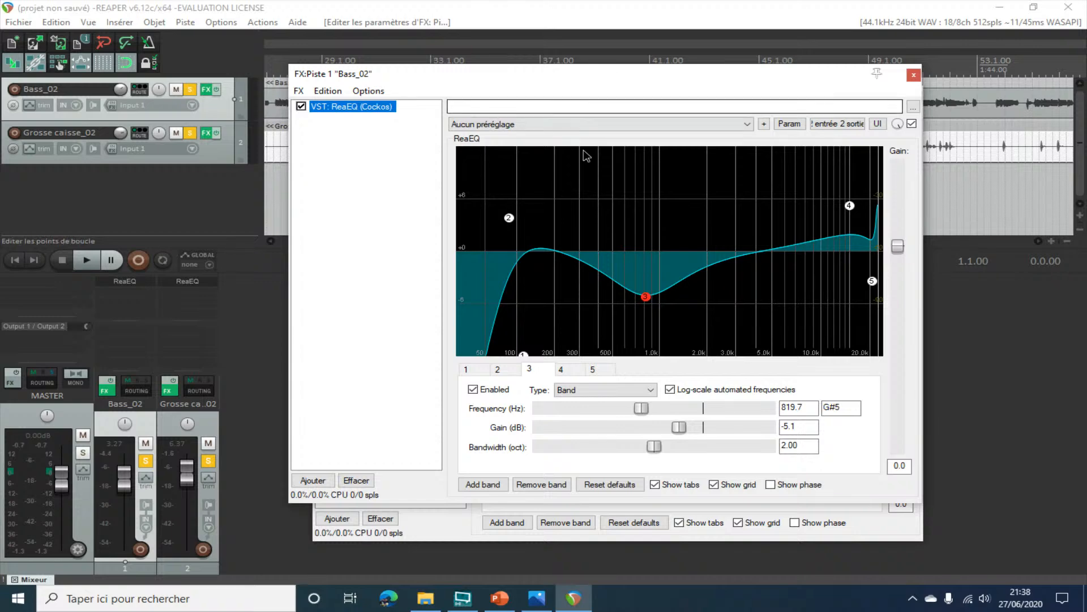
- Play both tracks from 38.3.00 and set Bass_02's EQ band 3 to 717.1 Hz and -6.3 dB
drag(587, 77, 595, 131)
click(580, 66)
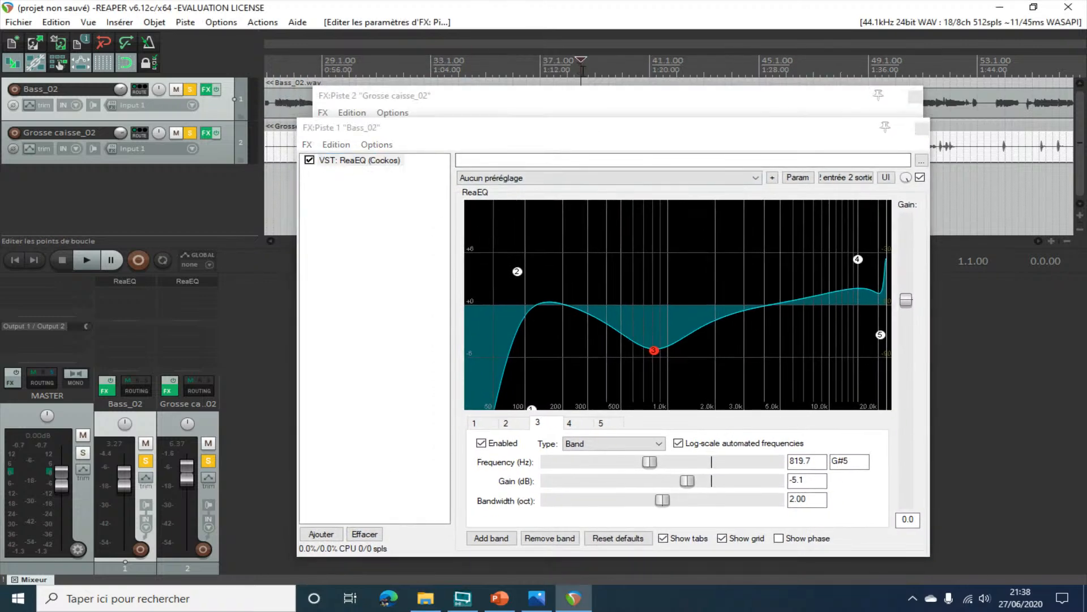
key(space)
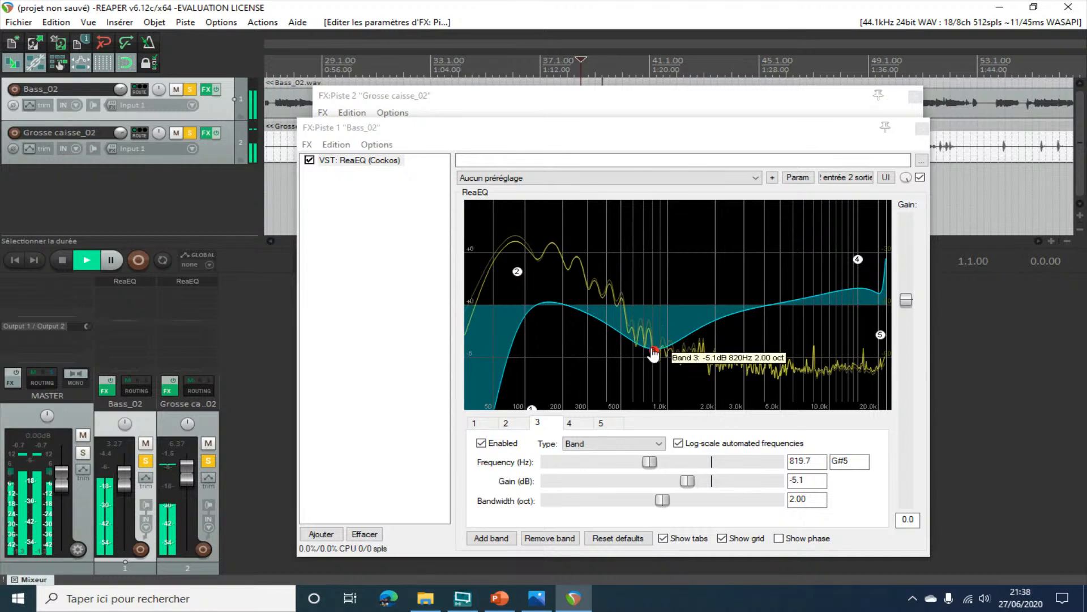
drag(653, 351, 652, 353)
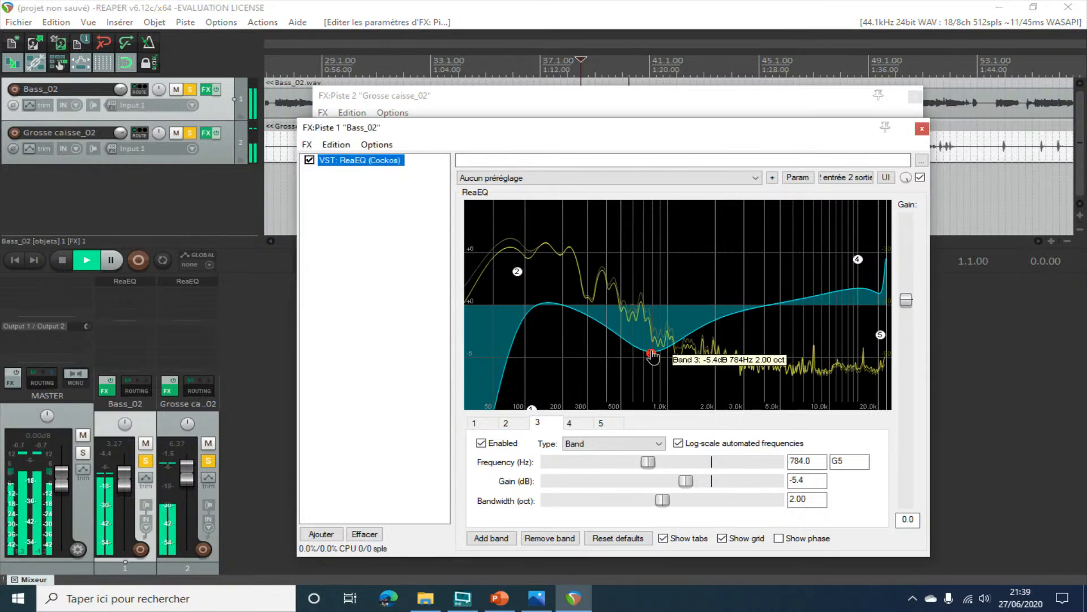
mouse_move(652, 354)
mouse_down()
mouse_move(612, 342)
mouse_move(678, 294)
mouse_move(660, 304)
mouse_move(637, 360)
mouse_move(646, 364)
mouse_up()
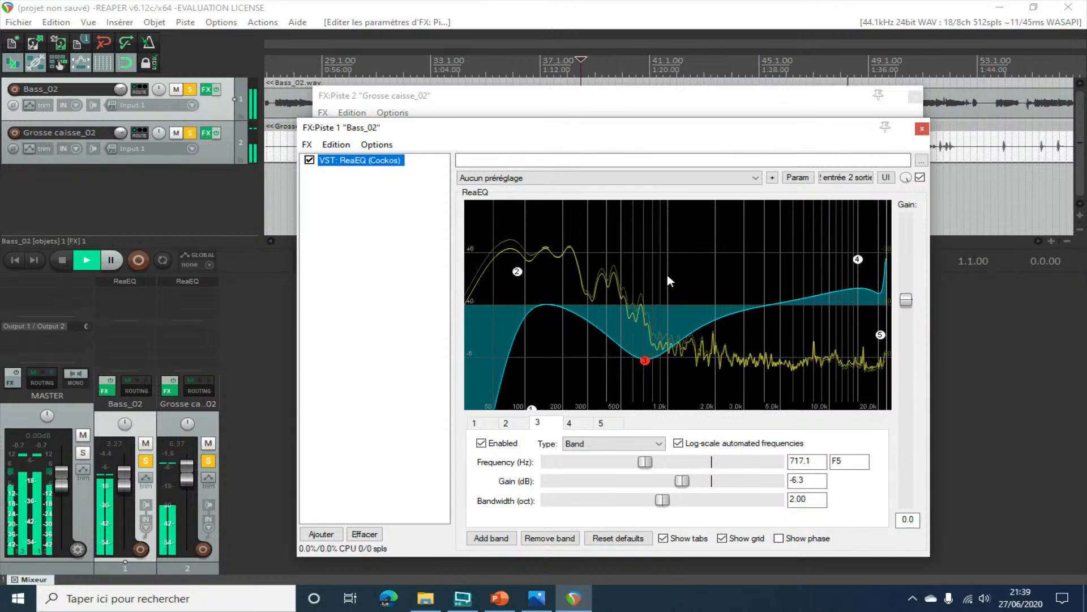
- Stop playback and close the FX windows of both Bass_02 and Grosse caisse_02
key(space)
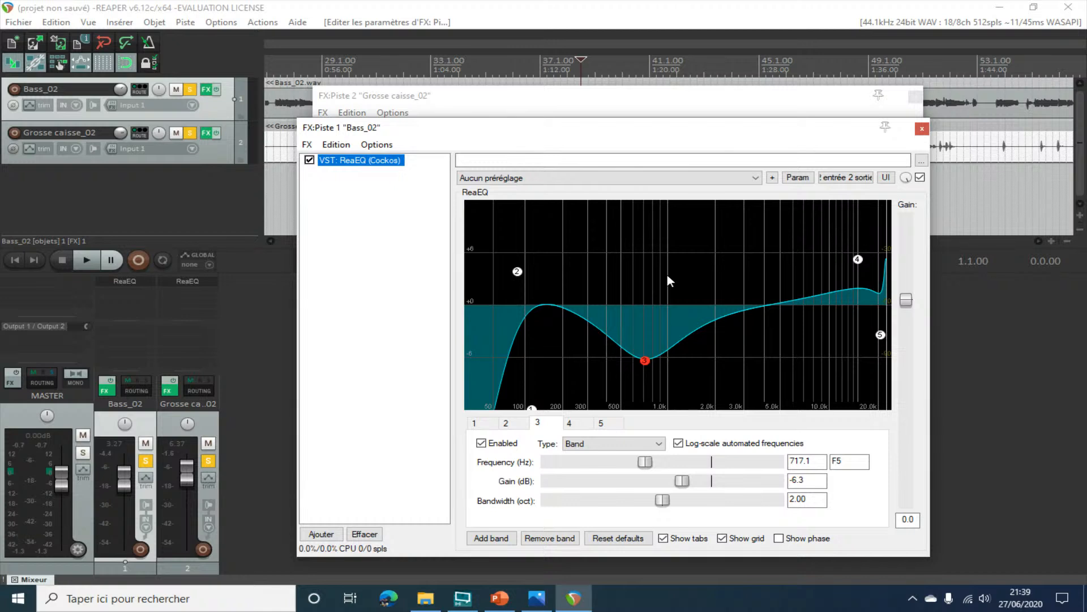
click(922, 129)
click(916, 100)
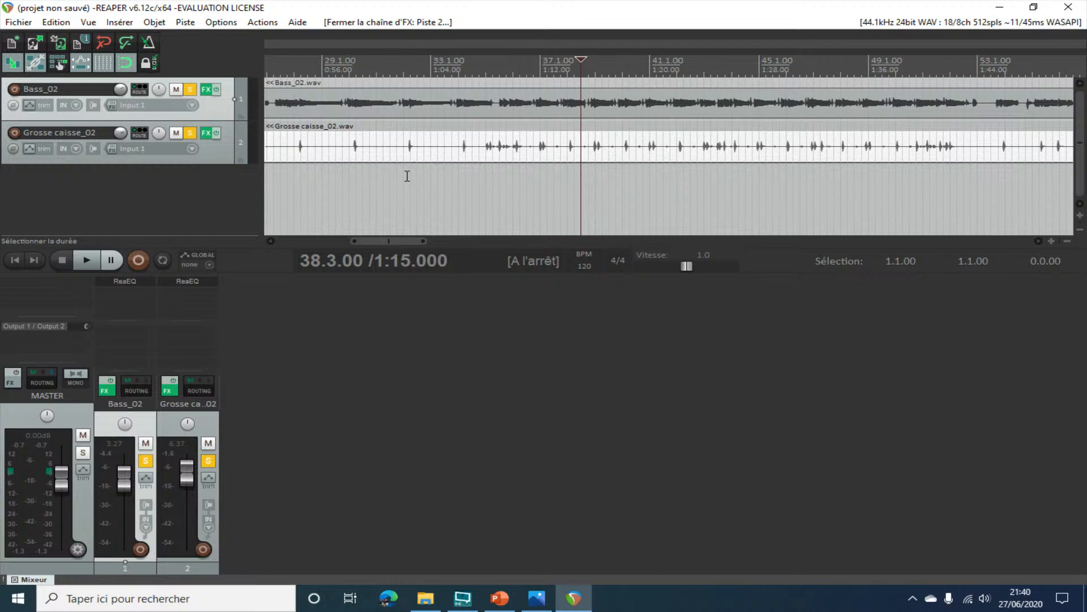
- Start a new project without saving the current one and enlarge the arrange area above the mixer
click(56, 22)
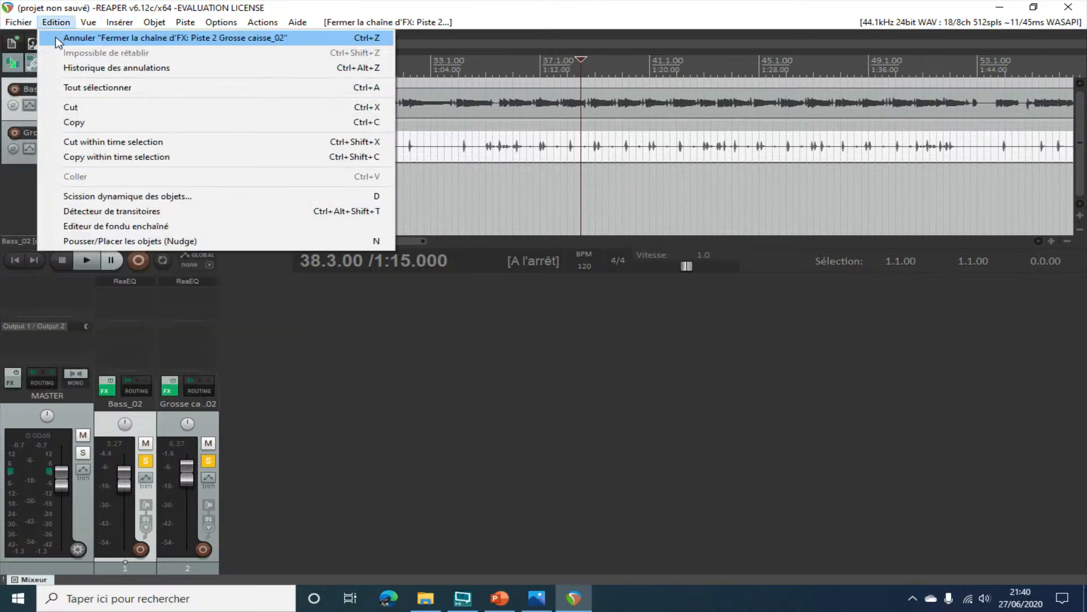
click(27, 39)
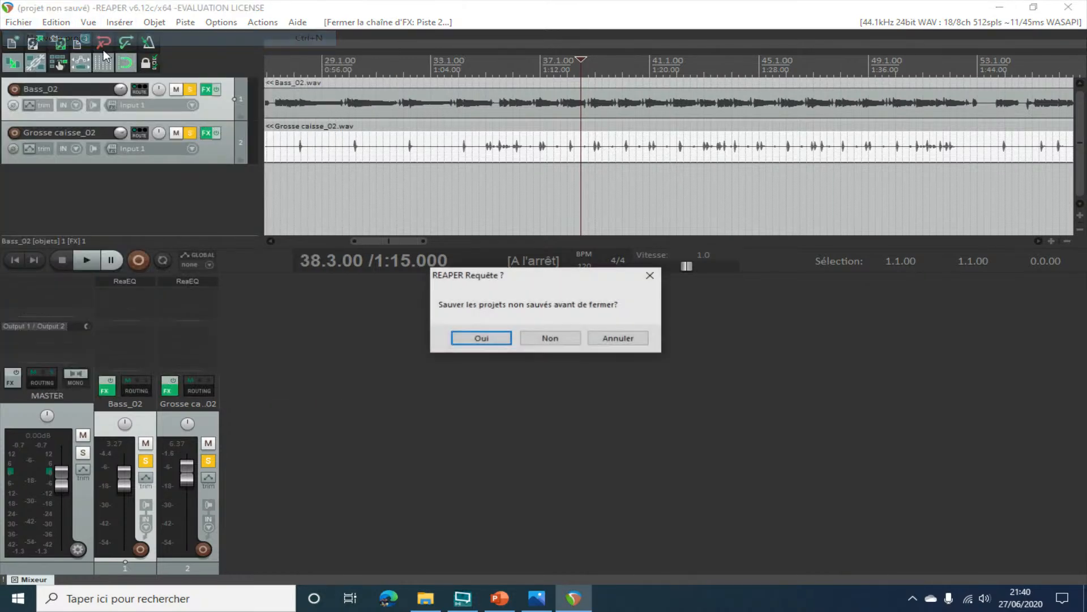
click(547, 340)
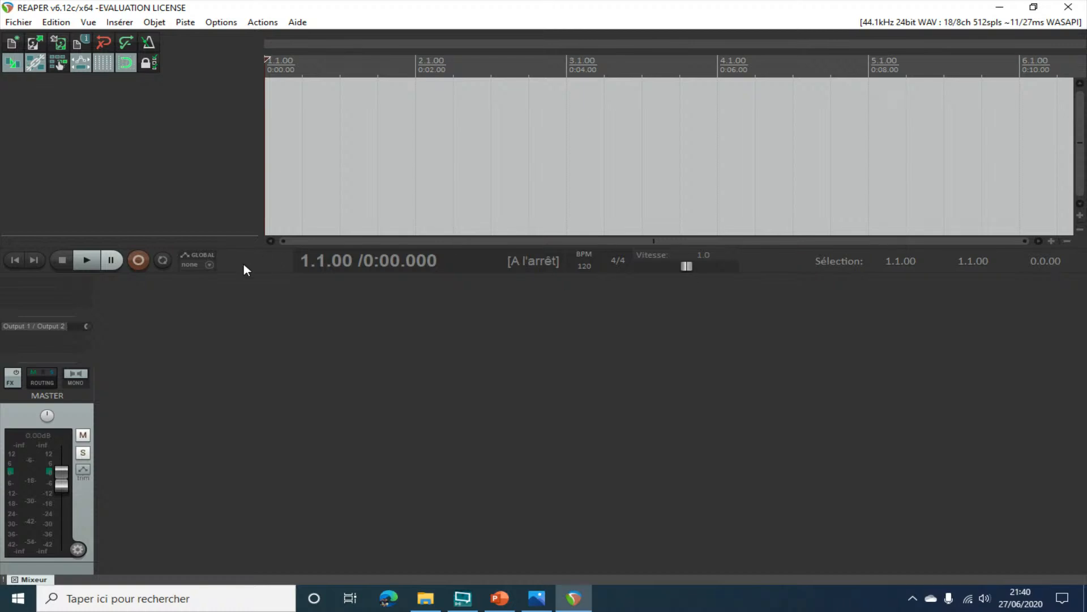
drag(234, 277, 231, 436)
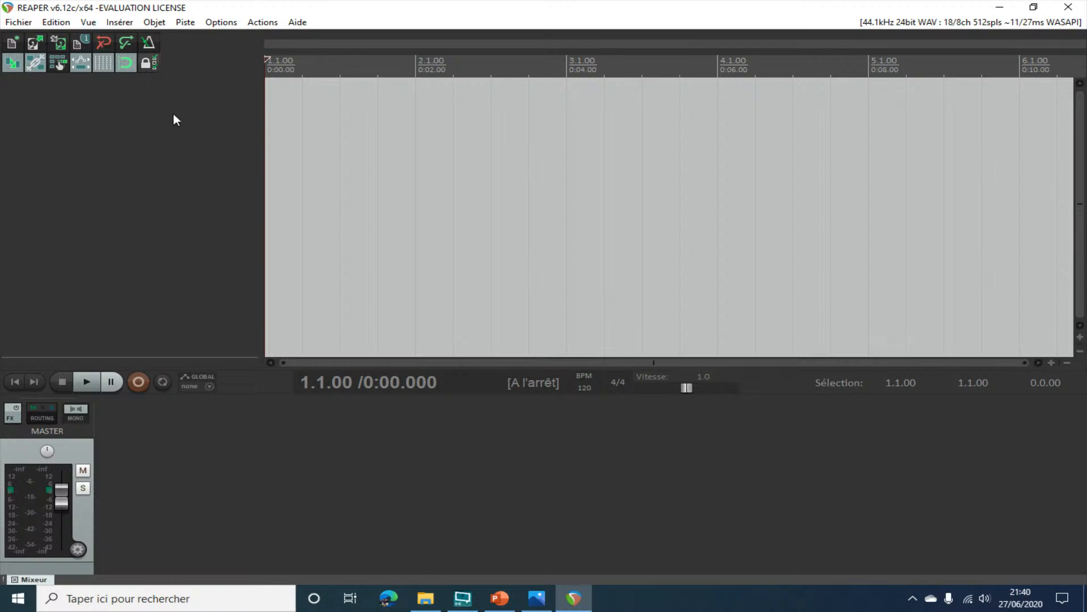
- Import Piano_Adonai.wav from the Sound folder into the empty project as the first track
click(131, 23)
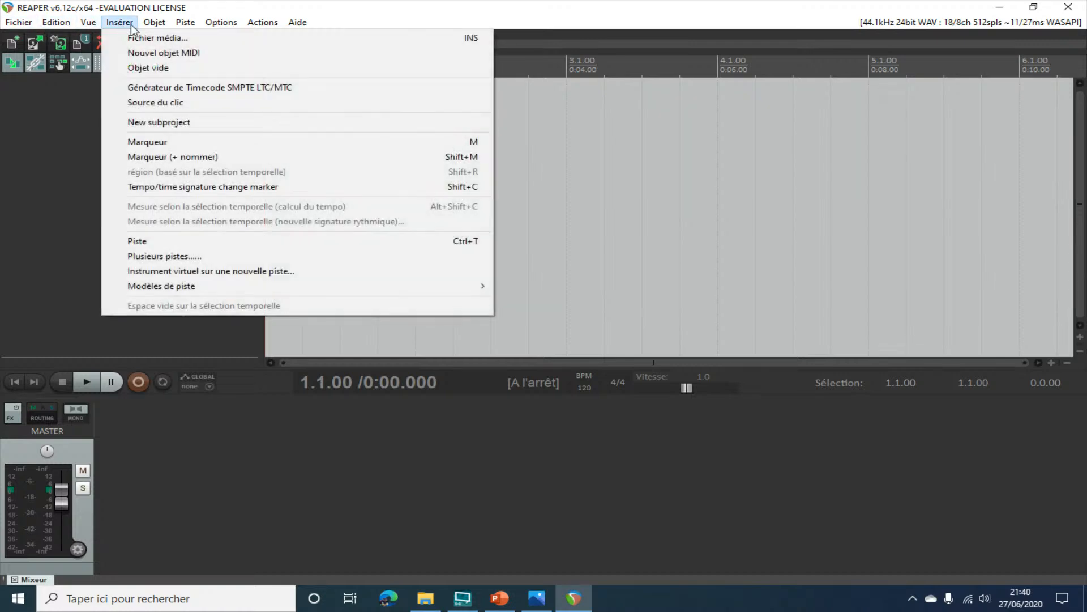
click(136, 38)
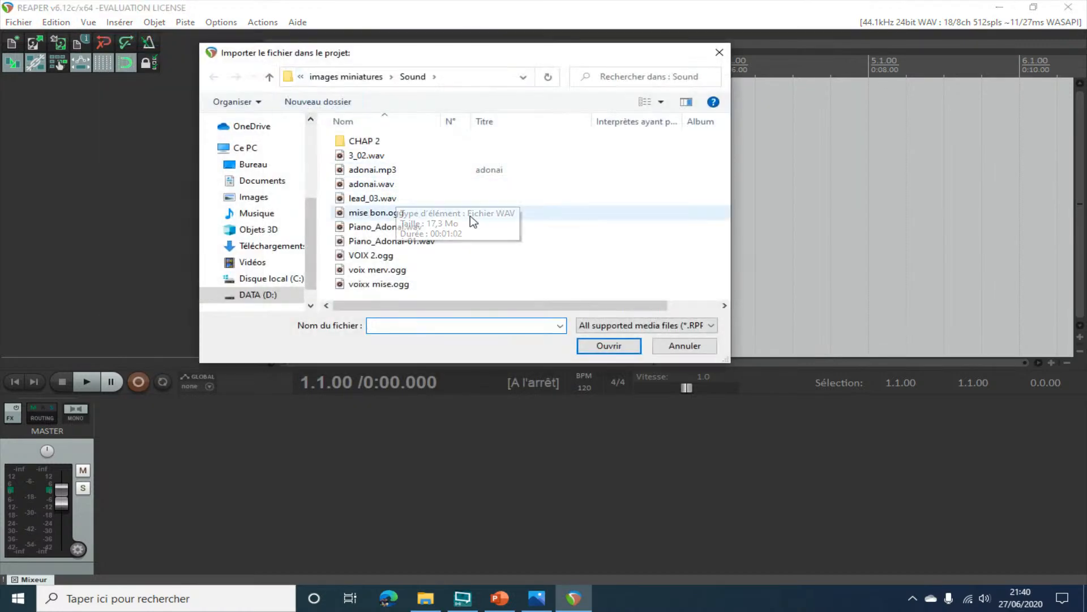
double_click(394, 227)
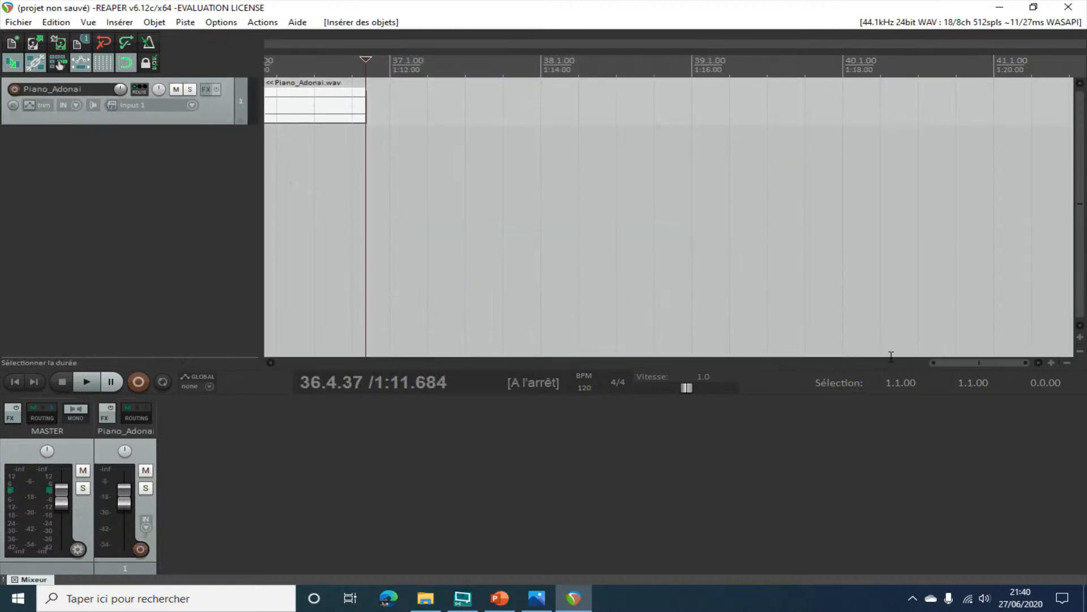
drag(941, 363, 212, 269)
scroll(517, 161, down, 3)
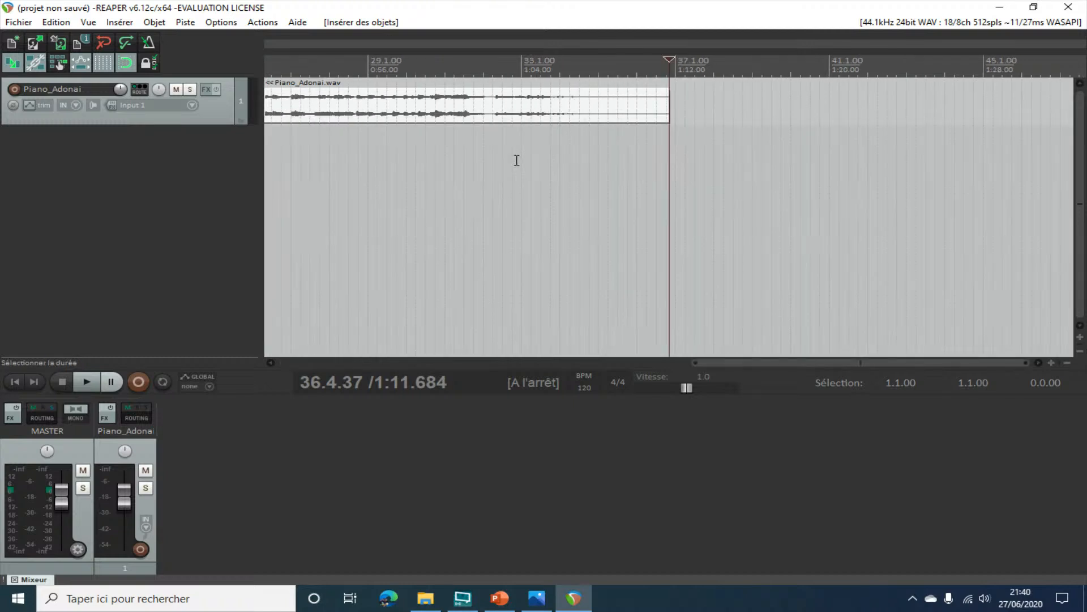
- Try importing mise bon.ogg onto a second track, and delete its item from the timeline
click(134, 22)
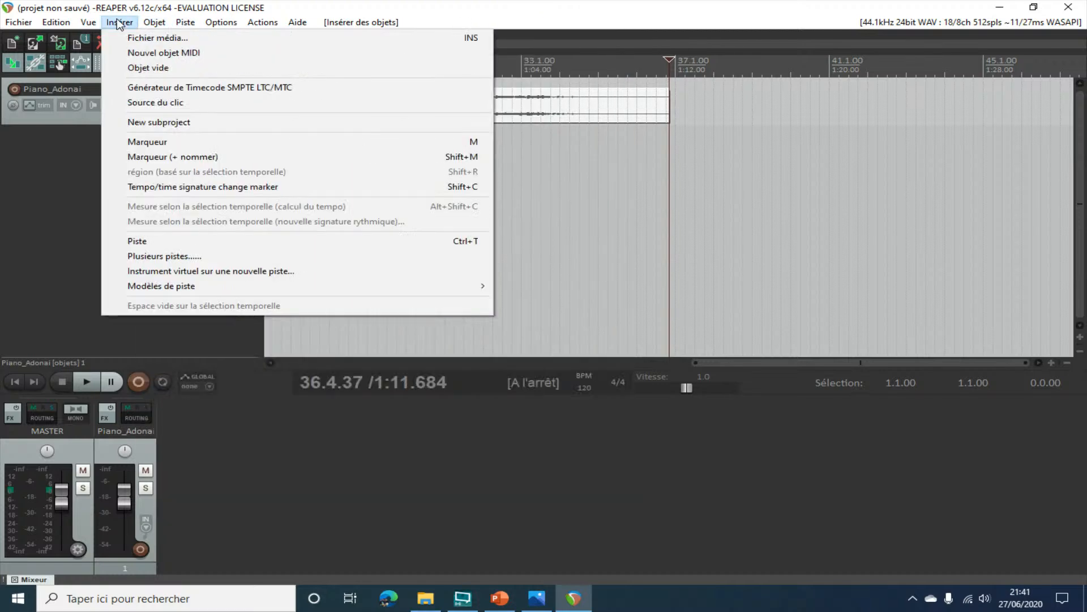
click(132, 38)
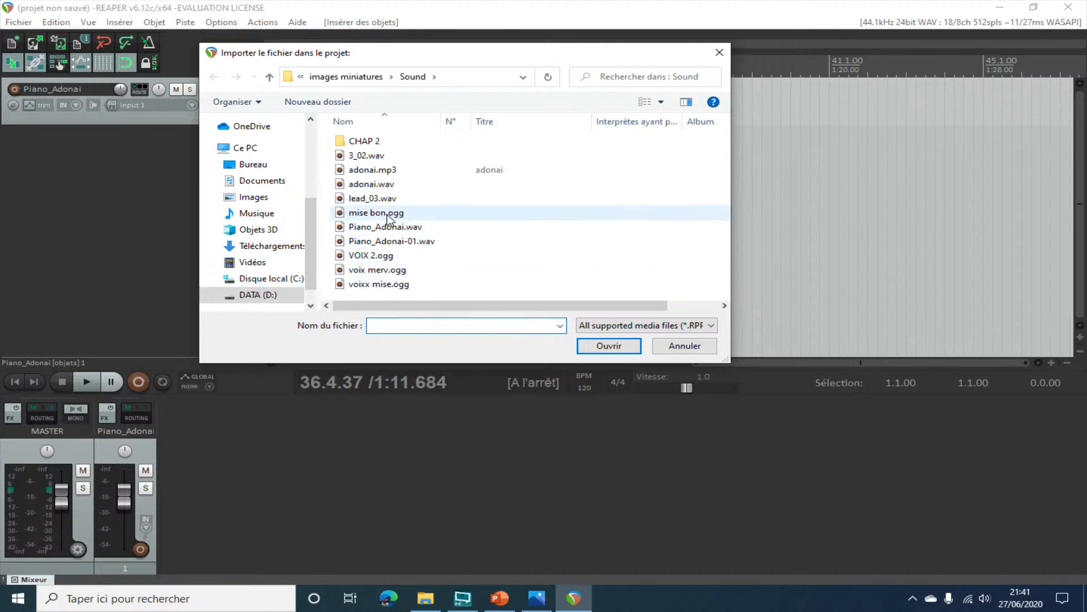
double_click(388, 214)
drag(684, 119, 266, 150)
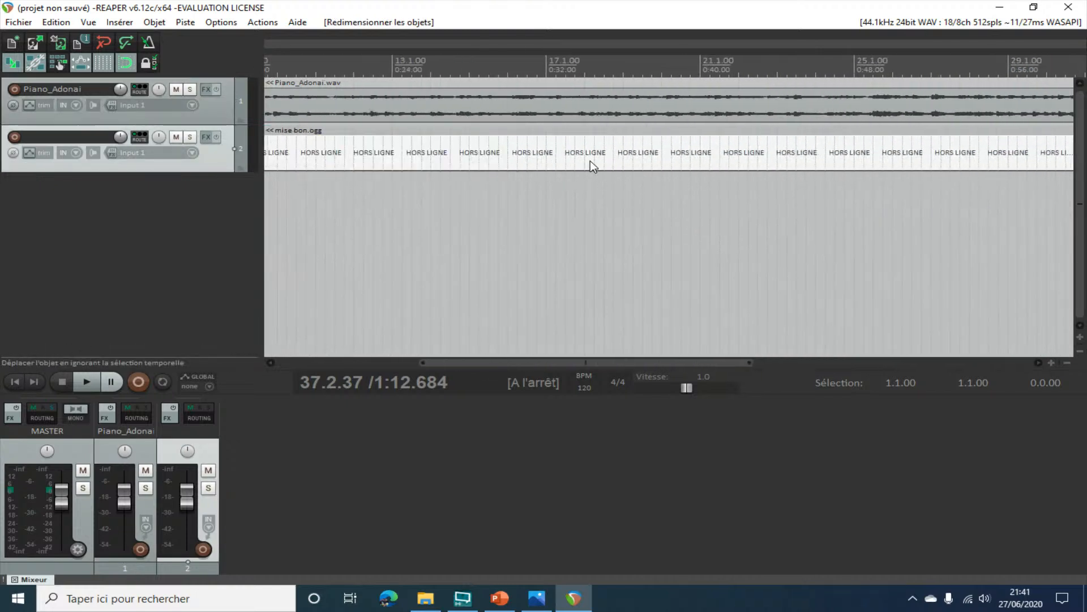
click(592, 162)
key(Delete)
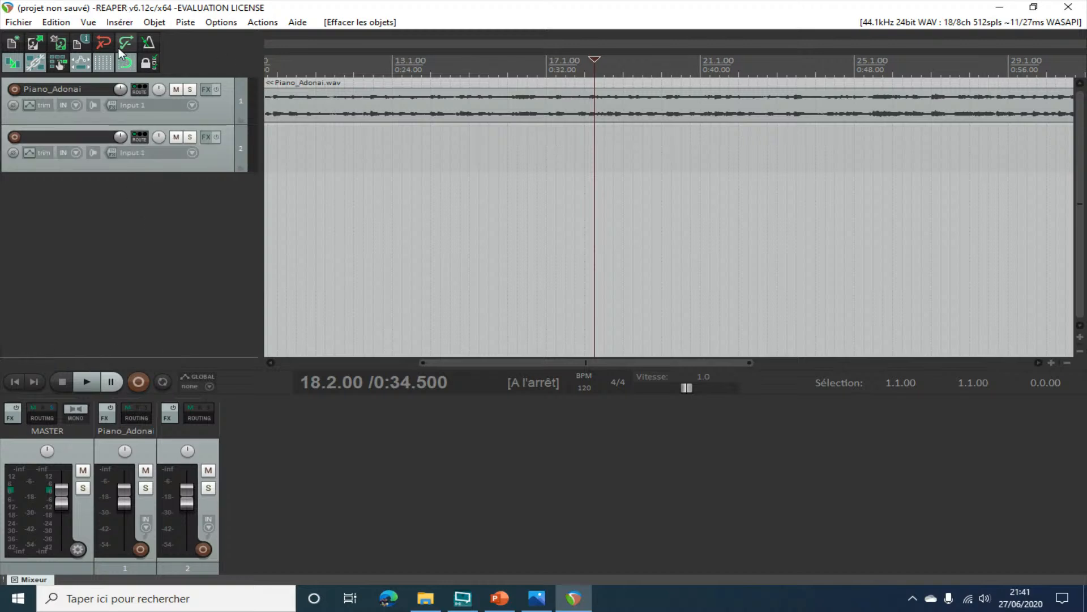
- Import voixx mise.ogg onto the second track and align its item with the project start at 1.1.00
click(120, 22)
click(136, 38)
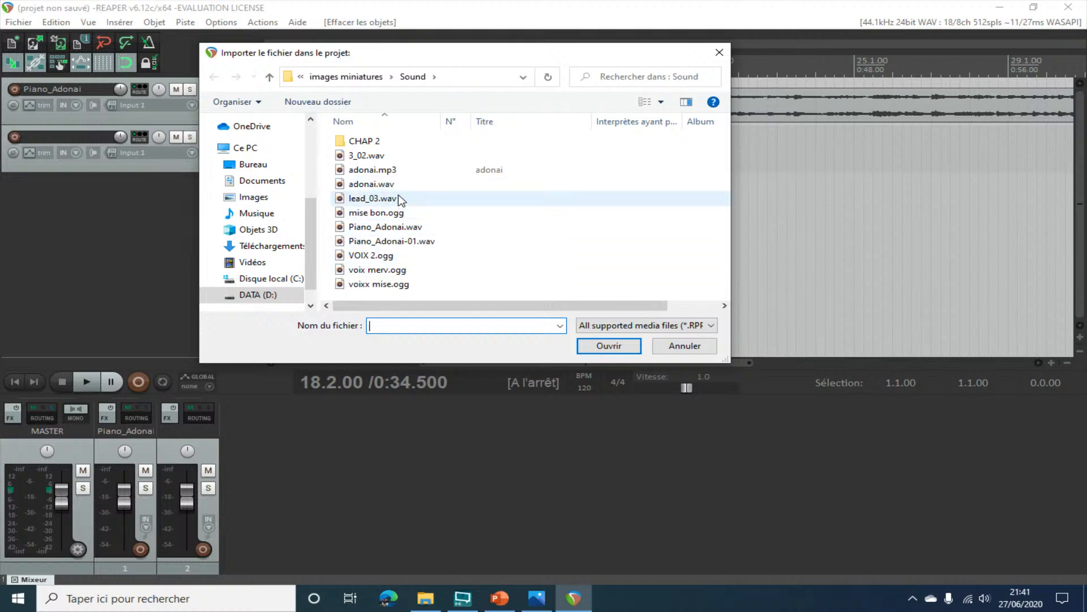
scroll(362, 277, right, 2)
double_click(357, 284)
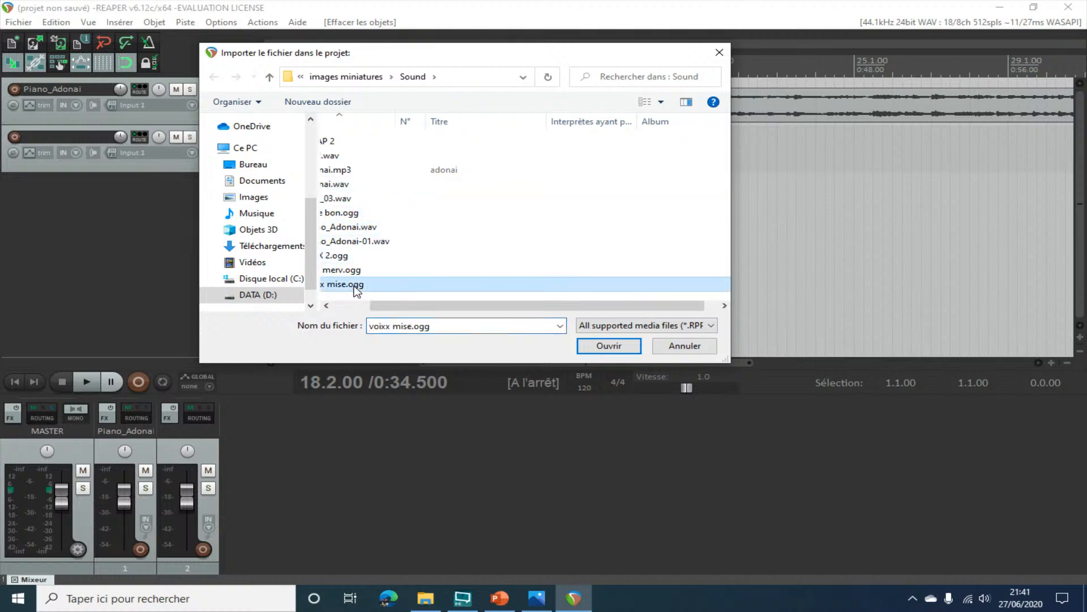
drag(334, 153, 384, 130)
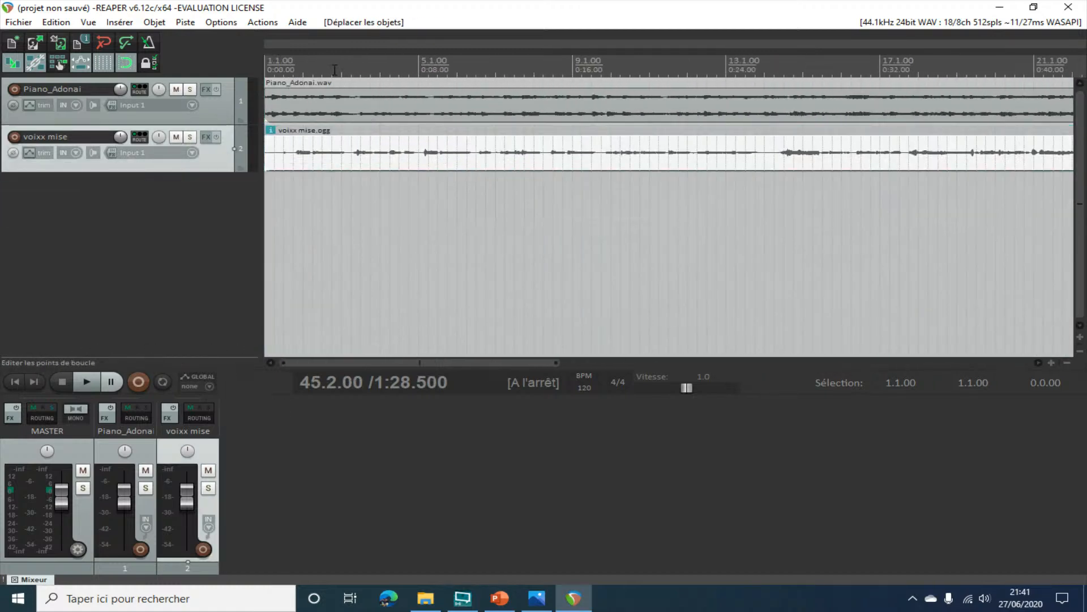
- Listen to both tracks from 2.4.00 and 6.3.00, shifting the voixx mise.ogg item to start at about 3.1.00
click(333, 60)
key(space)
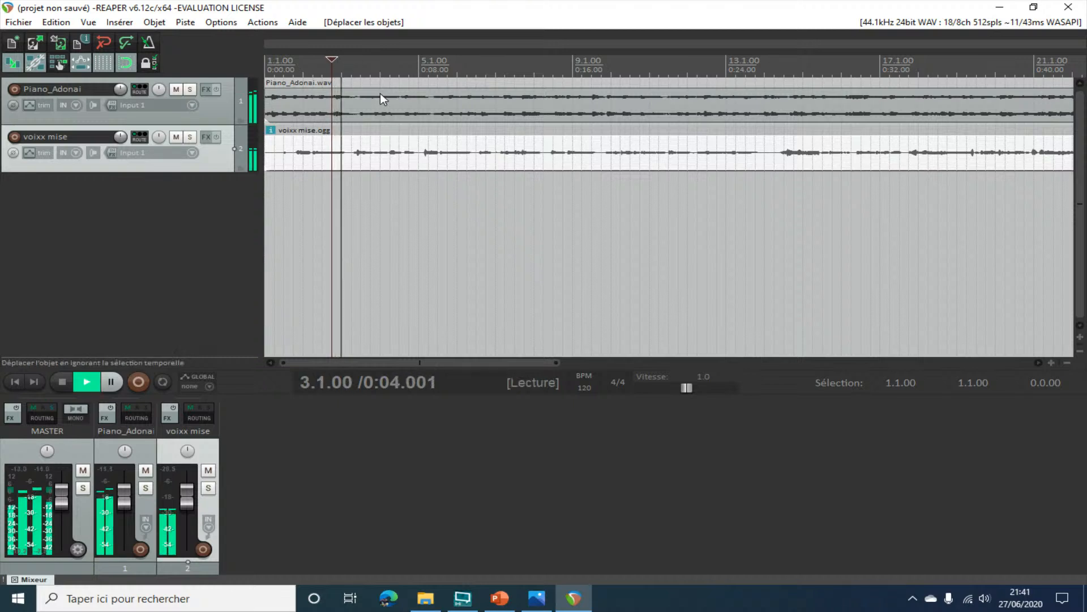
mouse_move(439, 151)
mouse_down()
mouse_move(649, 151)
mouse_move(431, 161)
mouse_up()
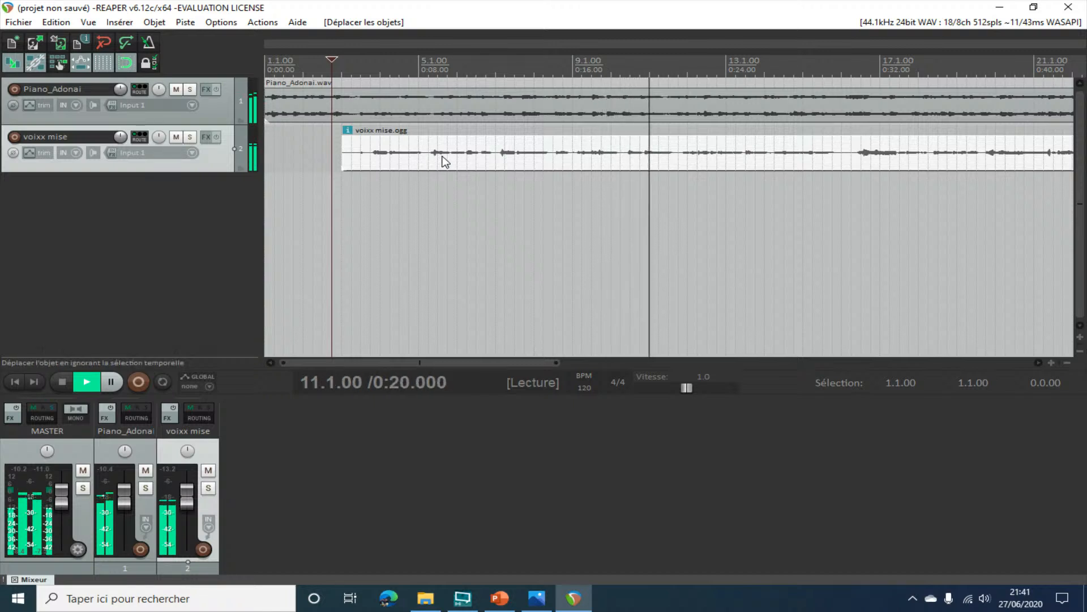
key(space)
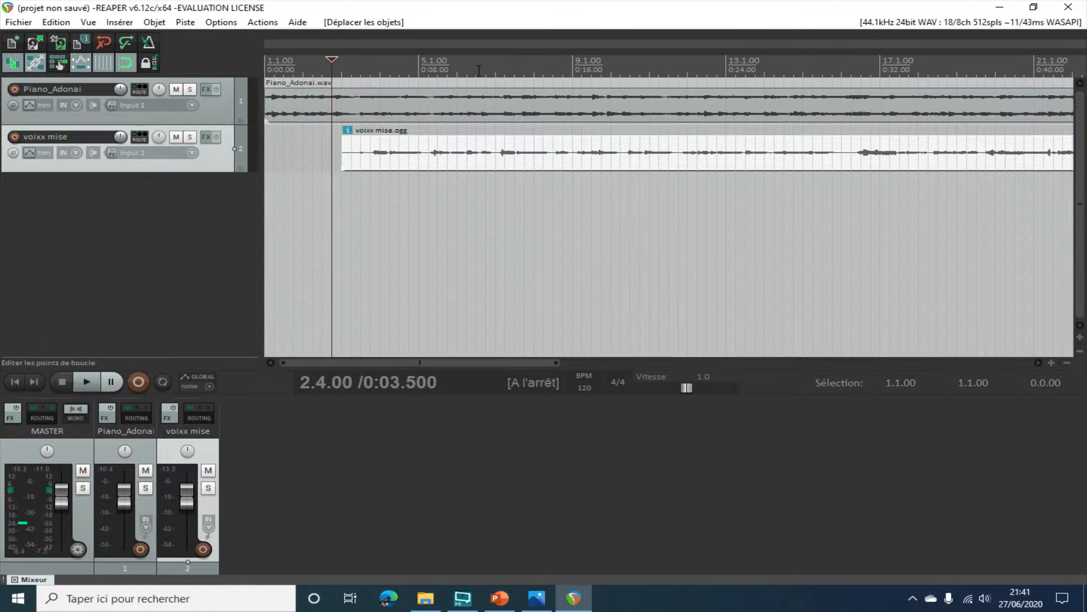
click(476, 63)
key(space)
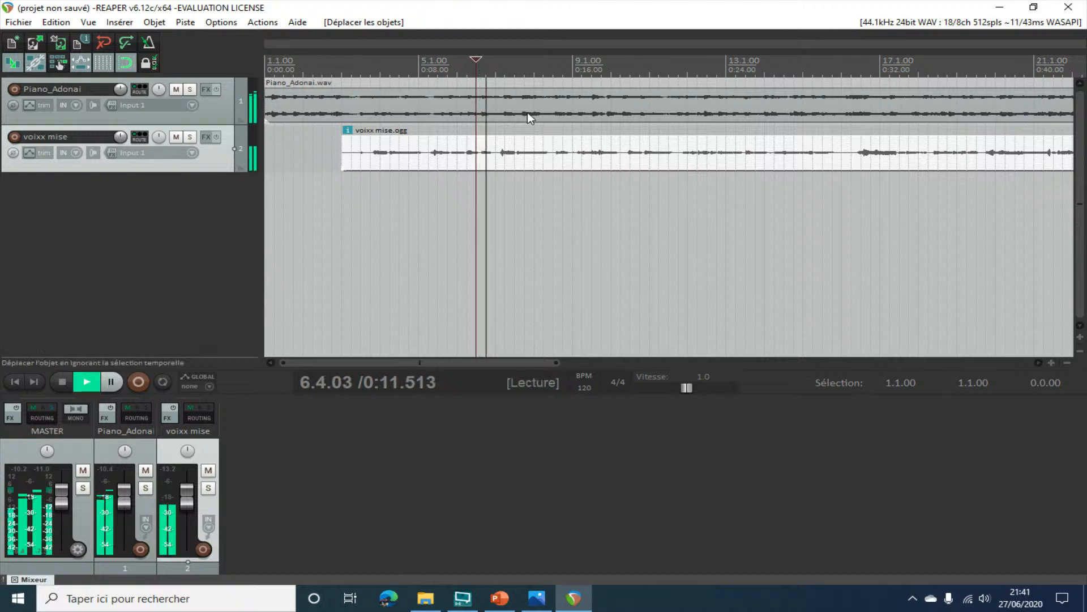
key(space)
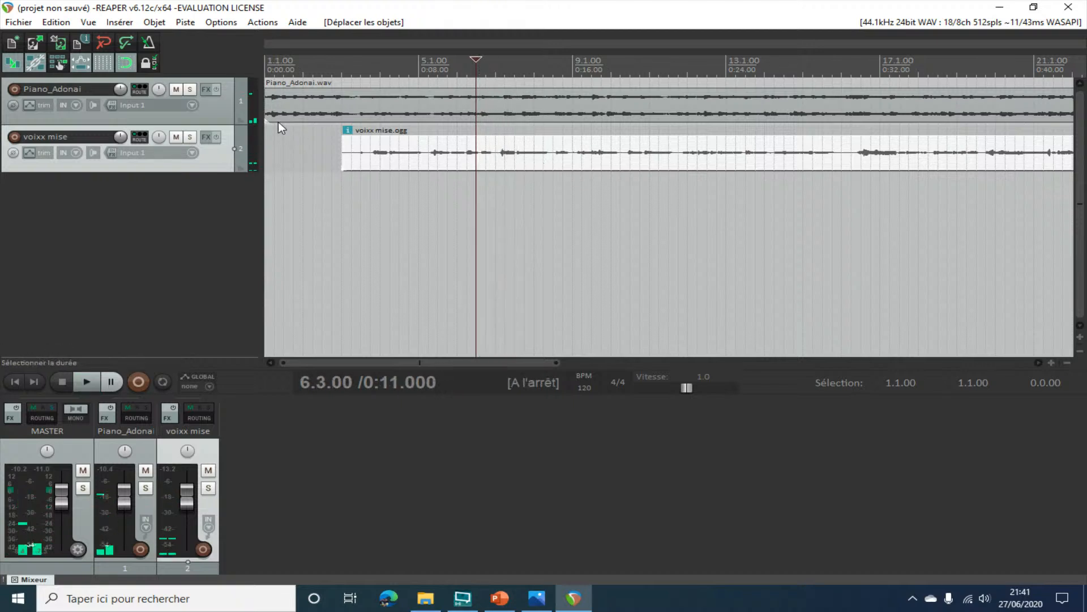
- Replace the voixx mise.ogg item on the second track with voix merv.ogg from the Sound folder
click(409, 167)
key(Delete)
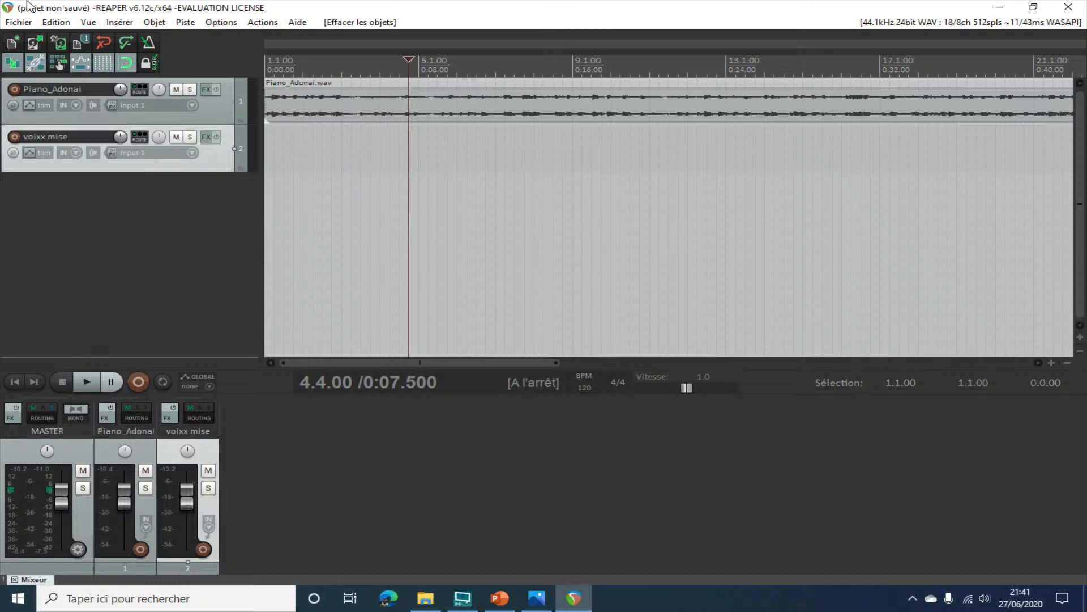
click(116, 23)
click(153, 38)
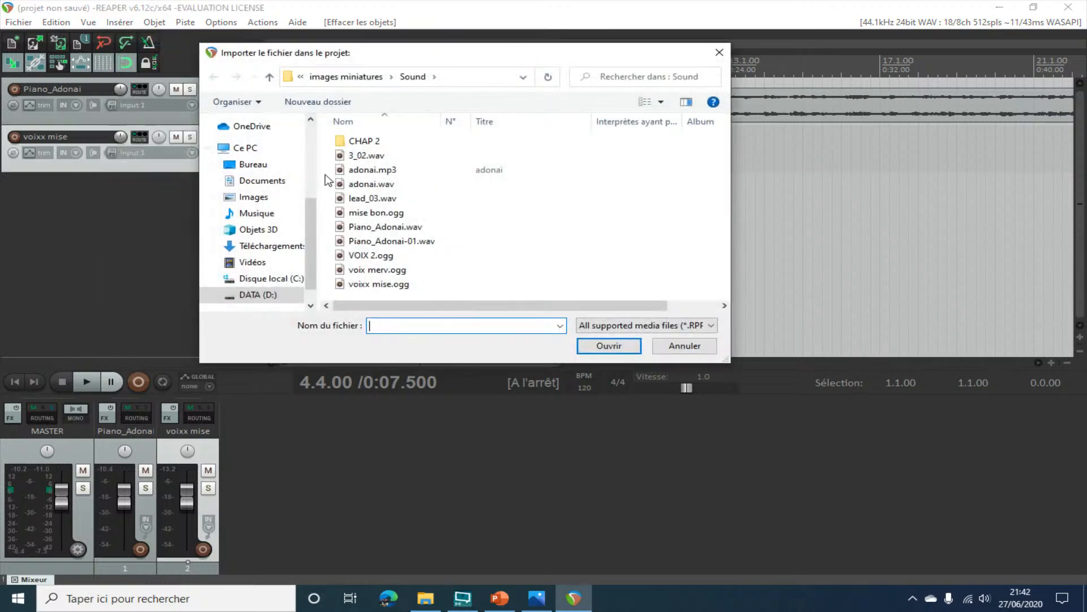
scroll(413, 293, right, 1)
scroll(413, 293, left, 1)
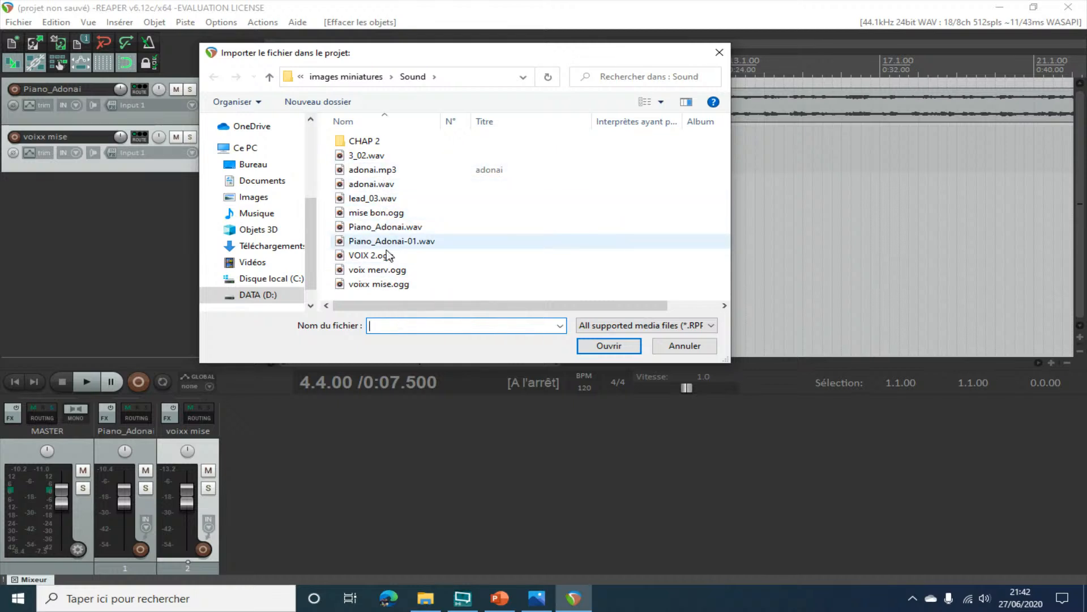
click(378, 273)
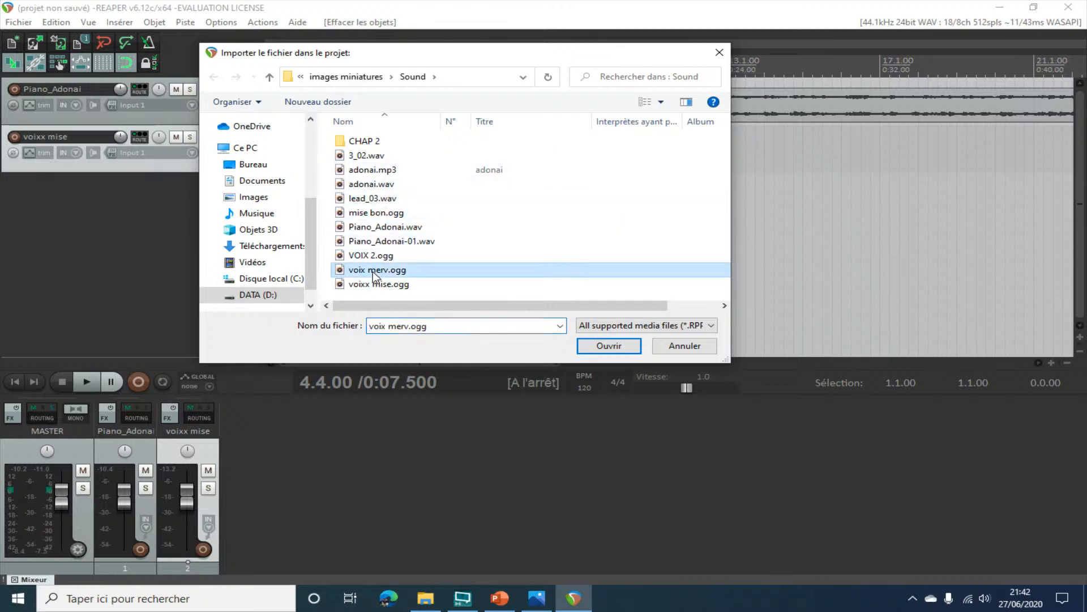
click(610, 346)
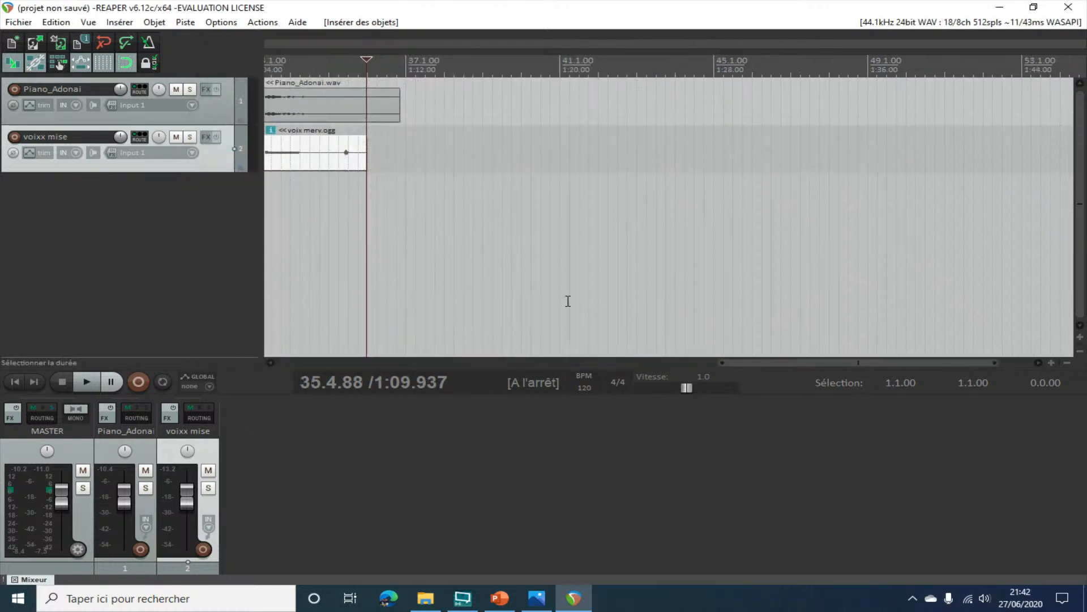
- Play the mix from 8.2.00 and shift the voice clip about two bars earlier on the timeline
click(291, 159)
drag(858, 363, 271, 276)
click(542, 69)
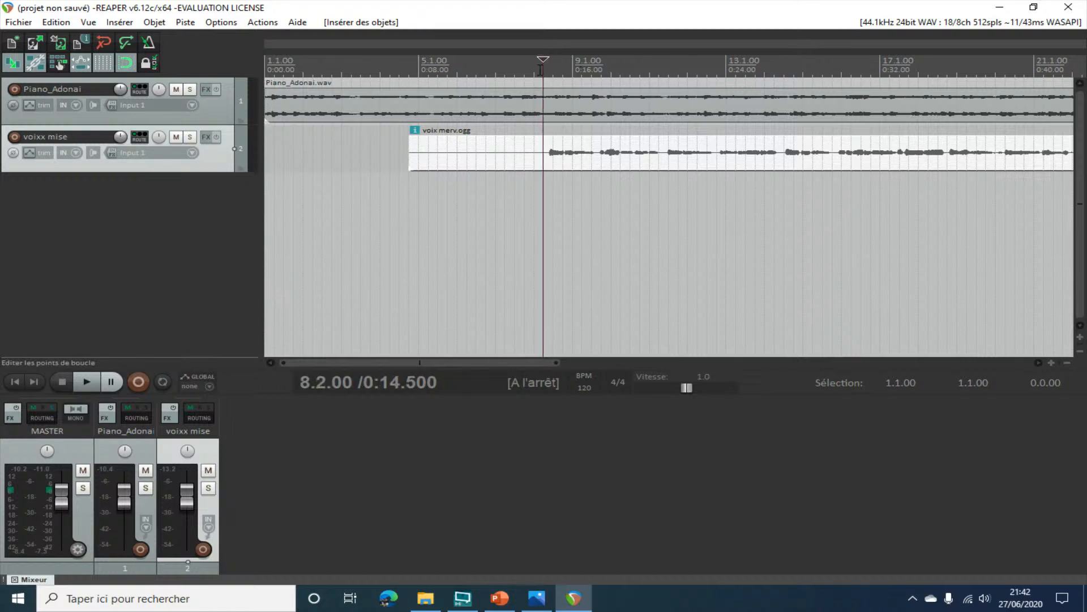
key(space)
drag(577, 158, 493, 159)
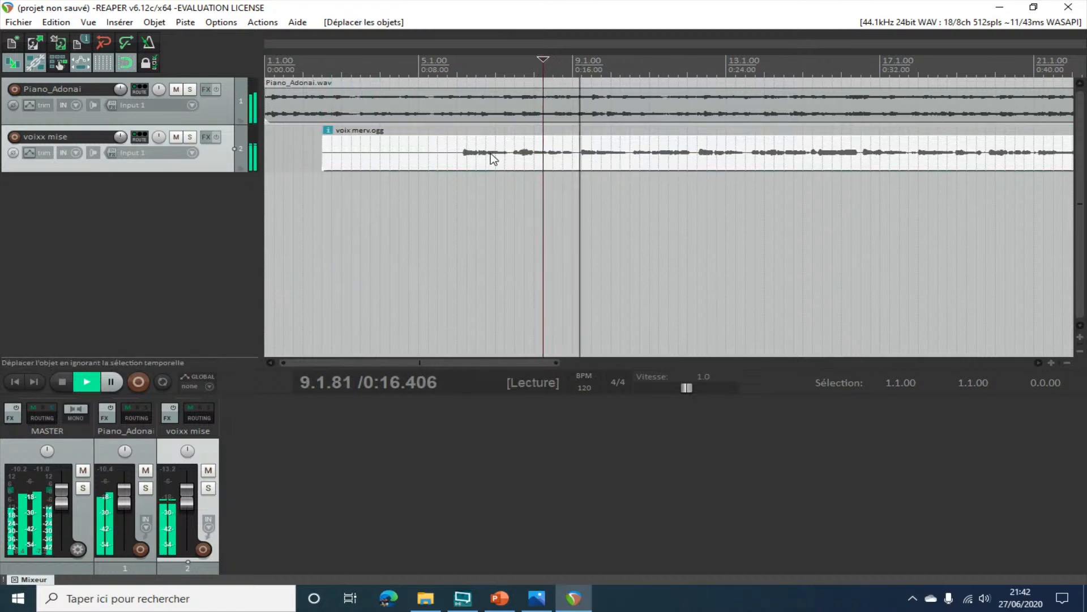
- Play the mix from 2.4.00 and move the voice clip to the project start at 1.1.00
click(334, 67)
key(space)
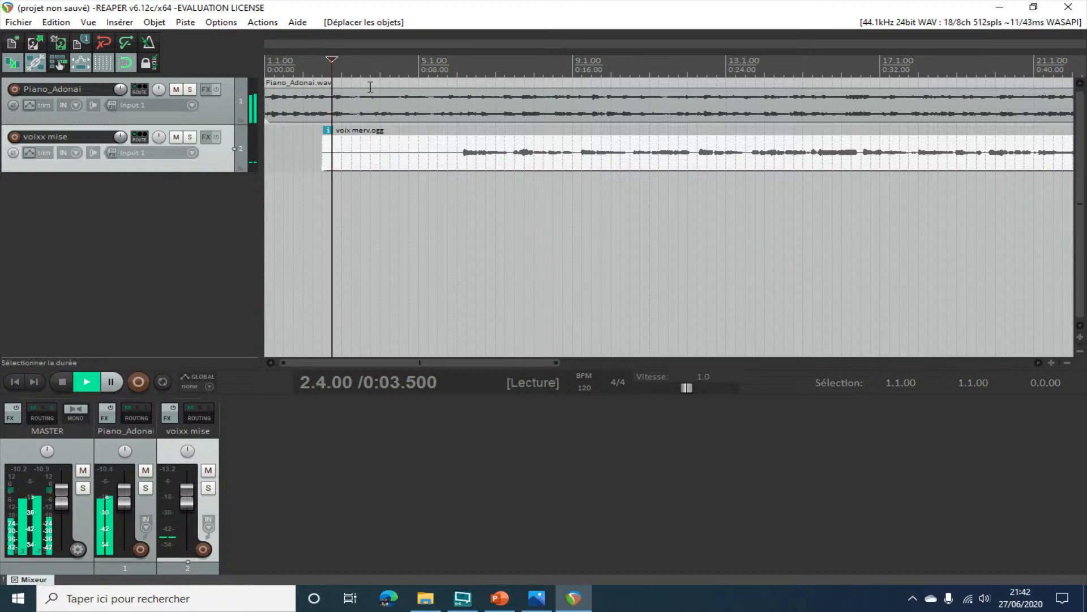
drag(432, 157, 386, 151)
drag(457, 158, 448, 158)
key(space)
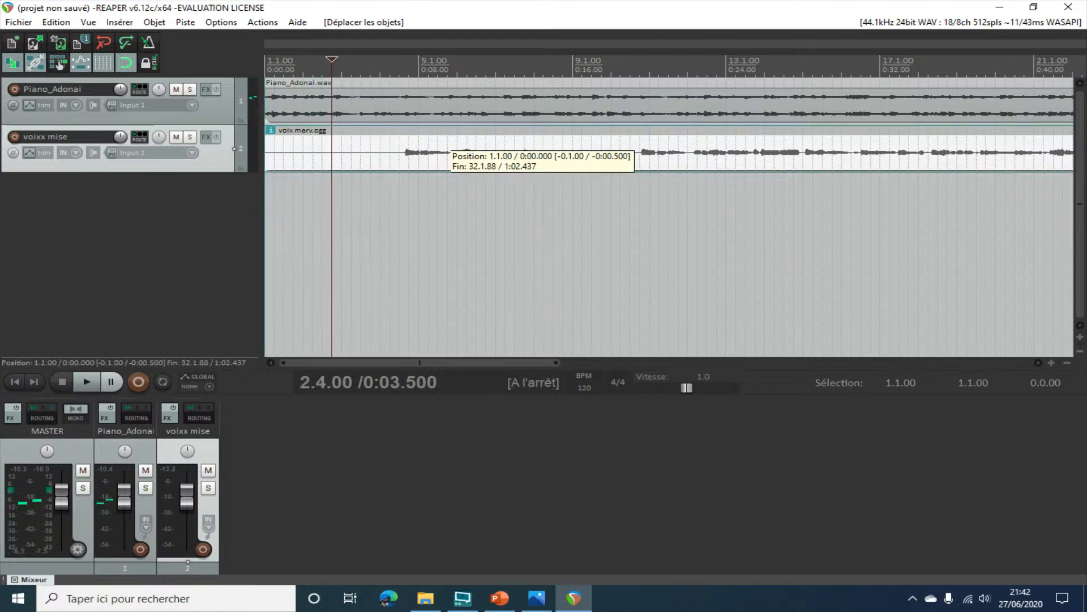
drag(373, 157, 371, 158)
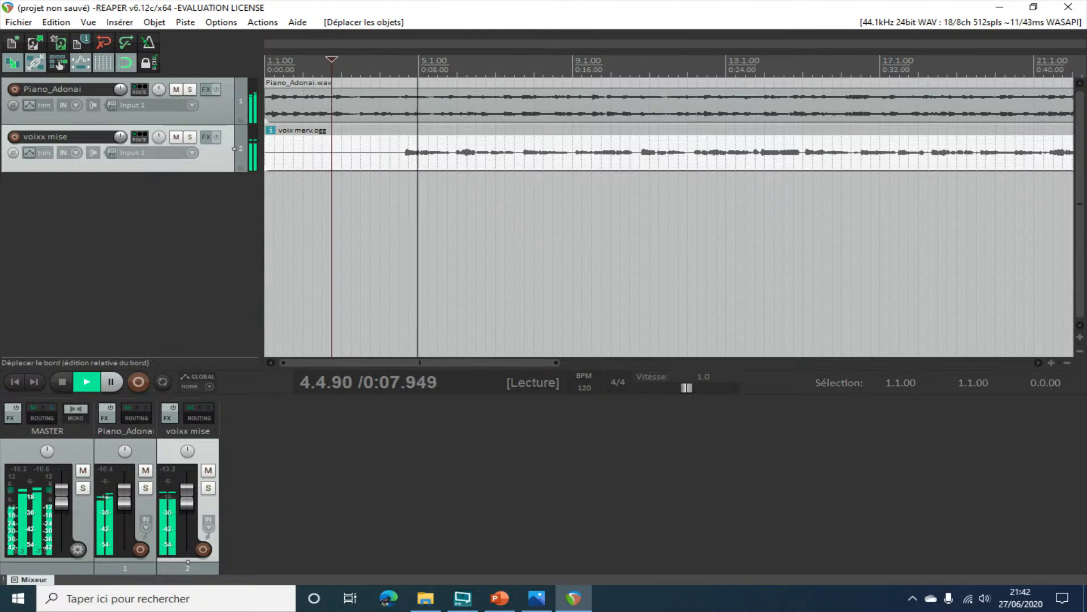
- Trim the start of the voice clip to 2.4.00 and slip its contents slightly earlier during playback
drag(267, 148, 332, 149)
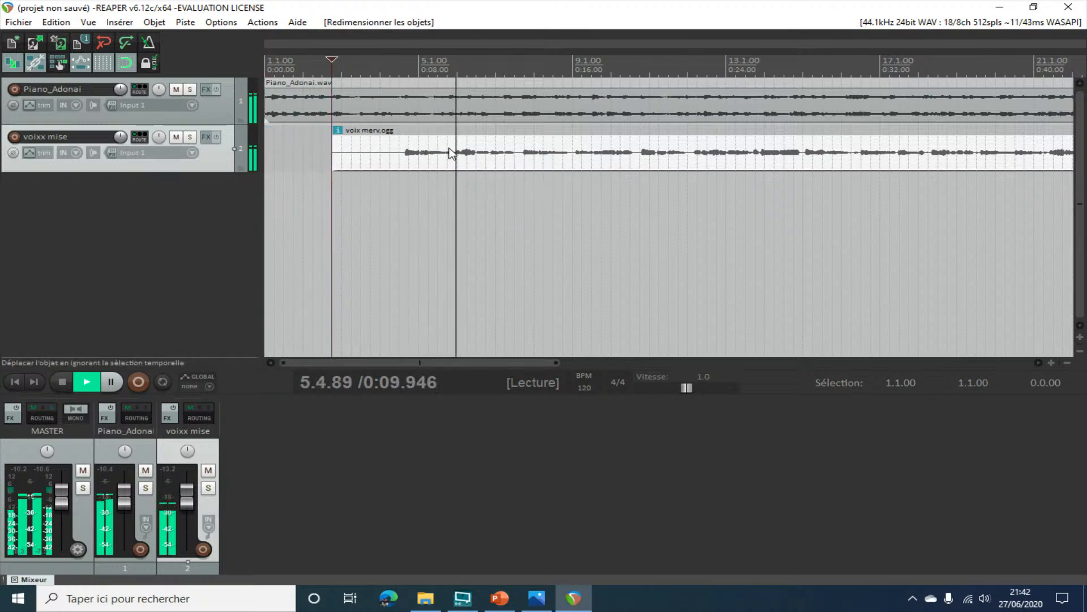
drag(451, 148, 432, 158)
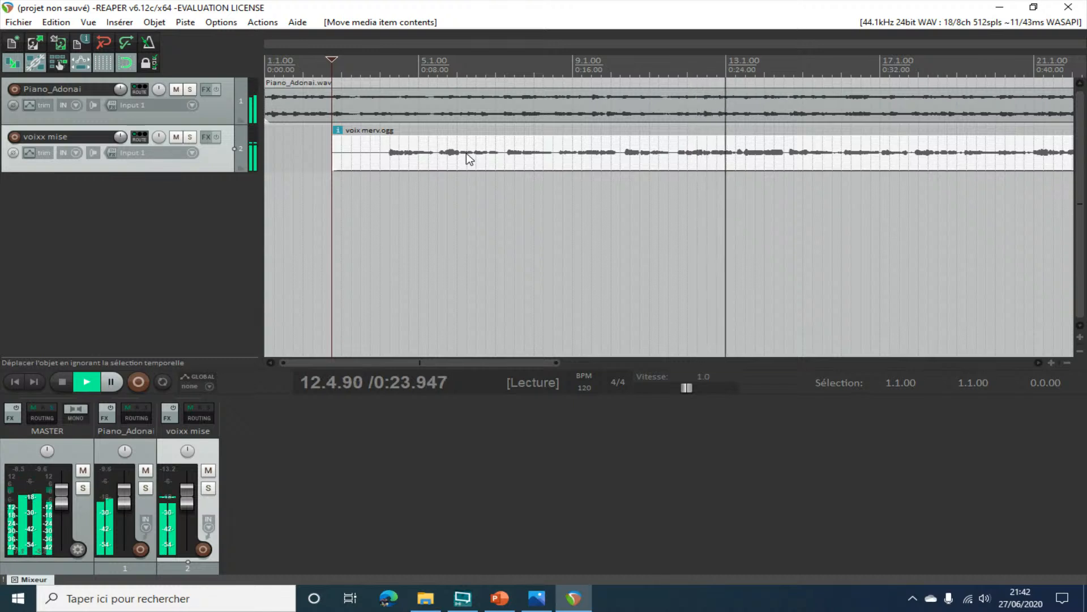
key(space)
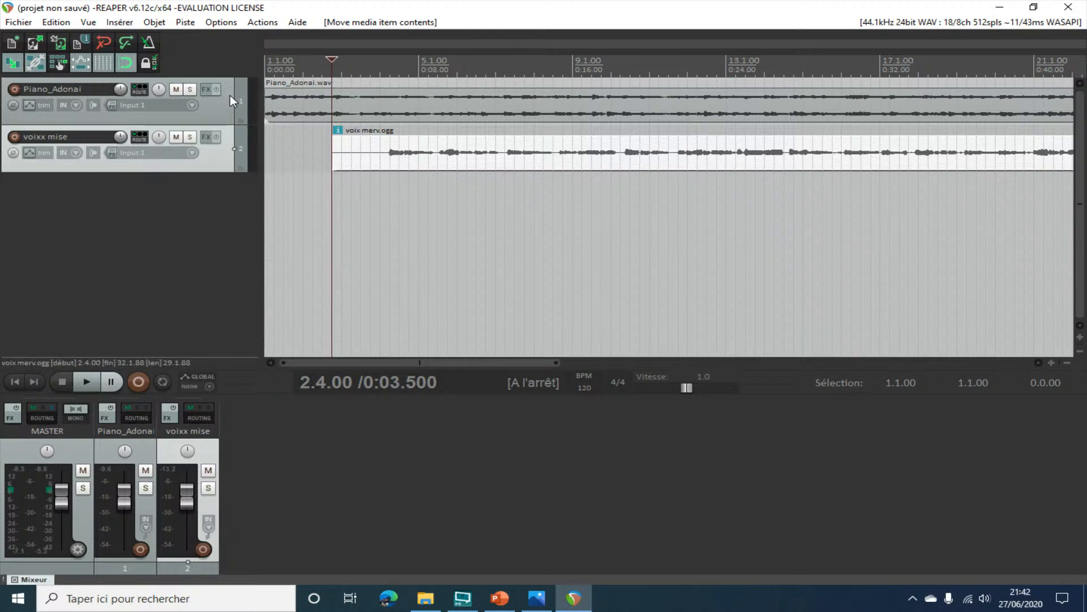
- Add the ReaEQ effect to the voixx mise track and enlarge and reposition its FX window
click(206, 137)
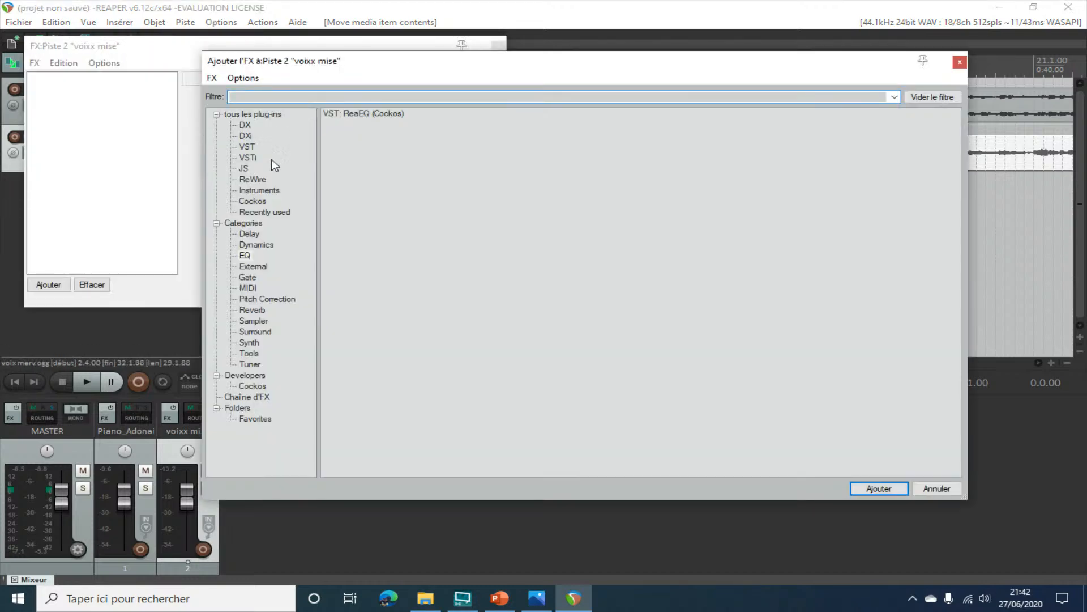
double_click(375, 113)
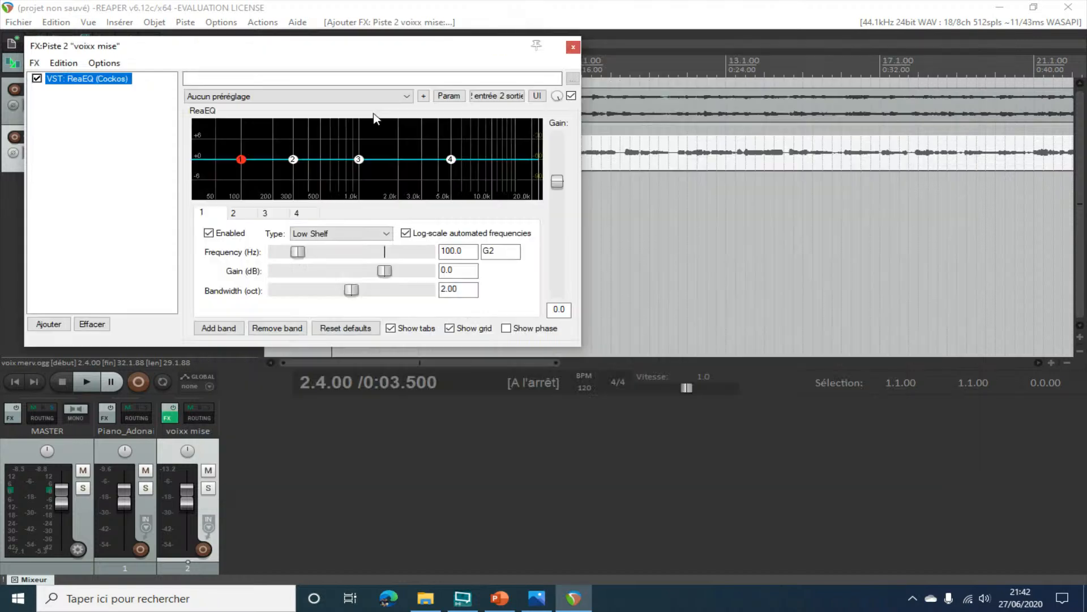
drag(577, 347, 877, 563)
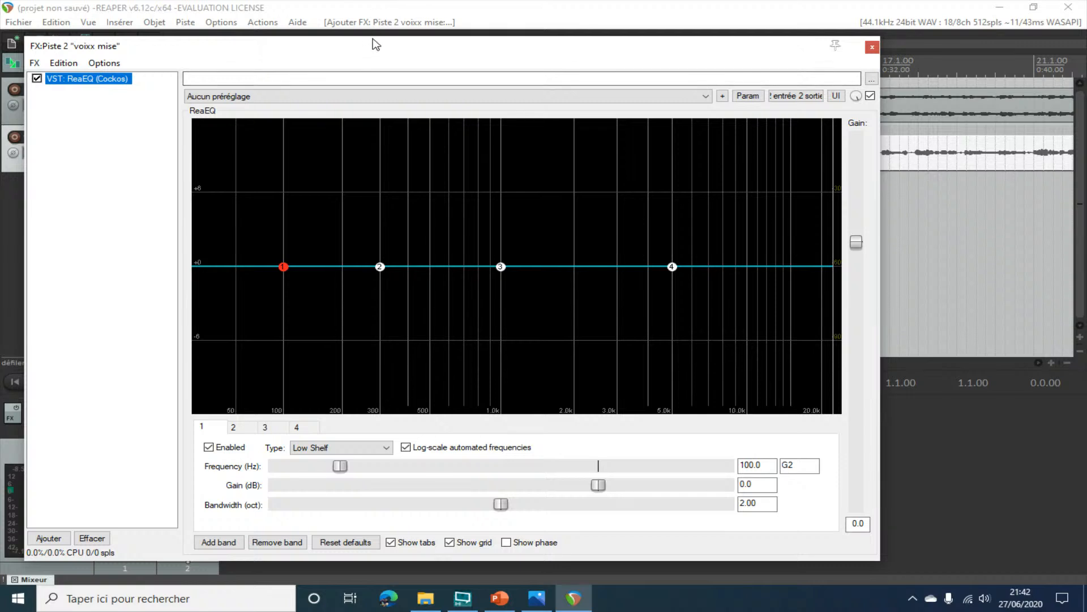
drag(374, 46, 536, 73)
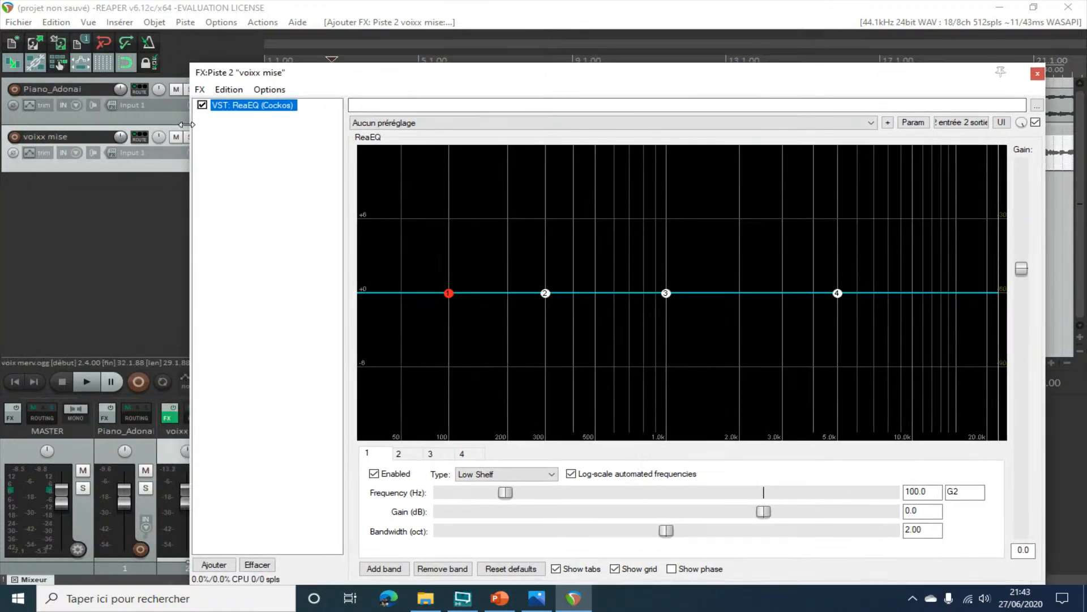
drag(321, 77, 351, 70)
- Solo the voixx mise track and play it with its spectrum shown in ReaEQ
click(190, 137)
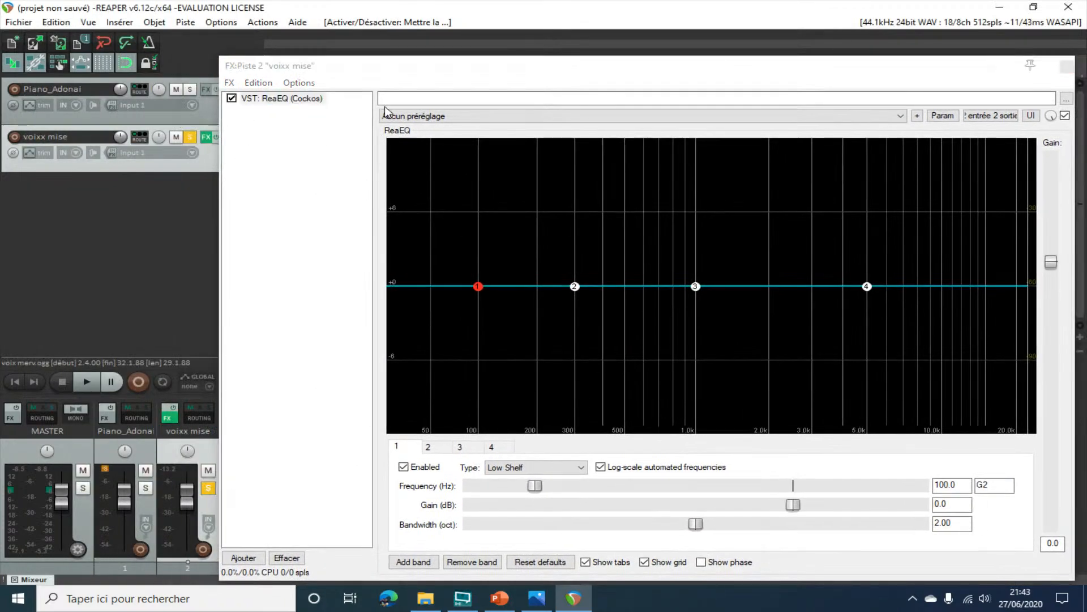
key(space)
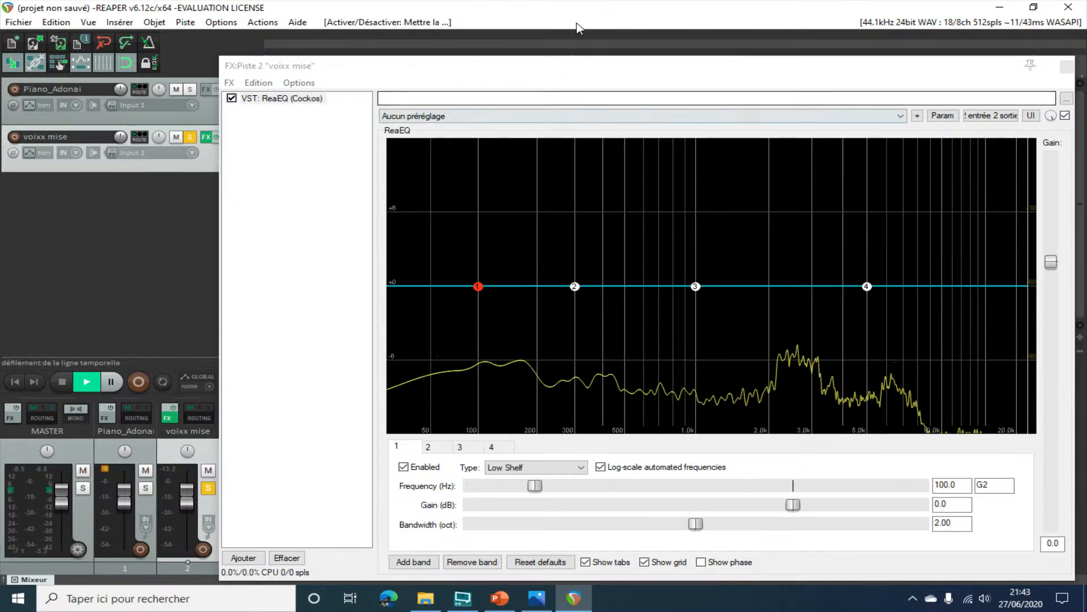
drag(544, 72, 388, 80)
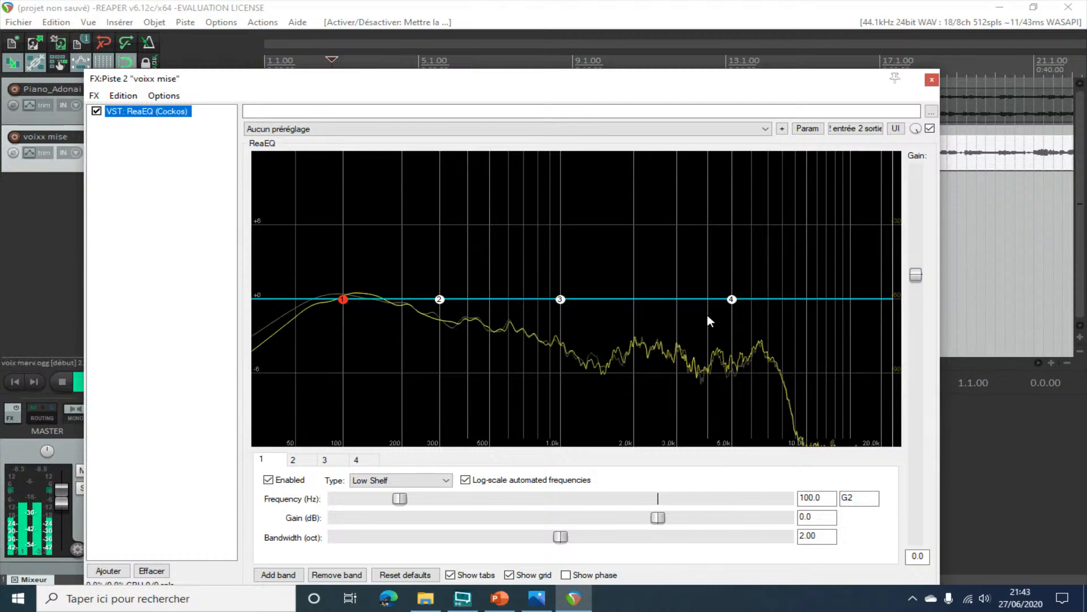
- Raise ReaEQ high-shelf band 4 to 2.2 dB at 11340.1 Hz and cut low-shelf band 1 to -inf at 142.8 Hz
drag(733, 299, 823, 276)
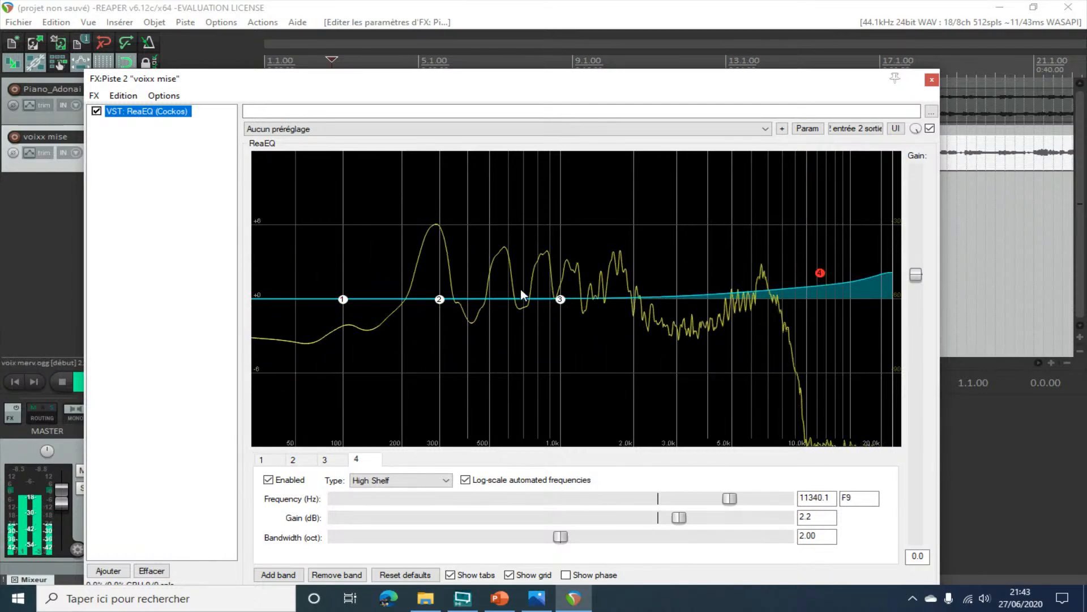
click(341, 301)
drag(341, 301, 370, 447)
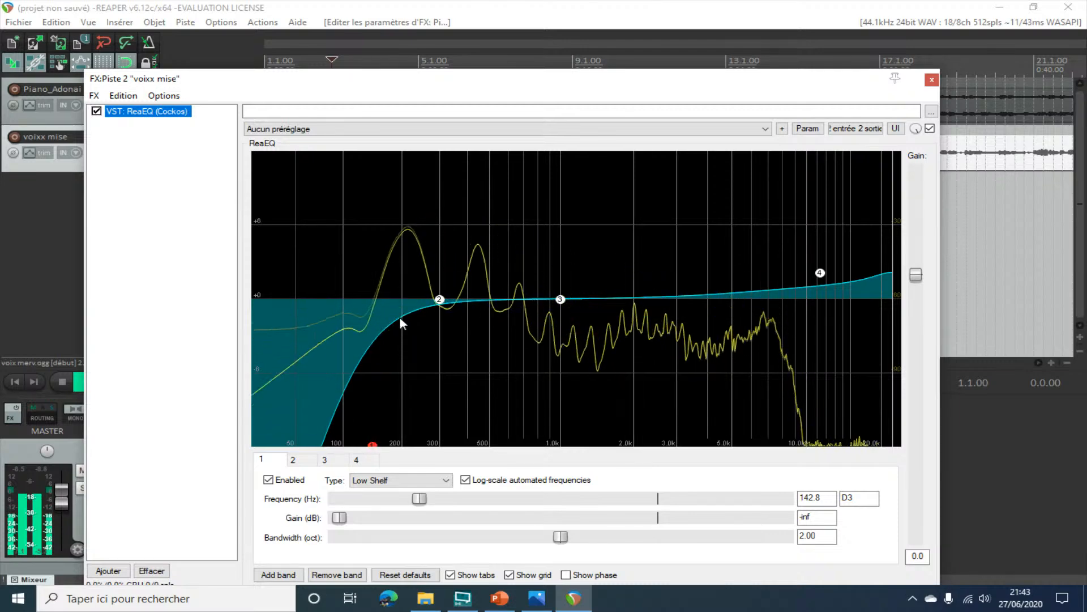
- Try a 12.1 dB boost on band 3 at 1528.5 Hz and bring it back to 0.1 dB at 1147.1 Hz
drag(560, 299, 606, 154)
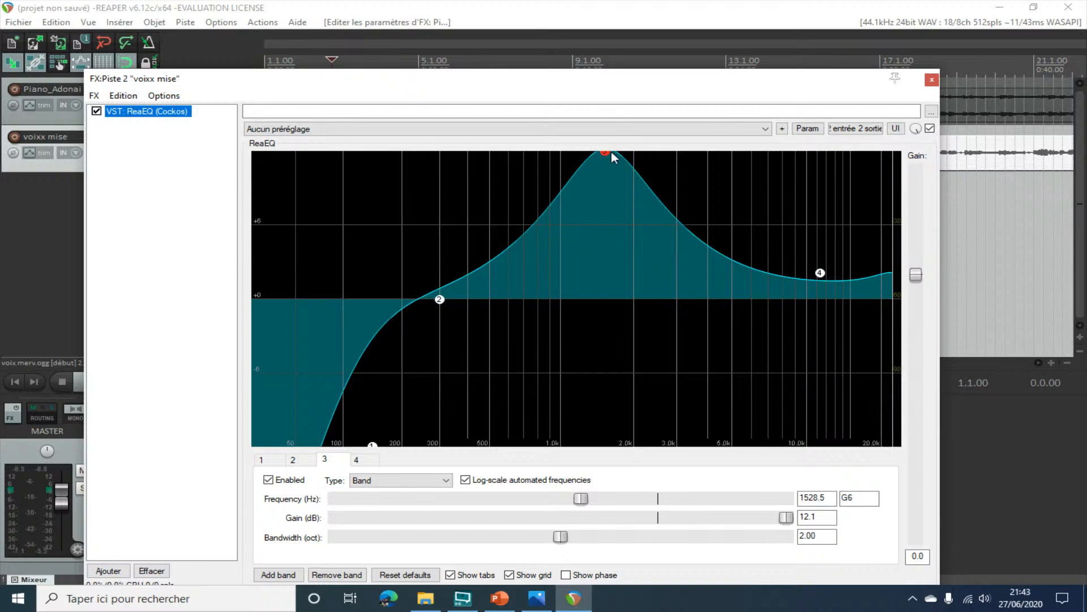
click(630, 130)
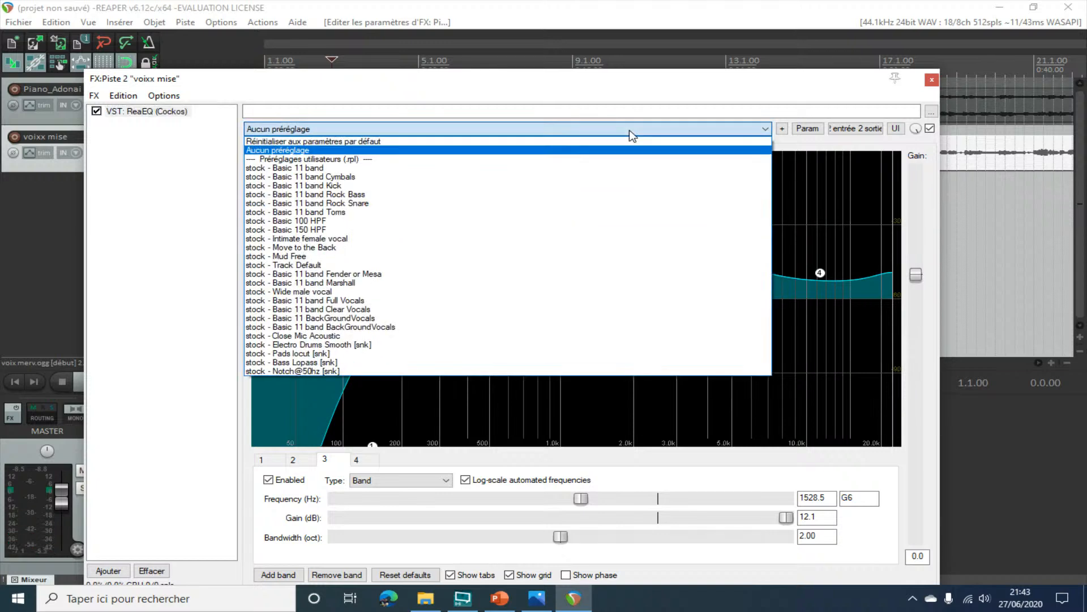
click(878, 211)
click(759, 130)
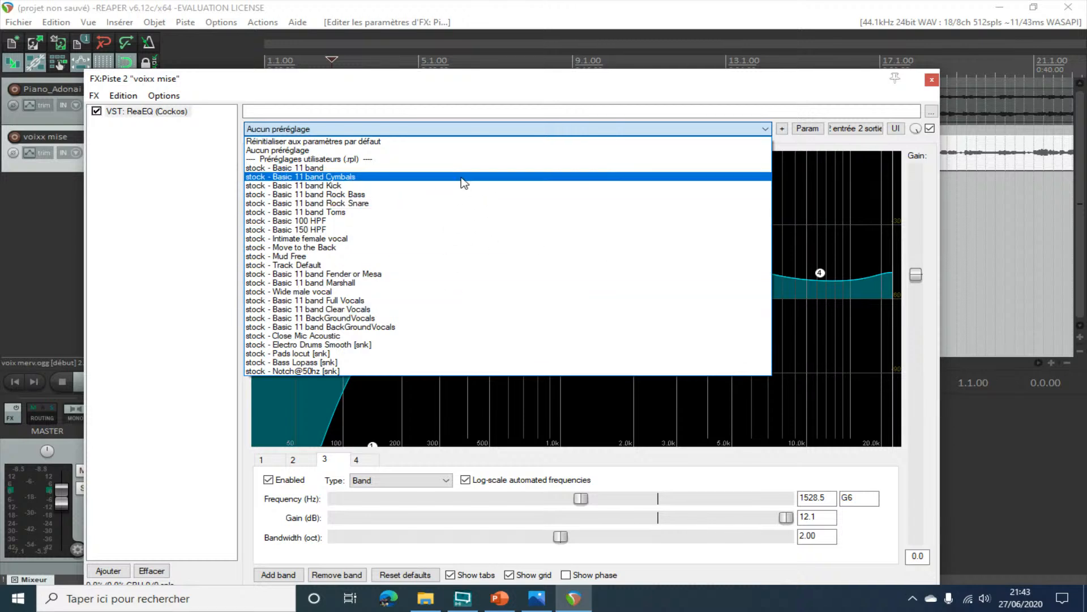
click(791, 202)
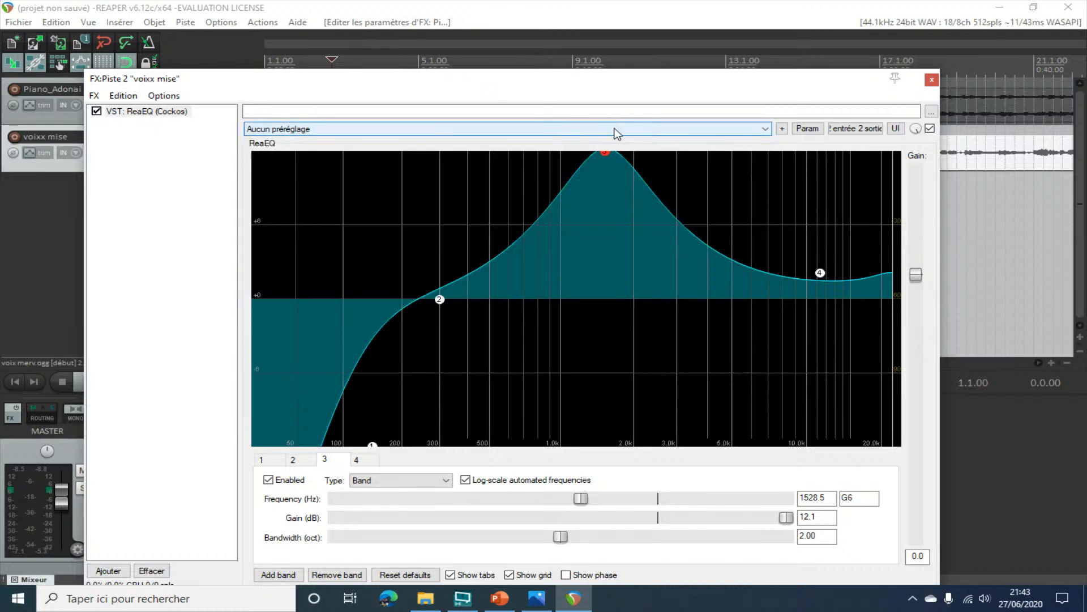
drag(606, 156, 575, 306)
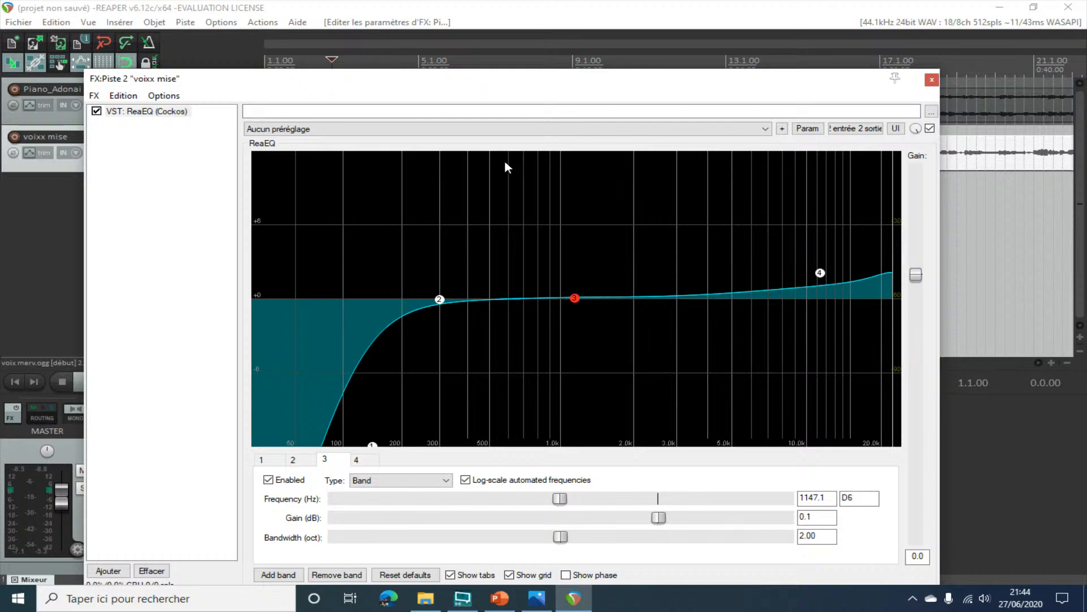
- Load the ReaEQ preset "stock - Intimate female vocal" and consult the FREQUENCES.PNG frequency chart in Photos
click(488, 129)
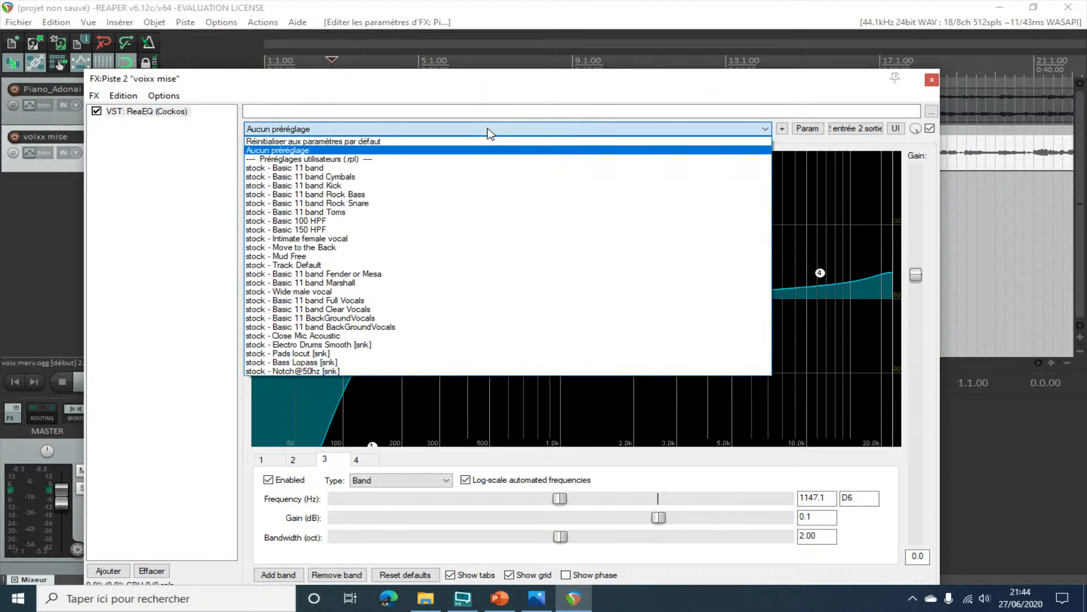
click(410, 239)
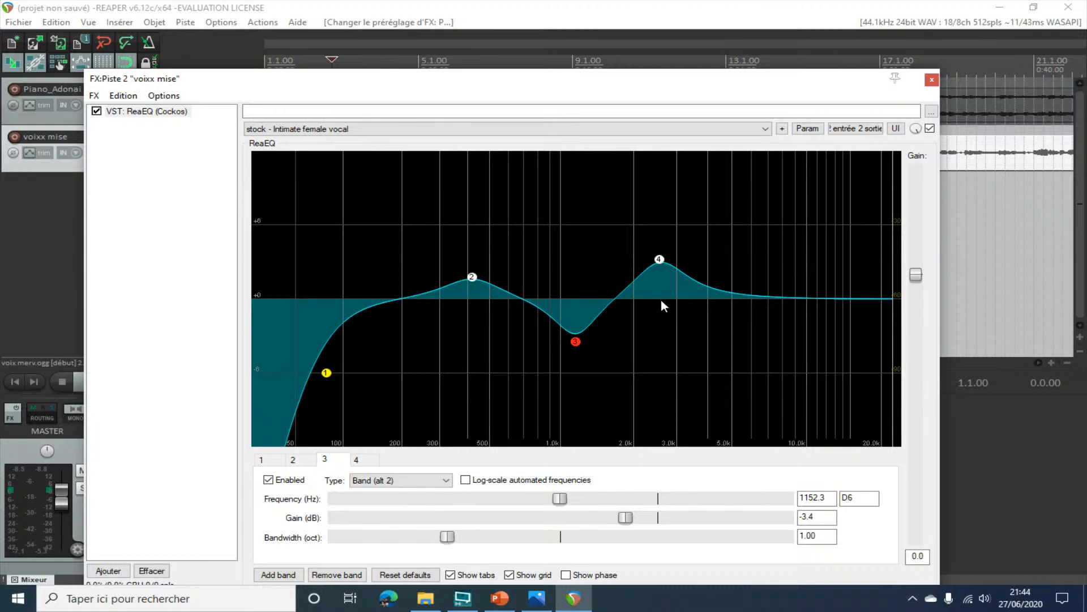
click(536, 601)
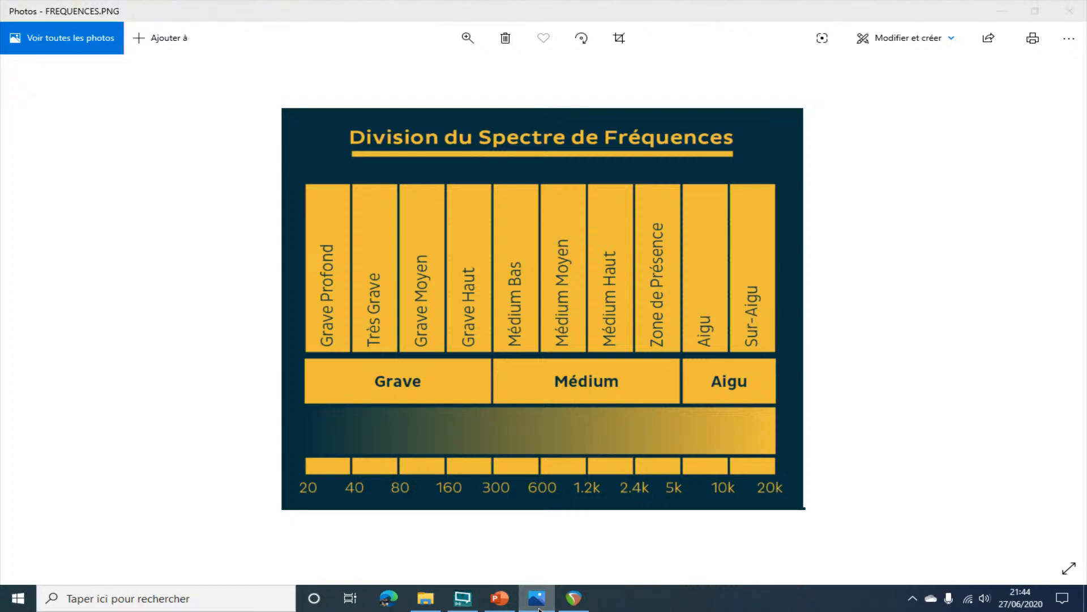
click(539, 604)
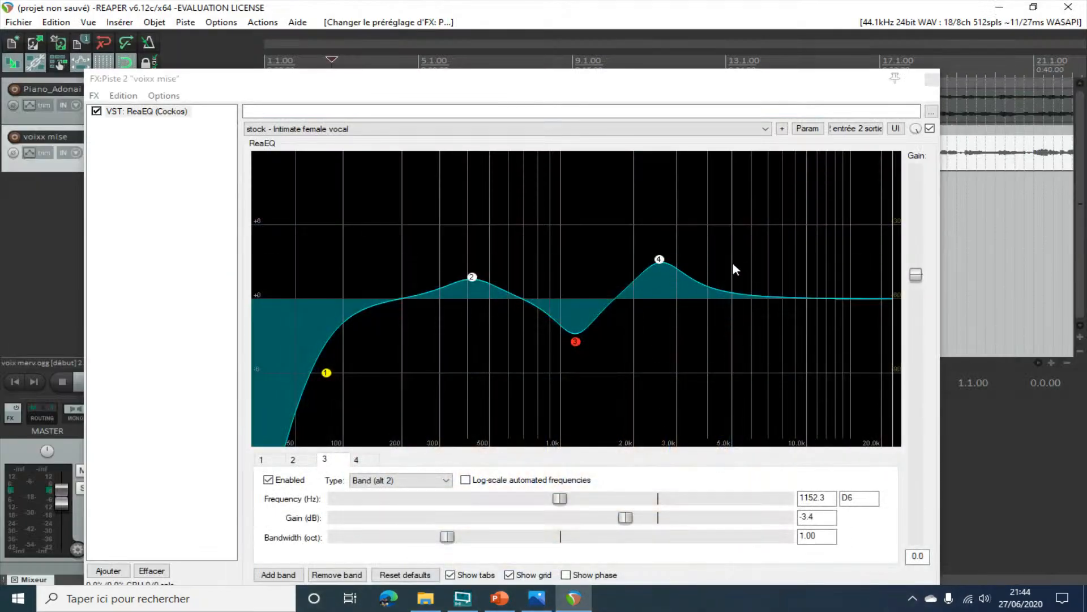
- Listen to the soloed voice with the preset, inspect band 3 and review the preset list, keeping Intimate female vocal
key(space)
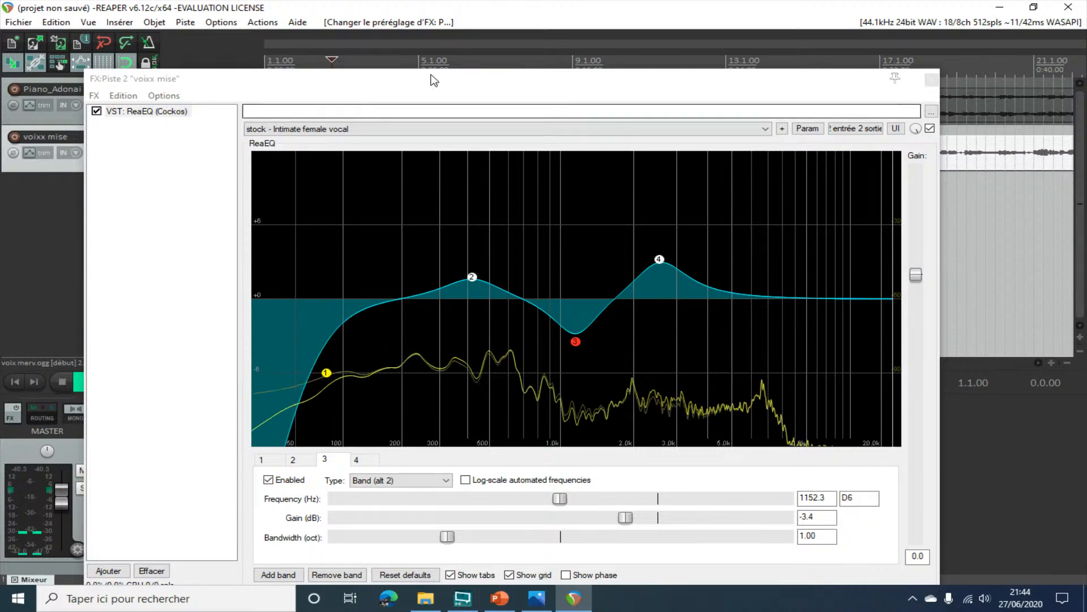
mouse_move(450, 85)
mouse_down()
mouse_move(443, 194)
mouse_move(459, 129)
mouse_move(451, 104)
mouse_up()
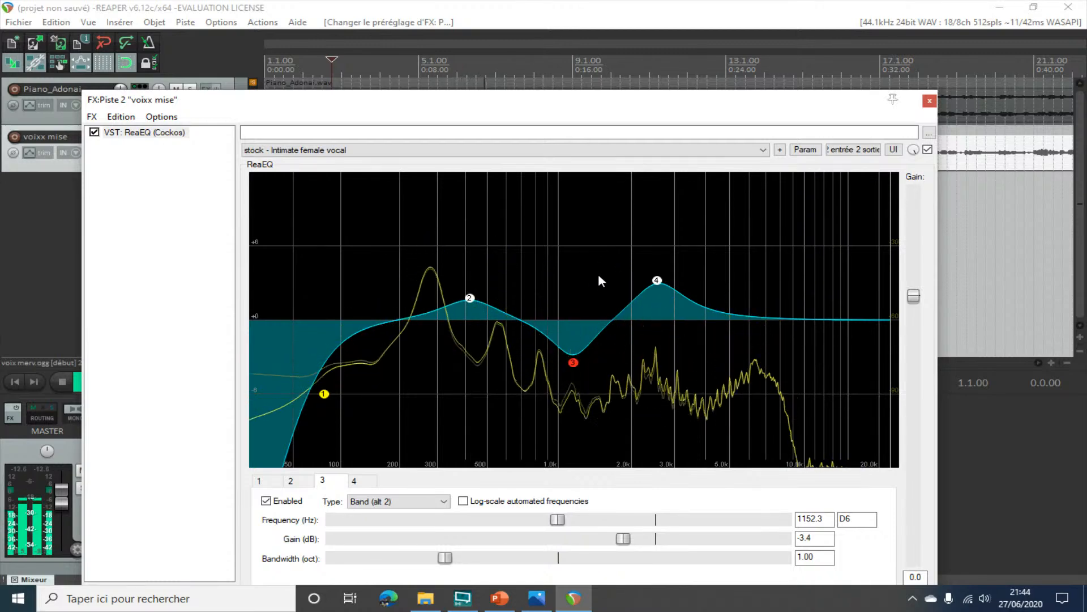
mouse_move(575, 369)
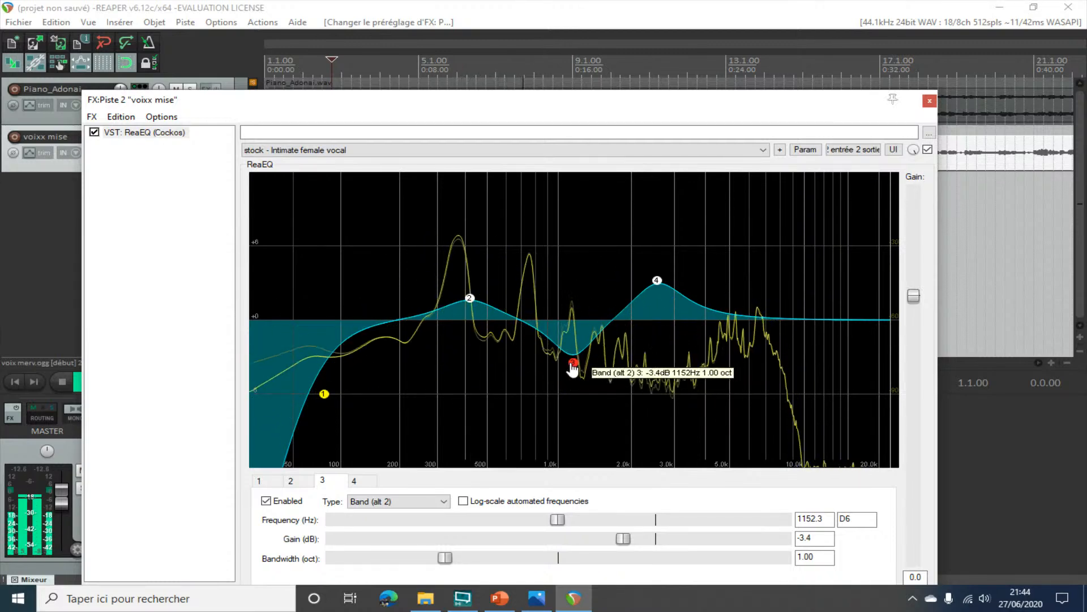
key(space)
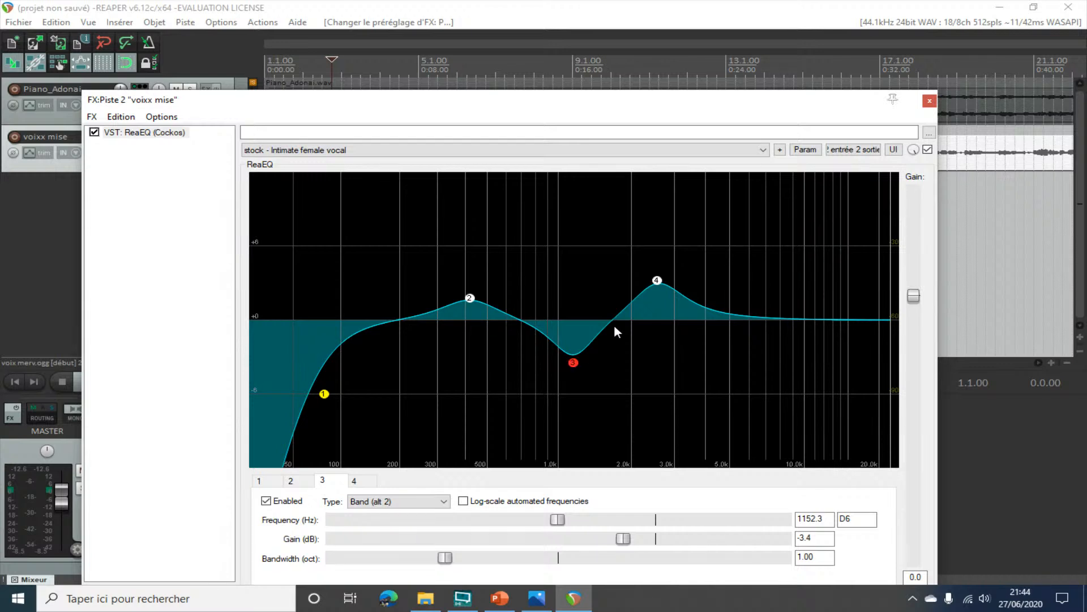
click(563, 150)
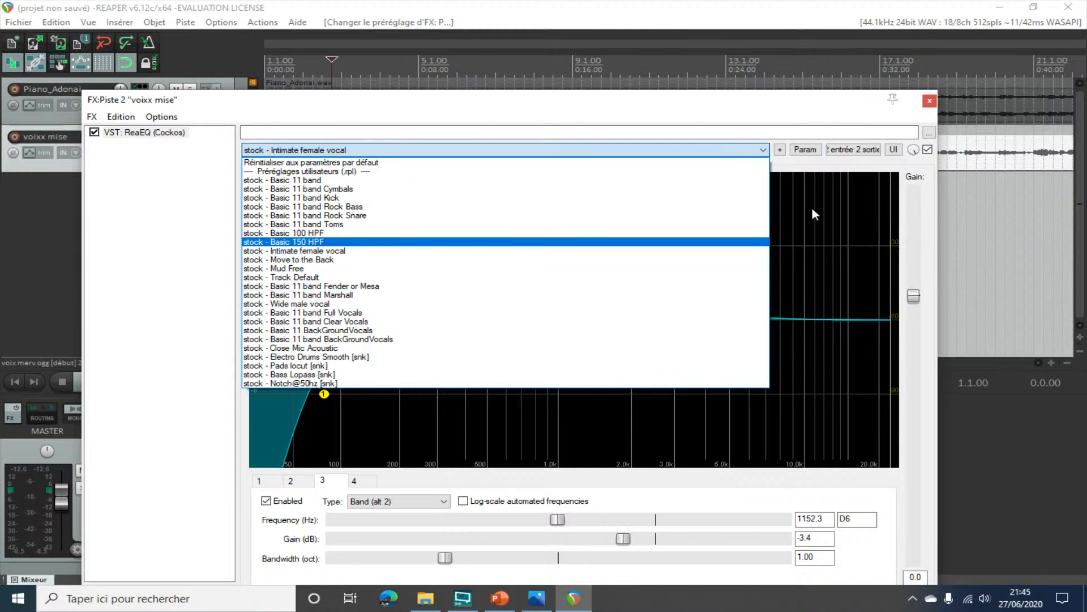
click(506, 253)
- Set ReaEQ band 4 to 13997.2 Hz, -4.0 dB gain and 0.79 octave bandwidth during playback, and close the FX window
key(space)
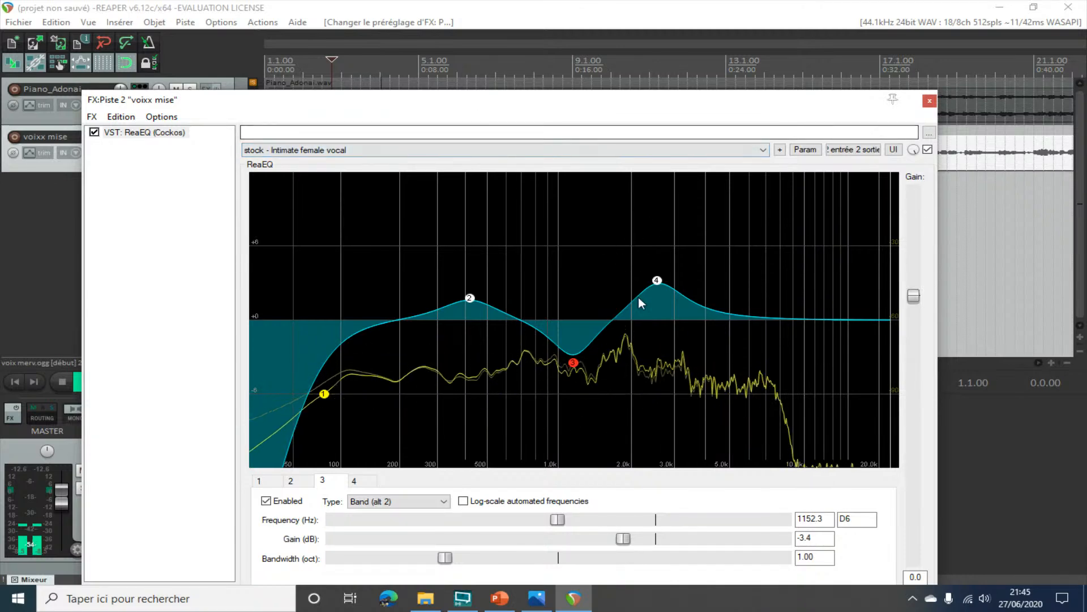
drag(657, 281, 840, 369)
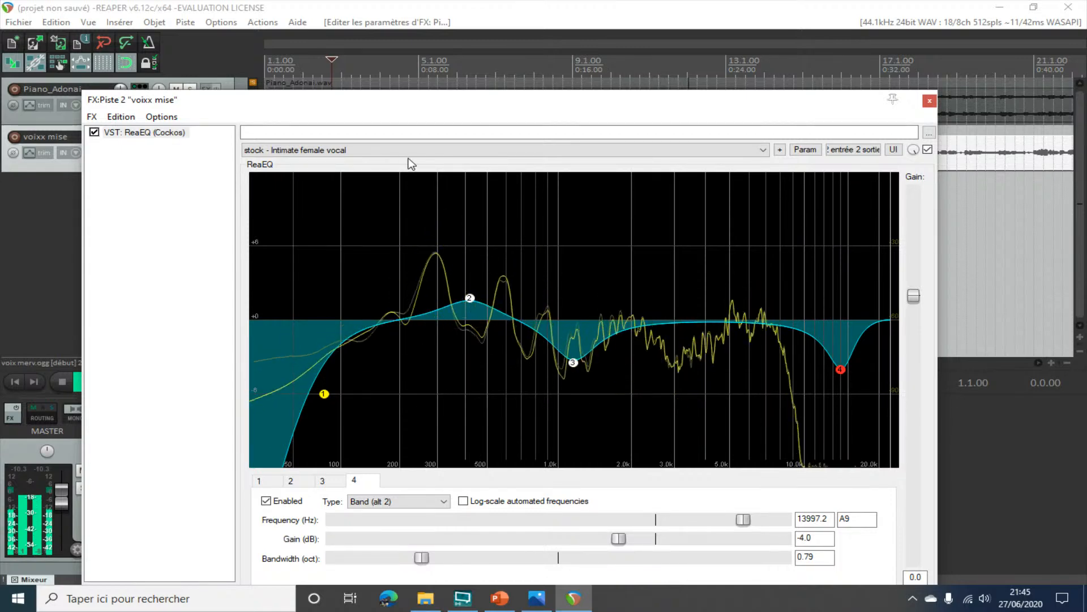
key(space)
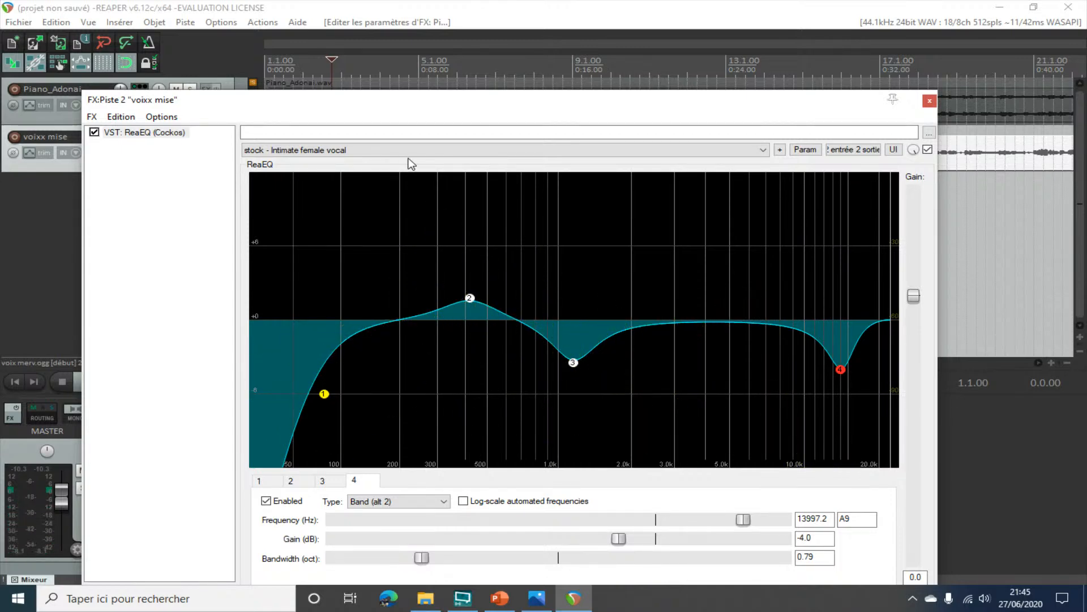
click(930, 101)
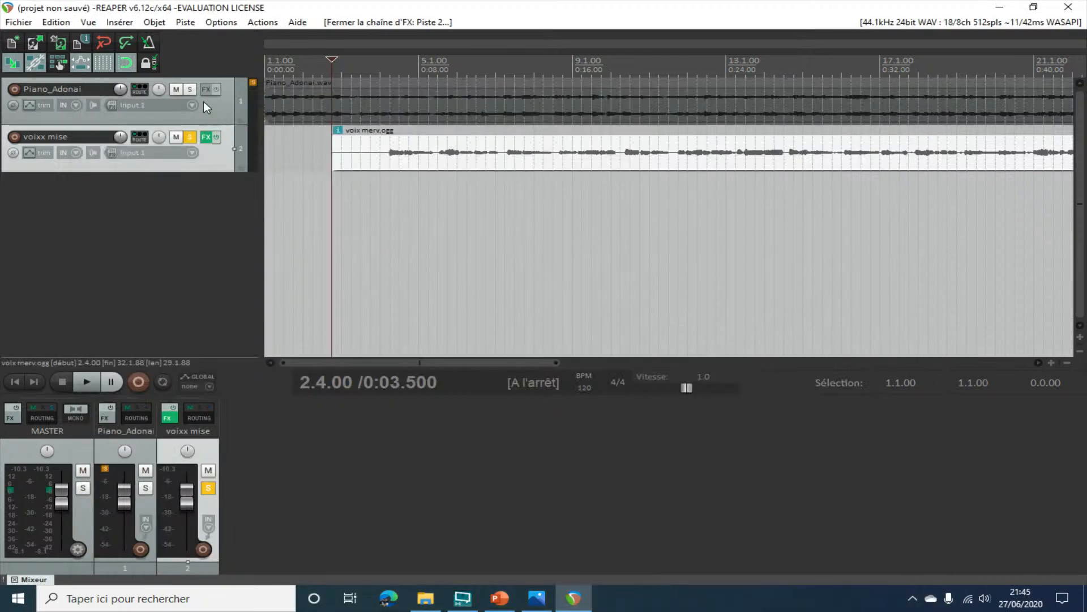
- Solo the Piano_Adonai track instead of the voice and add ReaEQ to it during playback, enlarging the FX window
click(190, 88)
click(190, 137)
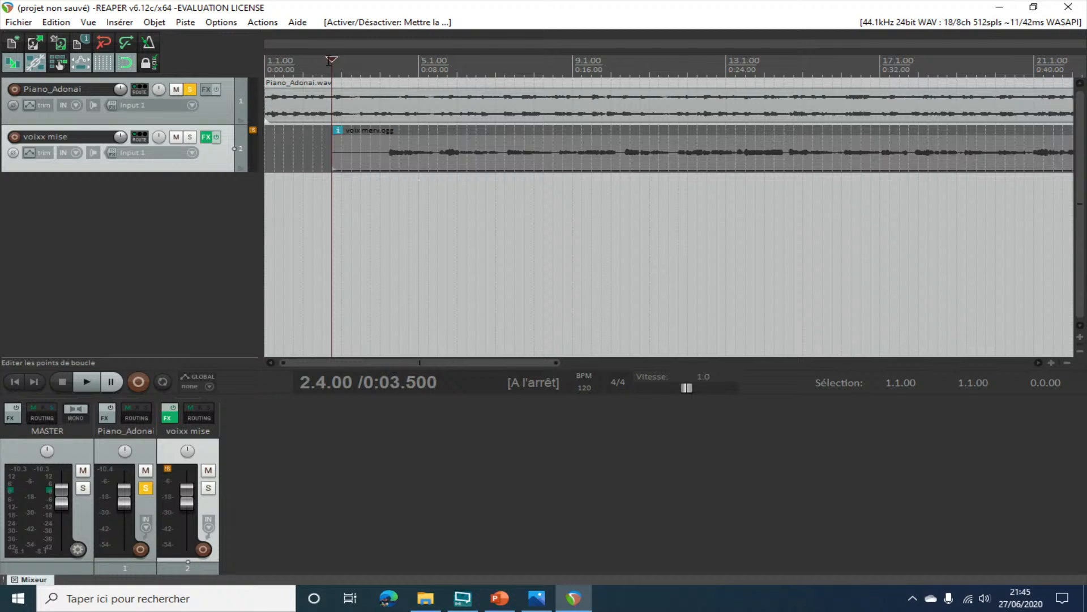
key(space)
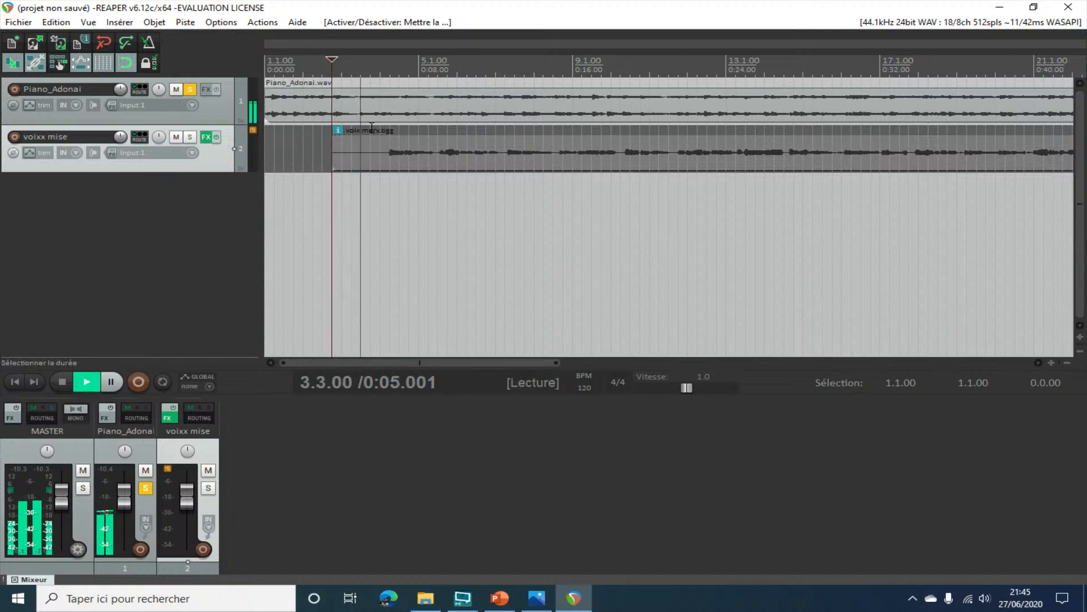
click(205, 90)
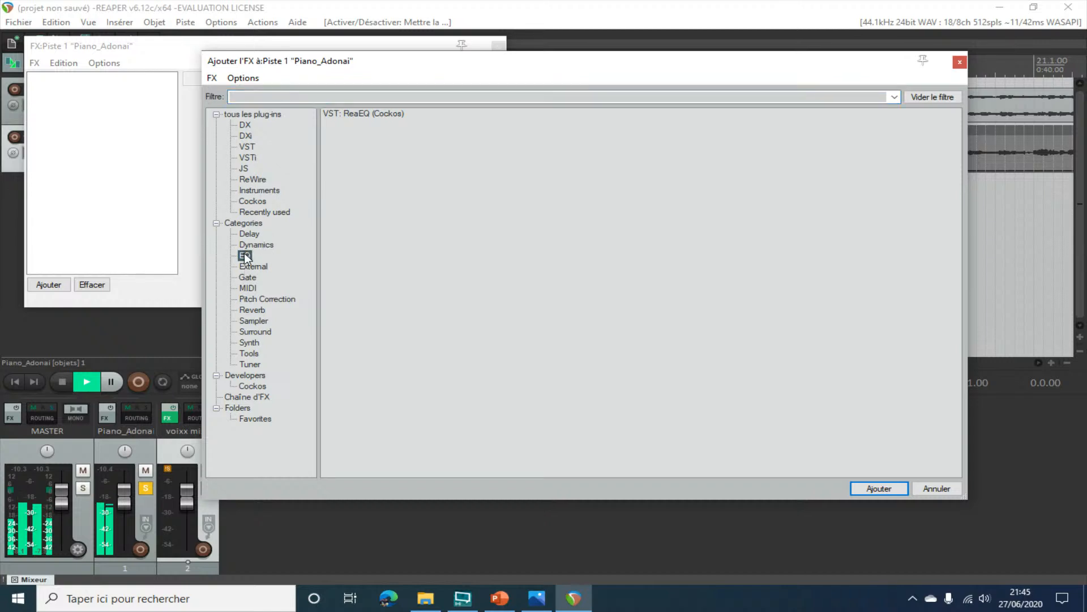
double_click(365, 117)
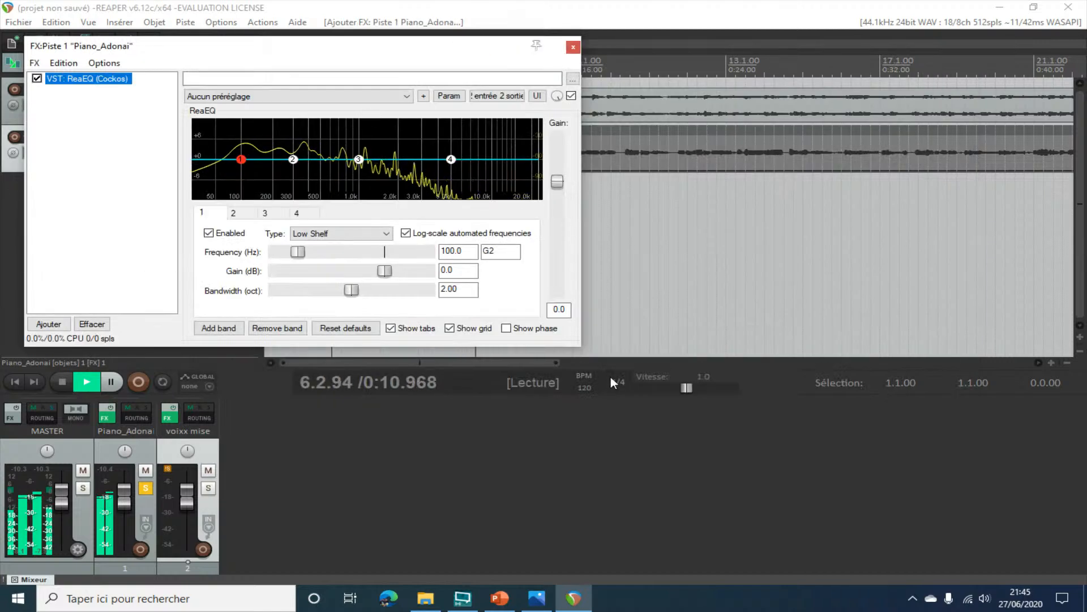
drag(748, 518, 853, 561)
- Nudge the piano's ReaEQ band 1 to 99.0 Hz and 0.1 dB, and solo the voice track together with the piano
mouse_move(277, 260)
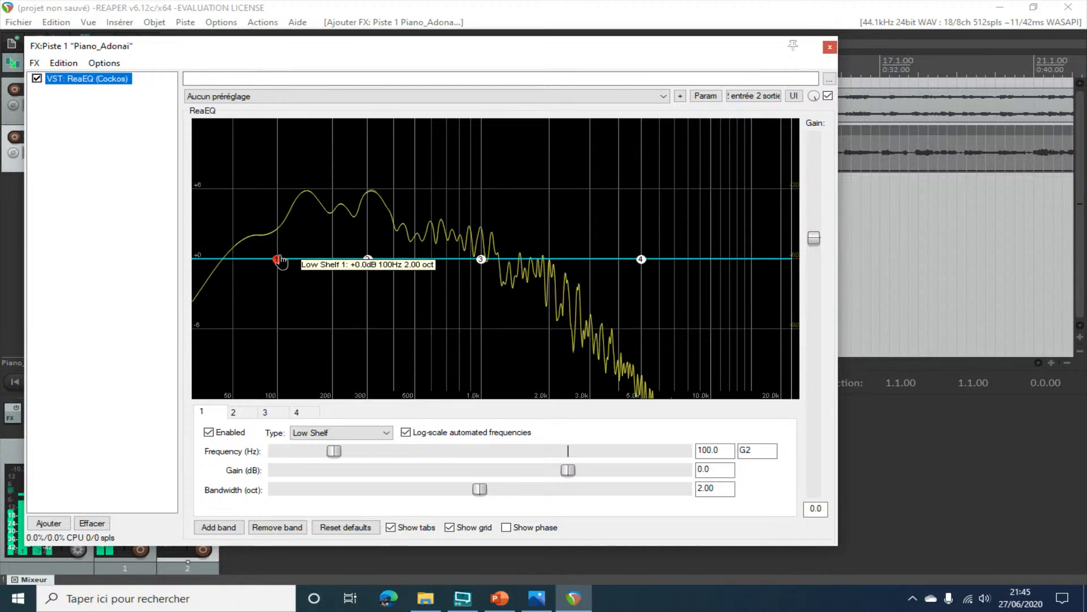
drag(280, 262, 278, 260)
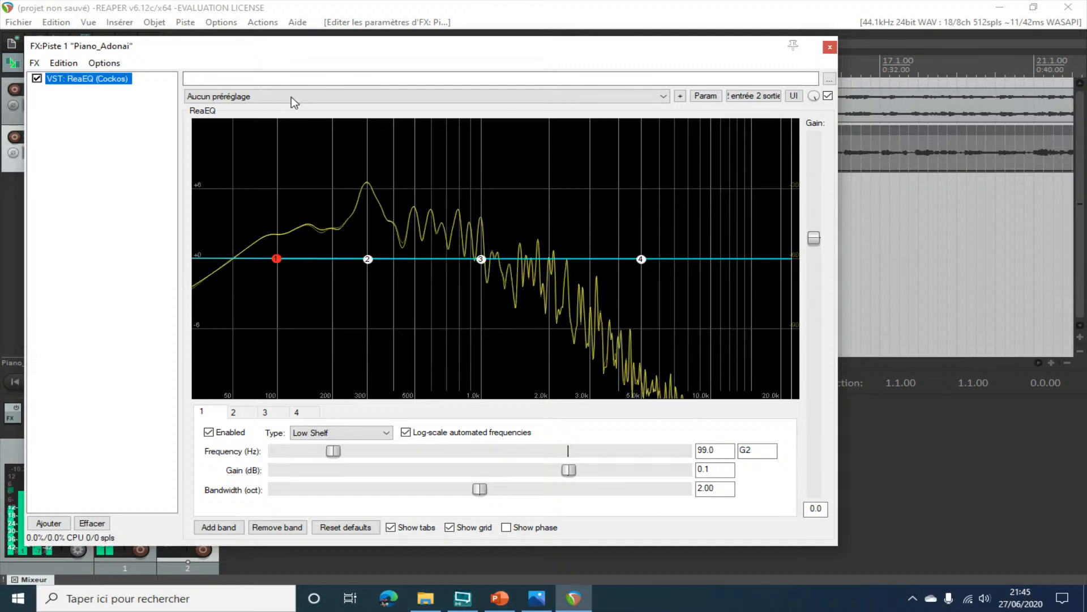
drag(300, 49, 500, 113)
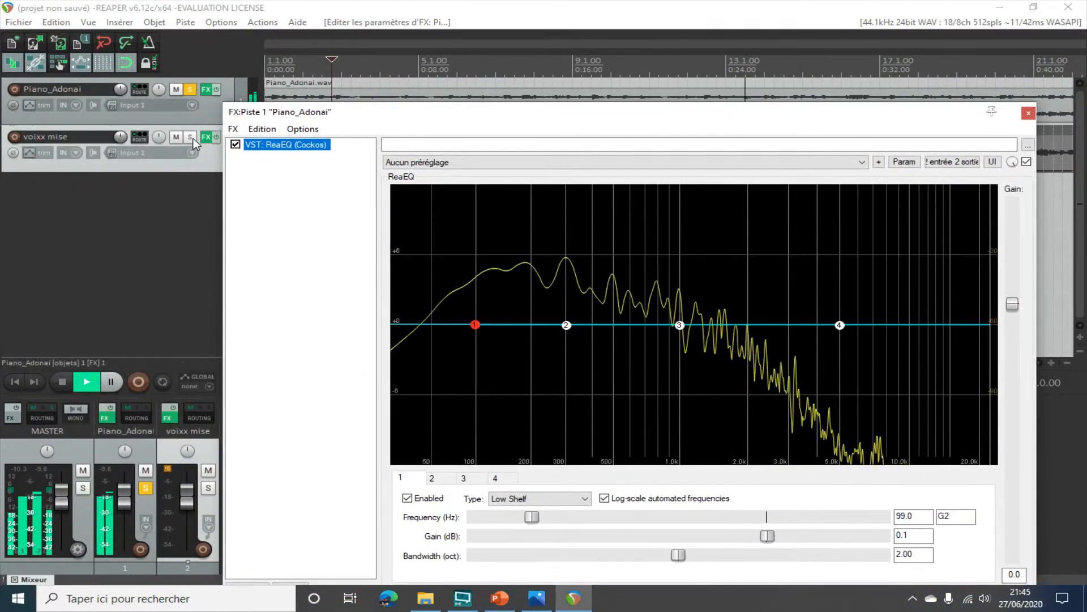
click(190, 137)
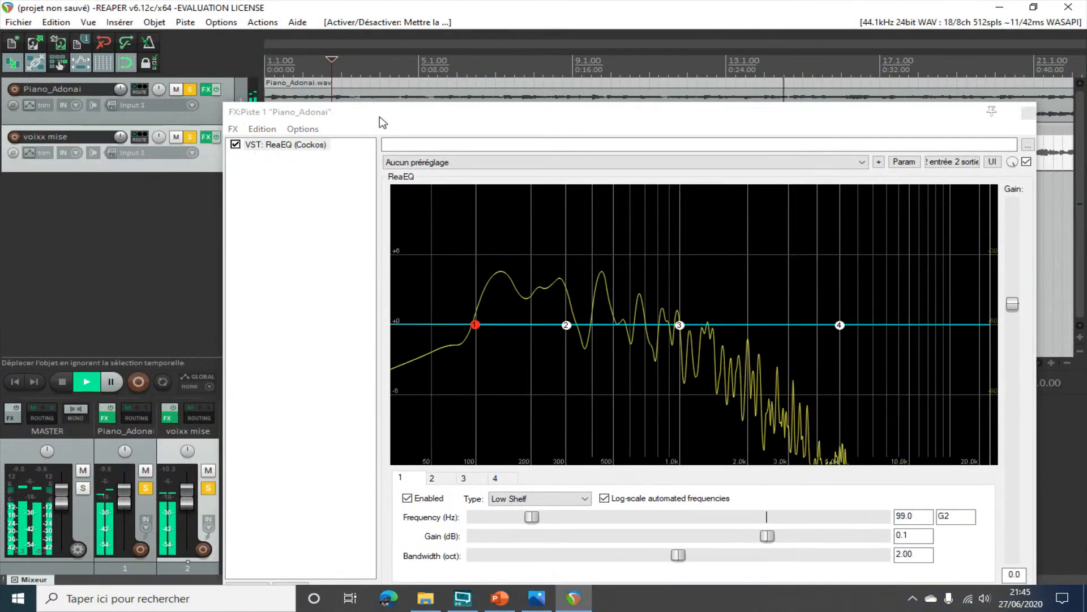
drag(361, 107, 241, 73)
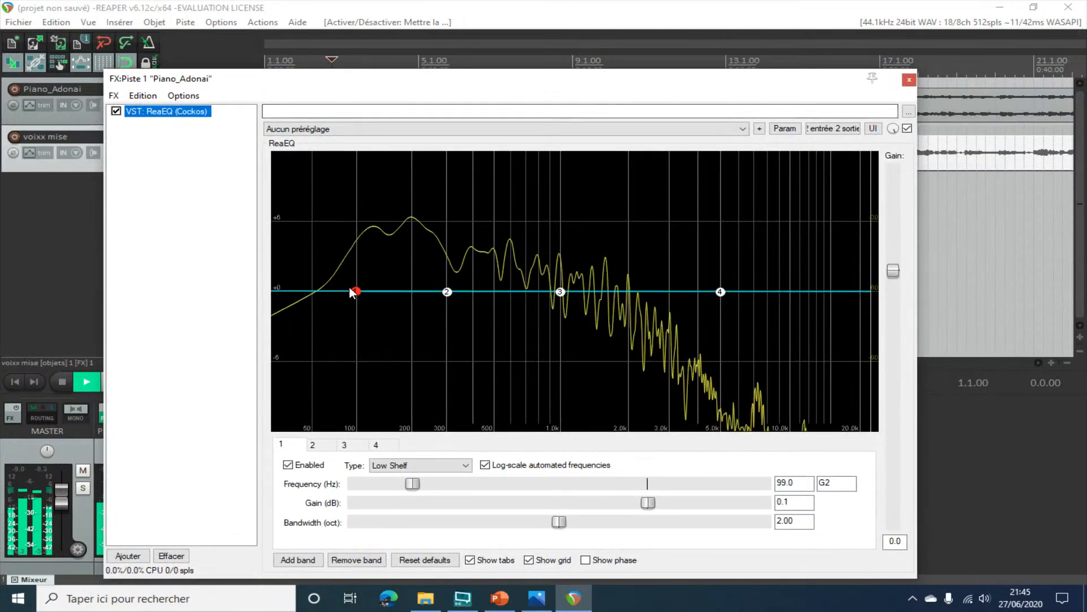
- Set the piano's low shelf band 1 to 151.5 Hz, 10.1 dB gain and 1.35 octave bandwidth during playback
drag(355, 291, 345, 217)
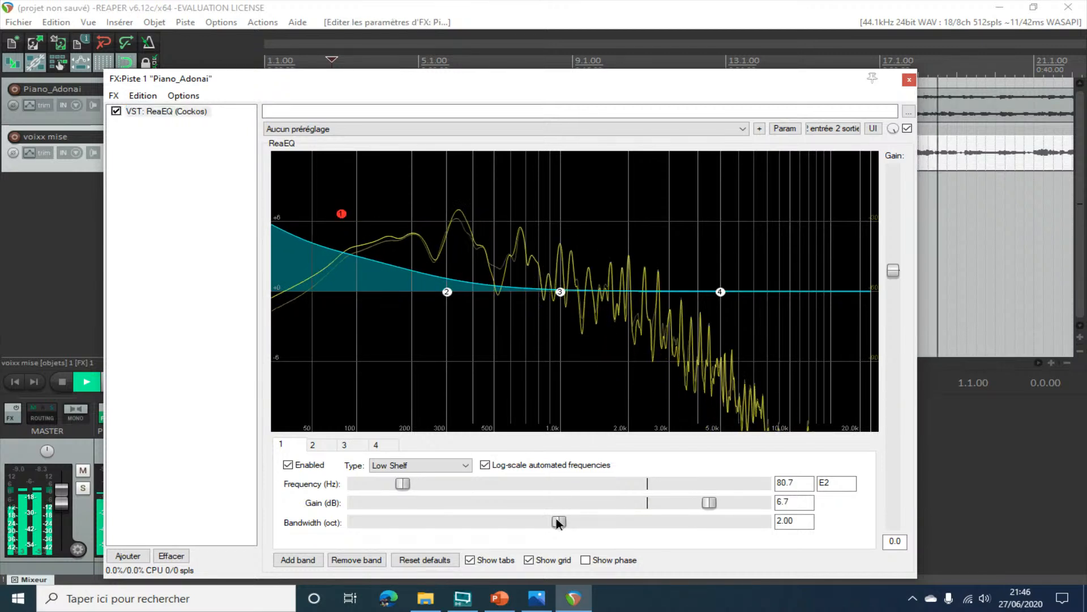
drag(558, 521, 500, 526)
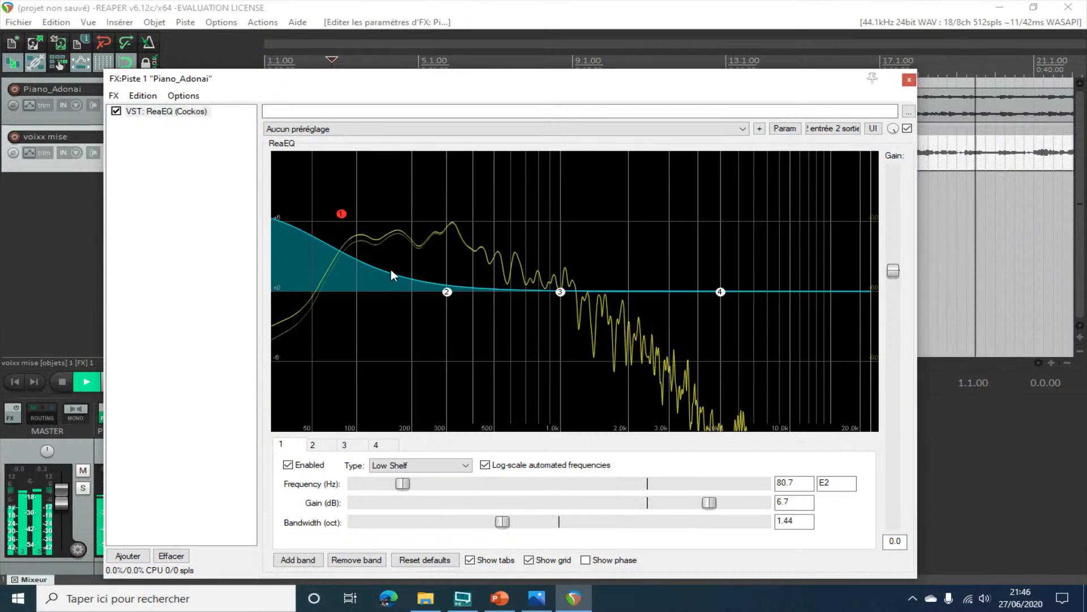
drag(341, 214, 390, 176)
drag(510, 524, 498, 521)
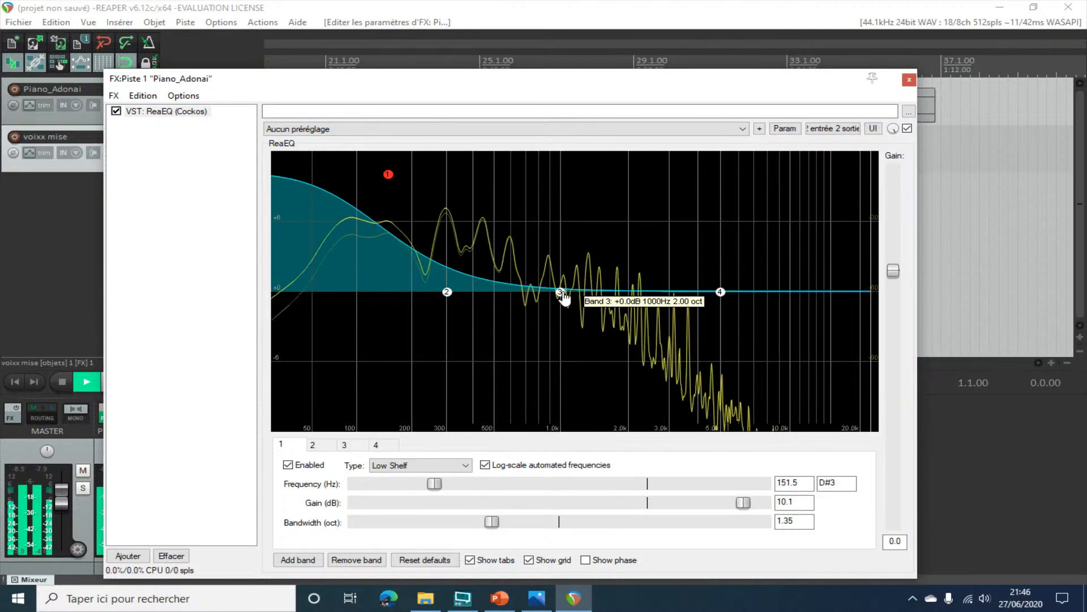
- Boost band 3 by 3.5 dB at 5303.1 Hz, lower the ReaEQ output gain to -1.5 dB and stop playback
drag(565, 294, 728, 257)
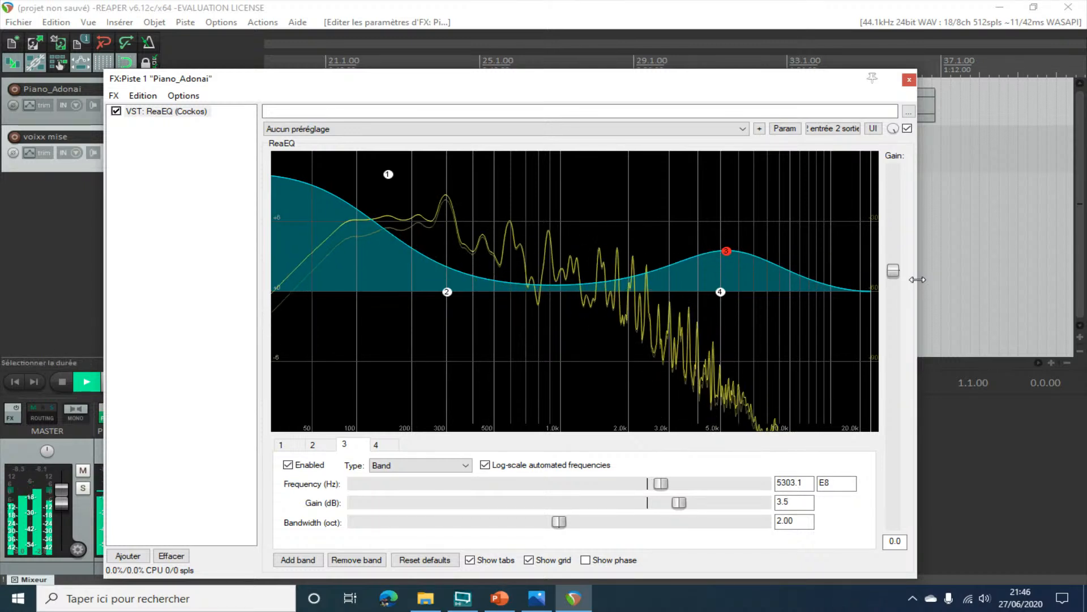
drag(891, 272, 894, 280)
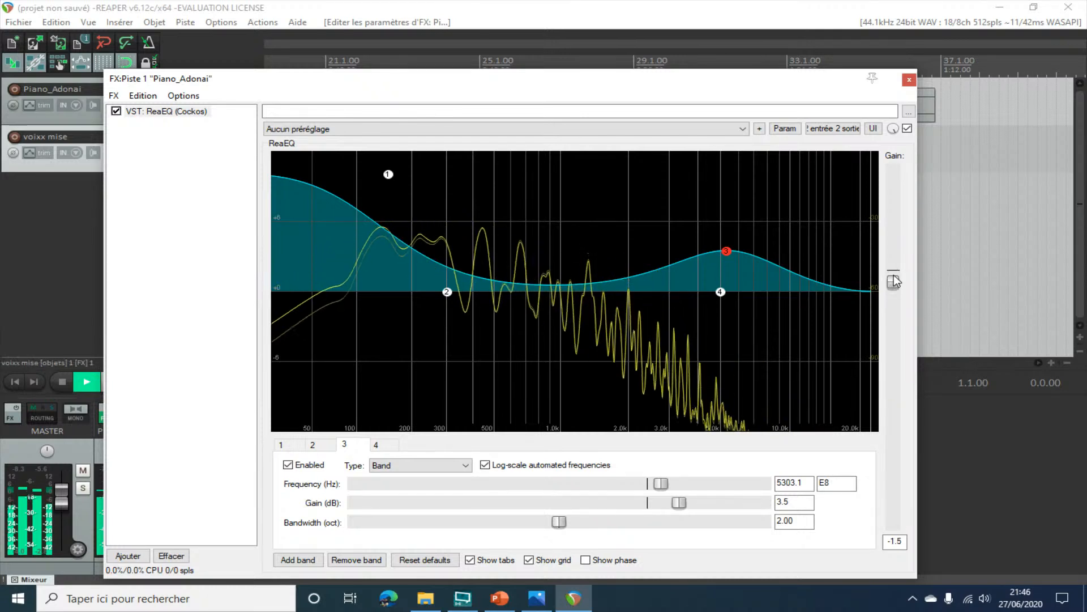
key(space)
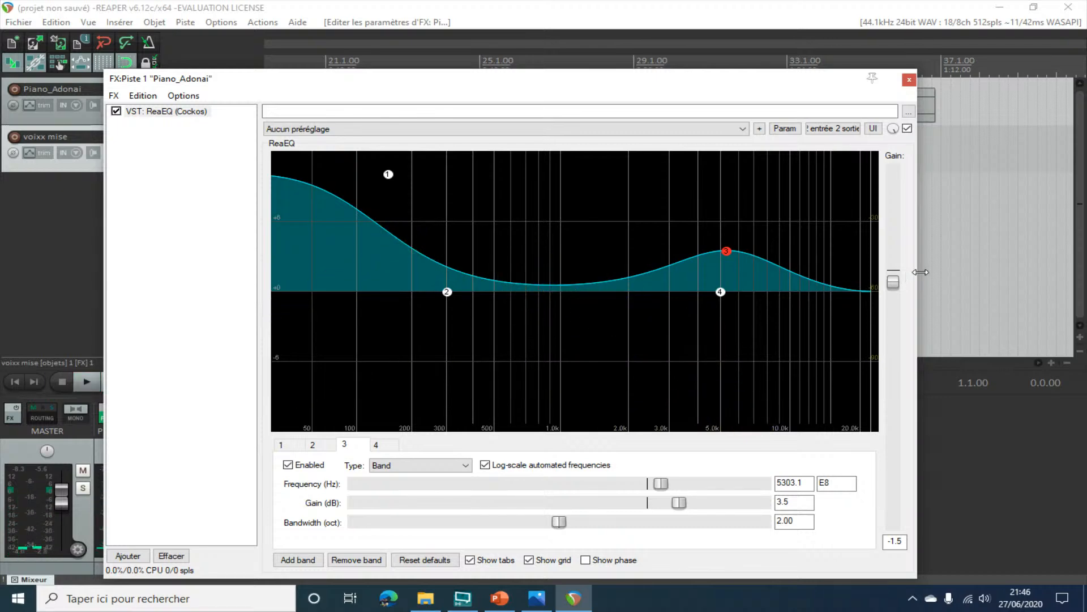
- Compare the piano and voice mix with the piano's ReaEQ enabled and bypassed, replaying the song from around 0:24
drag(416, 89, 371, 183)
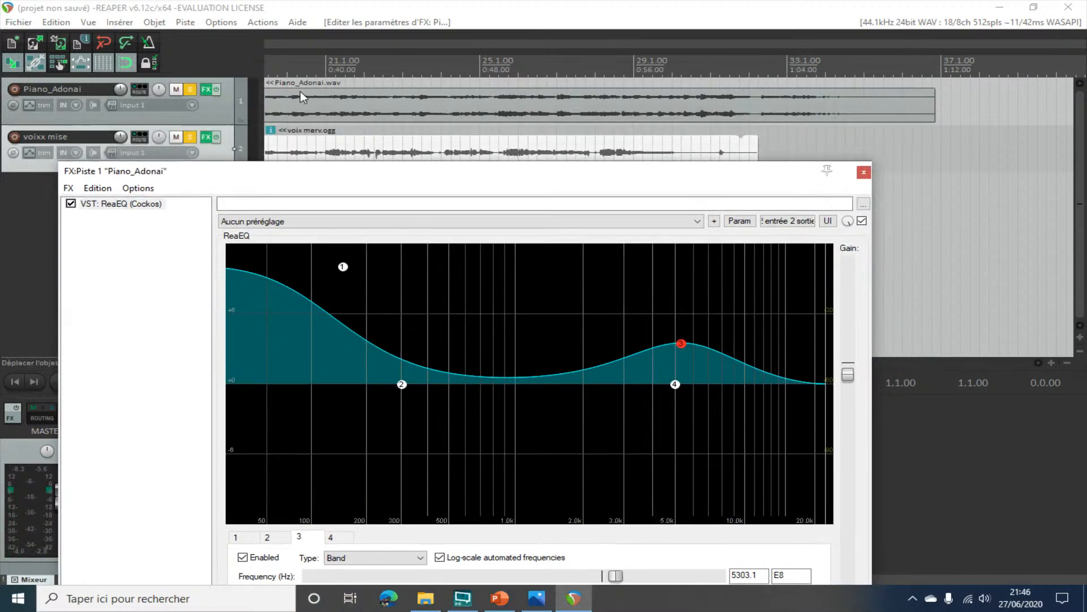
key(space)
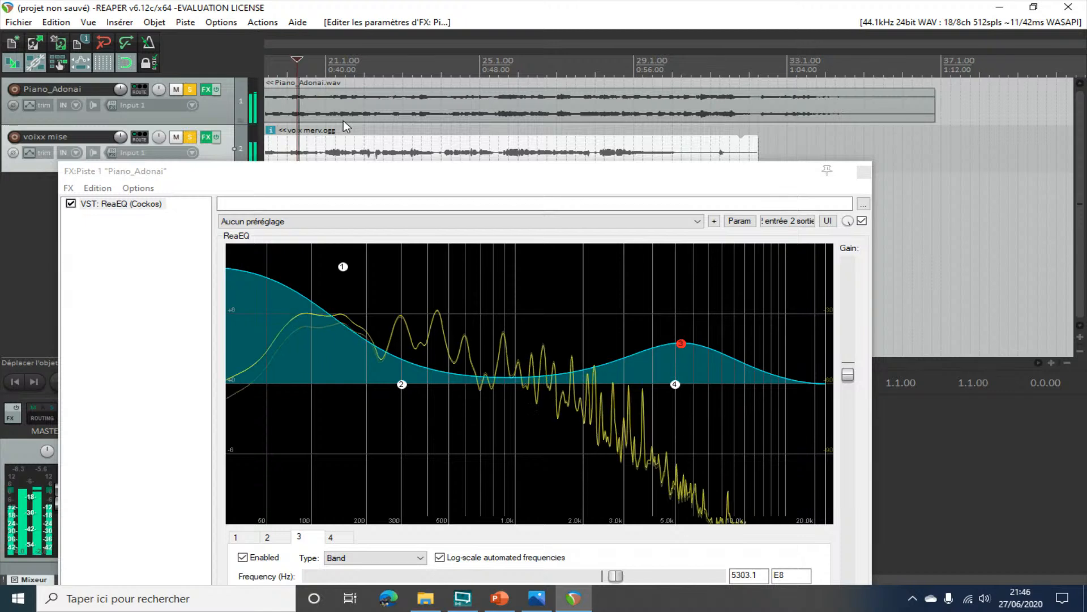
click(862, 222)
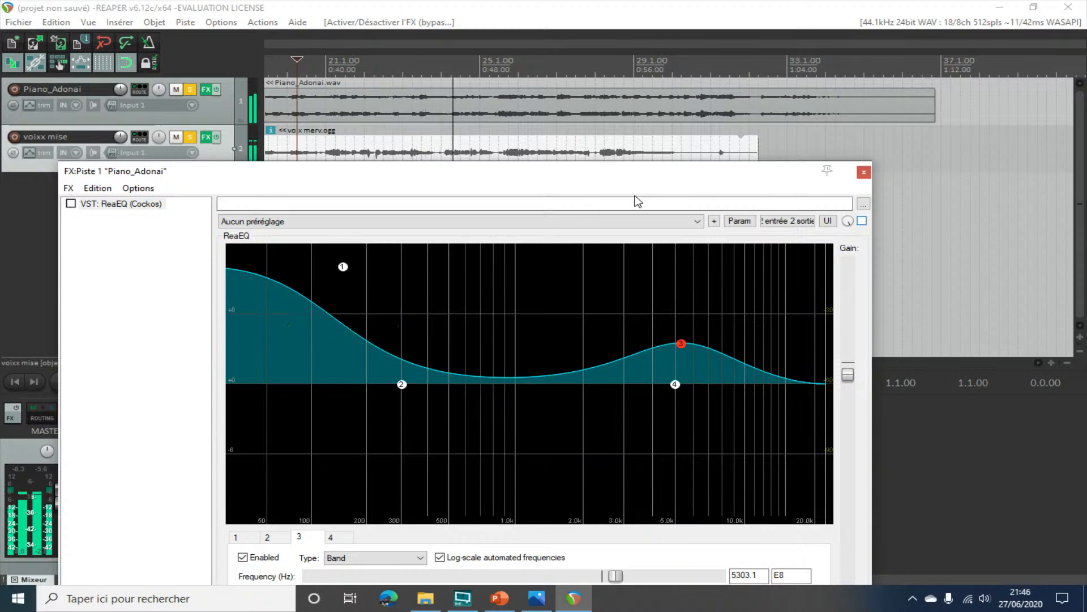
key(space)
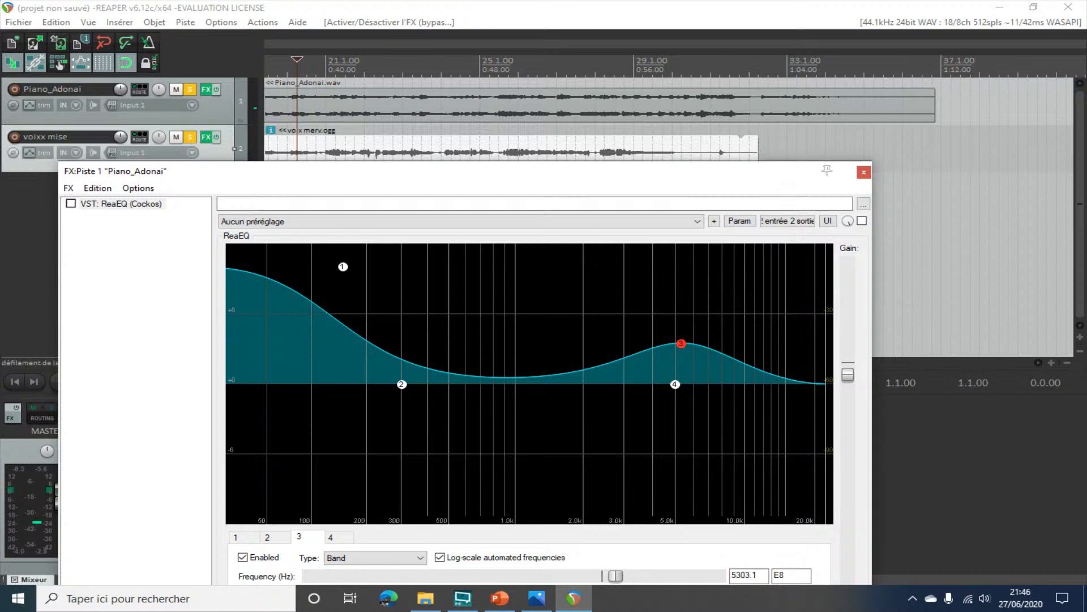
drag(298, 67, 219, 69)
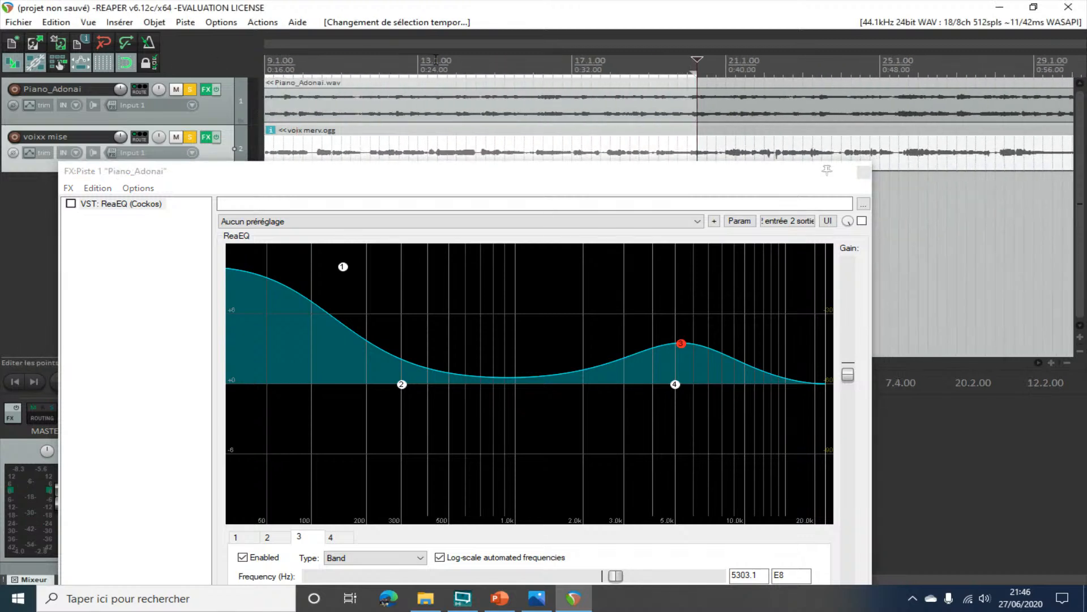
key(space)
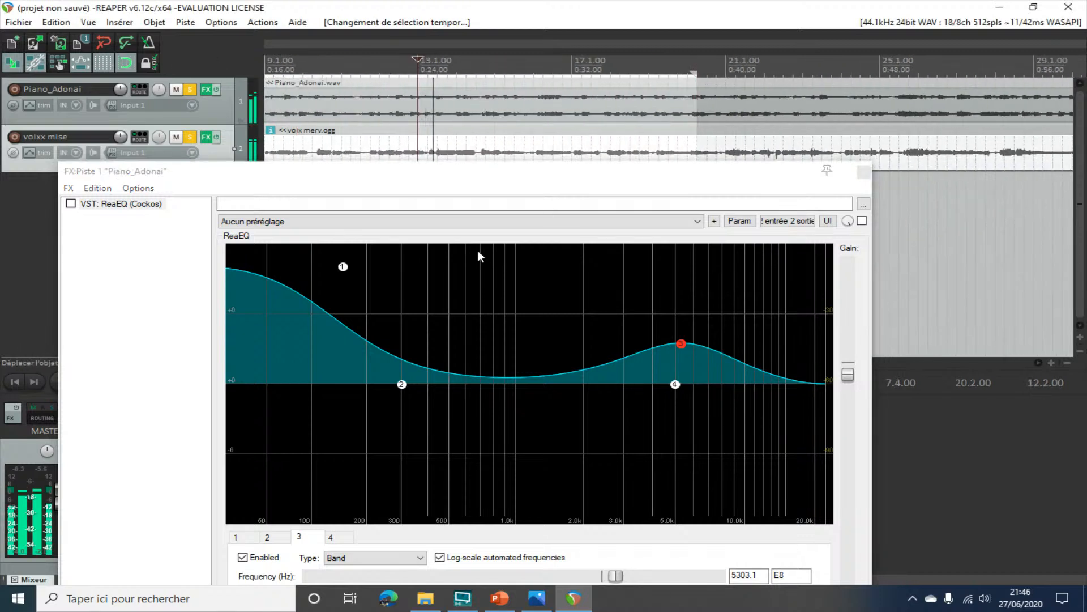
click(862, 220)
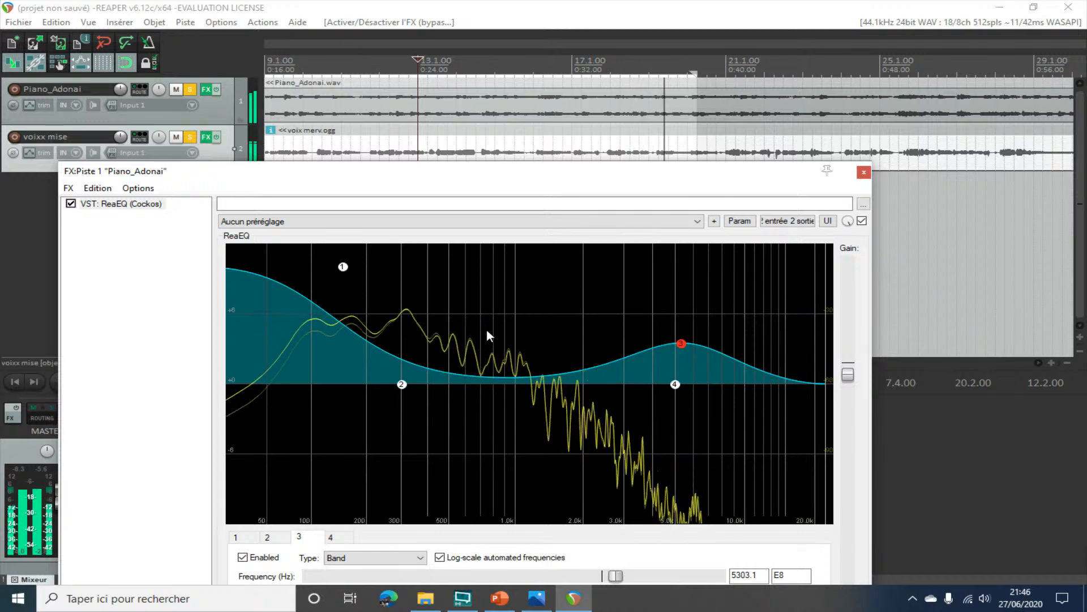
key(space)
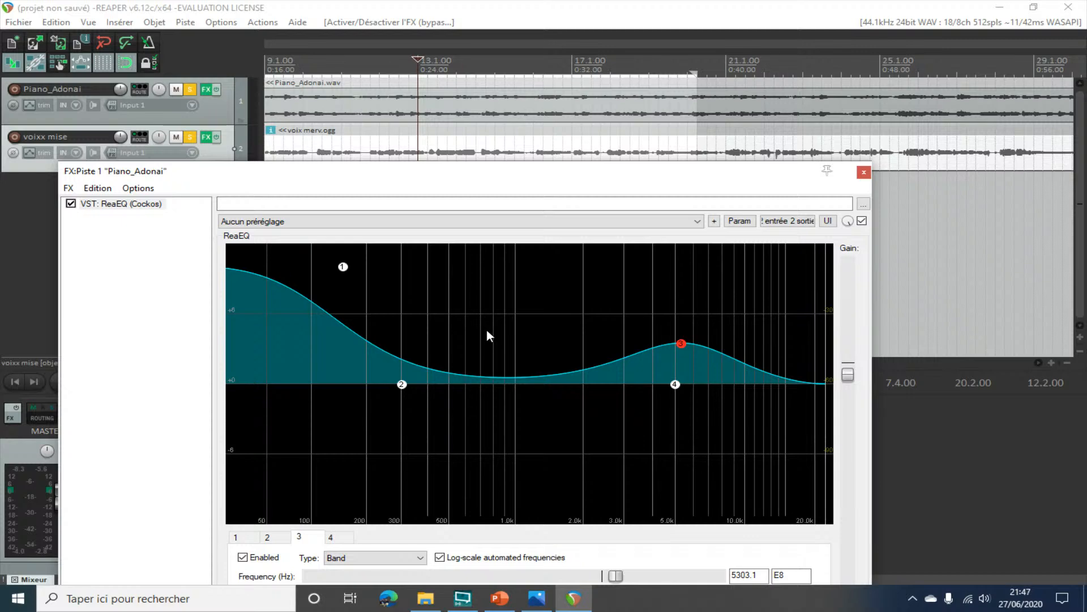
- Set the piano's ReaEQ band 3 to 4870.3 Hz, 2 dB gain and 1 octave bandwidth
drag(477, 170, 549, 40)
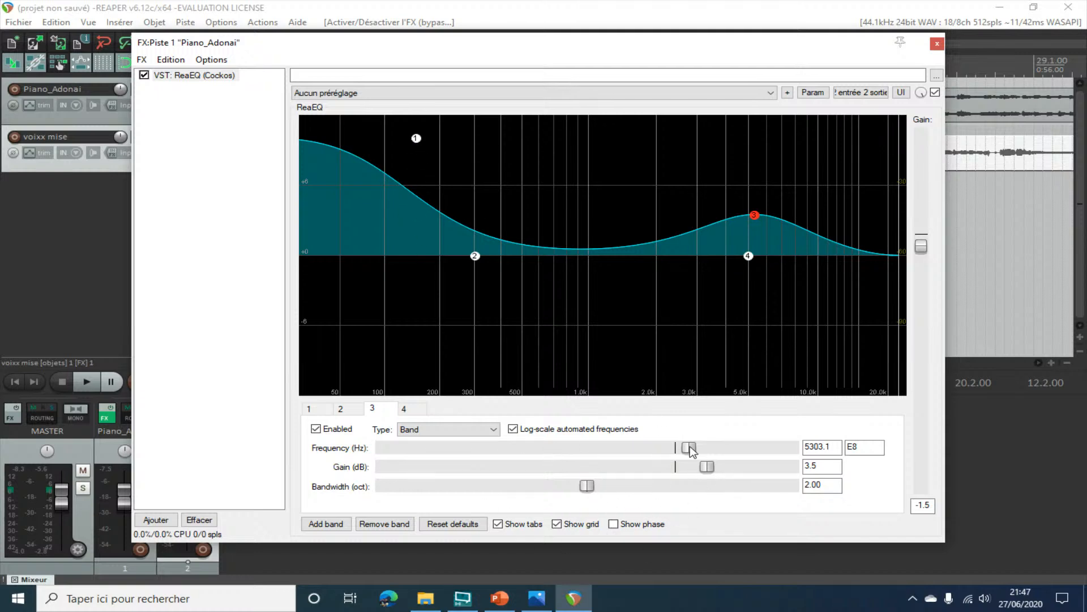
mouse_move(691, 450)
mouse_down()
mouse_move(620, 454)
mouse_move(722, 459)
mouse_move(670, 453)
mouse_move(616, 471)
mouse_move(678, 467)
mouse_up()
drag(586, 486, 683, 447)
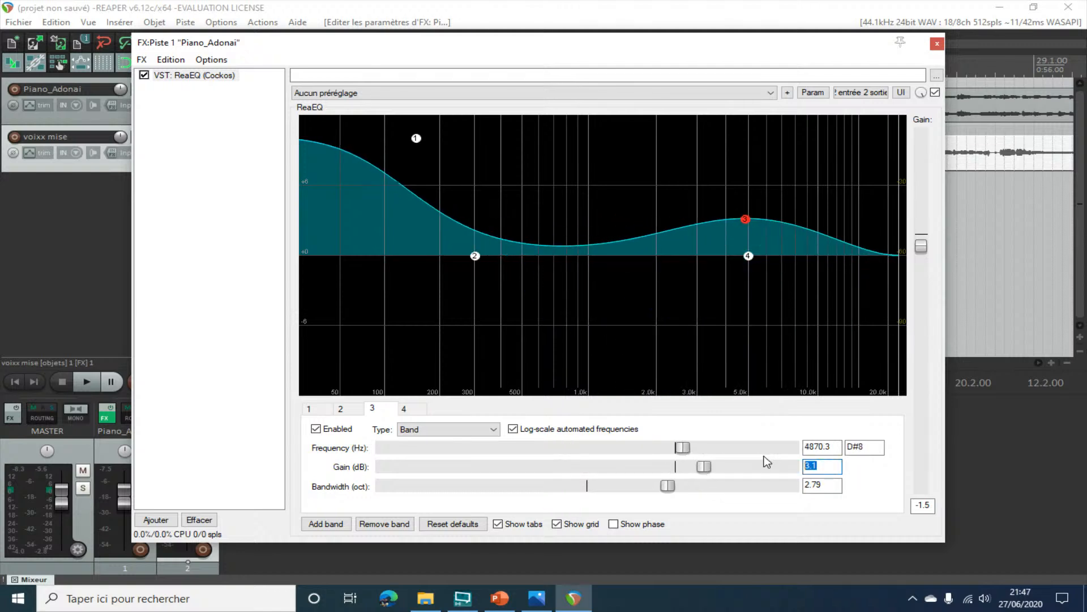
text(5)
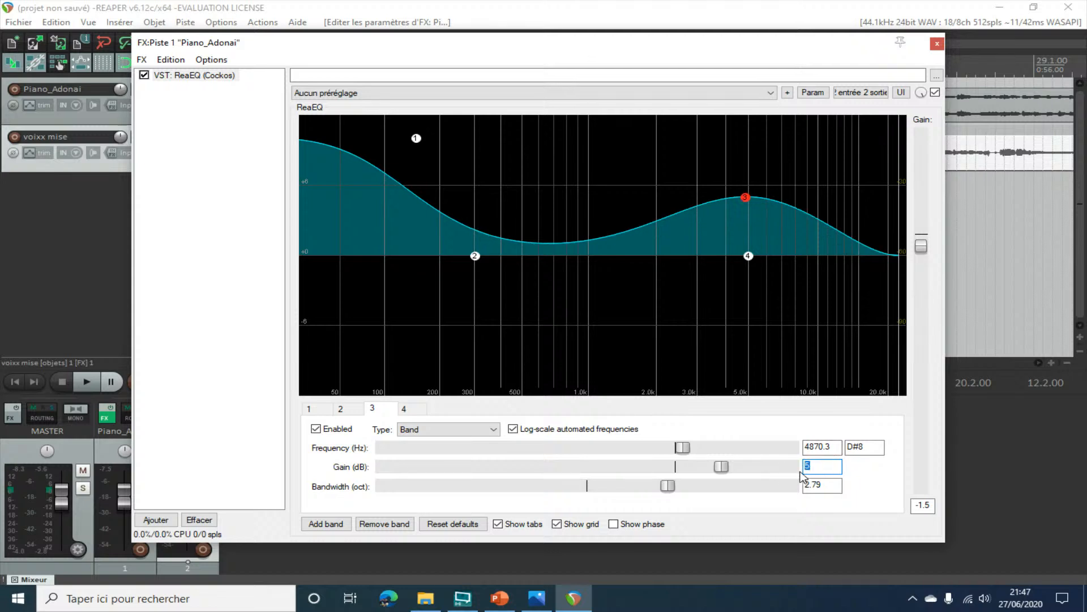
text(2)
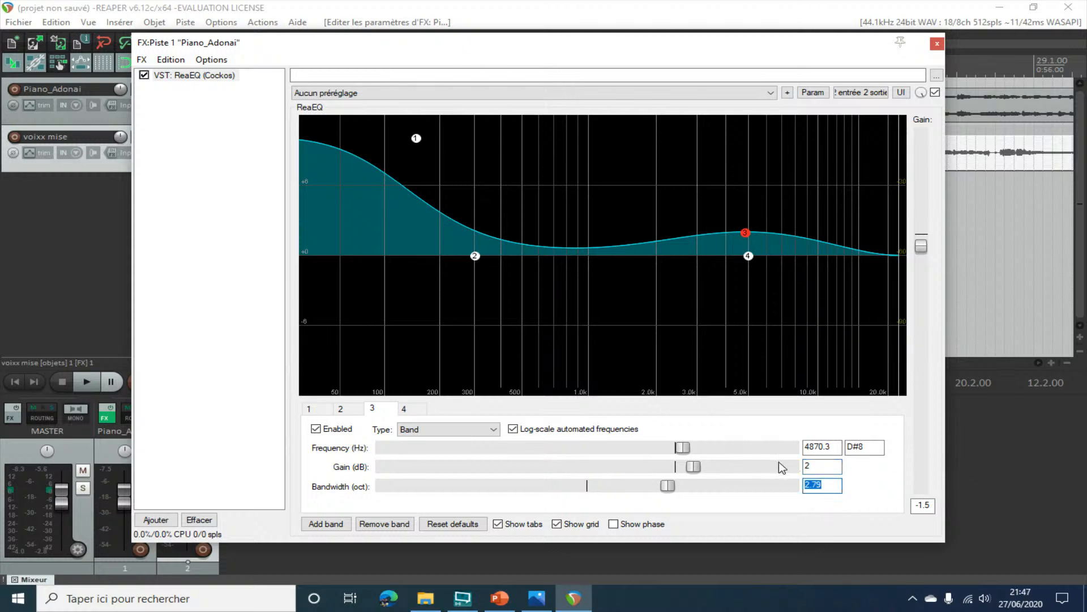
text(3)
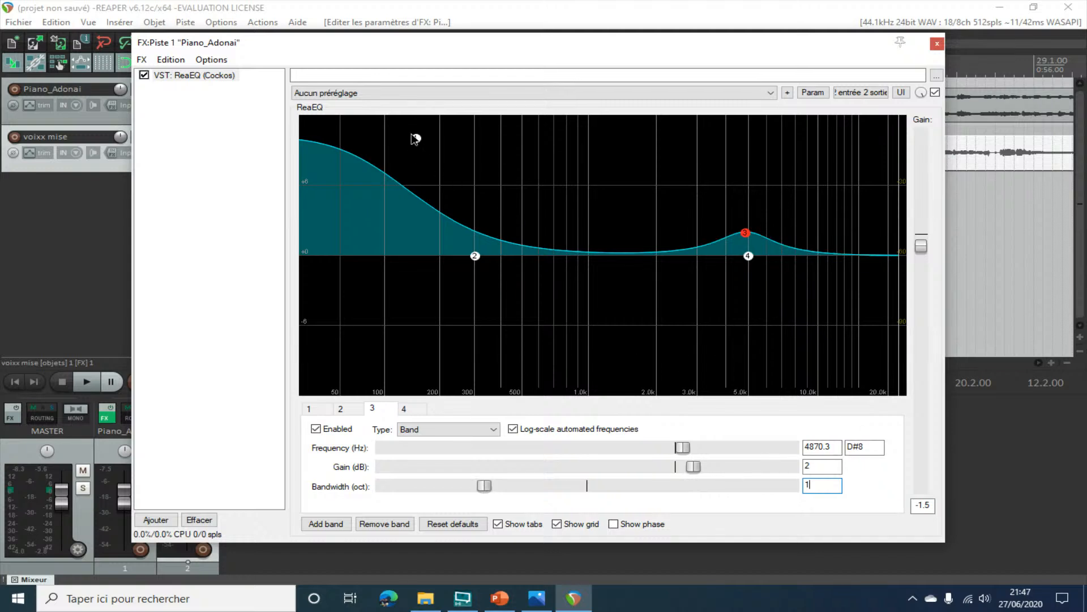
- Set band 1 to 157.3 Hz at 3.8 dB, and band 2 to 808.0 Hz, -0.8 dB gain and 2.18 octave bandwidth
drag(416, 142, 419, 215)
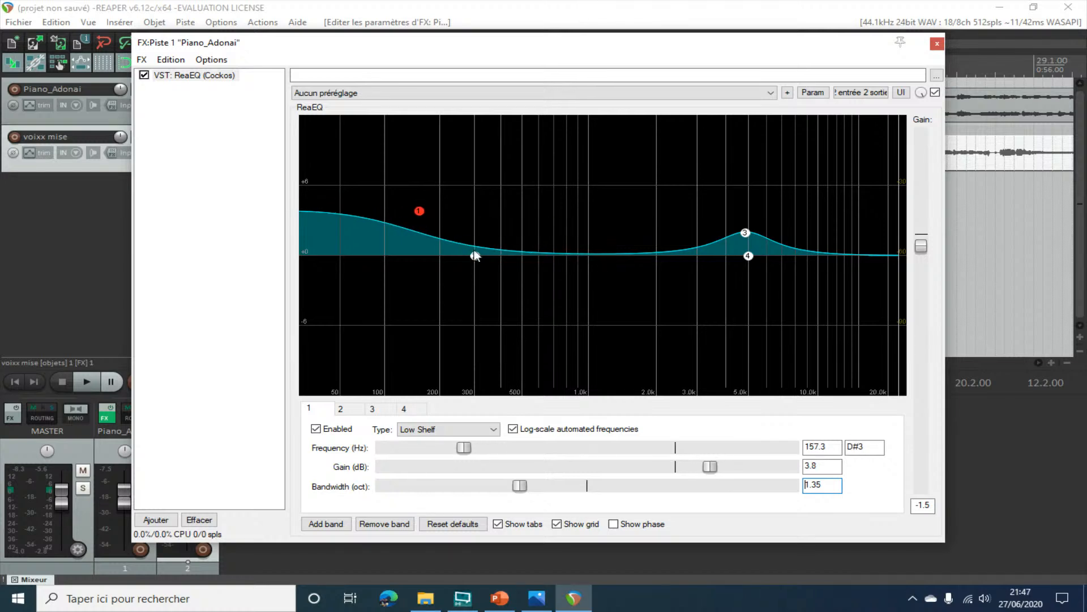
drag(503, 239, 528, 229)
drag(520, 447, 564, 448)
mouse_move(682, 466)
mouse_down()
mouse_move(623, 466)
mouse_move(682, 468)
mouse_up()
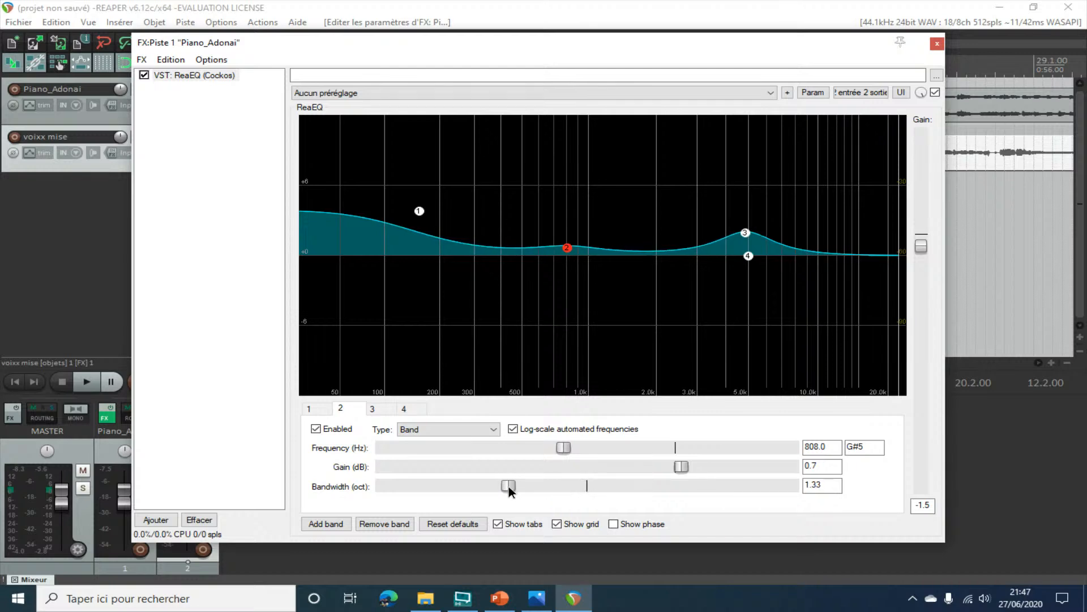
drag(509, 486, 576, 492)
mouse_move(679, 468)
mouse_down()
mouse_move(648, 466)
mouse_move(668, 465)
mouse_up()
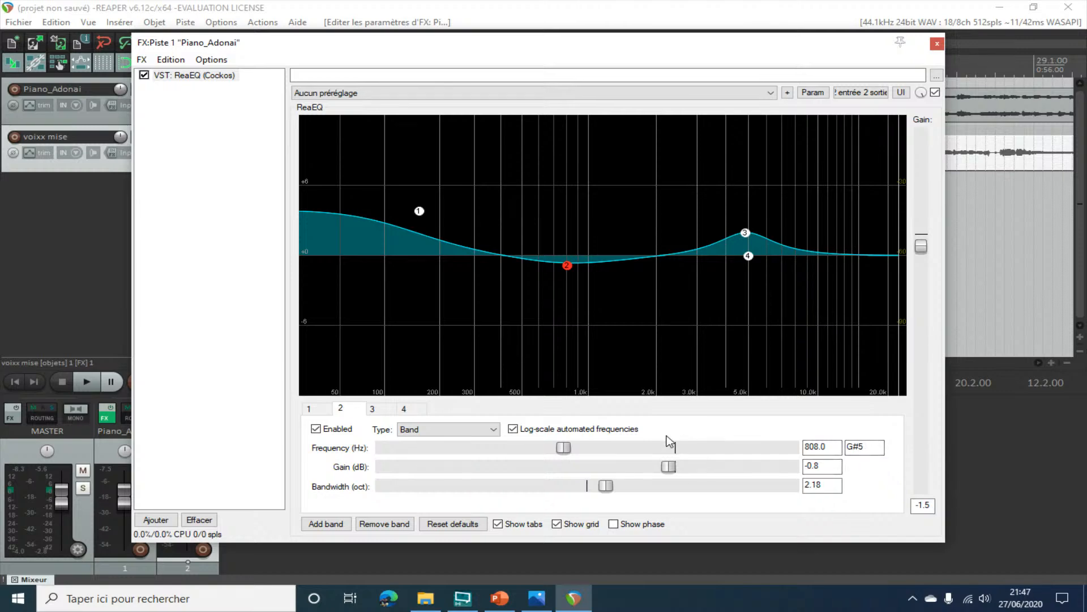
- Consult the FREQUENCES.PNG chart in Photos, and flatten bands 1 to 3, with band 3 at 1664.7 Hz, 0.4 dB and band 1 at 148.6 Hz, 0.2 dB
click(537, 597)
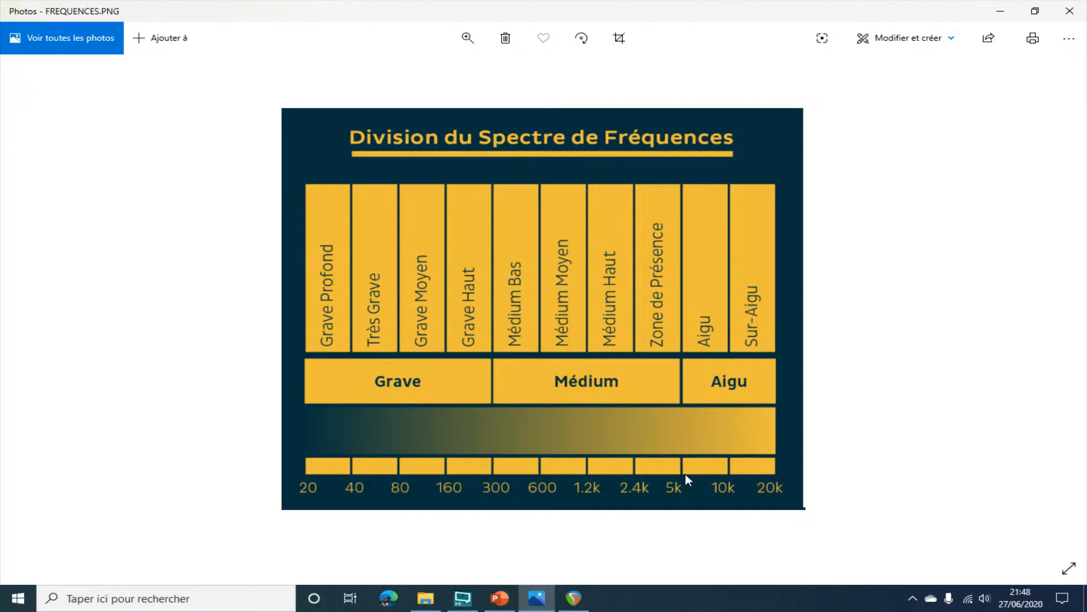
click(1000, 11)
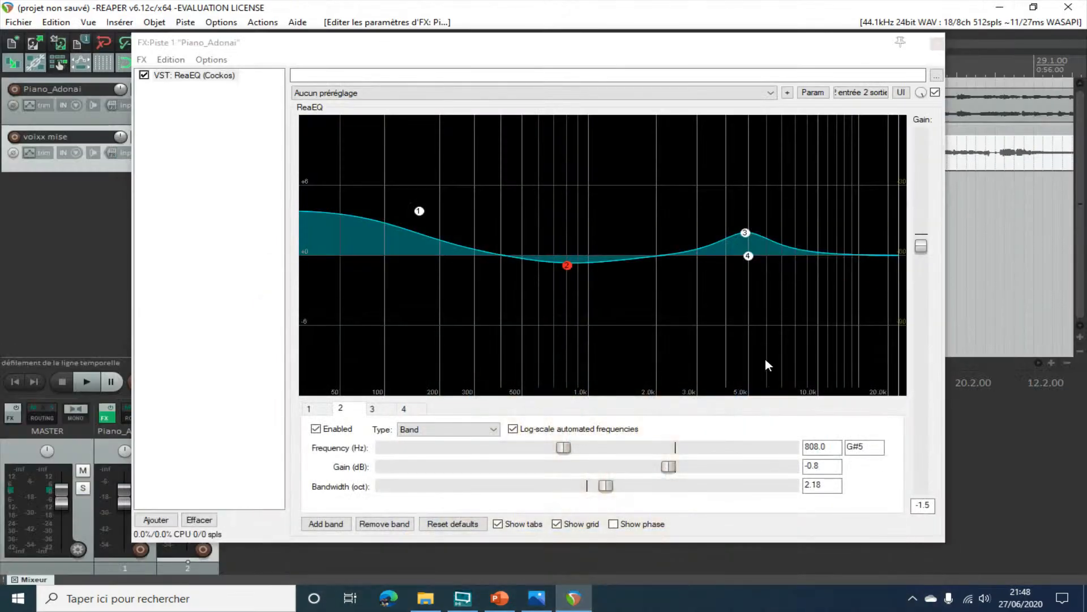
drag(742, 235, 638, 253)
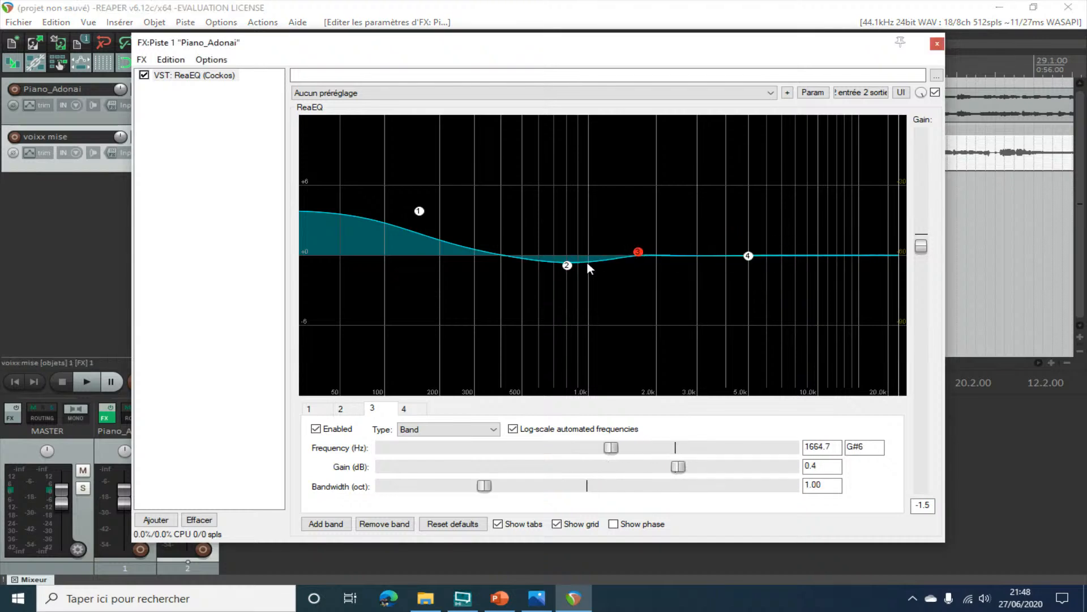
drag(568, 265, 550, 259)
drag(417, 214, 415, 252)
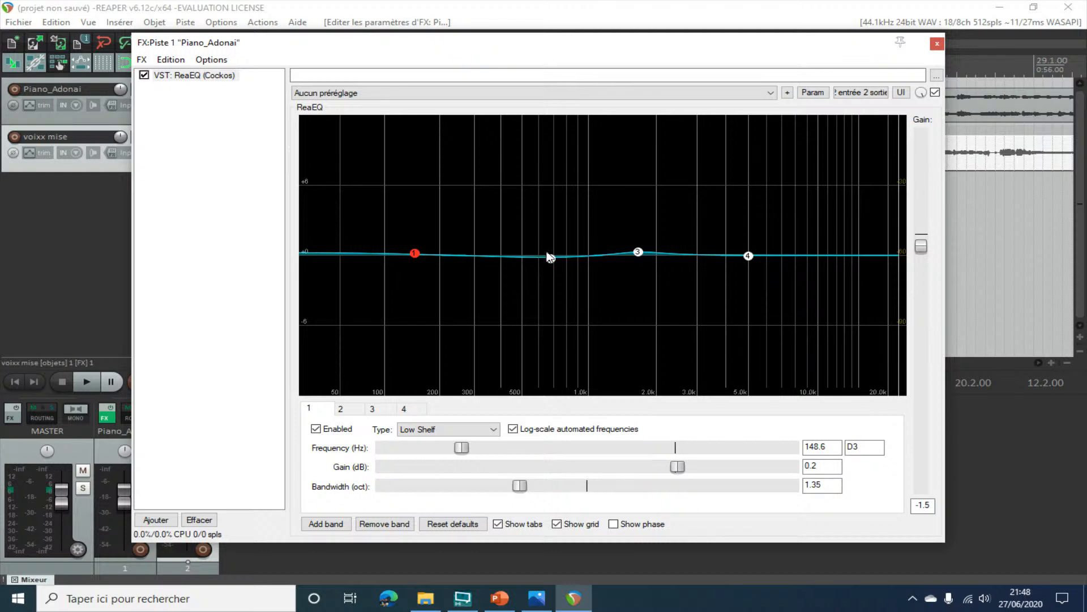
- Set the piano's ReaEQ band 2 to 526.8 Hz at 0.1 dB, and flatten band 3 to 0.0 dB gain
drag(549, 256, 525, 252)
drag(637, 253, 638, 255)
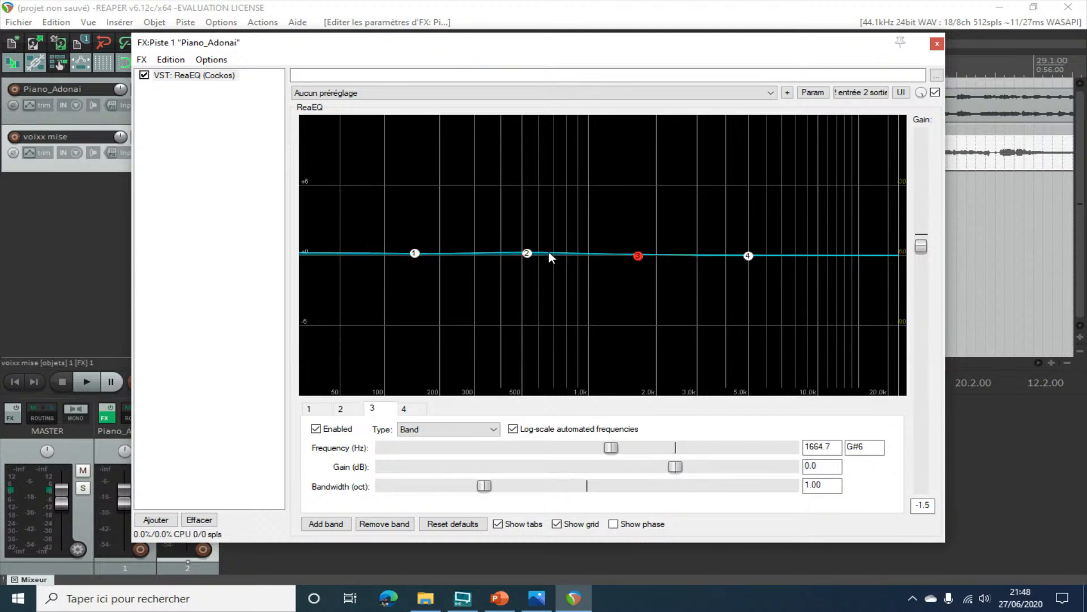
click(526, 254)
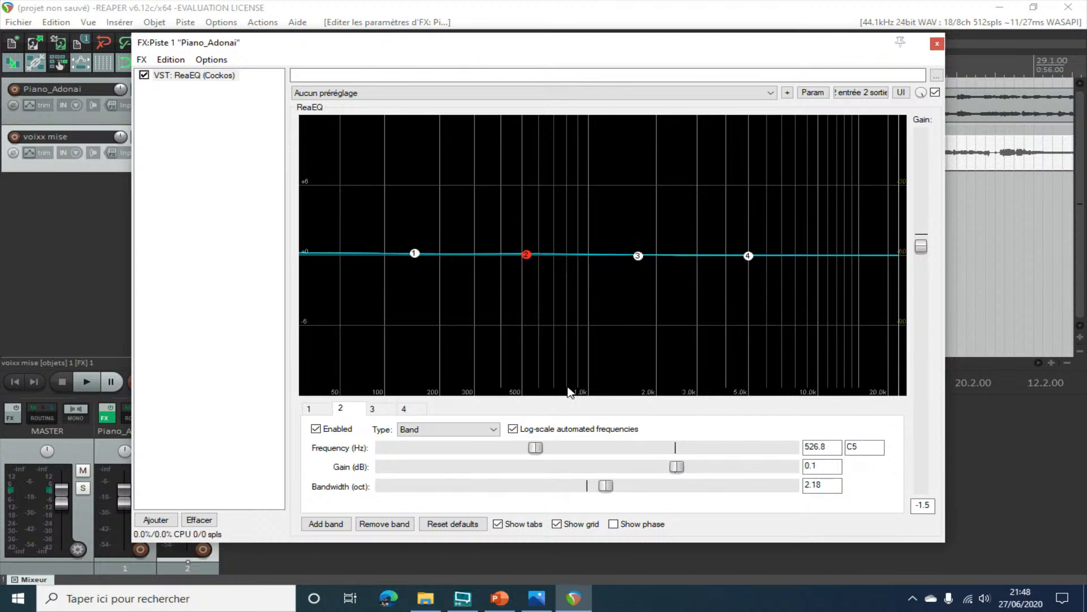
- Review the type, frequency, gain and bandwidth of ReaEQ bands 1 to 4, enlarging the effect window to full screen
click(404, 408)
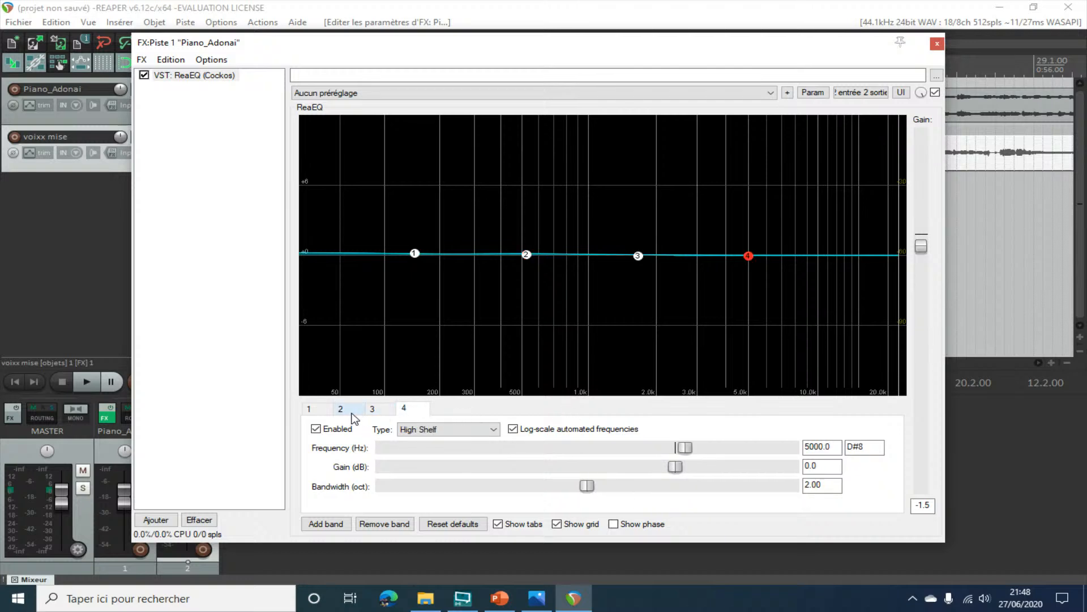
click(312, 409)
click(342, 409)
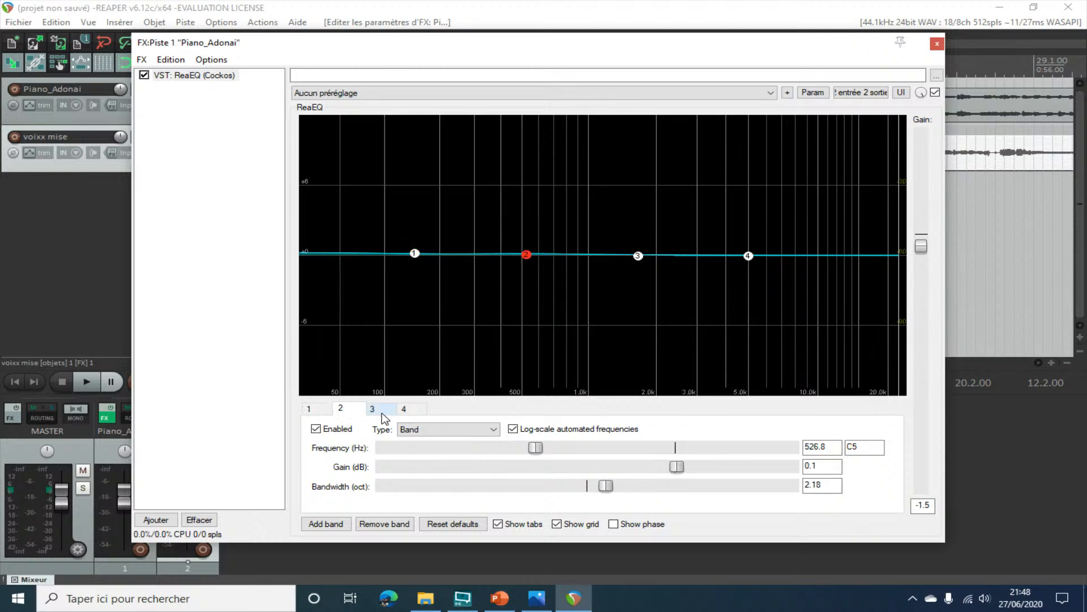
click(373, 409)
click(405, 410)
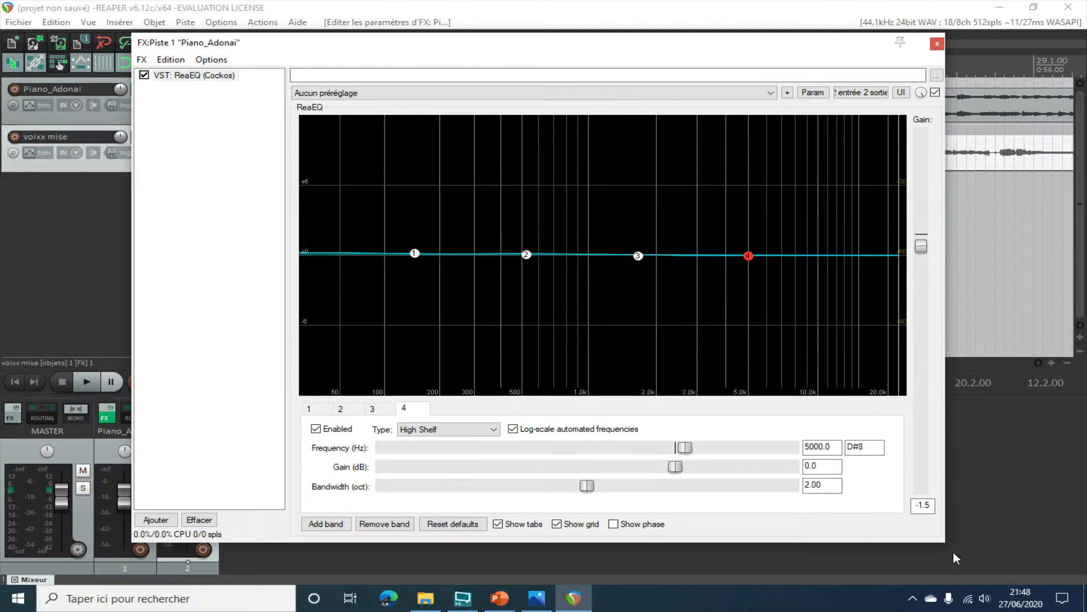
drag(941, 545, 1086, 609)
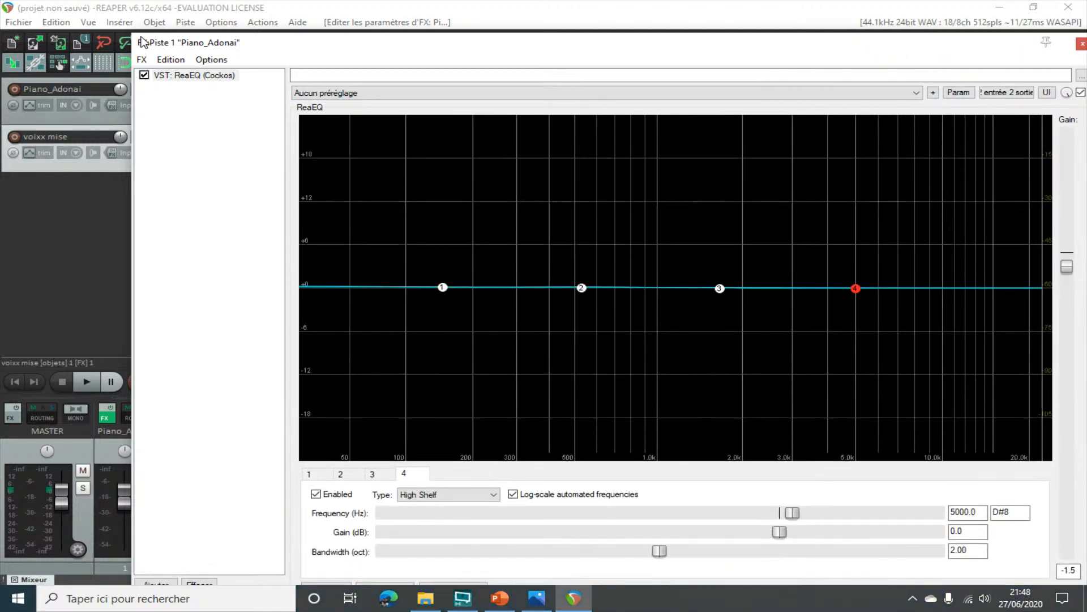
double_click(201, 45)
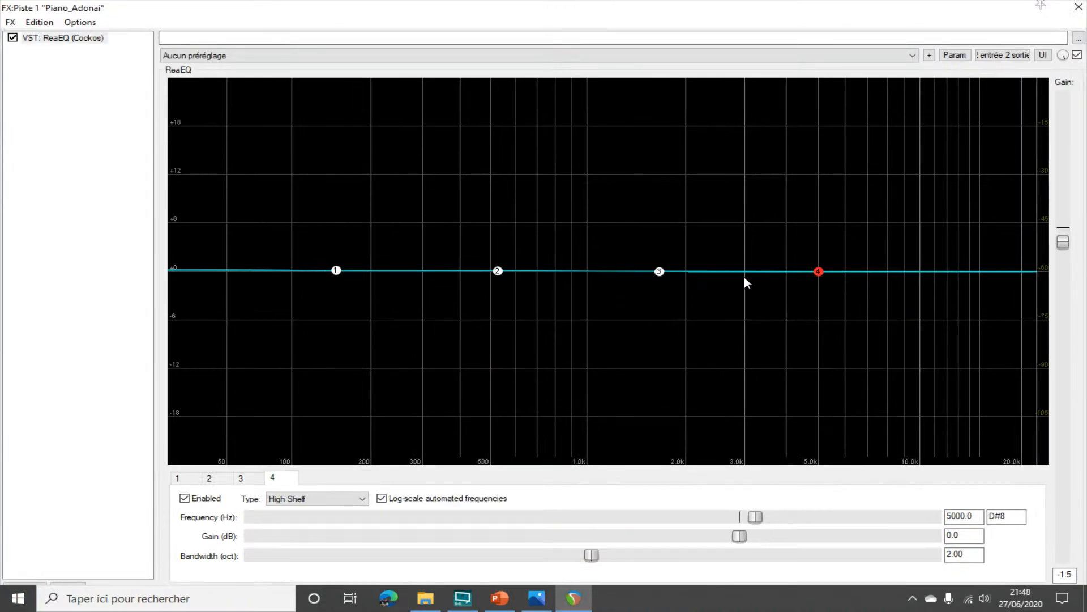
click(177, 481)
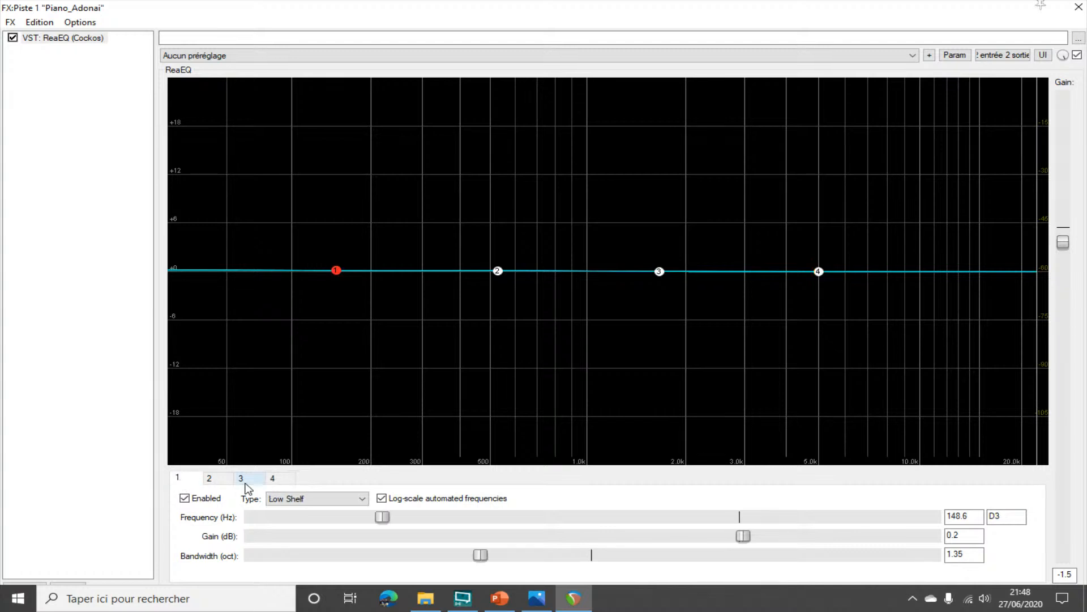
click(209, 478)
click(241, 479)
click(283, 480)
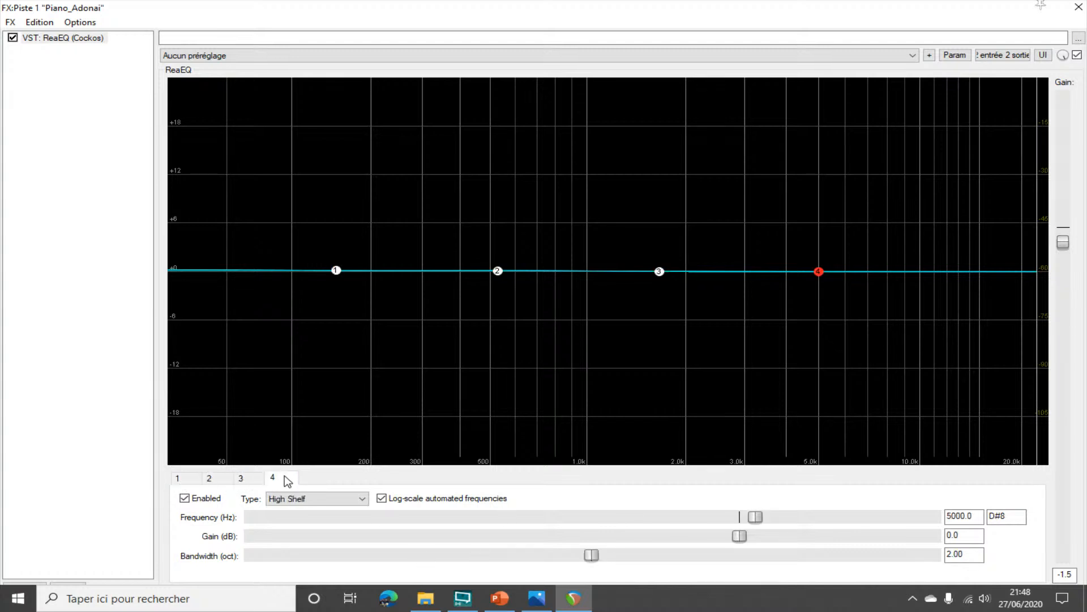
click(187, 482)
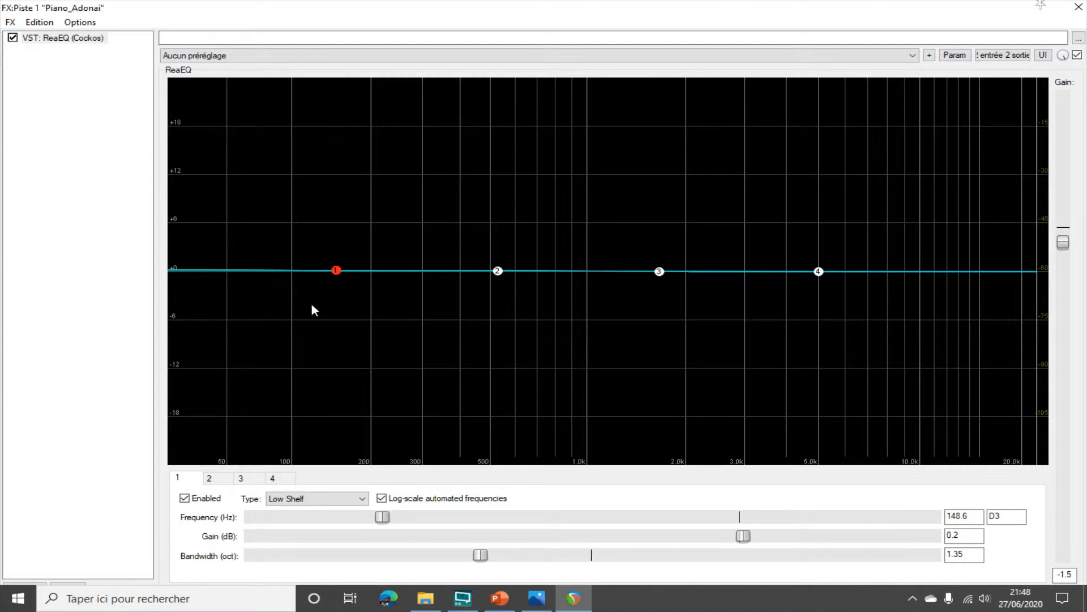
click(275, 480)
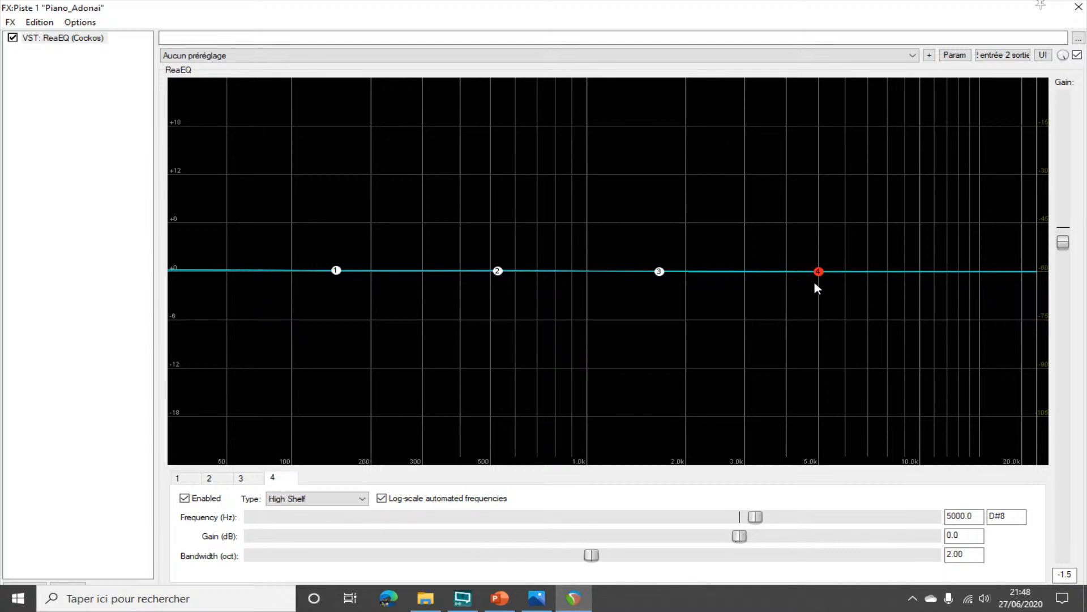
click(242, 479)
click(210, 481)
click(242, 479)
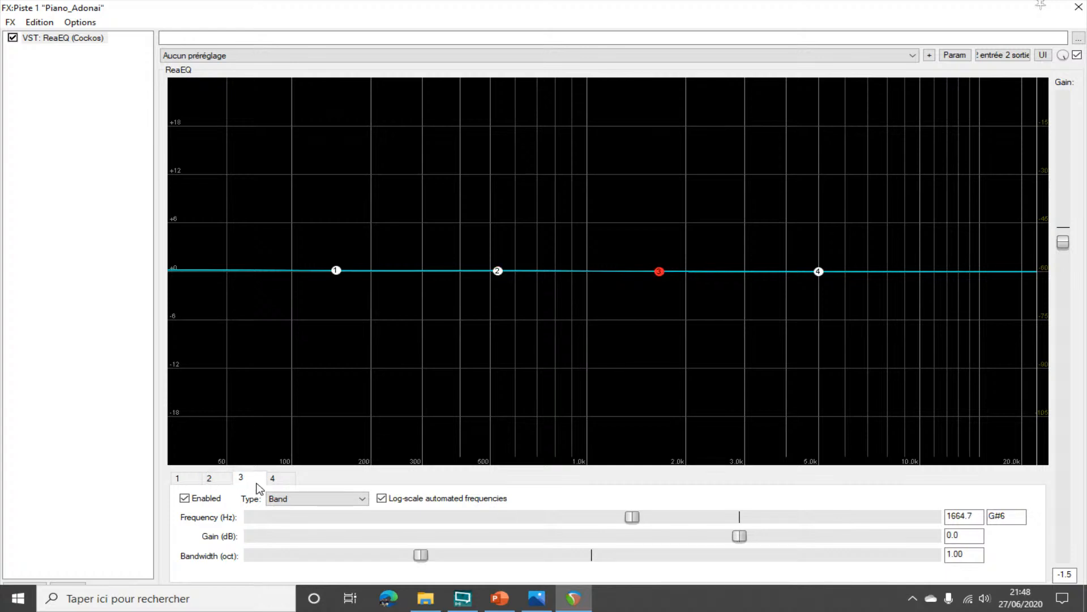
- Consult the FREQUENCES.PNG chart in Photos, and remove high-shelf band 4 from the piano's ReaEQ in a non-maximized window
click(537, 599)
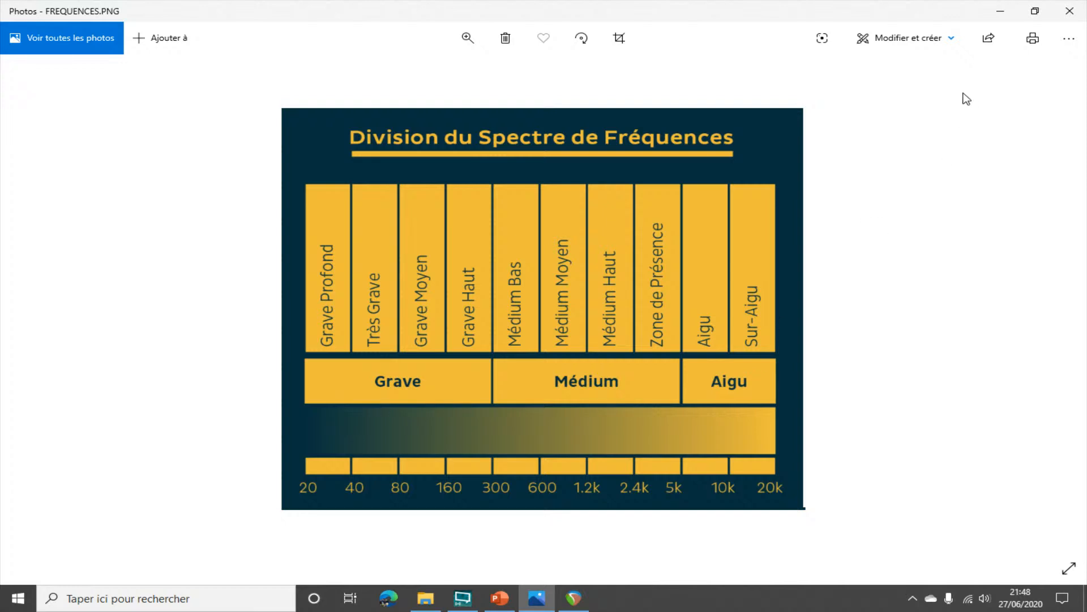
click(1008, 13)
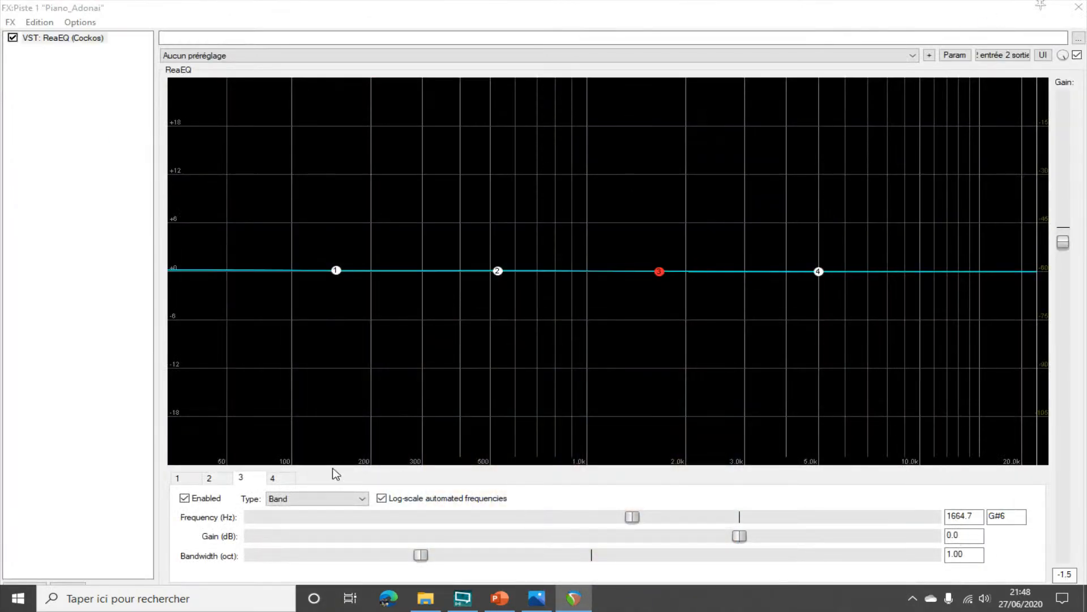
click(274, 479)
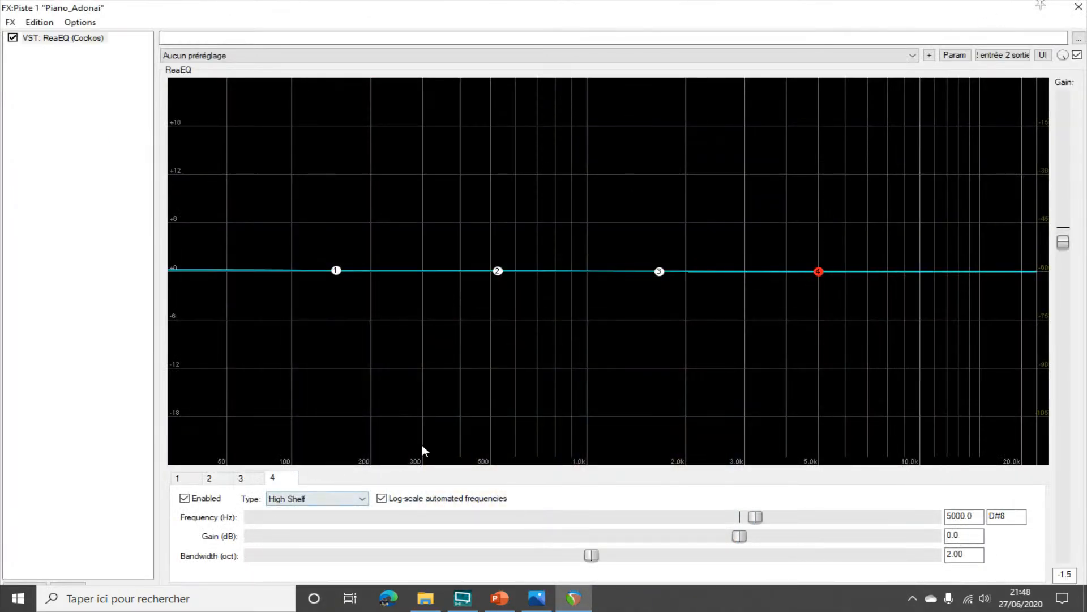
double_click(362, 11)
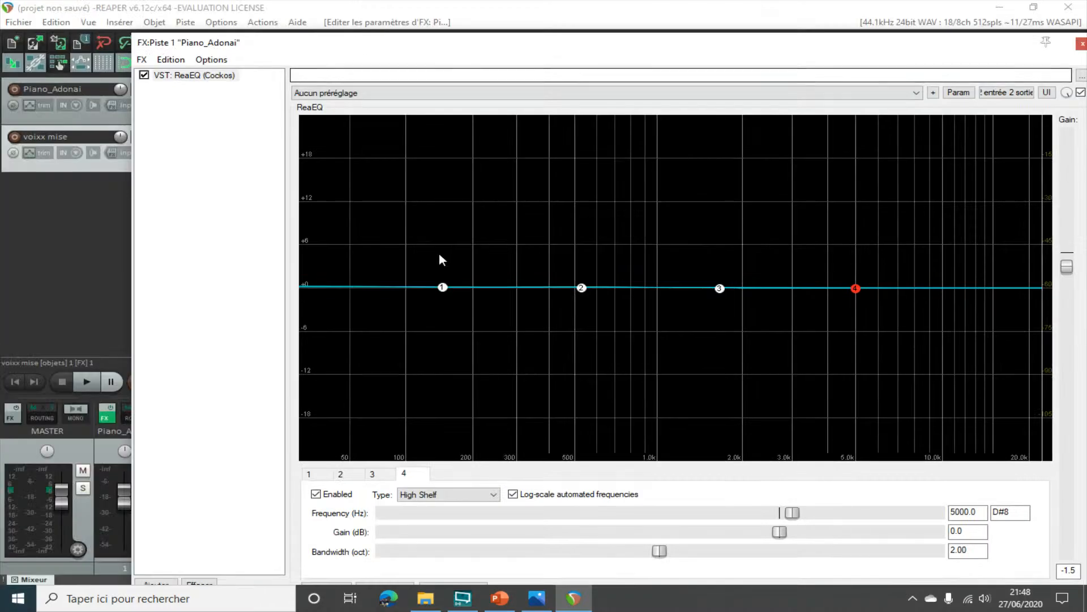
drag(362, 50, 318, 18)
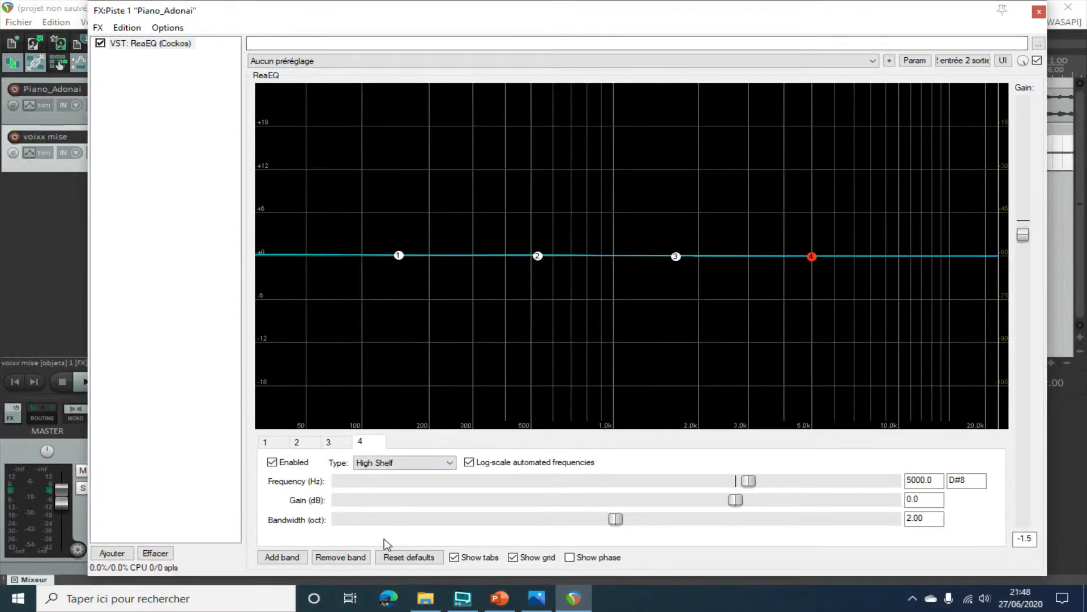
click(342, 557)
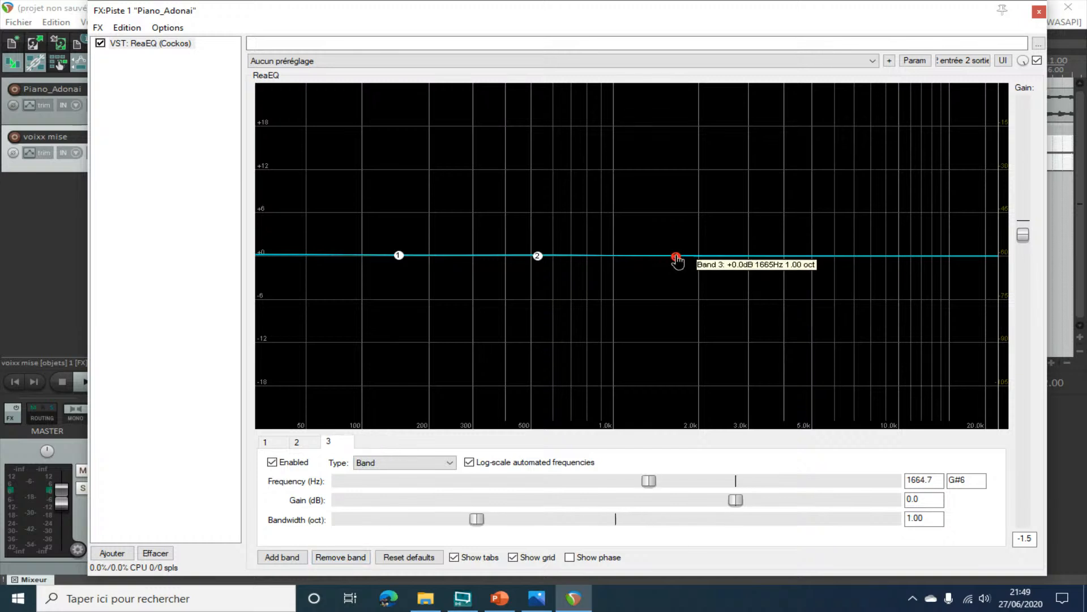
- Set band 3's frequency to 5000 Hz and compare it with the frequency chart in Photos
drag(677, 260, 811, 259)
drag(936, 480, 906, 481)
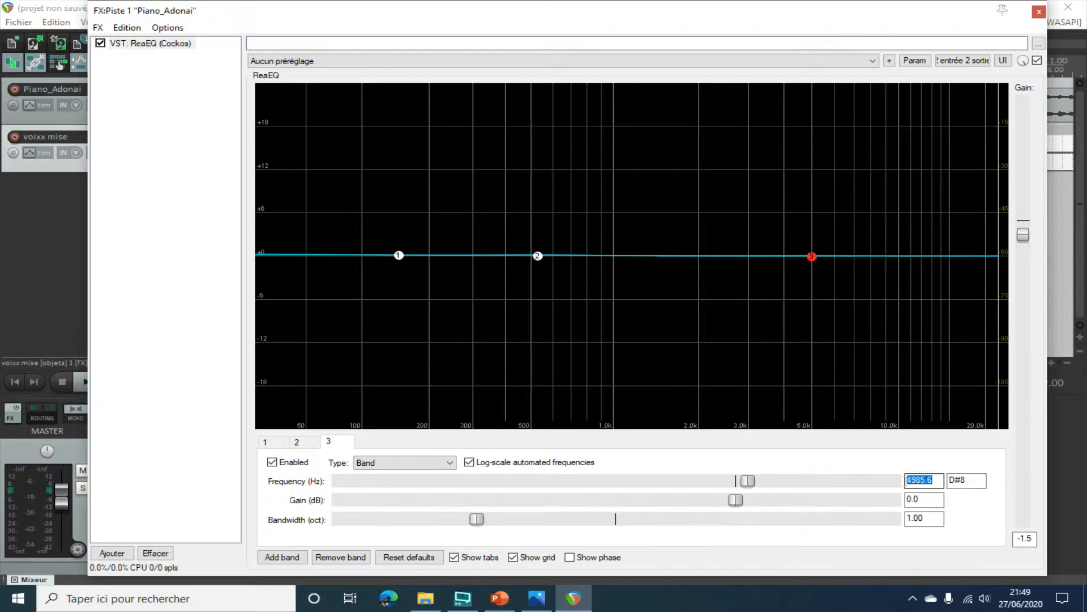
text(5000)
click(538, 600)
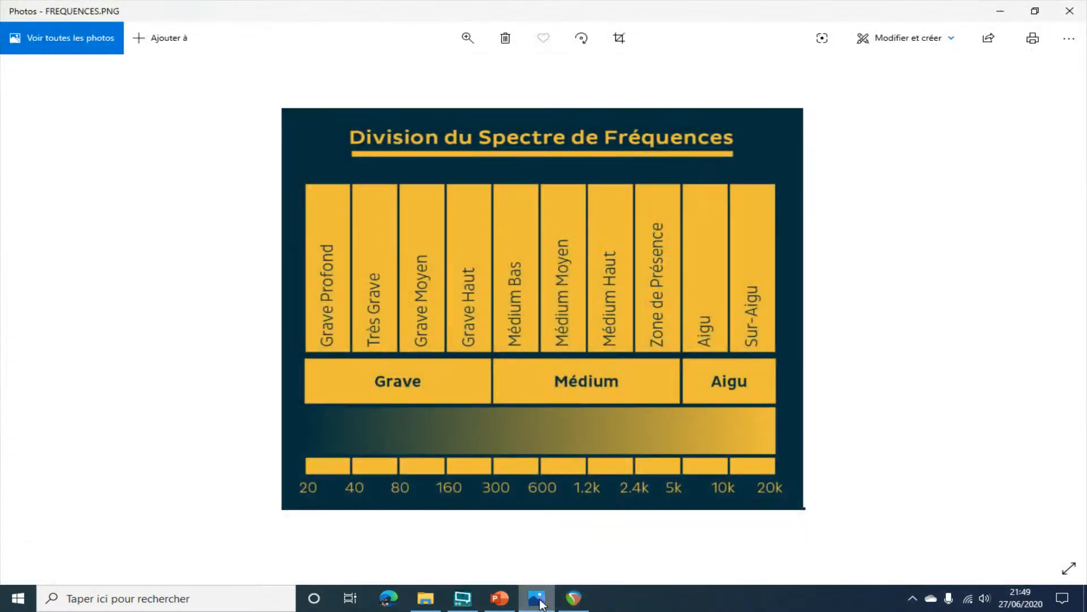
click(538, 599)
click(538, 600)
click(535, 600)
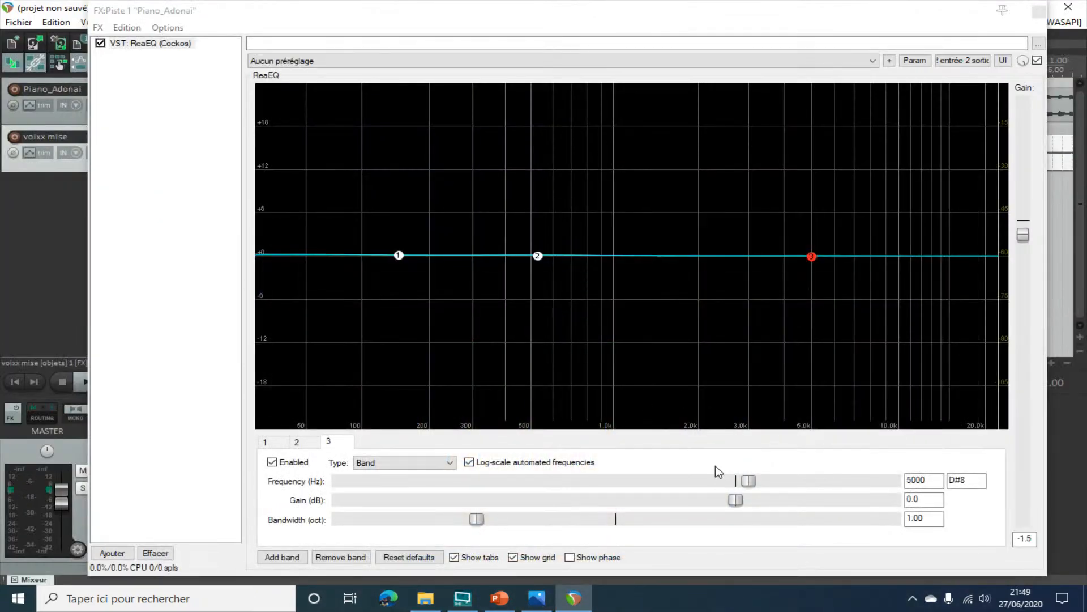
- Consult the frequency chart again and set band 2's frequency to 300 Hz
click(537, 257)
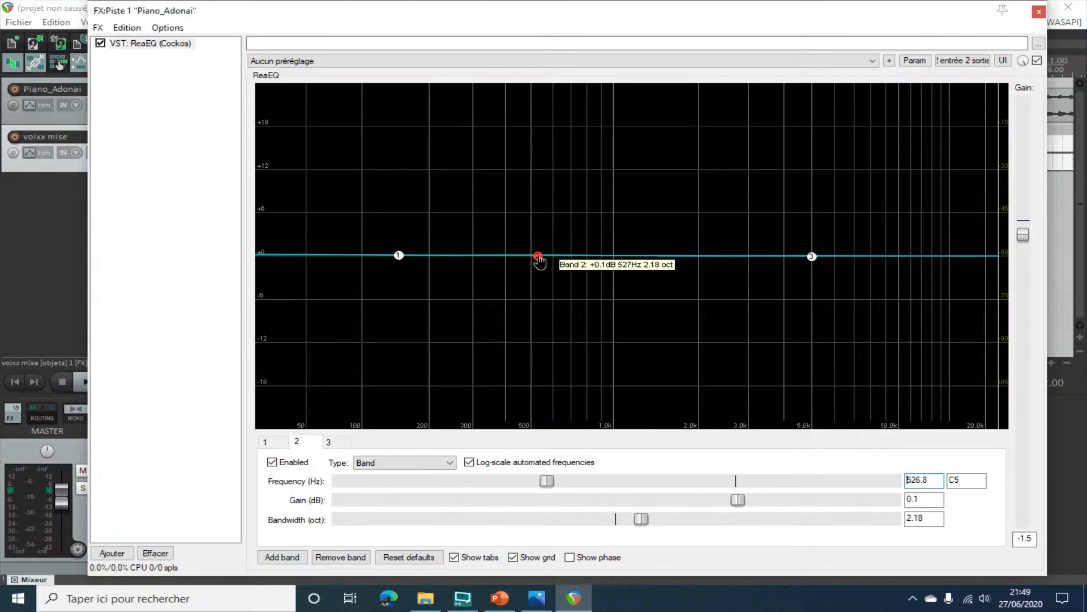
click(536, 599)
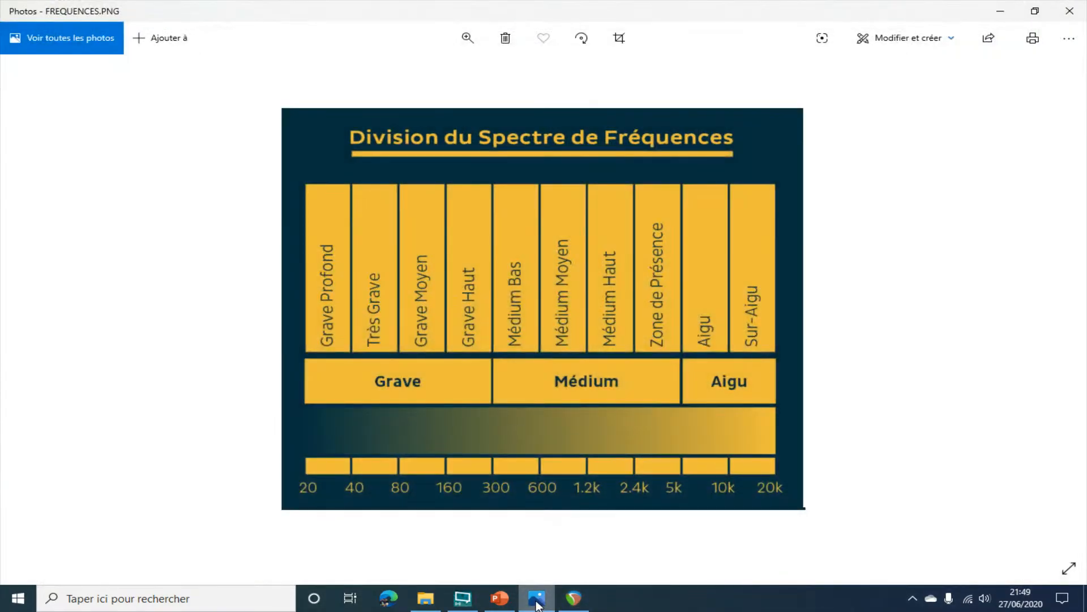
click(537, 604)
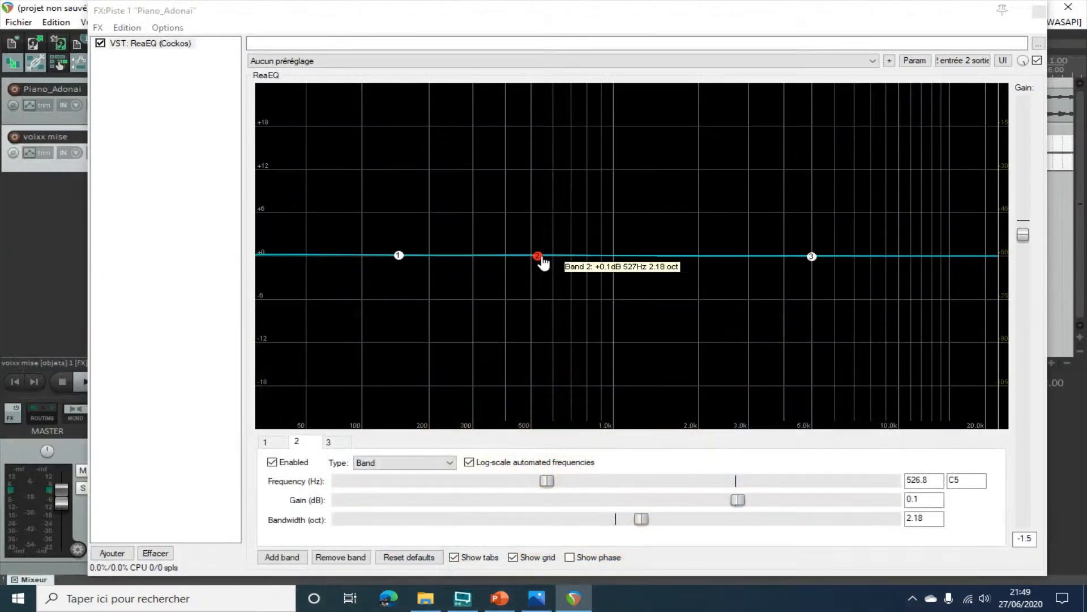
drag(539, 259, 537, 258)
double_click(939, 483)
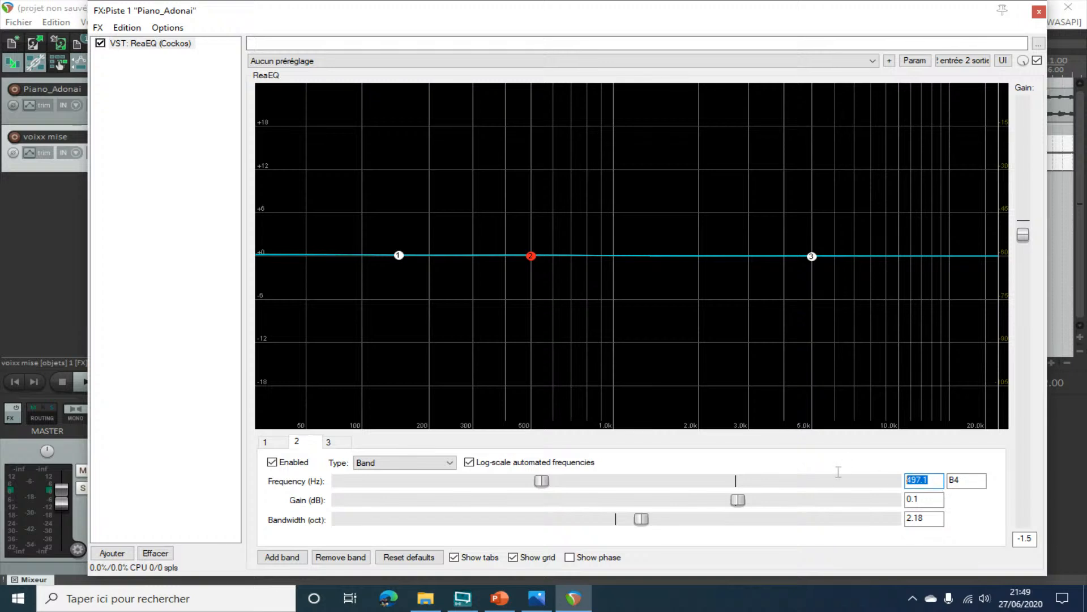
text(300)
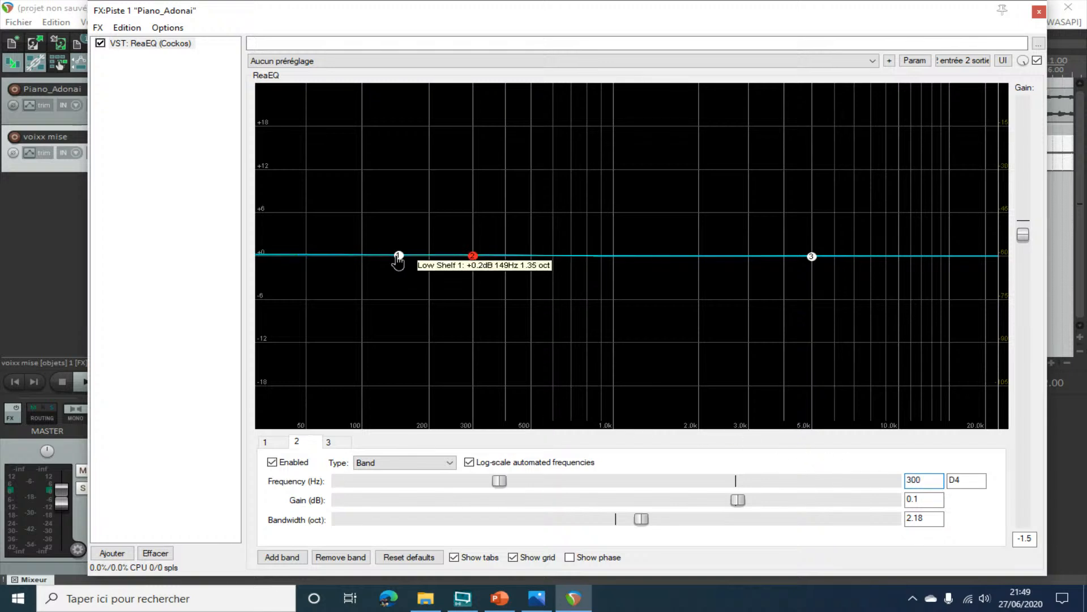
- Set low-shelf band 1 to 20 Hz with 0.0 dB gain, and put band 2 at 302.1 Hz
drag(400, 259, 254, 262)
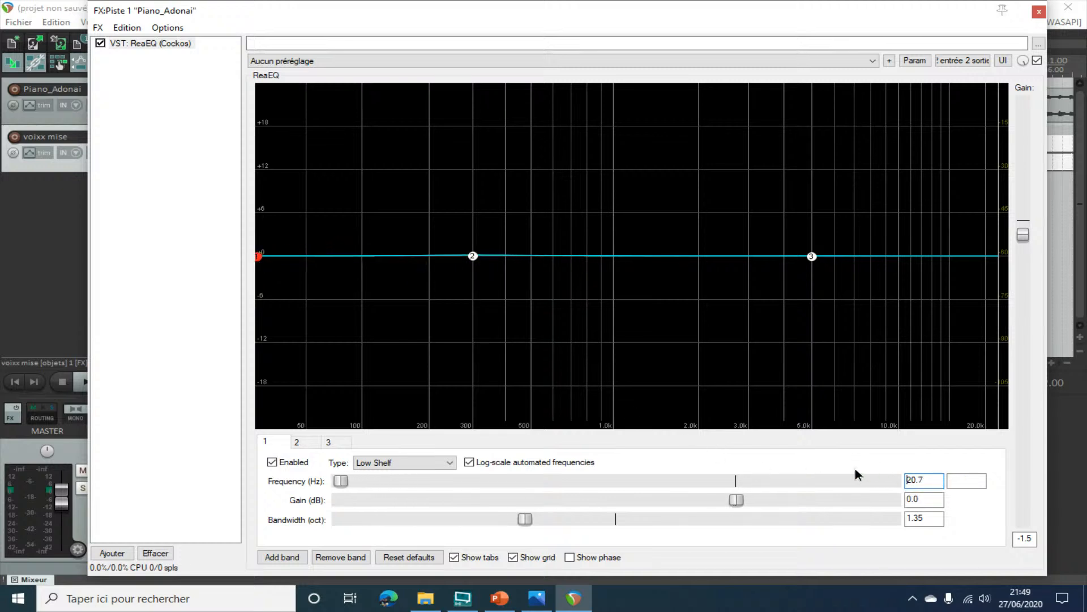
text(20)
click(473, 256)
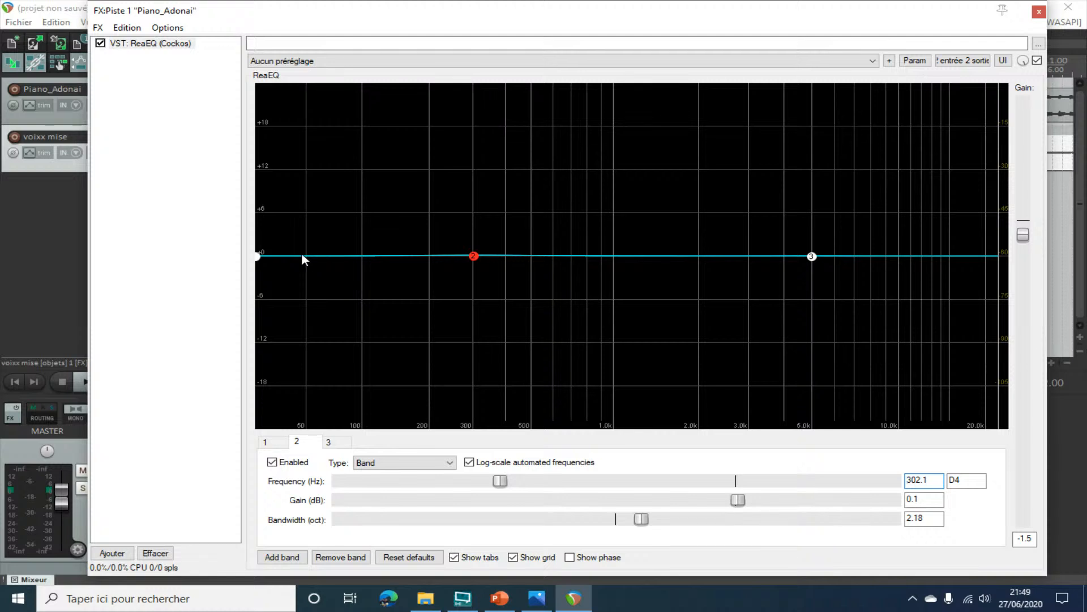
- Boost low-shelf band 1 to 19.5 dB at 140.8 Hz with a bandwidth of 0.94 octave
drag(258, 256, 340, 262)
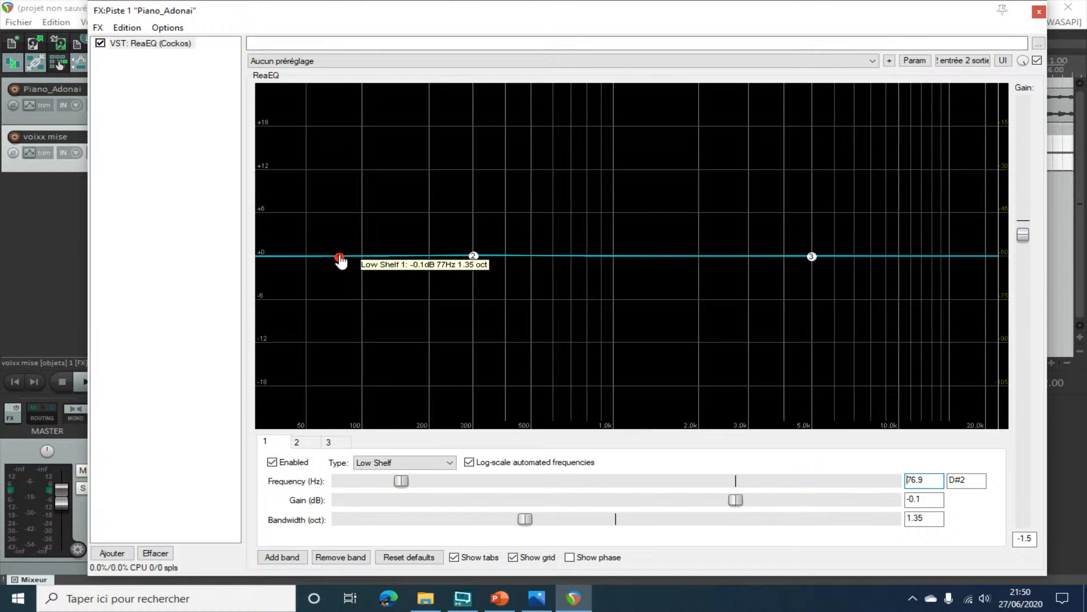
drag(341, 258, 360, 125)
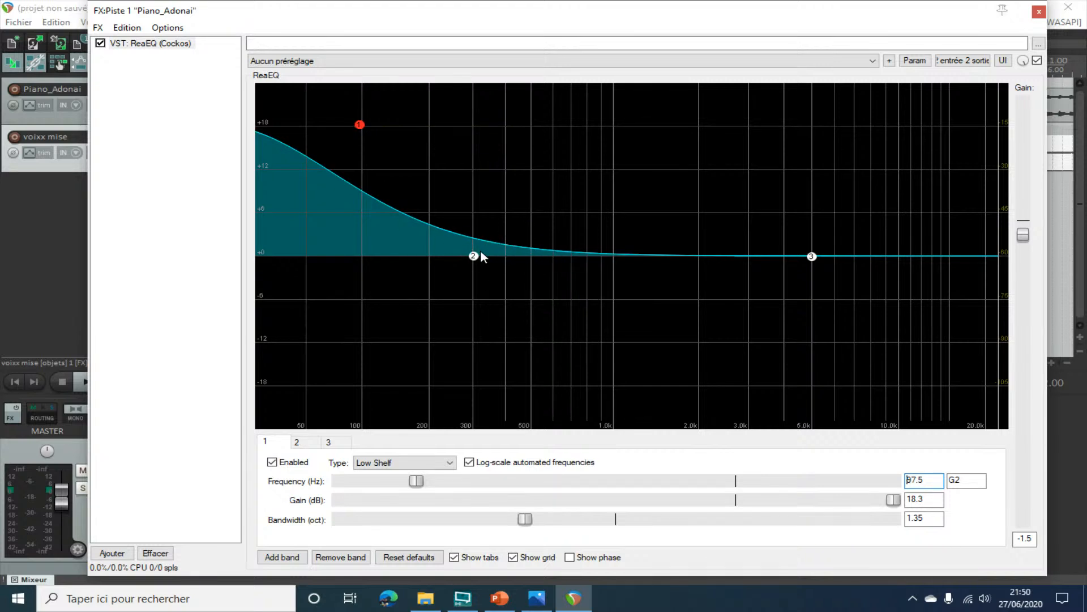
mouse_move(360, 130)
mouse_down()
mouse_move(341, 249)
mouse_move(338, 164)
mouse_move(353, 121)
mouse_up()
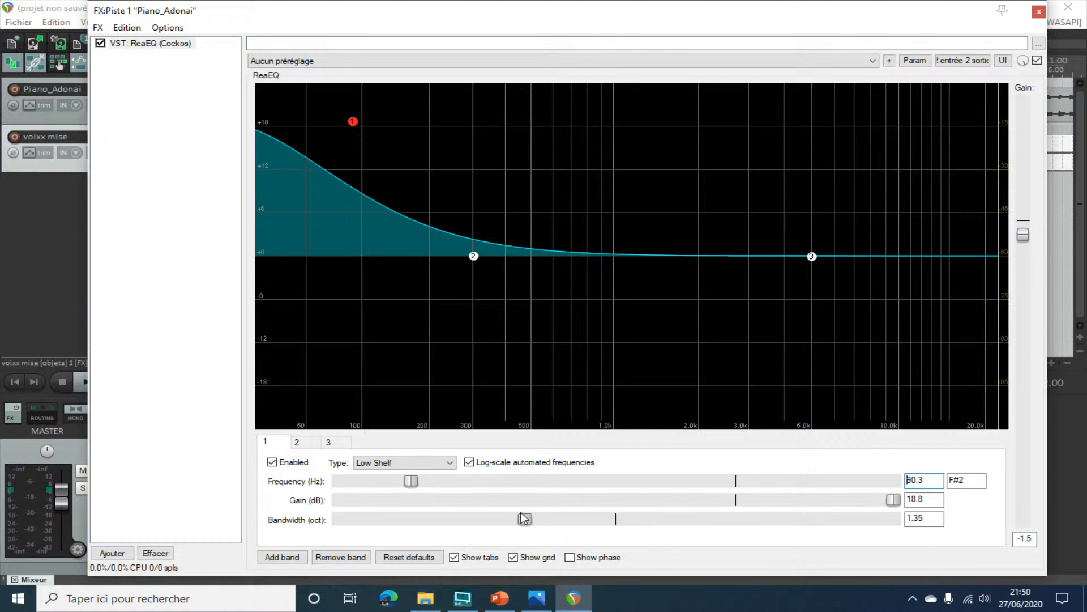
drag(522, 519, 468, 520)
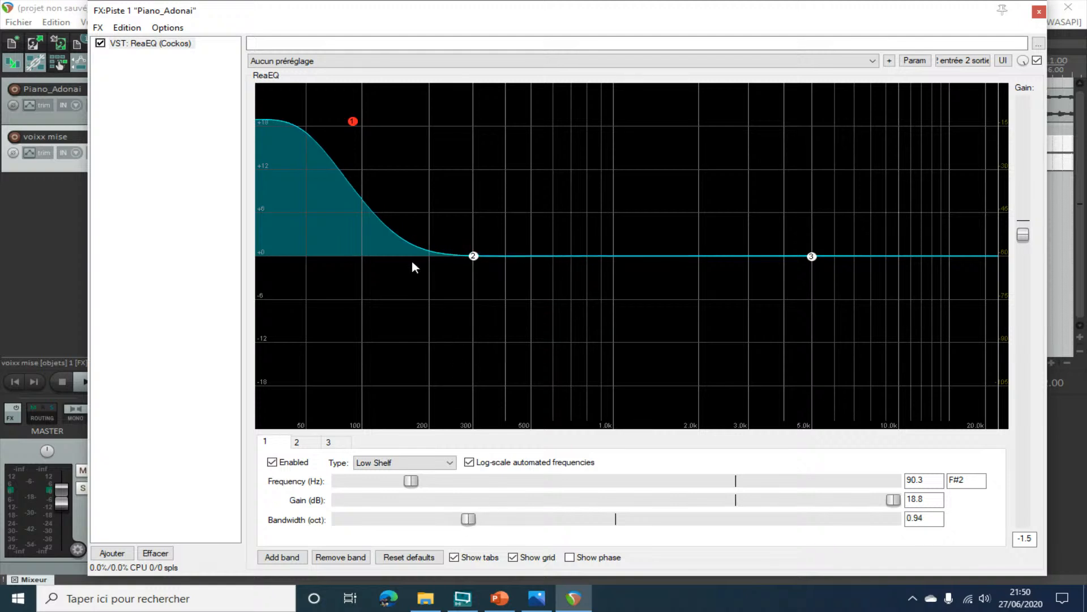
drag(353, 121, 393, 116)
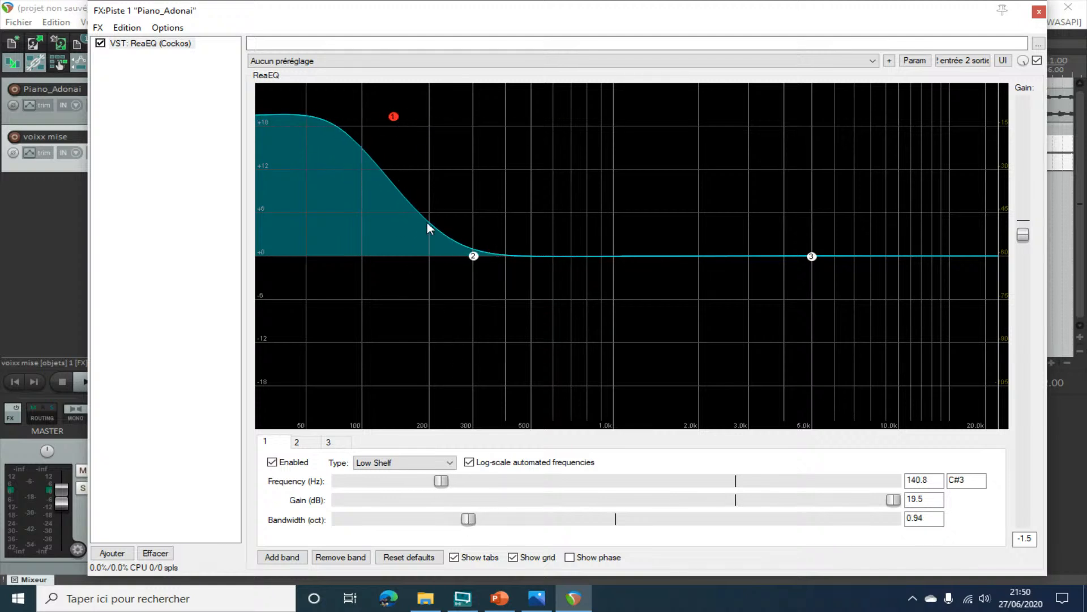
- Set band 2 to 304.1 Hz, -0.2 dB gain and 1.77 octave bandwidth, and reselect band 1
mouse_move(472, 257)
mouse_down()
mouse_move(448, 262)
mouse_move(476, 261)
mouse_up()
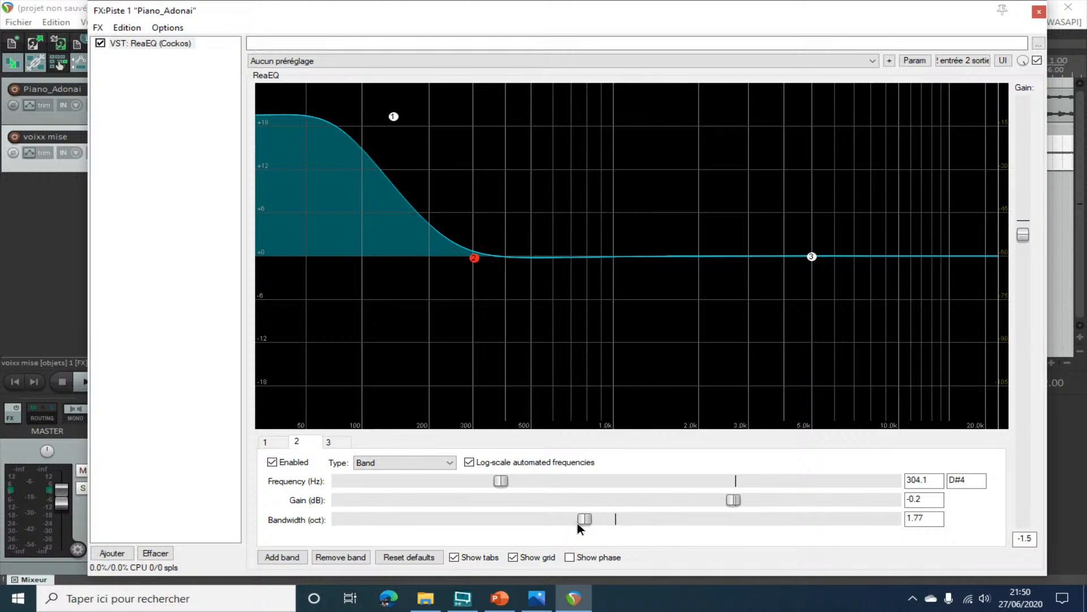
drag(416, 516, 504, 524)
click(394, 117)
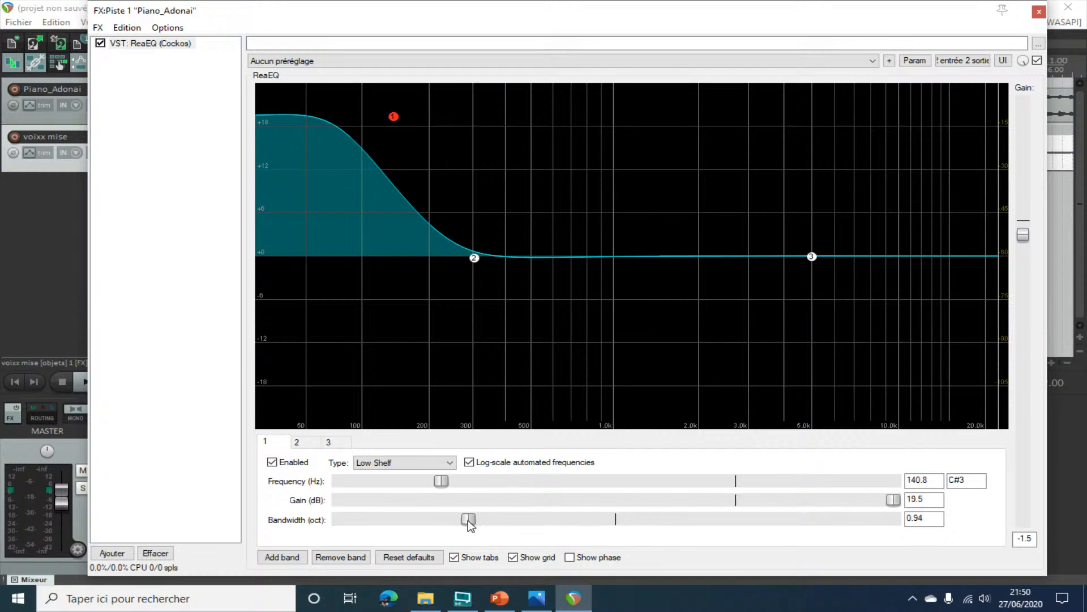
- Set low-shelf band 1 to 103.7 Hz, -0.1 dB and 0.65 octave, and band 2 to 481.4 Hz, 0.0 dB and 1.37 octave
drag(468, 519, 444, 518)
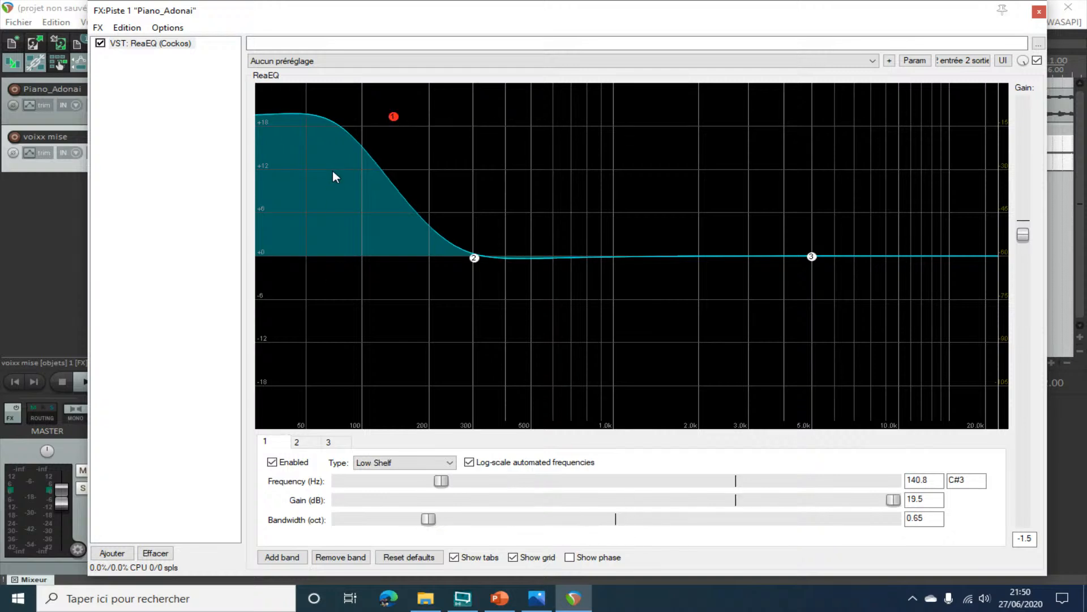
drag(393, 117, 368, 260)
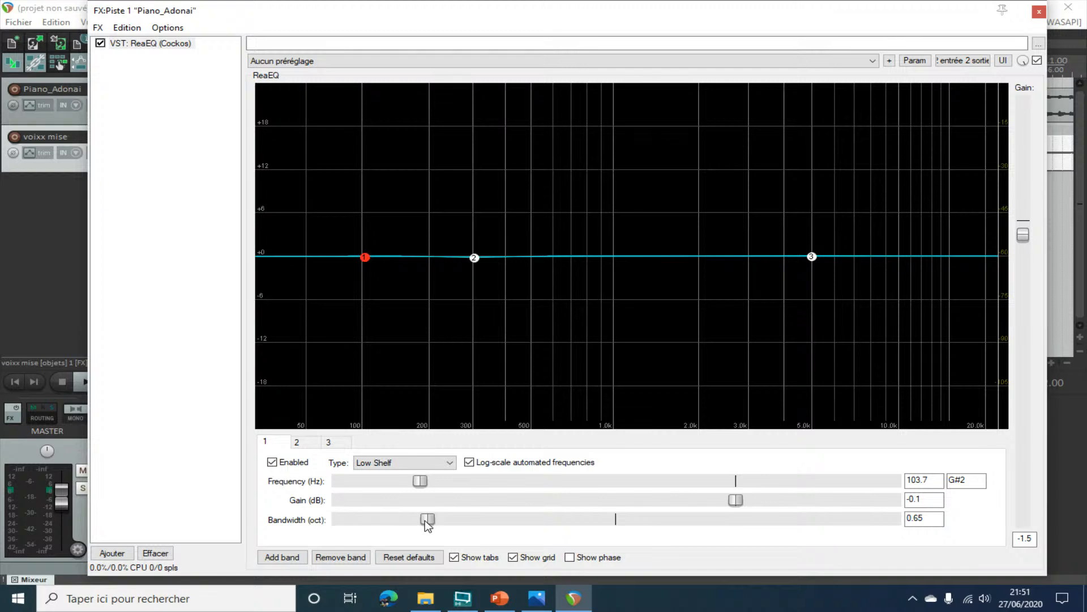
click(296, 442)
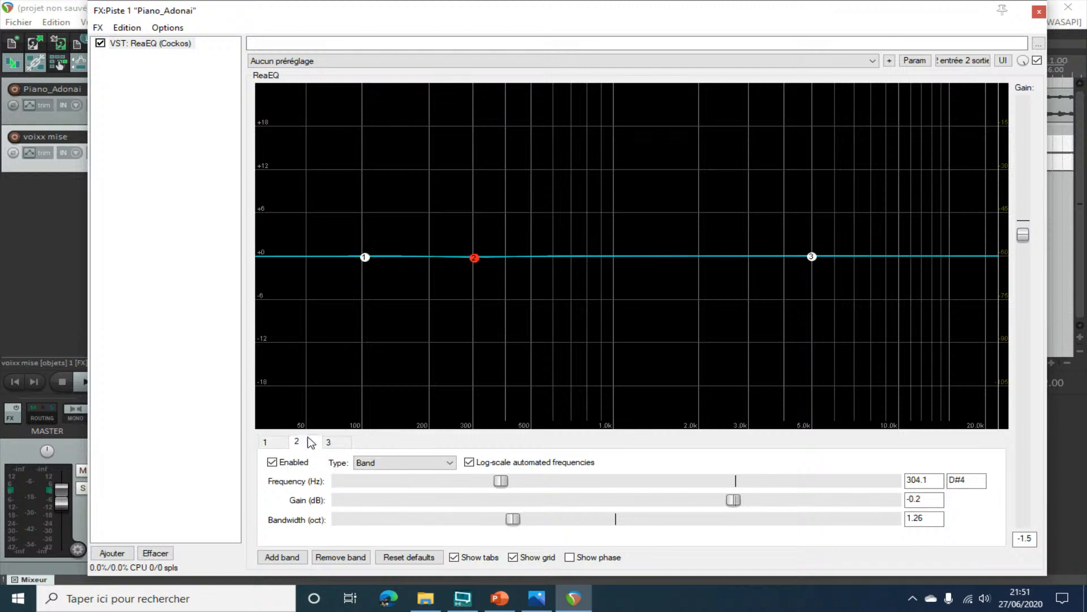
drag(476, 263, 536, 105)
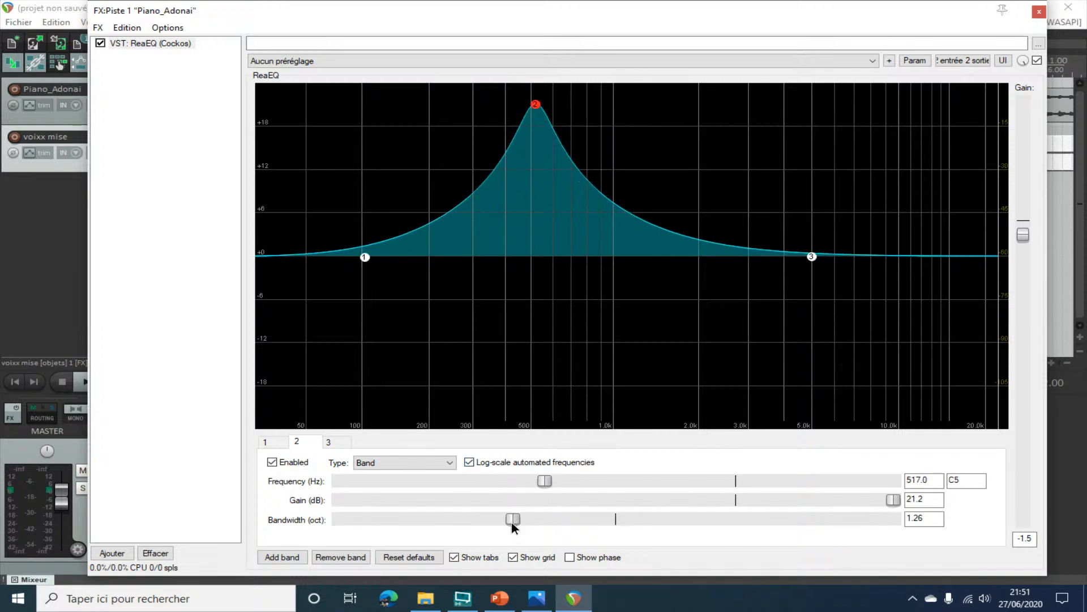
drag(512, 521, 527, 542)
drag(535, 105, 527, 257)
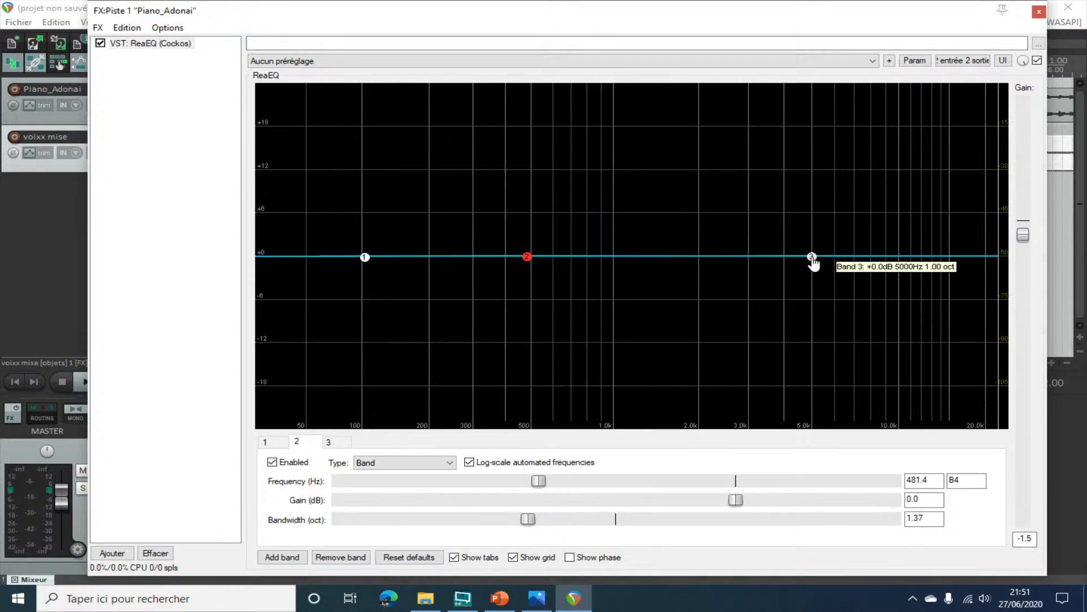
- Boost band 3 to 19.7 dB at 5475.2 Hz and play the song to hear the effect
click(814, 256)
drag(815, 262, 824, 121)
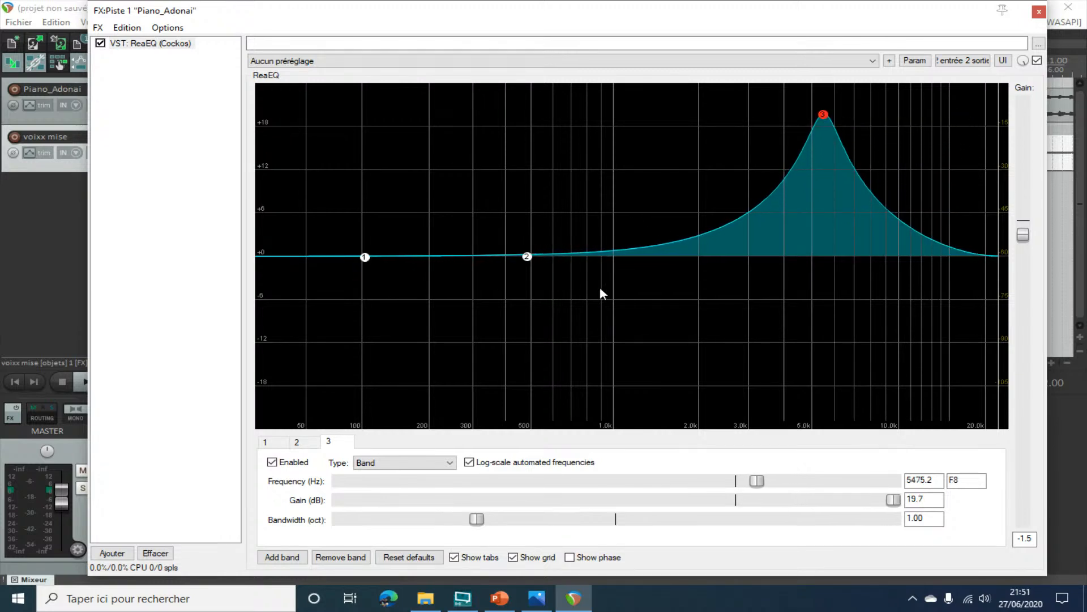
key(space)
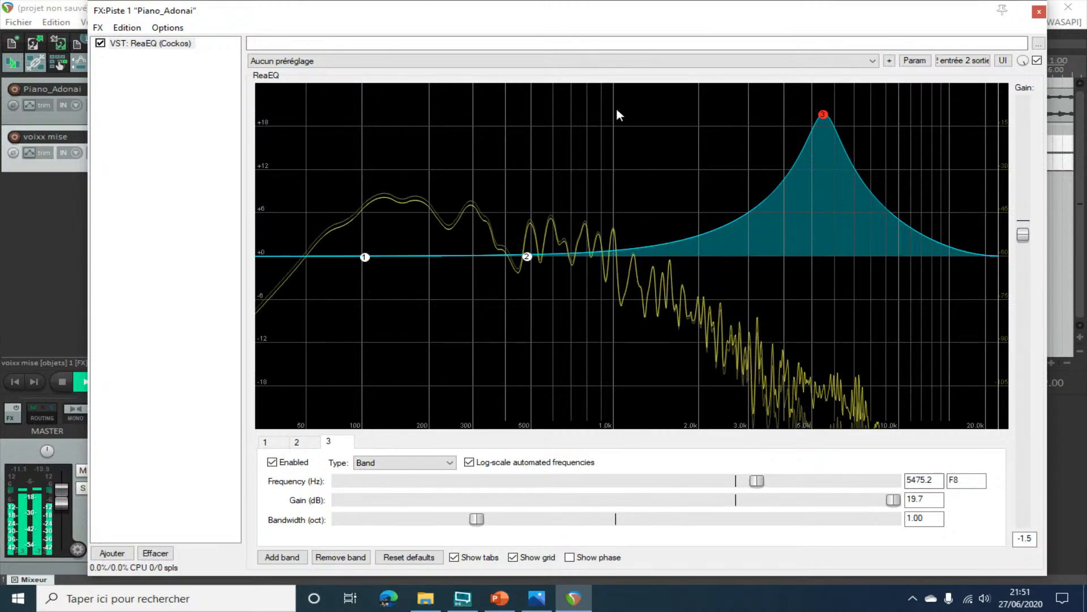
- Take the piano track out of solo and gather both tracks' ReaEQ effects on the voice track, closing the effect windows
drag(611, 17, 583, 228)
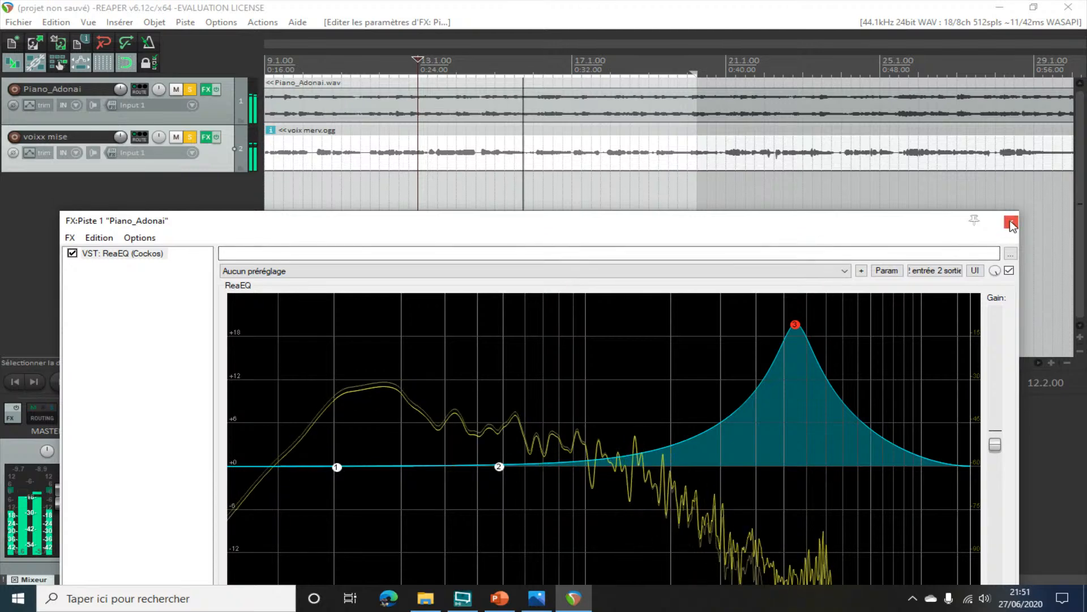
click(190, 89)
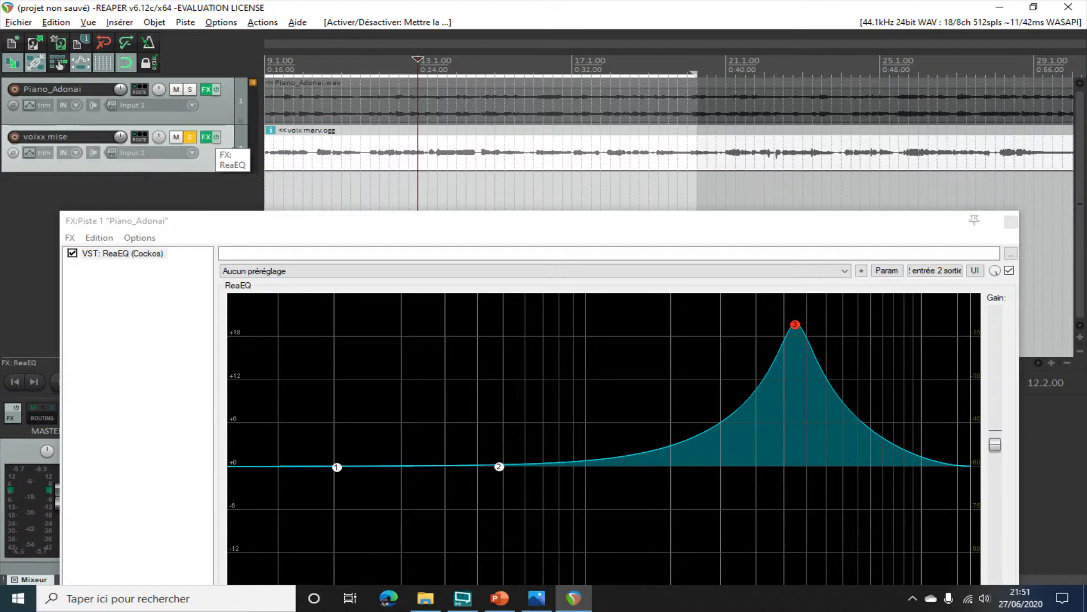
drag(206, 137, 206, 93)
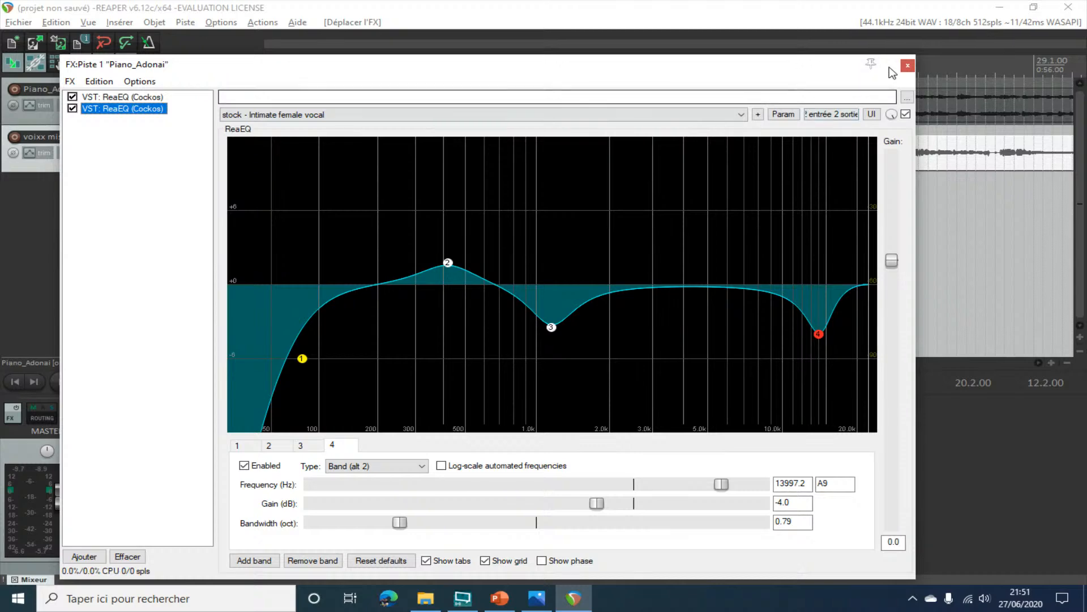
click(908, 65)
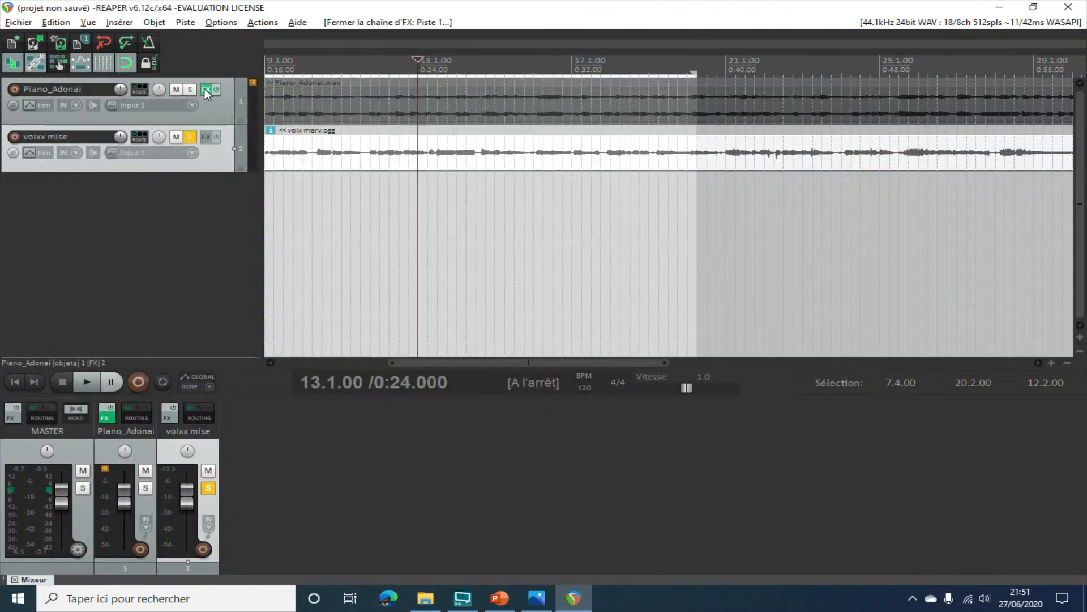
click(206, 137)
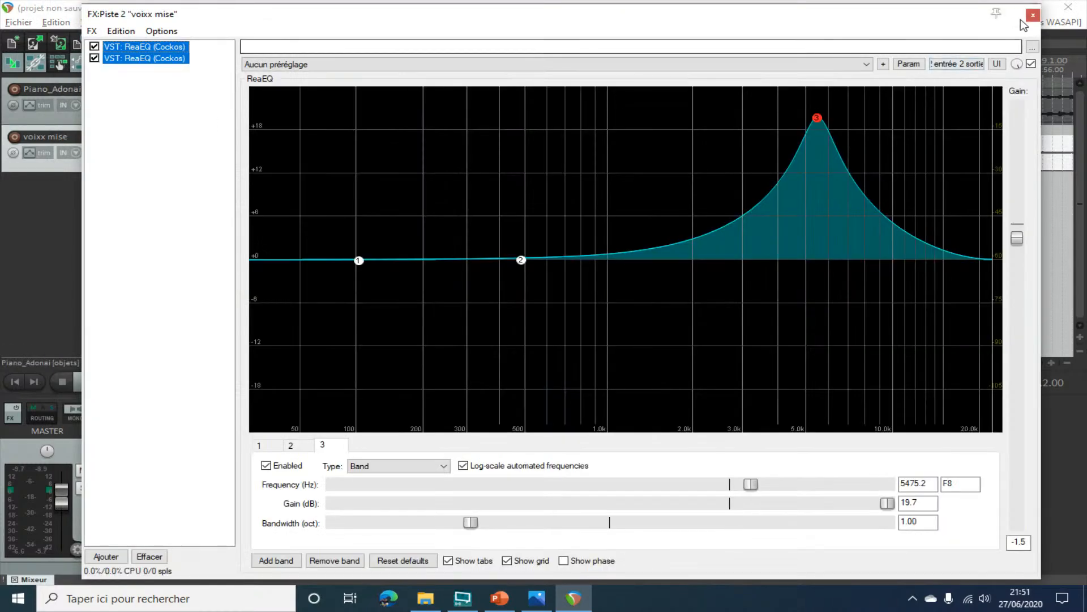
click(1033, 16)
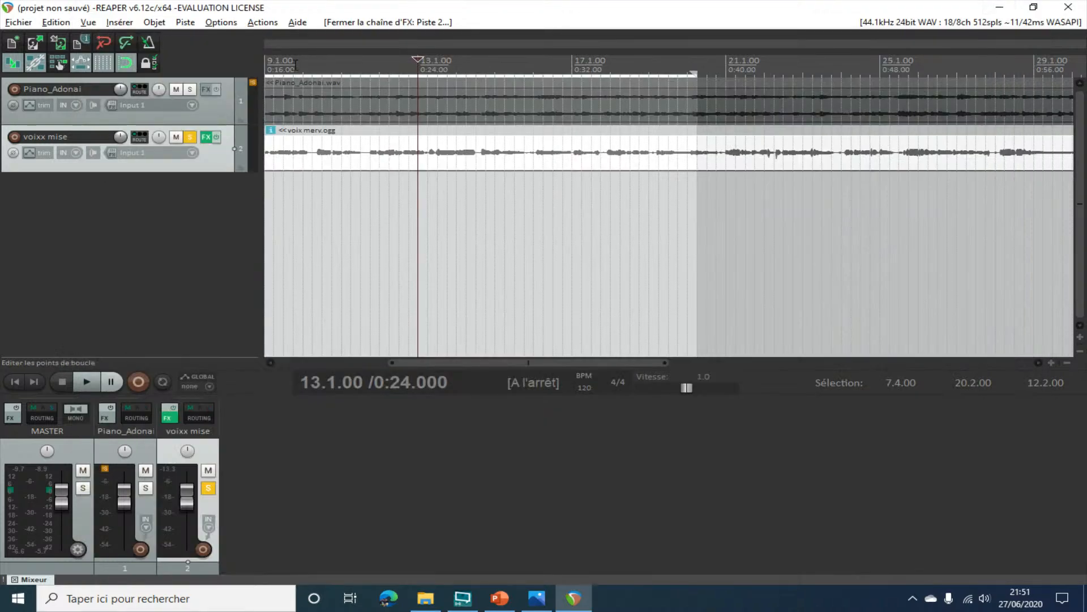
- Play only the piano track in solo and move both ReaEQ effects from the voice track to the piano track
click(191, 89)
click(190, 136)
key(space)
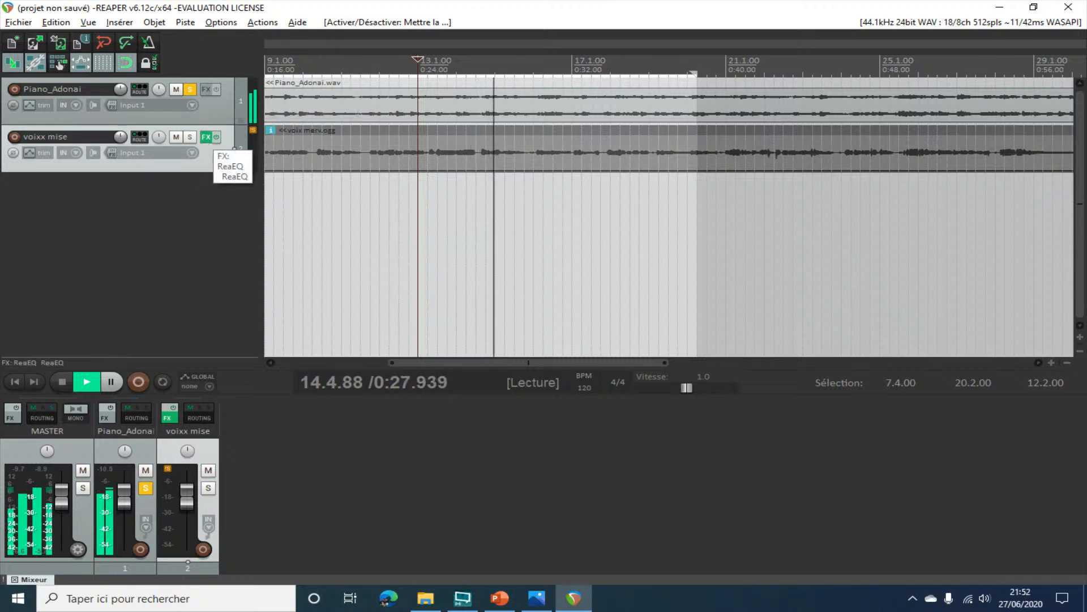
click(204, 137)
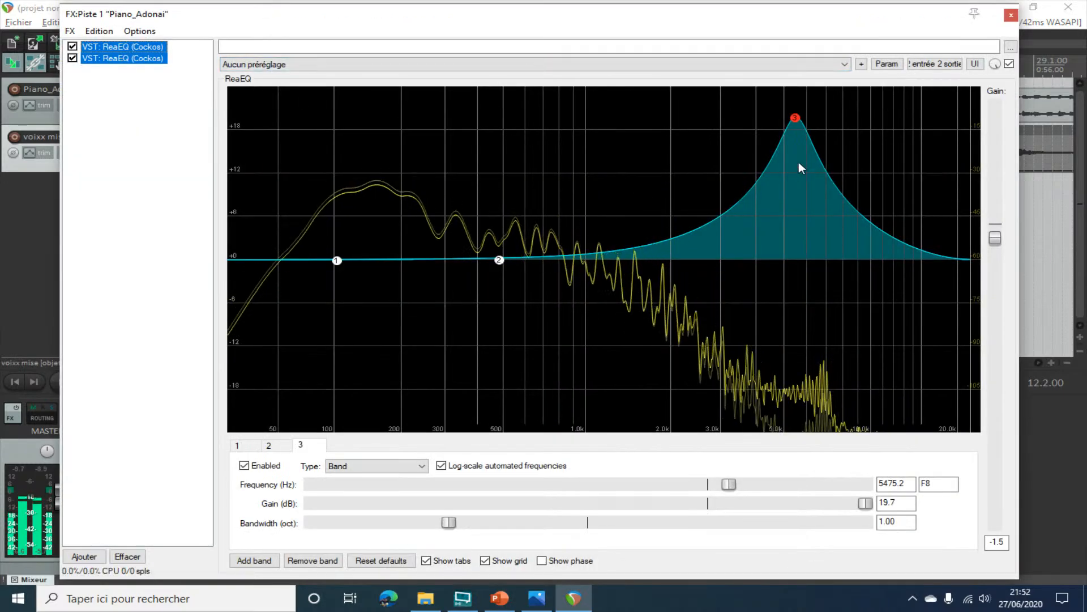
- Lower band 3 to 0.2 dB at 5030.4 Hz and consult the frequency chart with playback stopped
drag(794, 120, 783, 258)
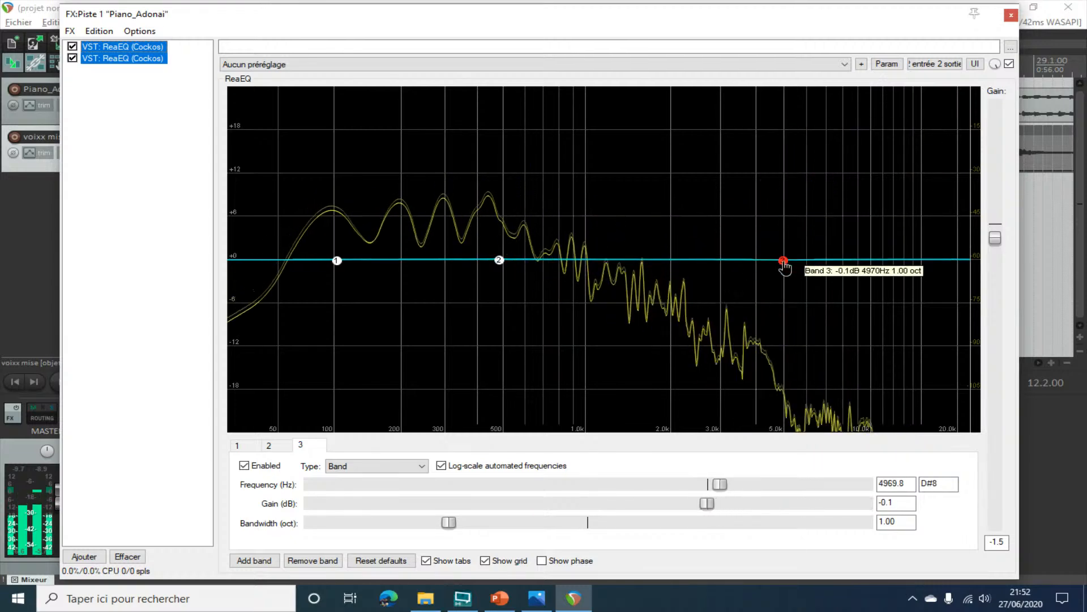
click(532, 602)
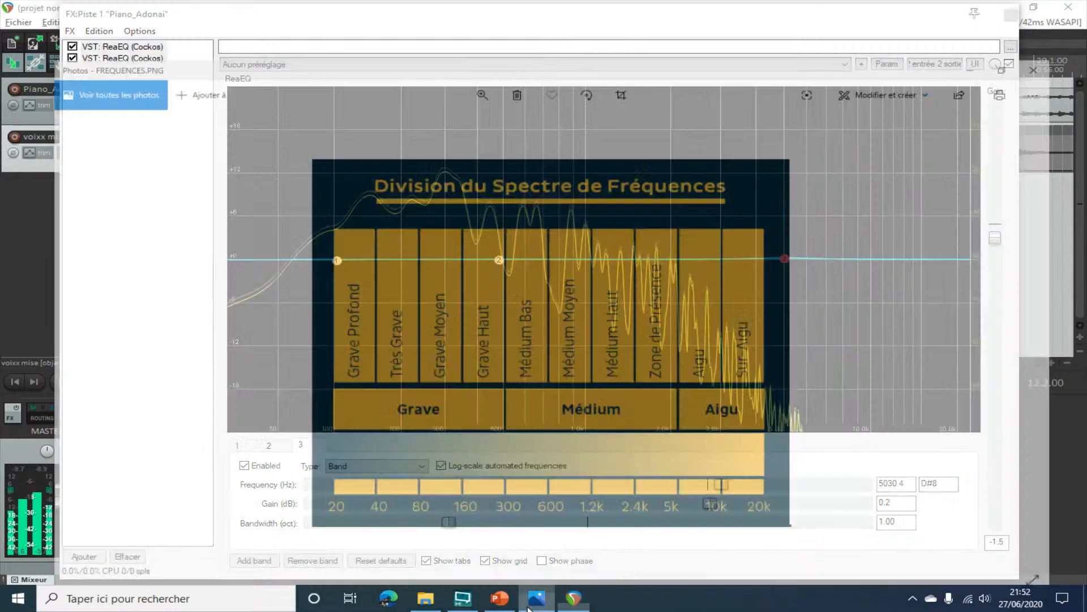
click(573, 599)
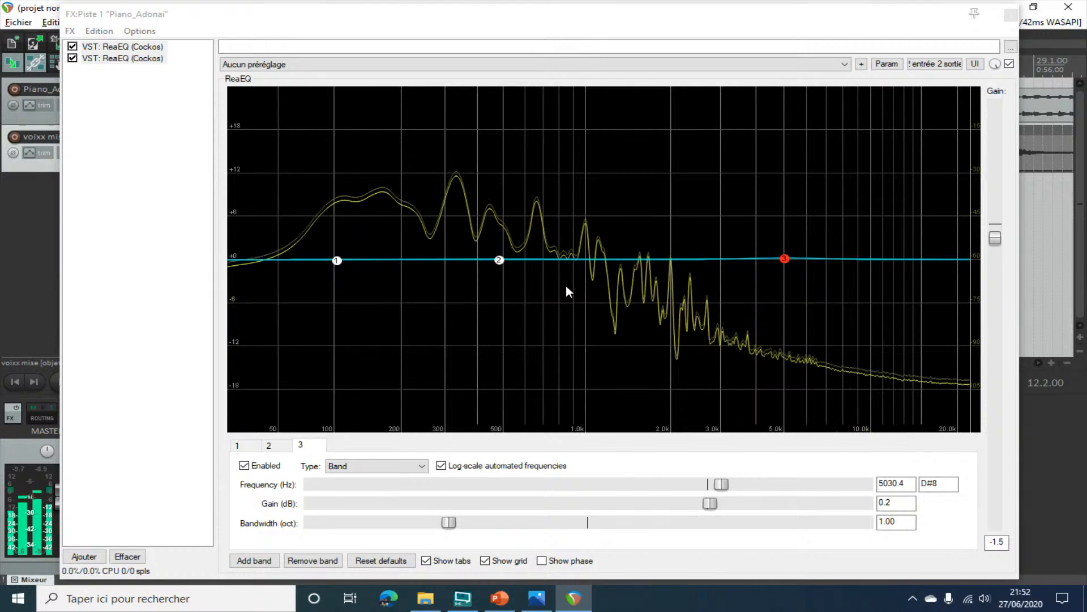
key(space)
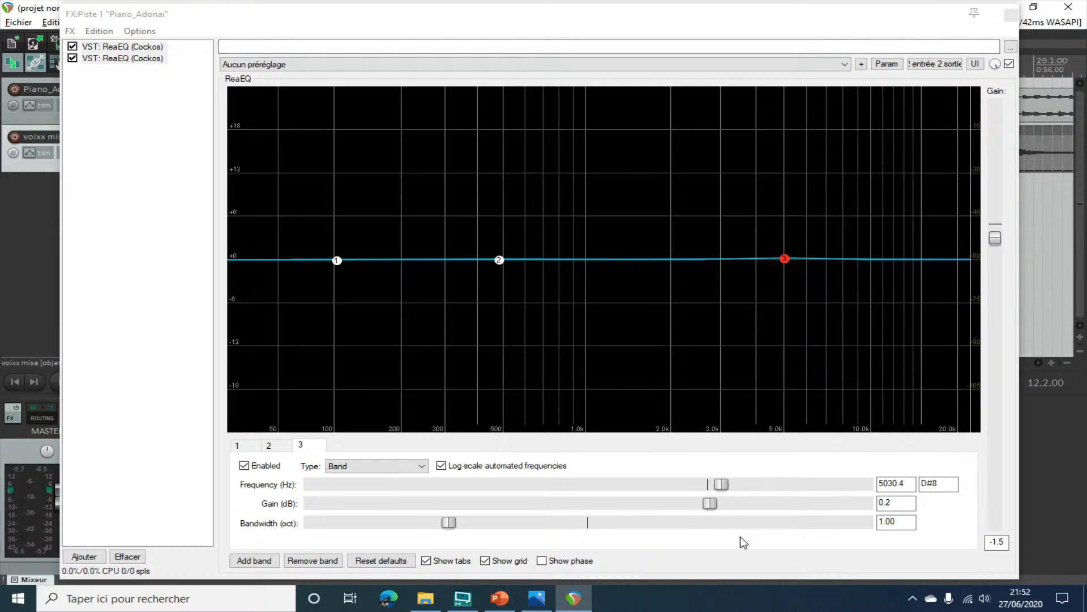
click(534, 603)
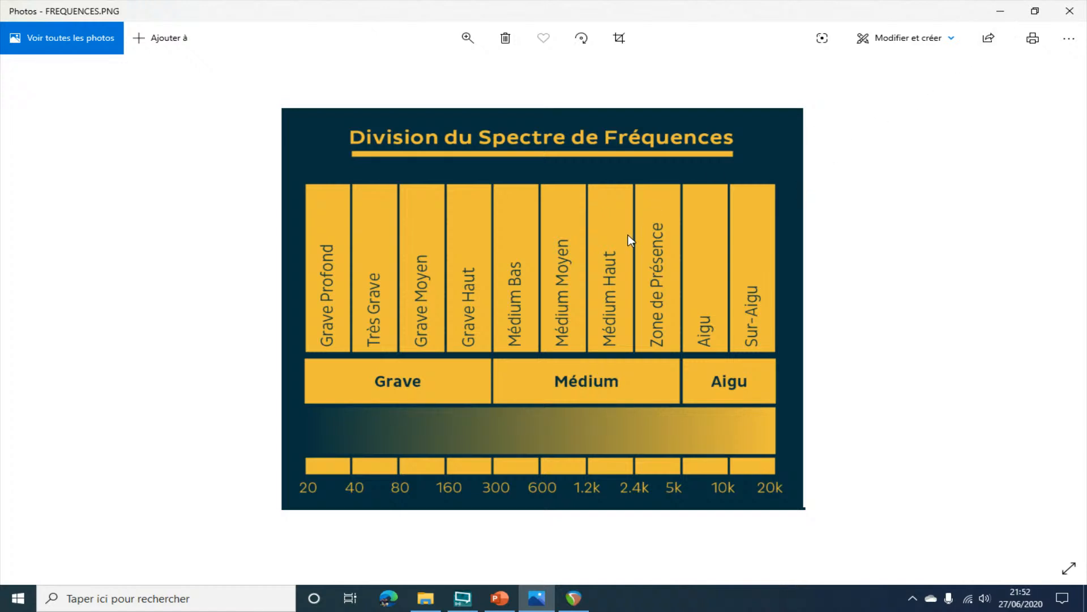
click(1009, 7)
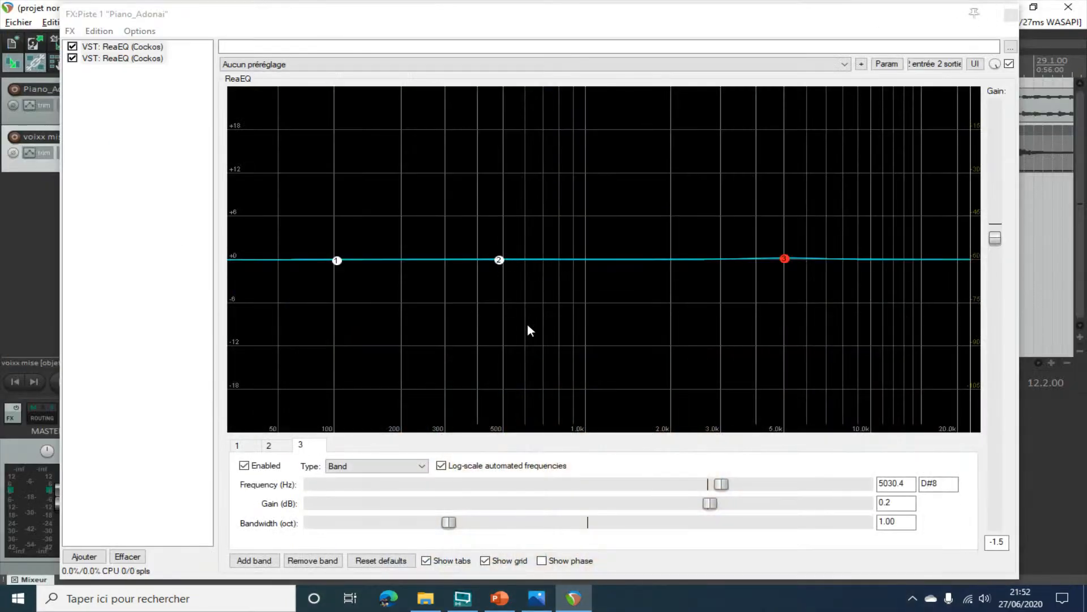
- During playback, try a 26.1 dB boost on band 3, return it to 0.2 dB at 5060.9 Hz, and set band 2 to 595.8 Hz
key(space)
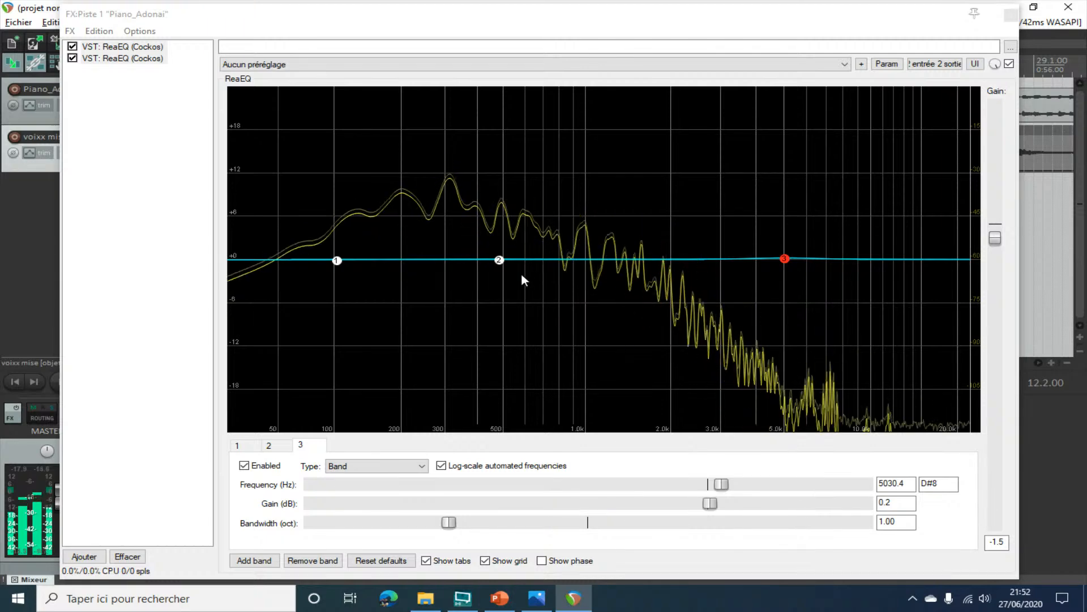
drag(787, 259, 783, 73)
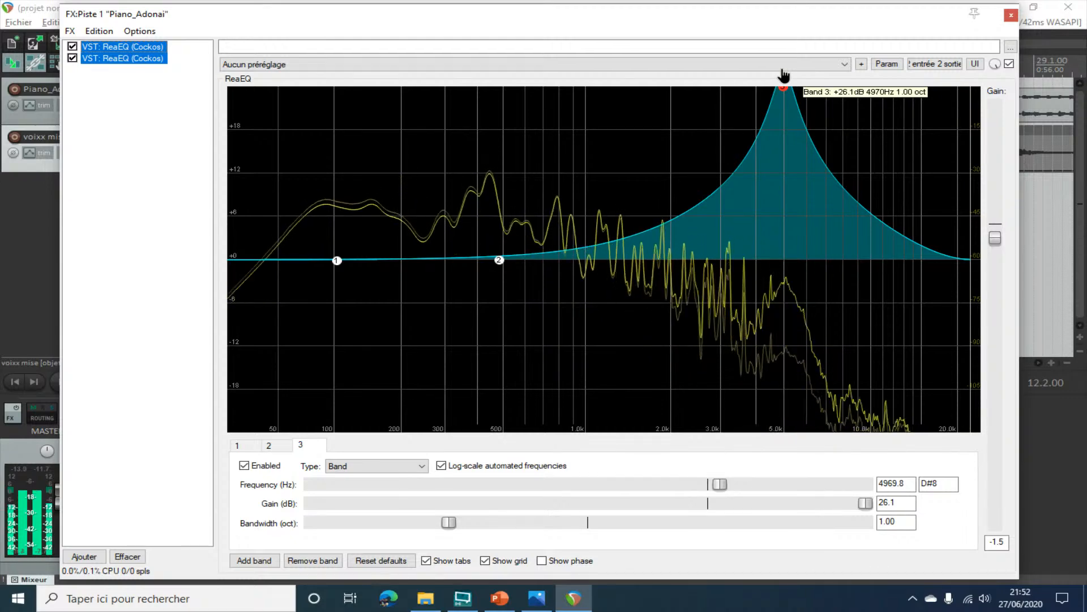
drag(783, 74, 785, 258)
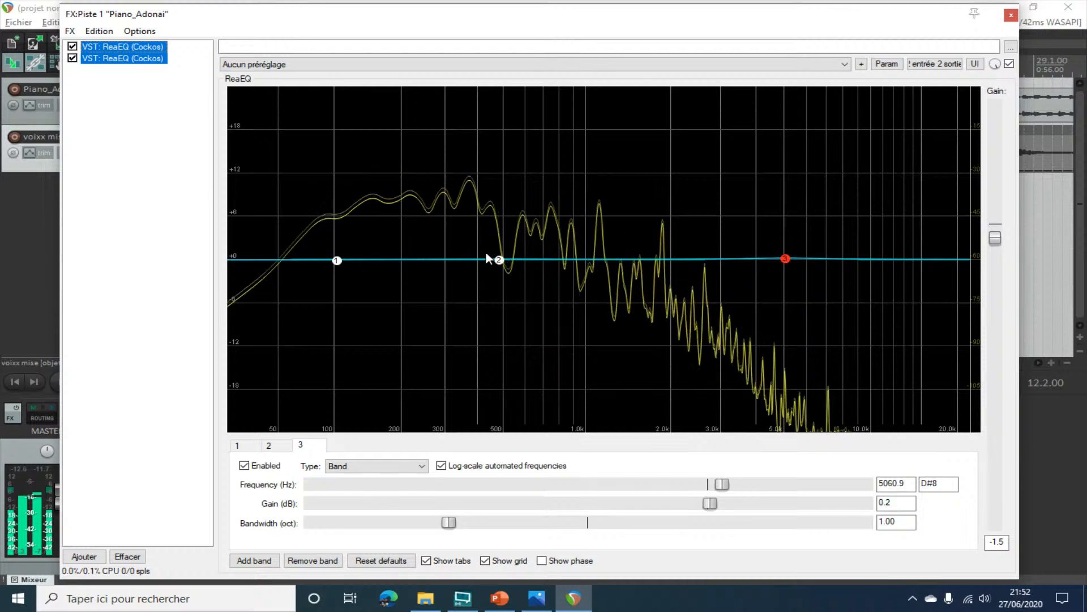
drag(499, 261, 524, 264)
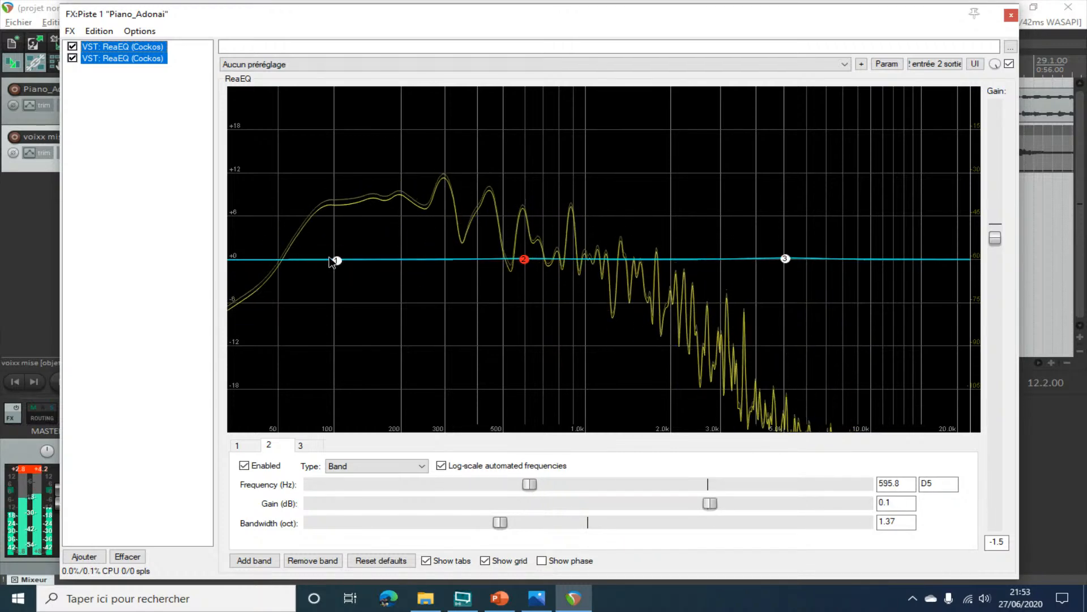
- Try a 24.1 dB low-shelf boost at 151.9 Hz, return band 1 to 0.0 dB at 45 Hz, and reset the master peak meter
drag(338, 260, 374, 91)
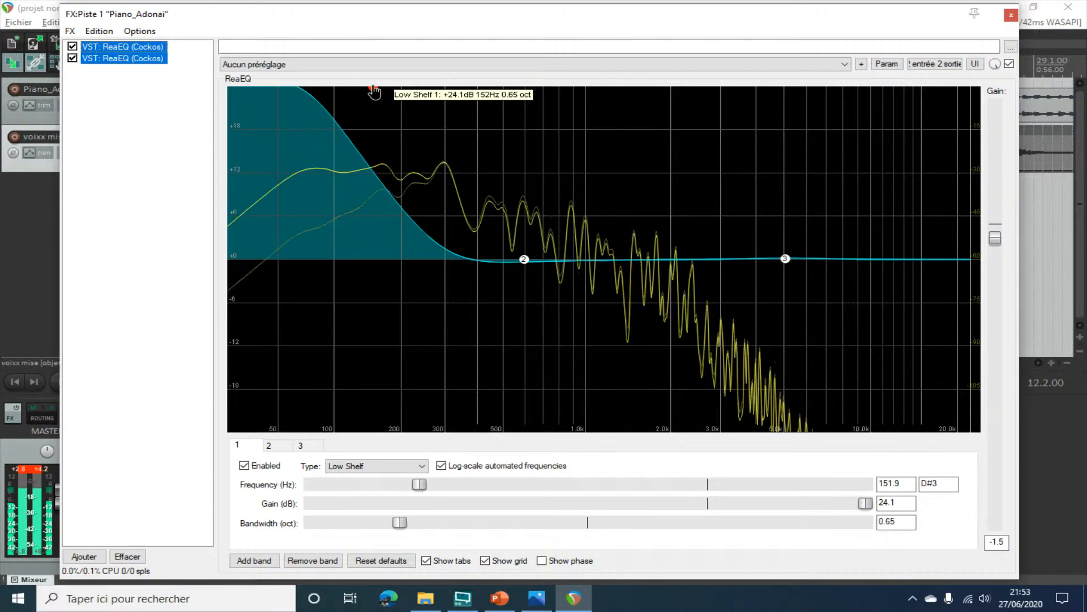
mouse_move(373, 91)
mouse_down()
mouse_move(333, 306)
mouse_move(329, 432)
mouse_move(335, 392)
mouse_move(417, 434)
mouse_move(271, 259)
mouse_up()
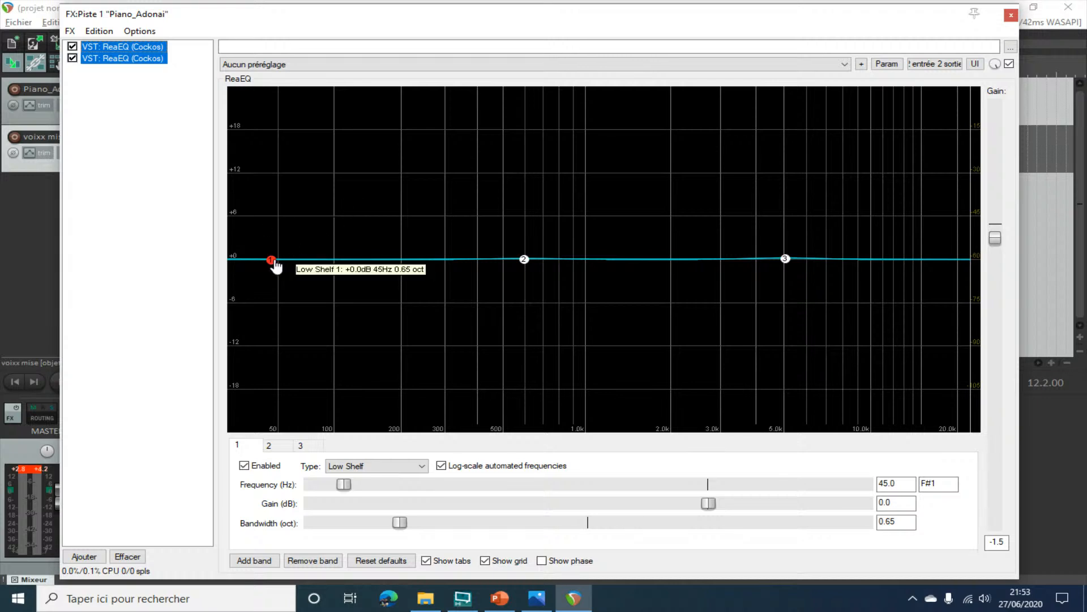
click(29, 477)
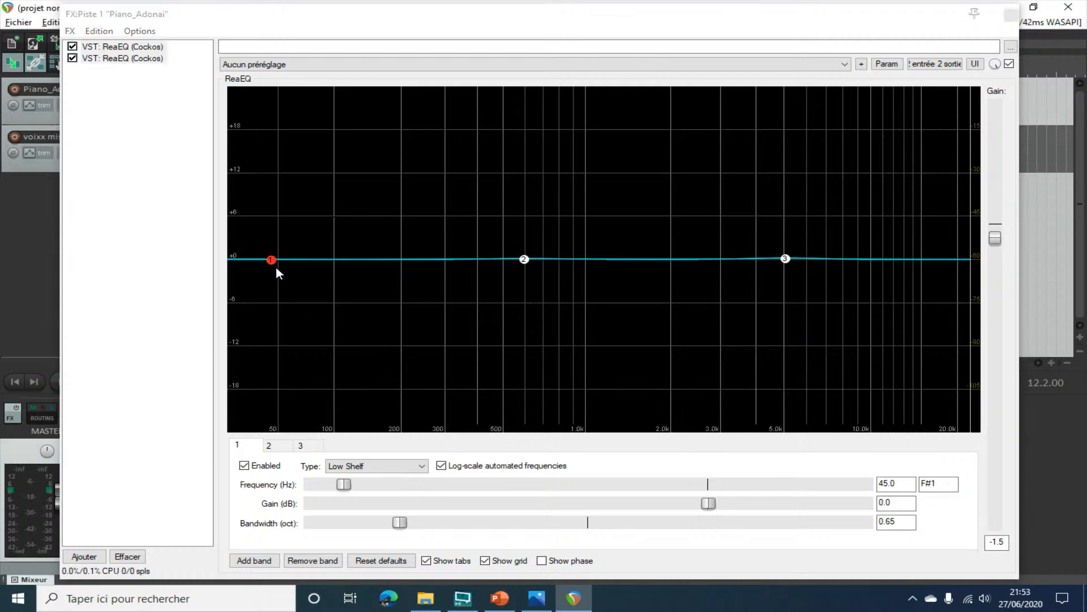
- Play the piano and boost band 3 to 10.2 dB at 11505 Hz
mouse_move(273, 261)
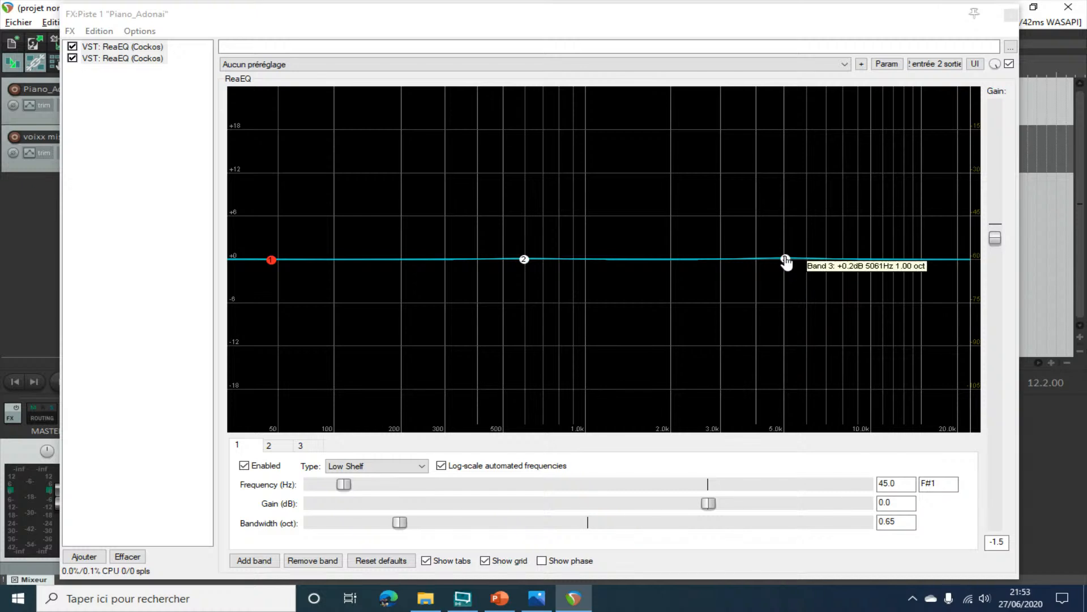
drag(785, 259, 791, 242)
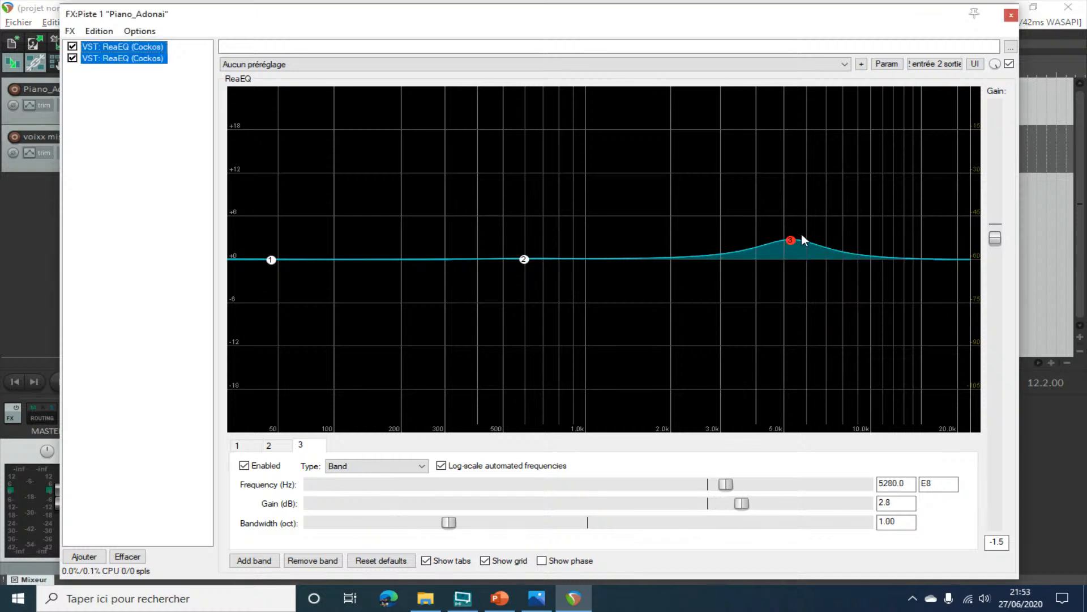
key(space)
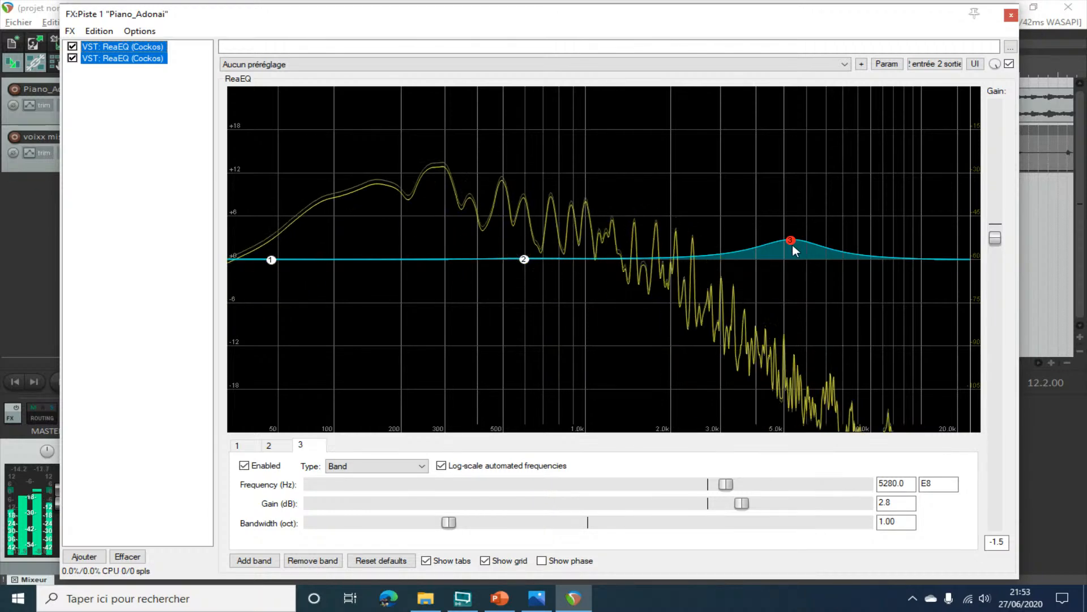
drag(791, 241, 889, 189)
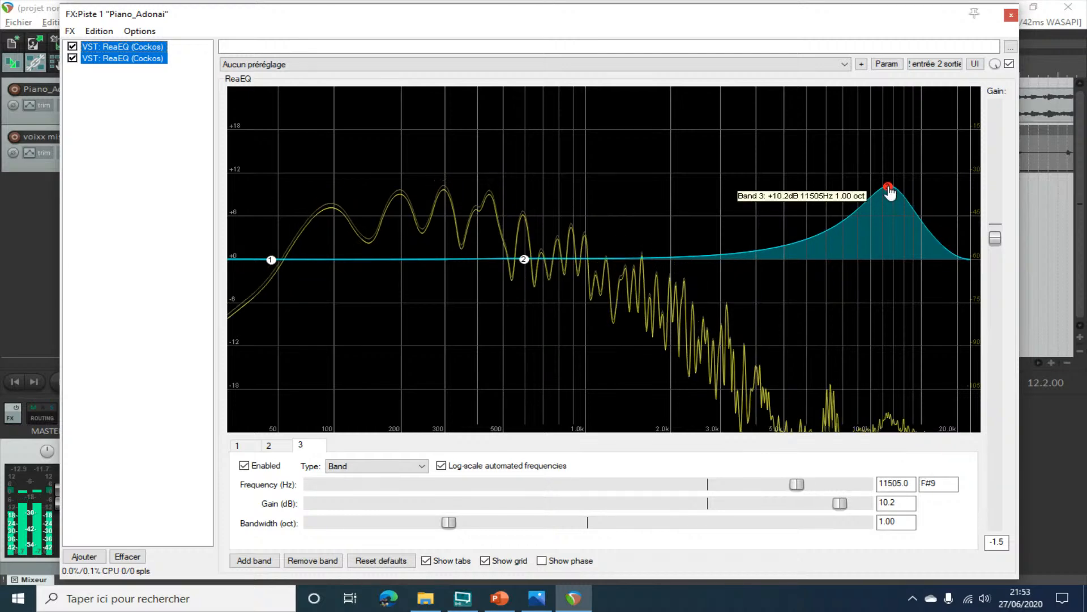
- Cut band 2 to -1.9 dB at 739.7 Hz, boost low-shelf band 1 to 8.6 dB at 128.8 Hz, and reselect band 2
drag(526, 260, 549, 277)
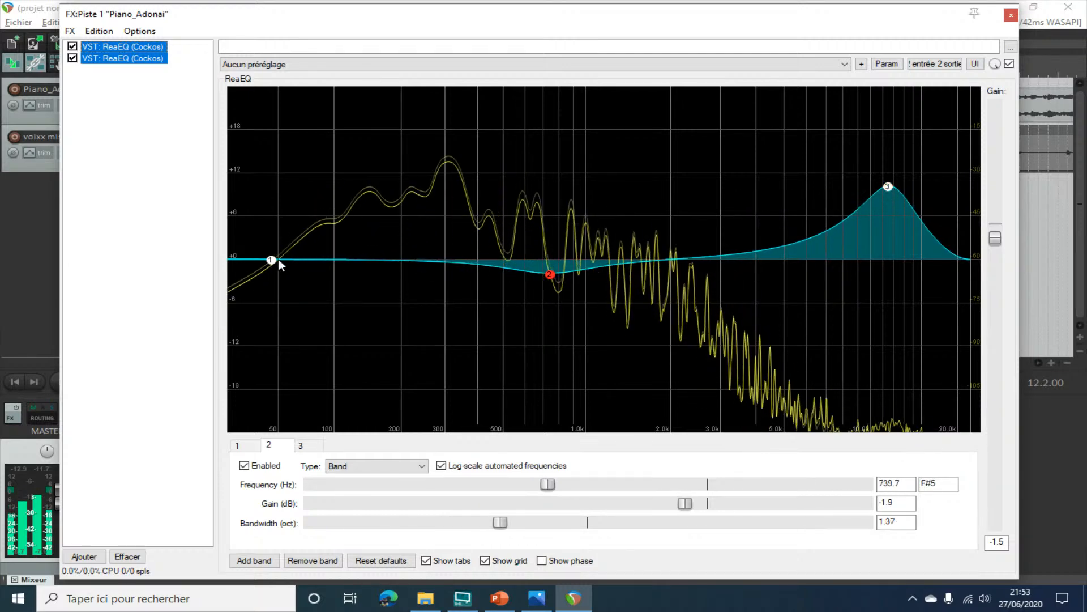
drag(273, 260, 360, 203)
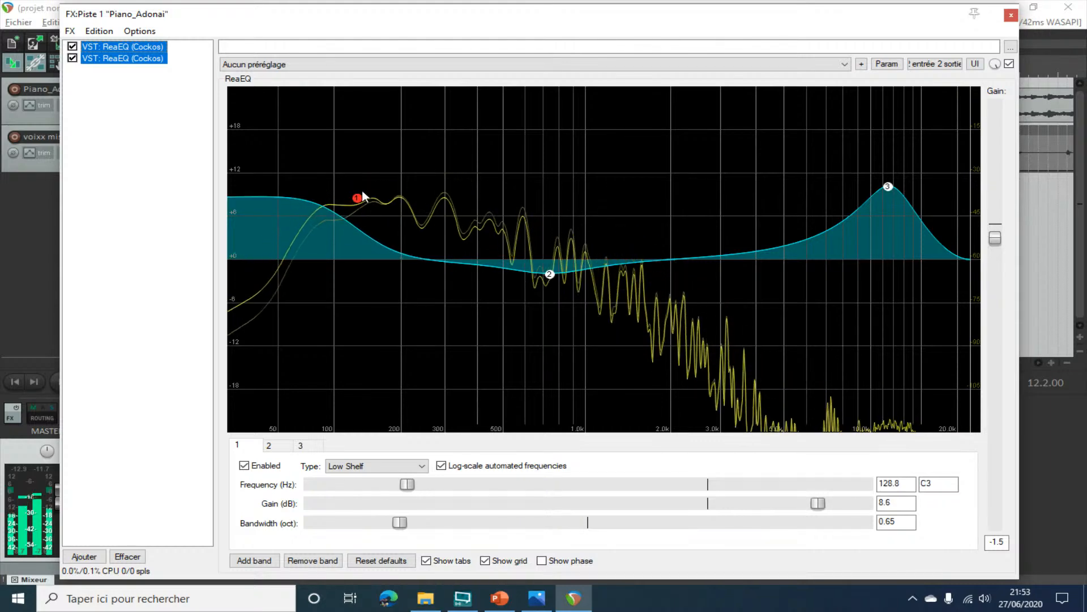
click(550, 275)
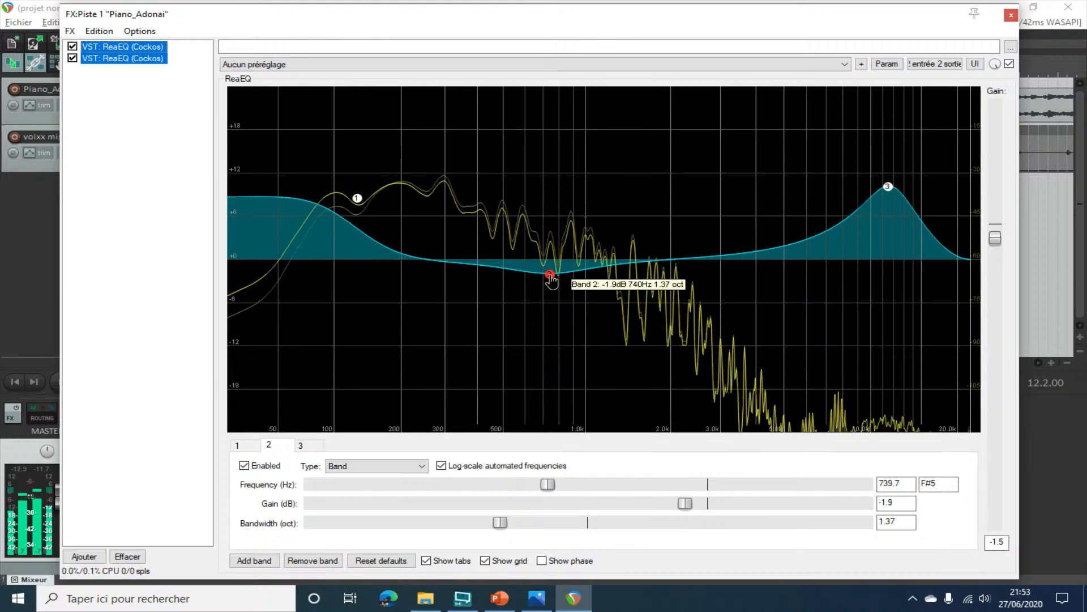
- While playing the piano, compare the first ReaEQ bypassed and enabled, boosting low-shelf band 1 to 9.9 dB at 127 Hz and band 2 to 3.4 dB at 1275.6 Hz
click(1011, 63)
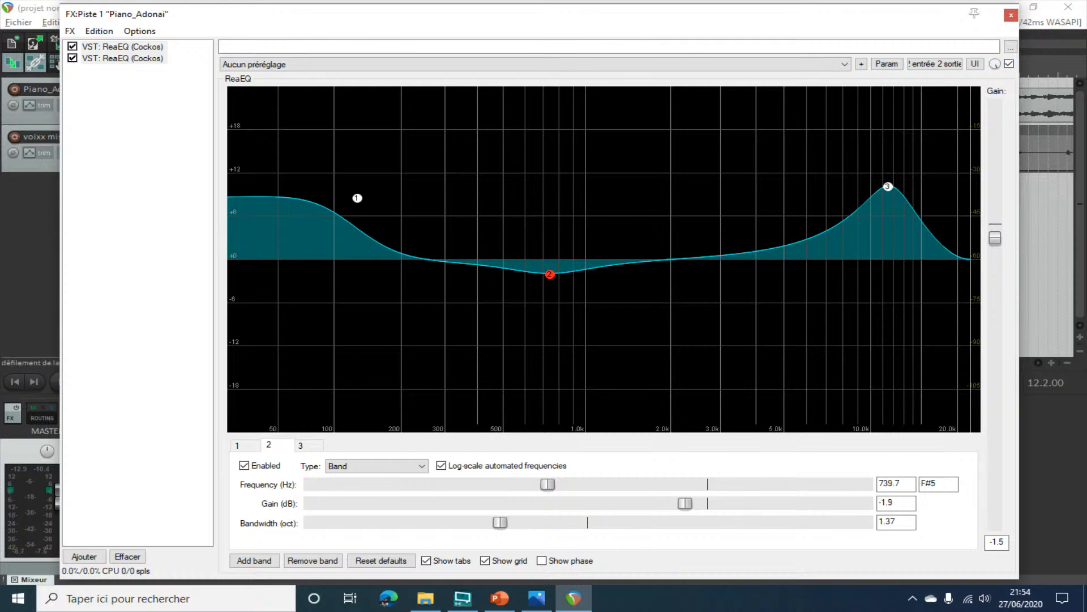
key(space)
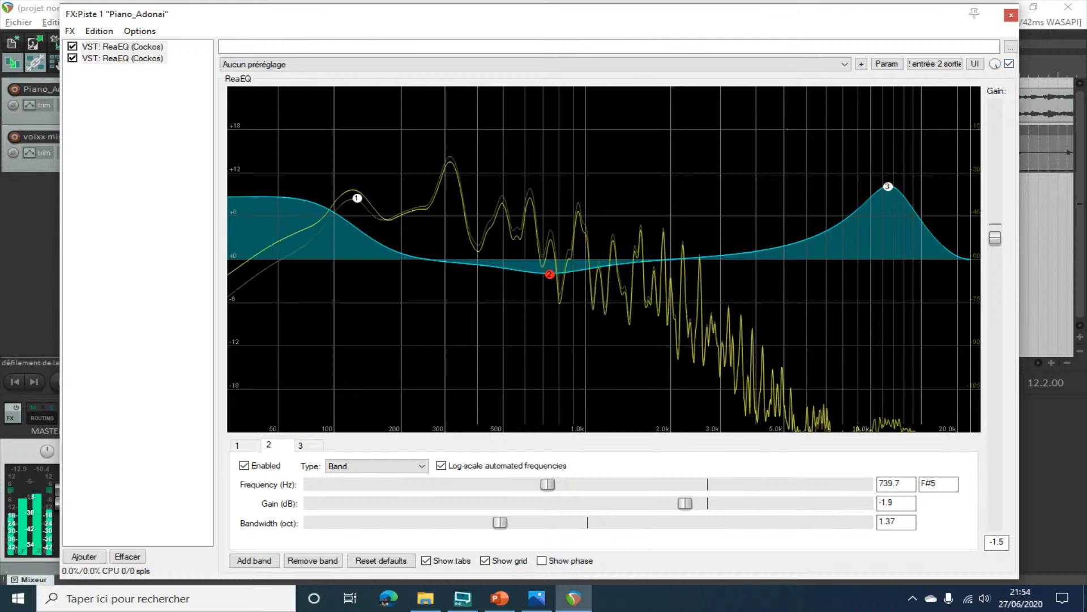
click(1009, 64)
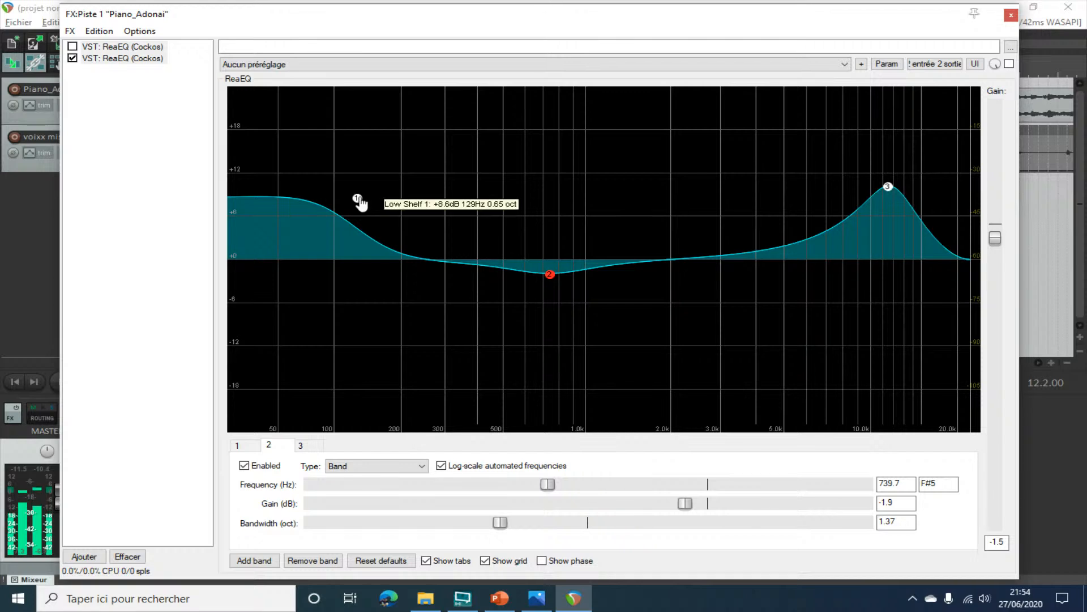
drag(358, 198, 357, 190)
drag(548, 275, 615, 235)
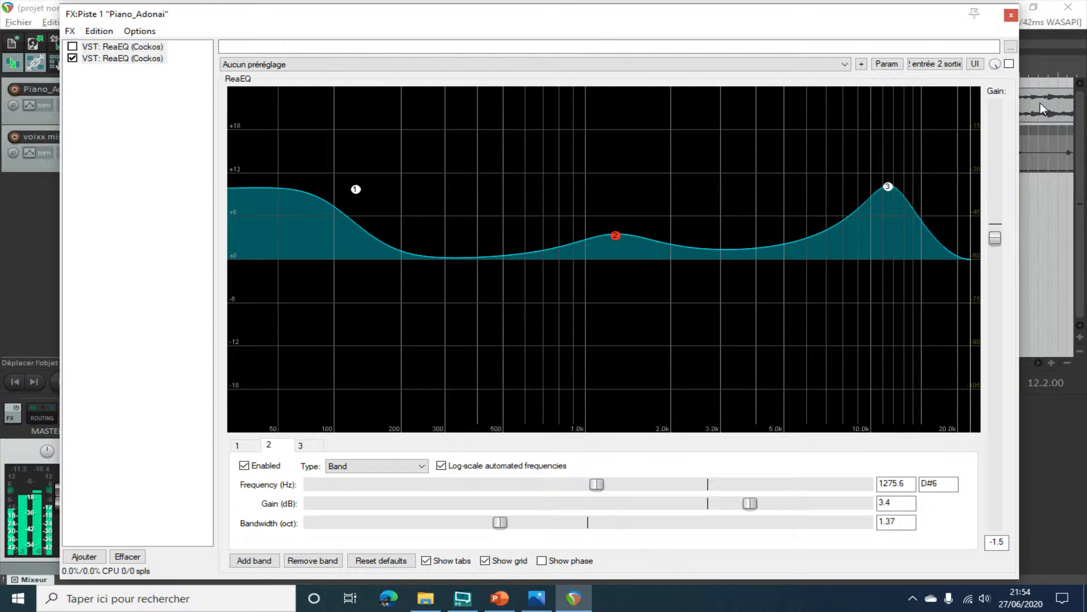
click(1009, 64)
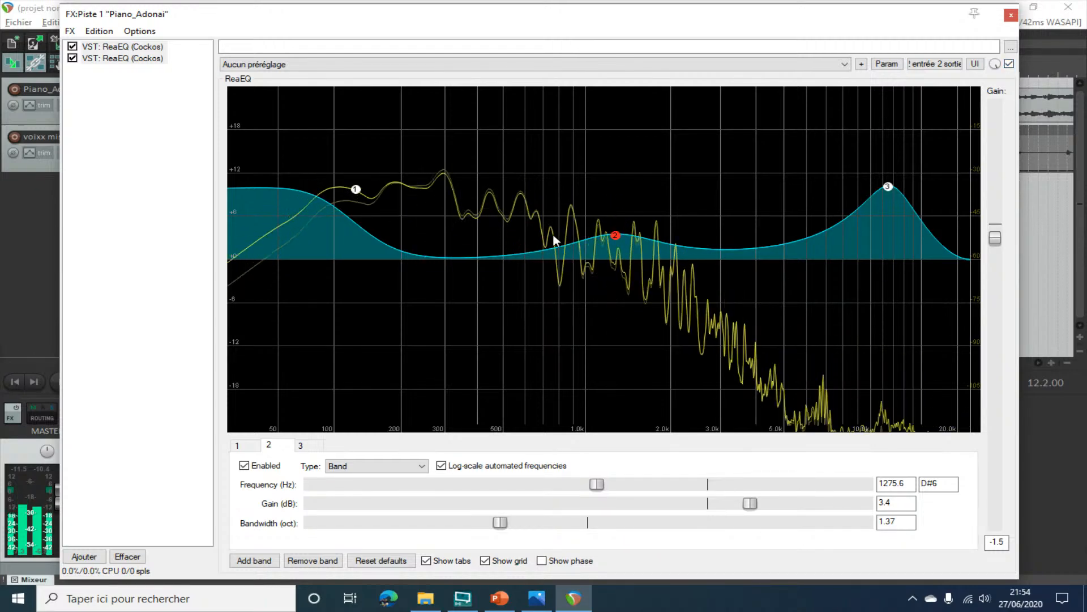
- Boost band 3 to 16.7 dB at 11505 Hz and band 2 to 4.9 dB at 1299.5 Hz, then compare playback with the EQ bypassed and re-enabled
drag(888, 186, 888, 163)
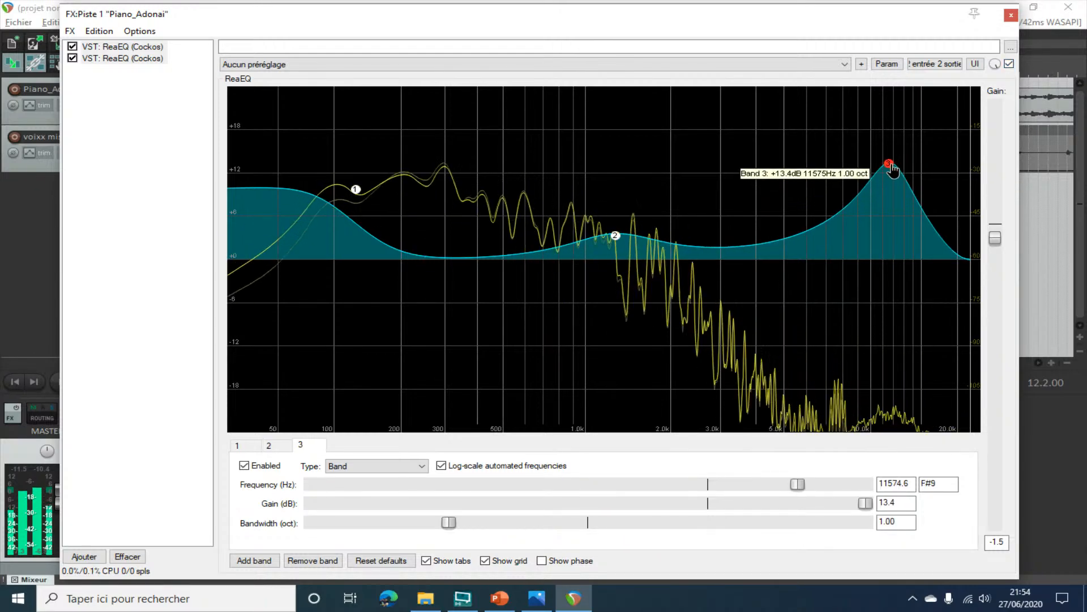
drag(616, 235, 618, 230)
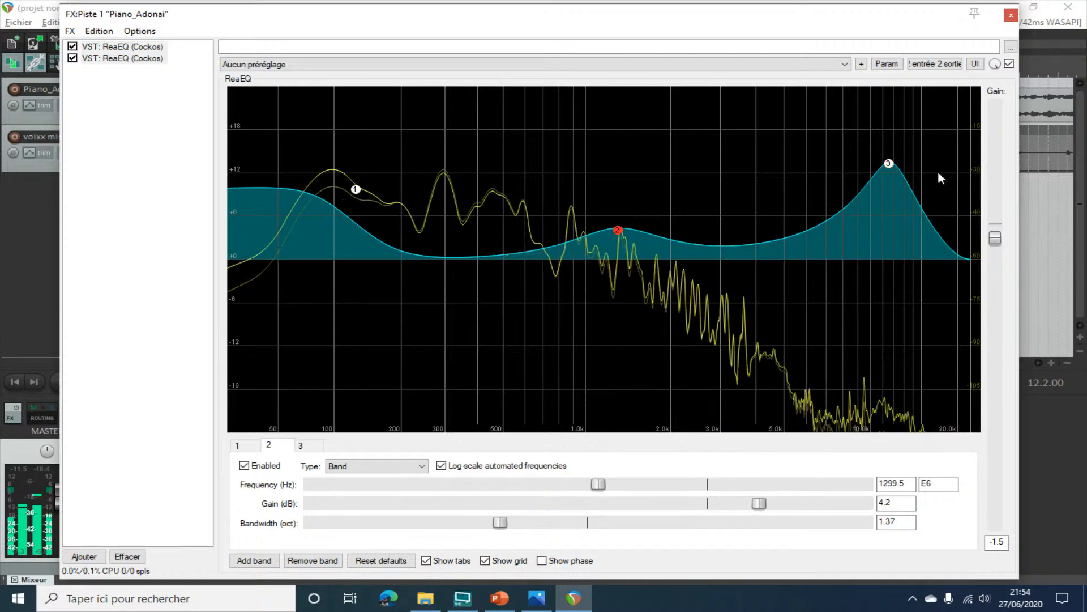
drag(894, 161, 888, 141)
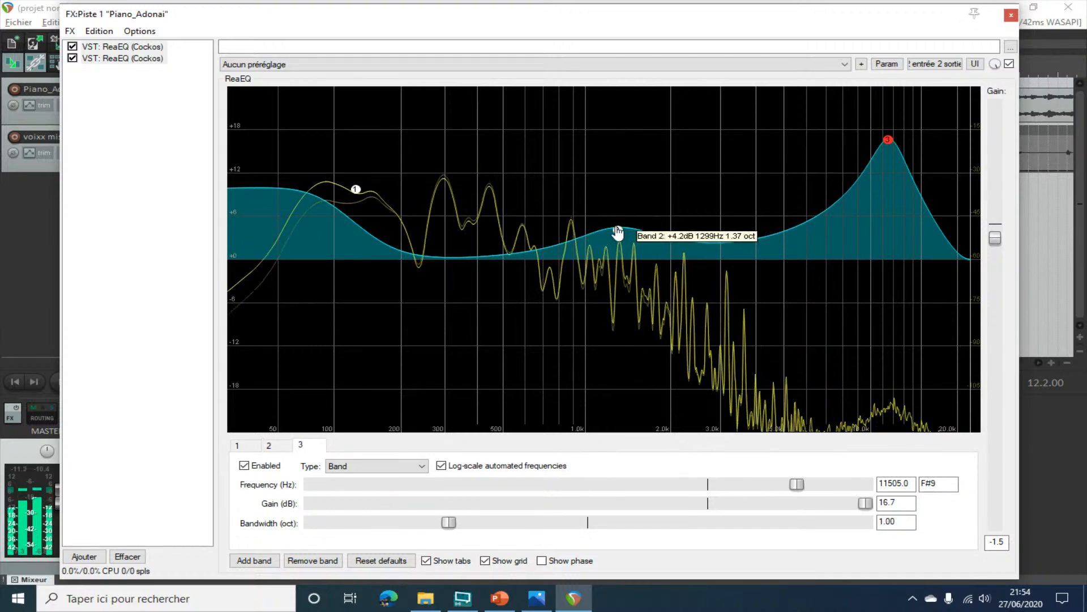
drag(619, 232, 617, 225)
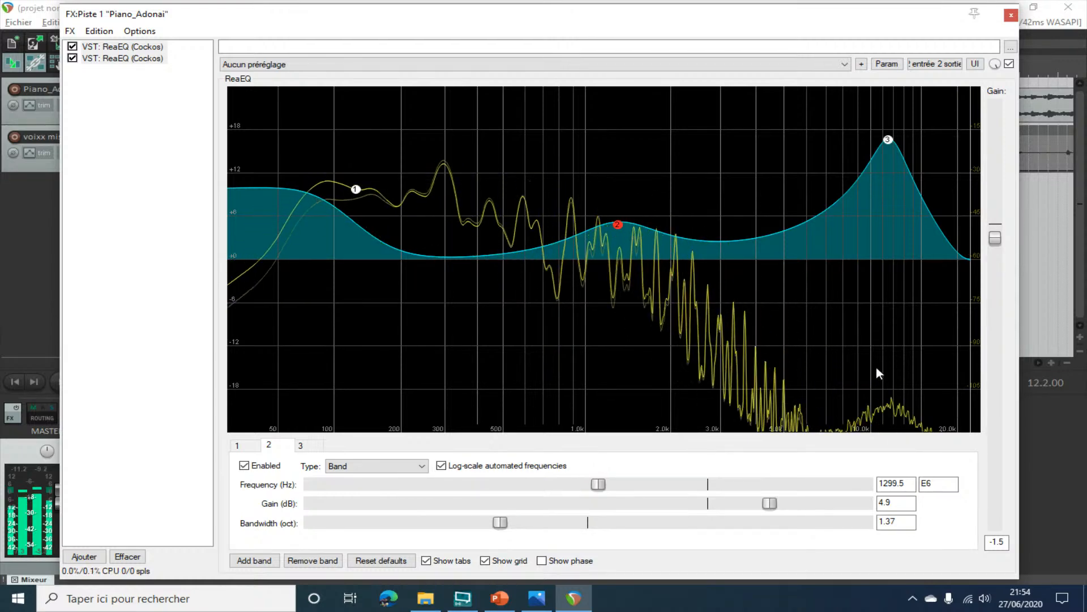
click(1009, 64)
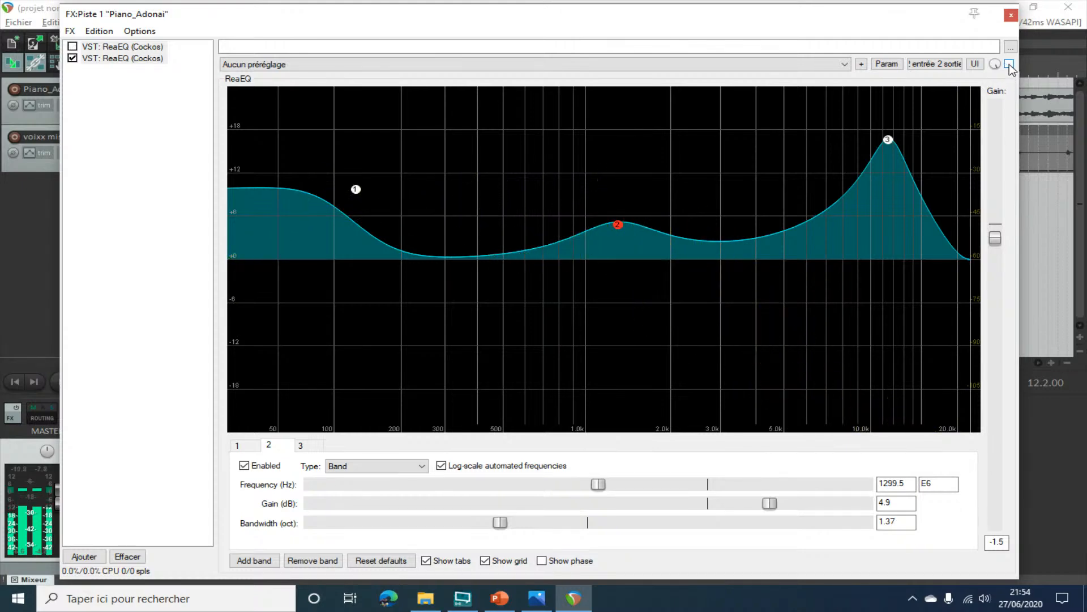
click(1010, 64)
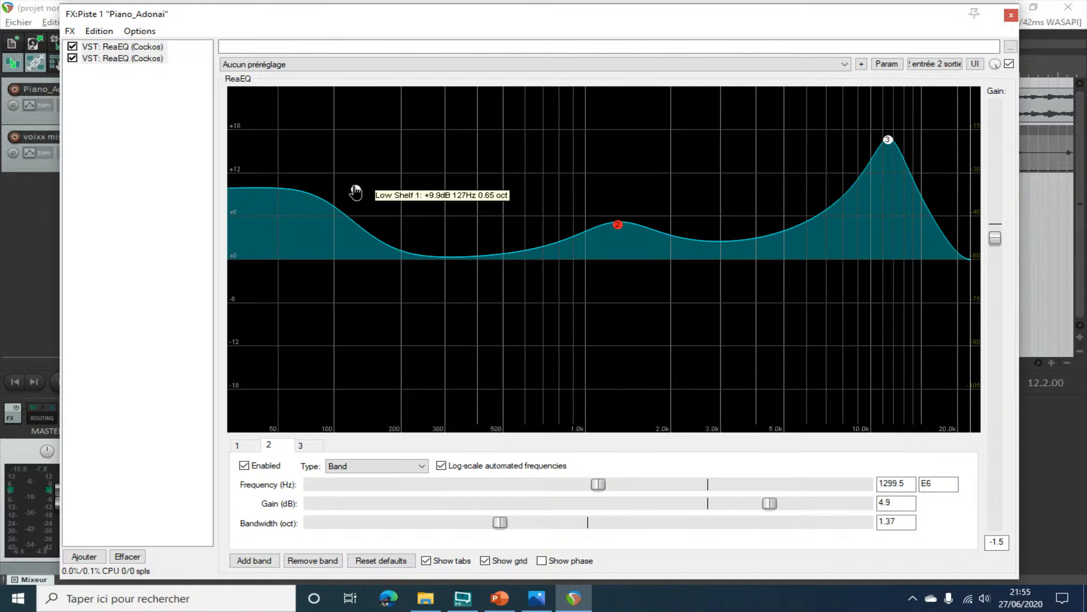
- Flatten bands 1, 2 and 3 of the piano EQ to about 0 dB, moving band 3 near 10 kHz
drag(349, 192, 332, 261)
drag(617, 225, 616, 261)
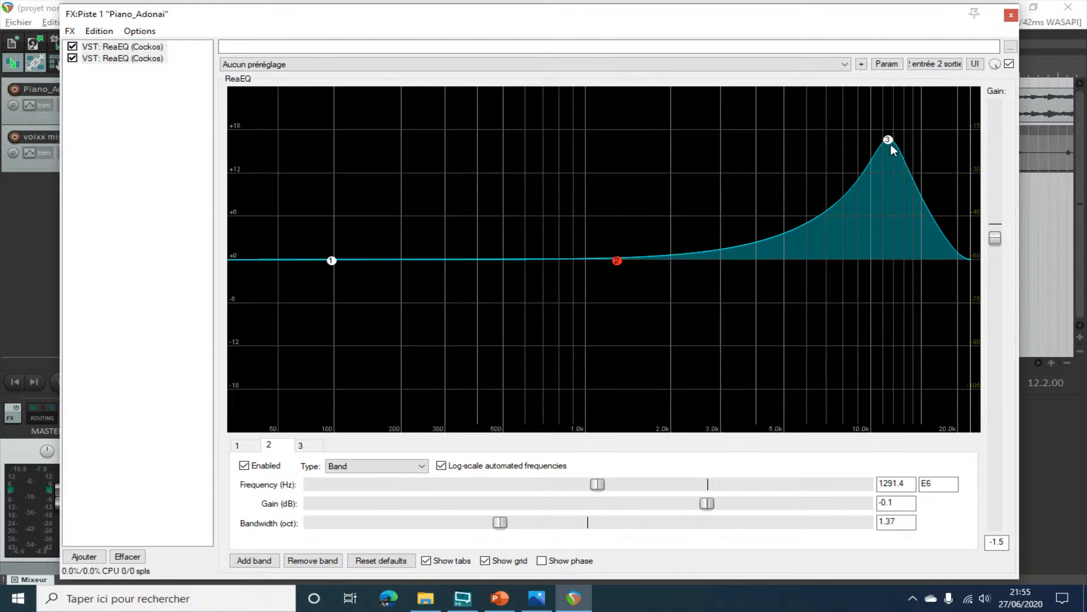
mouse_move(891, 146)
mouse_down()
mouse_move(890, 265)
mouse_move(885, 229)
mouse_move(870, 256)
mouse_up()
- Cut low-shelf band 1 to -10.3 dB at 81.2 Hz and band 2 to -5.2 dB at 1244.3 Hz, with band 3 at 0.0 dB
drag(613, 258, 610, 278)
drag(331, 260, 317, 336)
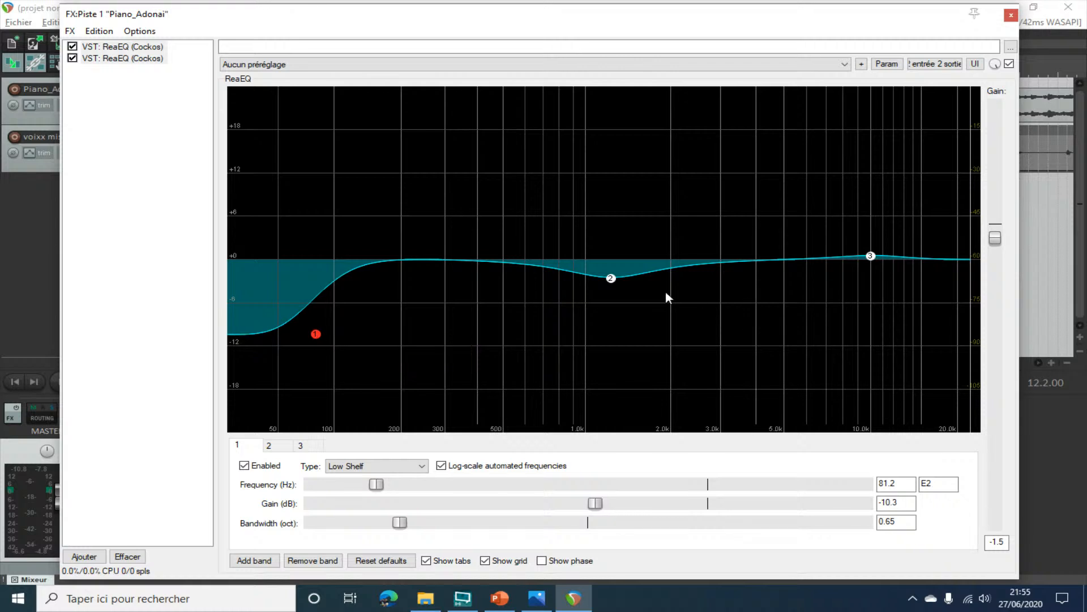
drag(611, 278, 613, 297)
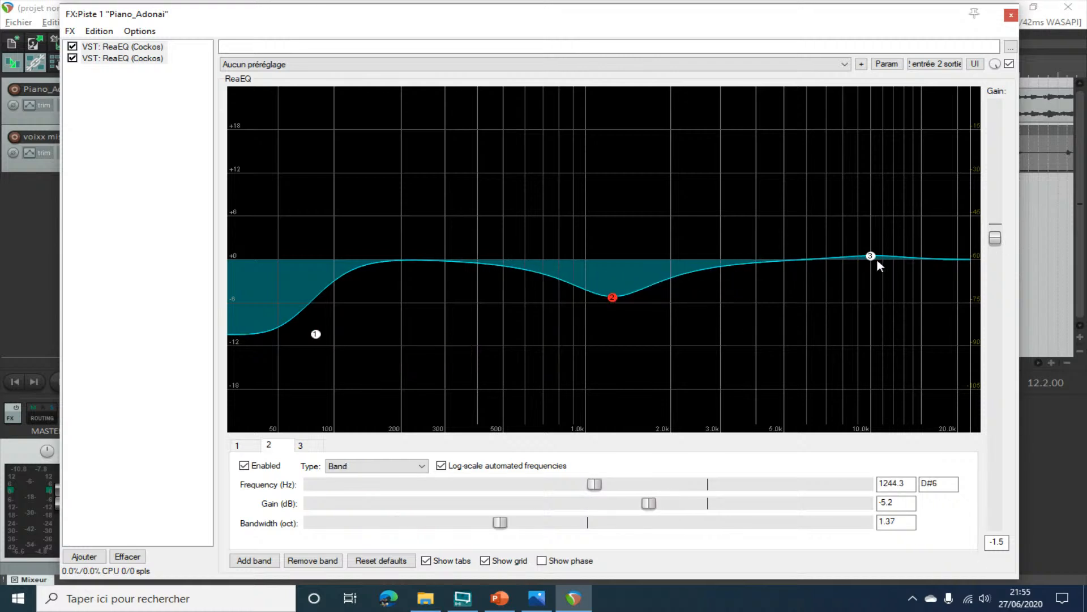
drag(872, 256, 872, 260)
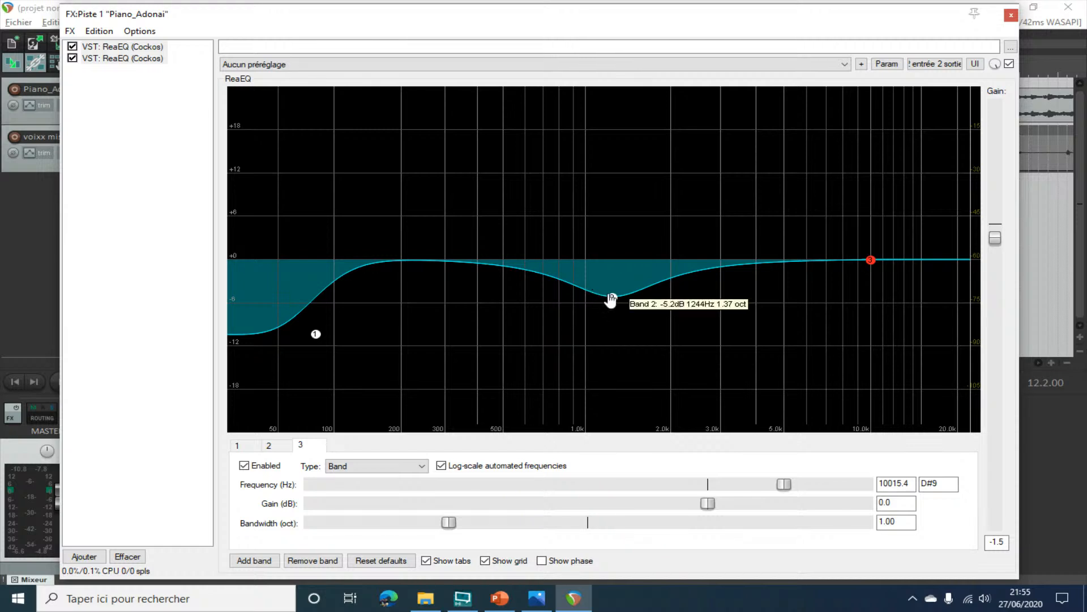
- Boost band 3 to about 12 dB near 9 kHz, cut band 2 near 1.1 kHz and band 1 to -8.1 dB at 143.2 Hz, and close the FX window
drag(613, 298, 612, 255)
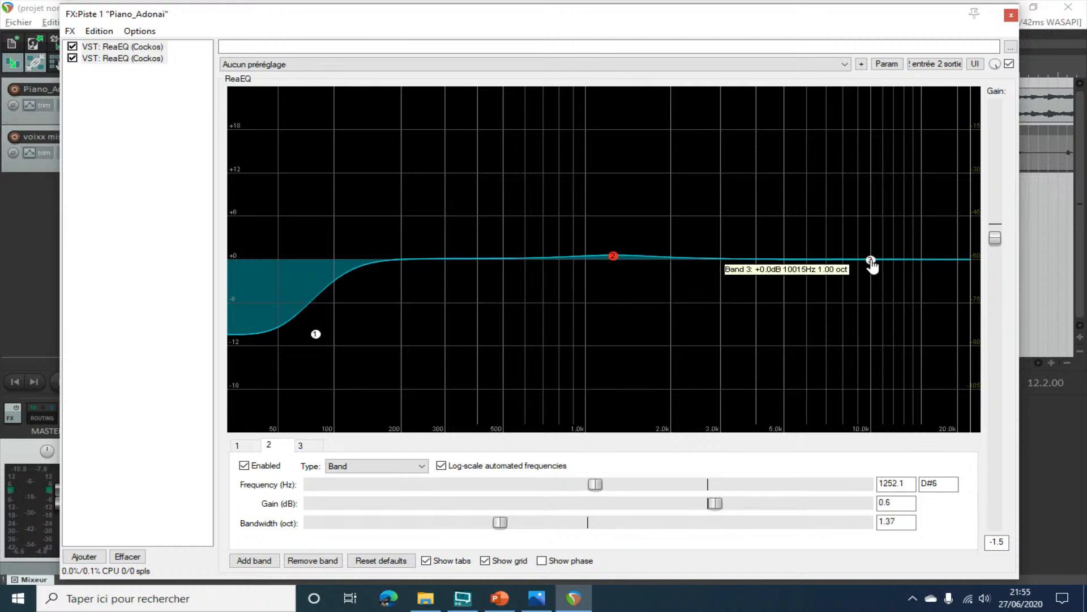
drag(871, 261, 864, 177)
drag(613, 256, 599, 299)
drag(314, 332, 369, 325)
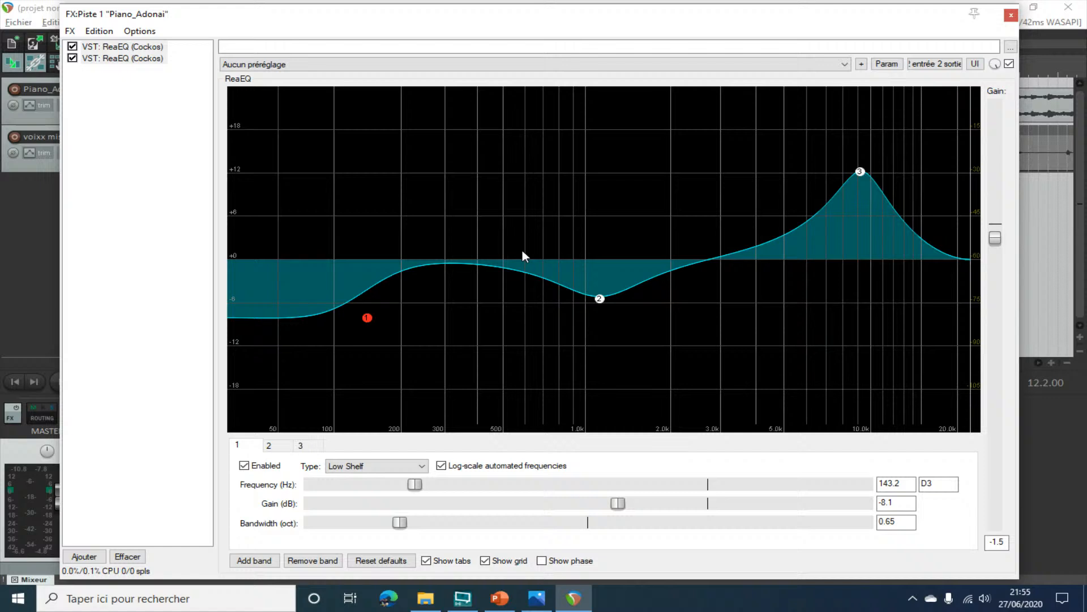
click(1011, 14)
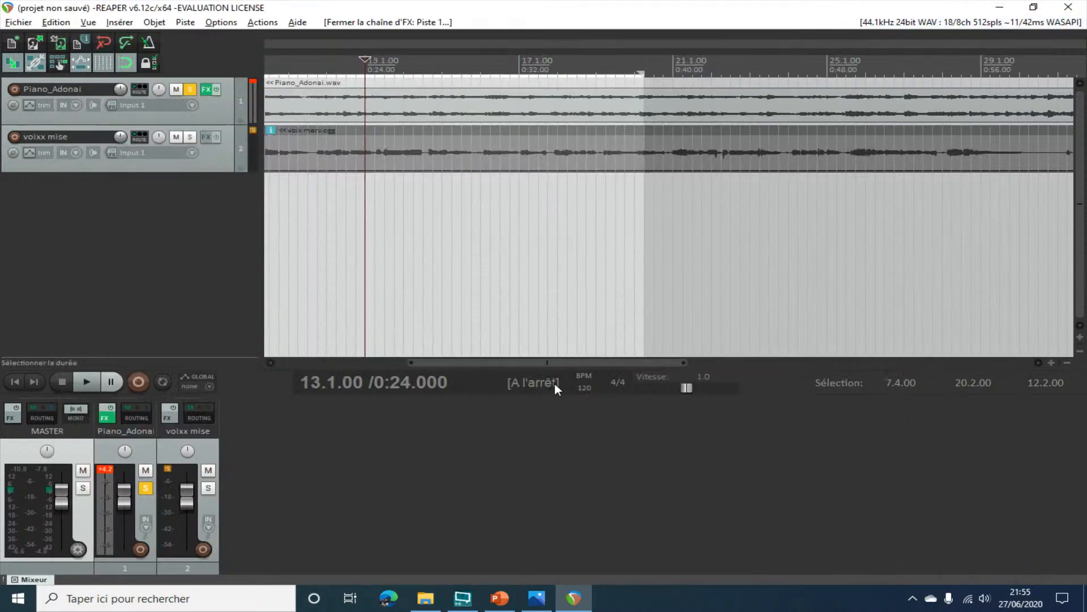
- Reset the Piano_Adonai peak indicator, set the time selection from 1.1.00 to 11.4.00, and place the edit cursor at 12.2.67
click(256, 81)
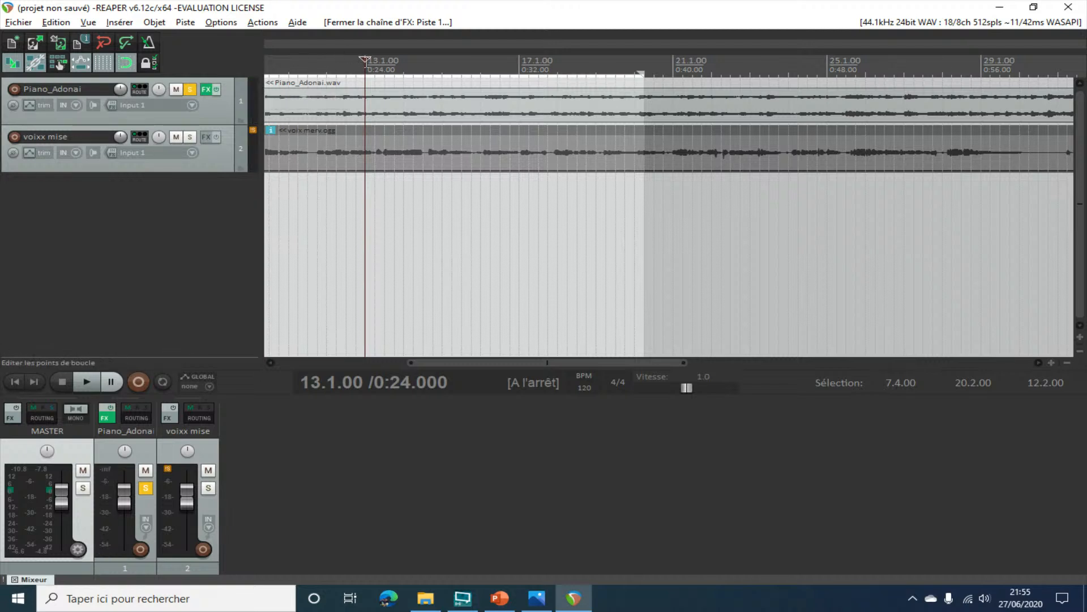
drag(365, 63, 268, 84)
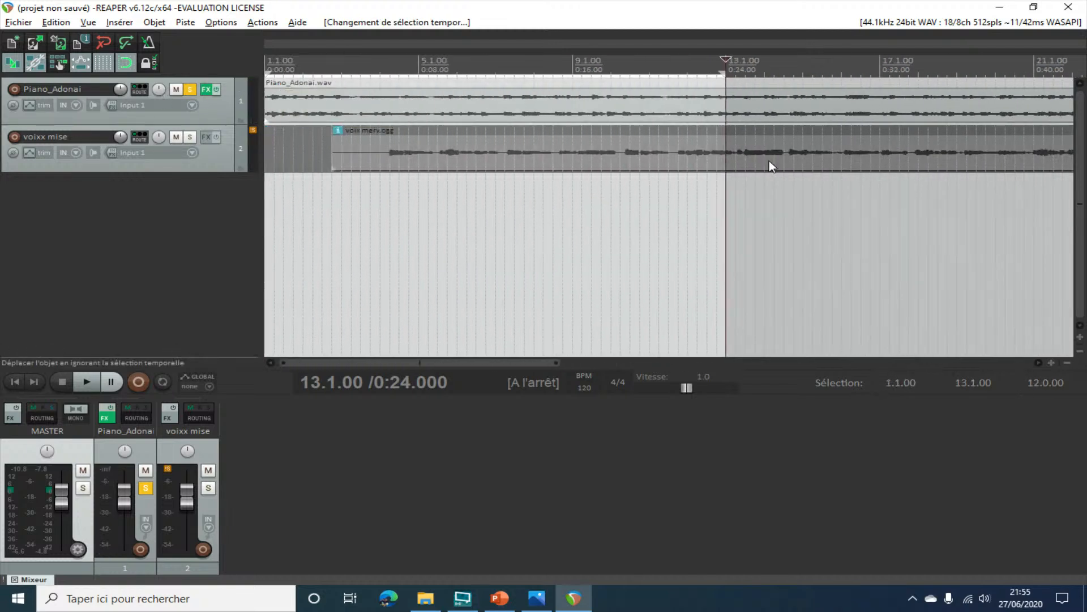
click(726, 60)
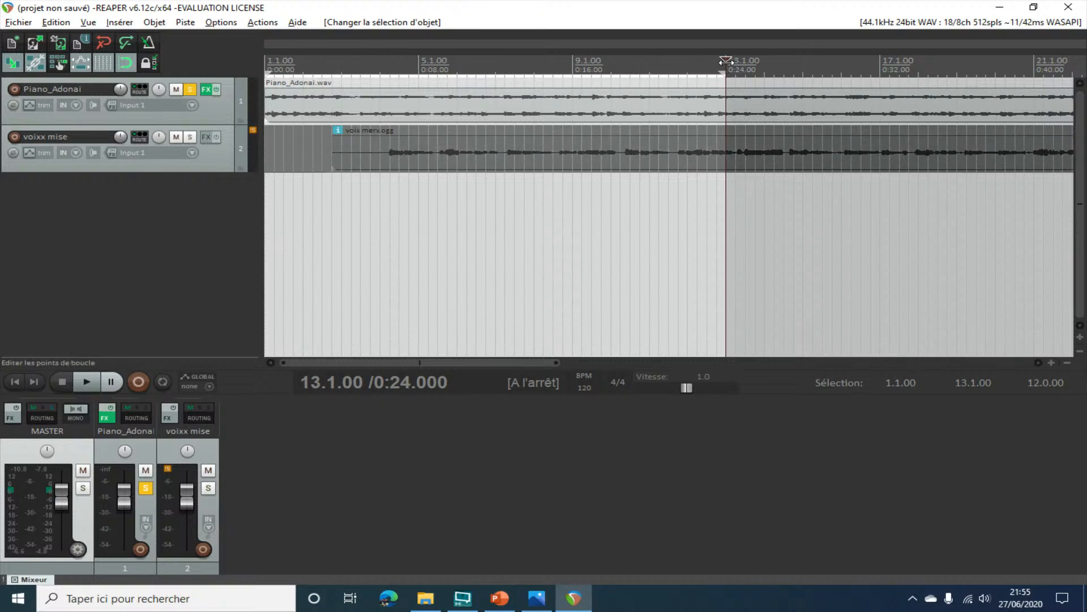
mouse_move(725, 61)
mouse_down()
mouse_move(657, 61)
mouse_move(725, 60)
mouse_move(704, 60)
mouse_up()
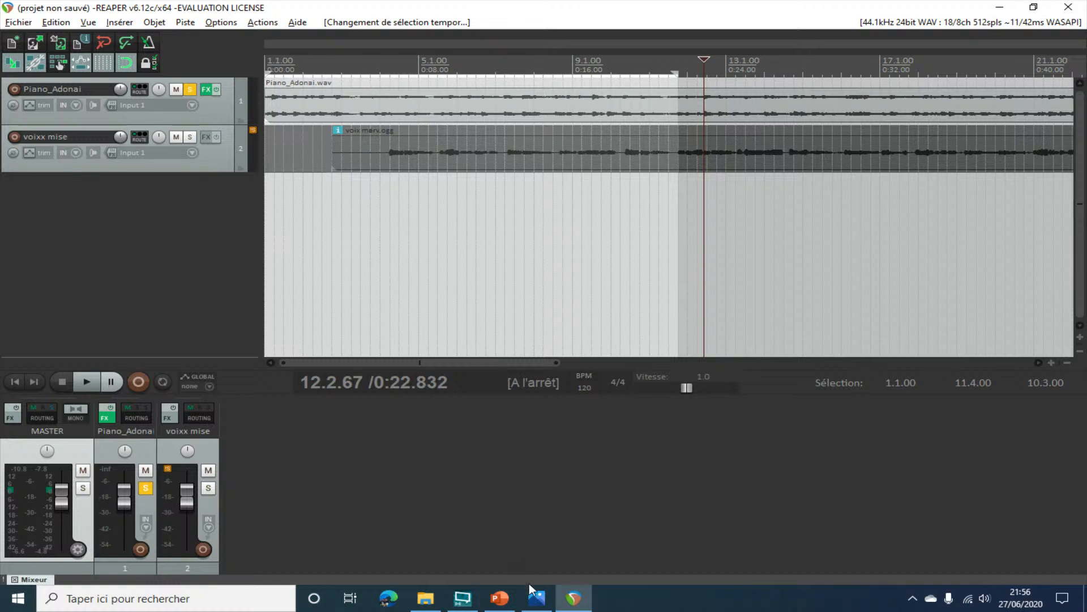
mouse_move(533, 597)
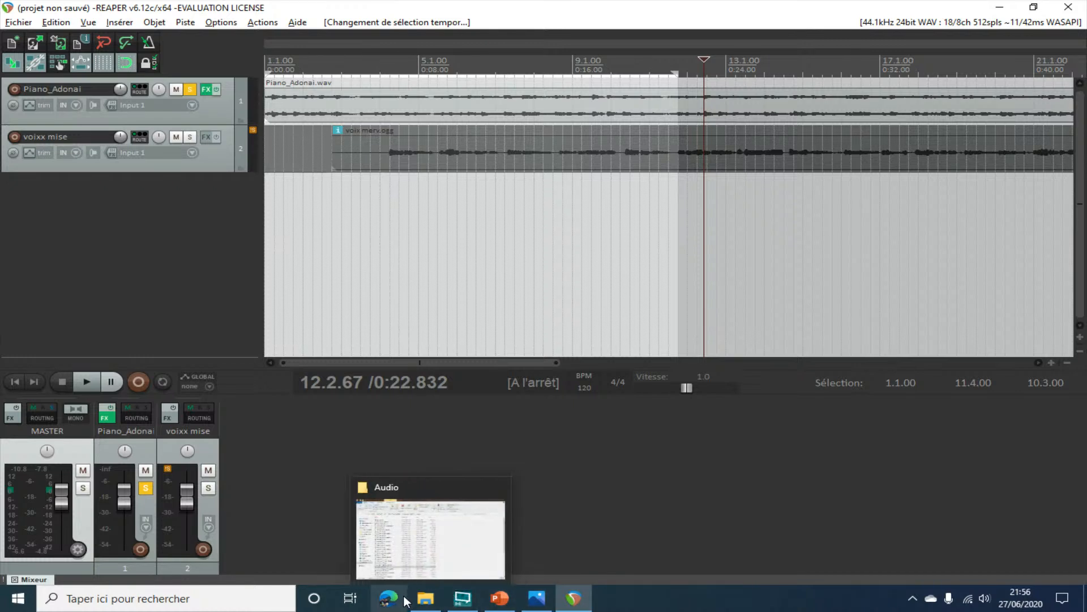
click(427, 600)
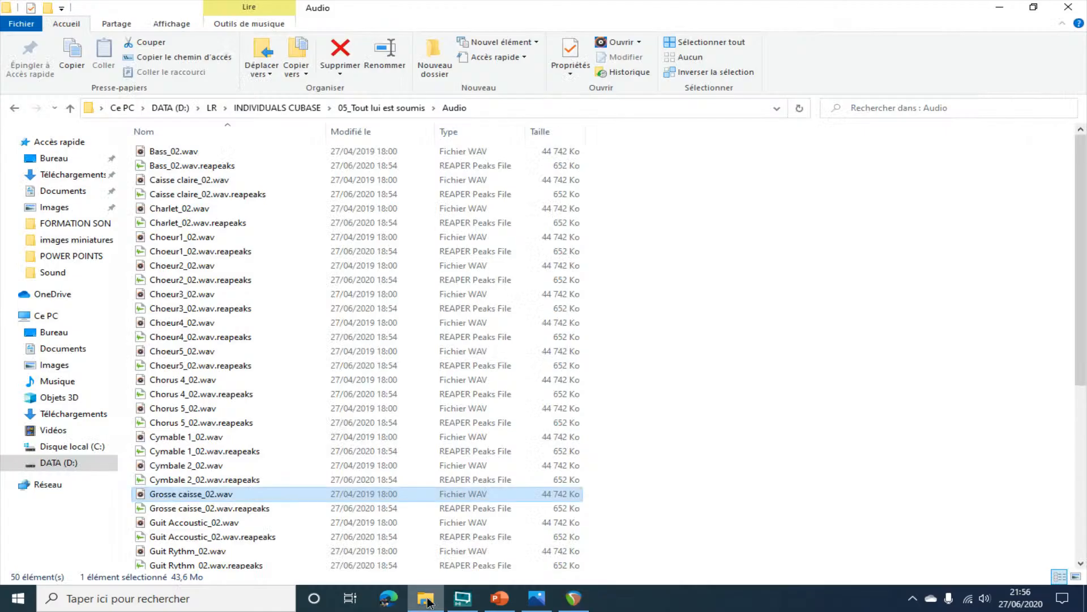
click(428, 600)
click(386, 599)
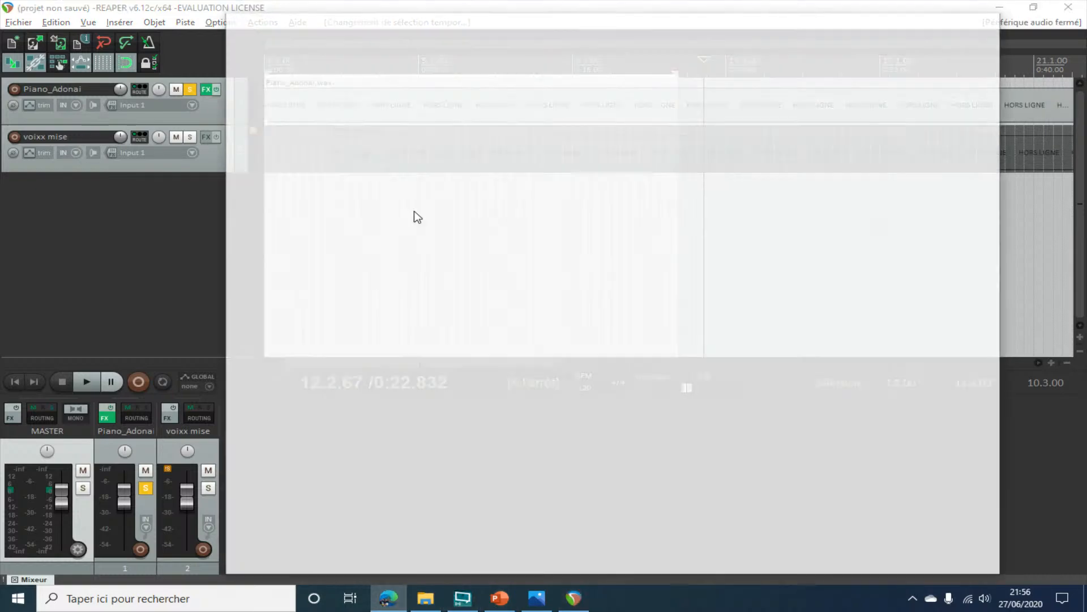
click(917, 20)
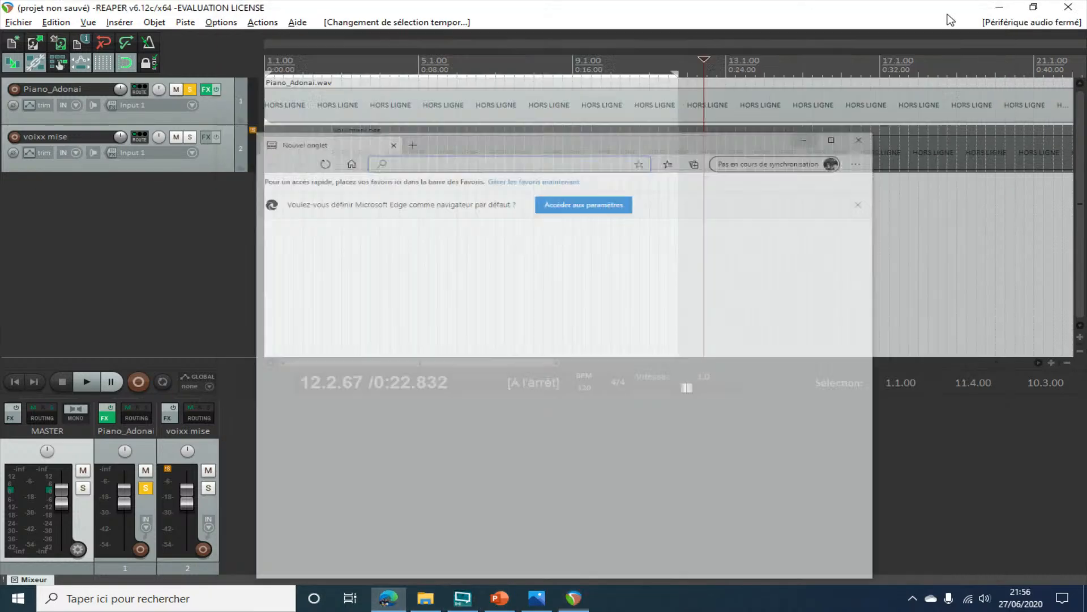
- Open Google Chrome from the desktop and search Google for "ZQ PROTOOLQS"
click(1085, 598)
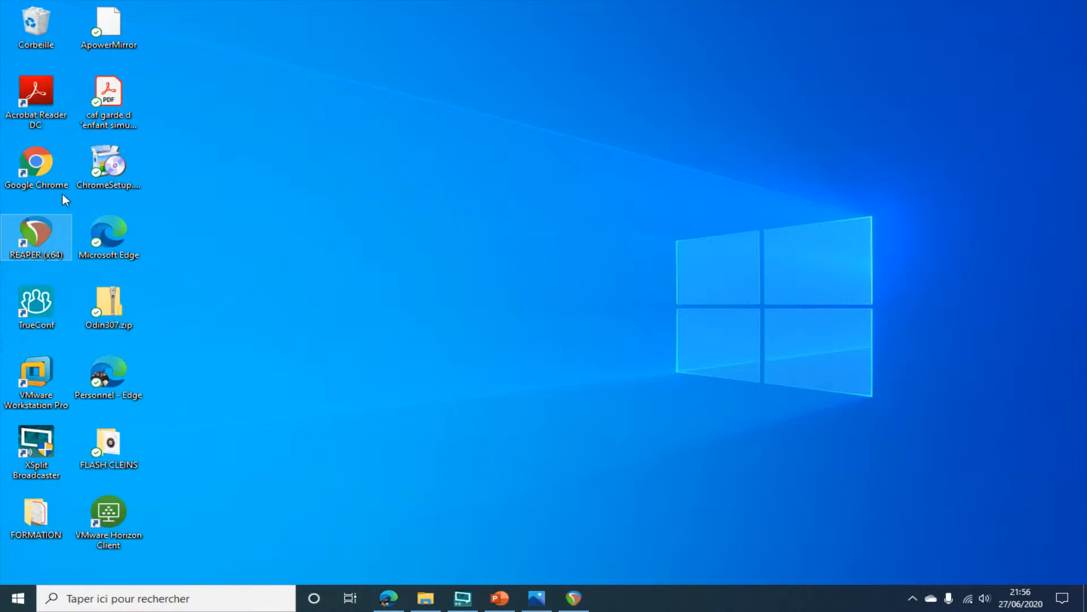
double_click(47, 162)
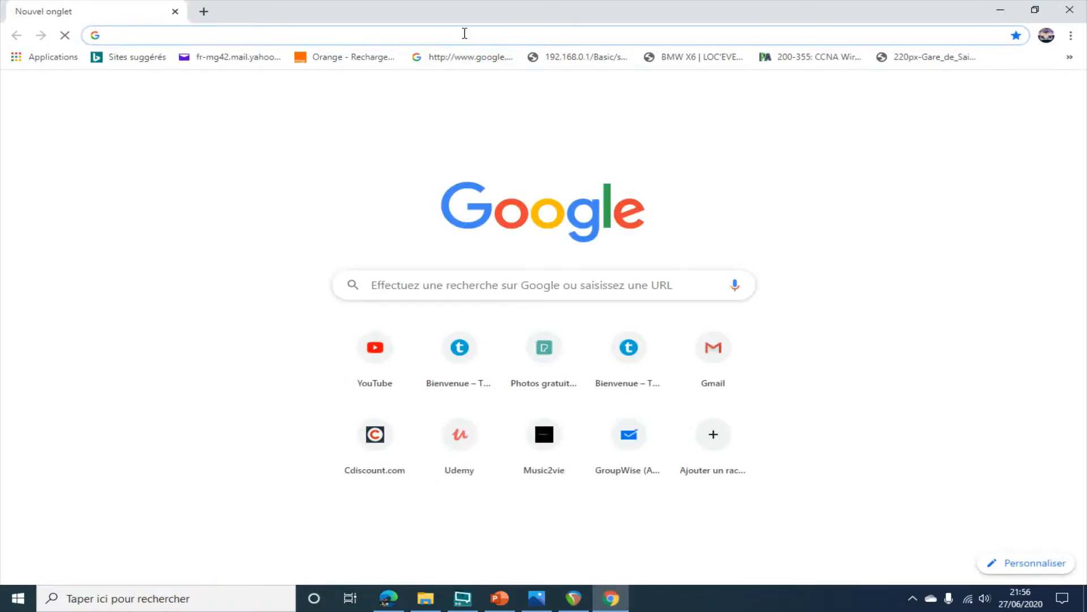
click(427, 279)
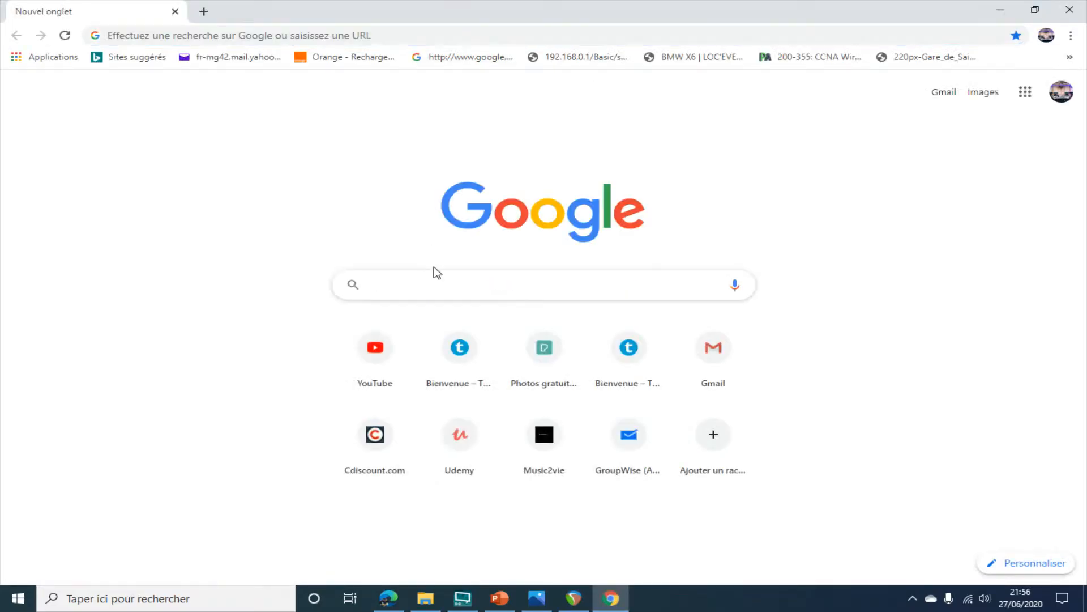
text(ZQ P)
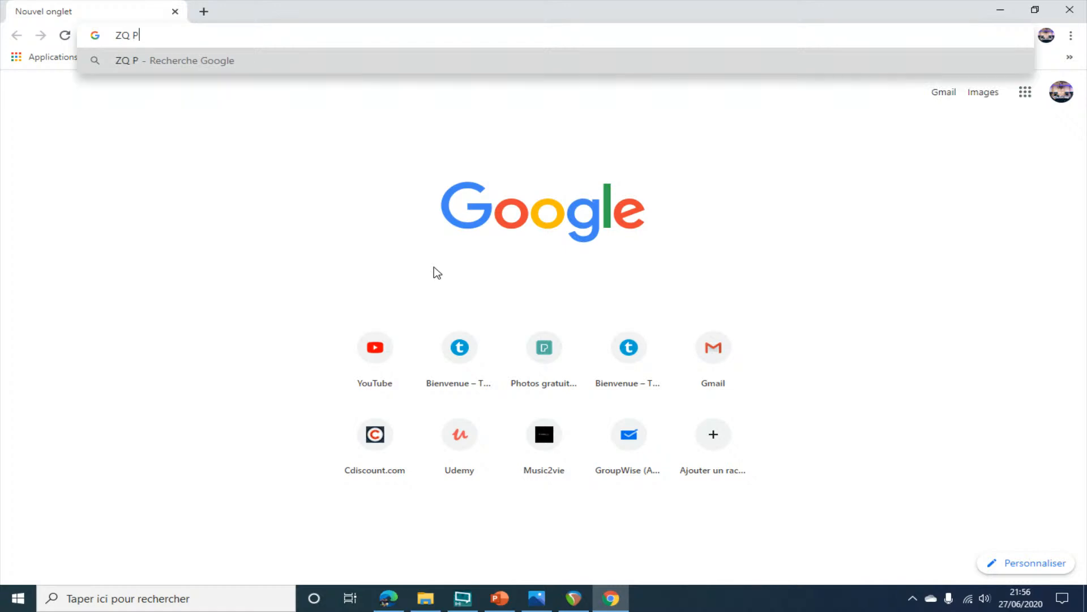
text(ROTOOLQS)
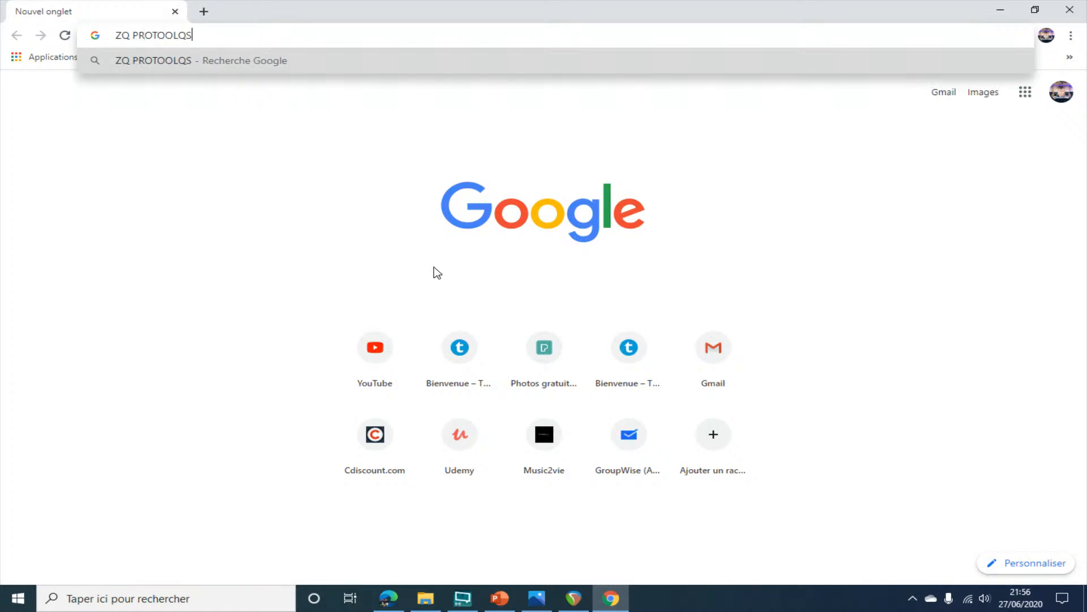
key(Return)
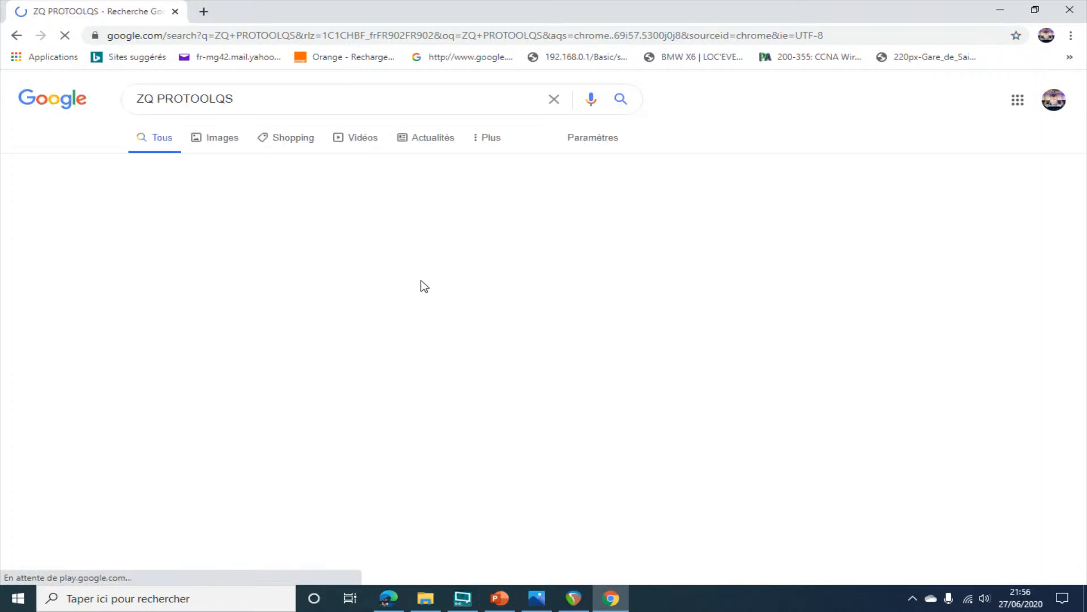
- Correct the search to "EQ PRO TOOLS", view the image results, and open the Waves TRACT System Calibration product
click(311, 199)
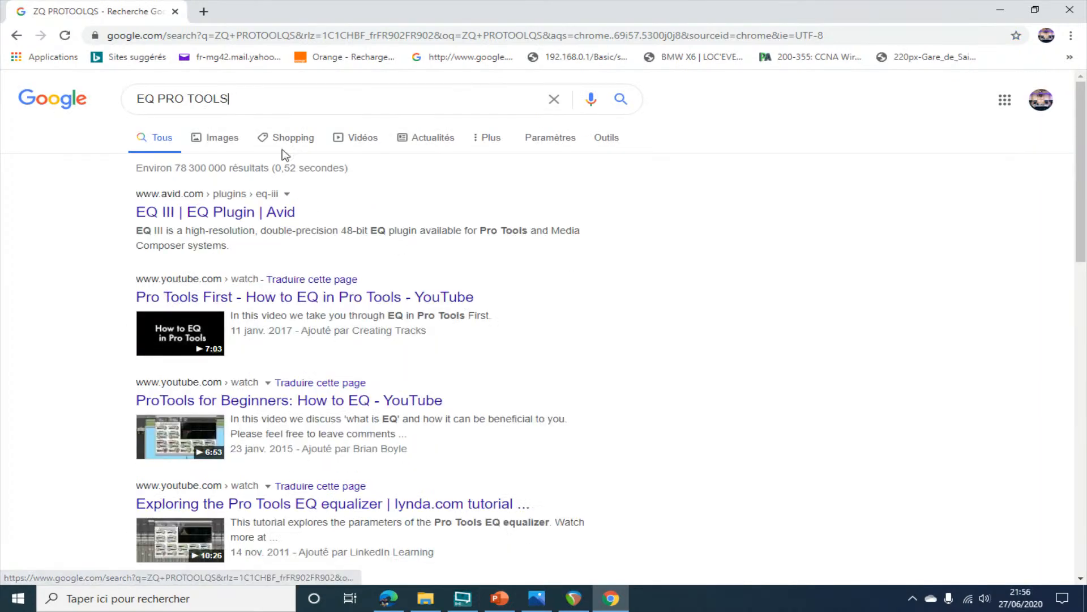
click(226, 138)
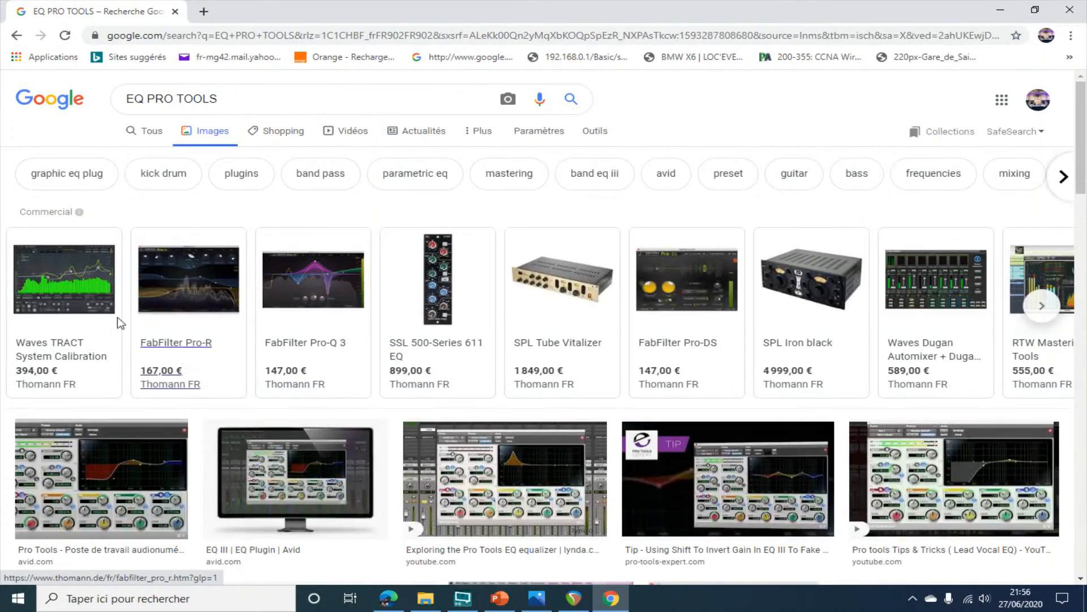
click(65, 286)
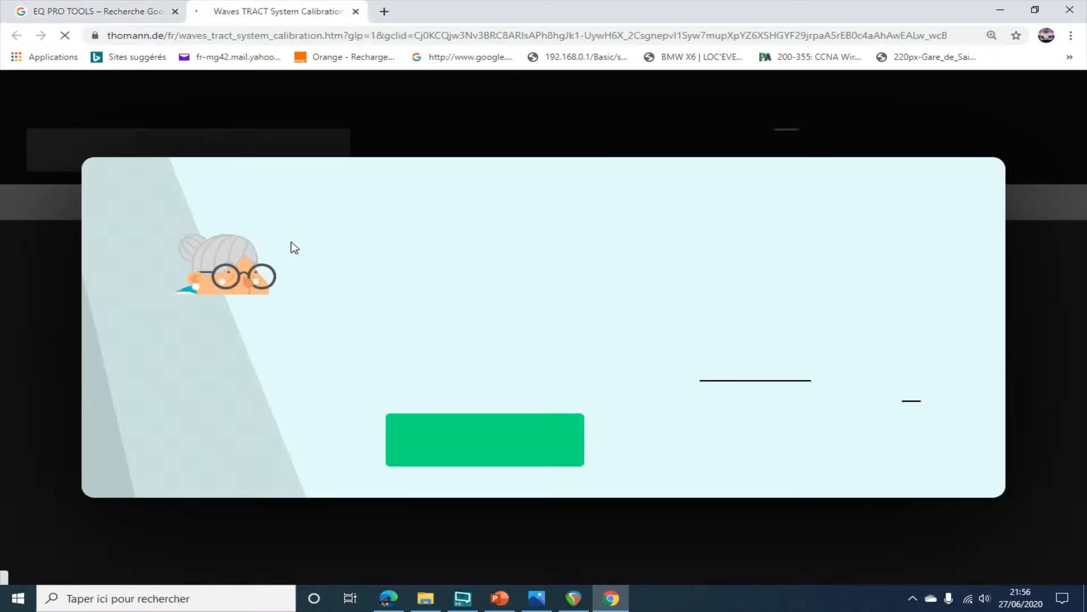
- Dismiss the cookie notice on the Thomann page, look over the Waves TRACT System Calibration product, and close its page
click(510, 451)
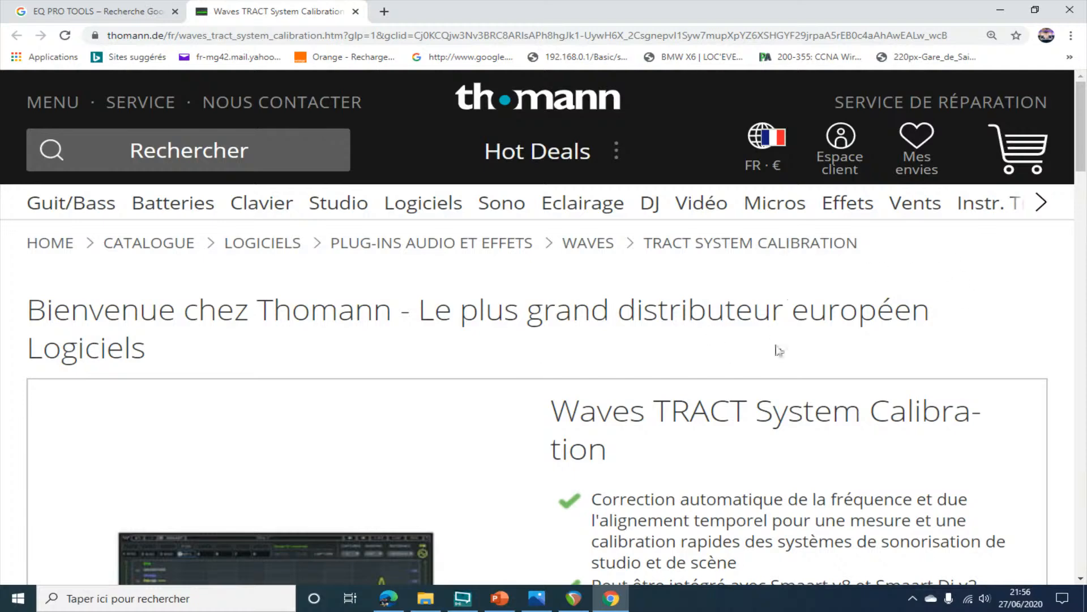
scroll(779, 350, down, 8)
scroll(391, 280, up, 5)
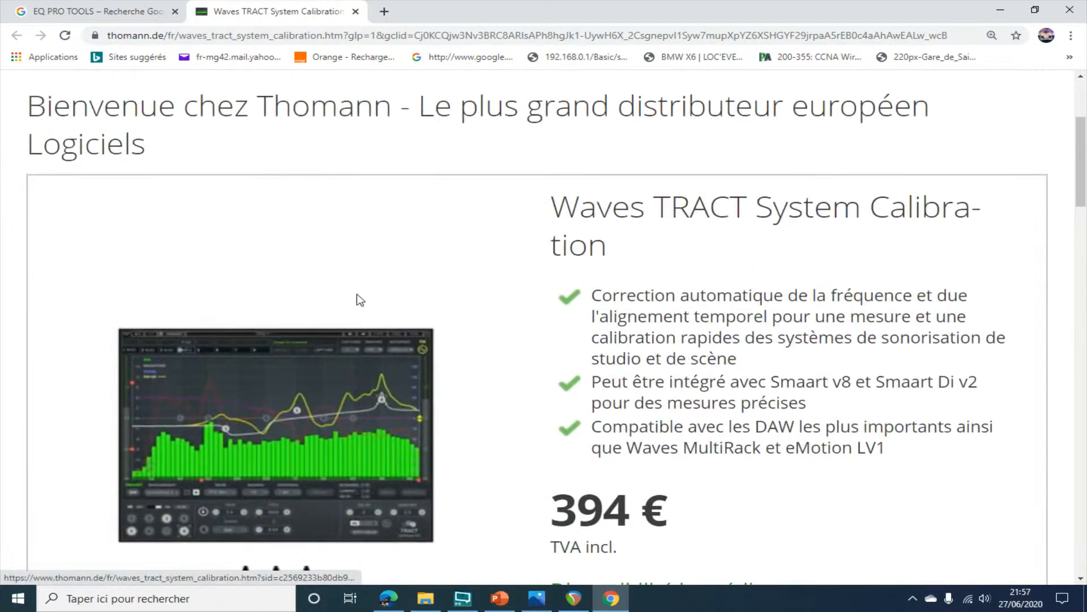
scroll(336, 275, up, 3)
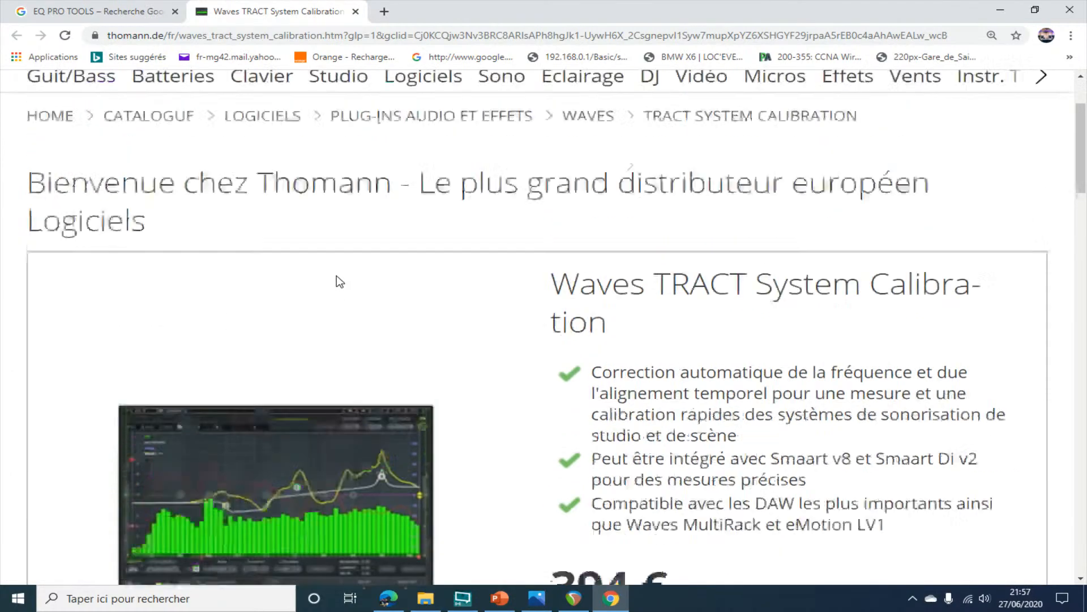
click(355, 12)
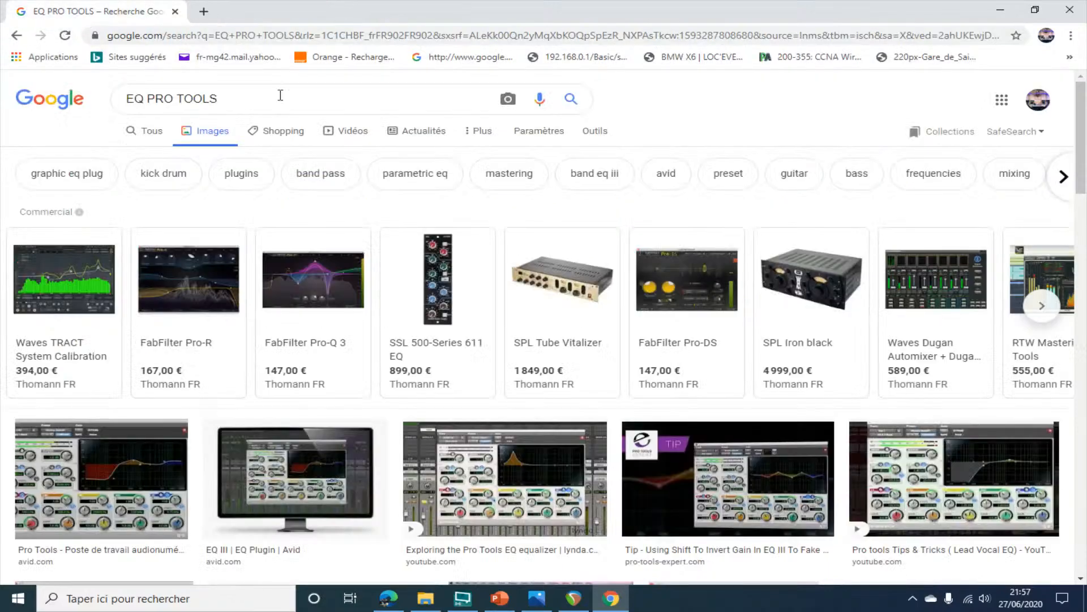
- Open the FabFilter Pro-R product from the image results, enlarge its interface picture to examine the curves, and close the page
click(219, 269)
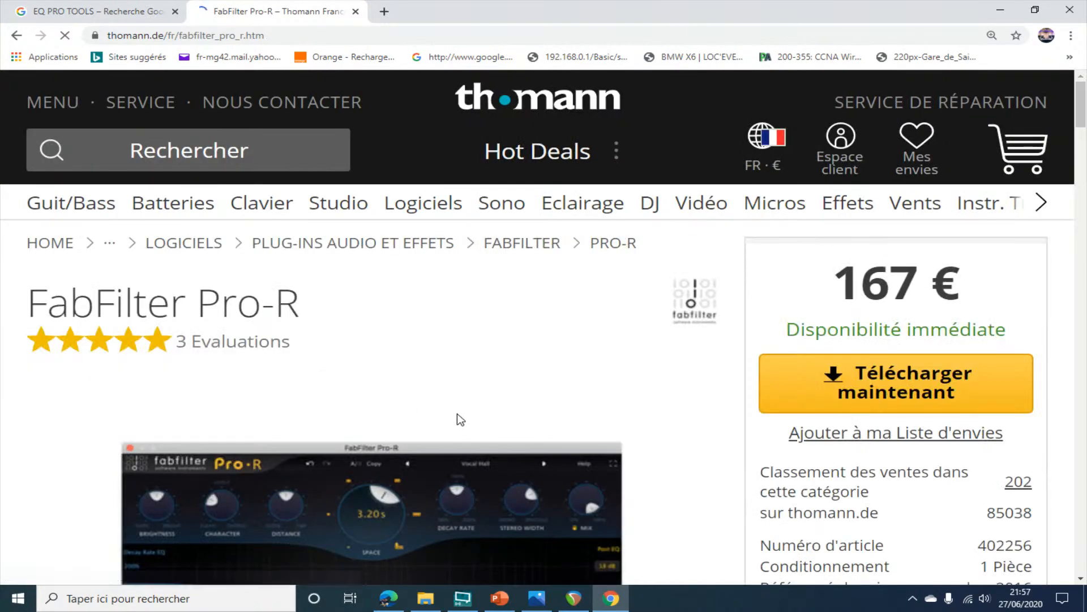
scroll(456, 419, down, 5)
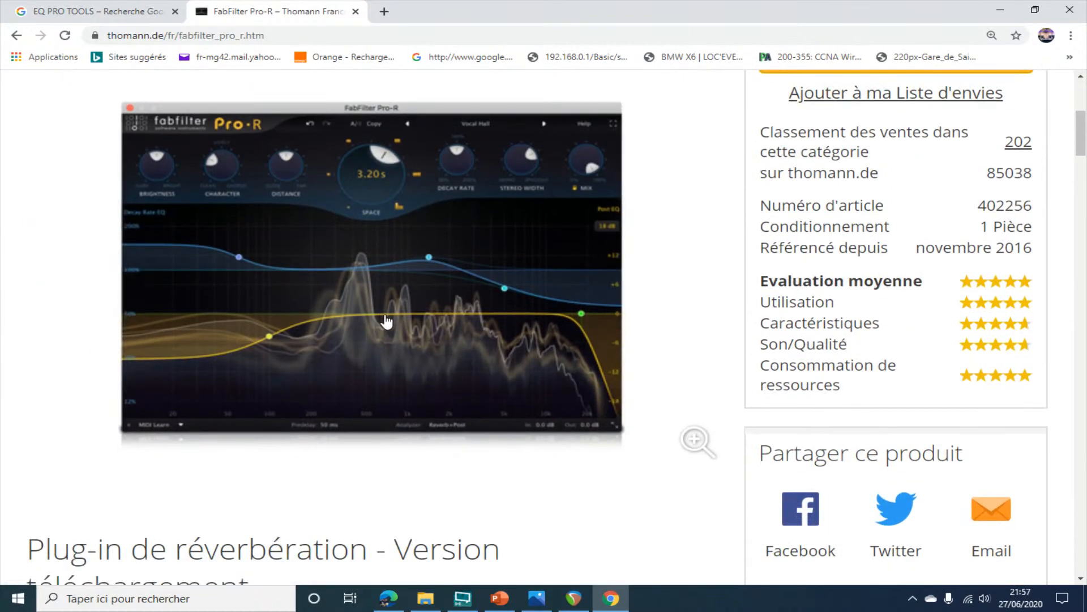
click(440, 267)
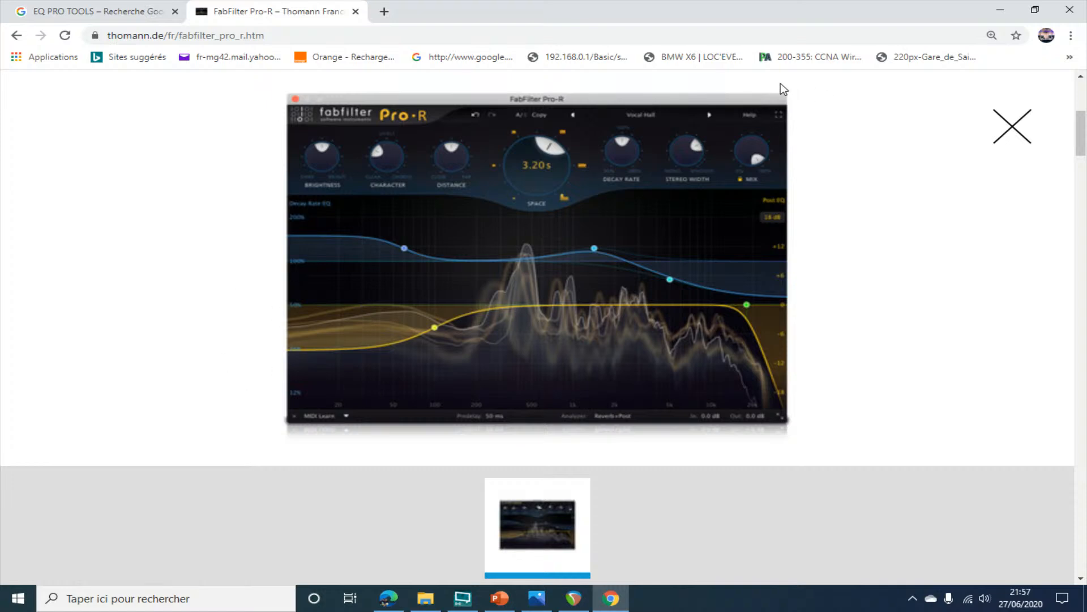
click(355, 12)
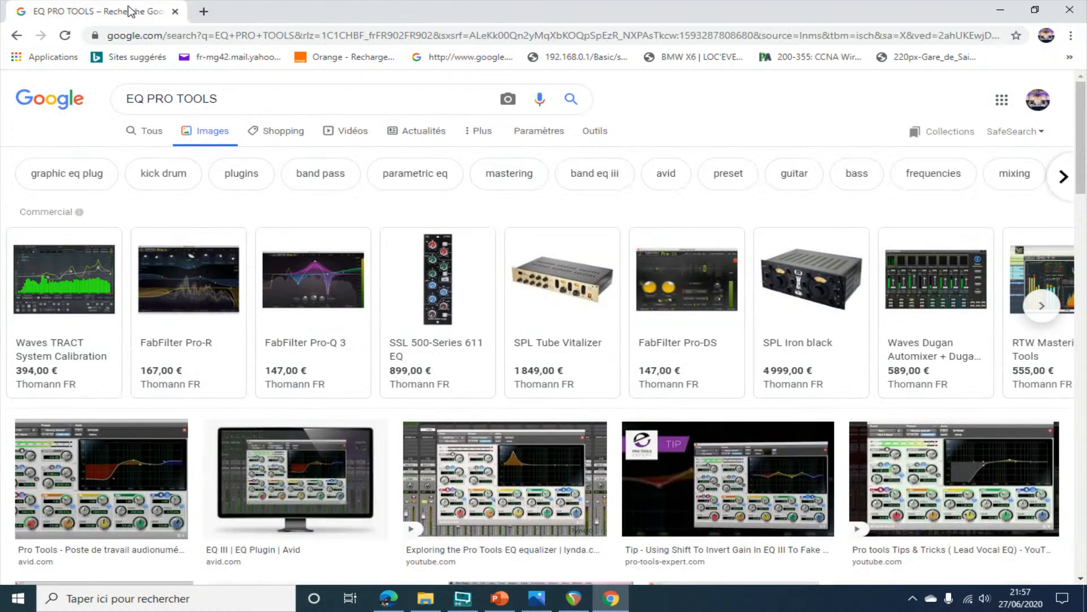
- Open the YouTube video "Pro tools Tips & Tricks ( Lead Vocal EQ)" from the image results and show it full screen
scroll(585, 431, down, 2)
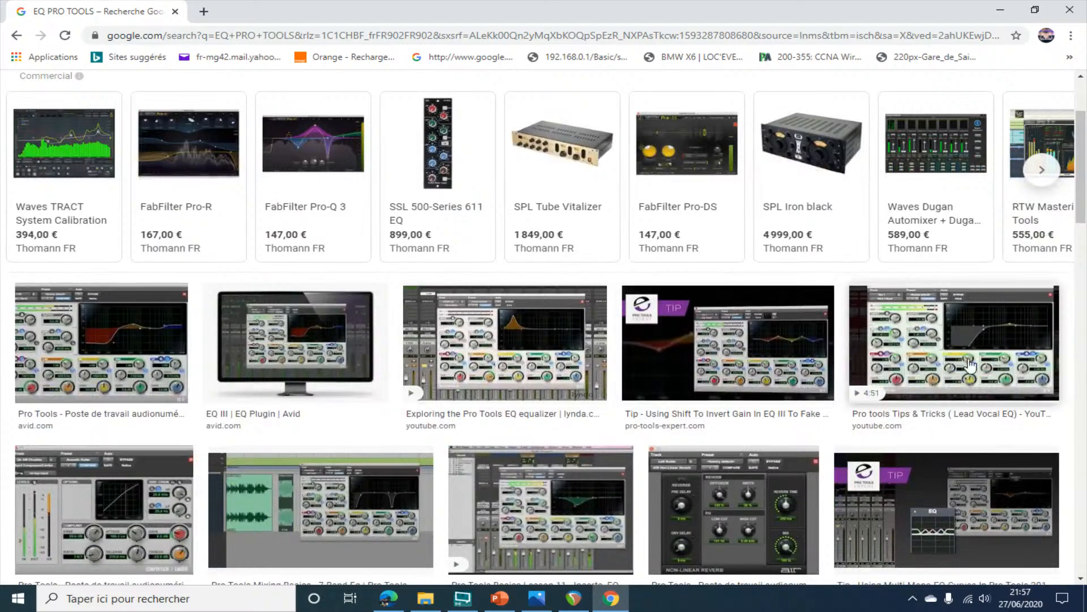
click(949, 348)
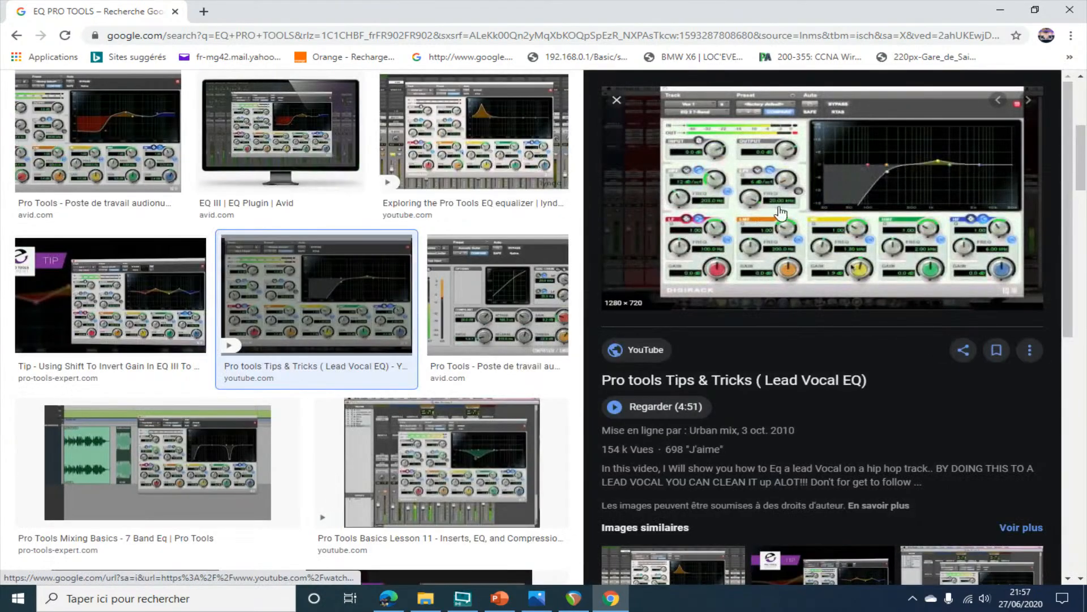
click(779, 212)
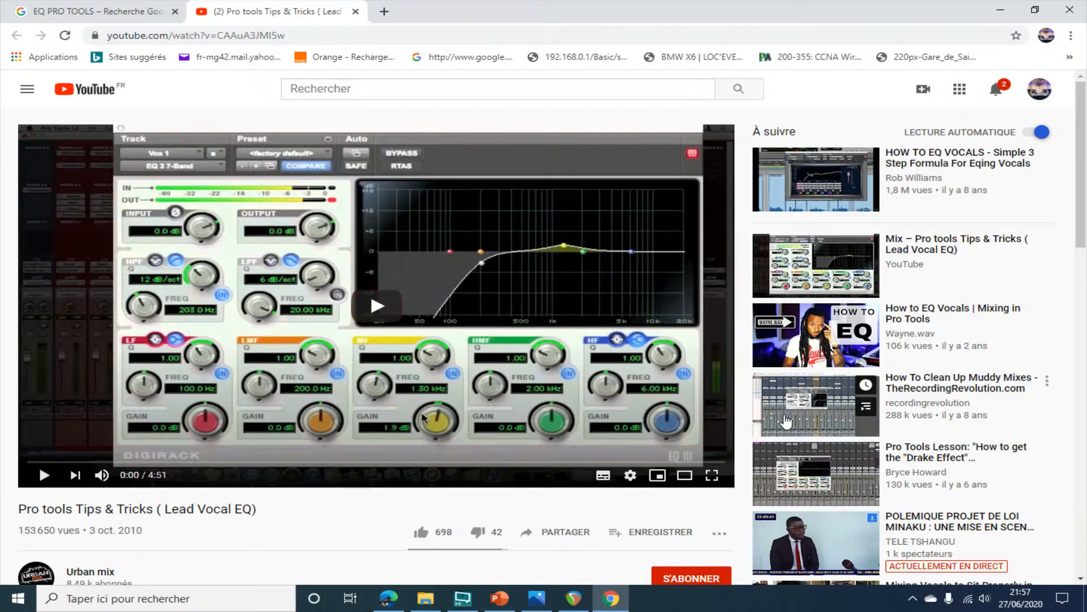
click(712, 475)
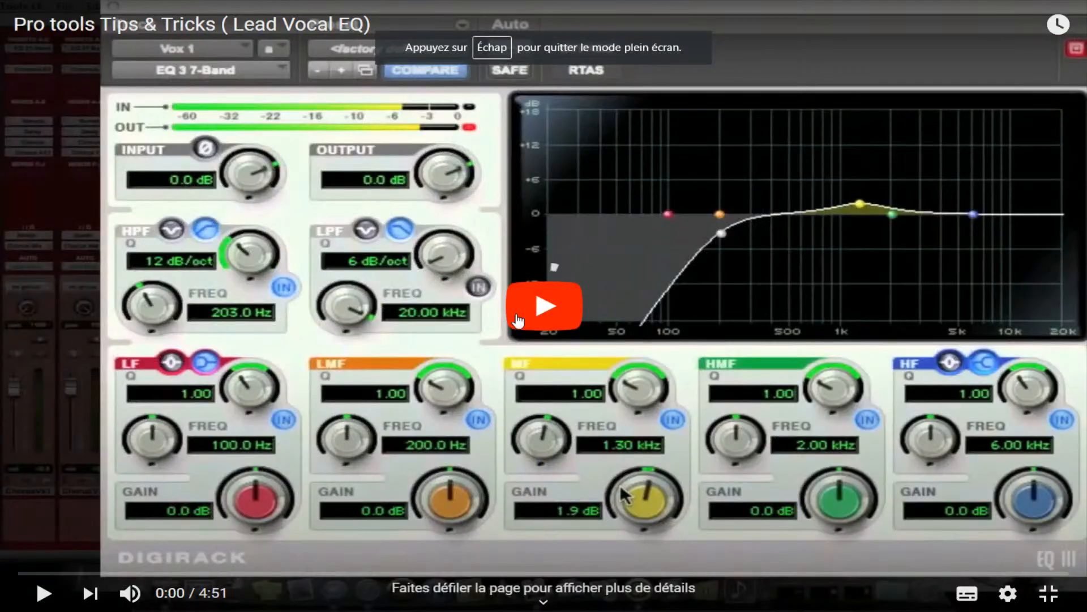
- Play the video's opening briefly, pause it, leave full screen, and close the video page
click(515, 316)
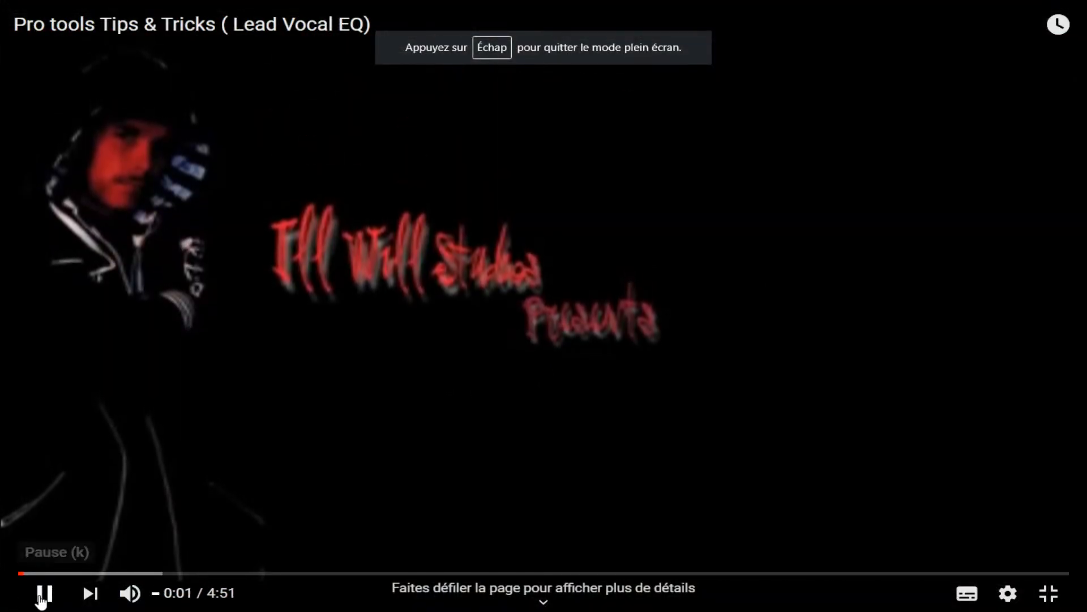
click(43, 592)
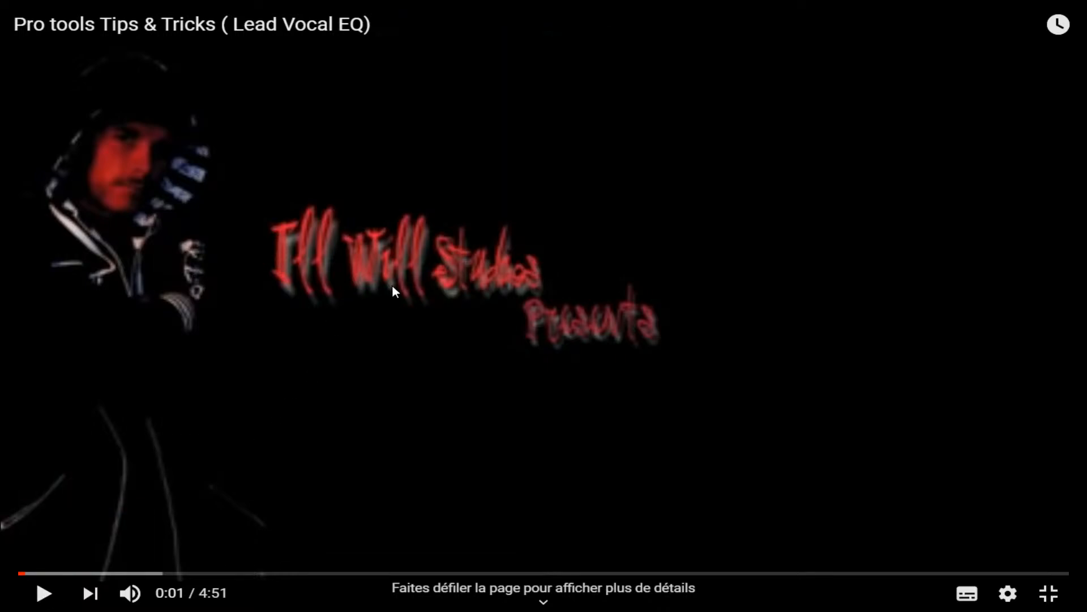
click(1049, 593)
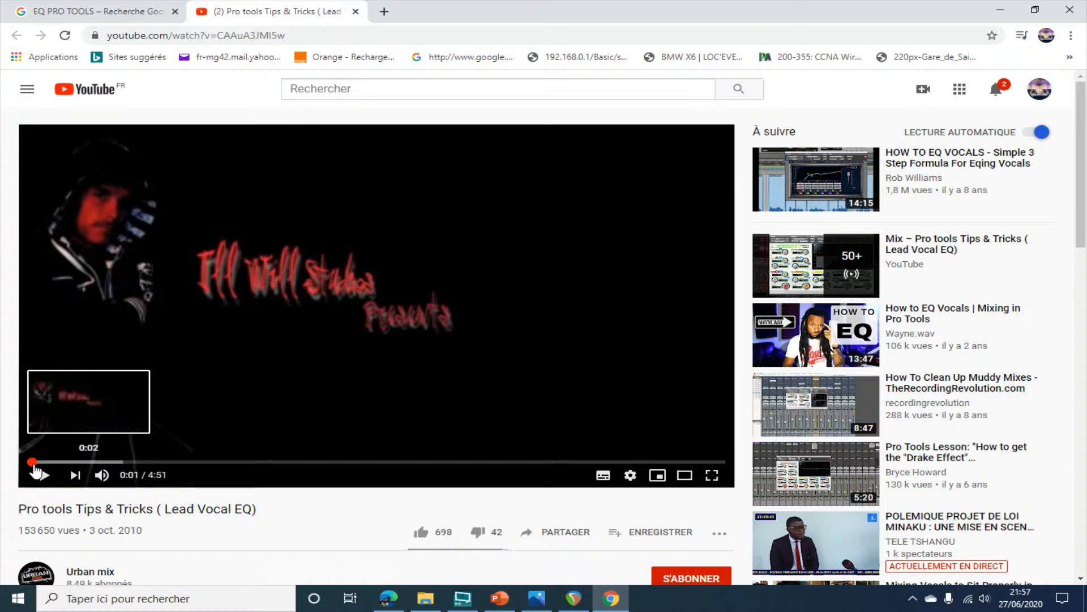
click(34, 462)
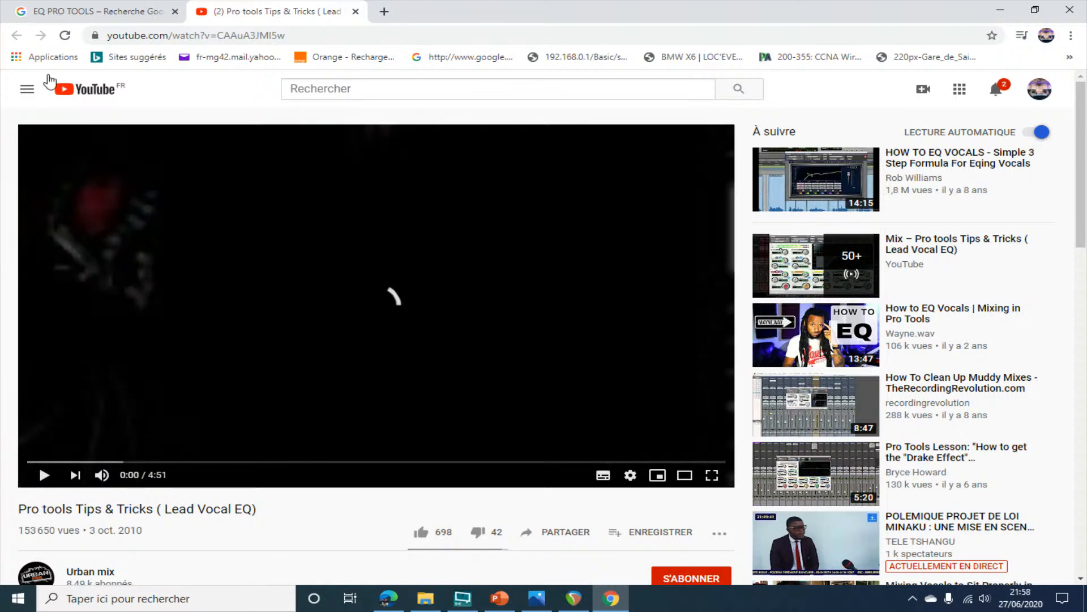
click(355, 11)
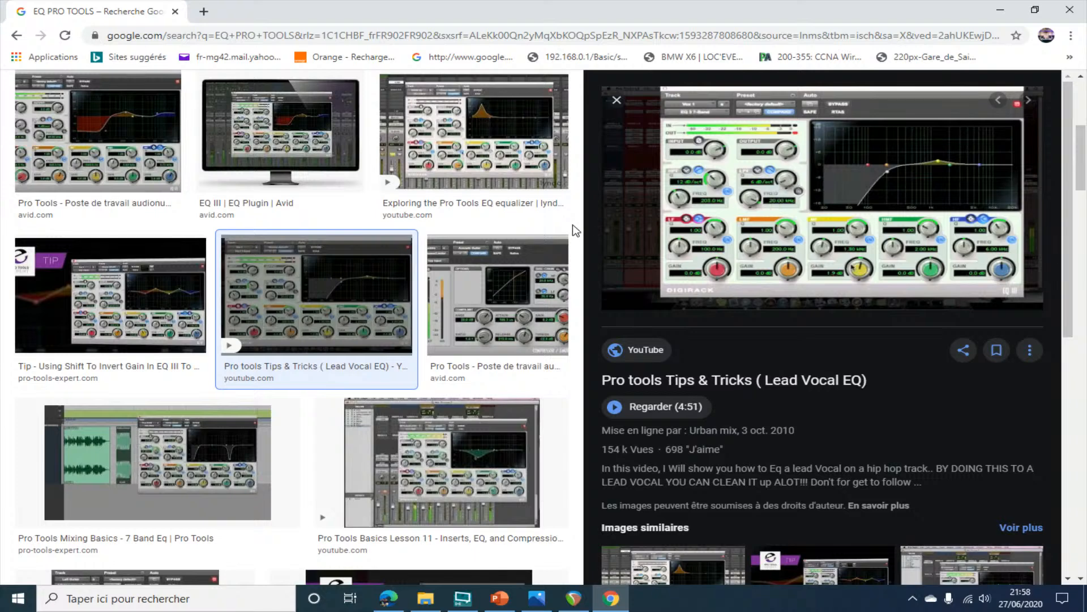
- Preview the Avid compressor image, open the Pro Tools Expert tip on inverting gain in EQ III, look over the article, and close it
click(538, 307)
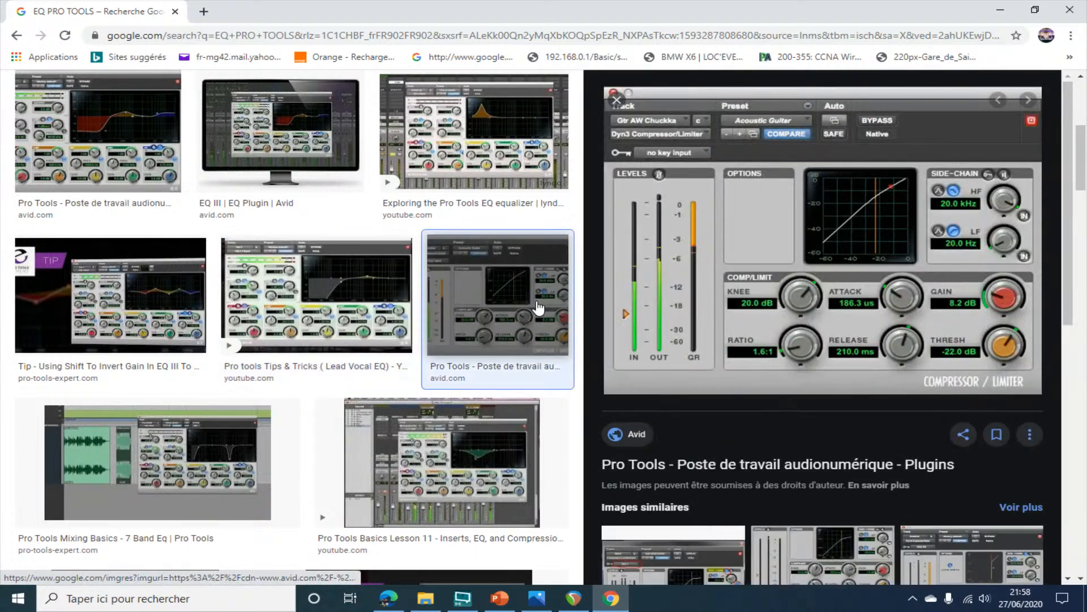
click(115, 290)
click(966, 223)
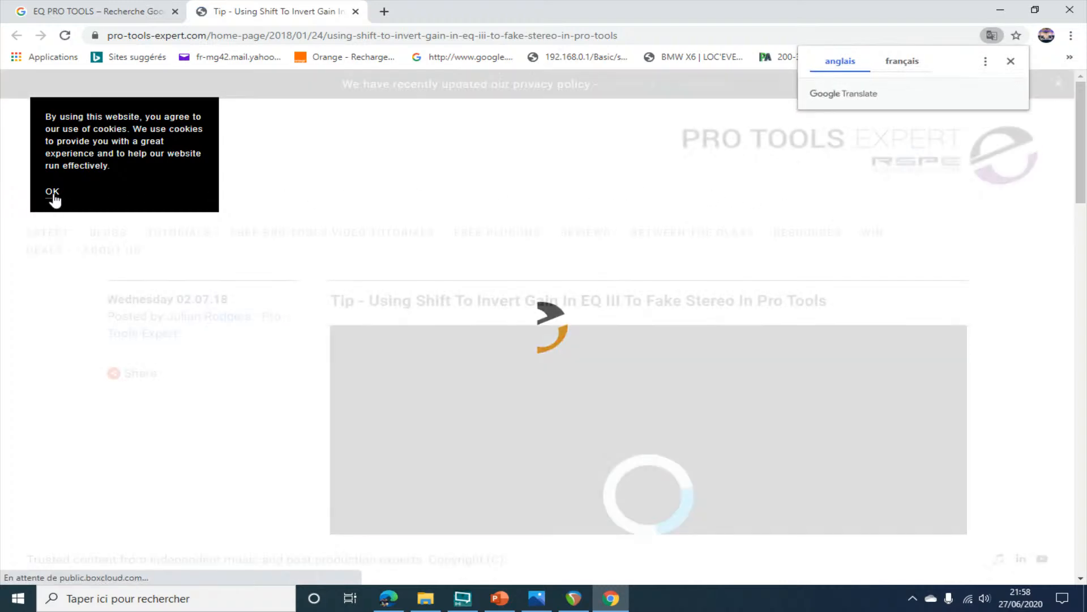
click(53, 192)
scroll(680, 391, down, 5)
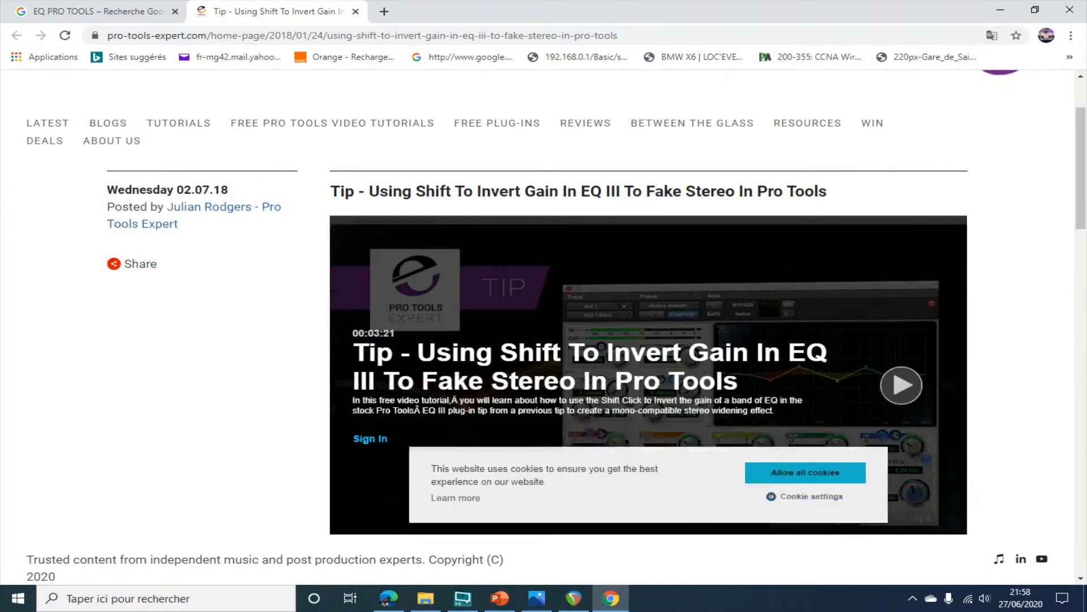
scroll(307, 218, up, 5)
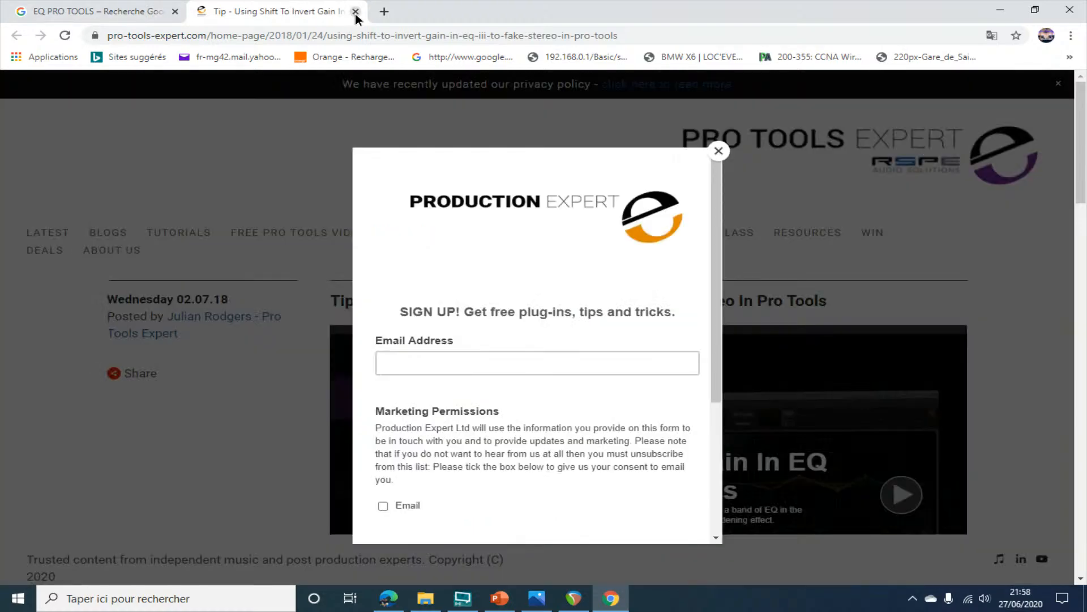
click(355, 11)
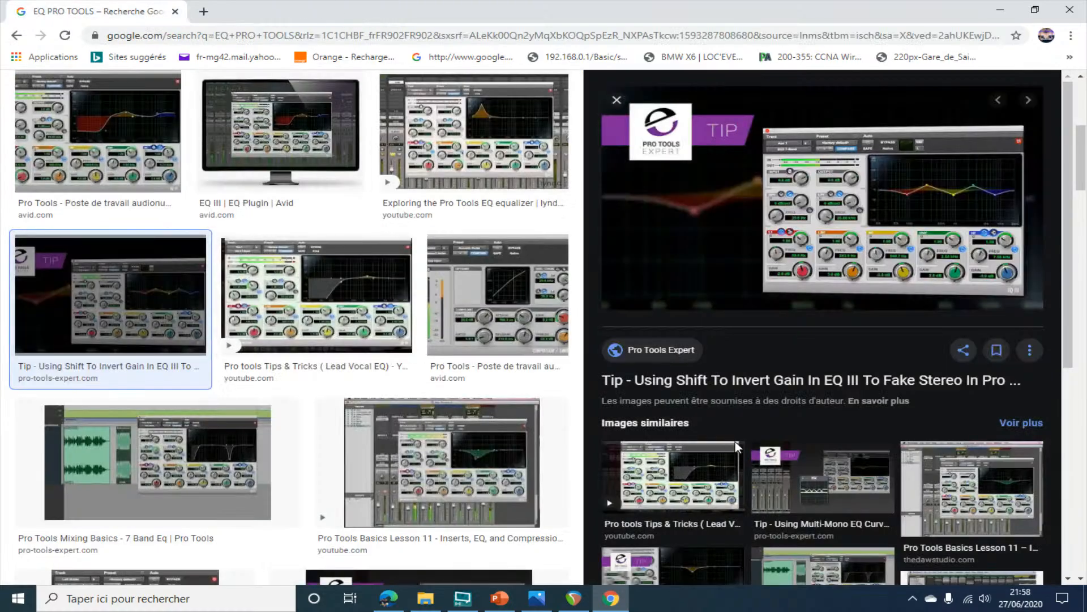
- Magnify the image results to 250% to examine the EQ III picture from Pro Tools Expert, and reduce the zoom to 80%
scroll(565, 452, down, 5)
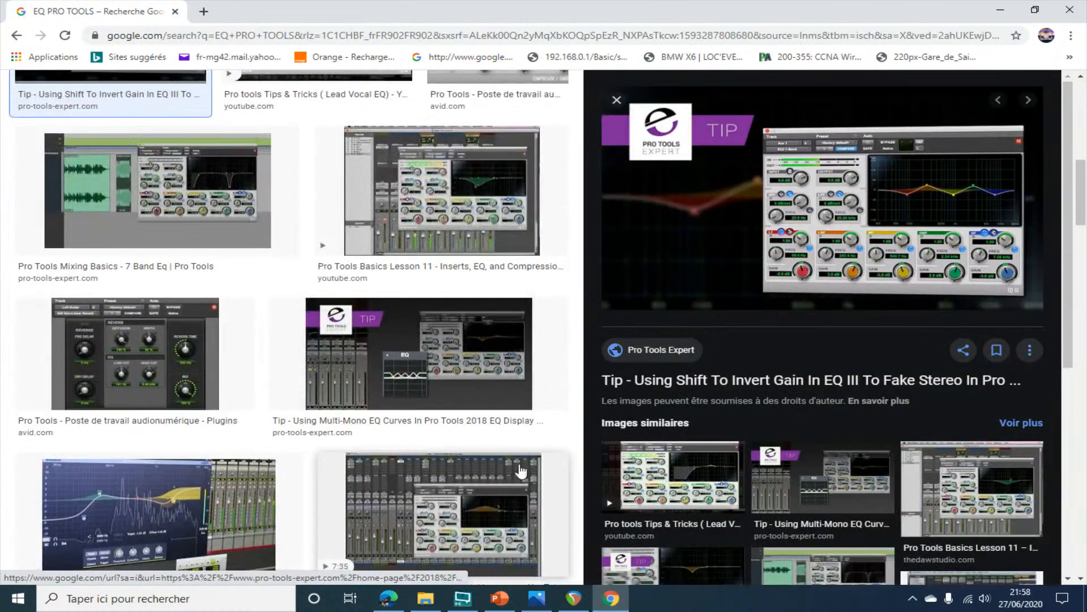
scroll(521, 397, up, 5)
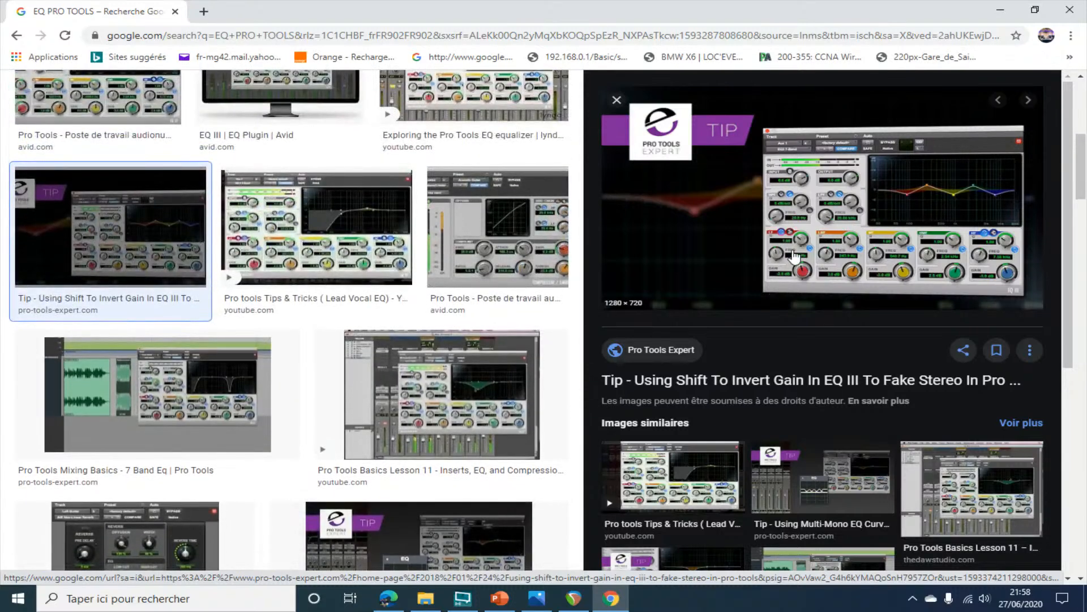
scroll(663, 305, up, 3)
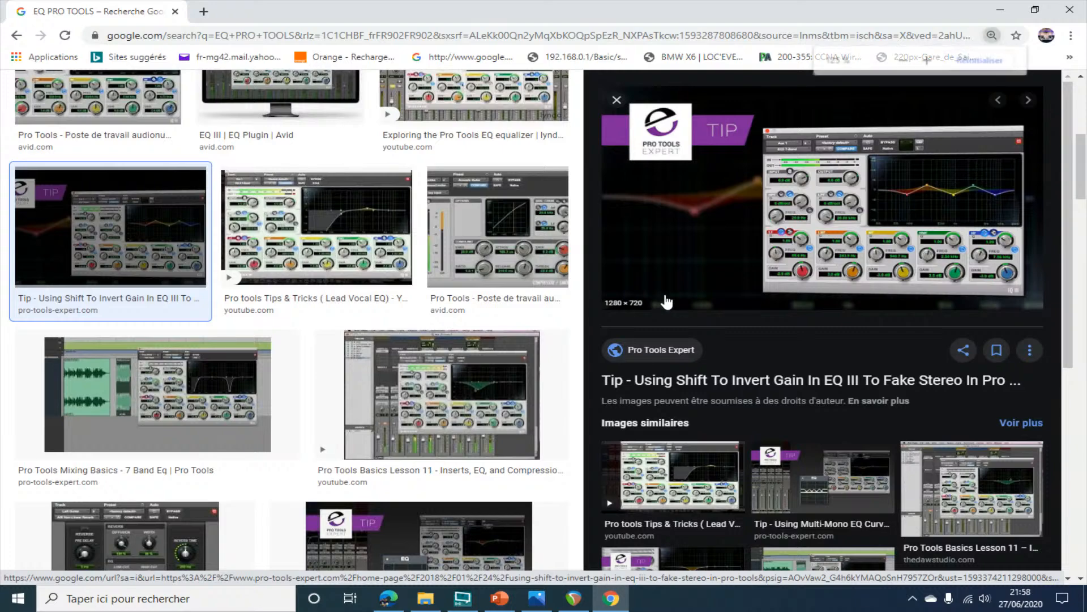
scroll(844, 273, down, 3)
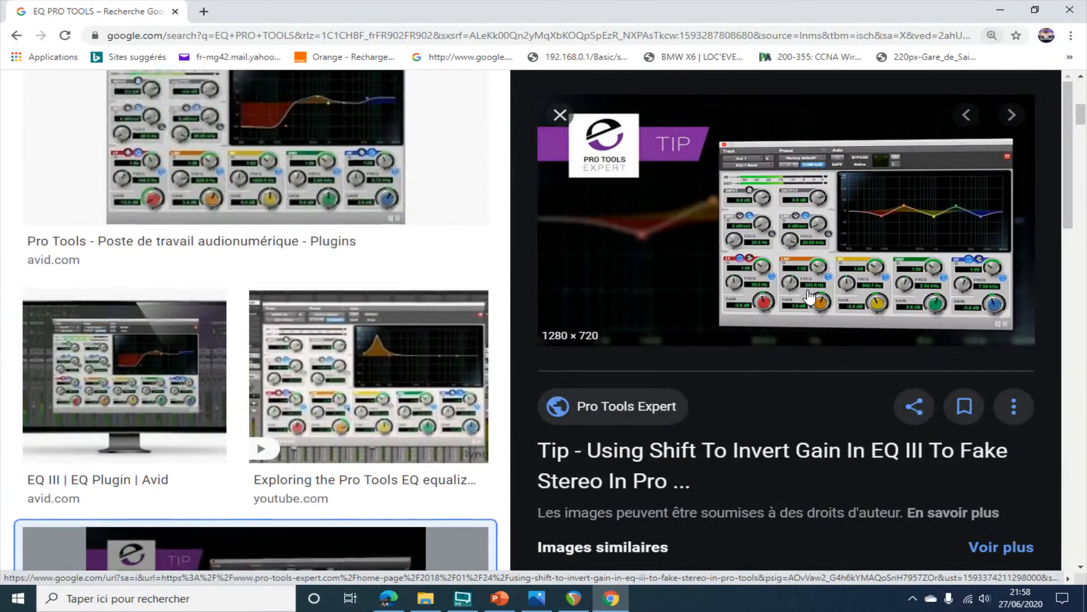
scroll(810, 296, up, 6)
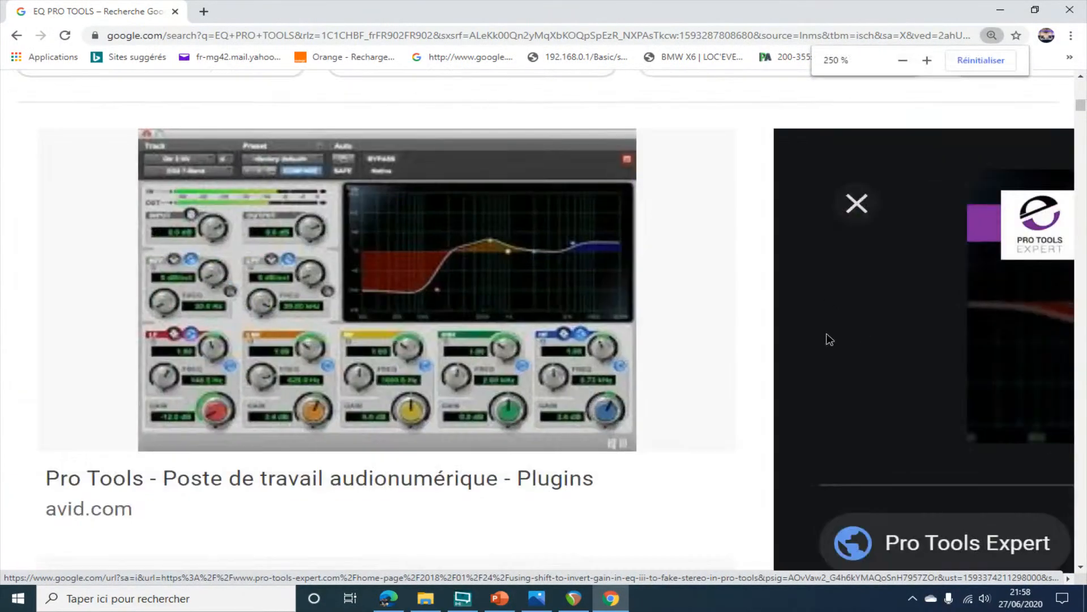
drag(429, 578, 835, 580)
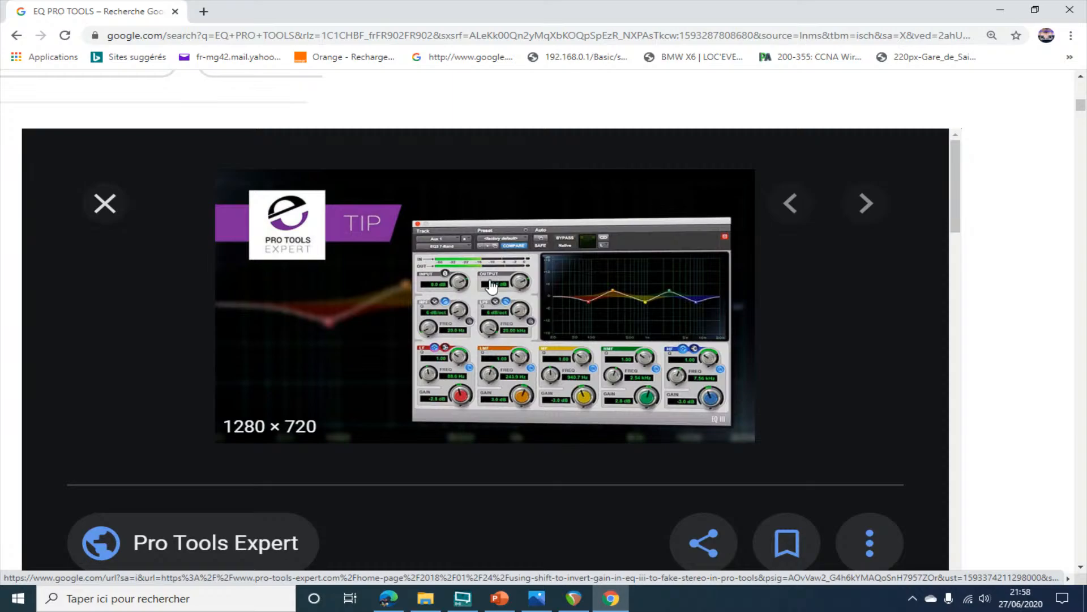
key(ctrl+minus)
key(ctrl+minus)
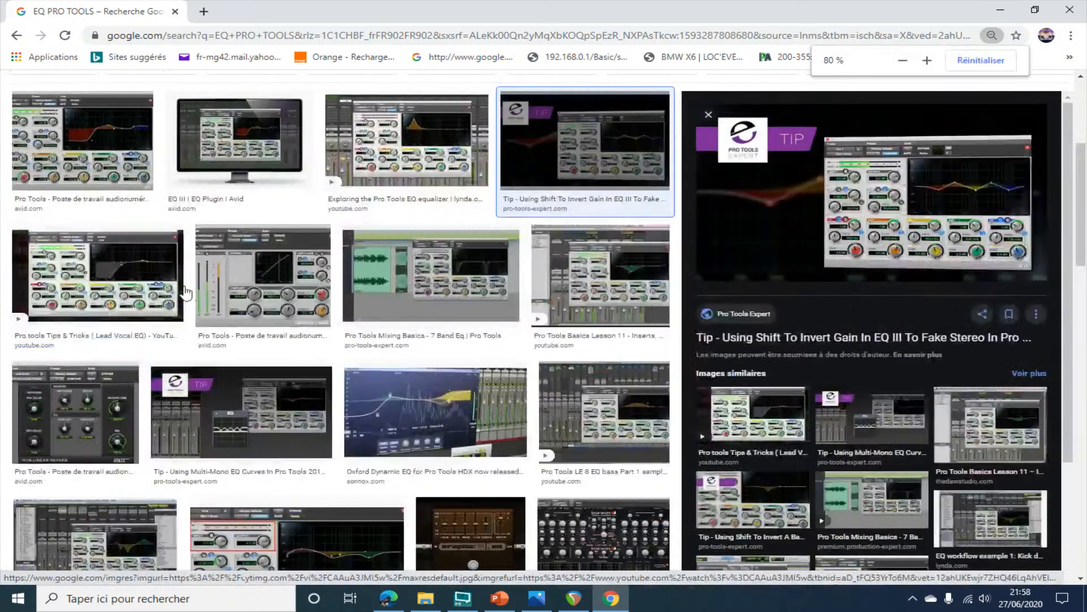
- Browse the EQ image results and reopen the "Pro tools Tips & Tricks ( Lead Vocal EQ)" video page to examine its EQ interface
scroll(186, 293, up, 5)
scroll(188, 295, down, 6)
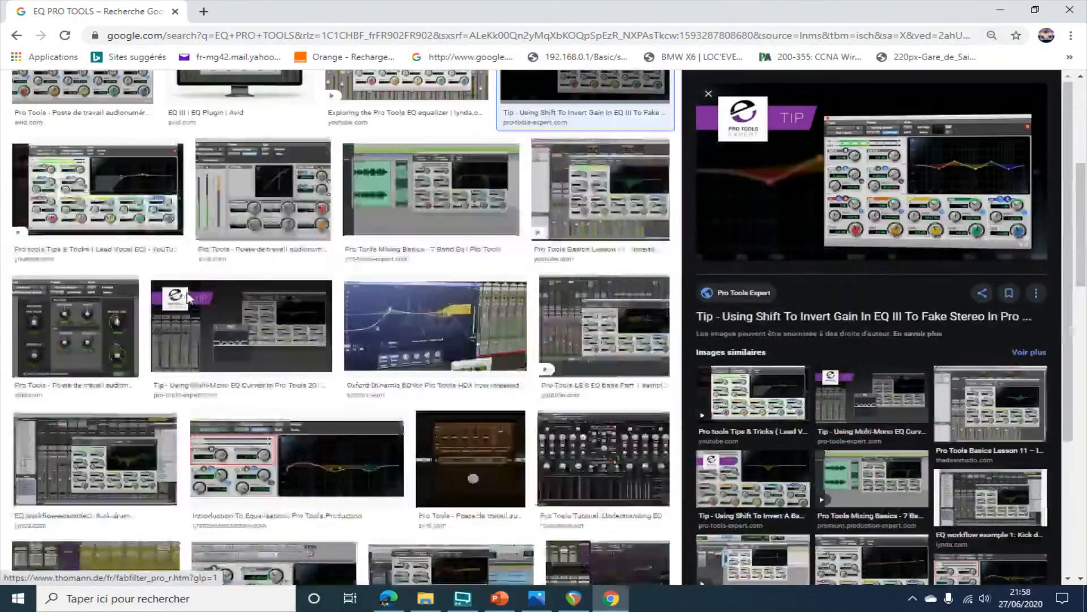
scroll(189, 299, down, 1)
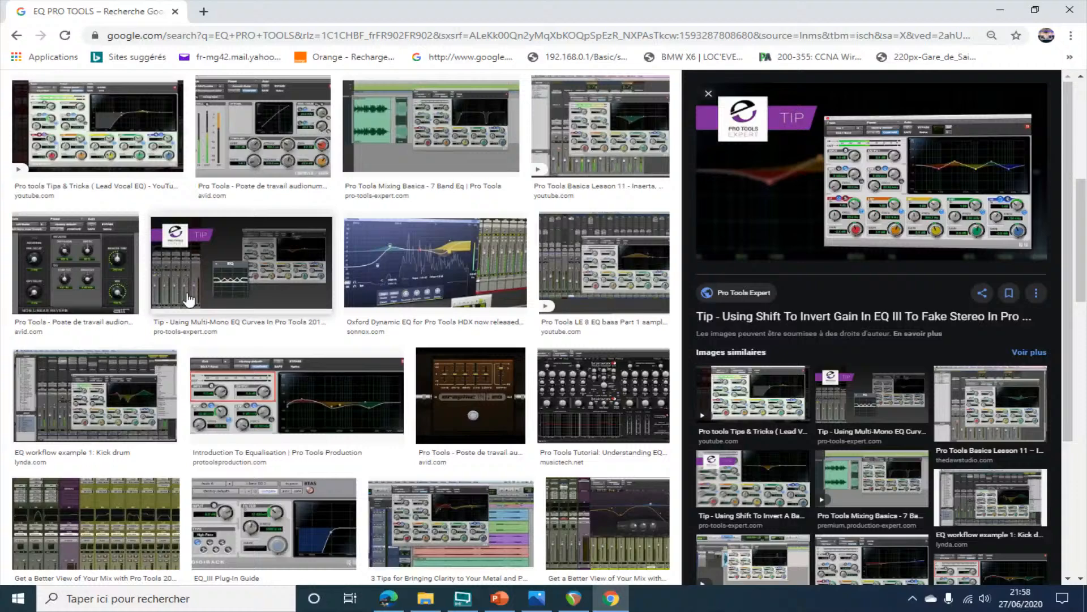
click(82, 136)
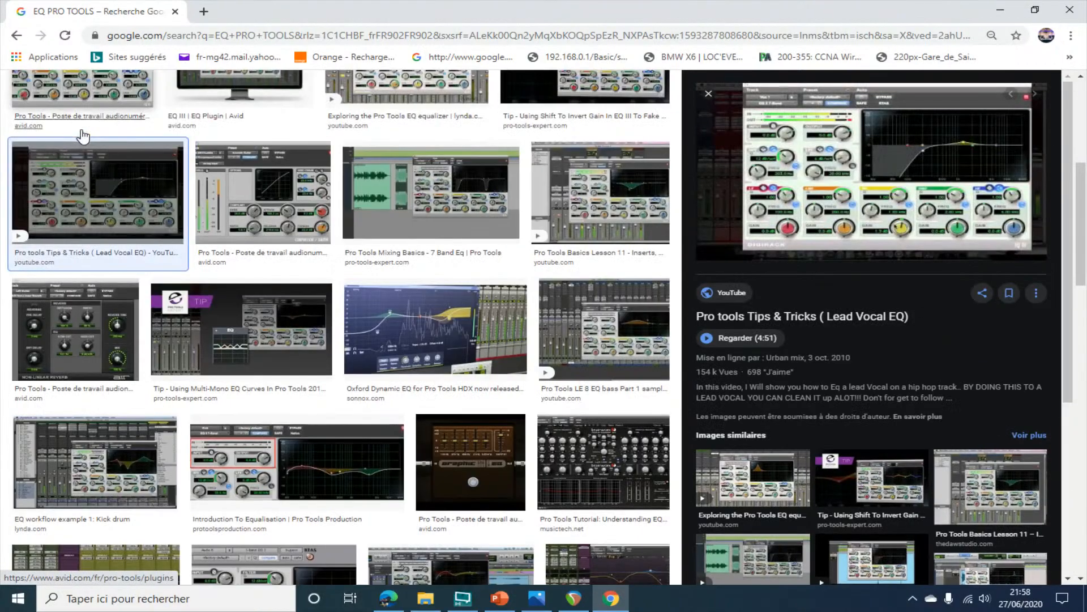
click(897, 204)
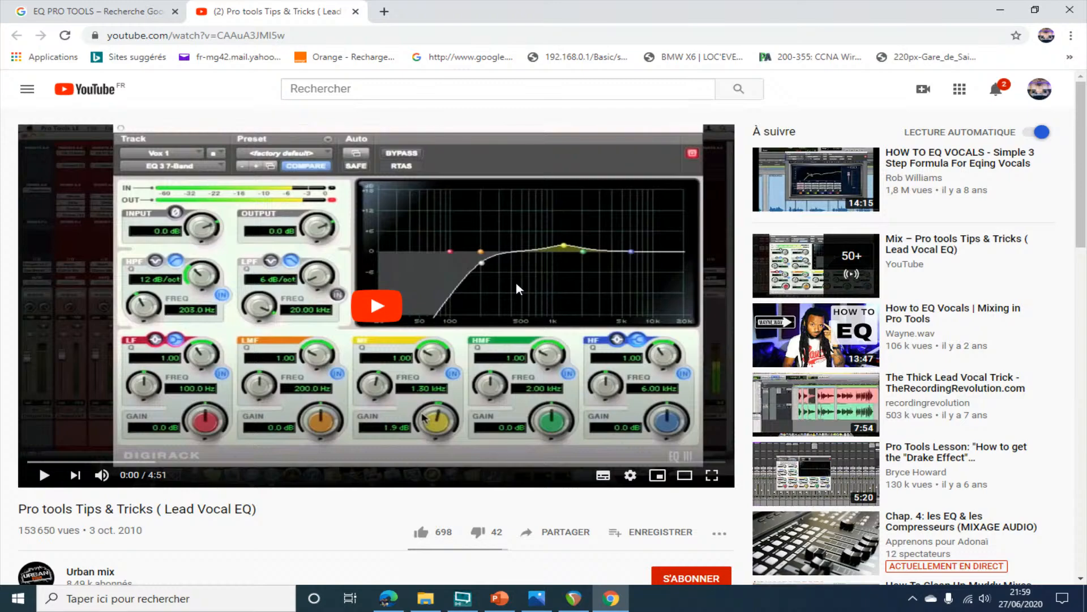
- Switch back to REAPER and place the edit cursor at 1.4.00
click(573, 597)
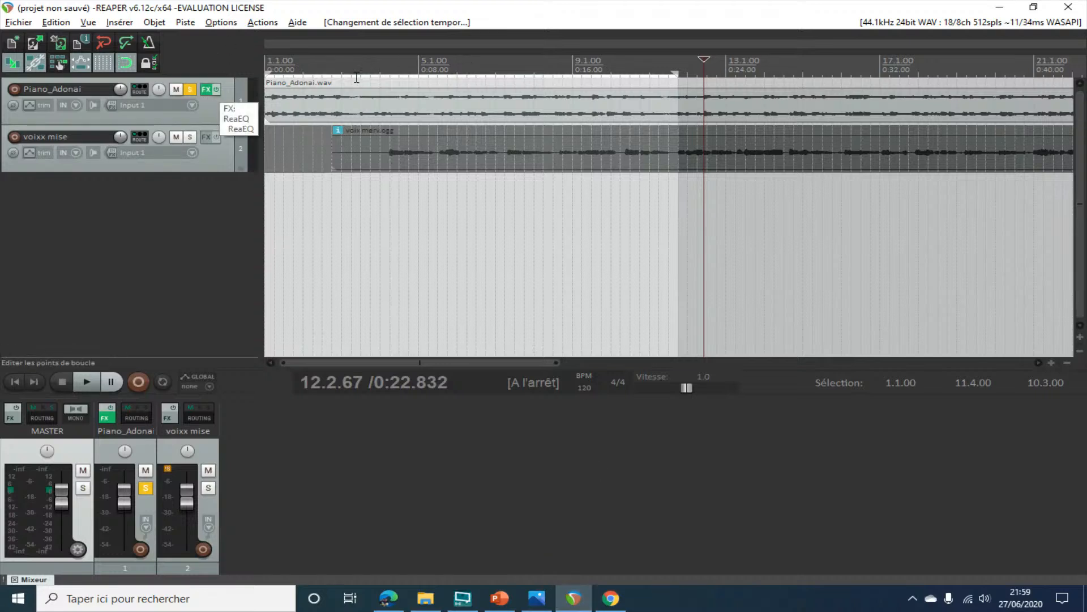
click(304, 74)
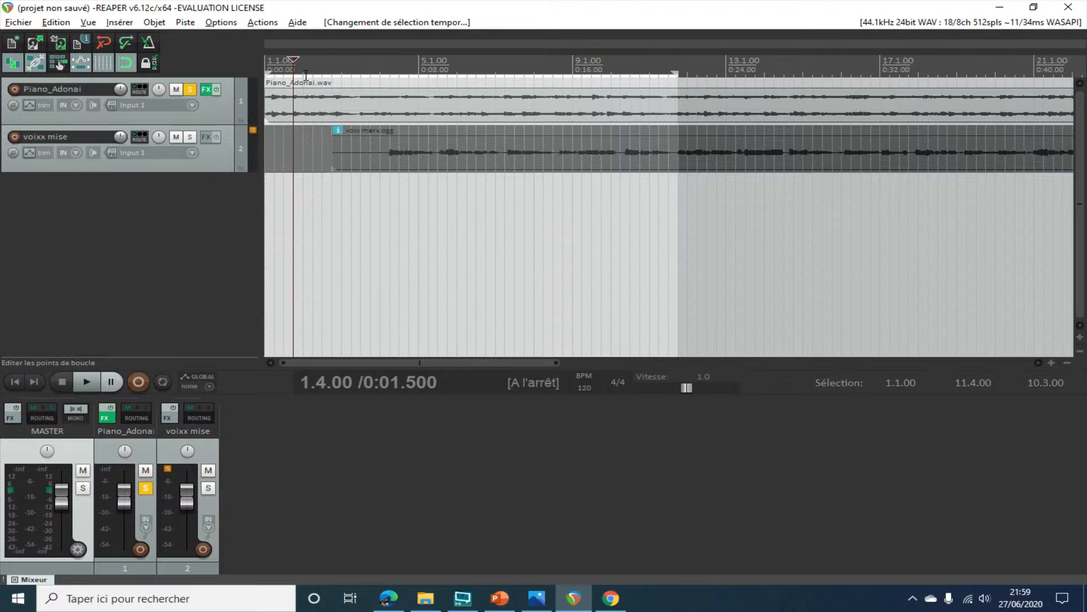
- Play the song, open the Piano_Adonai track's effects, add four bands to the first ReaEQ, and stop playback
key(space)
click(208, 90)
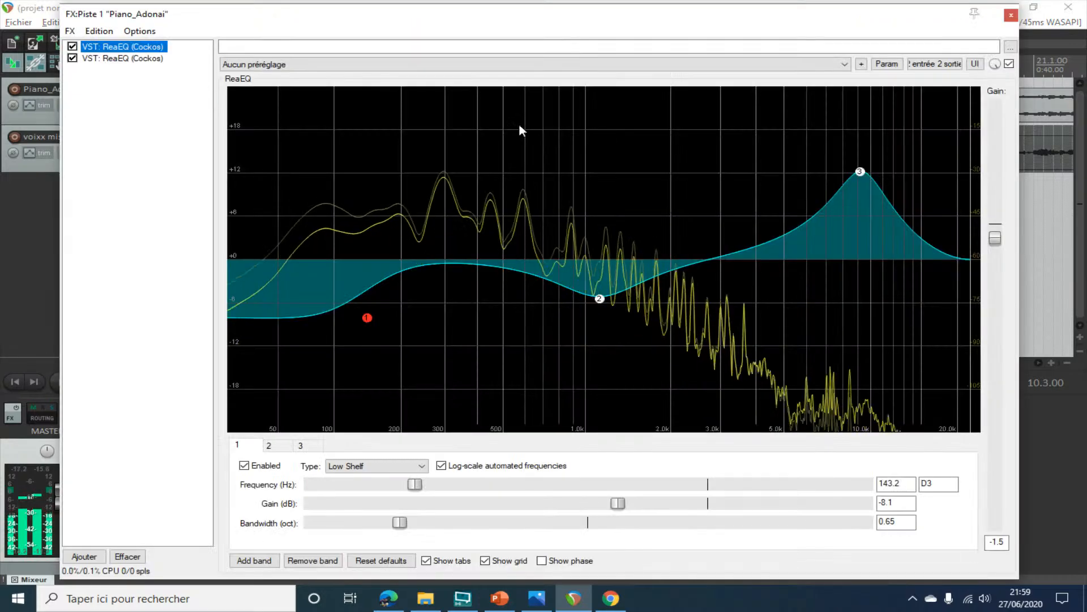
click(255, 561)
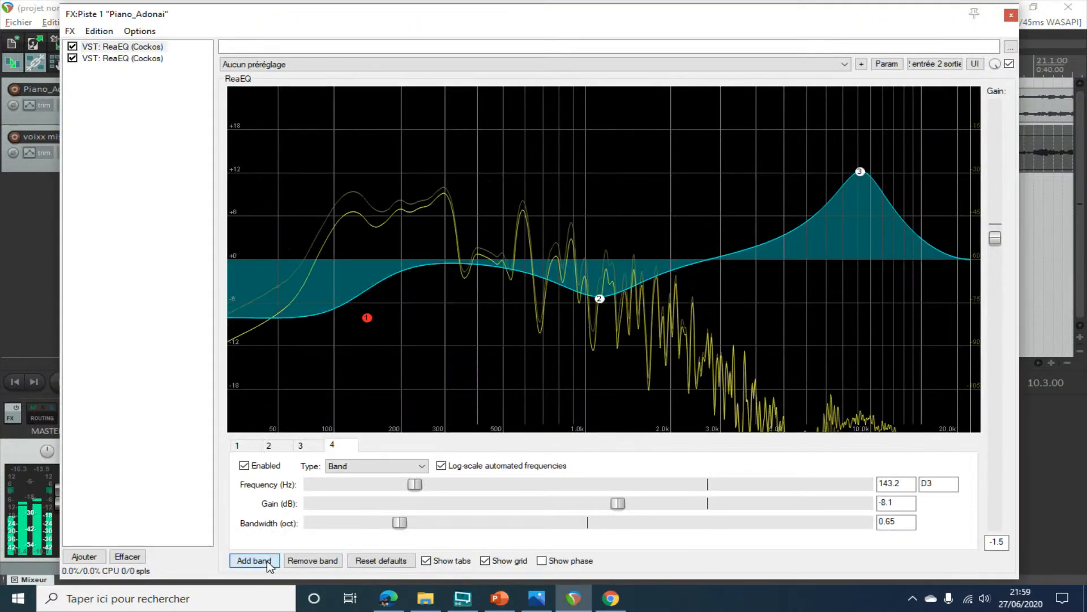
click(255, 561)
click(255, 560)
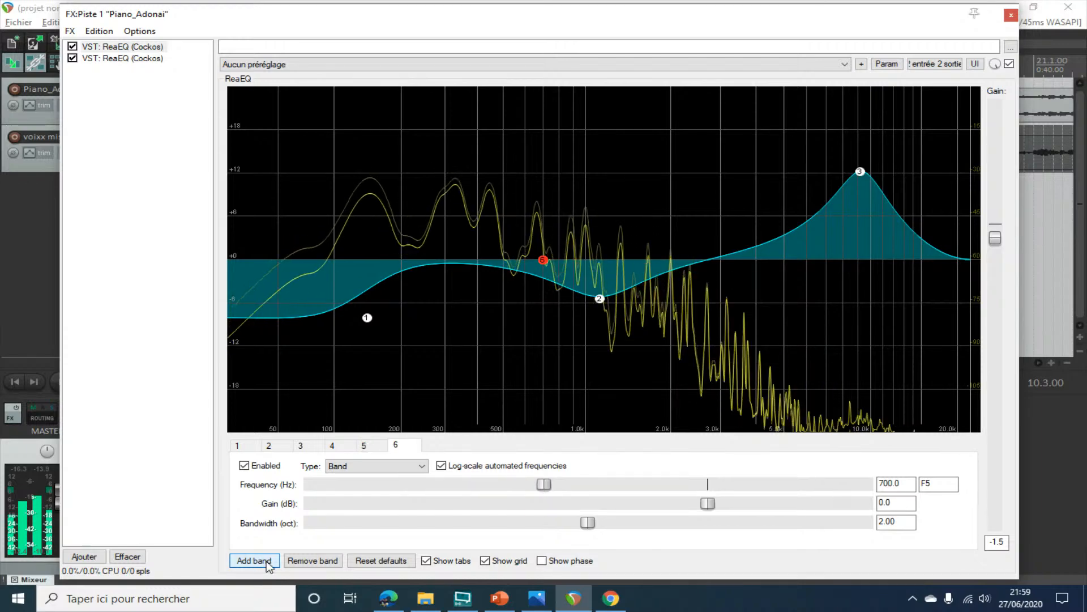
click(266, 561)
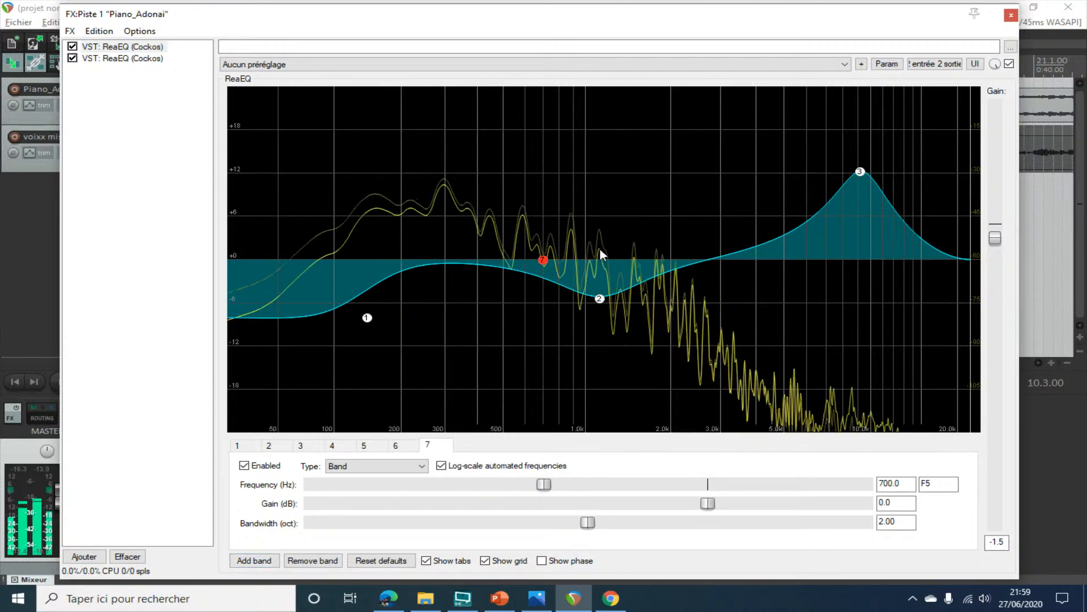
key(space)
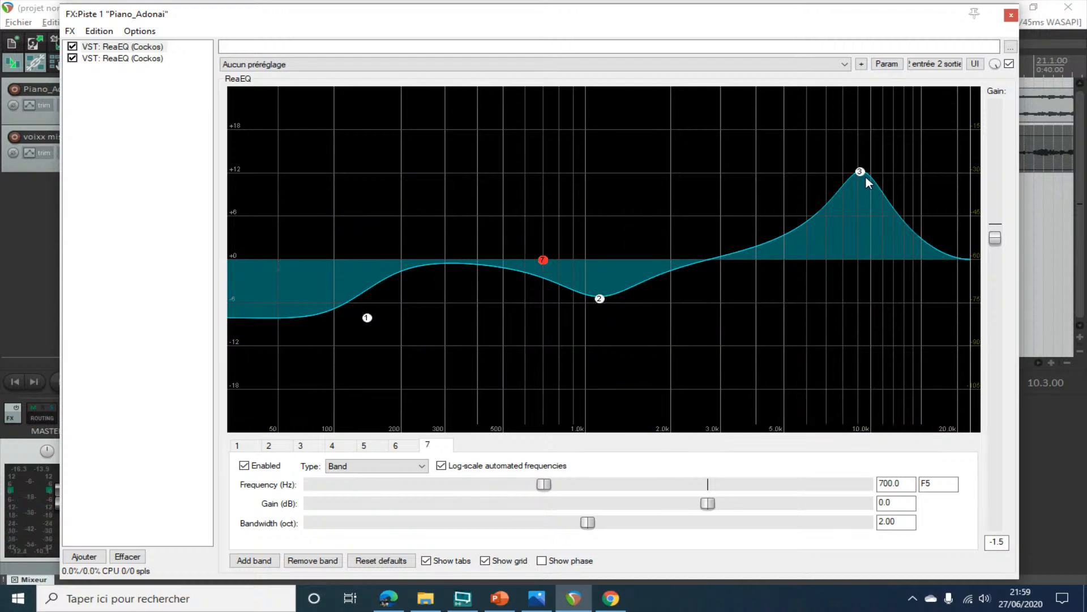
- Spread bands 2 to 7 across the spectrum, with band 4 at about 1593 Hz, band 6 at 6710 Hz and band 7 at 15892 Hz
drag(865, 178, 666, 269)
drag(598, 300, 418, 252)
drag(543, 260, 929, 260)
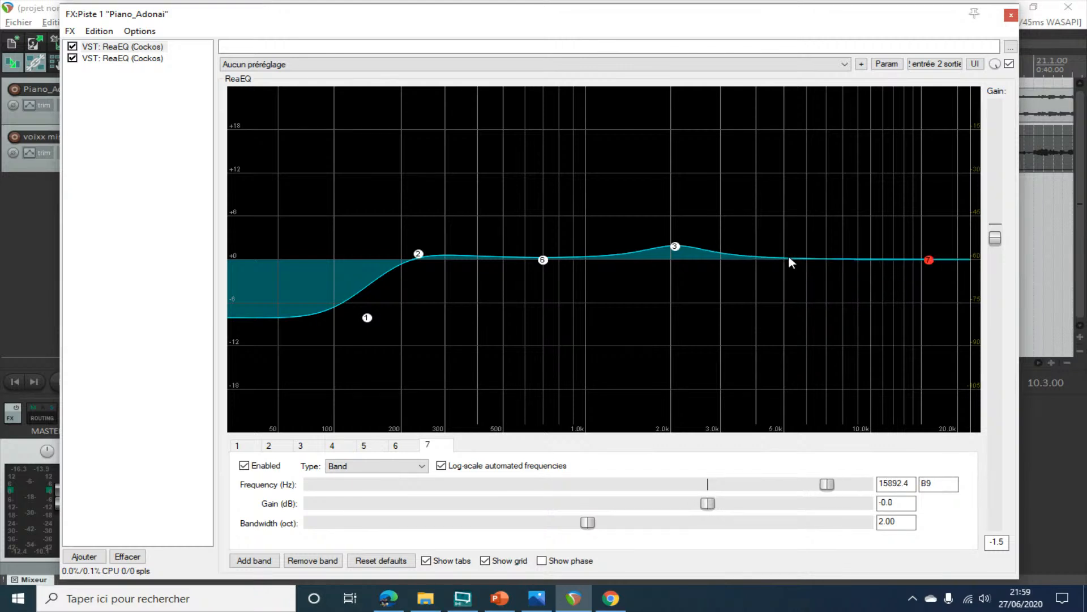
drag(543, 260, 821, 260)
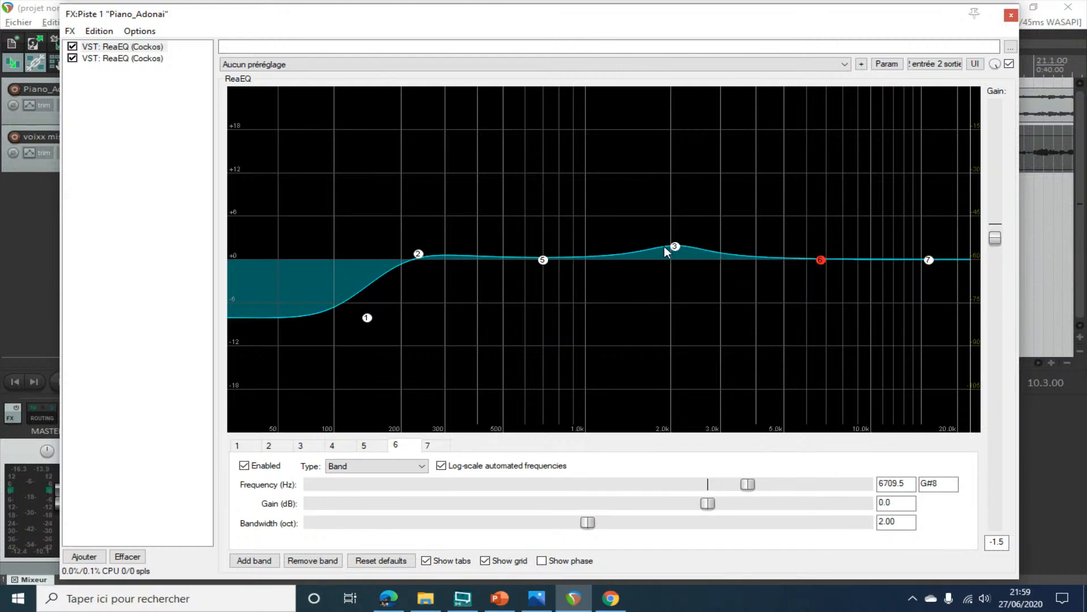
drag(674, 247, 669, 258)
drag(543, 260, 643, 260)
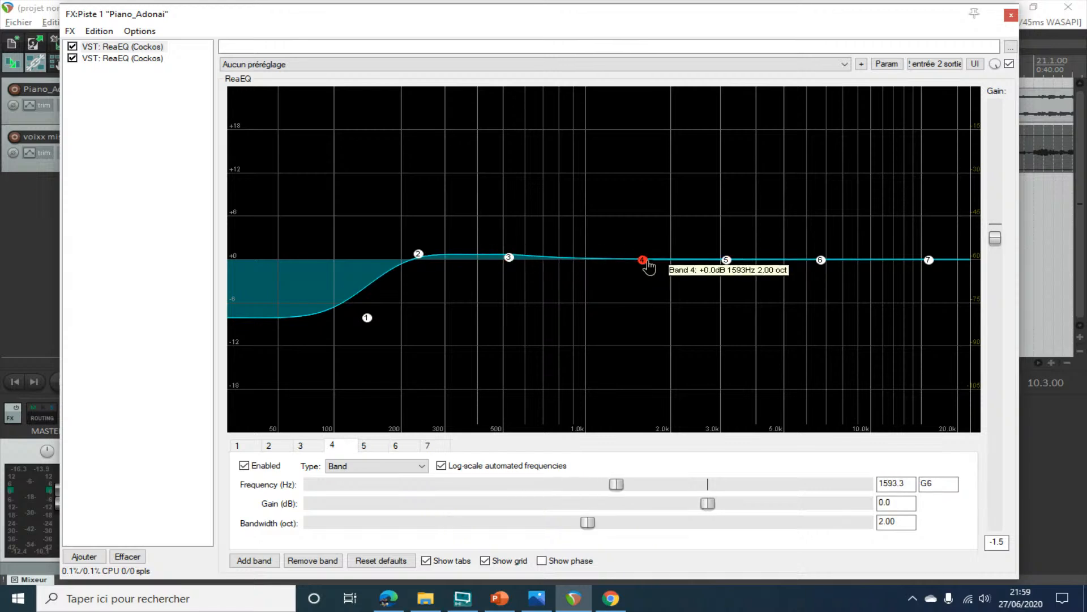
- Flatten all seven bands to about 0 dB, placing band 1 at 84.5 Hz, band 3 at 578.9 Hz and band 6 at 7084.4 Hz
drag(418, 254, 418, 258)
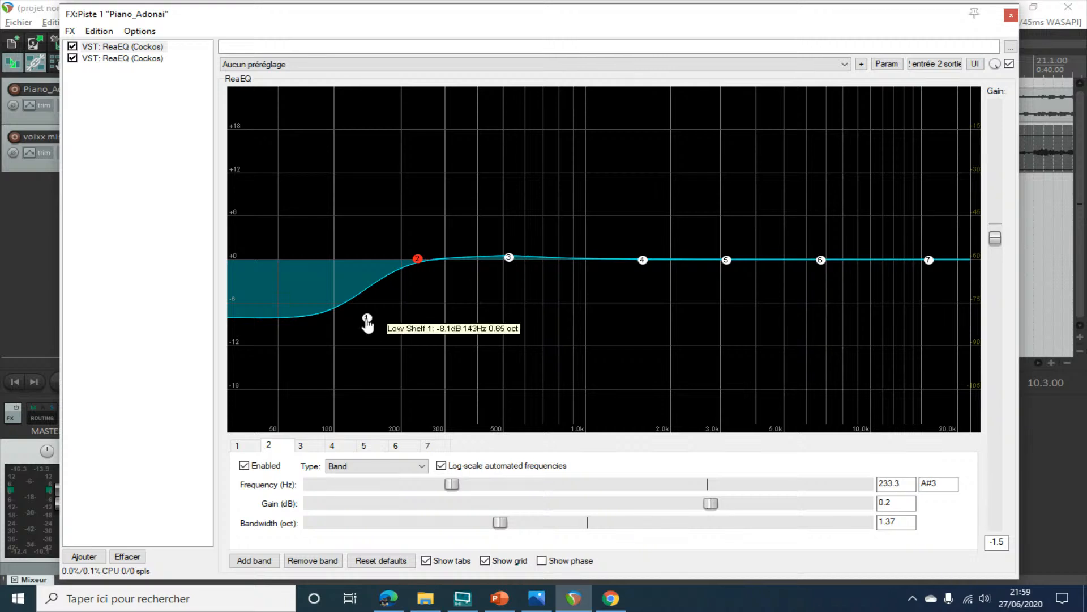
drag(366, 318, 317, 260)
click(419, 259)
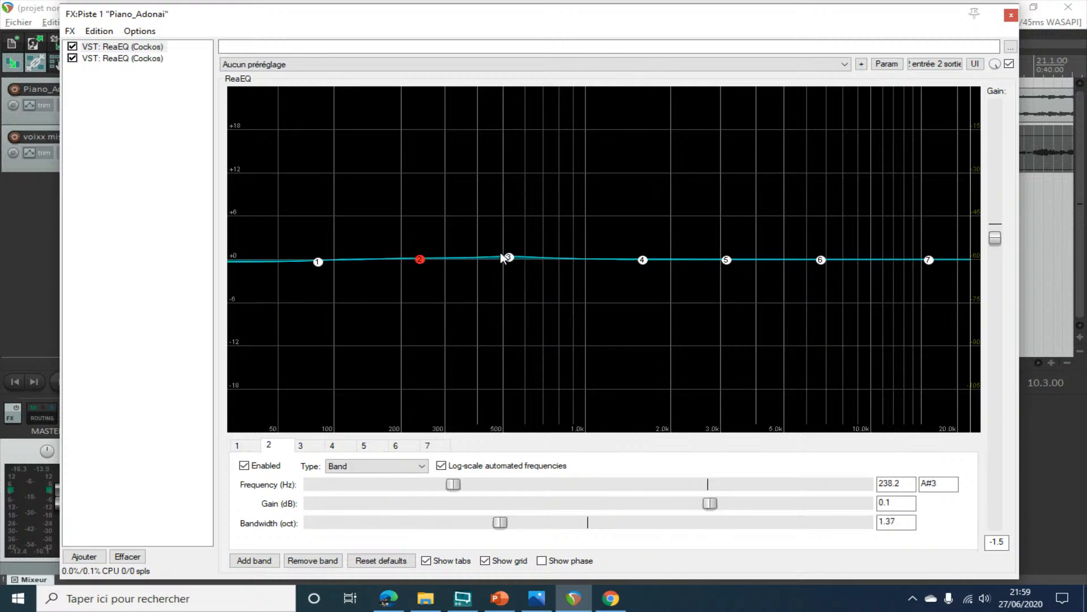
drag(509, 257, 509, 262)
drag(643, 261, 627, 261)
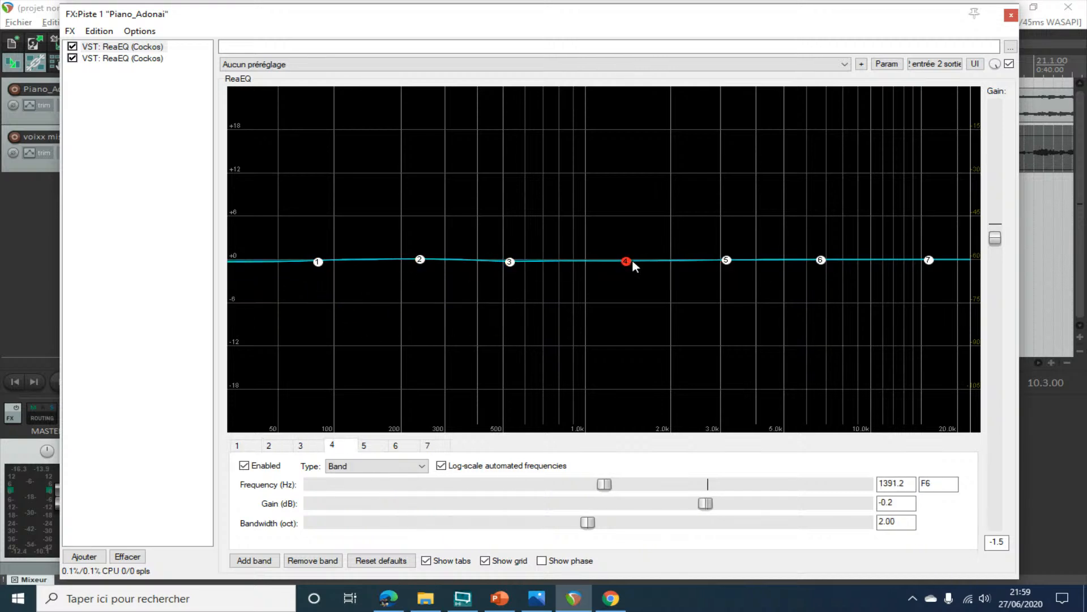
drag(727, 260, 713, 261)
drag(821, 260, 835, 261)
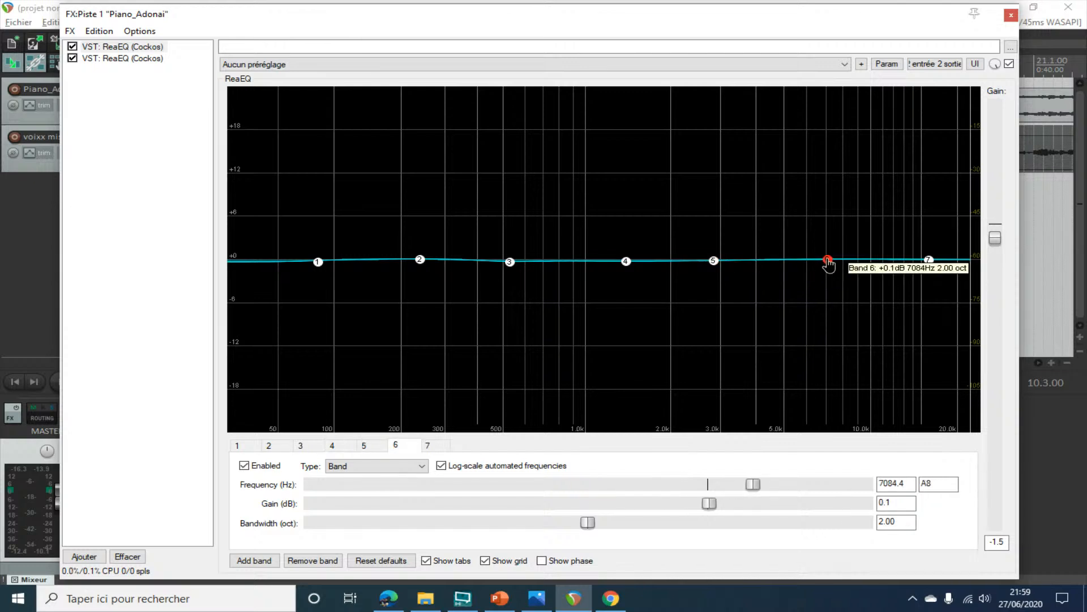
mouse_move(929, 260)
mouse_down()
mouse_move(905, 259)
mouse_move(915, 260)
mouse_up()
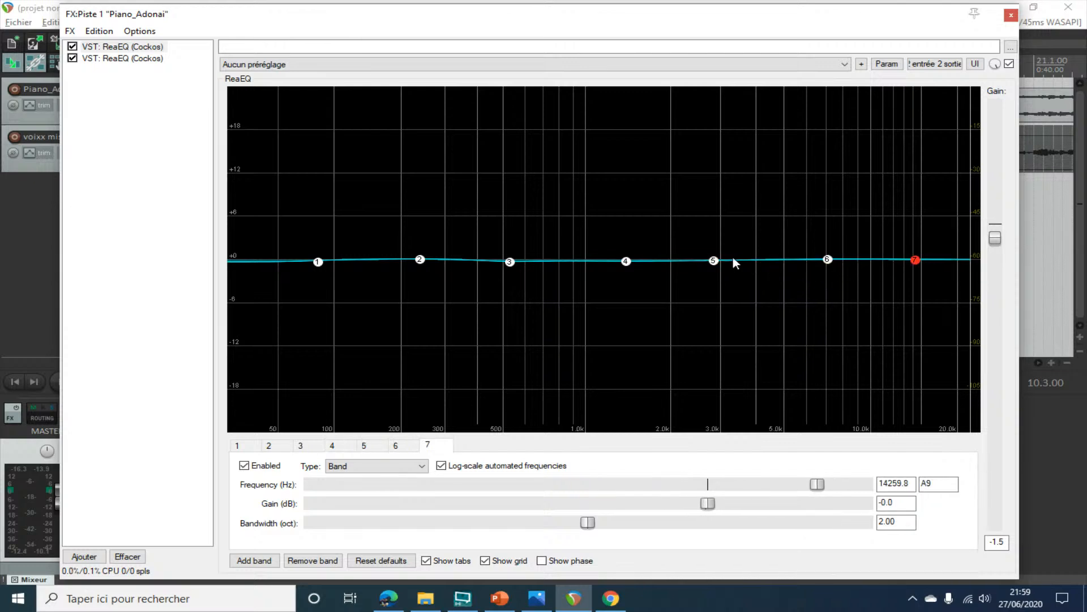
drag(510, 262, 520, 258)
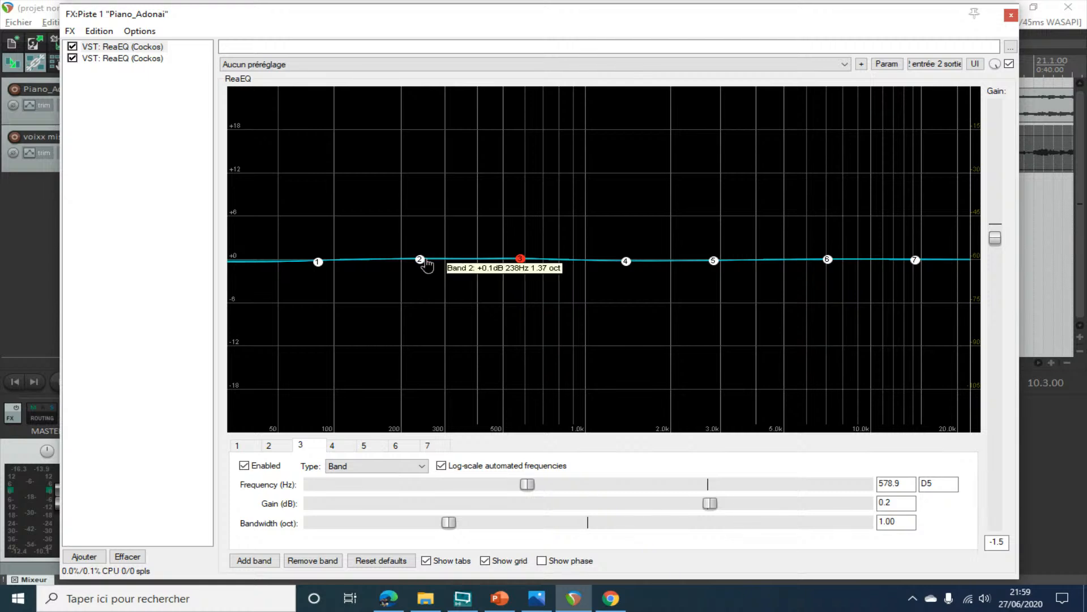
drag(316, 262, 319, 259)
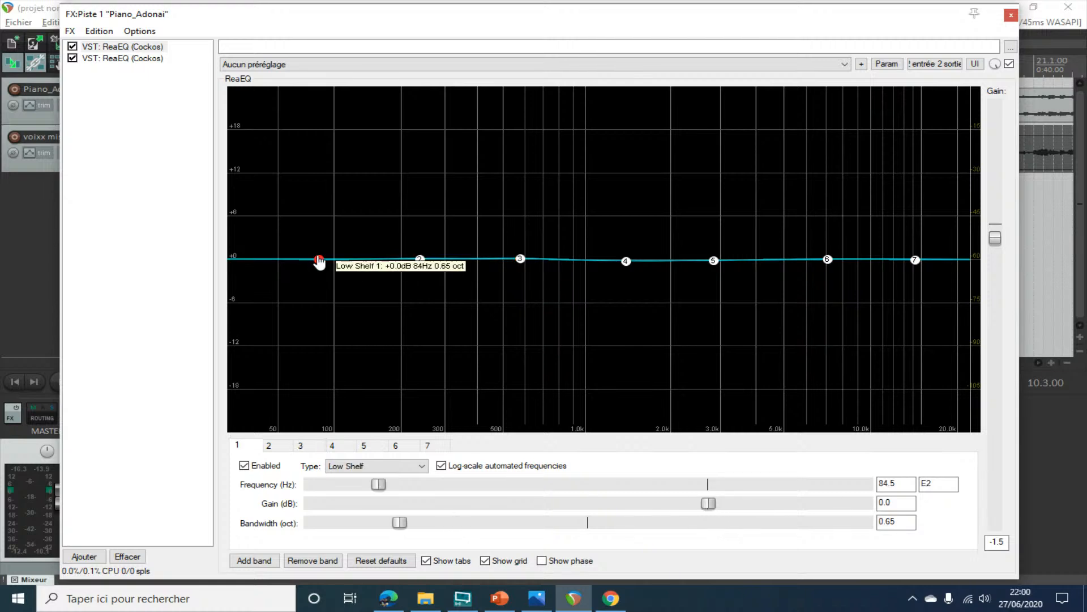
- During playback, boost band 6 by 11.1 dB at 7756 Hz with a bandwidth of 0.37 octaves
key(space)
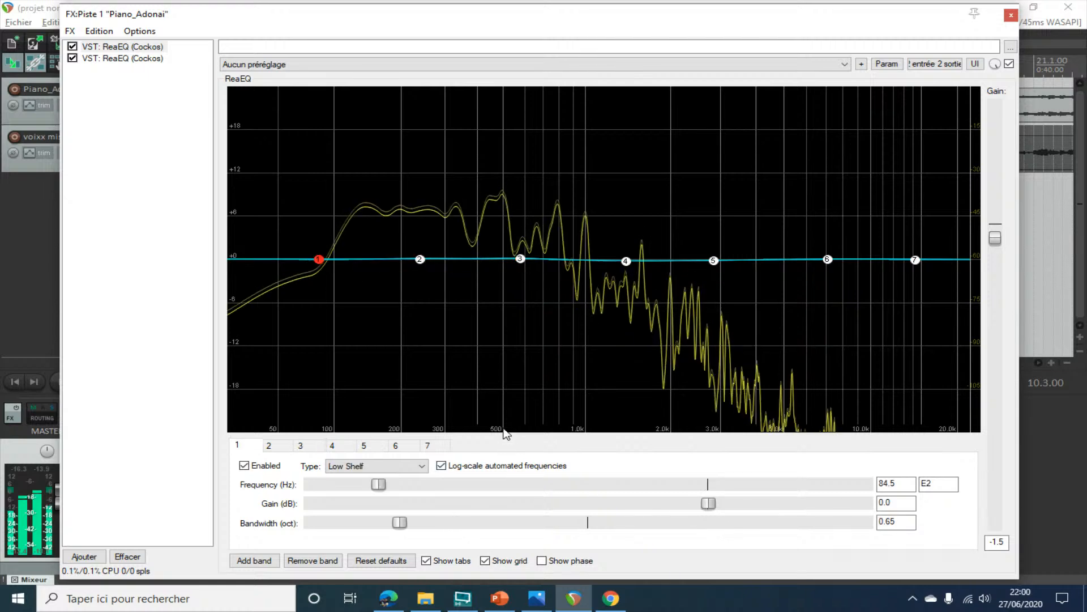
drag(830, 259, 827, 214)
drag(587, 524, 362, 504)
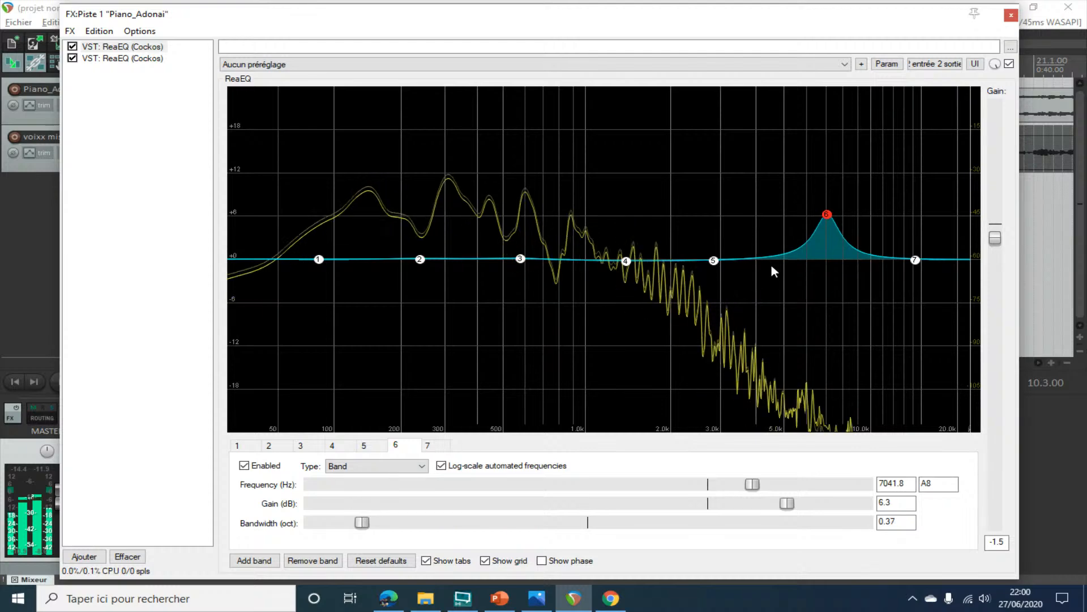
drag(825, 214, 840, 178)
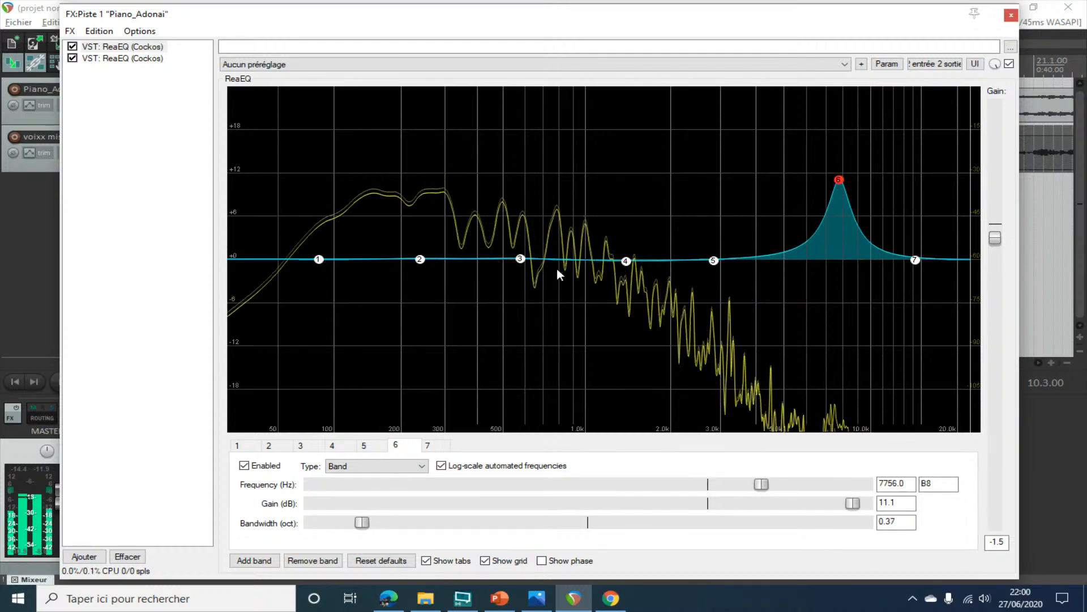
- Cut band 4 by 4.5 dB at 1252.4 Hz with 0.36 bandwidth, and boost band 2 by 5.3 dB at 259 Hz with 0.50 bandwidth
drag(627, 261, 618, 297)
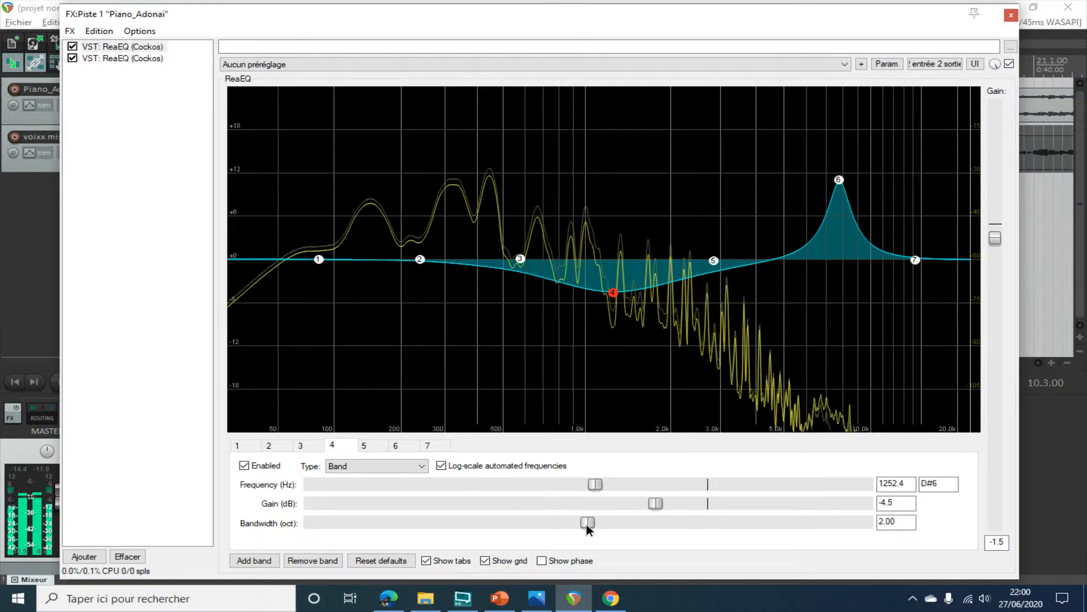
drag(586, 524, 359, 531)
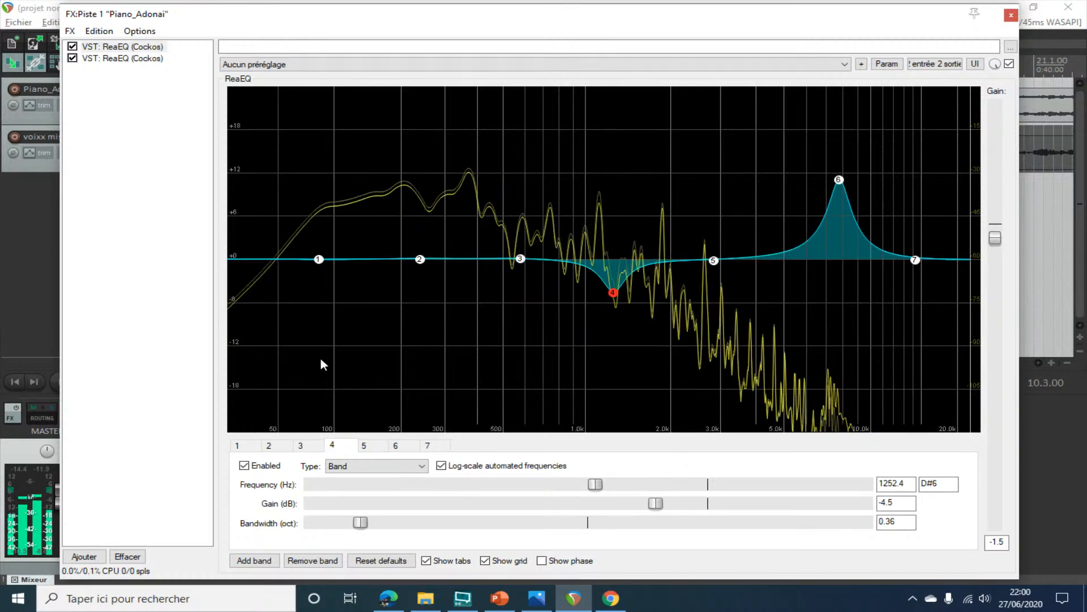
drag(420, 259, 428, 222)
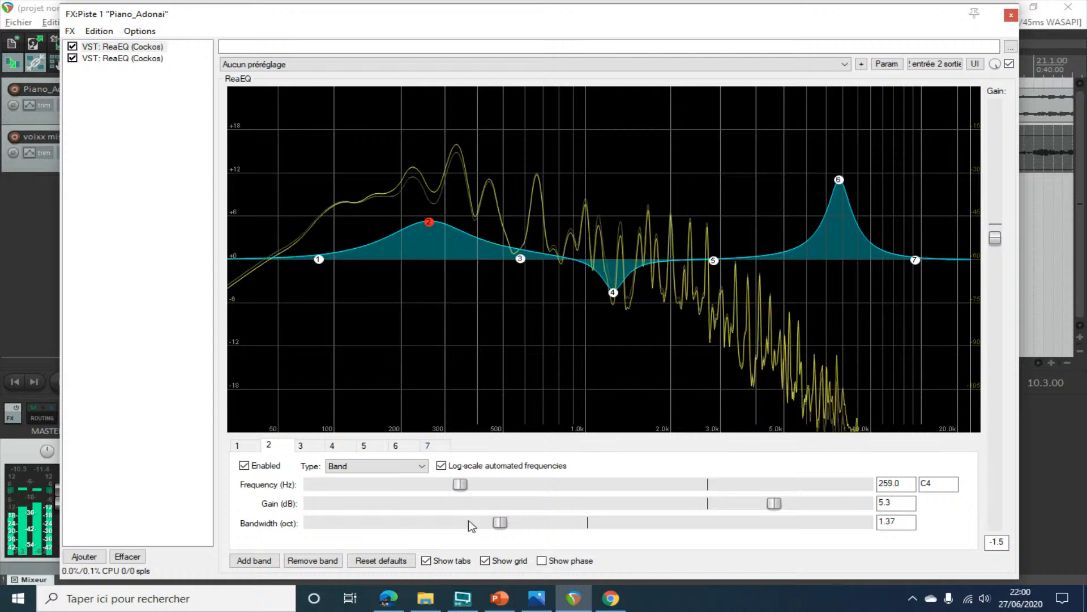
drag(500, 522, 456, 522)
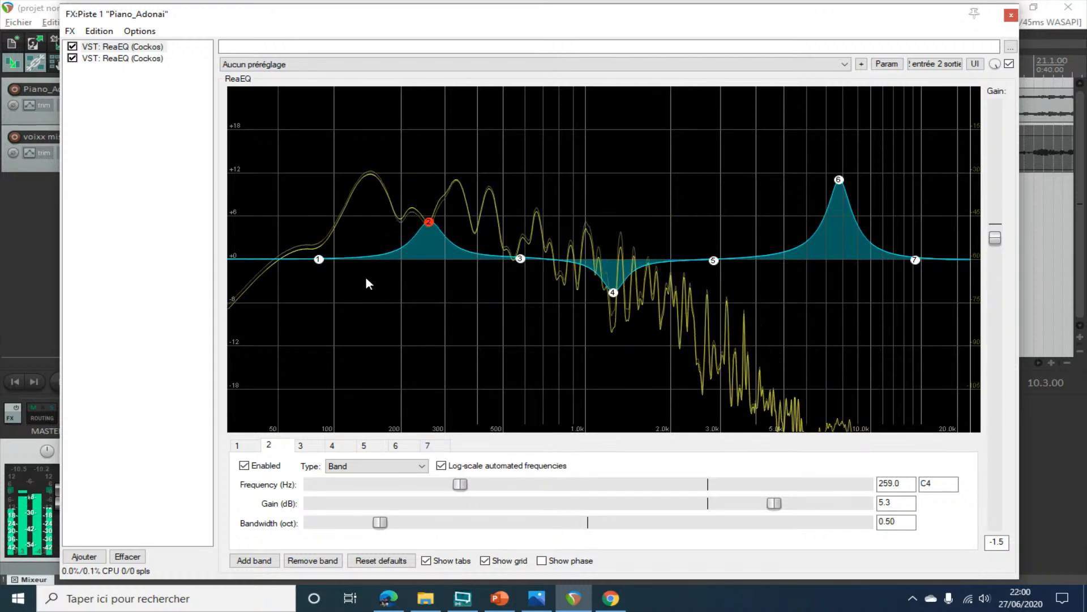
- Raise the low shelf to 13 dB at 112.4 Hz, boost band 5 by 4.5 dB at 3055.7 Hz with 0.52 bandwidth, and stop playback
click(320, 258)
drag(322, 258, 344, 166)
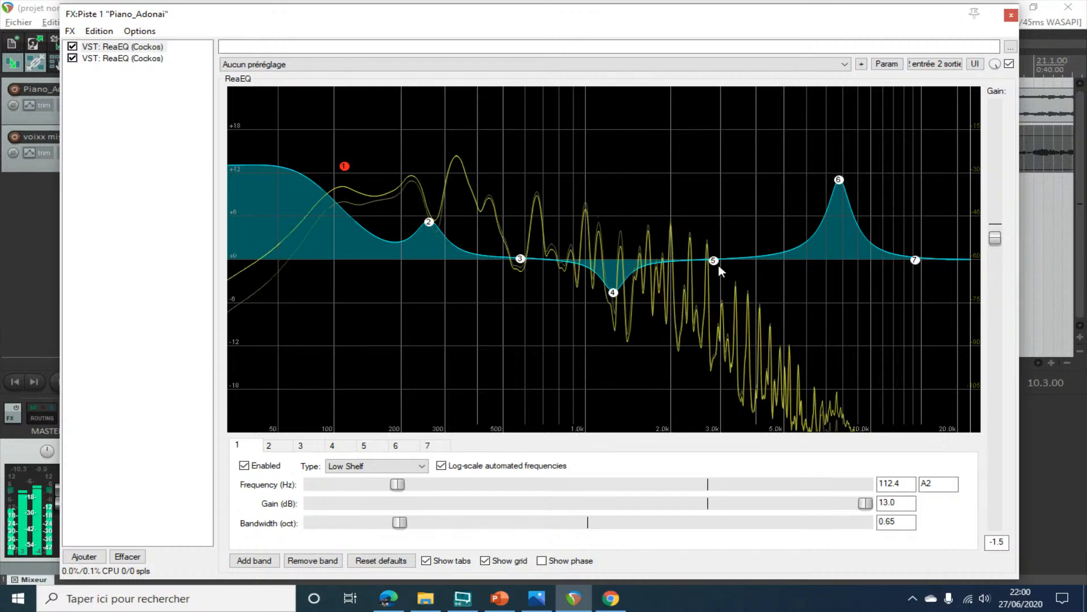
drag(714, 260, 722, 227)
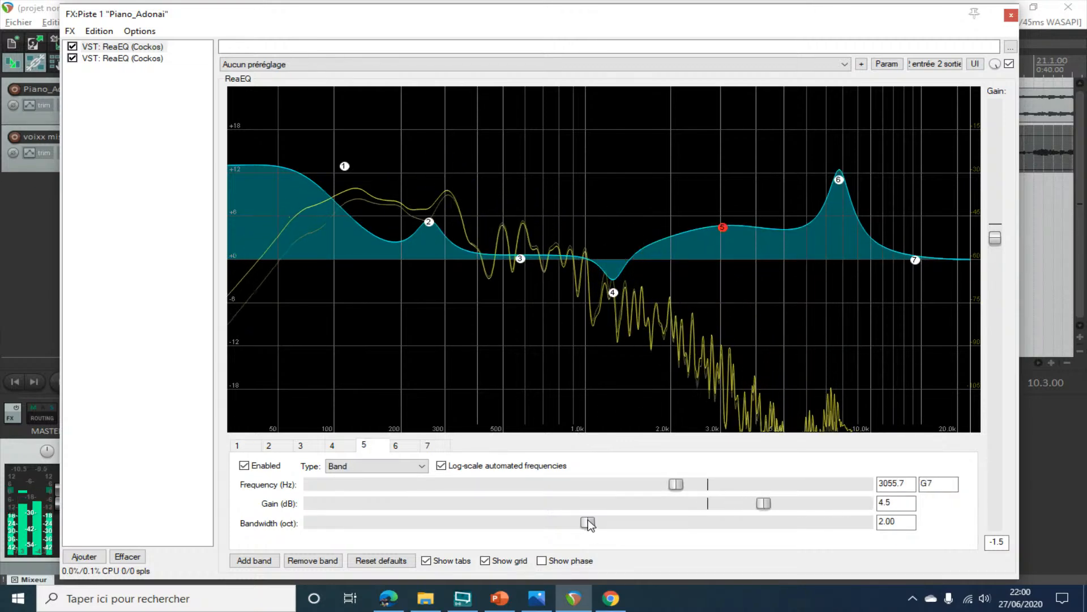
drag(587, 522, 384, 524)
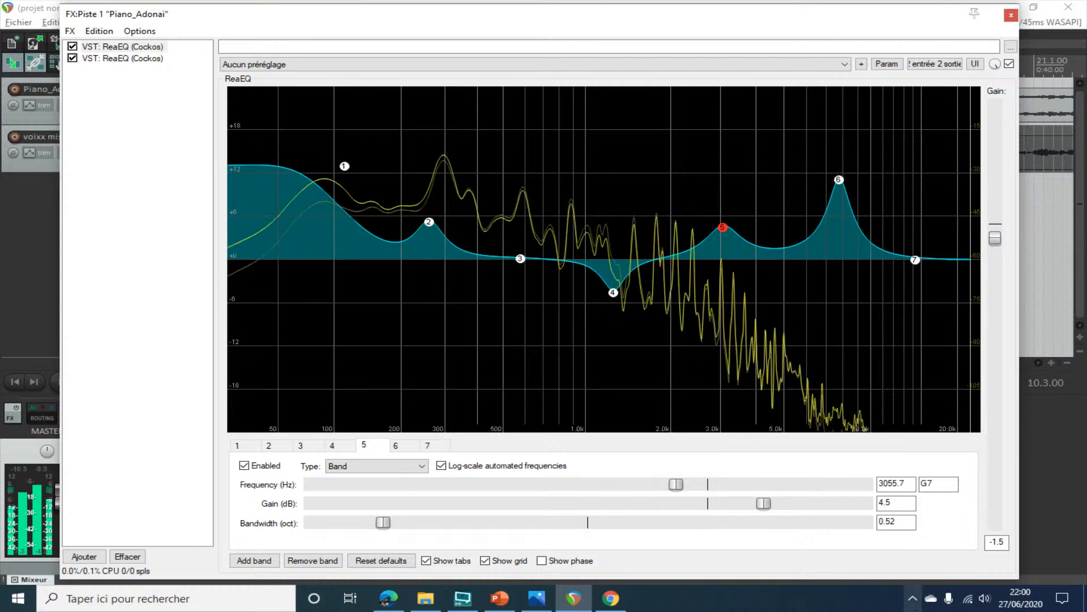
key(space)
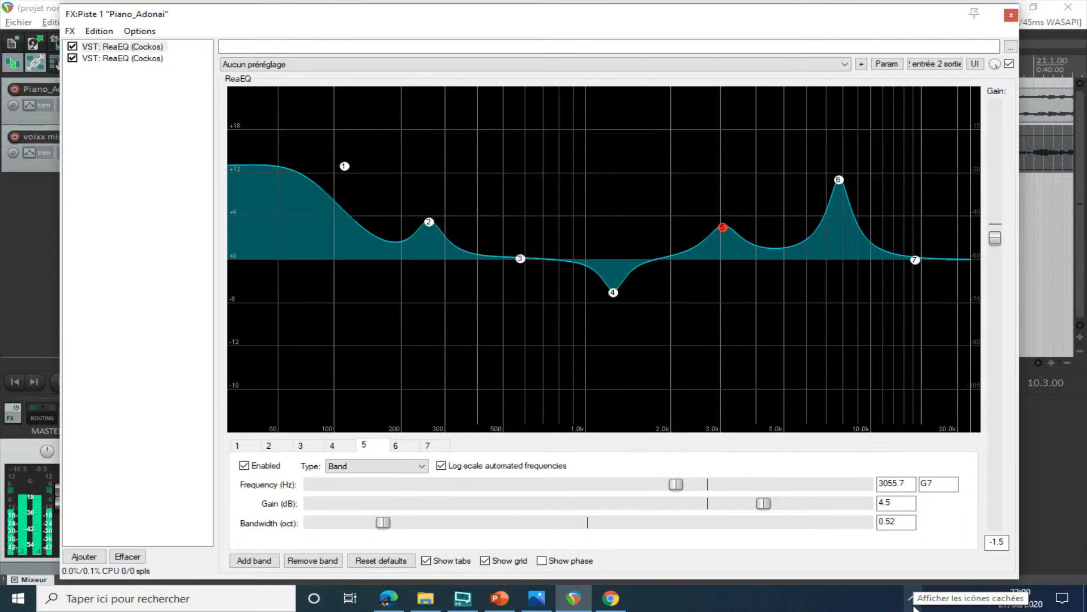
- Switch to Chrome, briefly play the "Pro tools Tips & Tricks ( Lead Vocal EQ)" video, and close its page
click(611, 598)
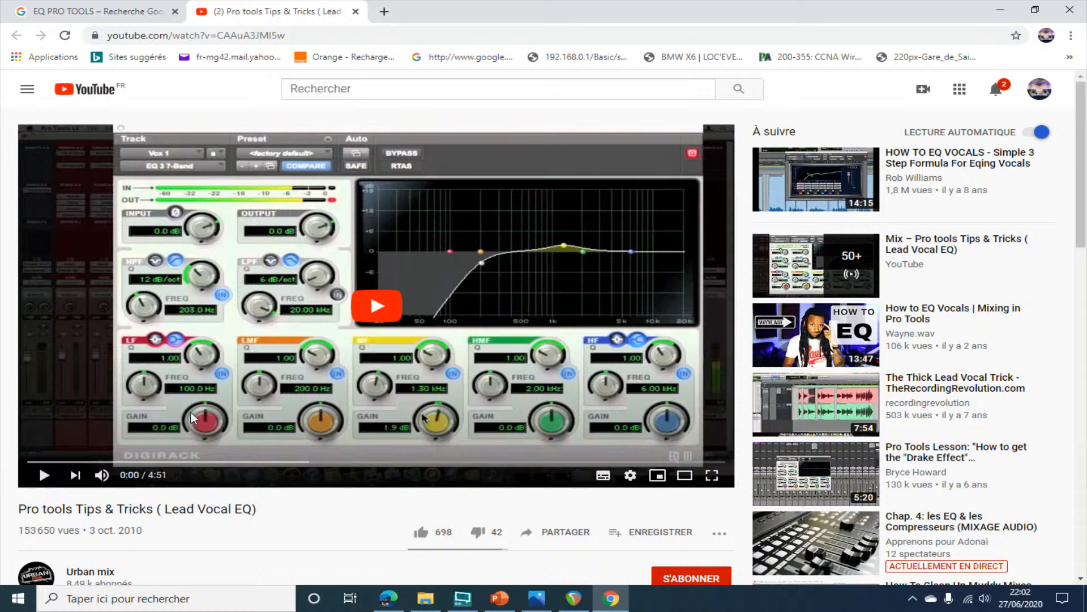
click(377, 306)
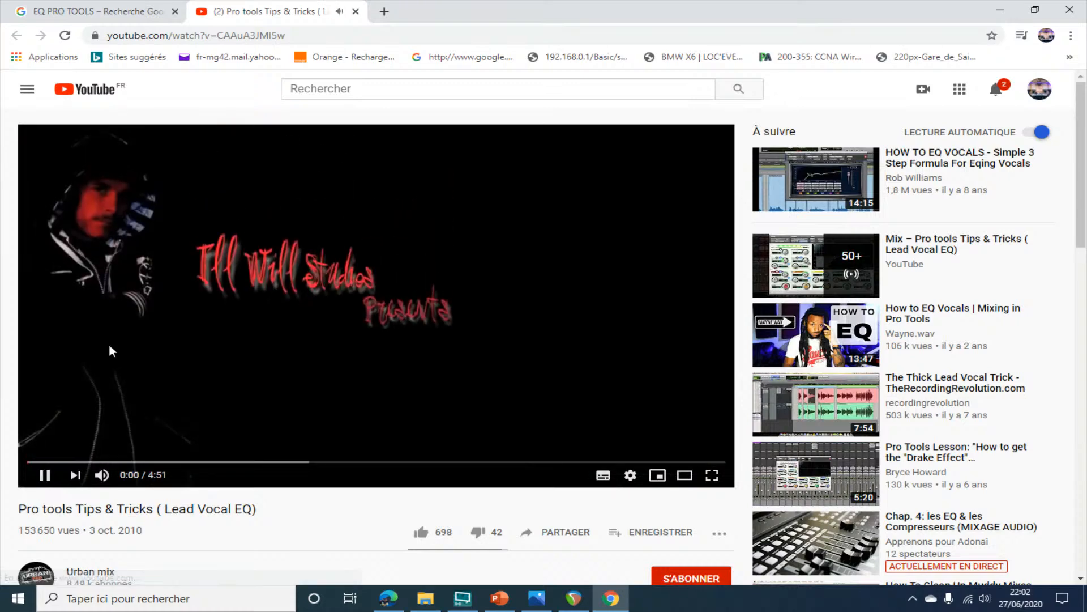
click(356, 11)
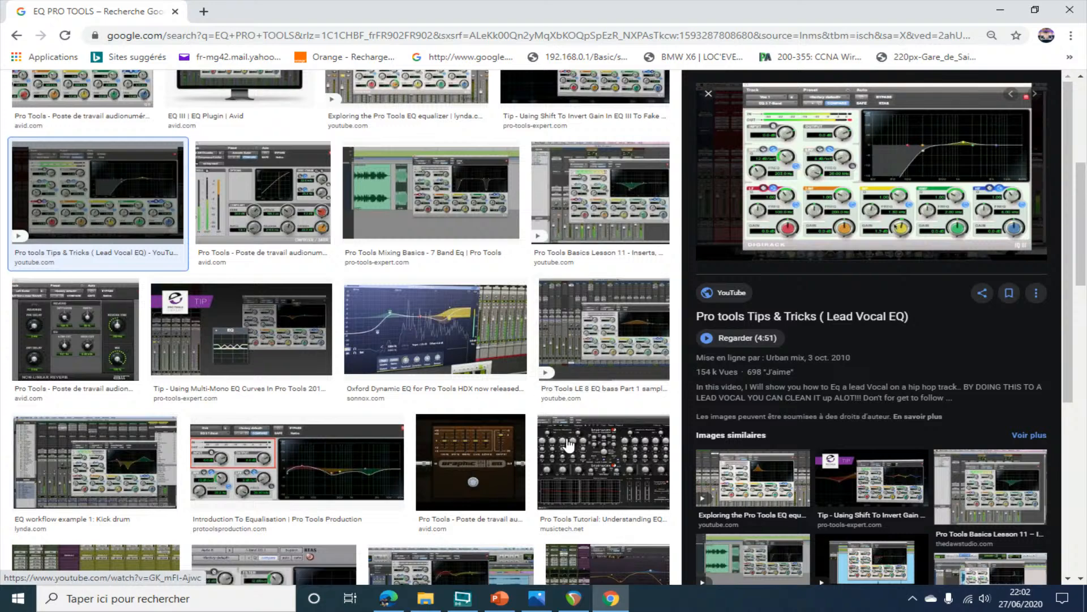
- Preview the Avid Graphic EQ image, open its Pro Tools plugins page, and accept the site's cookies
click(485, 452)
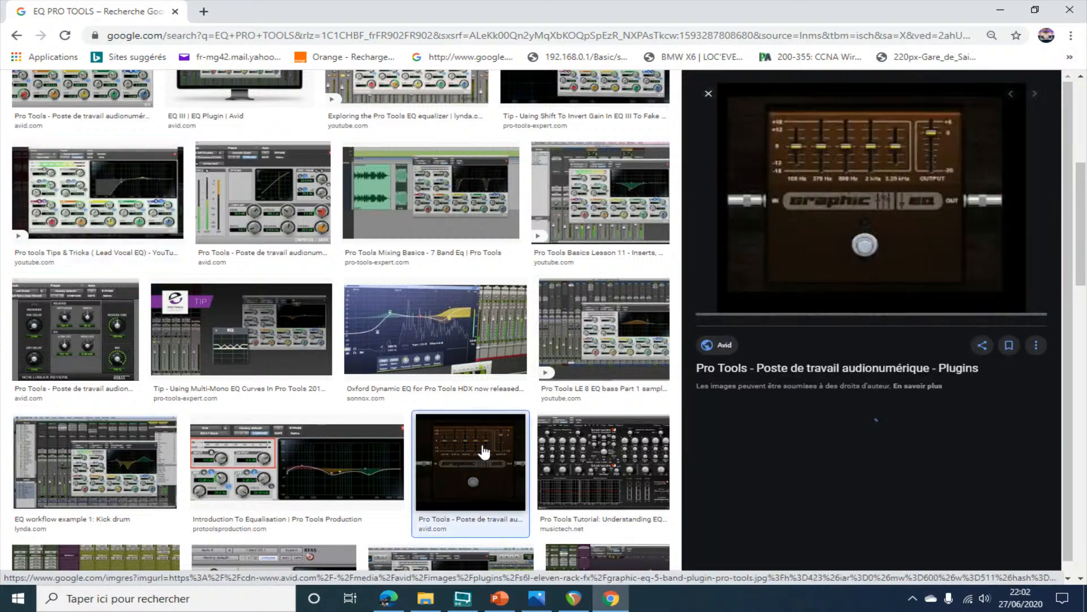
click(905, 163)
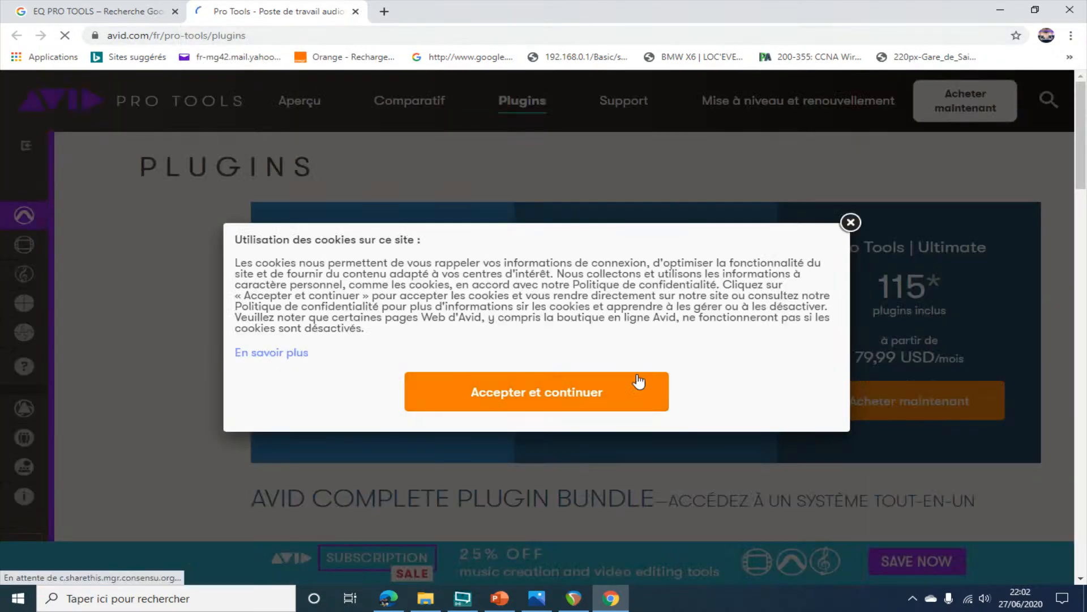
click(636, 381)
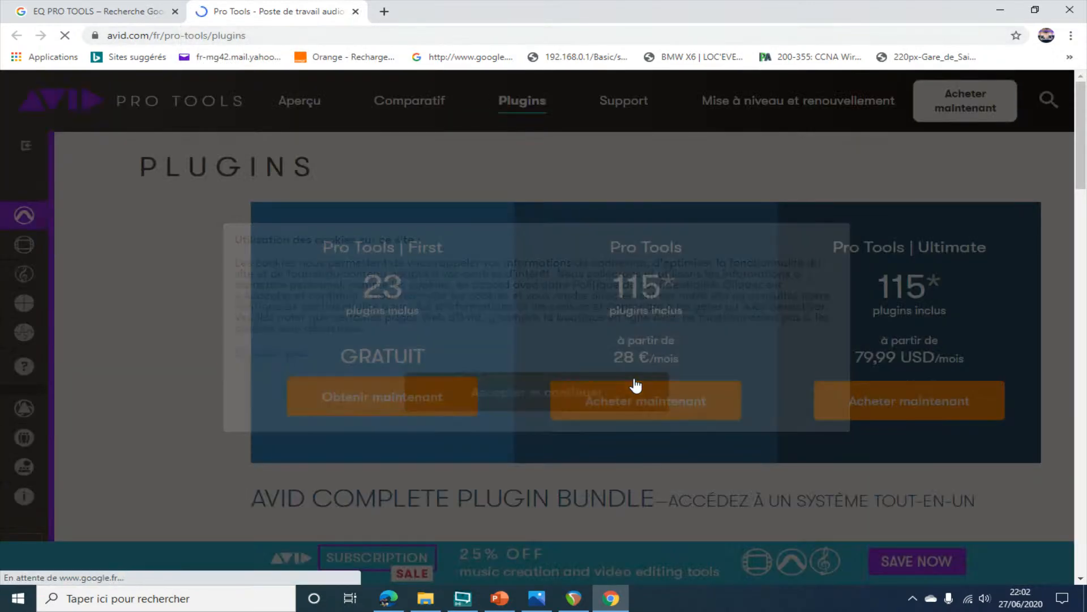
- Look through the virtual instruments list on Avid's Pro Tools plugins page, and close the page
scroll(634, 397, down, 5)
scroll(632, 421, down, 3)
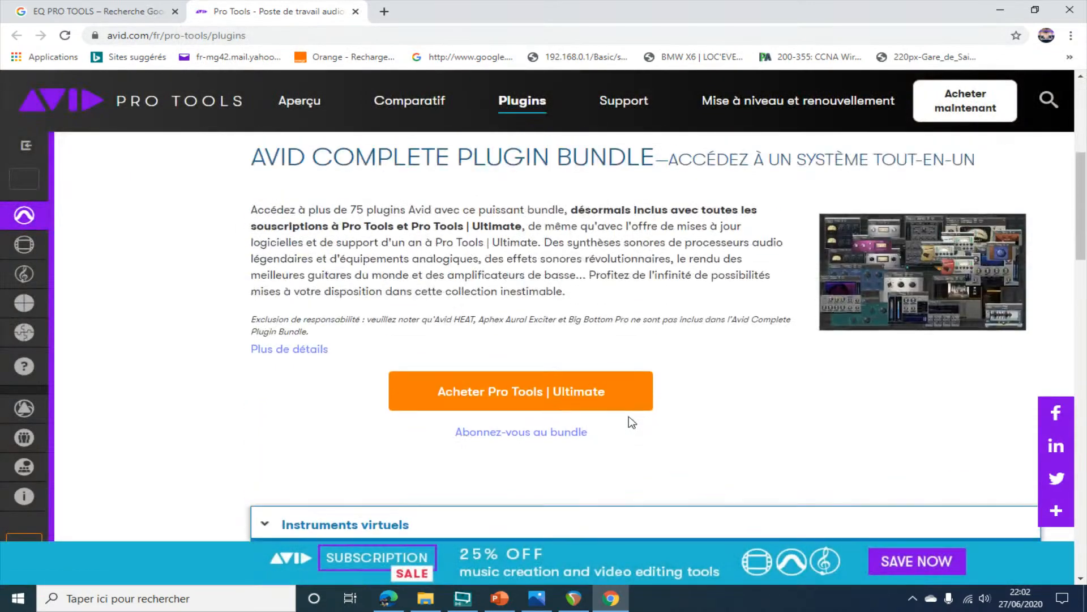
scroll(632, 422, down, 10)
scroll(633, 421, up, 2)
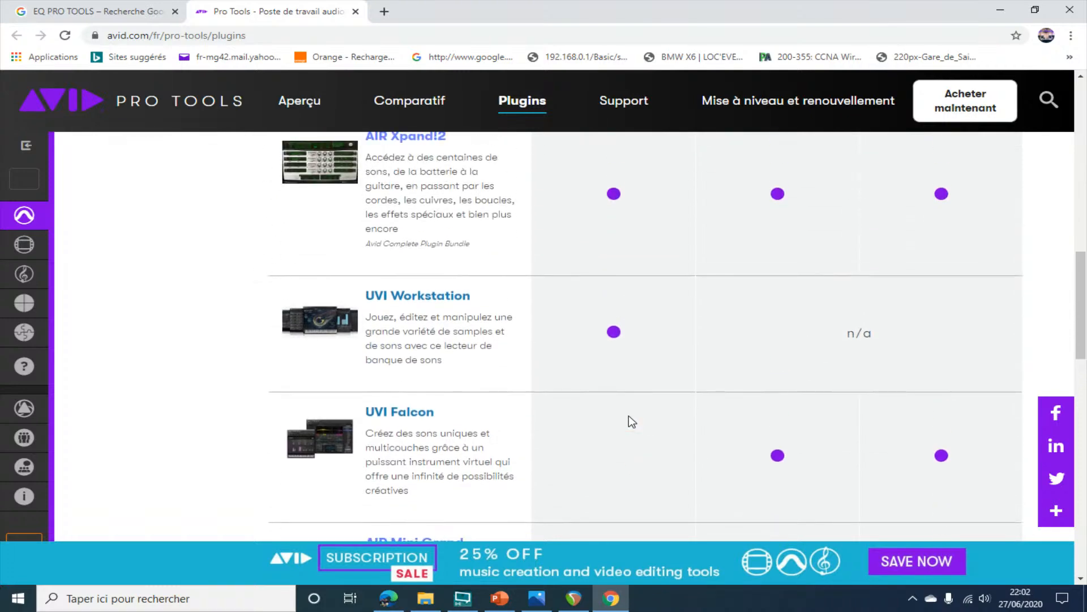
scroll(632, 421, down, 1)
scroll(629, 415, down, 8)
scroll(629, 415, up, 2)
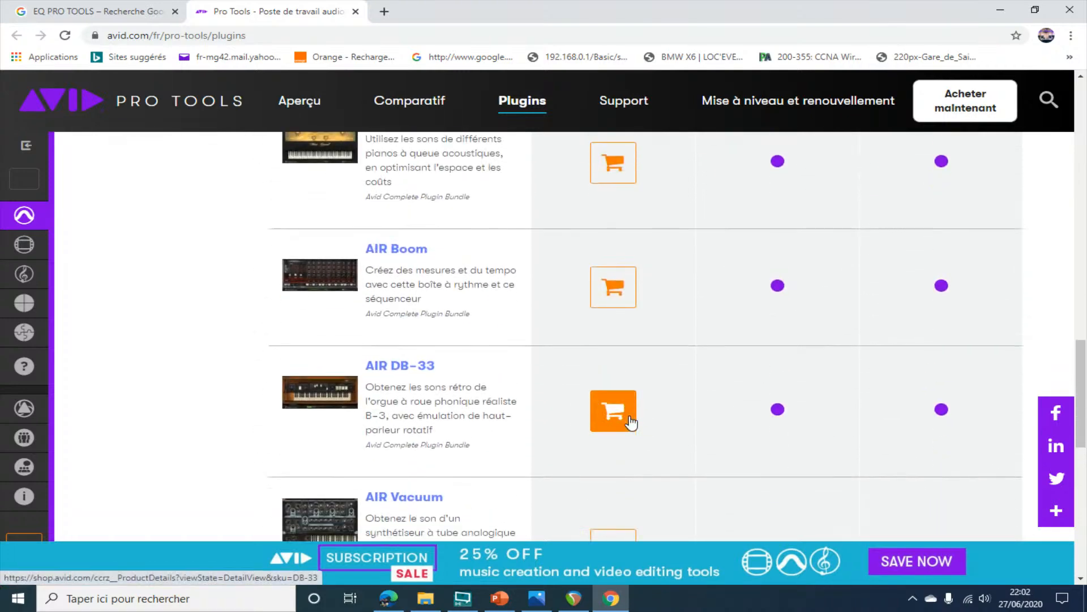
scroll(630, 416, down, 4)
scroll(630, 423, down, 3)
scroll(630, 422, up, 4)
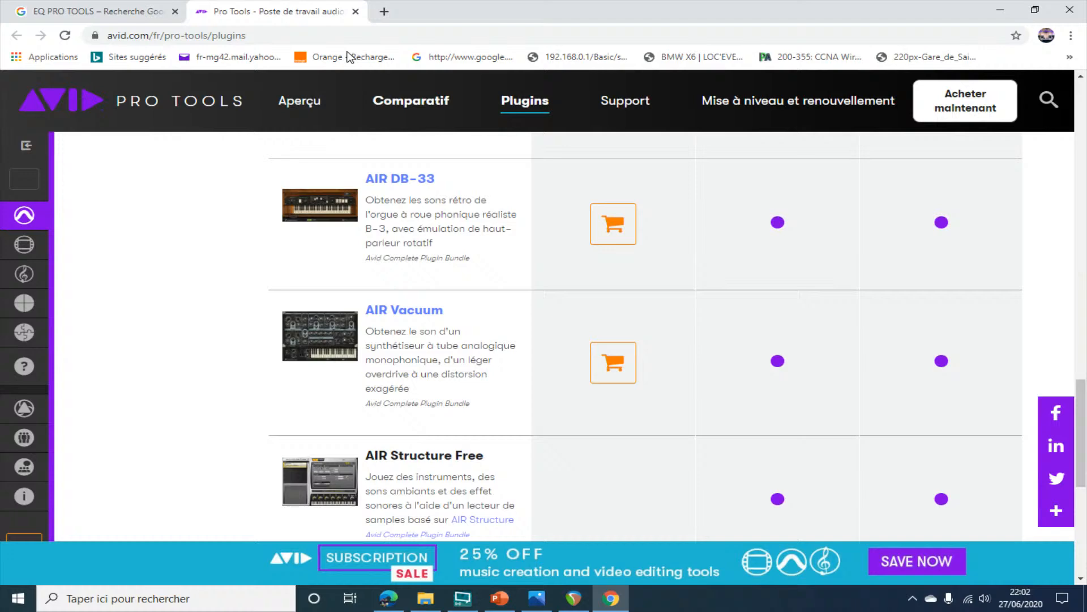
click(356, 11)
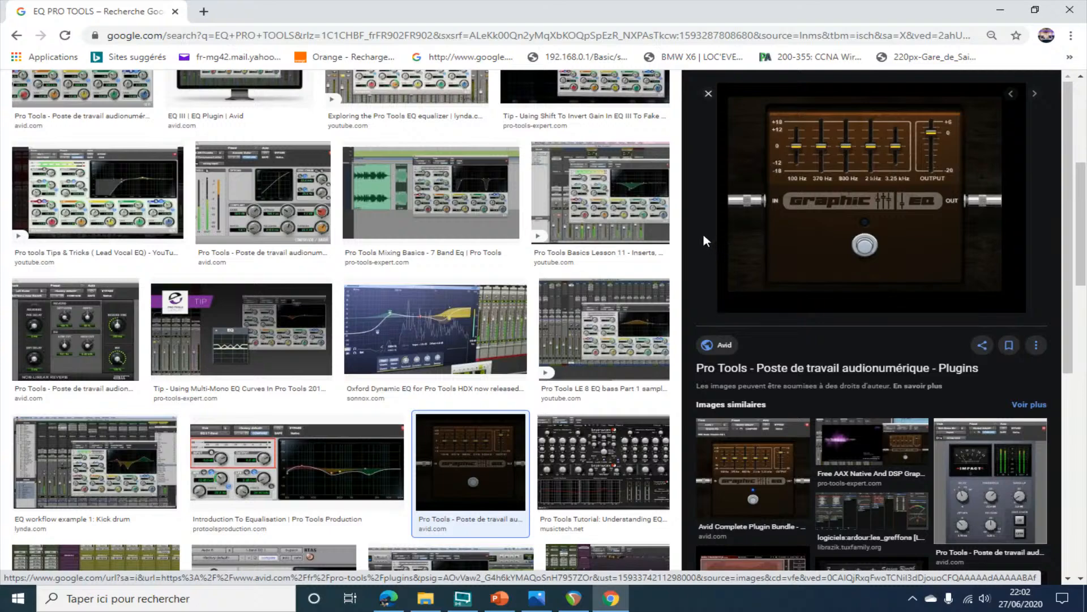
- Enlarge the Avid Graphic EQ image preview to examine its frequency sliders, open its source page briefly, and close Chrome
key(ctrl+plus)
key(ctrl+plus)
key(ctrl+plus)
key(ctrl+plus)
key(ctrl+plus)
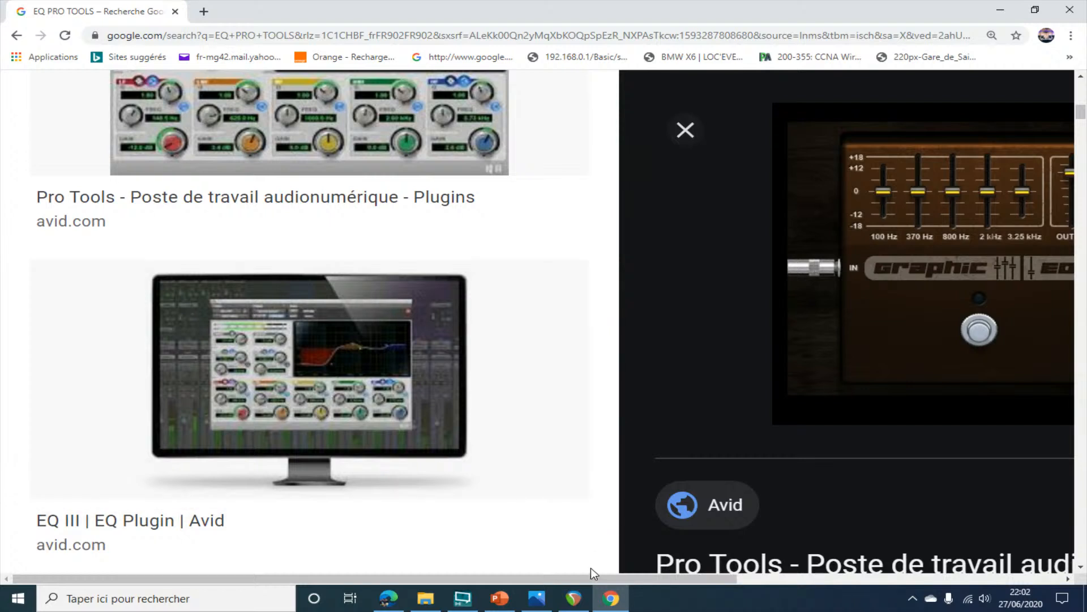
drag(591, 578, 862, 579)
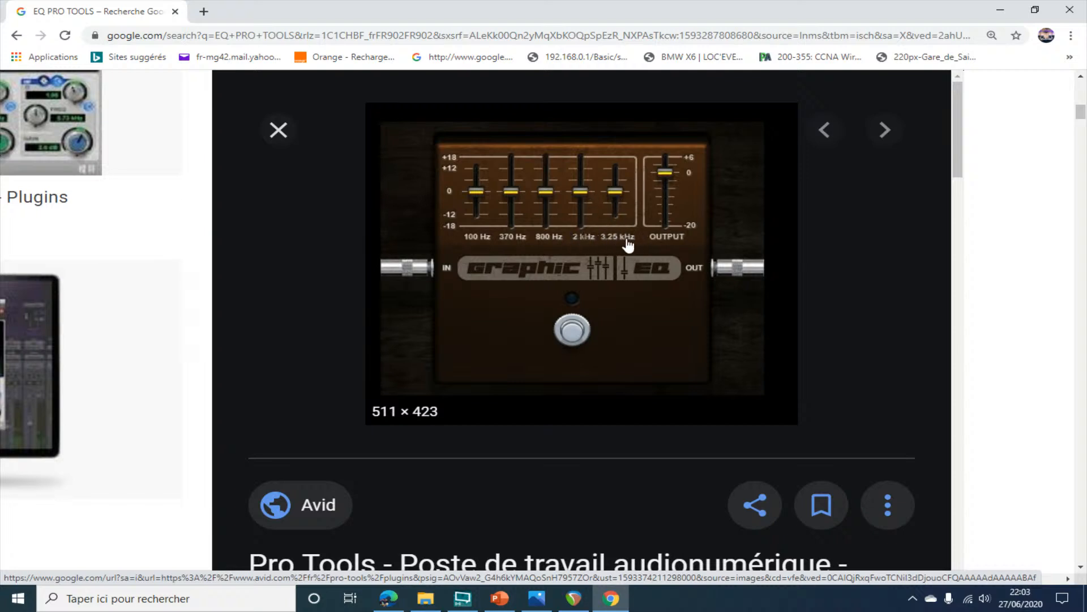
click(619, 199)
click(355, 11)
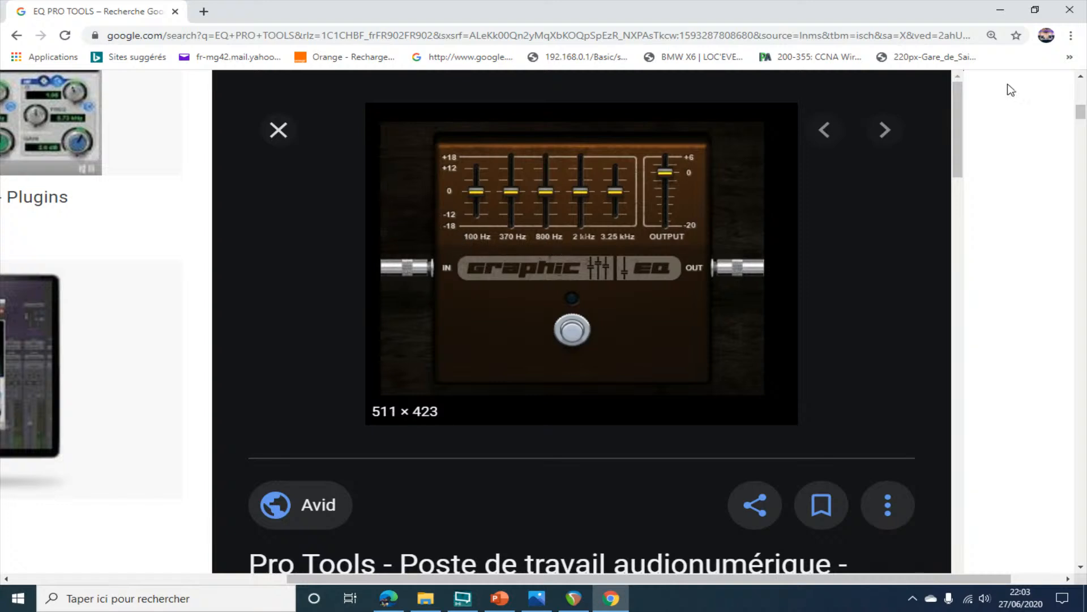
click(1081, 20)
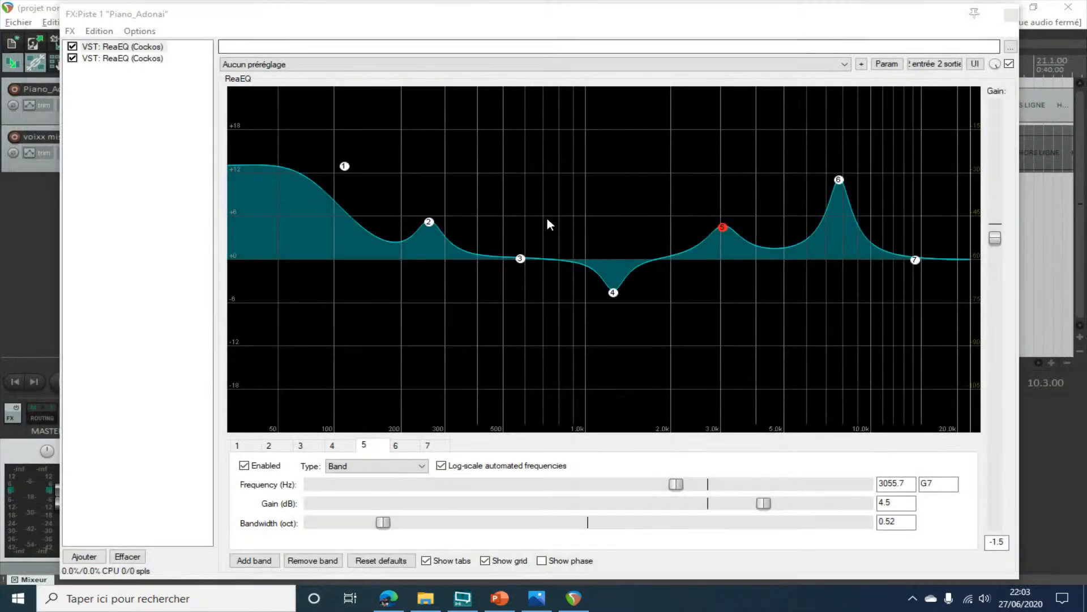
- Close the Piano_Adonai FX window and turn off solo on both the piano and voice tracks
click(1010, 15)
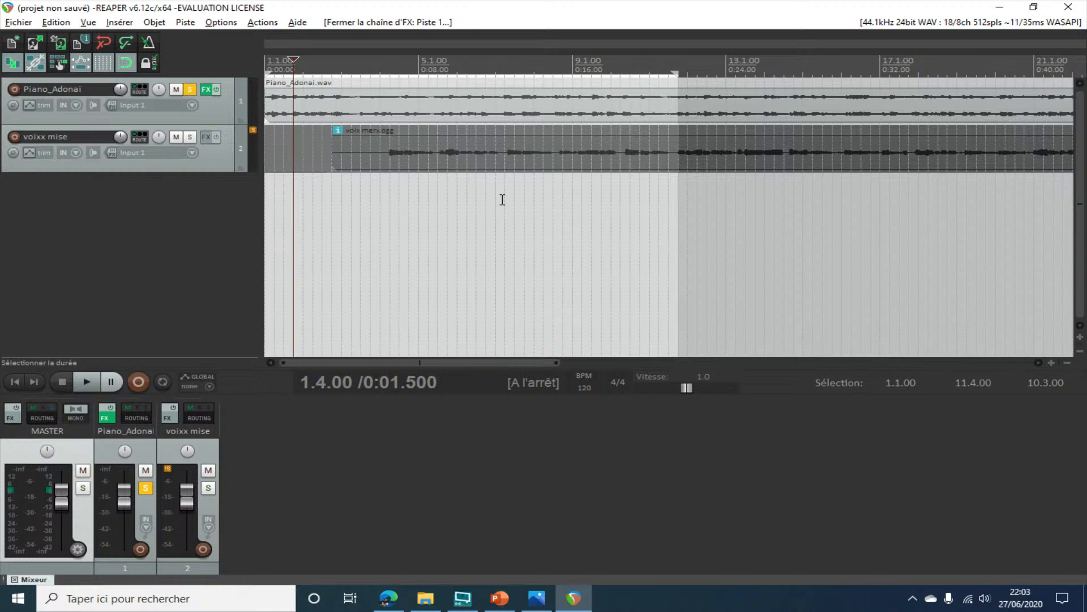
click(191, 137)
click(190, 89)
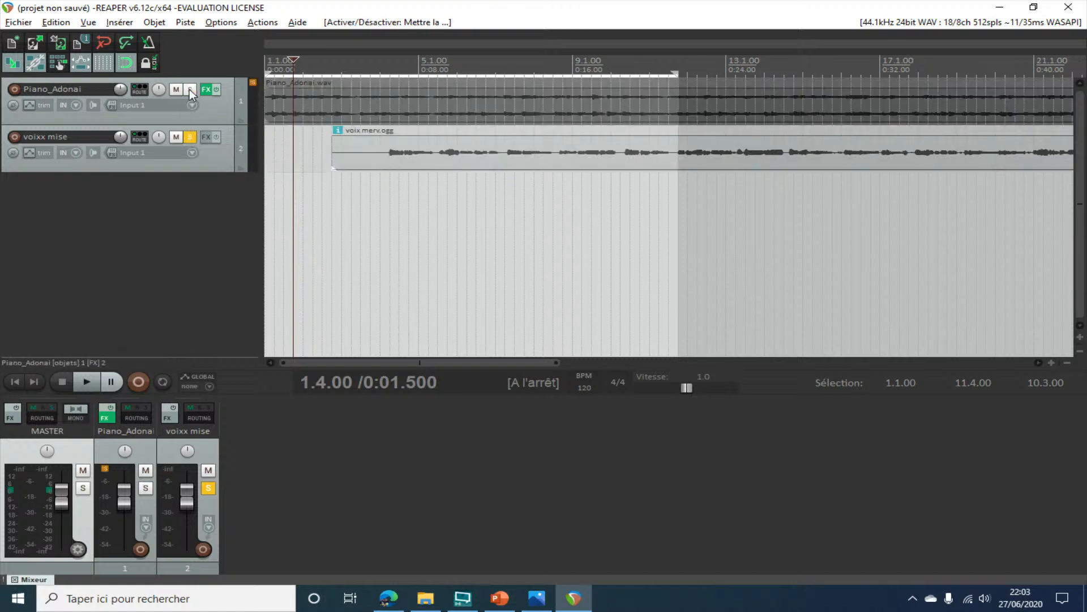
click(192, 137)
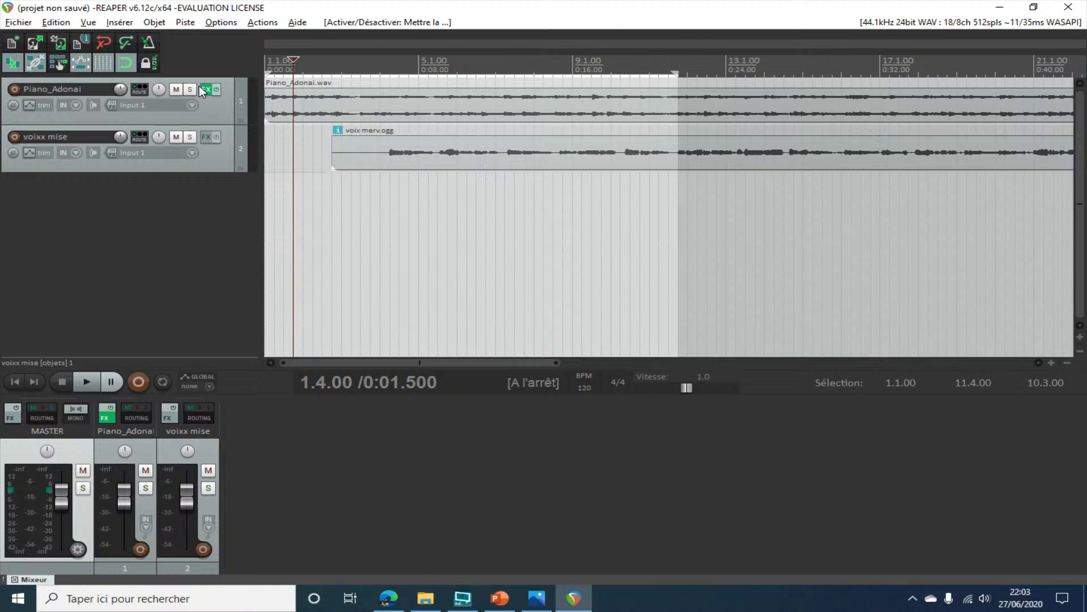
- Extend the time selection from the project start to 32.4.00
drag(675, 73, 1076, 53)
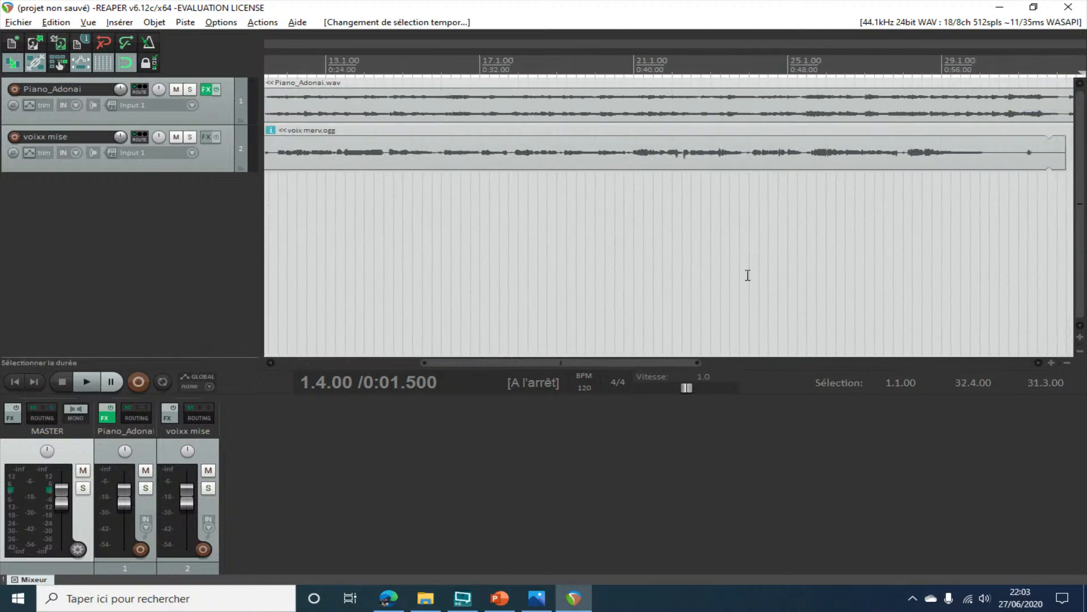
drag(619, 362, 396, 346)
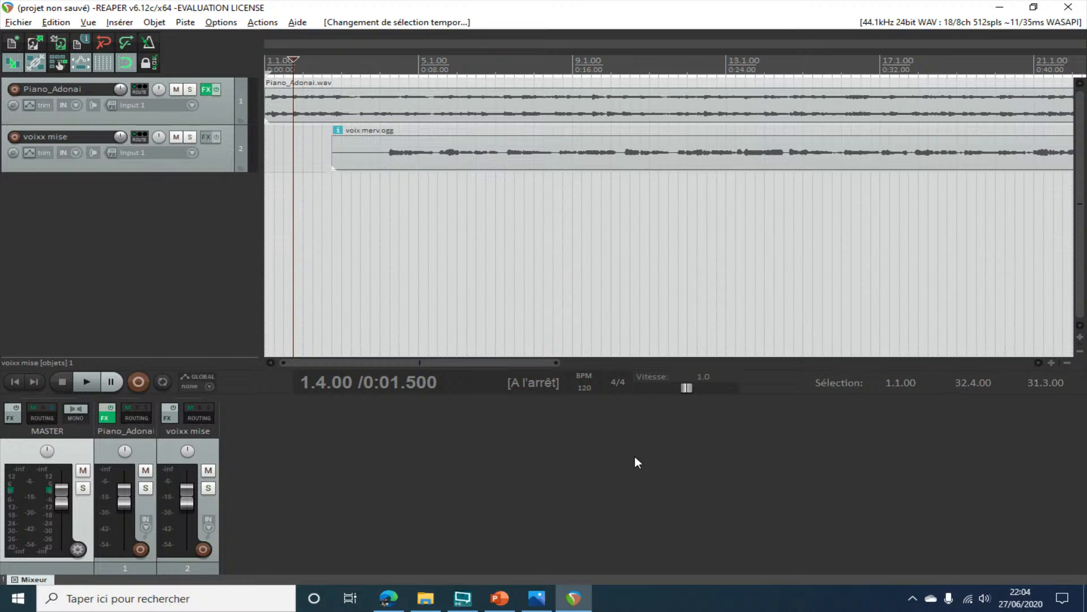
- Move the voice clip to the project start at 1.1.00, and delete the clip from its track
drag(657, 164, 542, 163)
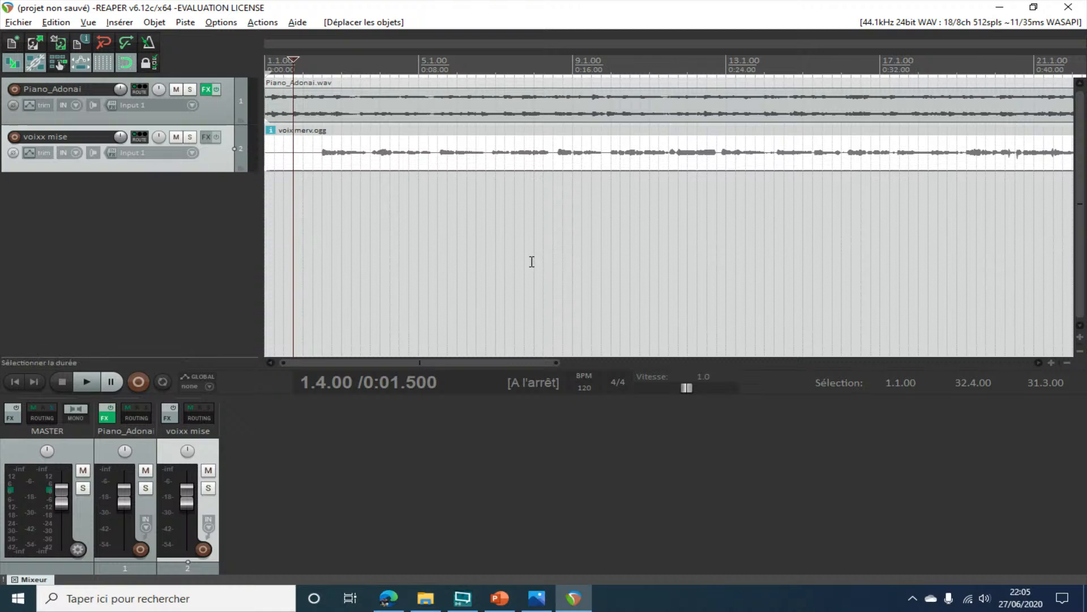
click(554, 169)
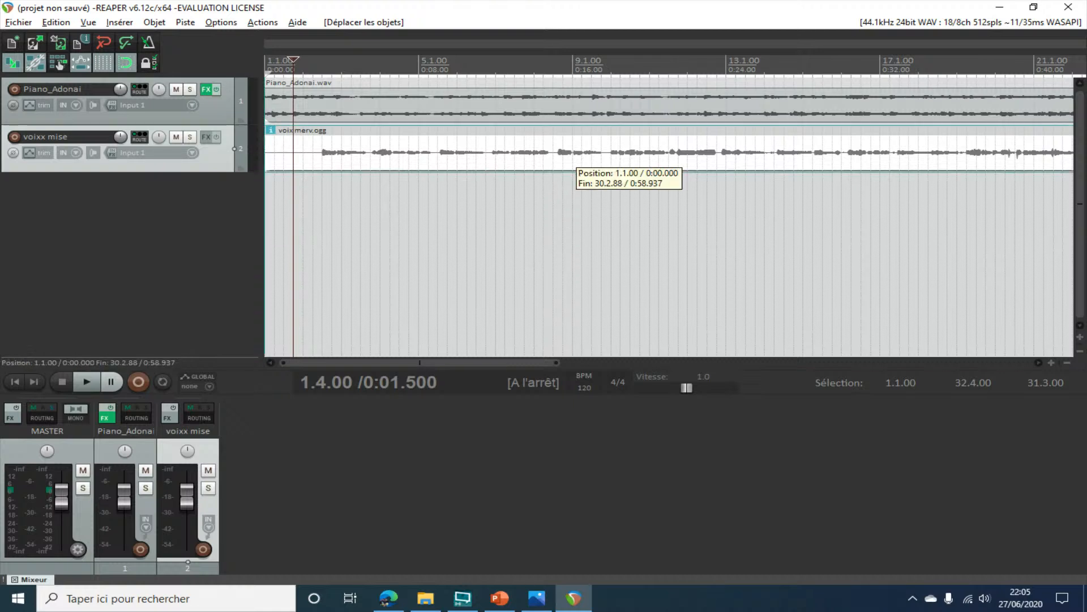
click(568, 159)
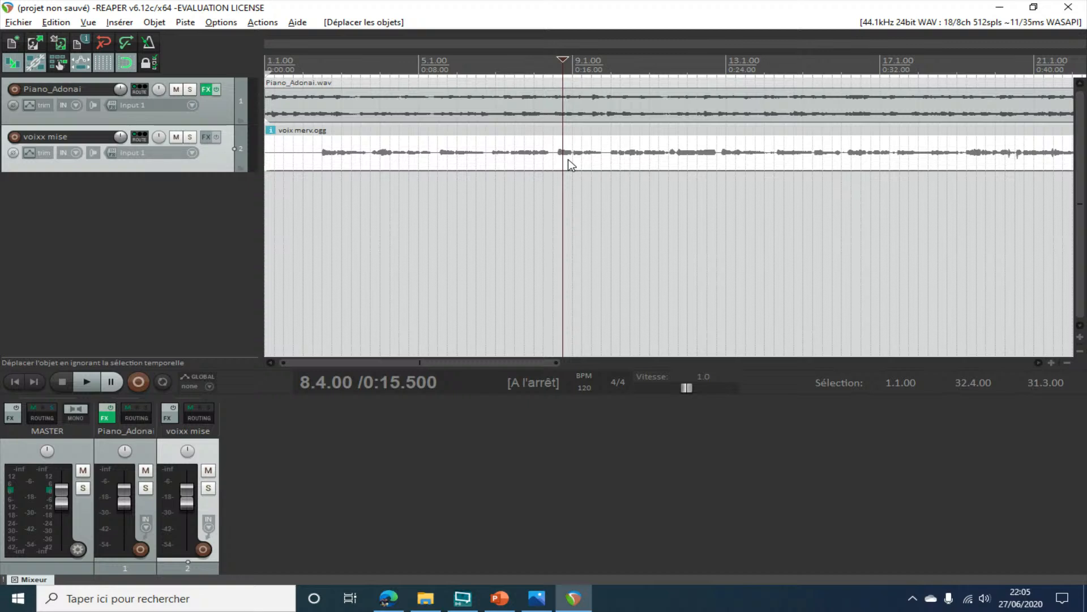
key(Delete)
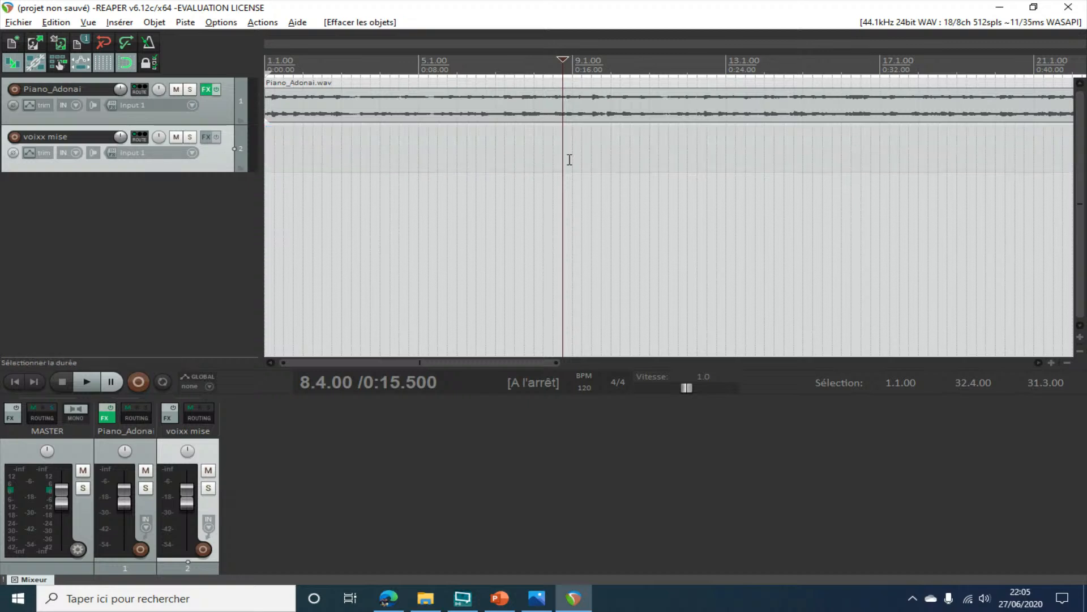
- Return the edit cursor to the project start and set the time selection from 1.1.00 to 1.4.00
click(274, 61)
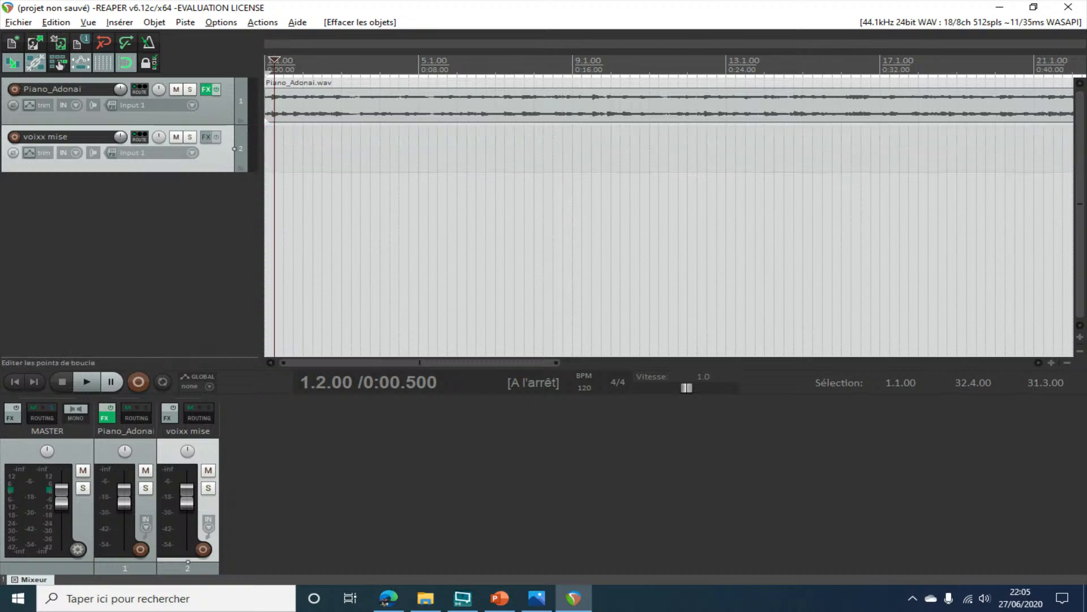
drag(274, 61, 250, 54)
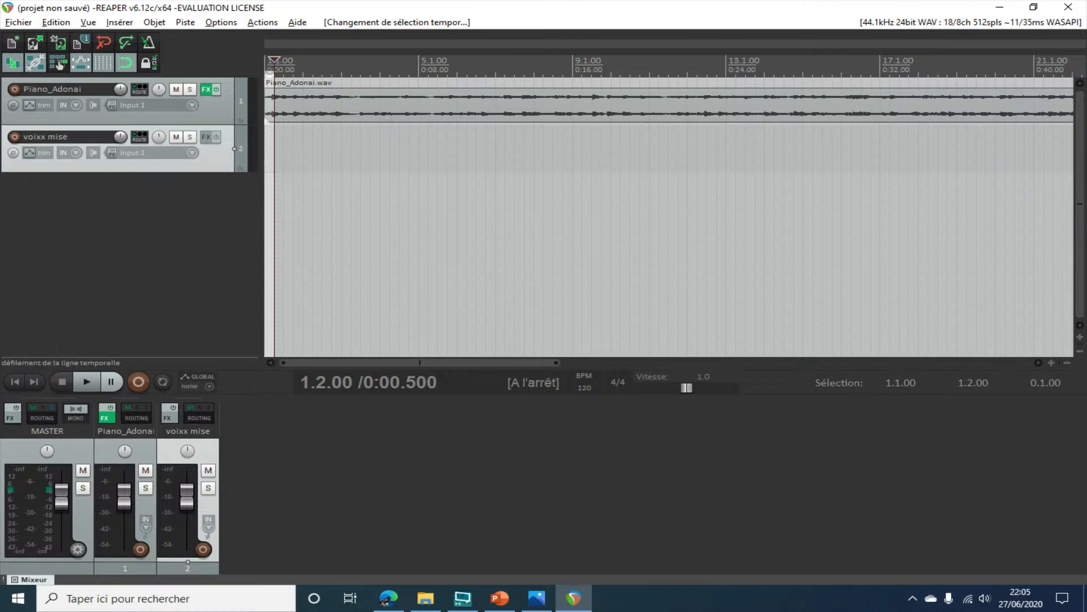
drag(274, 61, 265, 61)
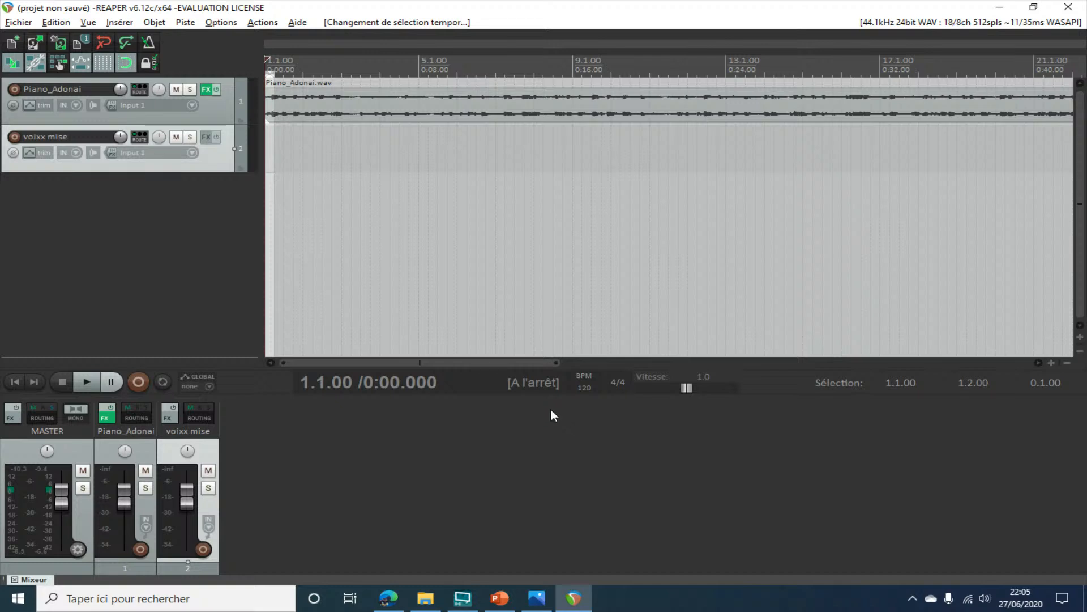
drag(515, 363, 405, 321)
drag(292, 73, 253, 76)
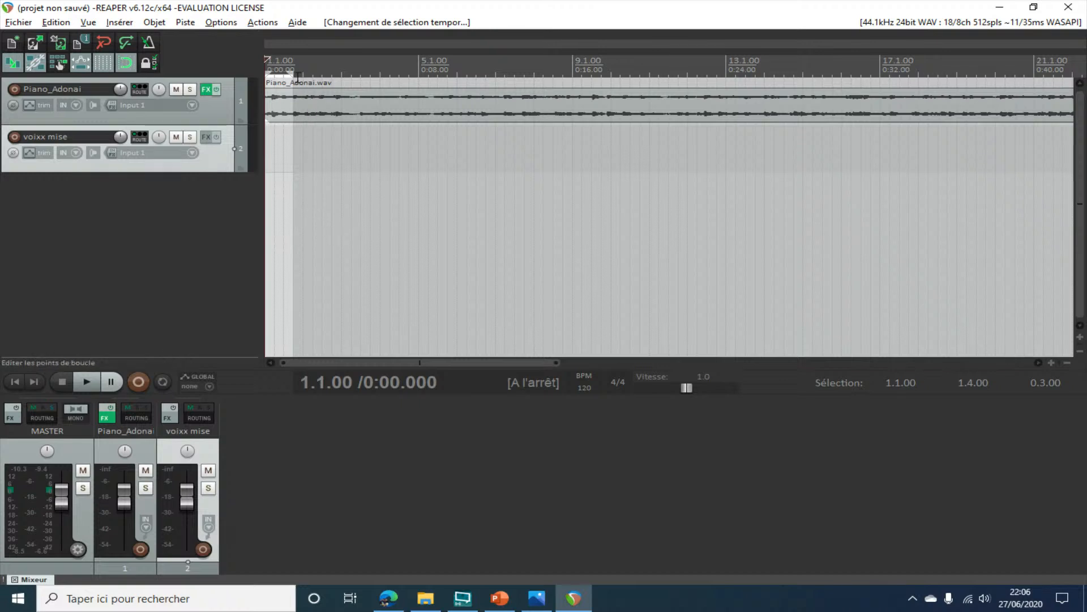
- Switch to PowerPoint and review the six FX plug-in categories on the Chap. 3 slide, highlighting them in turn
click(499, 598)
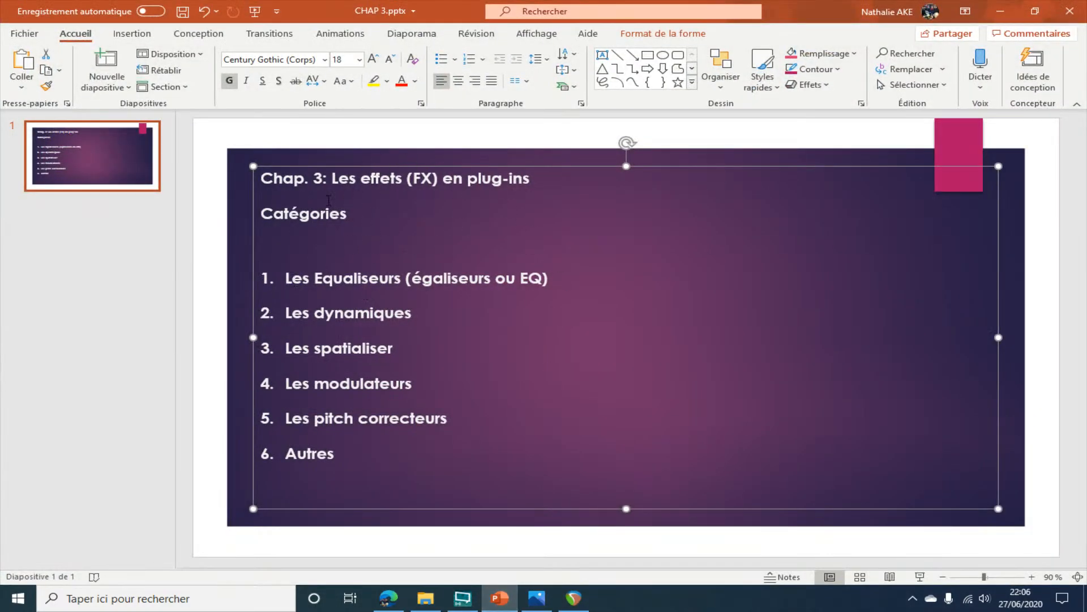
drag(285, 278, 606, 290)
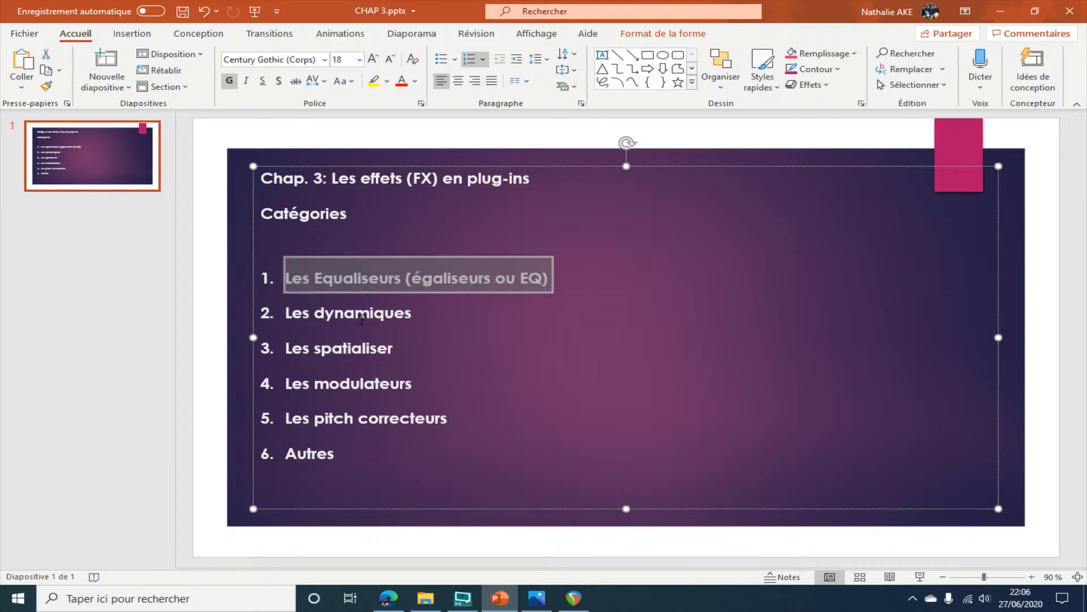
drag(415, 312, 285, 313)
drag(405, 353, 285, 348)
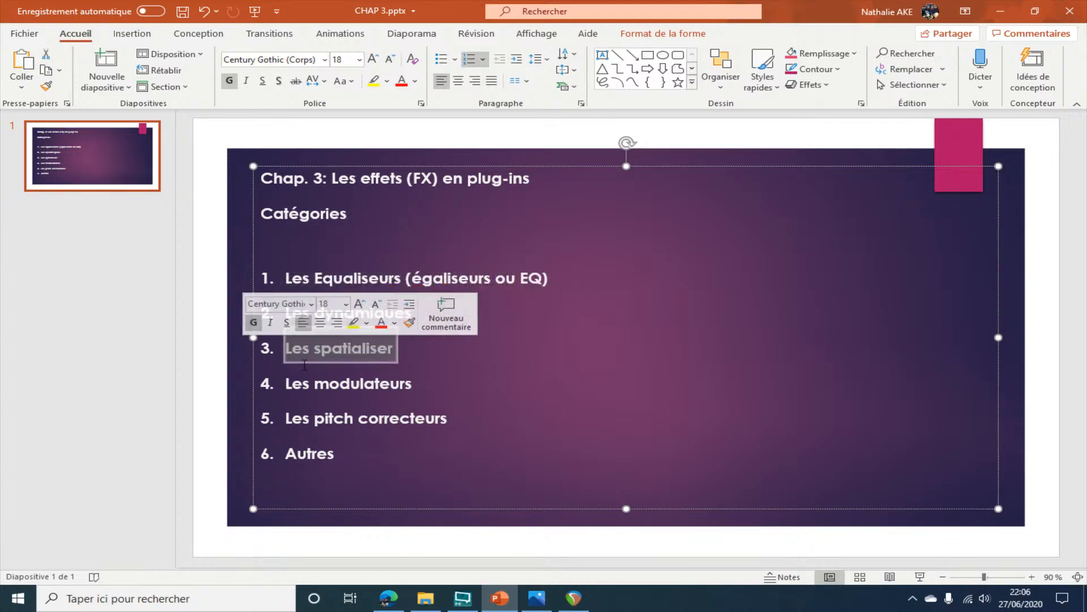
drag(415, 384, 285, 383)
click(368, 453)
drag(372, 430, 368, 424)
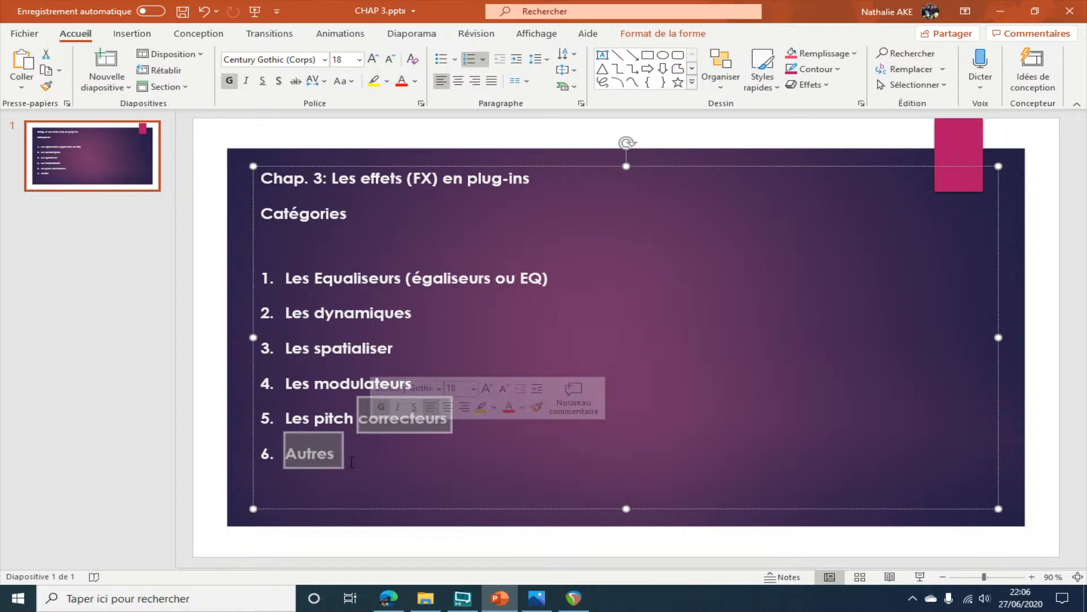
click(440, 481)
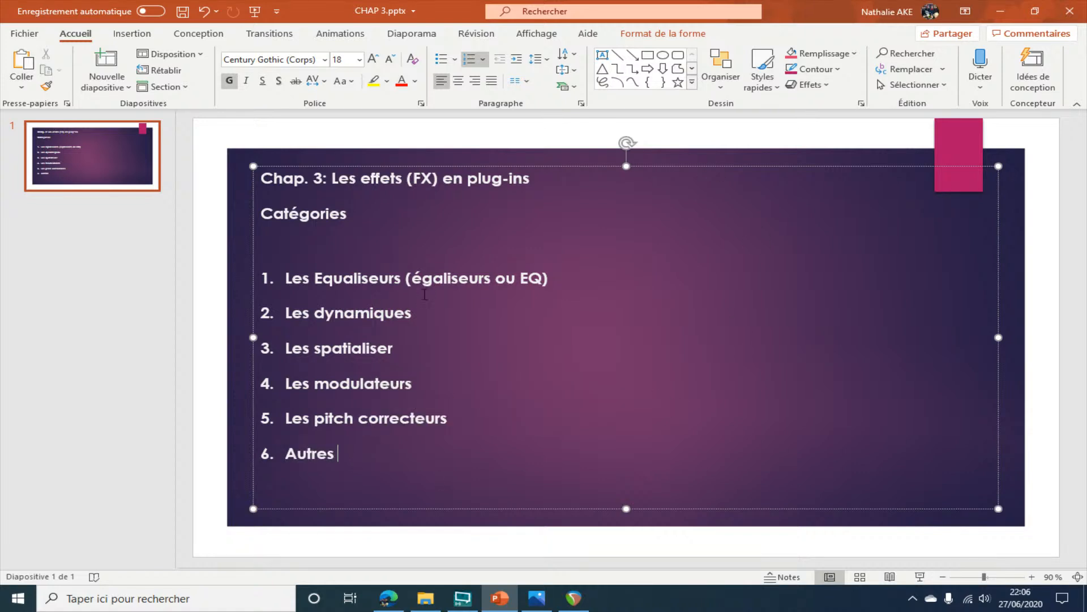
- Highlight the "Les Equaliseurs (égaliseurs ou EQ)" category on the slide, and minimize the presentation
key(Escape)
double_click(548, 278)
key(Escape)
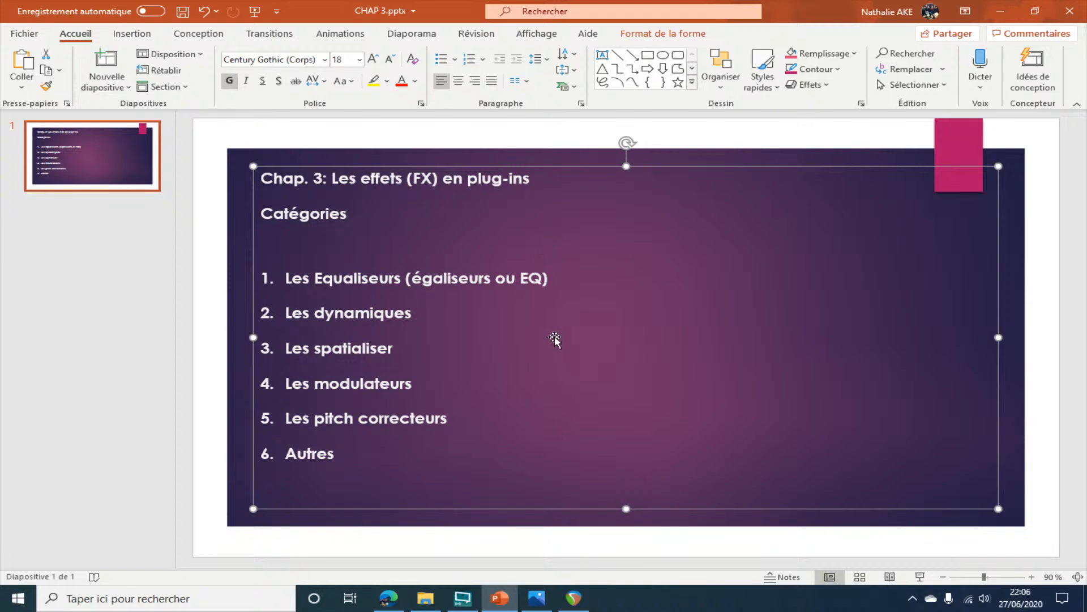
click(527, 280)
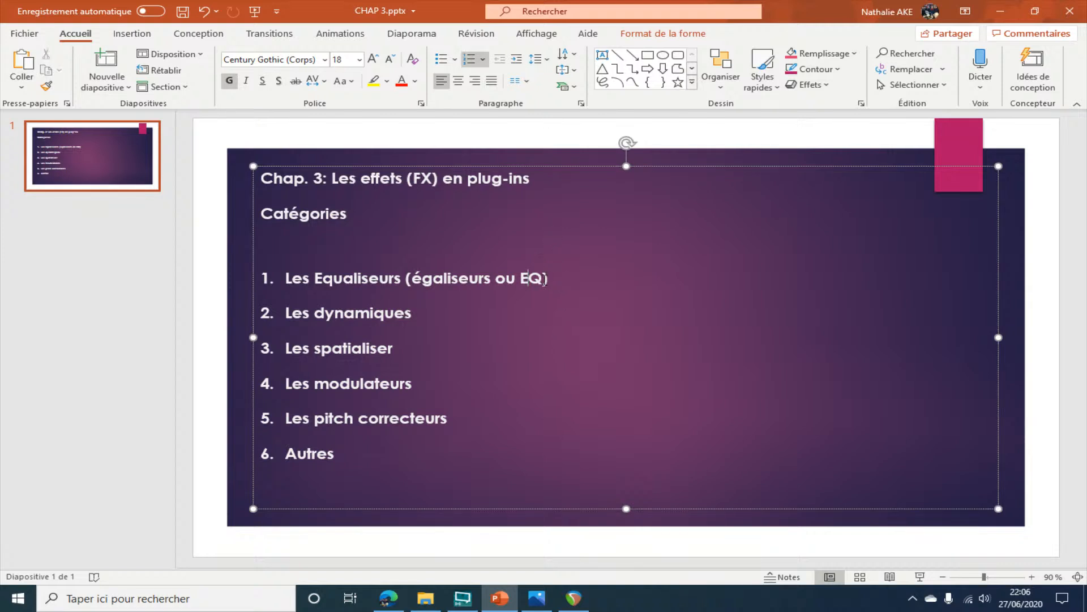
drag(552, 278, 278, 270)
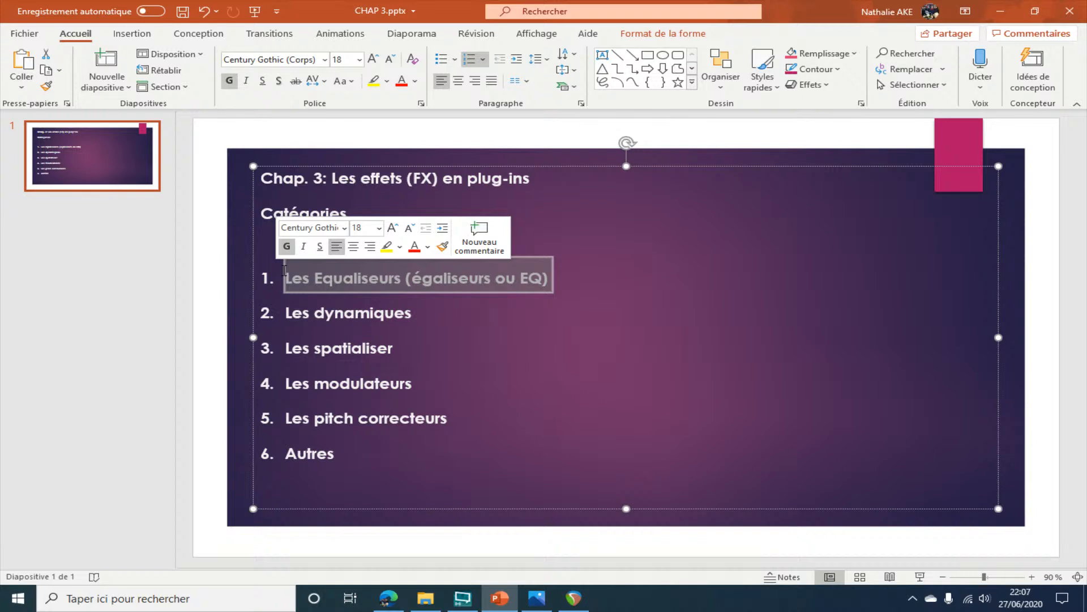
click(492, 300)
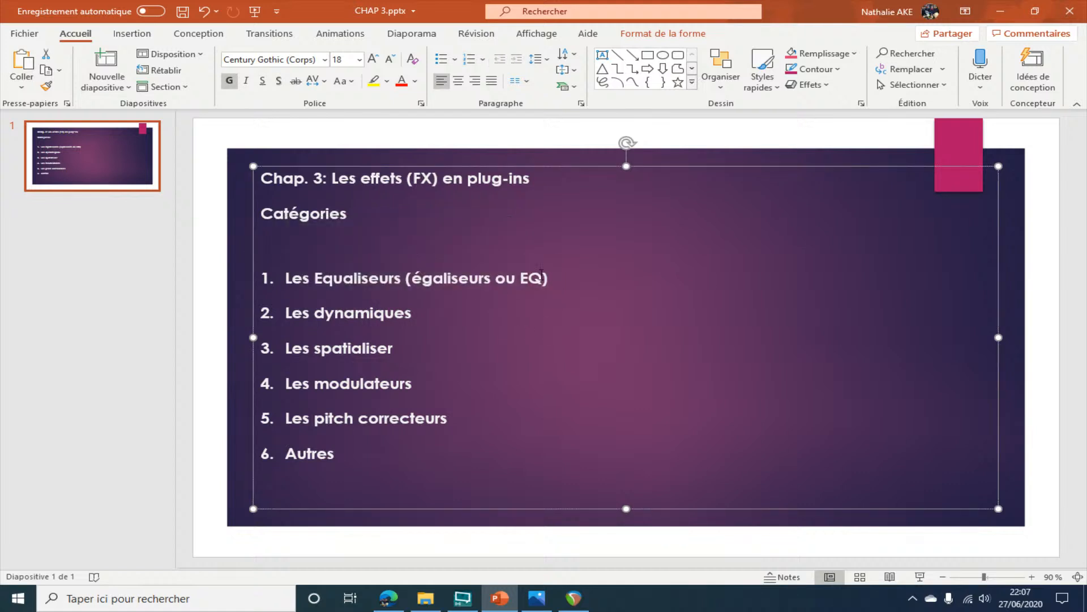
drag(554, 278, 288, 281)
click(1000, 12)
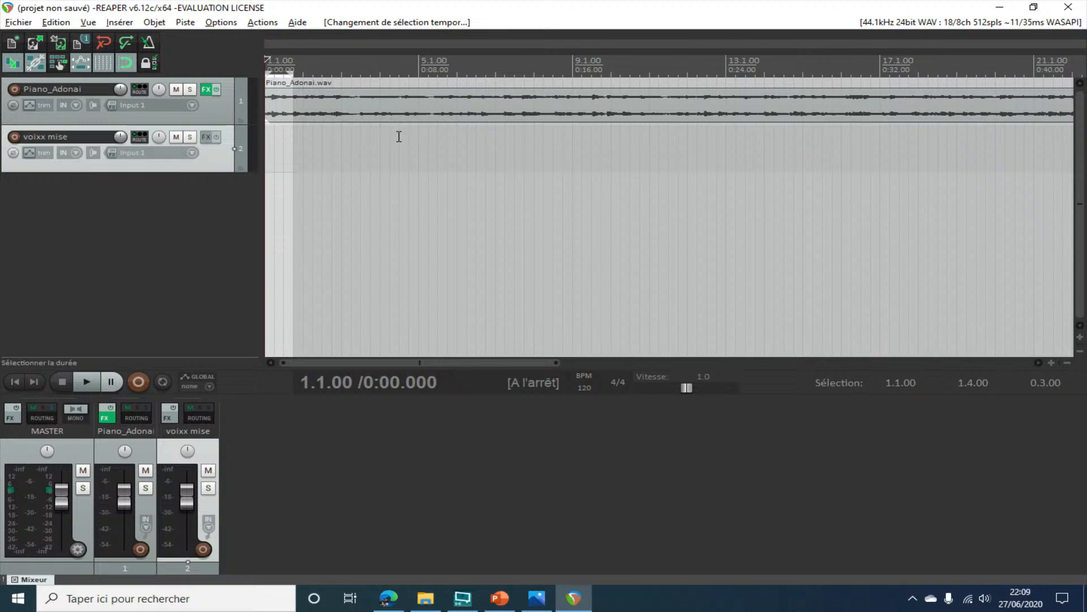
- Open the Piano_Adonai FX chain and remove bands 4 to 7 from its first ReaEQ
click(207, 90)
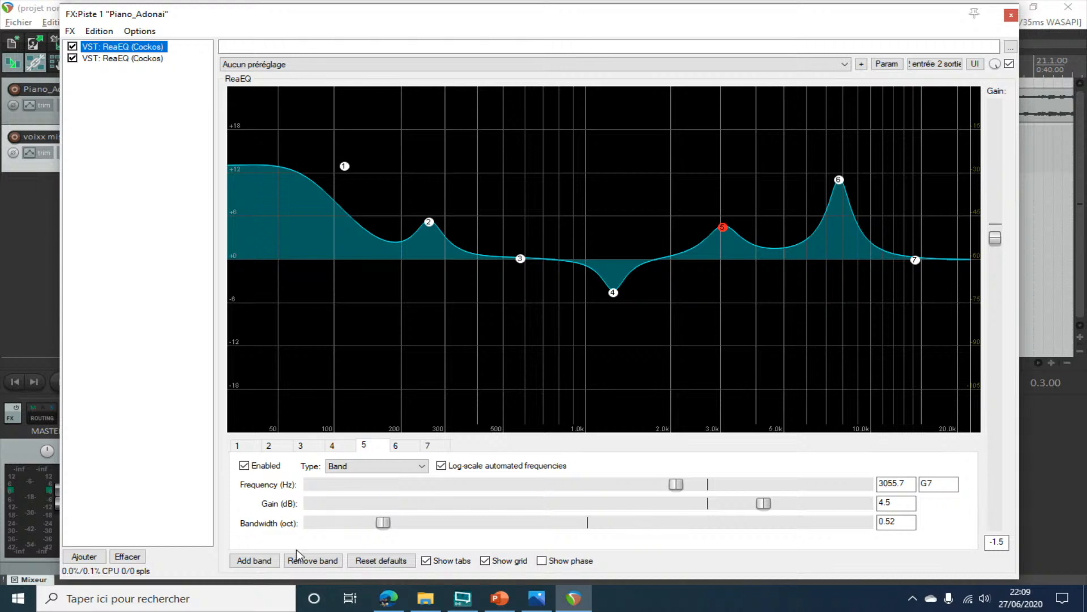
click(314, 561)
click(316, 562)
click(318, 564)
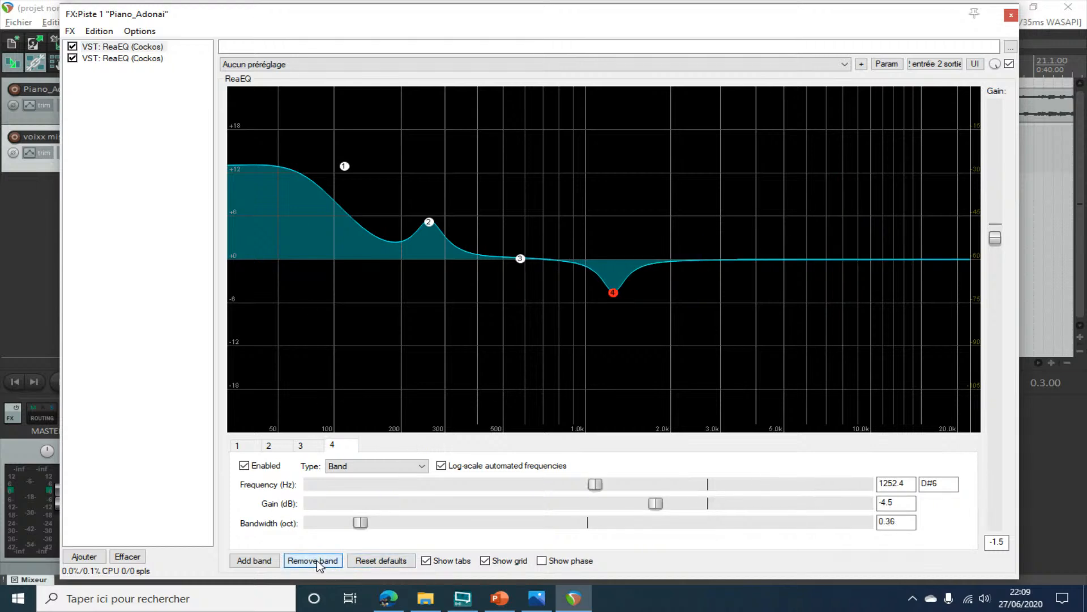
click(317, 564)
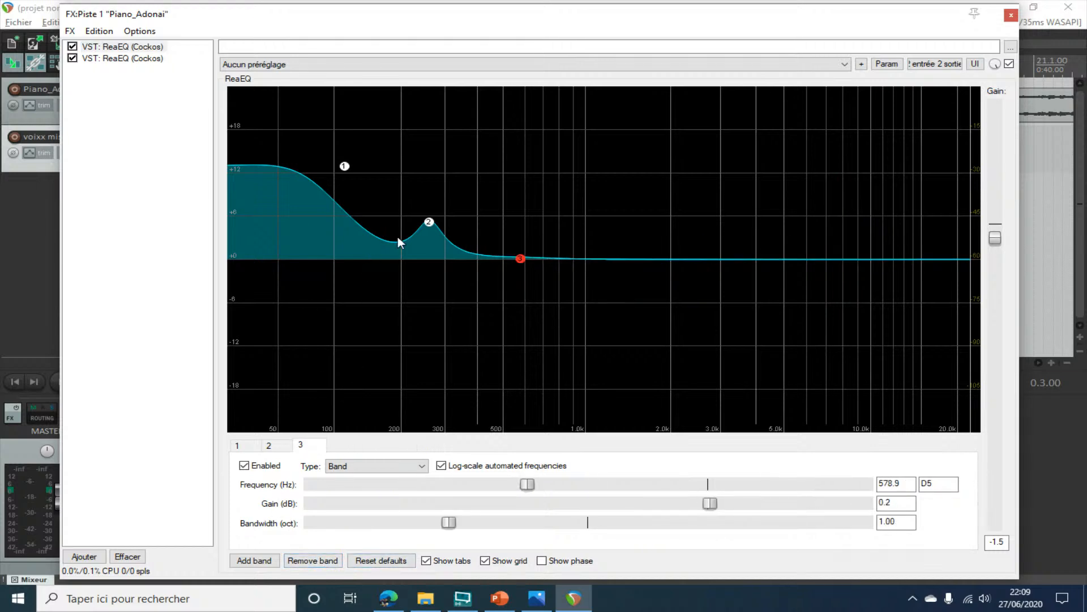
- Flatten the three ReaEQ bands near 0 dB, placing band 1 at about 71 Hz, band 2 at 943 Hz and band 3 at 6062 Hz
drag(429, 222, 442, 262)
drag(520, 260, 808, 258)
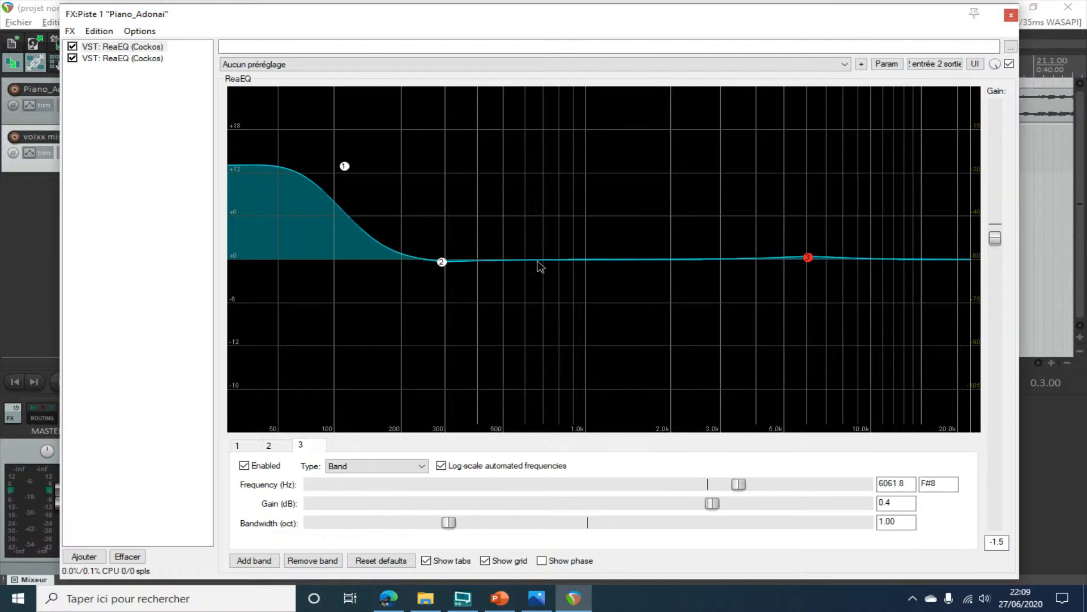
drag(442, 262, 581, 262)
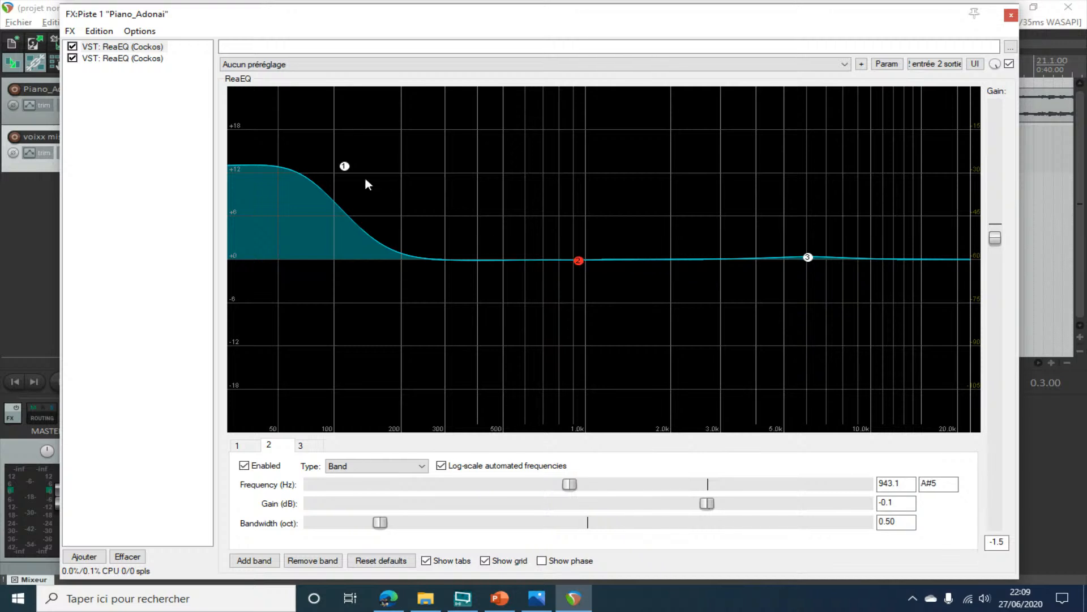
drag(344, 166, 305, 265)
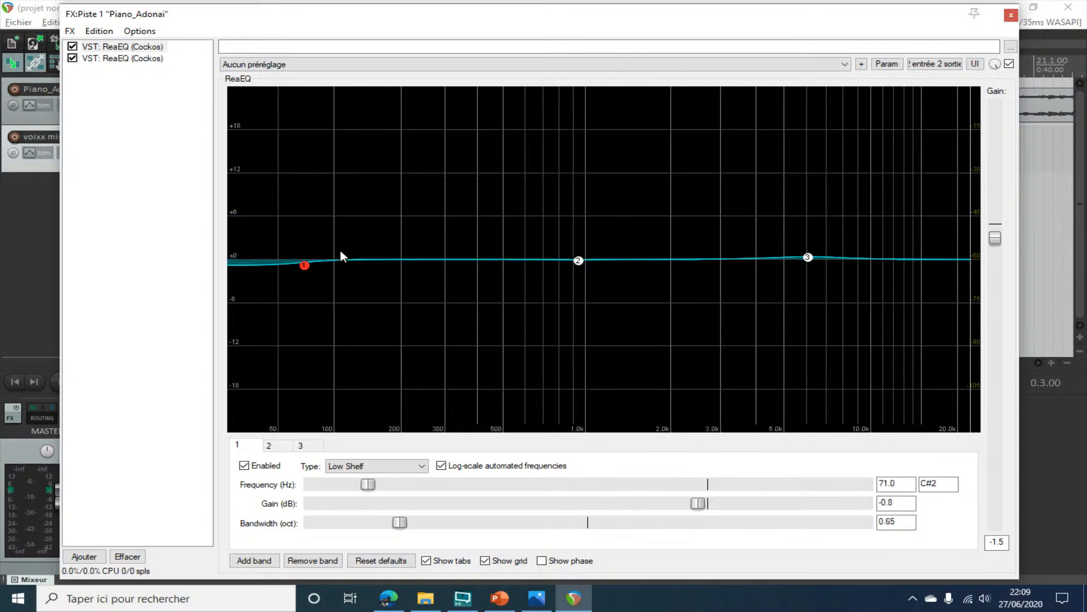
- During playback, set band 3 to about 7266 Hz at -0.4 dB and boost band 2 to 20.7 dB at 1195 Hz with 1.49 octaves bandwidth
key(space)
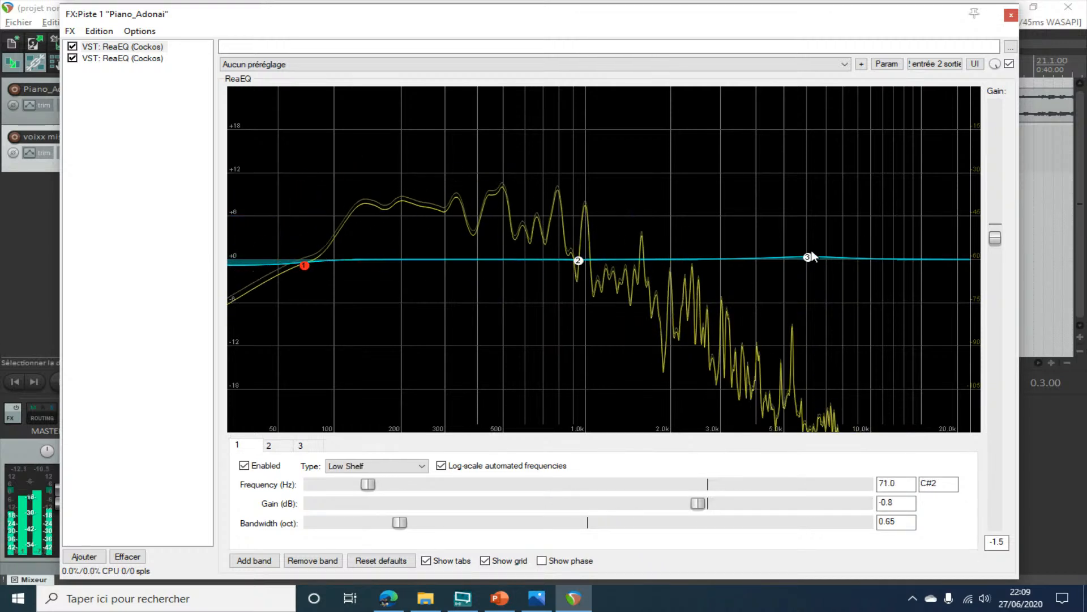
drag(808, 257, 830, 262)
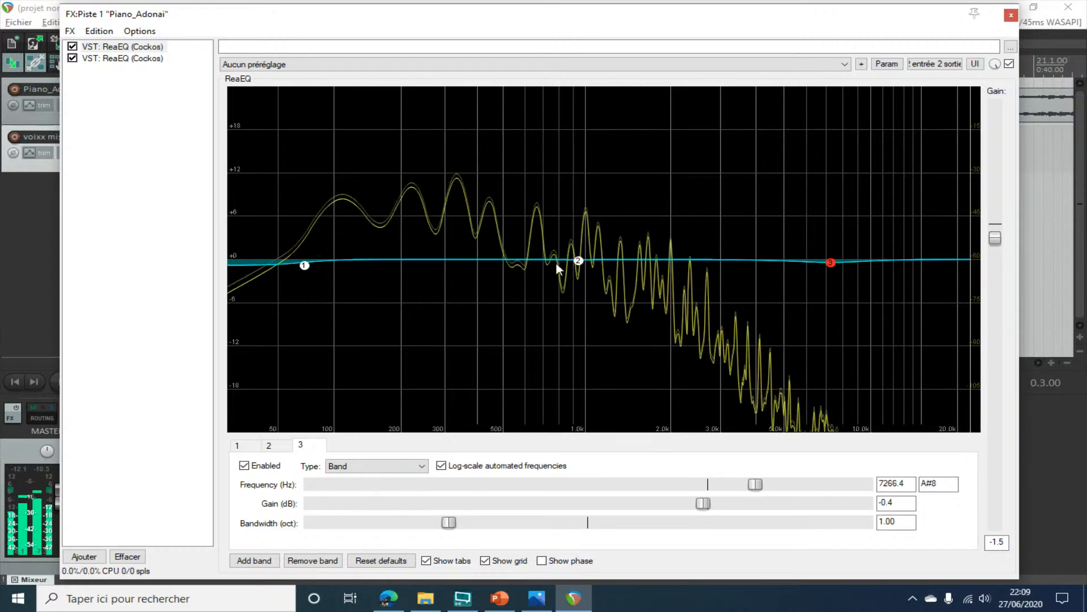
drag(578, 260, 606, 111)
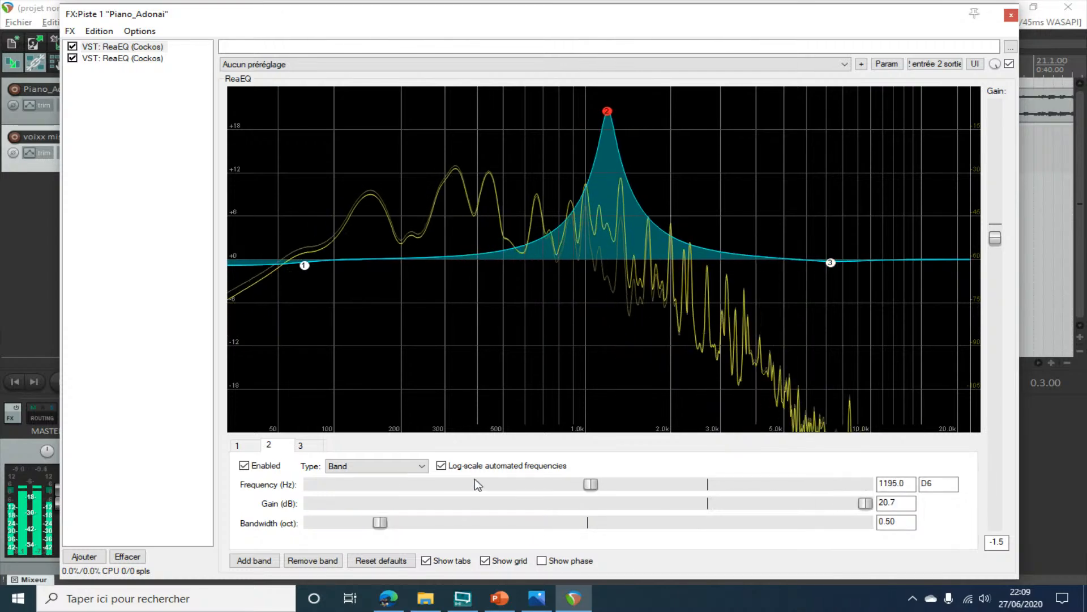
drag(379, 524, 526, 525)
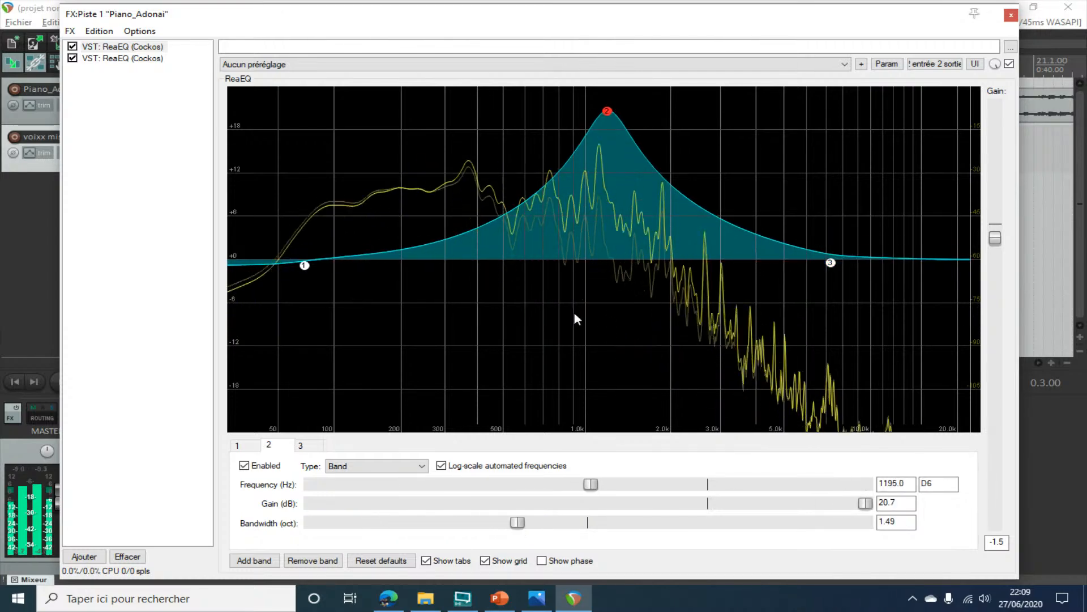
- Bring band 2 back to about 0 dB, set band 1 to about 56.5 Hz at 0.8 dB, and play back the piano
drag(607, 111, 601, 261)
click(304, 265)
drag(304, 269, 287, 254)
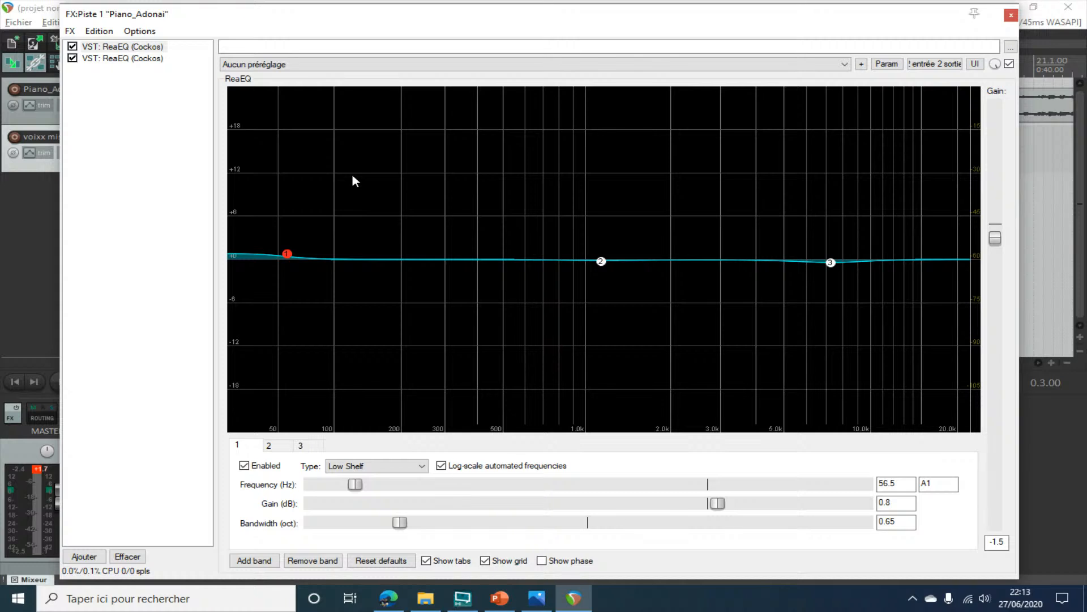
key(space)
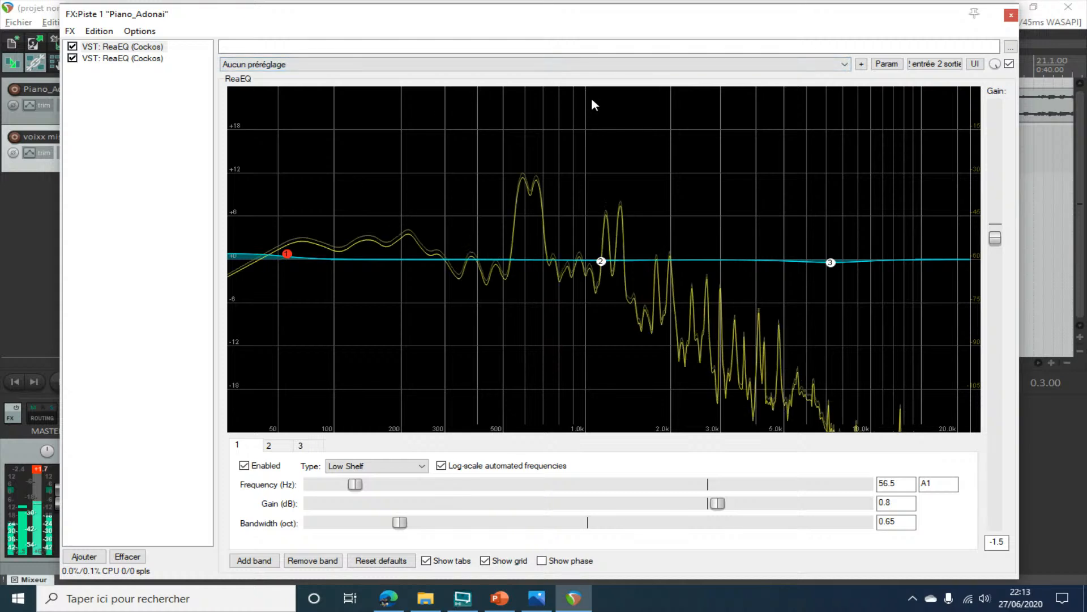
key(space)
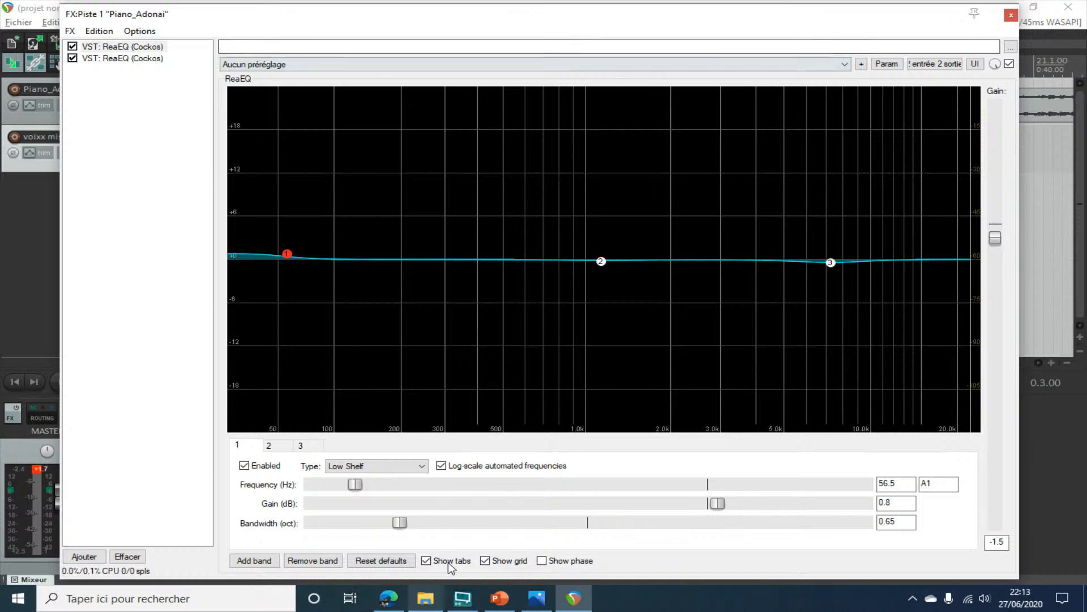
- Show the desktop and open the Chrome browser
mouse_move(490, 605)
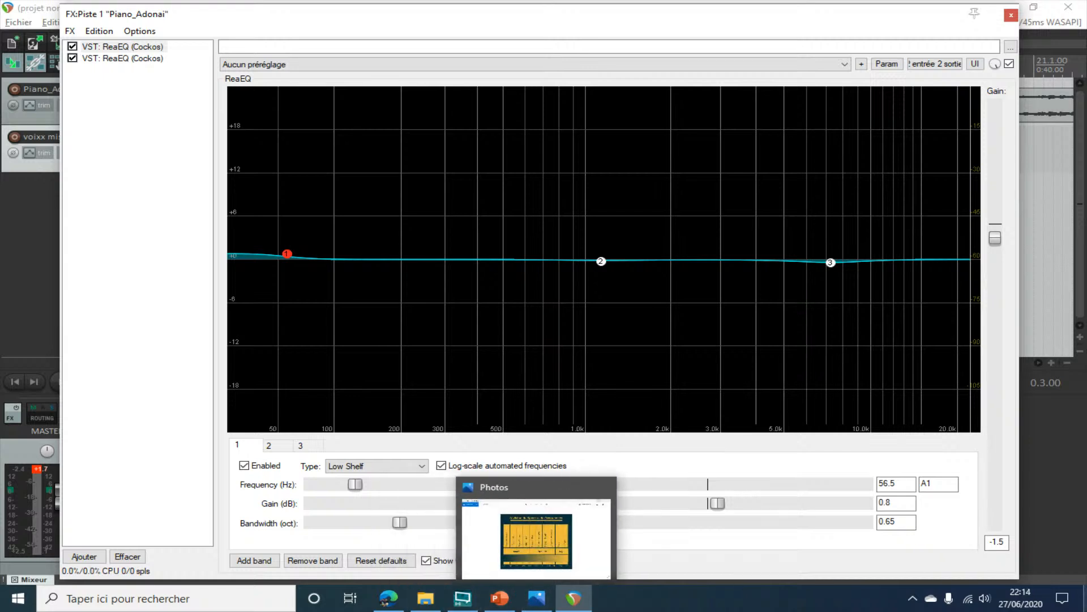
click(1063, 598)
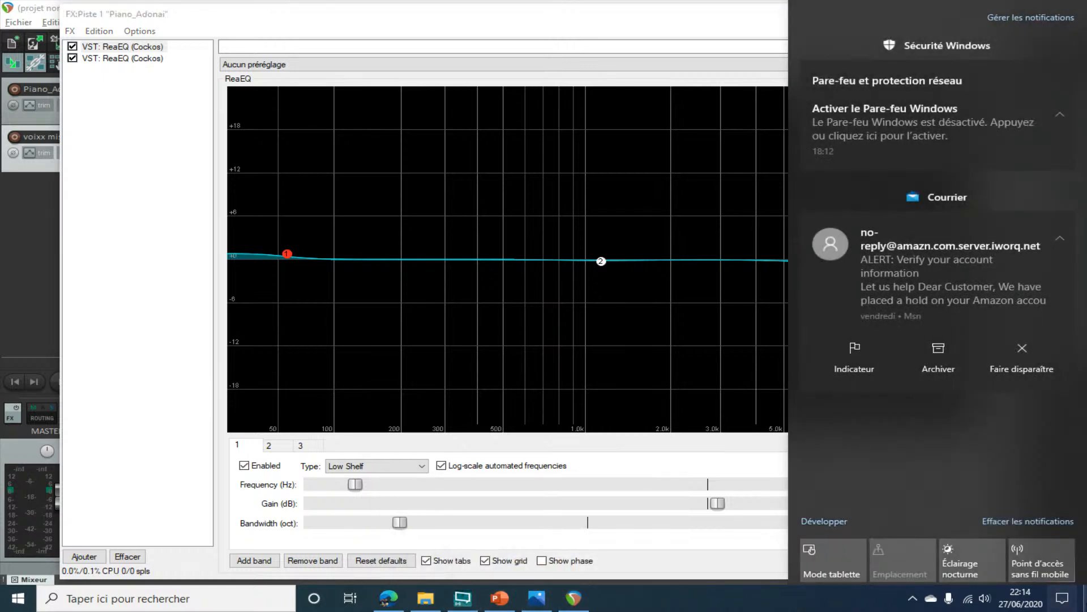
click(1085, 598)
double_click(46, 169)
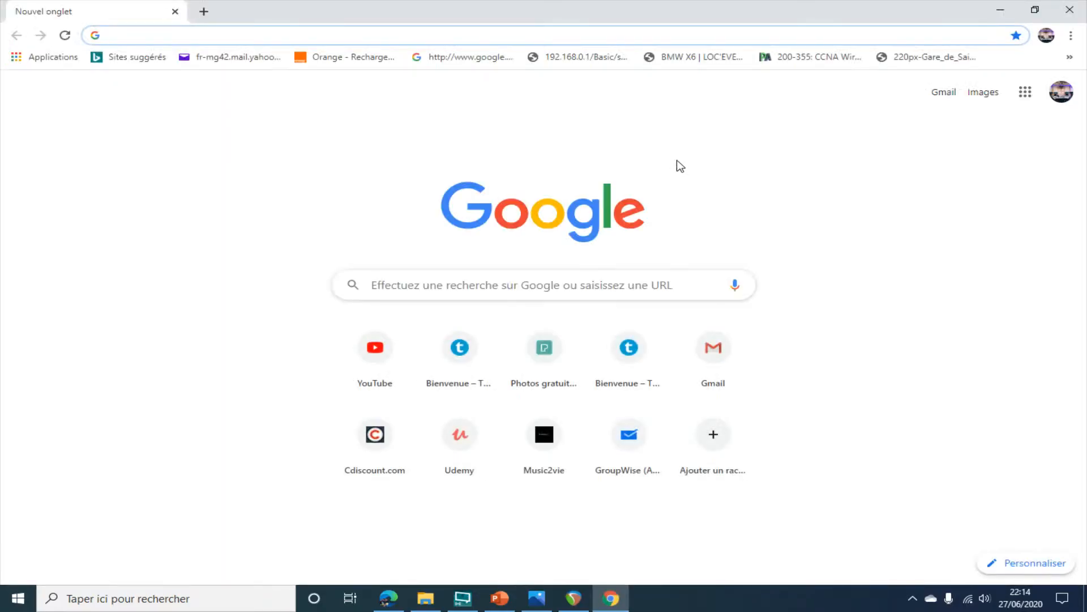
- Search Google for "PLUGINS GRATUIT AUDIO"
click(547, 289)
text(S)
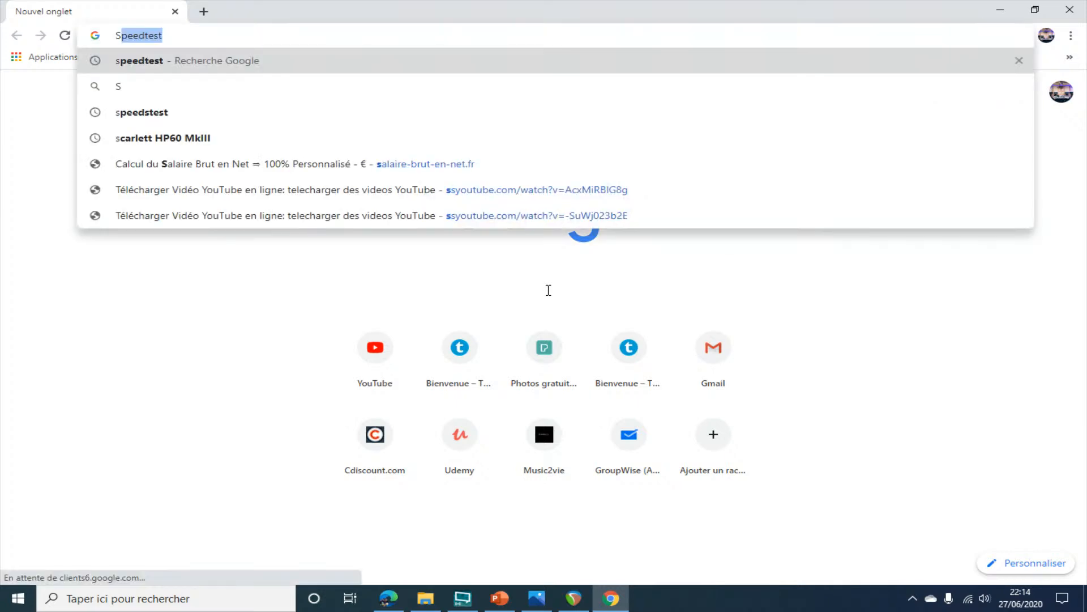
key(BackSpace)
key(BackSpace)
text(P)
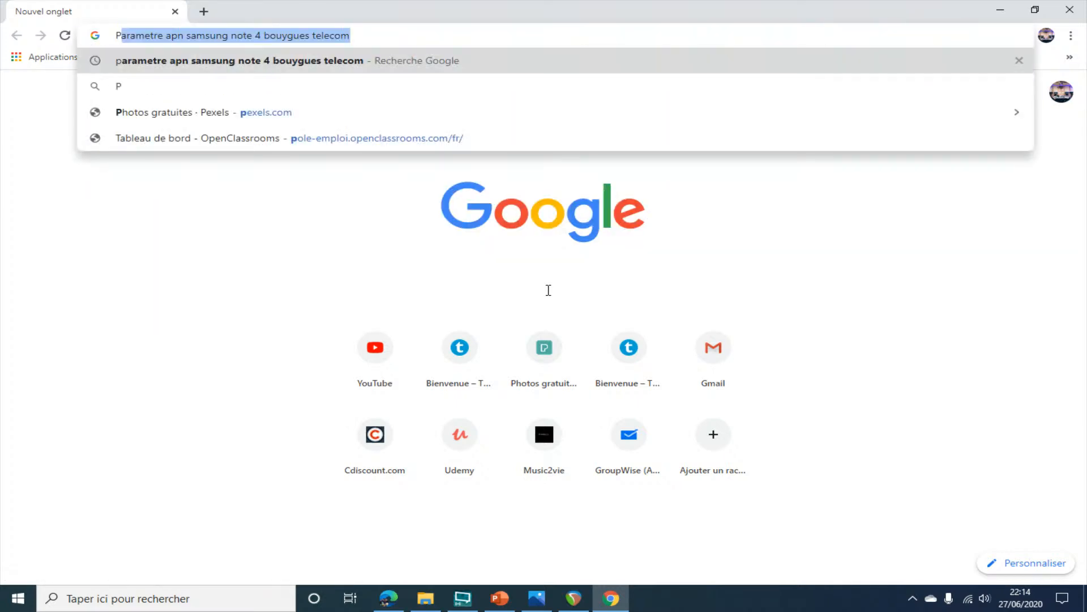
text(LUGINS)
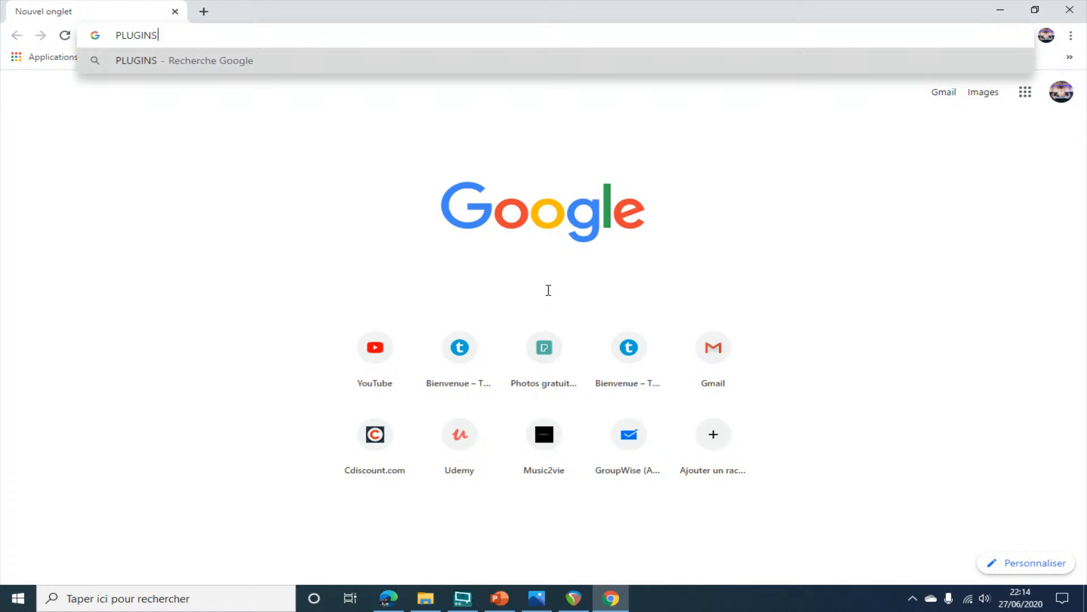
text( GRA)
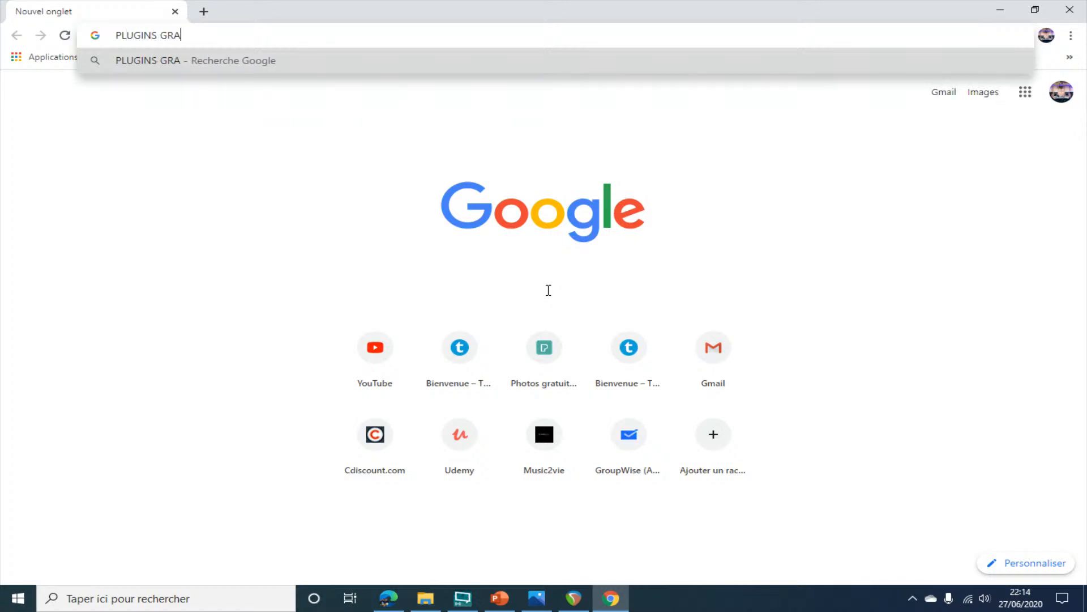
text(TUIT)
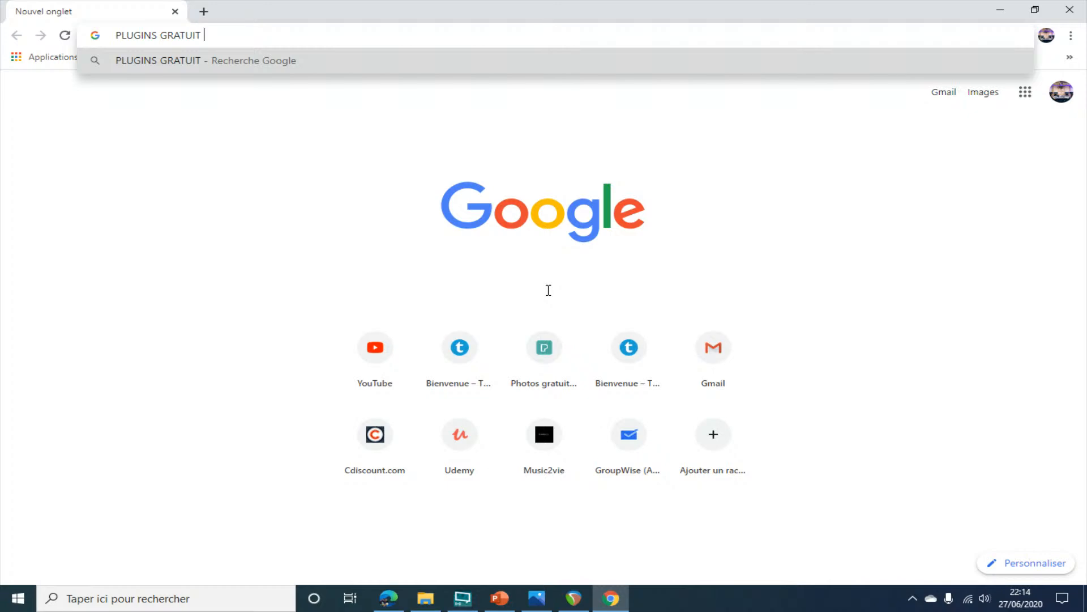
text( AUD)
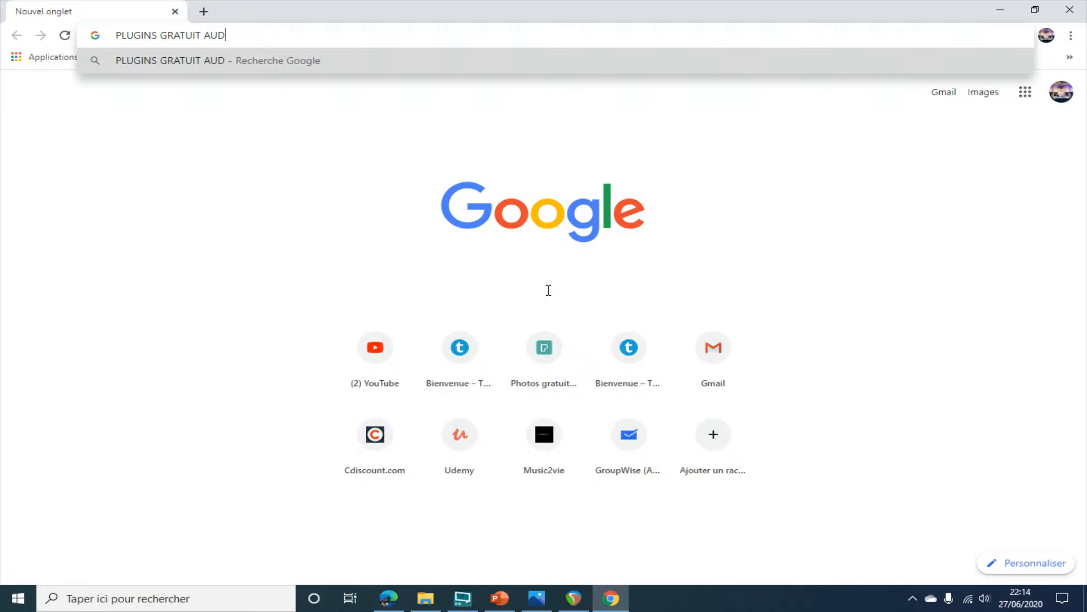
text(IO)
key(Return)
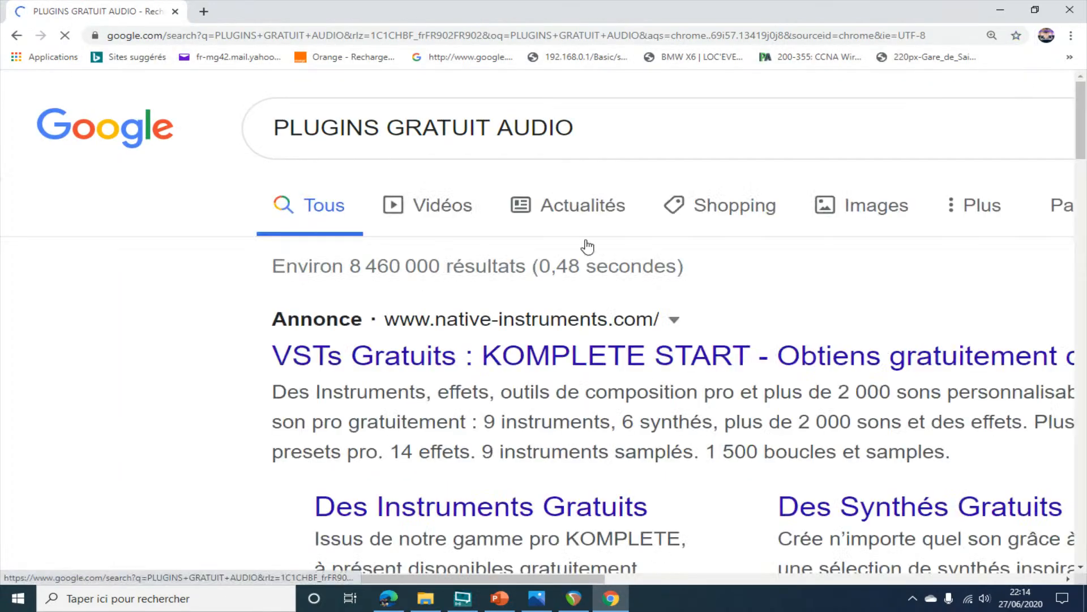
- Reduce the search results page's zoom to one level above 110 %
click(1071, 35)
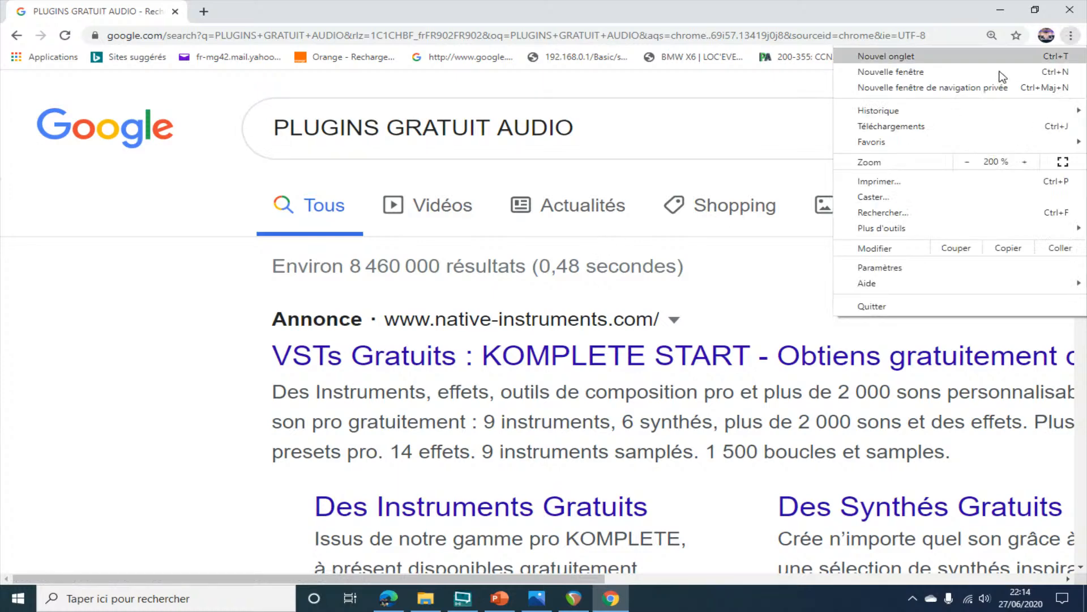
click(970, 162)
click(970, 162)
click(969, 162)
click(969, 162)
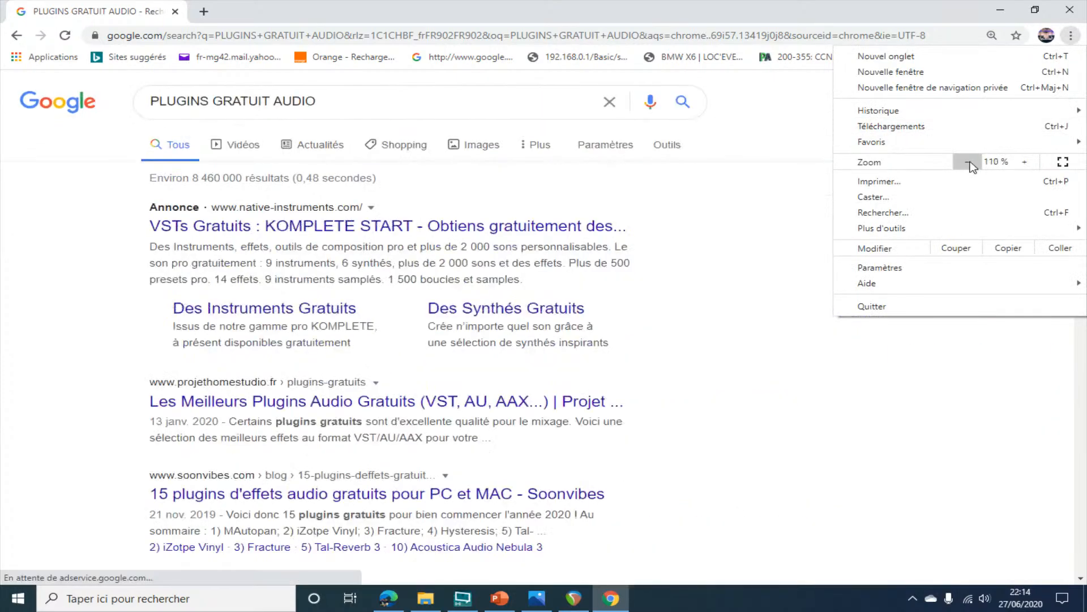
click(1023, 163)
click(825, 225)
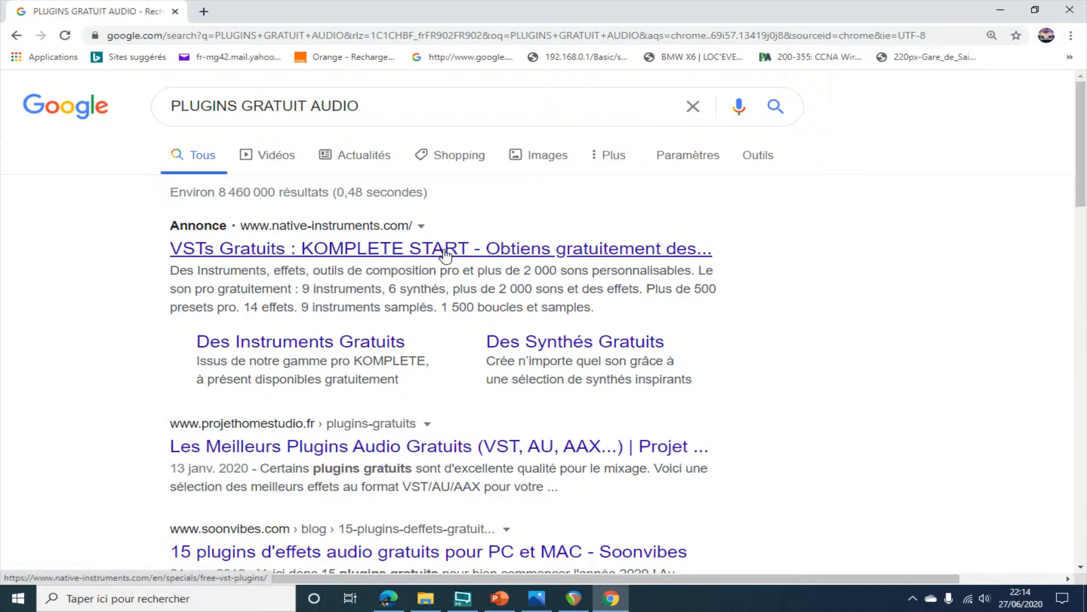
- Open Native Instruments' free VST result, accept all cookies, and review the synths, sampled instruments, effects and other plug-ins offered
click(408, 251)
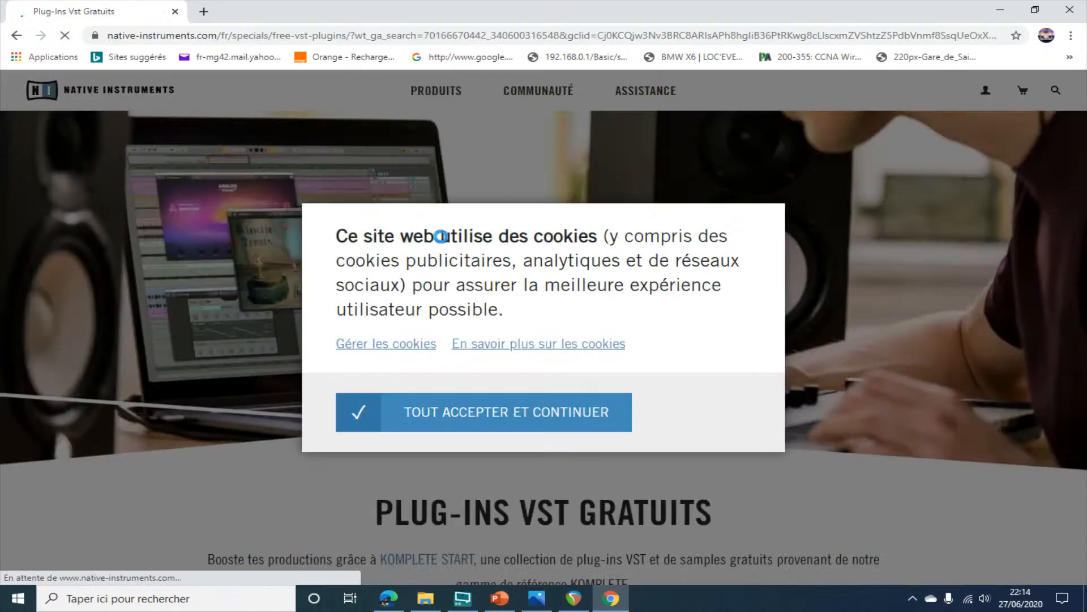
click(487, 426)
scroll(503, 428, down, 8)
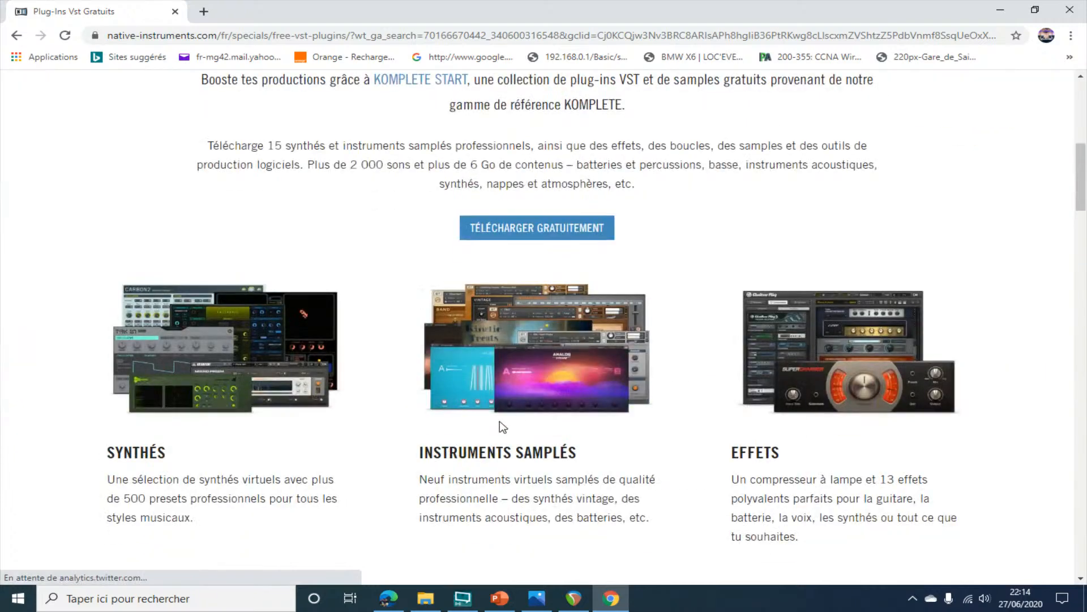
scroll(359, 359, down, 1)
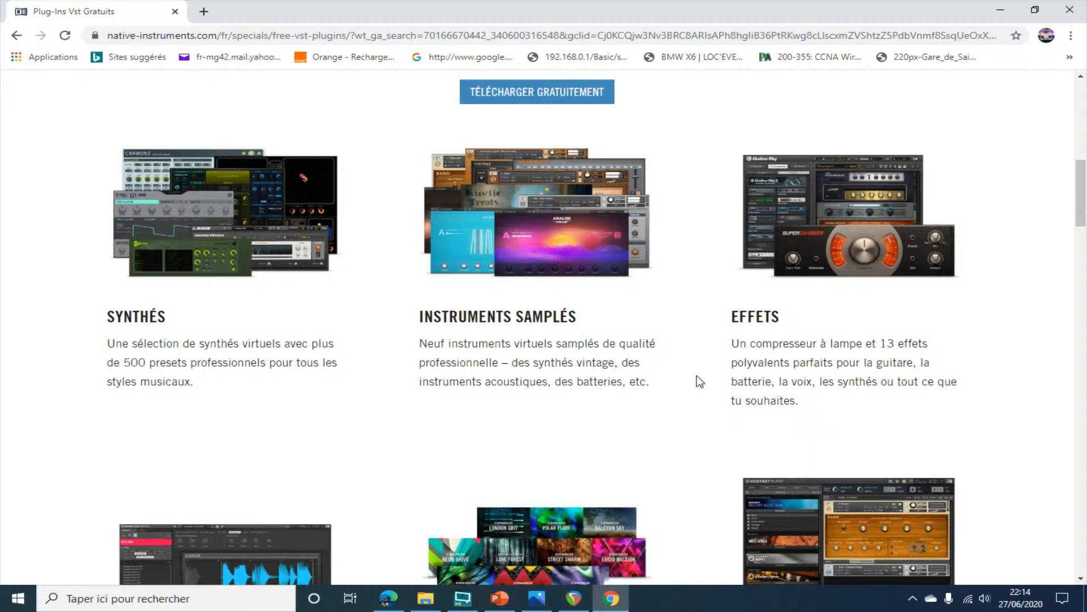
scroll(696, 383, down, 3)
scroll(833, 319, up, 2)
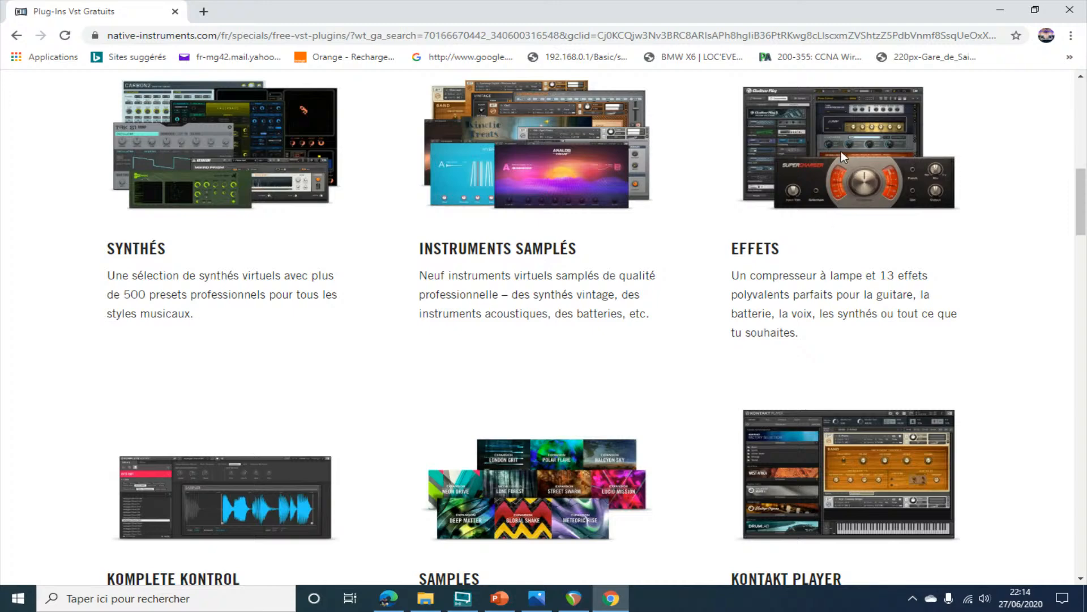
scroll(834, 225, down, 1)
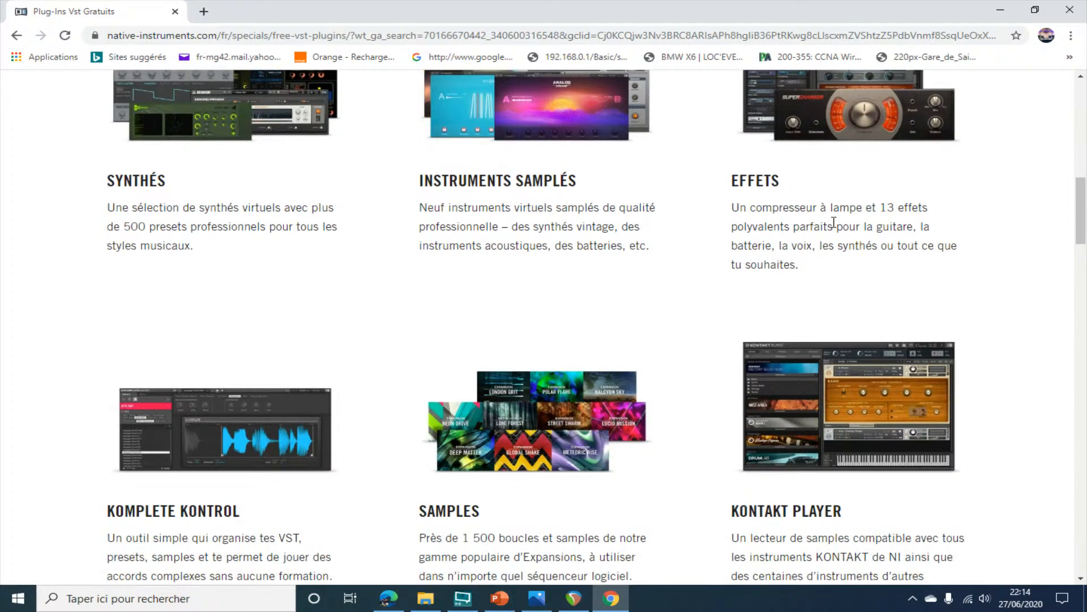
scroll(833, 224, down, 6)
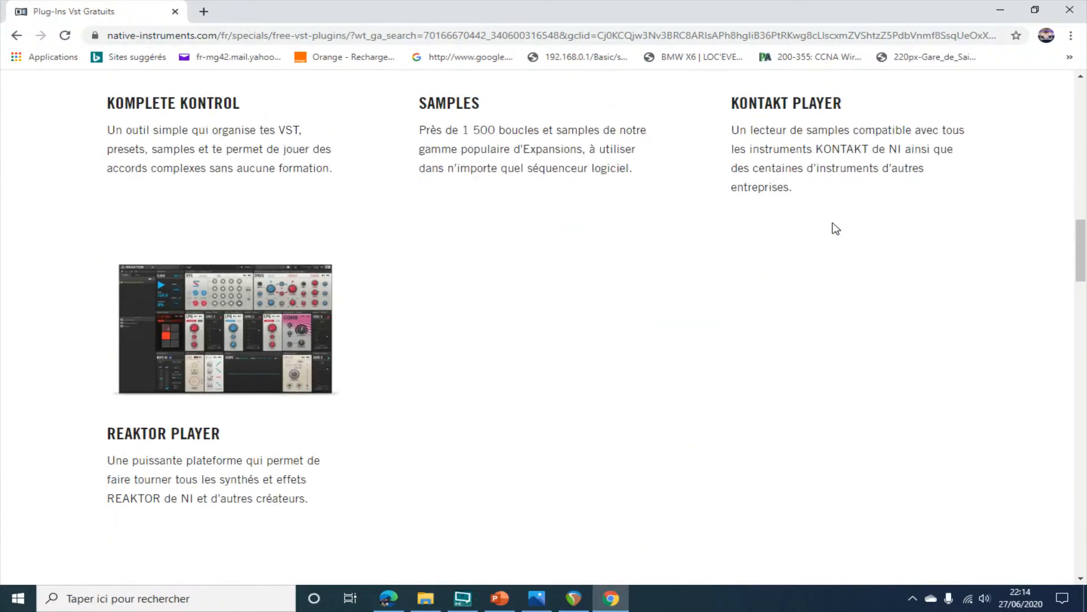
scroll(836, 229, up, 3)
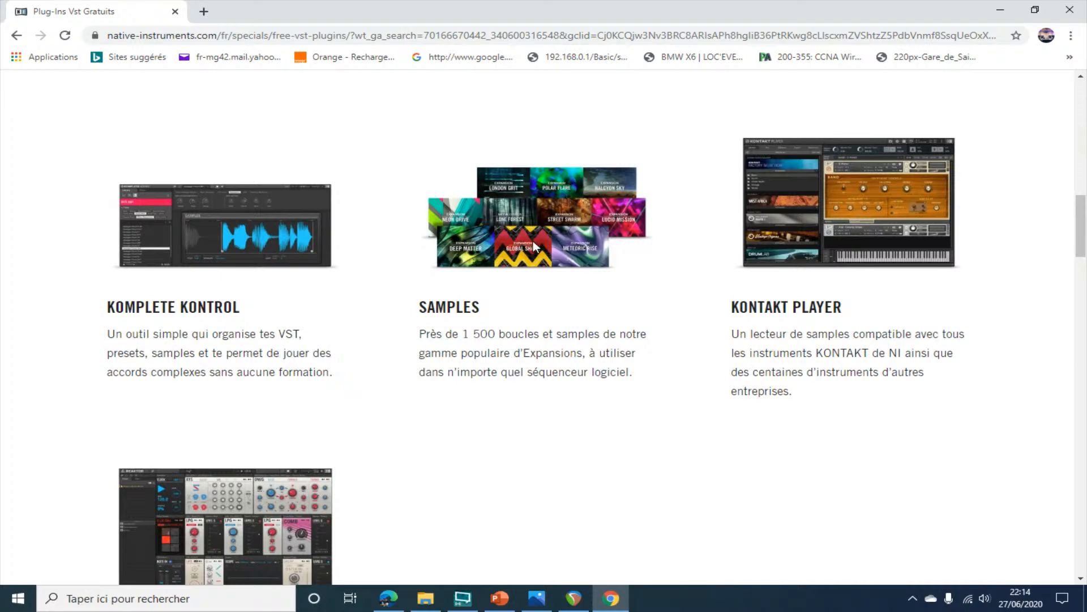
scroll(536, 244, up, 6)
- Return to the search results, open the projethomestudio.fr article on the best free audio plug-ins, and examine its category list
click(17, 36)
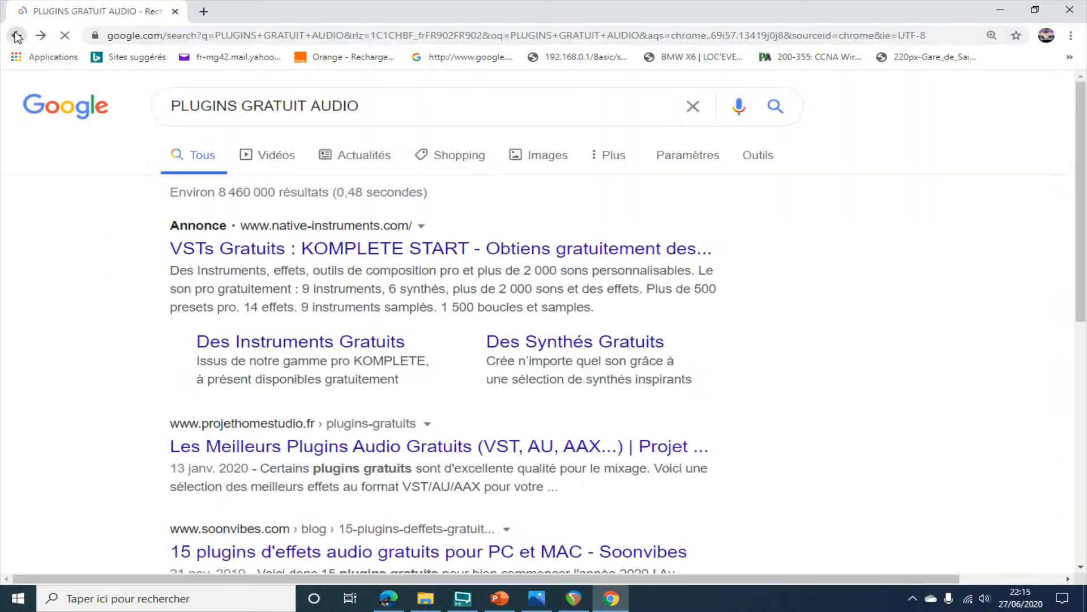
scroll(403, 419, down, 5)
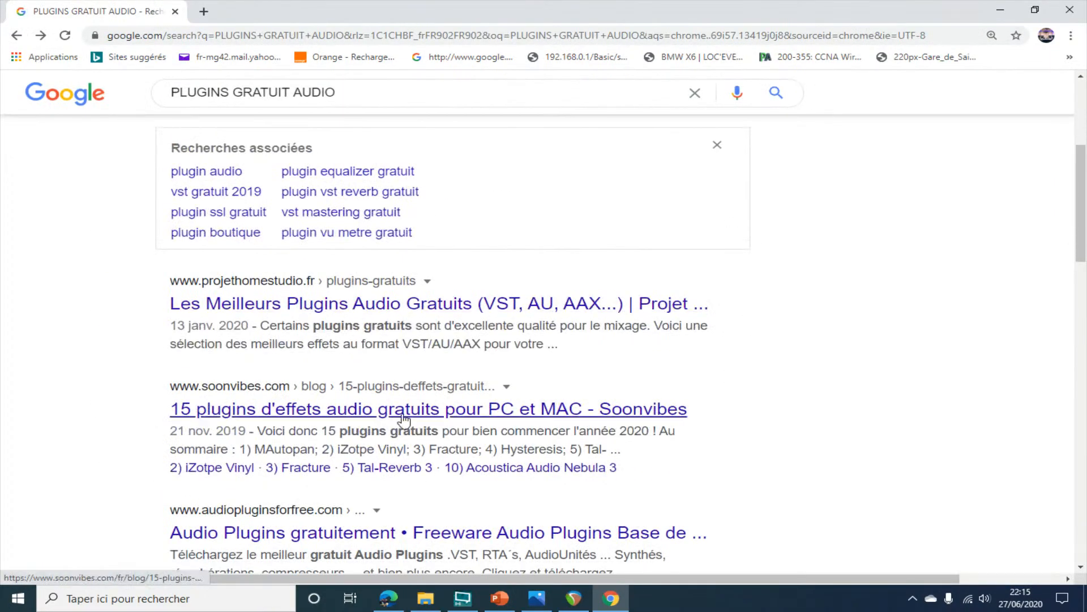
scroll(544, 384, down, 2)
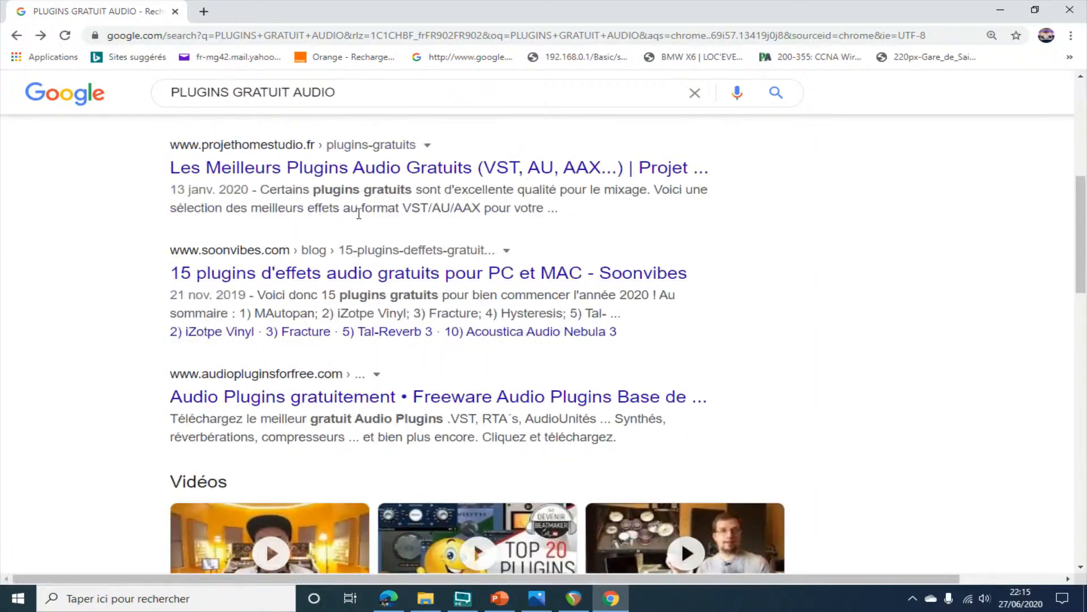
click(316, 171)
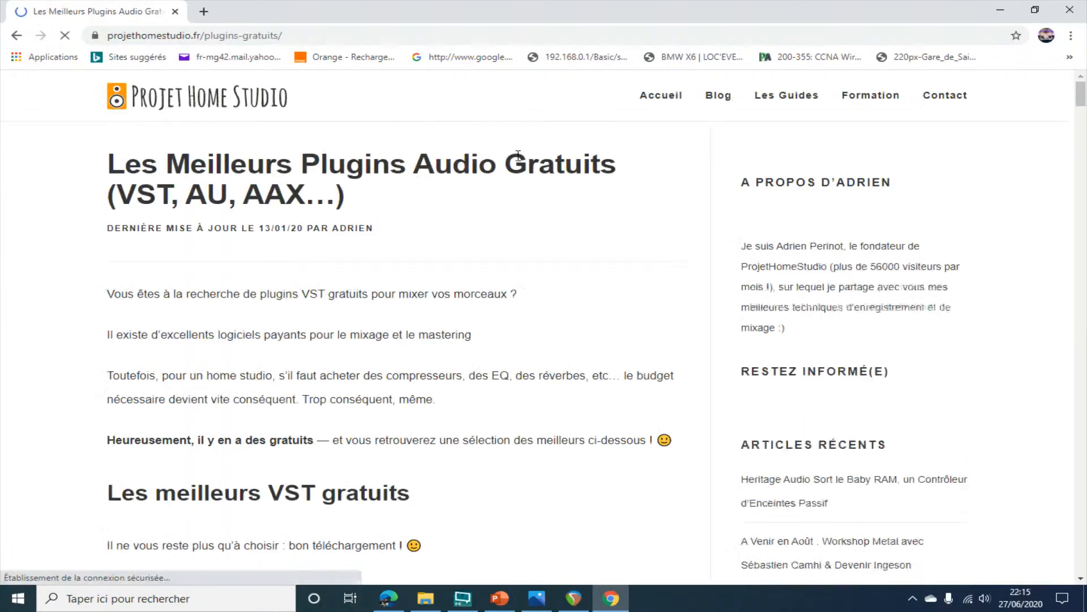
scroll(440, 354, down, 5)
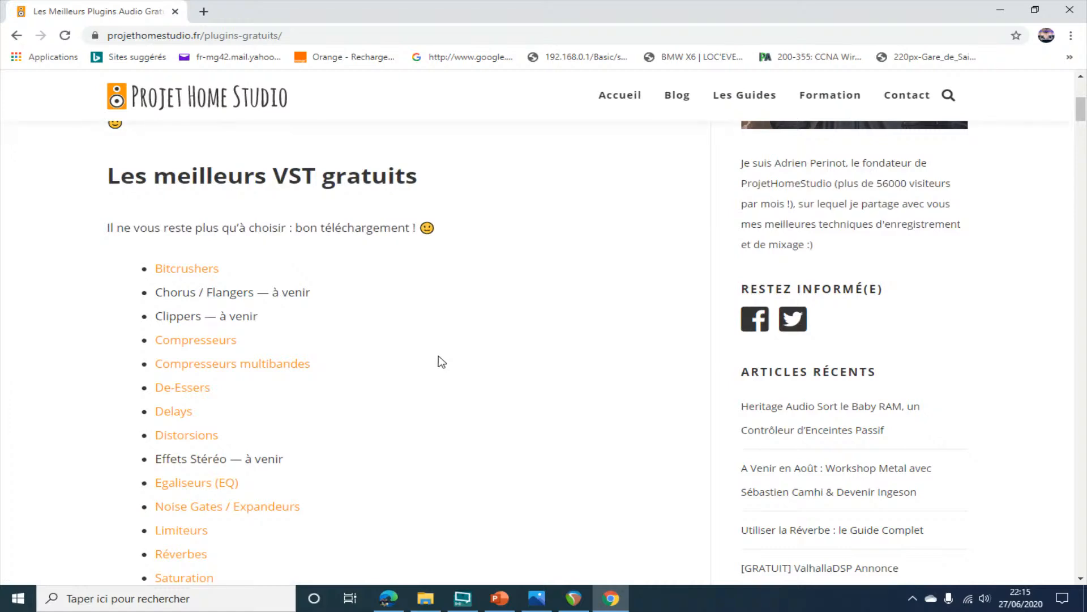
- Open the article's Egaliseurs (EQ) category and review the MEqualizer and ReaEQ entries
scroll(440, 364, down, 3)
scroll(417, 359, up, 2)
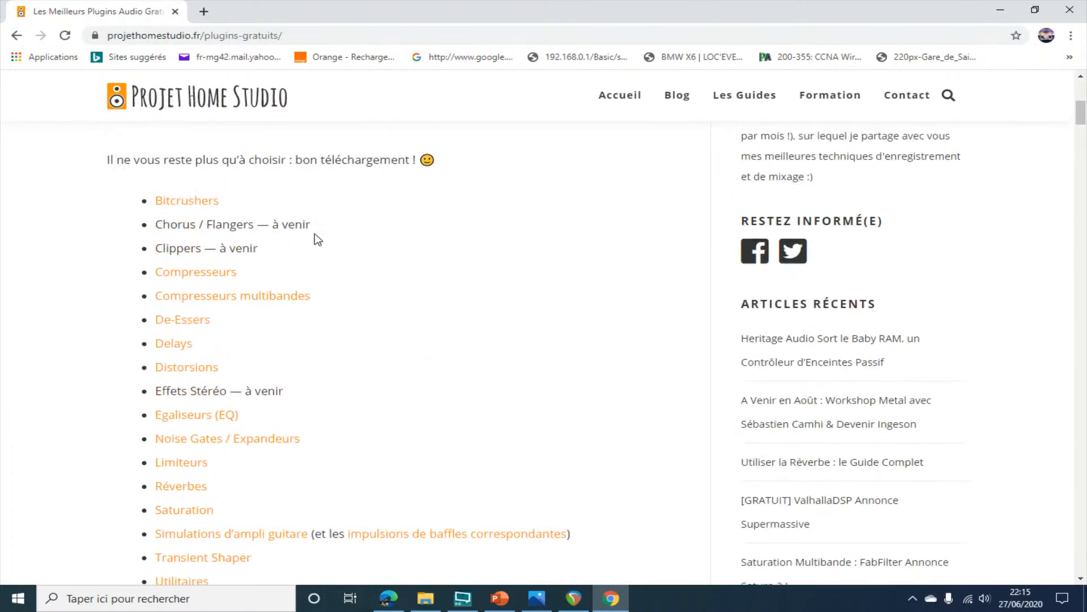
click(189, 417)
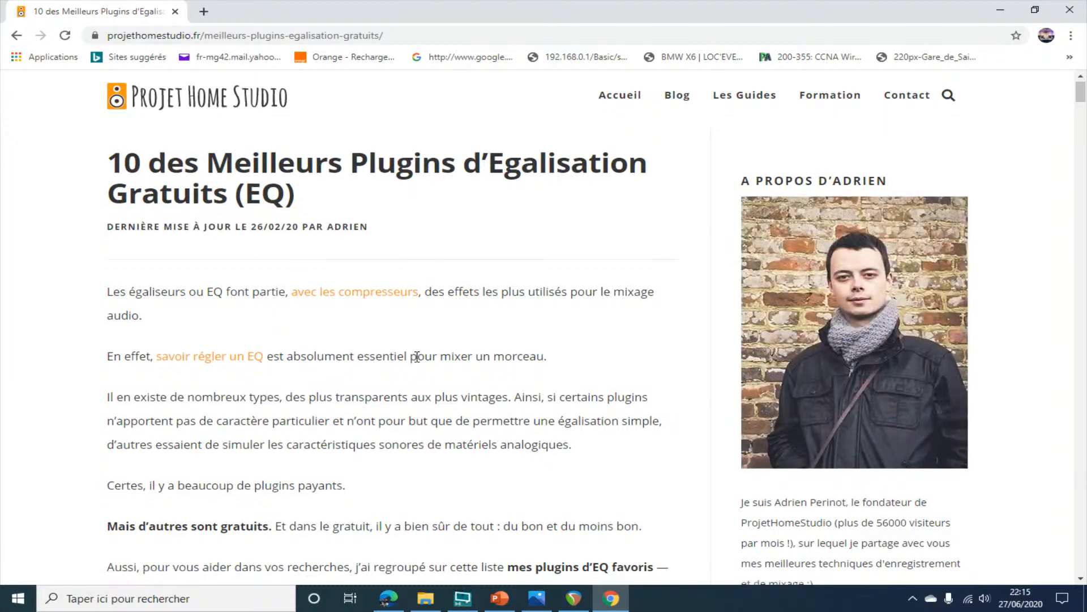
scroll(417, 355, down, 10)
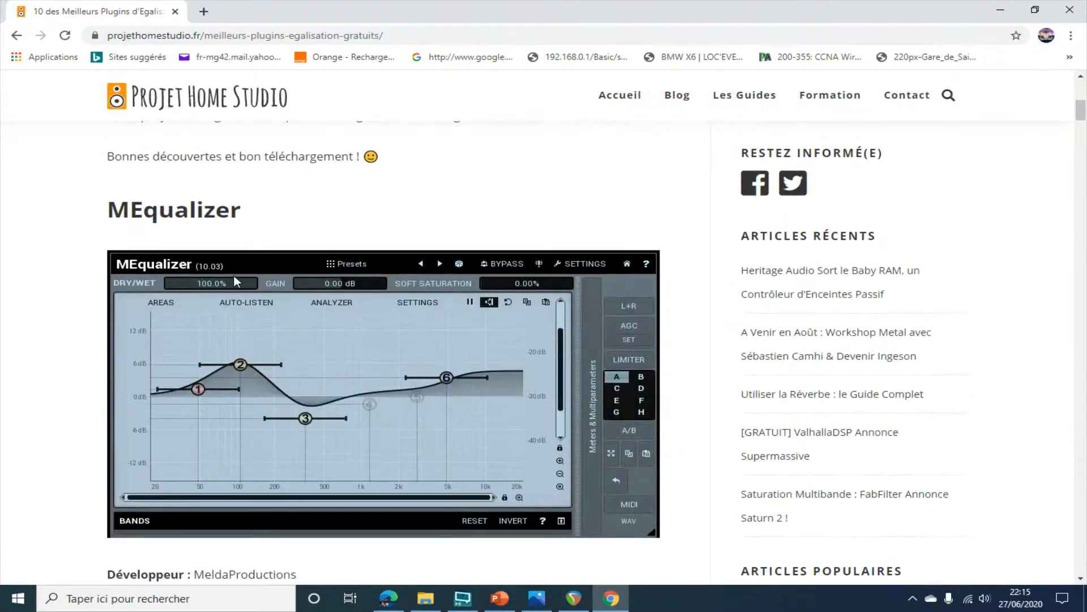
scroll(371, 419, down, 12)
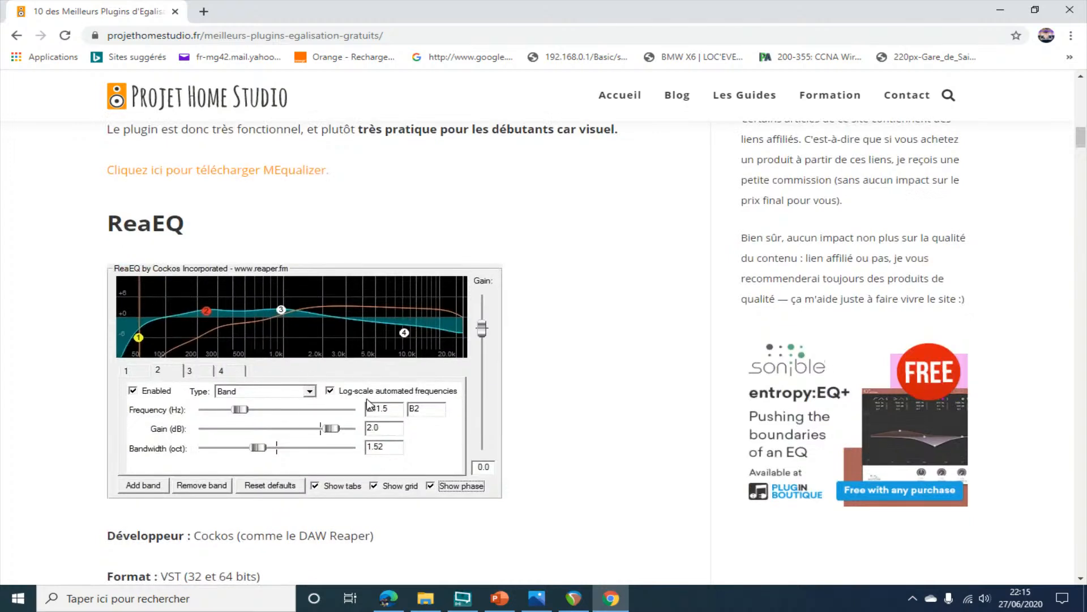
- Review the SonEQ, SlickEQ and BootEQ mkII entries in the free EQ list, including their interfaces, developers and formats
scroll(384, 393, down, 7)
scroll(384, 393, down, 5)
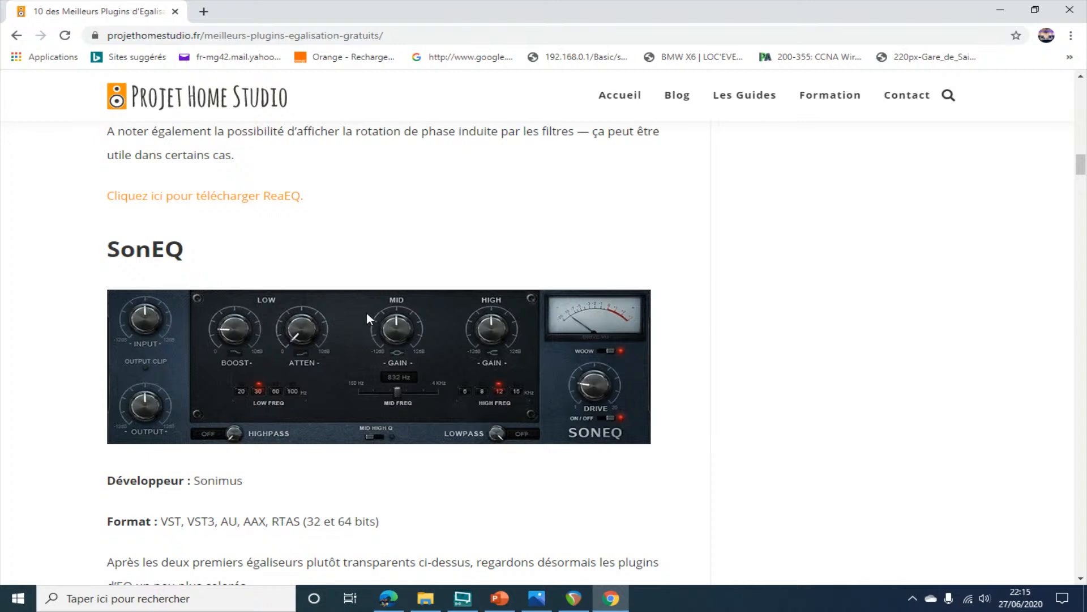
scroll(459, 351, down, 6)
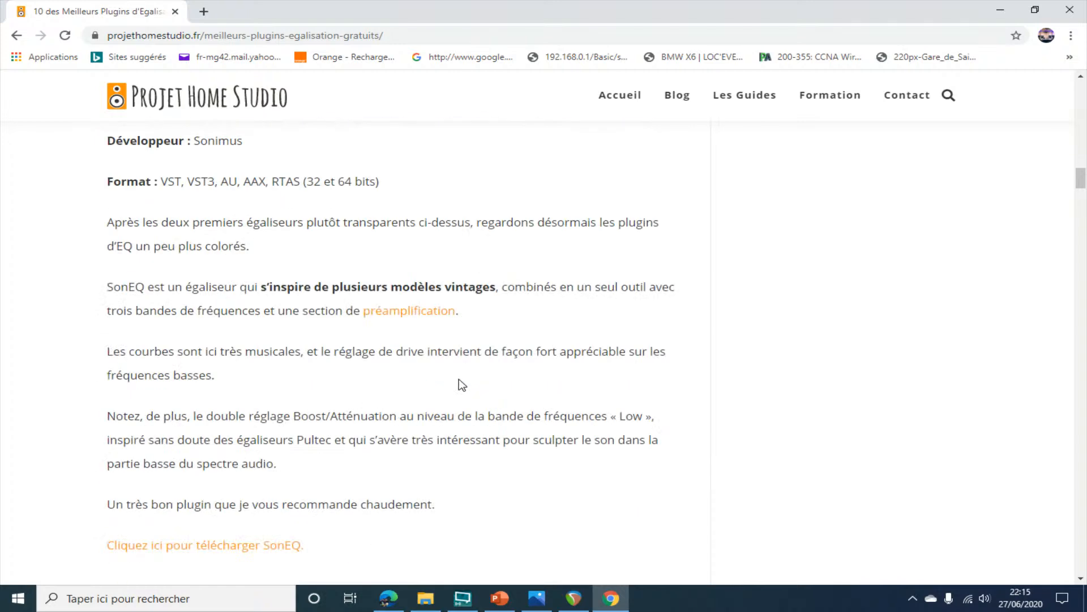
scroll(459, 375, up, 4)
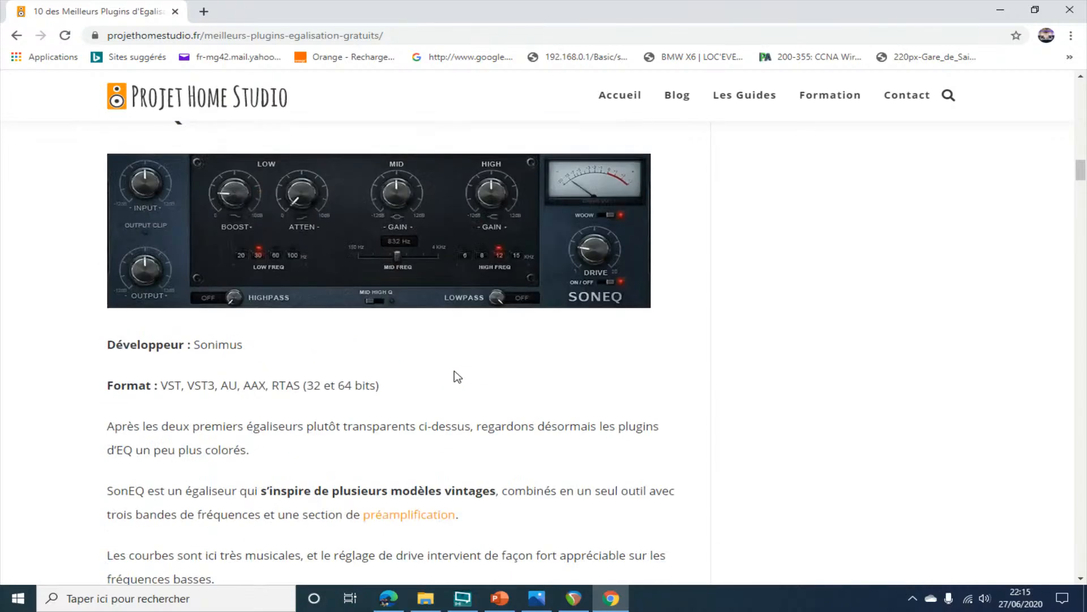
scroll(456, 373, down, 12)
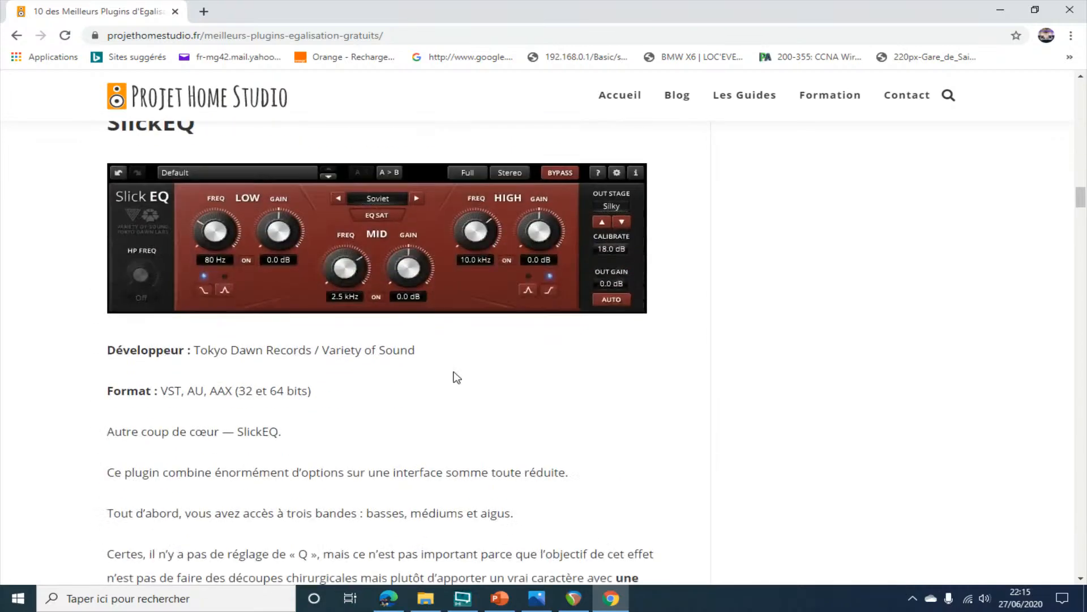
scroll(424, 365, up, 2)
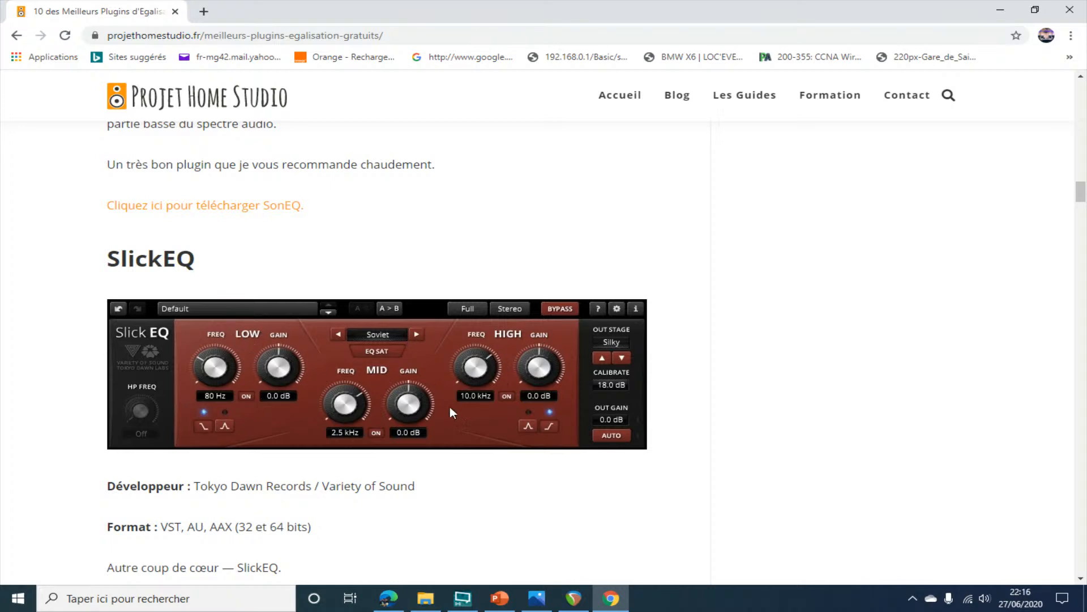
scroll(449, 407, down, 15)
scroll(447, 407, up, 2)
scroll(448, 407, down, 2)
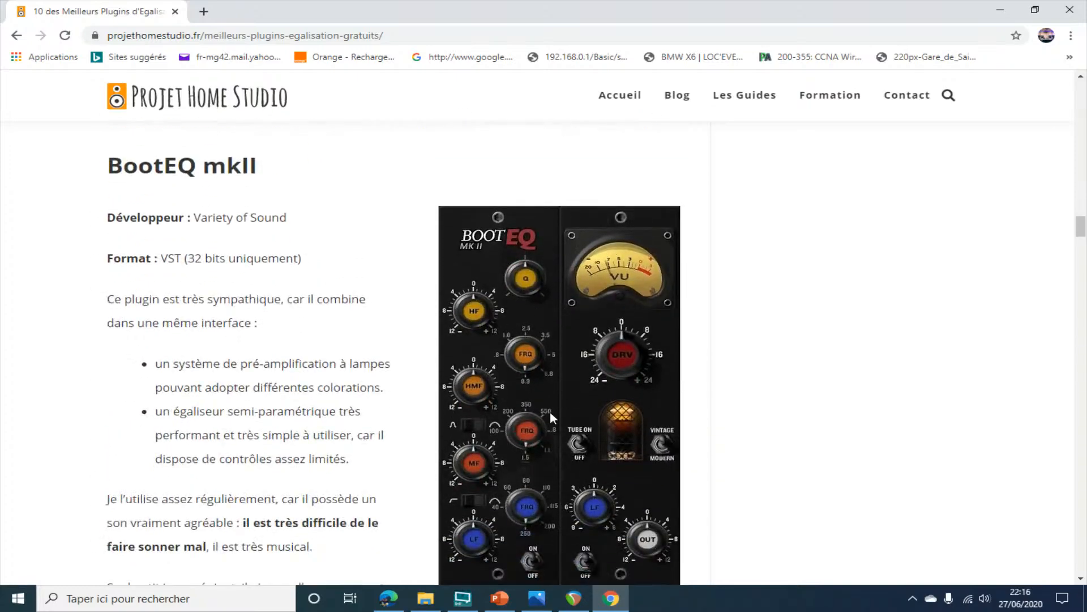
scroll(551, 407, down, 1)
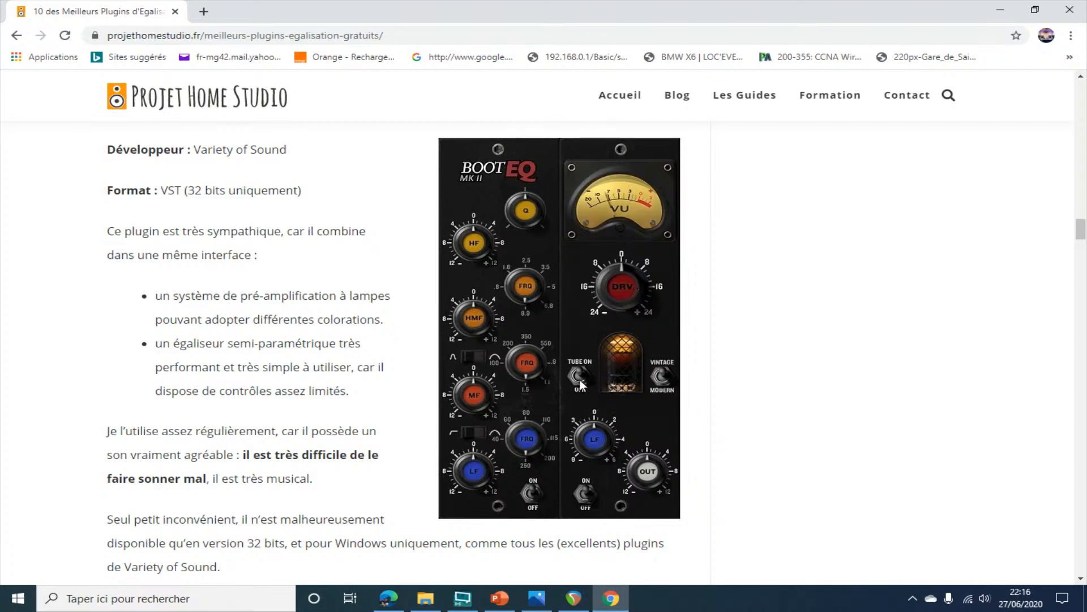
- Examine the Luftikus, PTEq-X and BaxterEQ entries in the free EQ list, comparing their interfaces
scroll(577, 385, down, 6)
scroll(576, 385, down, 4)
scroll(576, 385, up, 5)
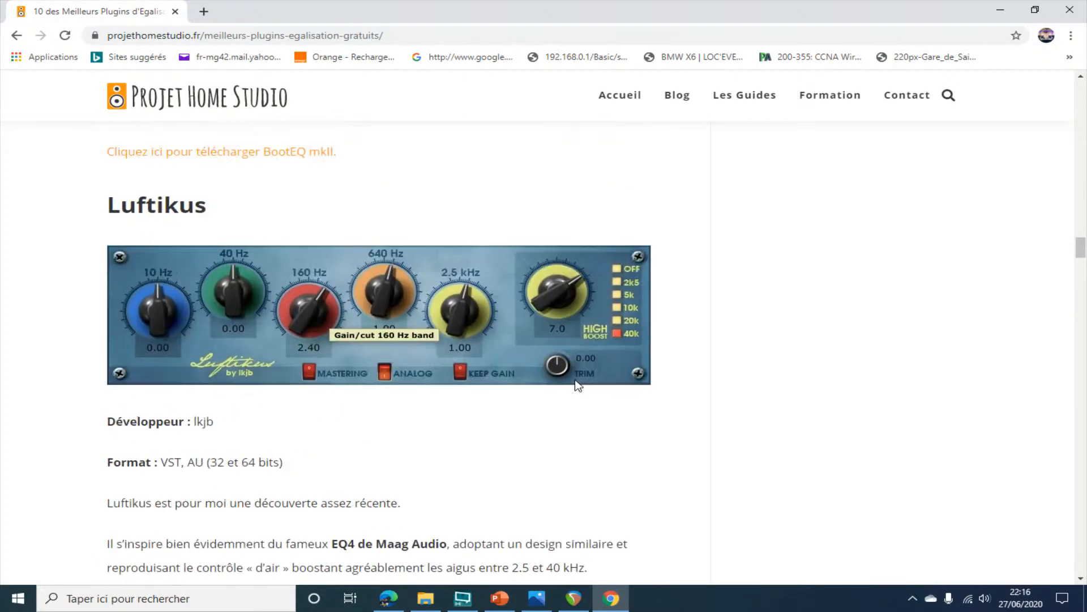
scroll(579, 381, down, 10)
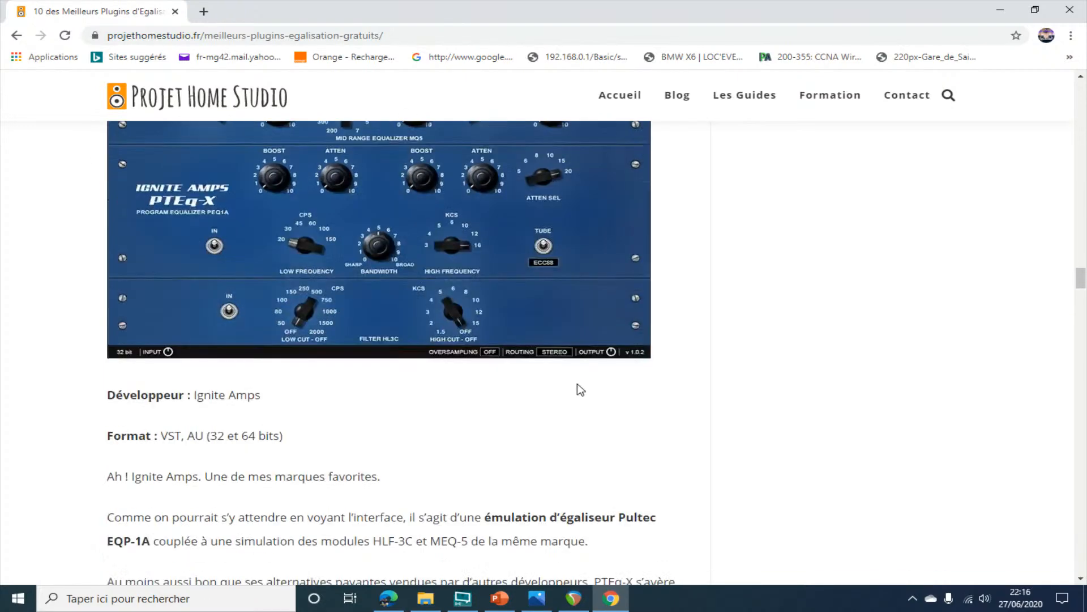
scroll(576, 383, up, 2)
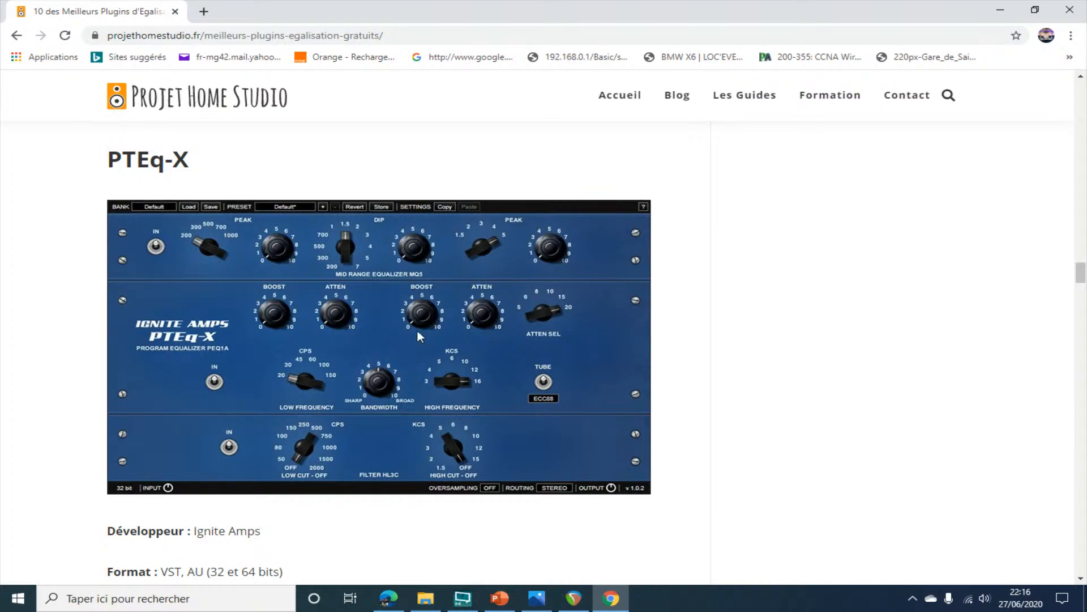
scroll(420, 334, down, 15)
scroll(423, 338, up, 4)
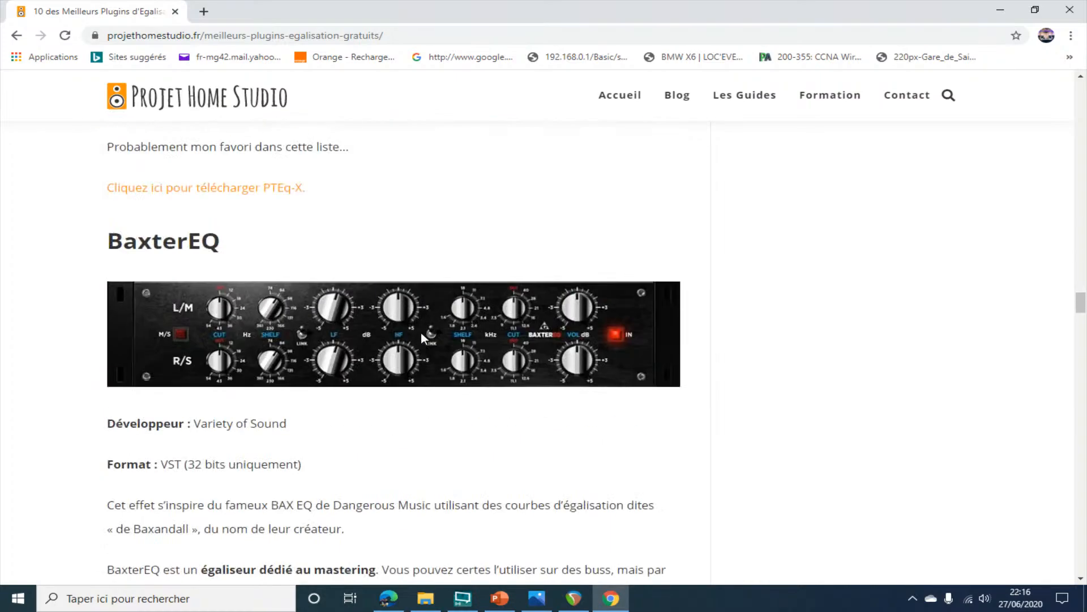
scroll(420, 332, up, 14)
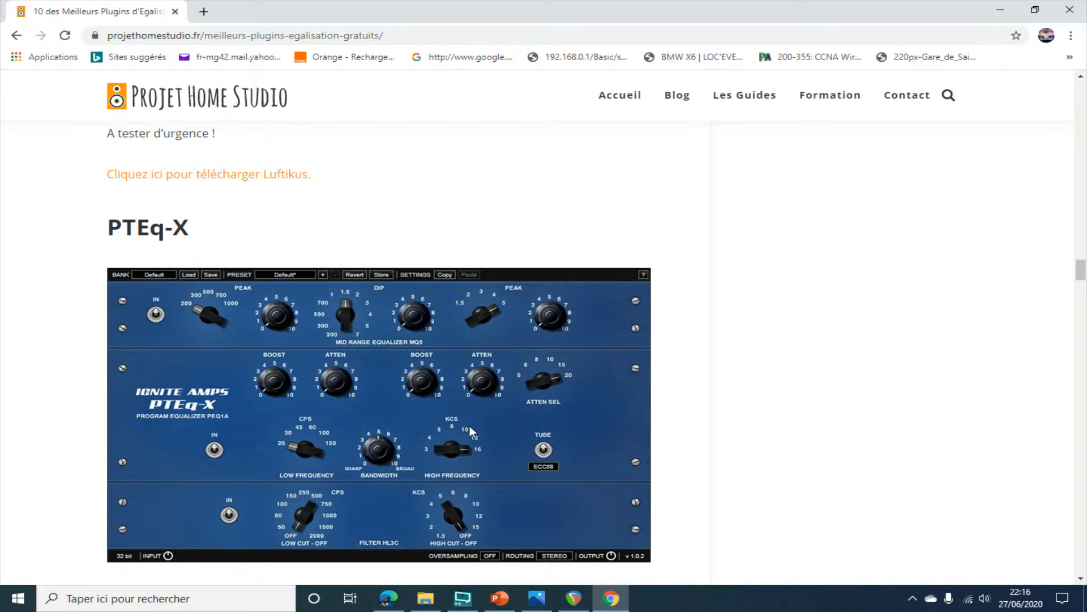
scroll(470, 431, down, 10)
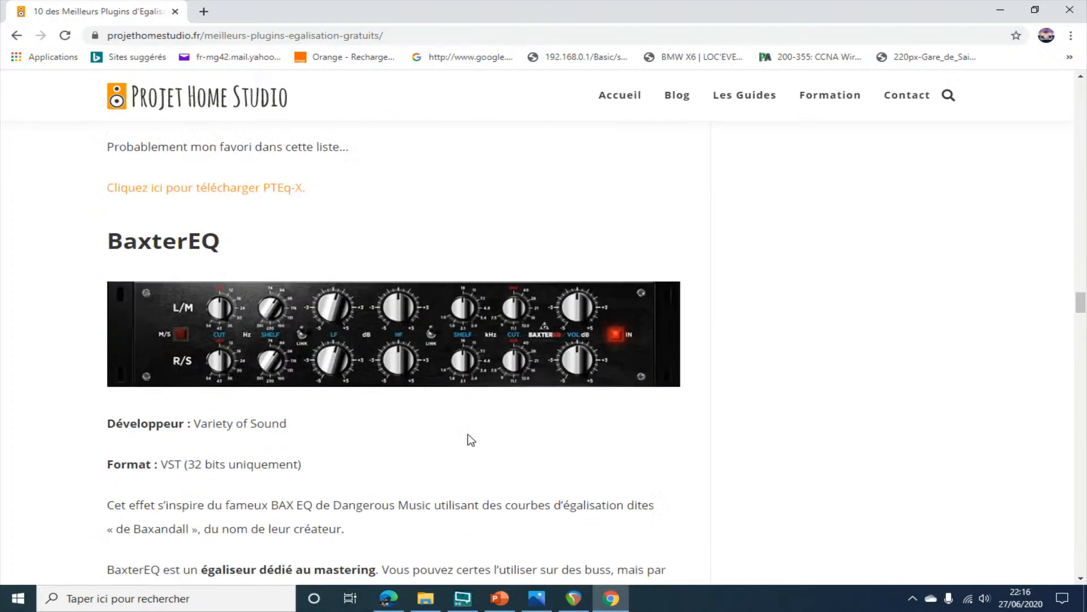
- Examine the last two equalizers in the free EQ list, NOVA and Marvel GEQ
scroll(470, 438, down, 15)
scroll(468, 439, up, 2)
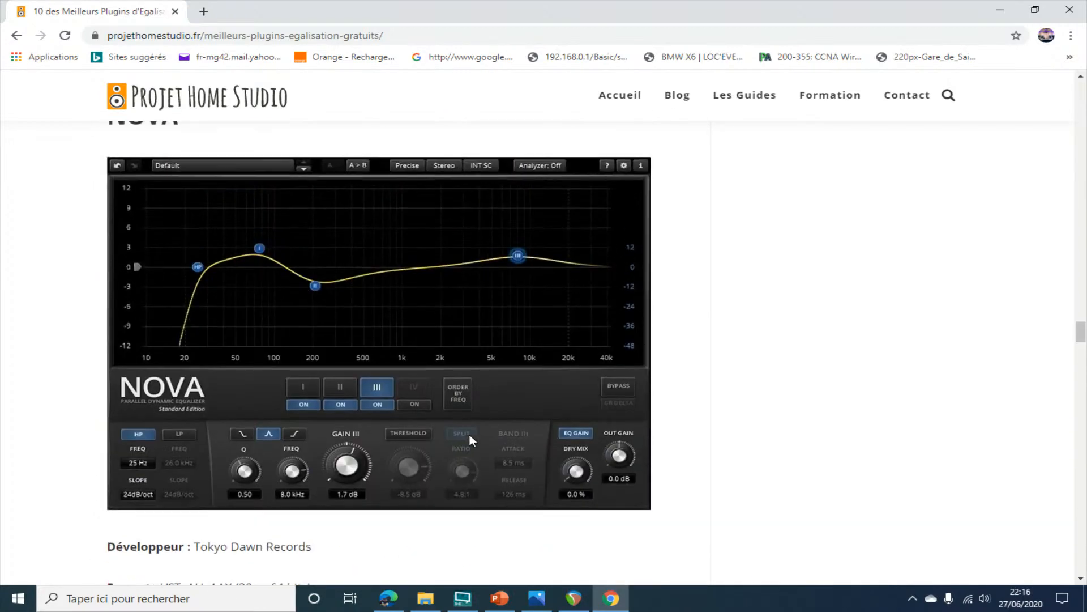
scroll(466, 423, up, 1)
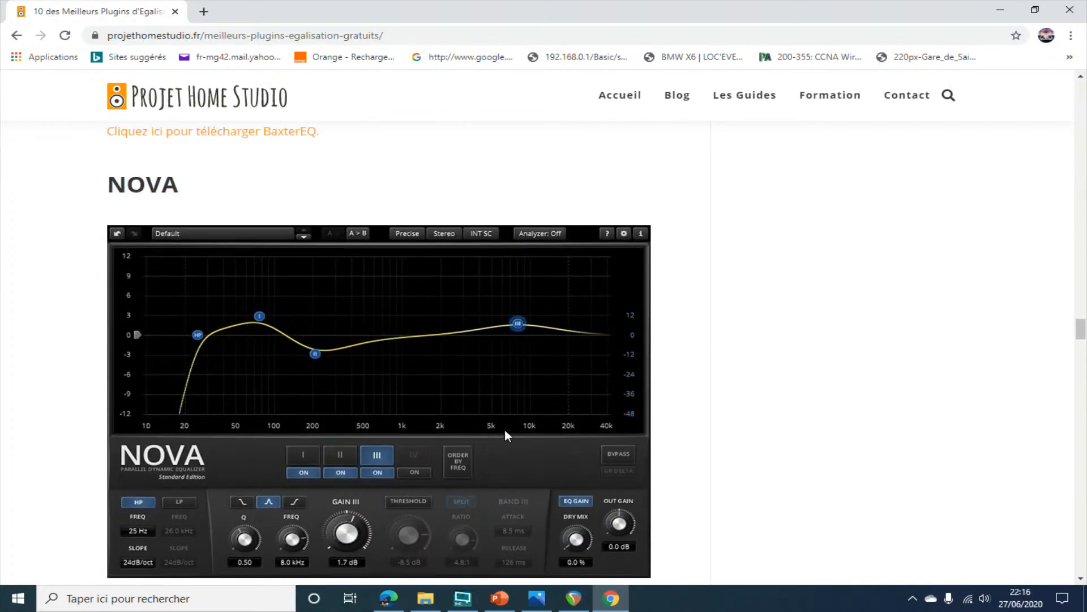
scroll(400, 541, down, 19)
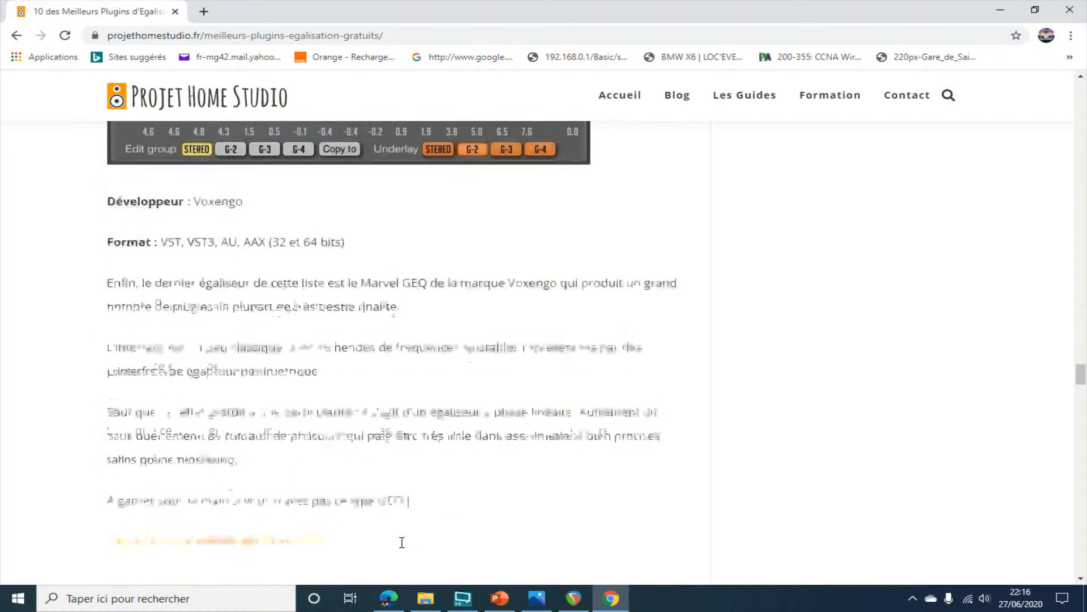
scroll(400, 541, up, 7)
scroll(400, 540, up, 5)
scroll(400, 540, down, 5)
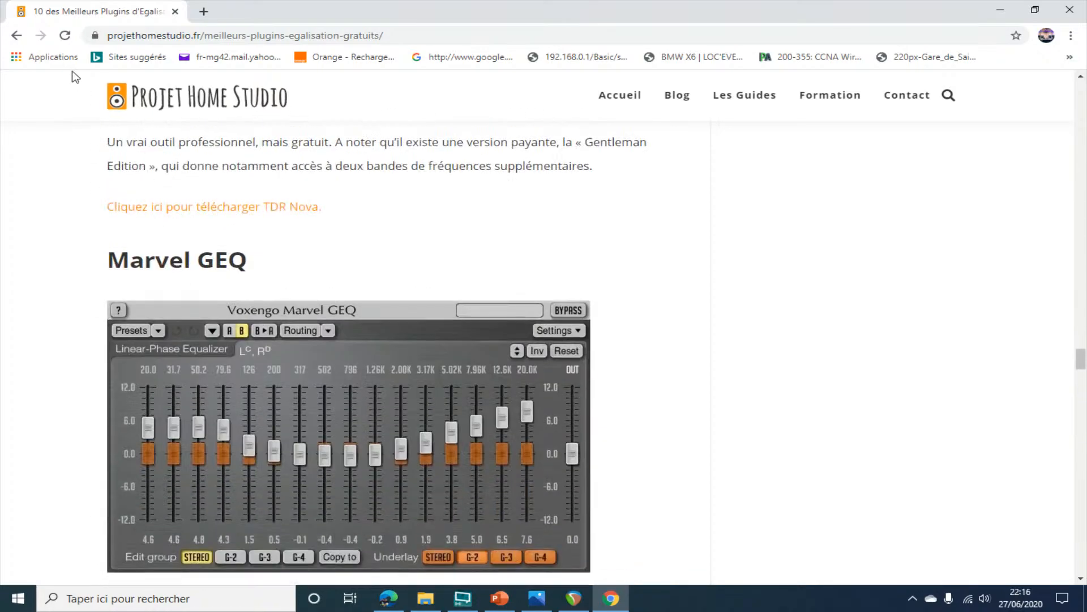
- Return to the Google results for free audio plug-ins and close the browser
click(17, 35)
click(16, 35)
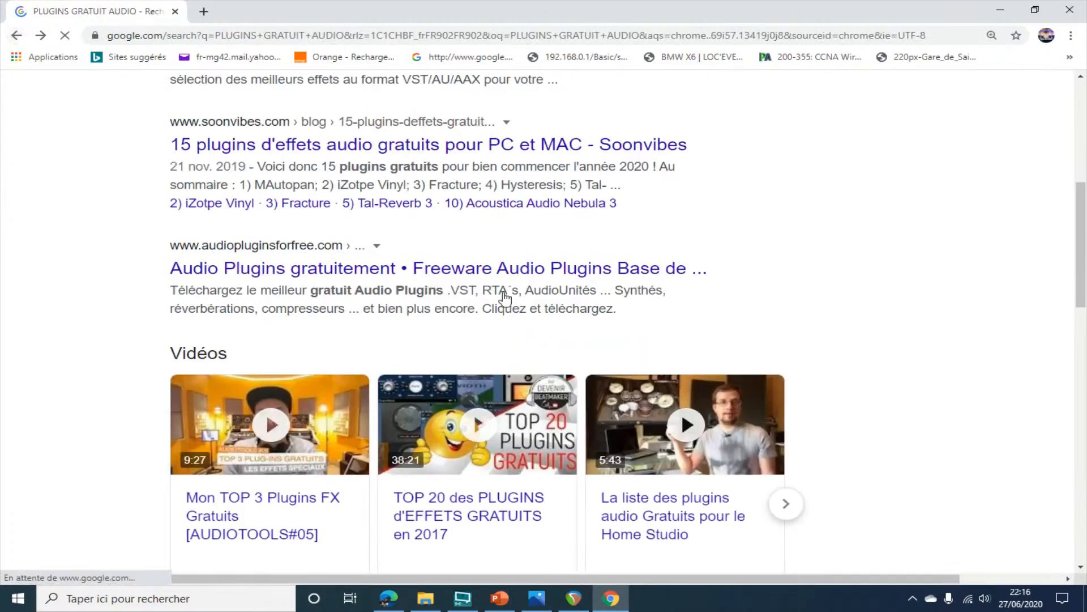
scroll(590, 261, up, 5)
click(1069, 10)
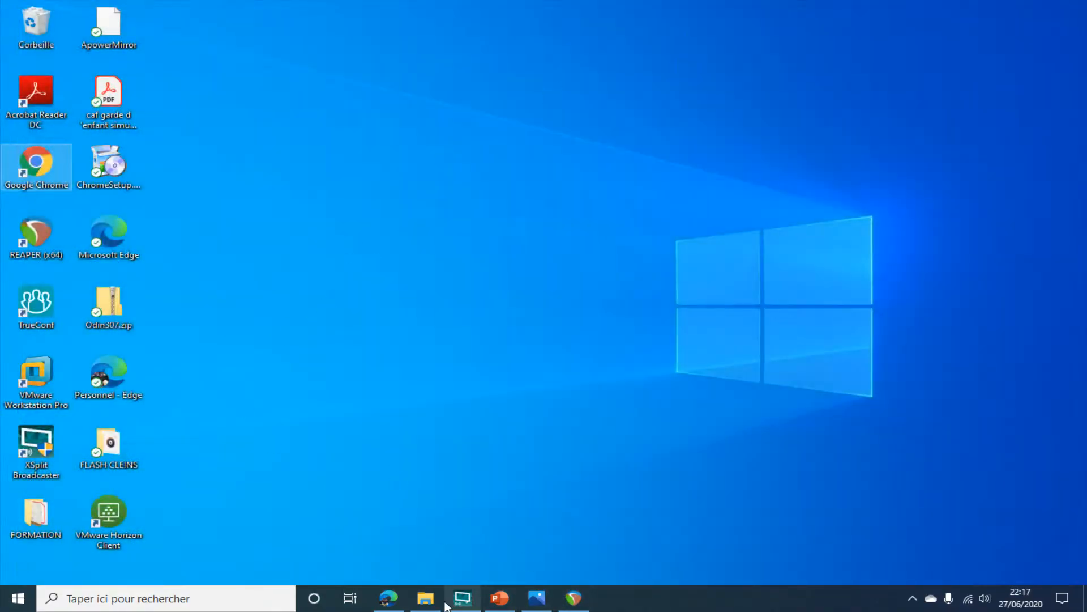
- Switch to REAPER, close the Piano_Adonai track's FX window, and clear the time selection at the start of the timeline
click(572, 601)
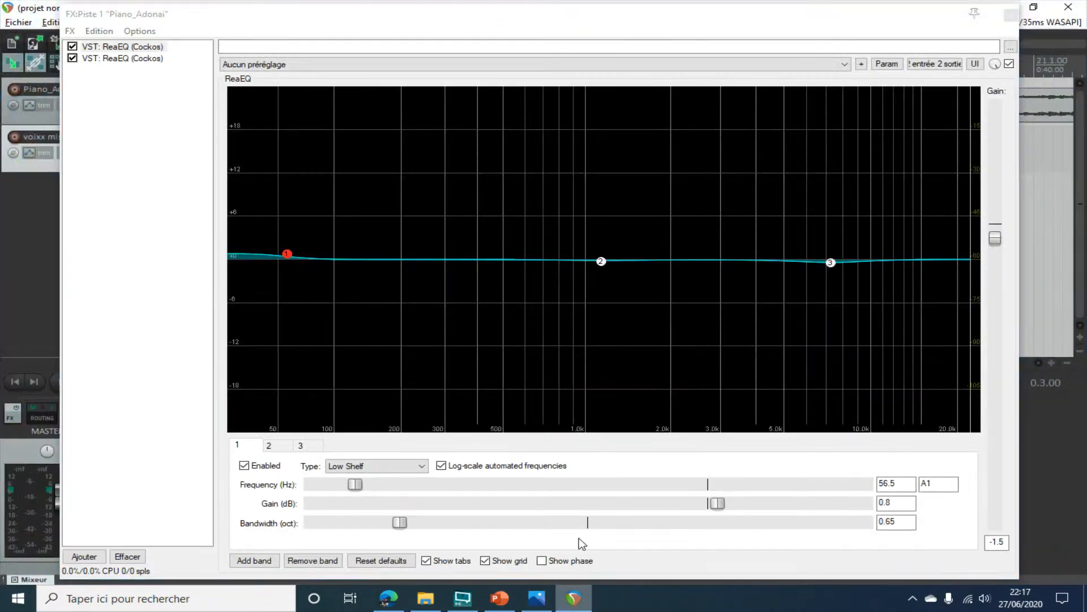
click(1010, 15)
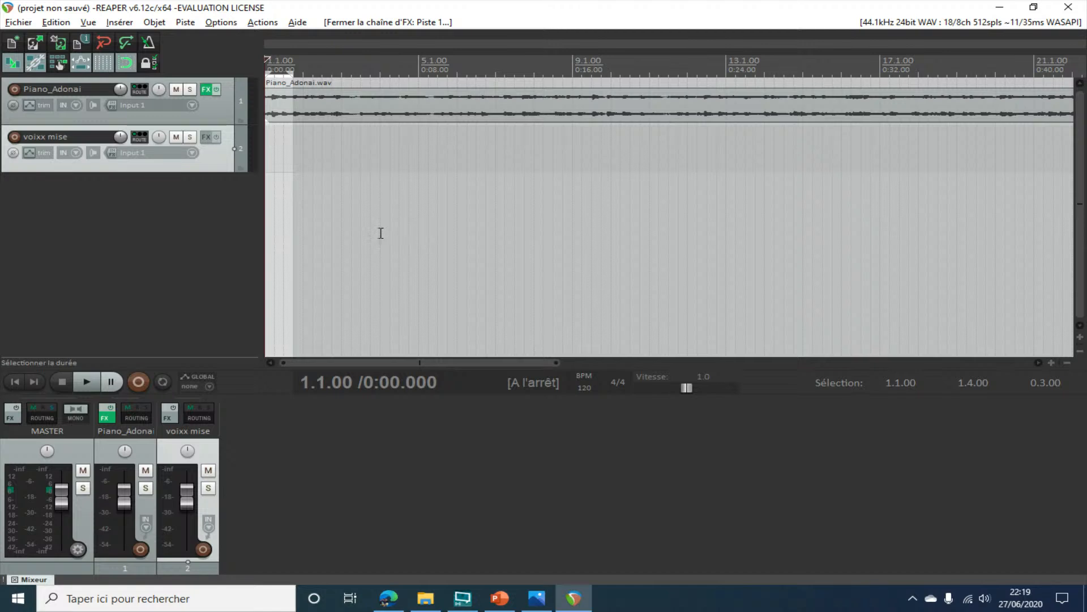
click(276, 59)
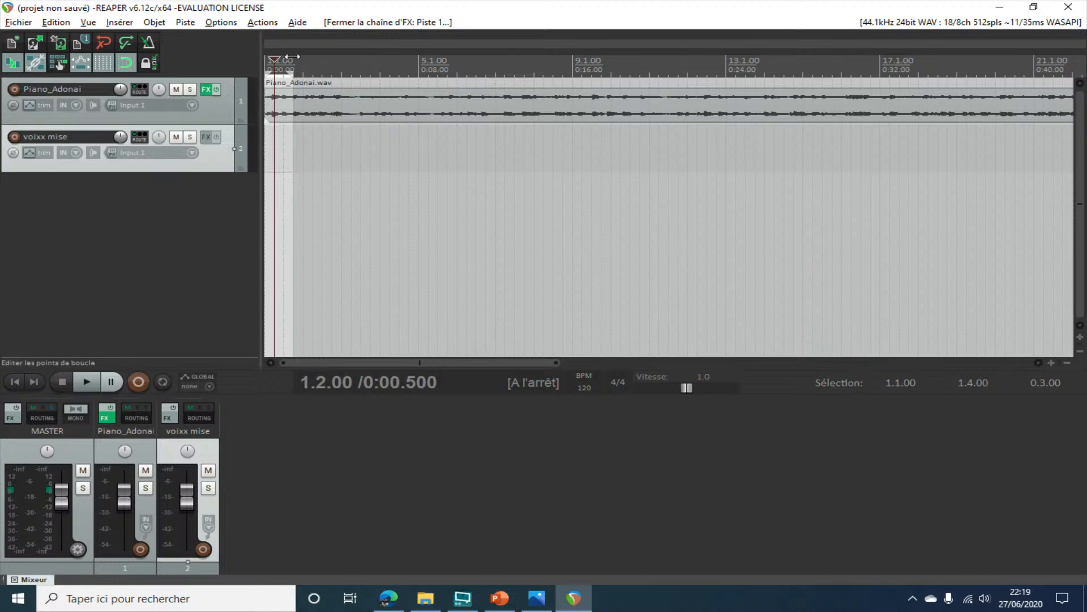
click(292, 79)
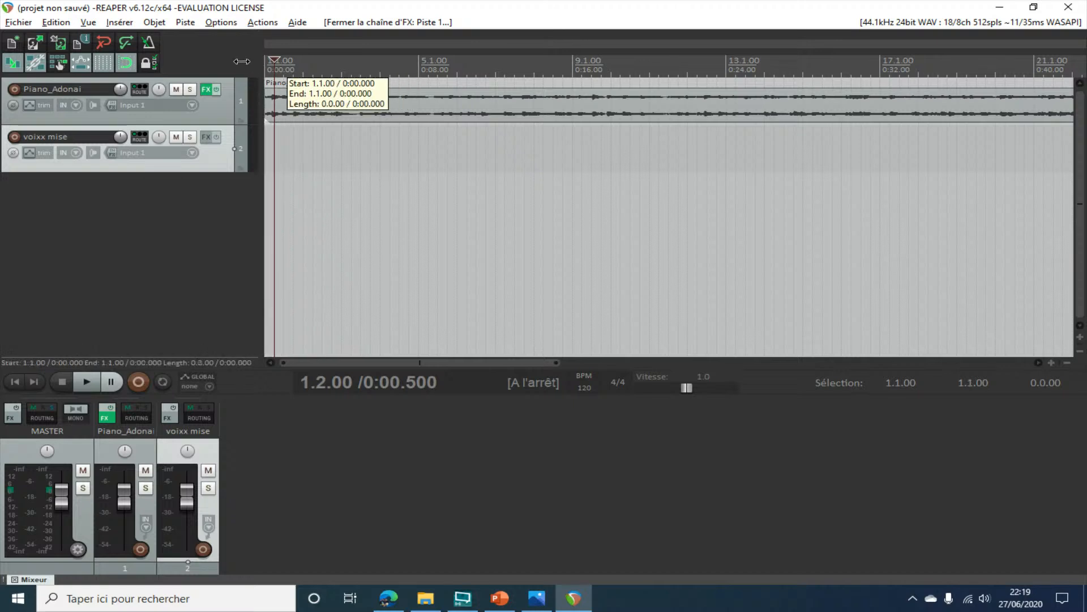